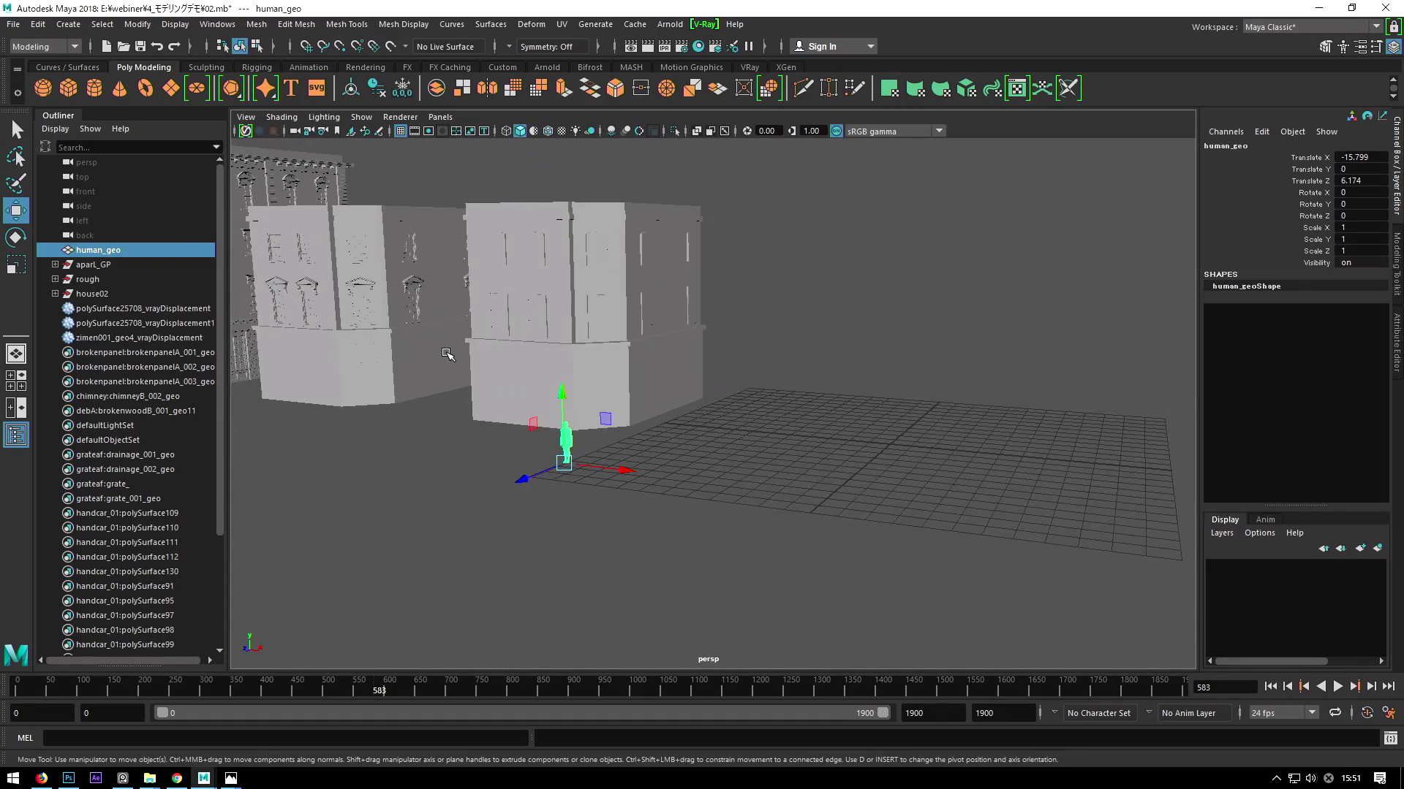
# Slide human_geo along X to Translate X -7.04 and bring up reference photo 369.jpg.
pyautogui.moveTo(658, 473); pyautogui.dragTo(833, 492)
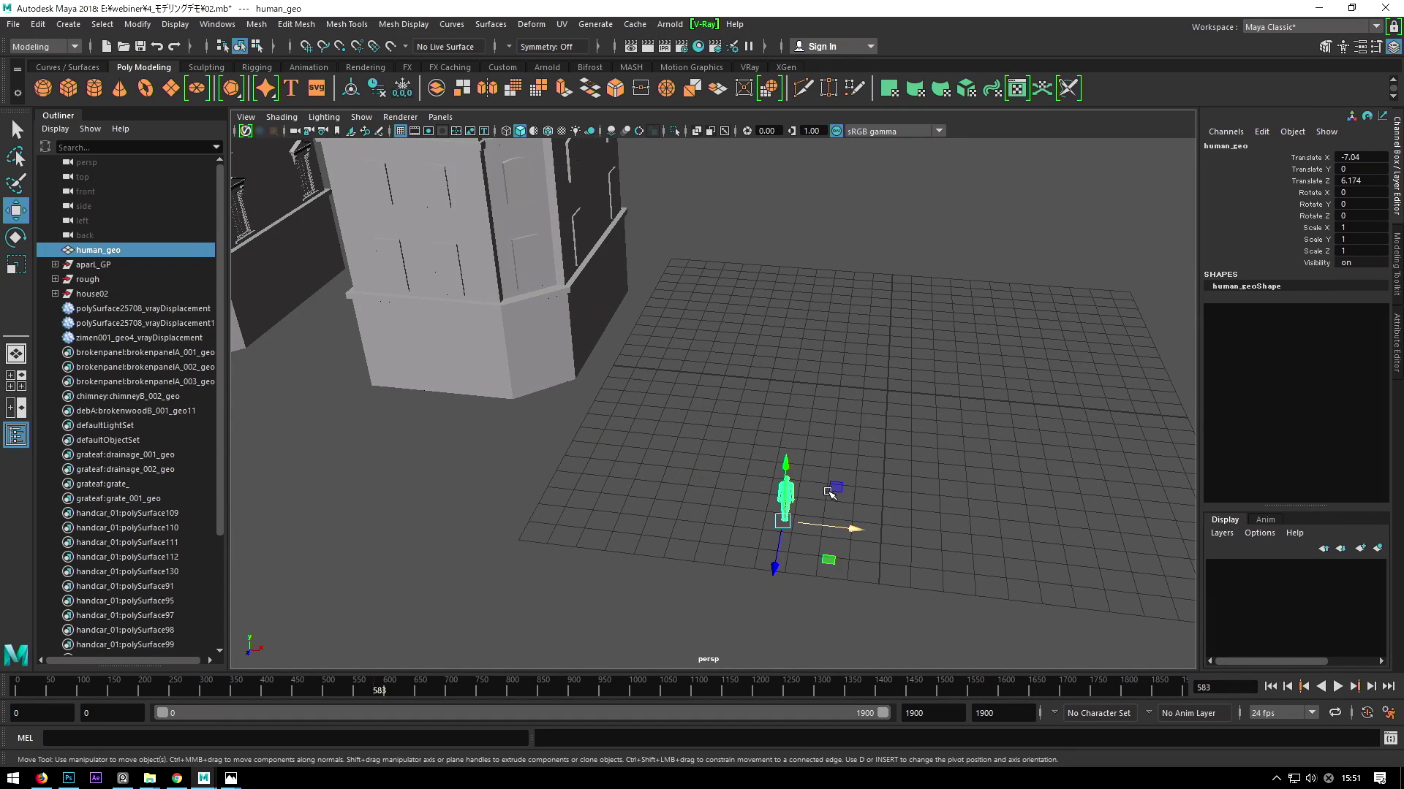
pyautogui.keyDown('alt'); pyautogui.moveTo(833, 491); pyautogui.dragTo(821, 490, button='middle'); pyautogui.keyUp('alt')
pyautogui.keyDown('alt'); pyautogui.moveTo(822, 490); pyautogui.dragTo(775, 488); pyautogui.keyUp('alt')
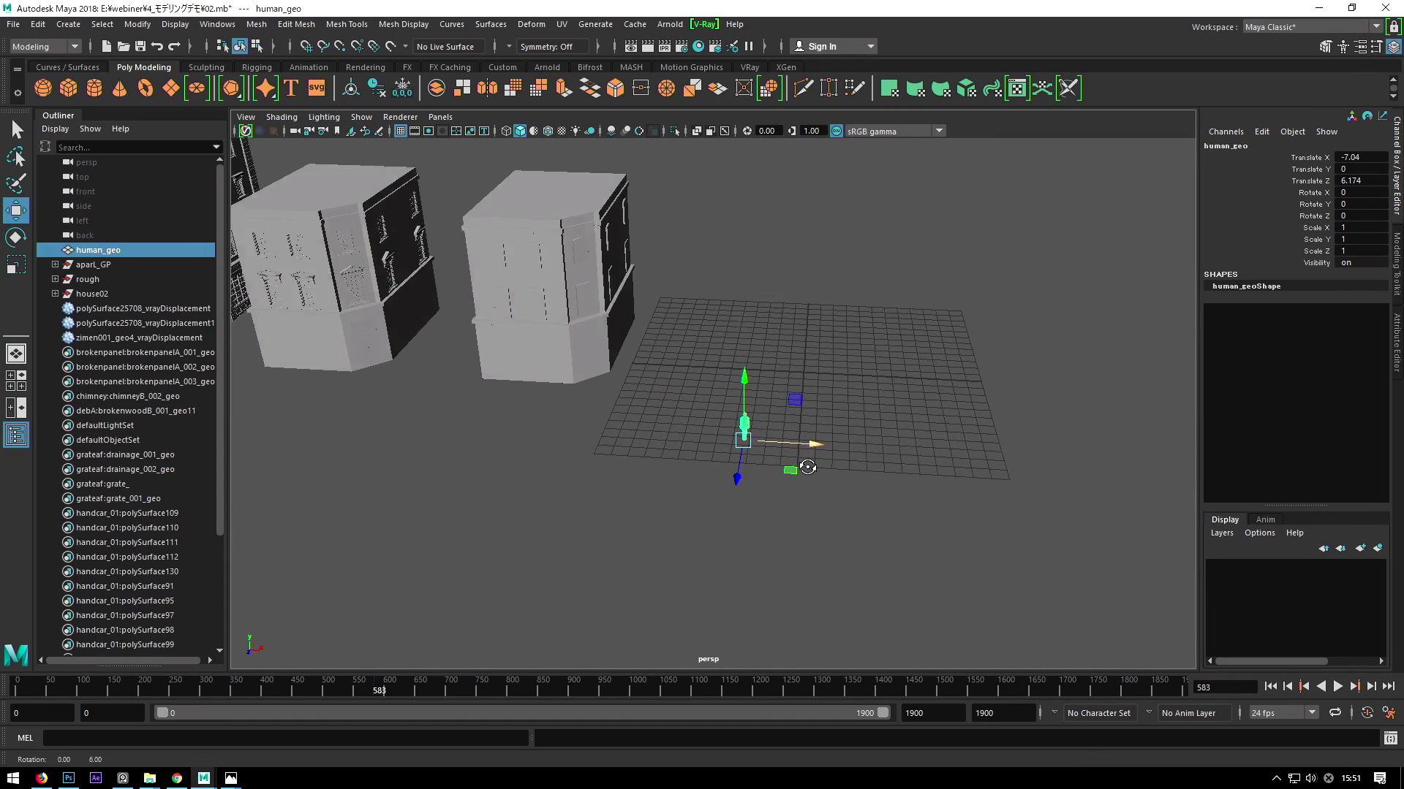
pyautogui.moveTo(231, 778)
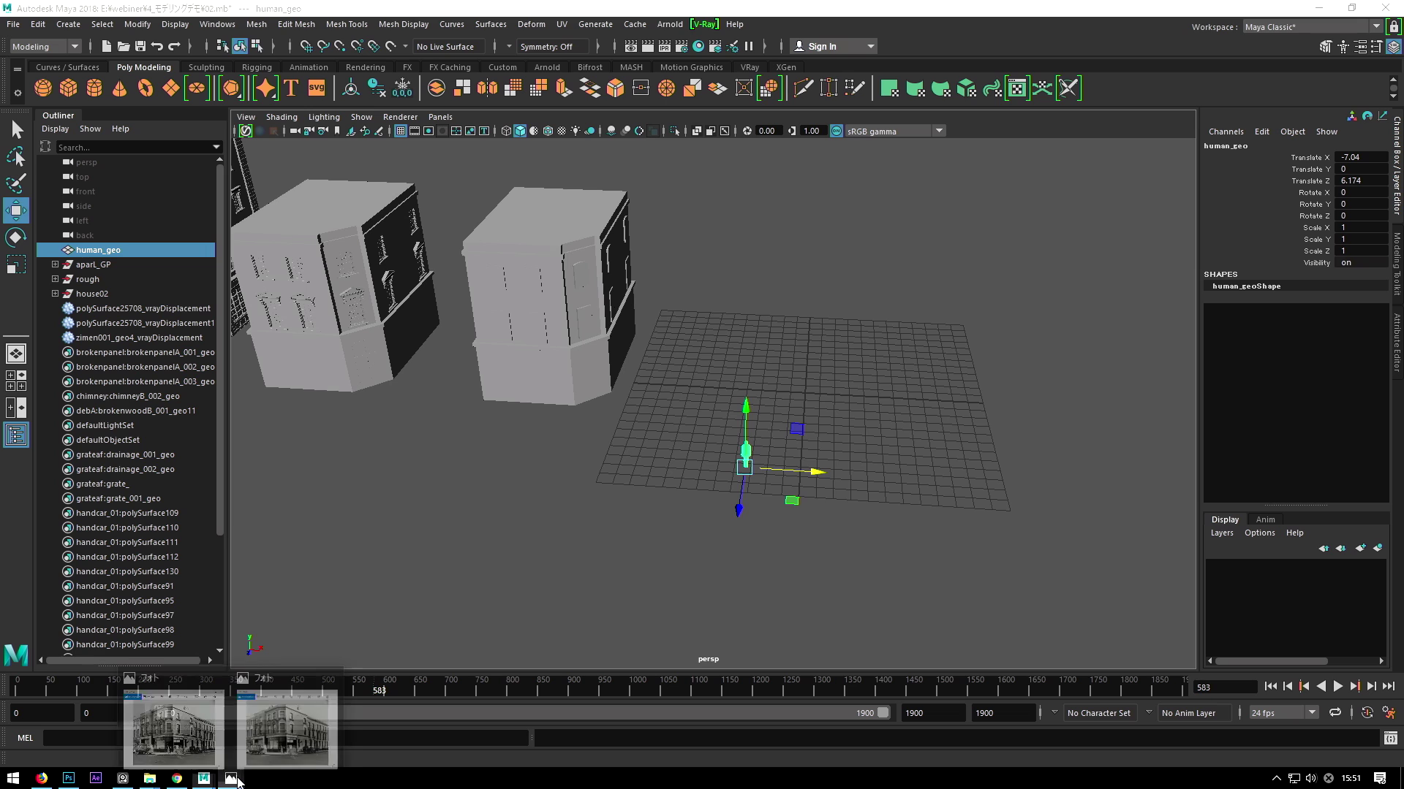
pyautogui.click(277, 731)
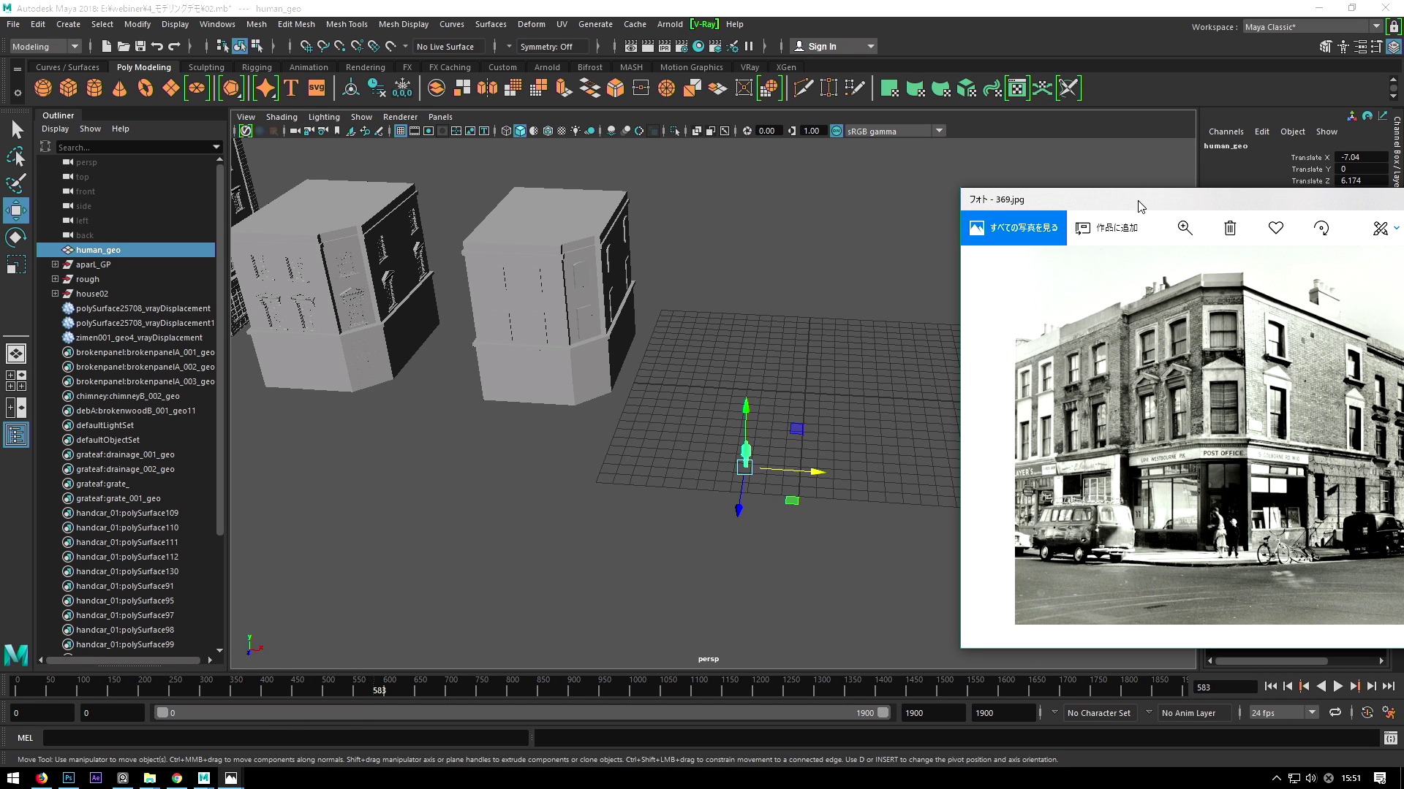
pyautogui.moveTo(1137, 196); pyautogui.dragTo(533, 193)
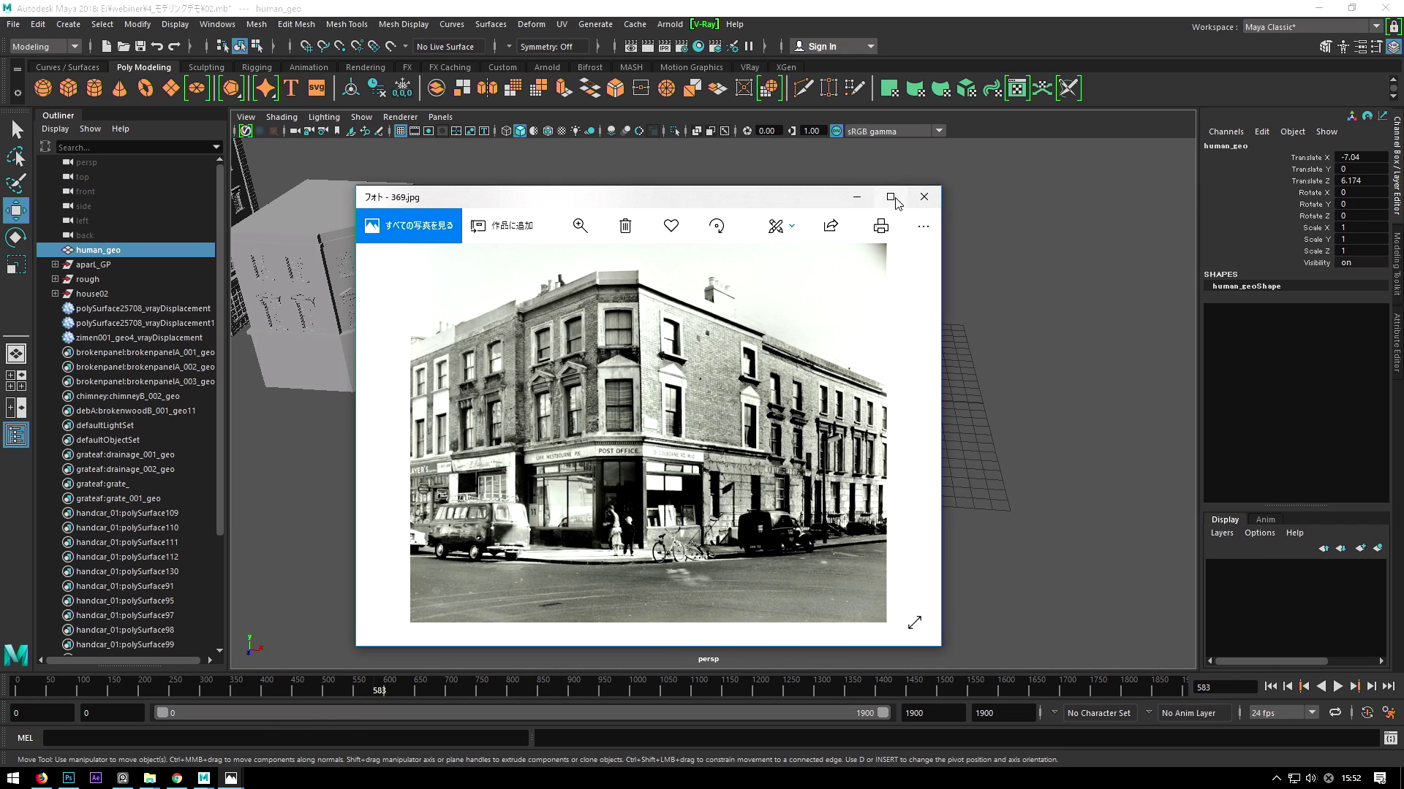
pyautogui.click(896, 199)
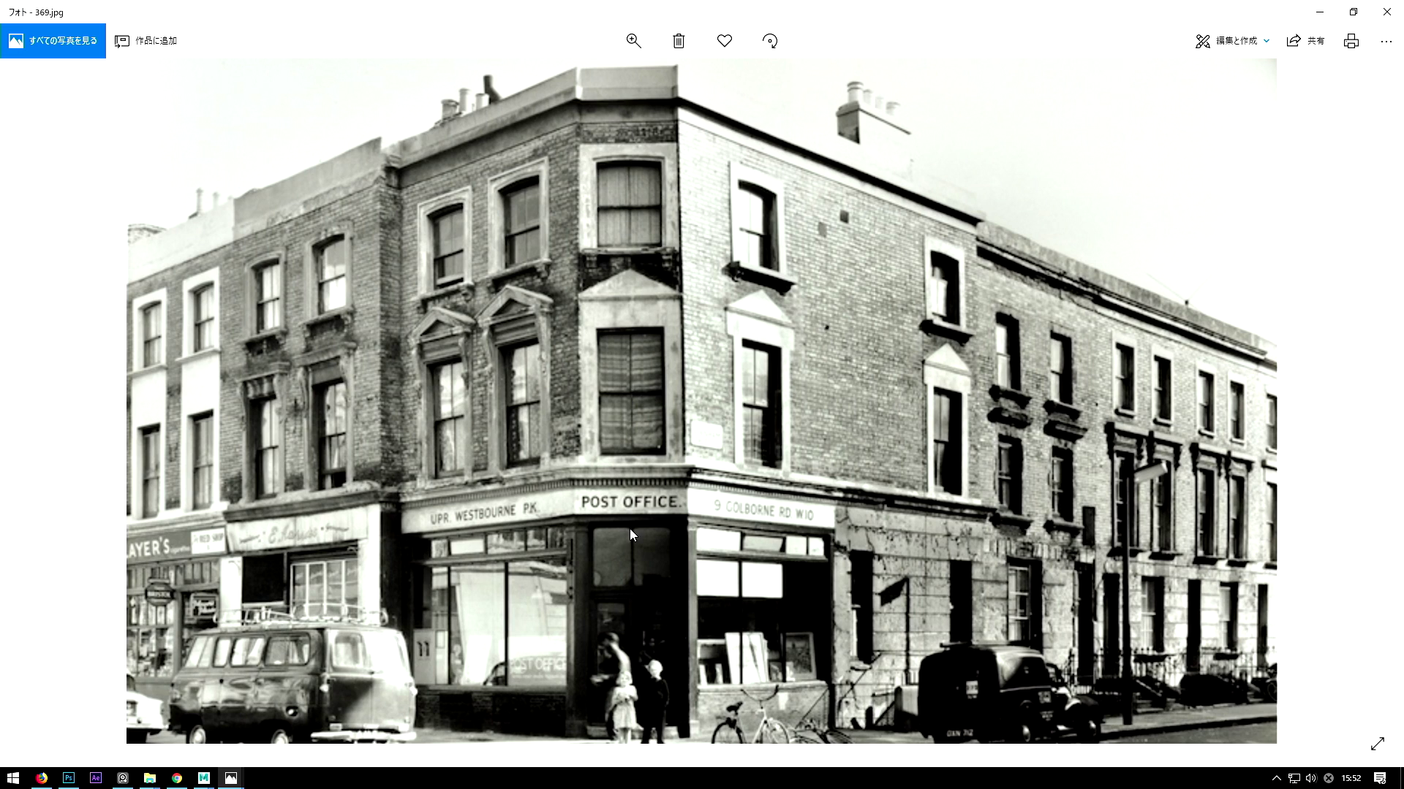
pyautogui.moveTo(1174, 7); pyautogui.dragTo(1235, 110)
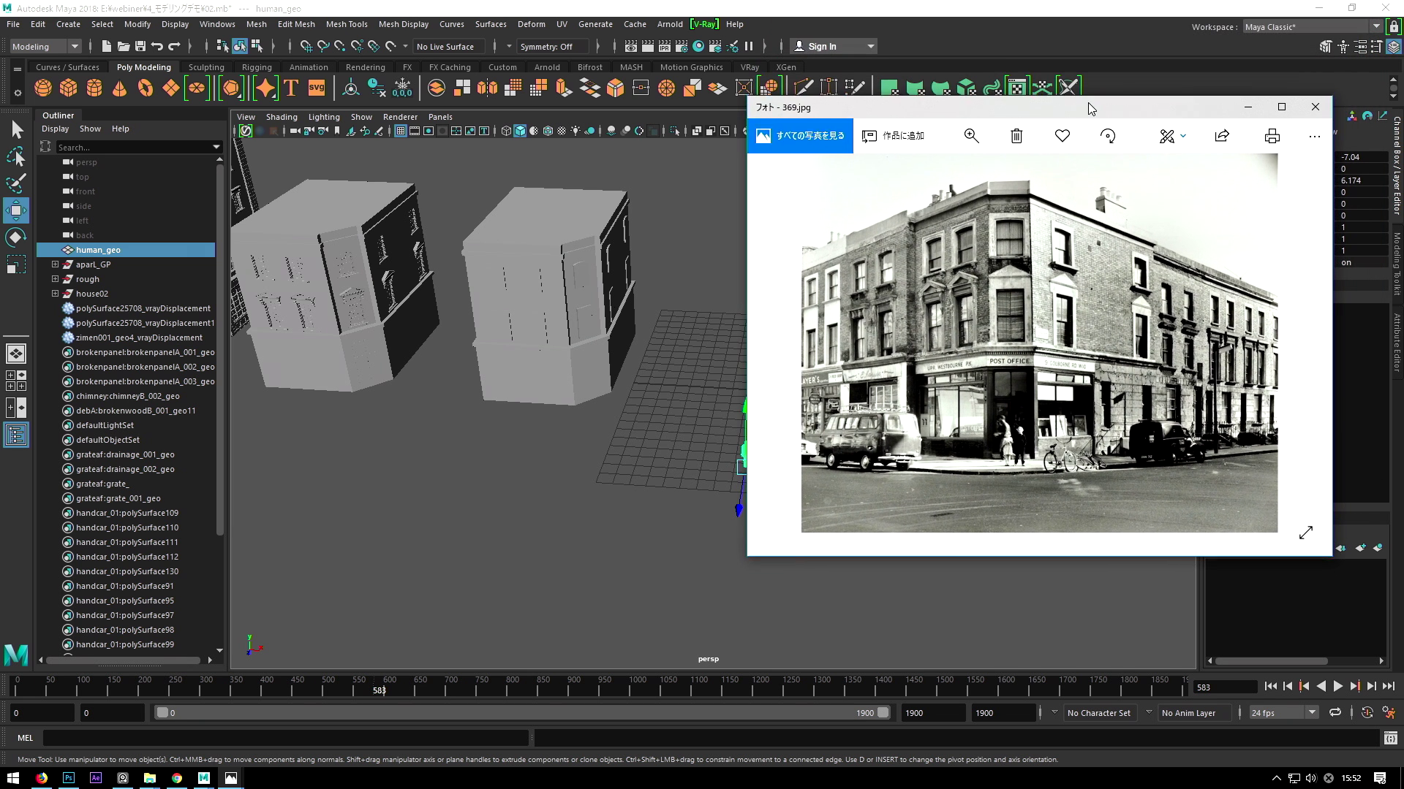
pyautogui.moveTo(447, 470)
pyautogui.keyDown('alt'); pyautogui.mouseDown()
pyautogui.moveTo(470, 439)
pyautogui.moveTo(527, 423)
pyautogui.moveTo(642, 417)
pyautogui.moveTo(579, 375)
pyautogui.moveTo(607, 329)
pyautogui.mouseUp(); pyautogui.keyUp('alt')
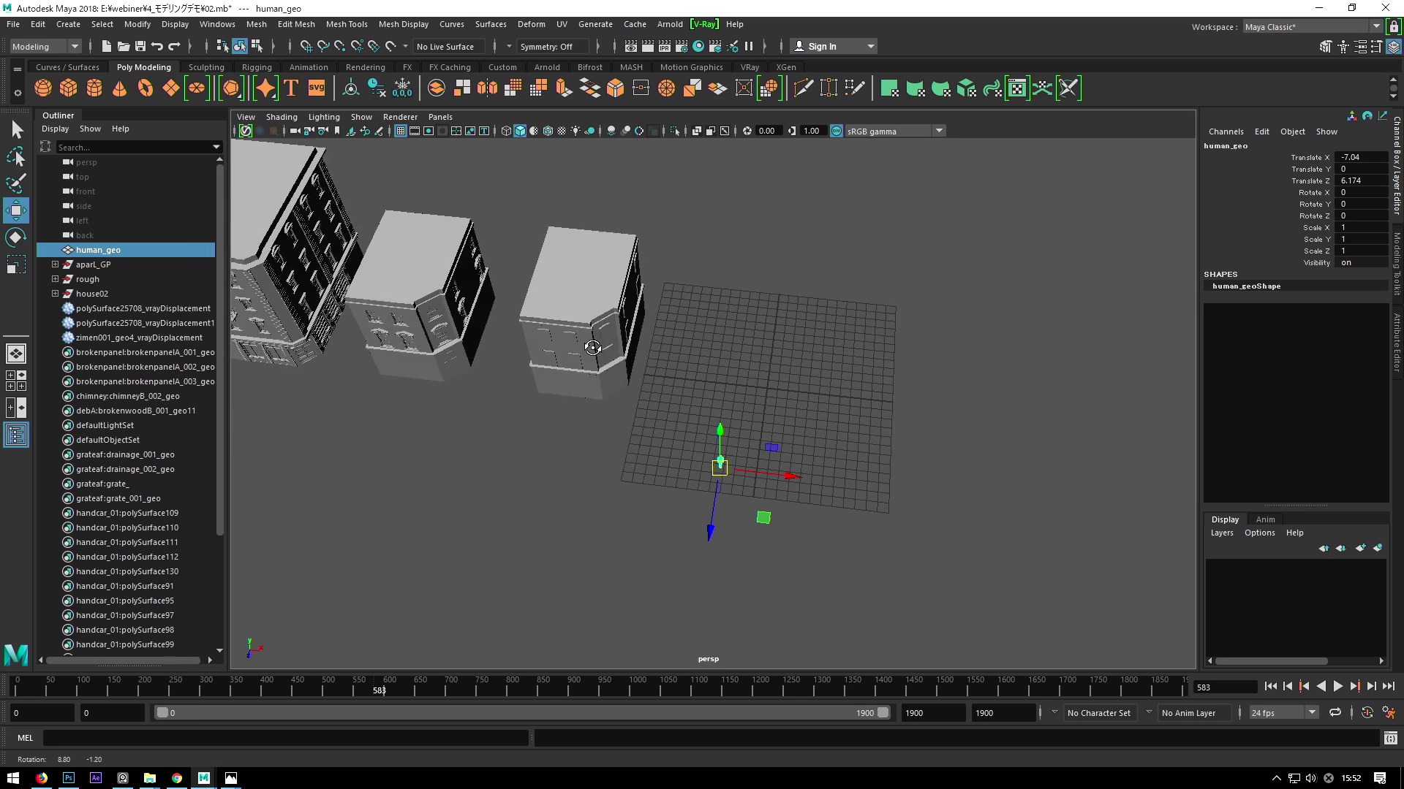
# Create a default polygon cube, pCube40, at the grid origin with the Scale tool active.
pyautogui.click(606, 329)
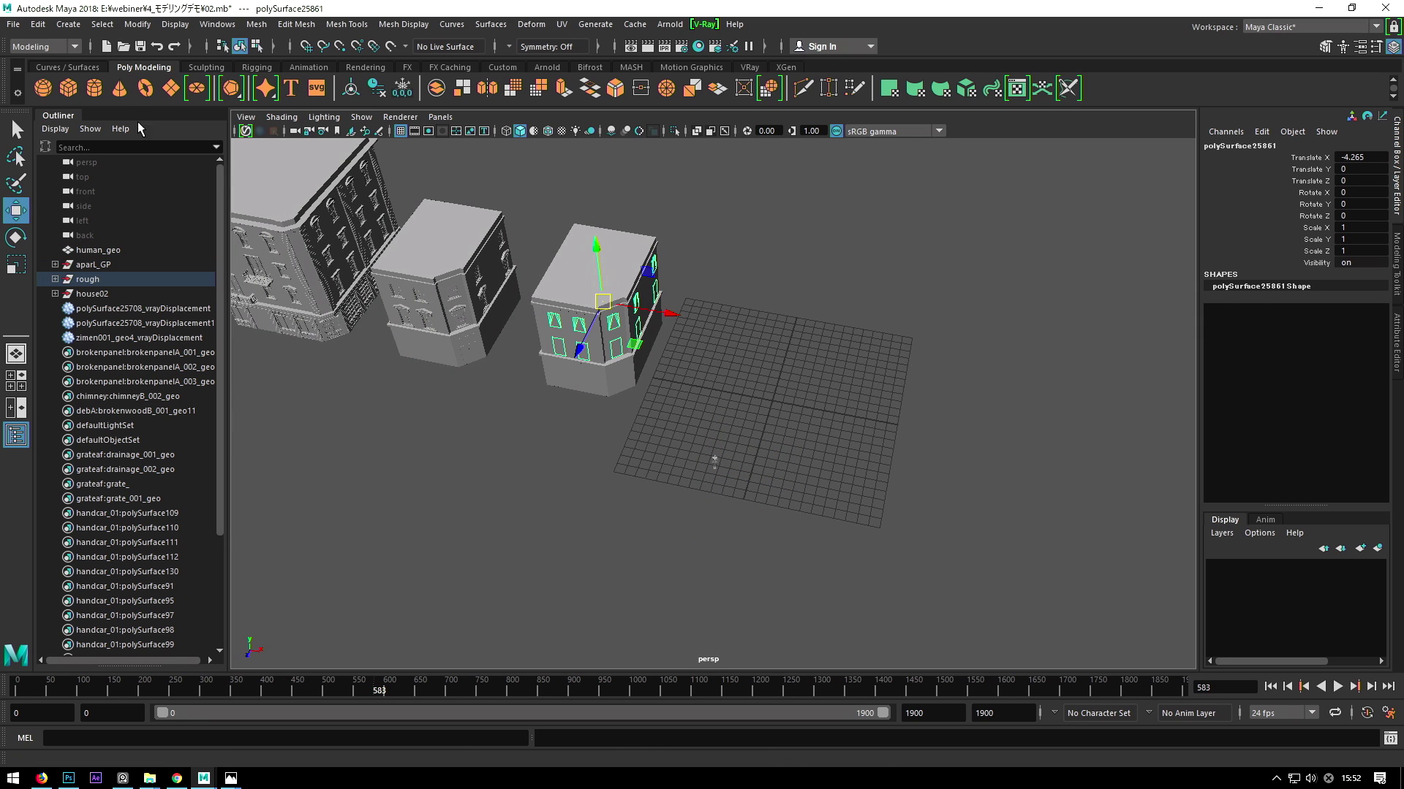
pyautogui.click(68, 87)
pyautogui.scroll(3, 771, 400)
pyautogui.press('r')
# Inspect the new cube framed in the front view.
pyautogui.moveTo(746, 401)
pyautogui.keyDown('alt'); pyautogui.mouseDown()
pyautogui.moveTo(718, 369)
pyautogui.moveTo(828, 392)
pyautogui.moveTo(768, 389)
pyautogui.mouseUp(); pyautogui.keyUp('alt')
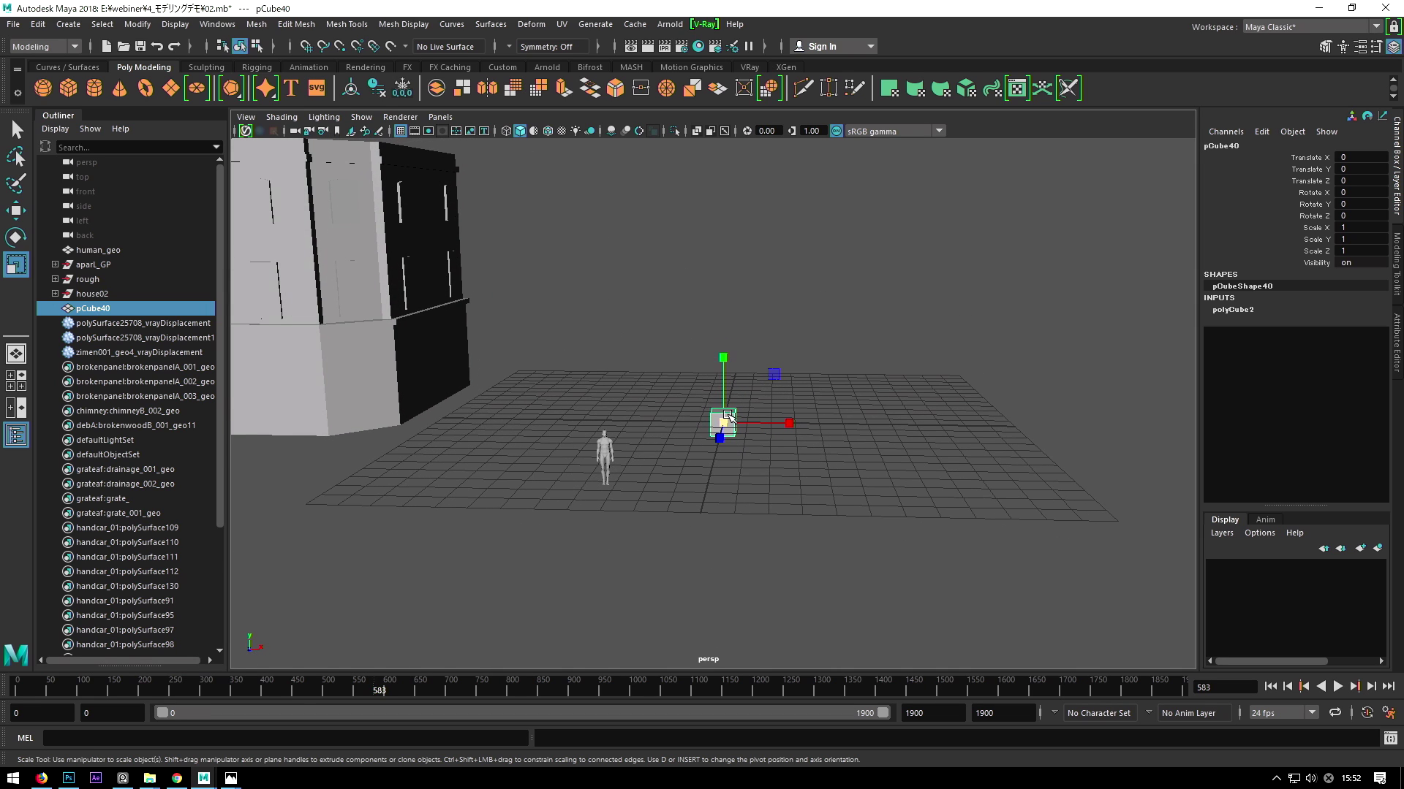
pyautogui.scroll(2, 731, 415)
pyautogui.scroll(1, 732, 415)
pyautogui.moveTo(732, 414); pyautogui.dragTo(732, 454)
pyautogui.press('f')
pyautogui.scroll(2, 747, 415)
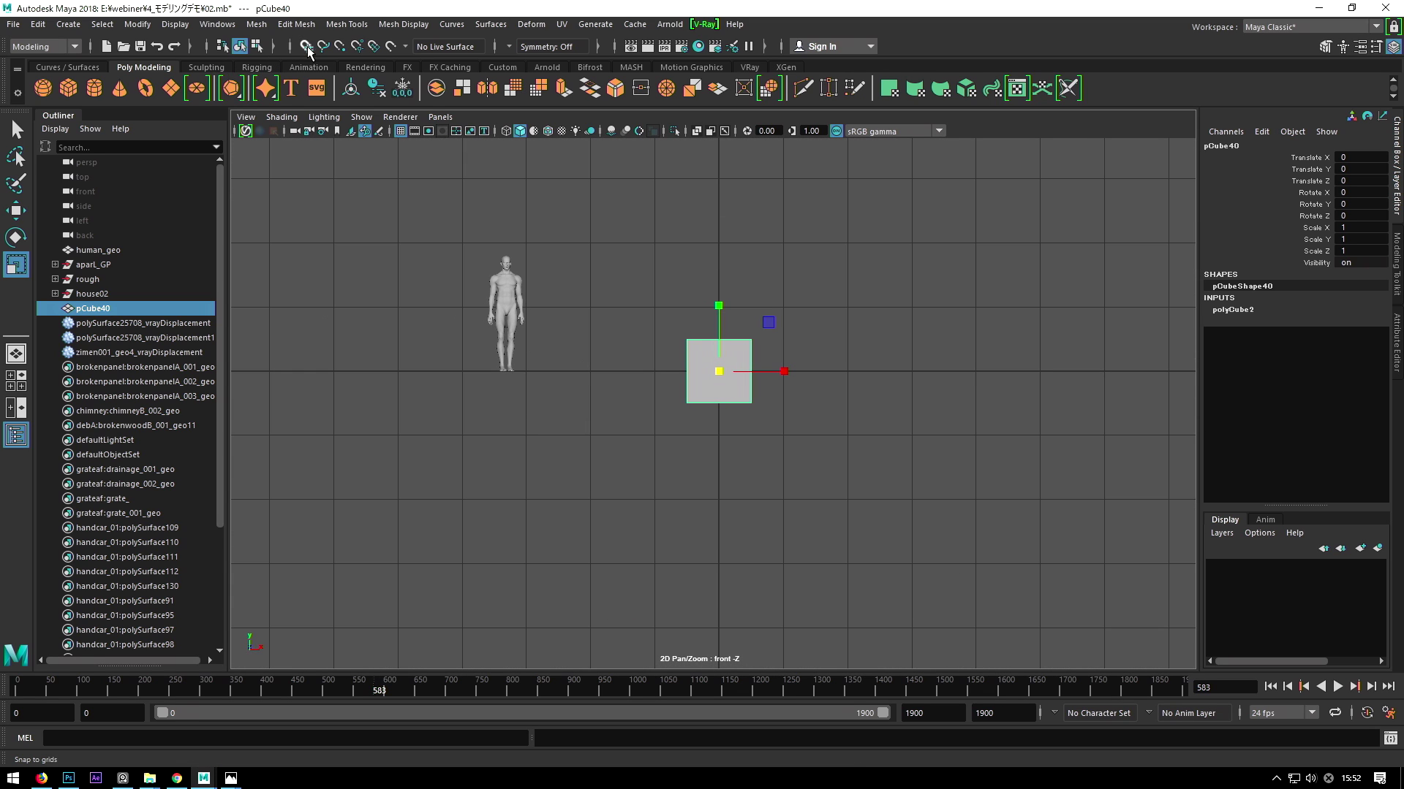
pyautogui.keyDown('alt'); pyautogui.moveTo(667, 297); pyautogui.dragTo(682, 347, button='middle'); pyautogui.keyUp('alt')
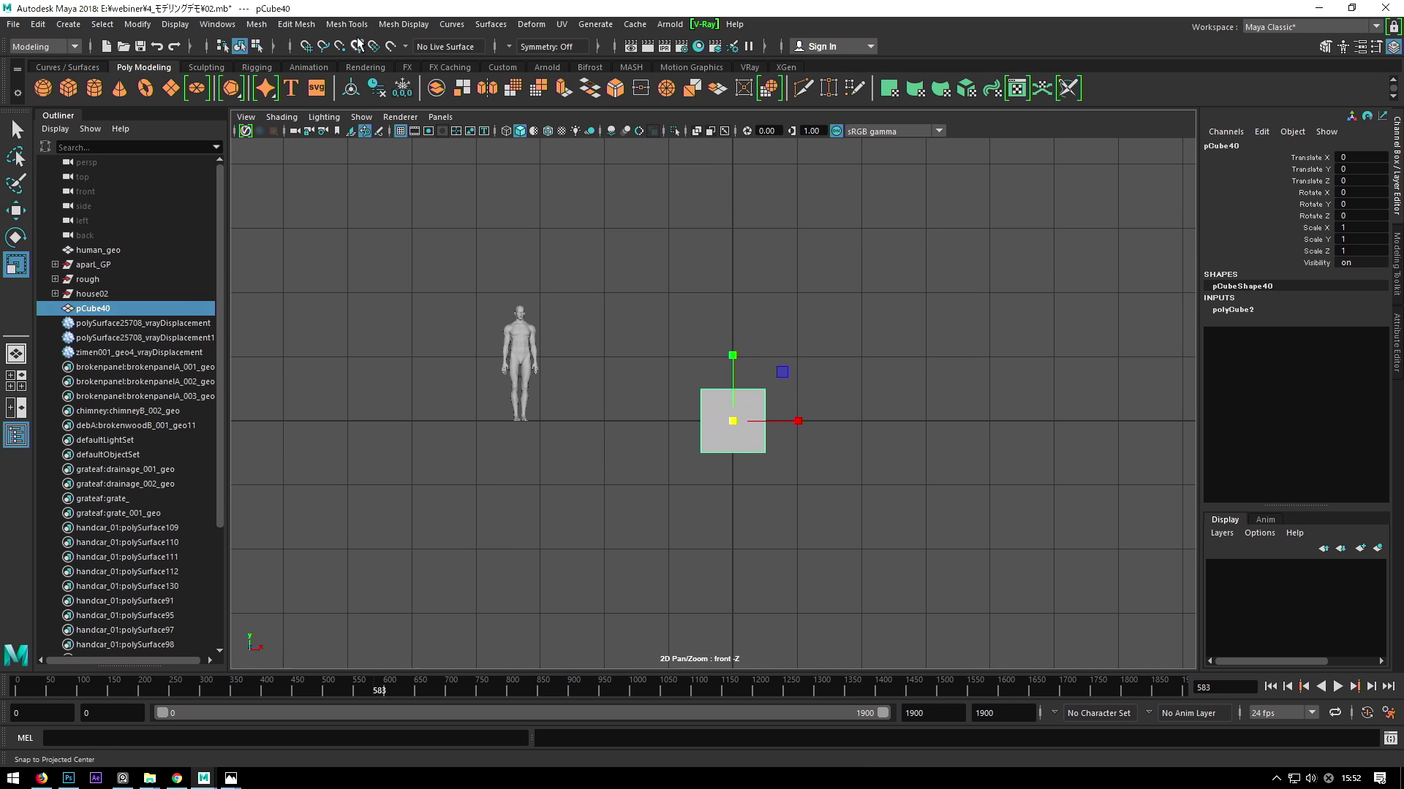
# Return to the perspective view and orbit around the cube beside the building wall.
pyautogui.moveTo(768, 414)
pyautogui.mouseDown()
pyautogui.moveTo(752, 400)
pyautogui.moveTo(696, 431)
pyautogui.mouseUp()
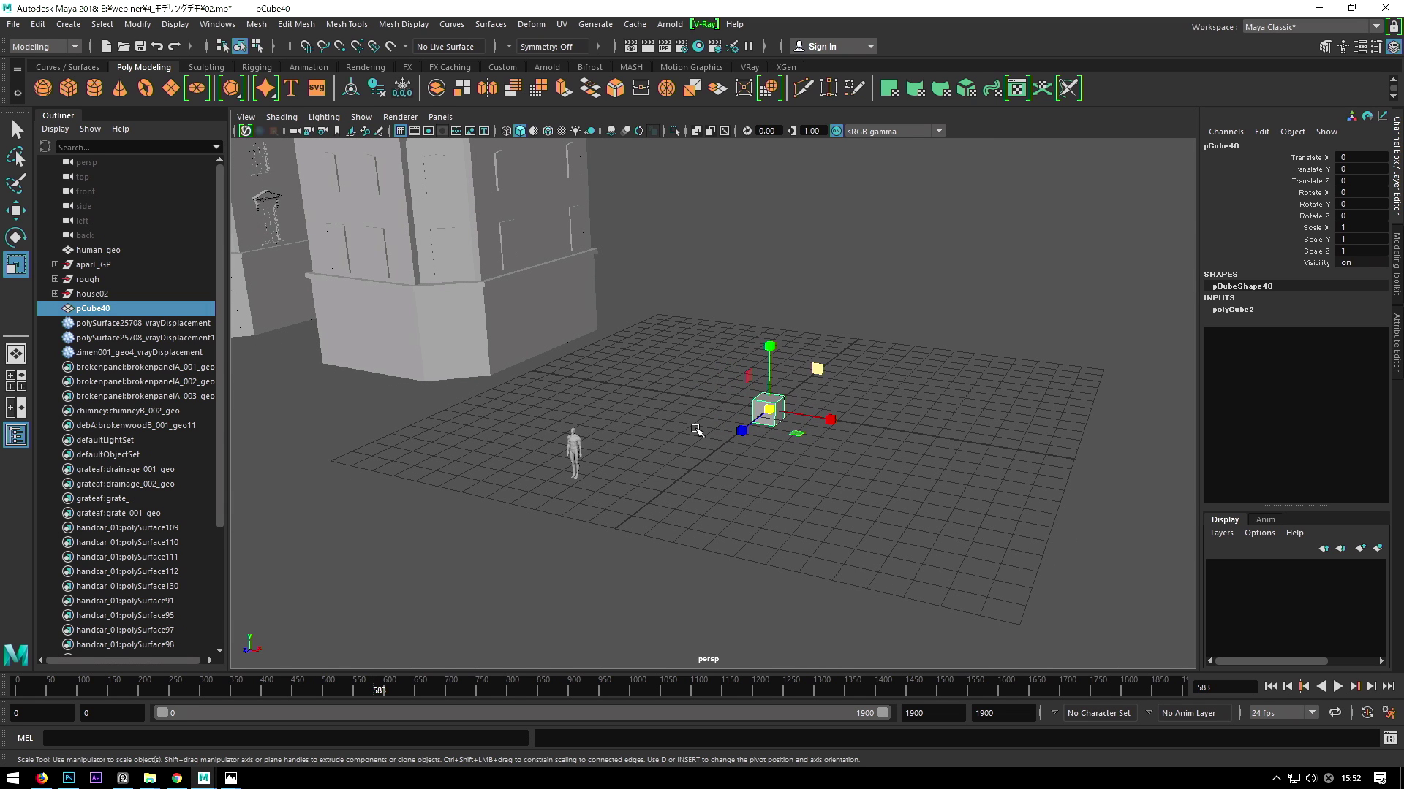
pyautogui.keyDown('alt'); pyautogui.moveTo(696, 430); pyautogui.dragTo(781, 409, button='right'); pyautogui.keyUp('alt')
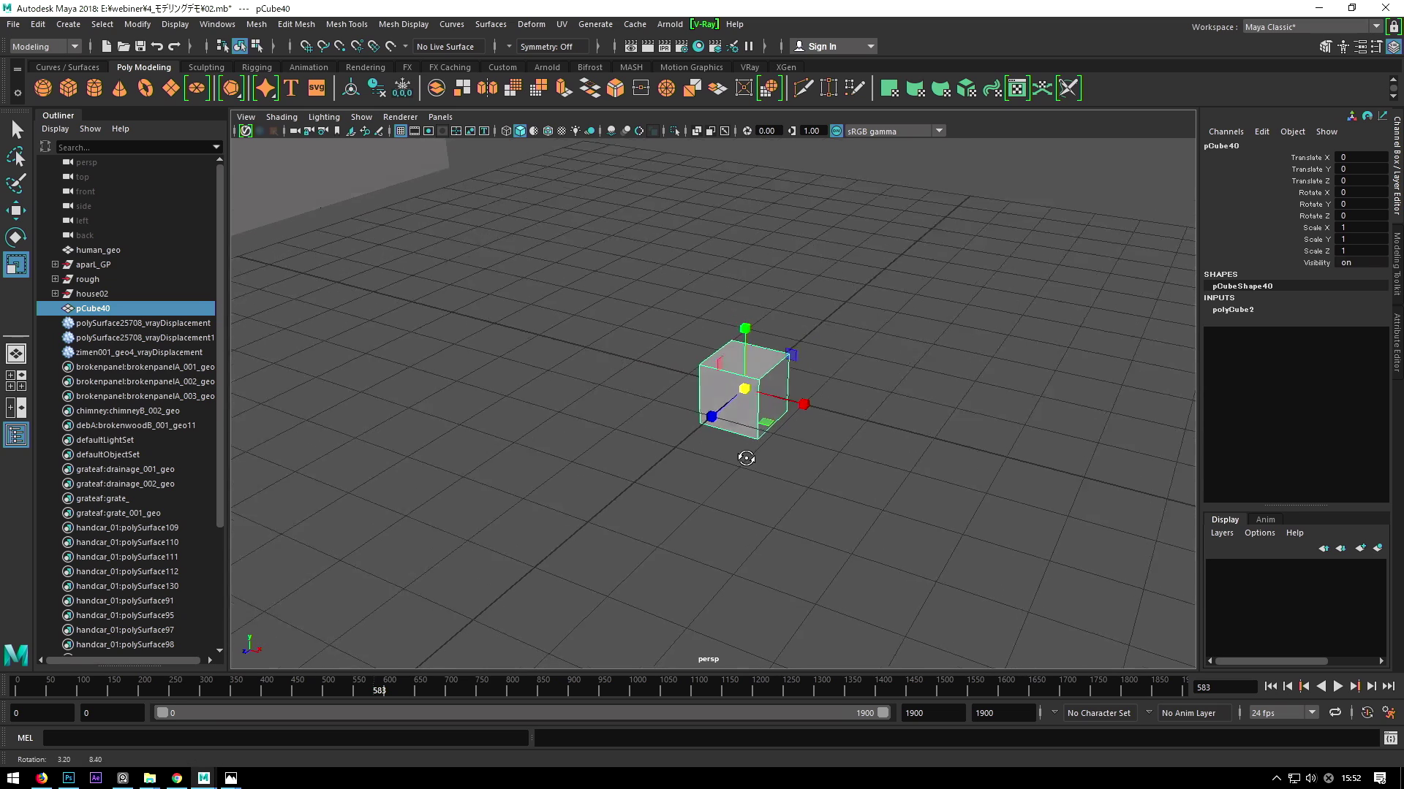
pyautogui.keyDown('alt'); pyautogui.moveTo(781, 409); pyautogui.dragTo(667, 439); pyautogui.keyUp('alt')
pyautogui.keyDown('alt'); pyautogui.moveTo(667, 438); pyautogui.dragTo(775, 383, button='right'); pyautogui.keyUp('alt')
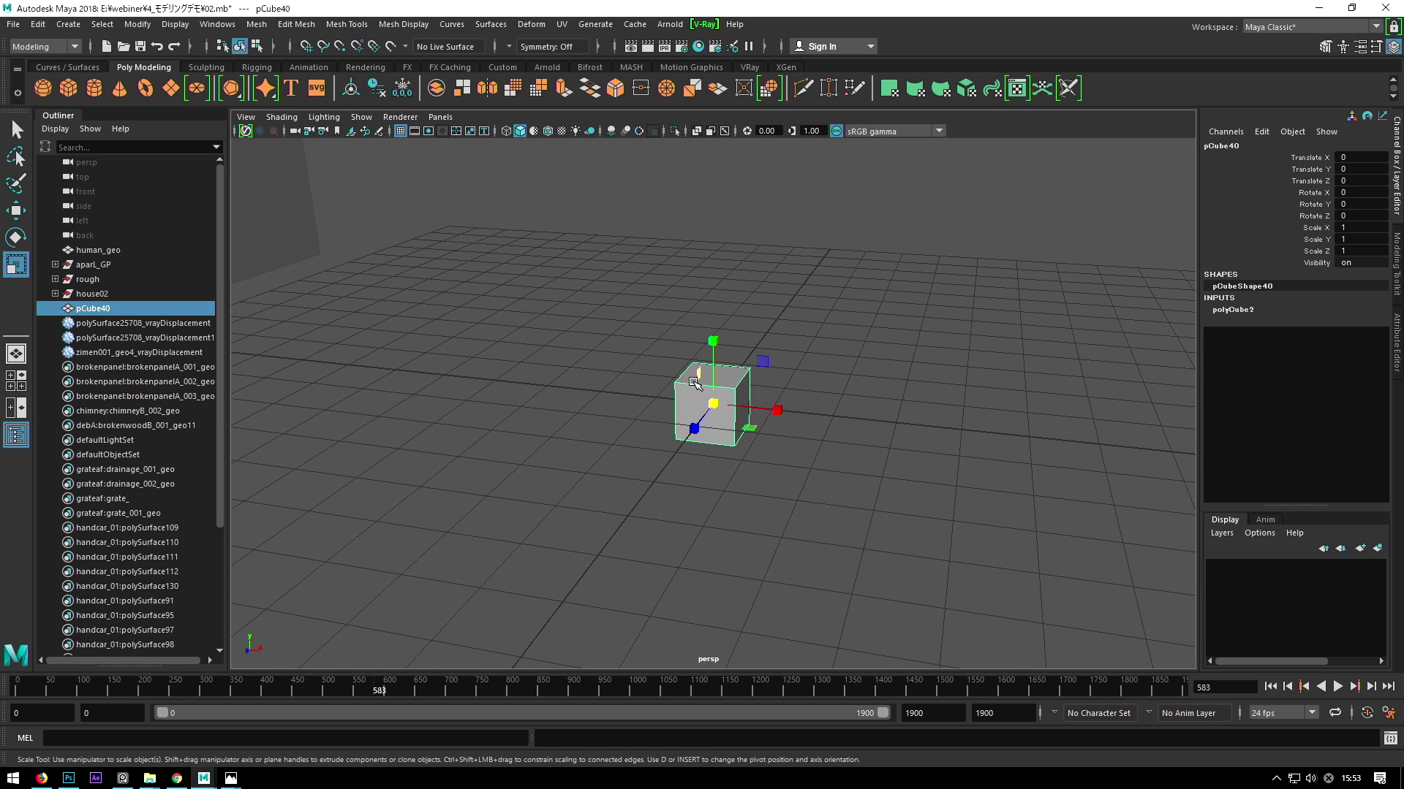
pyautogui.scroll(-3, 693, 383)
pyautogui.keyDown('alt'); pyautogui.moveTo(577, 398); pyautogui.dragTo(627, 418); pyautogui.keyUp('alt')
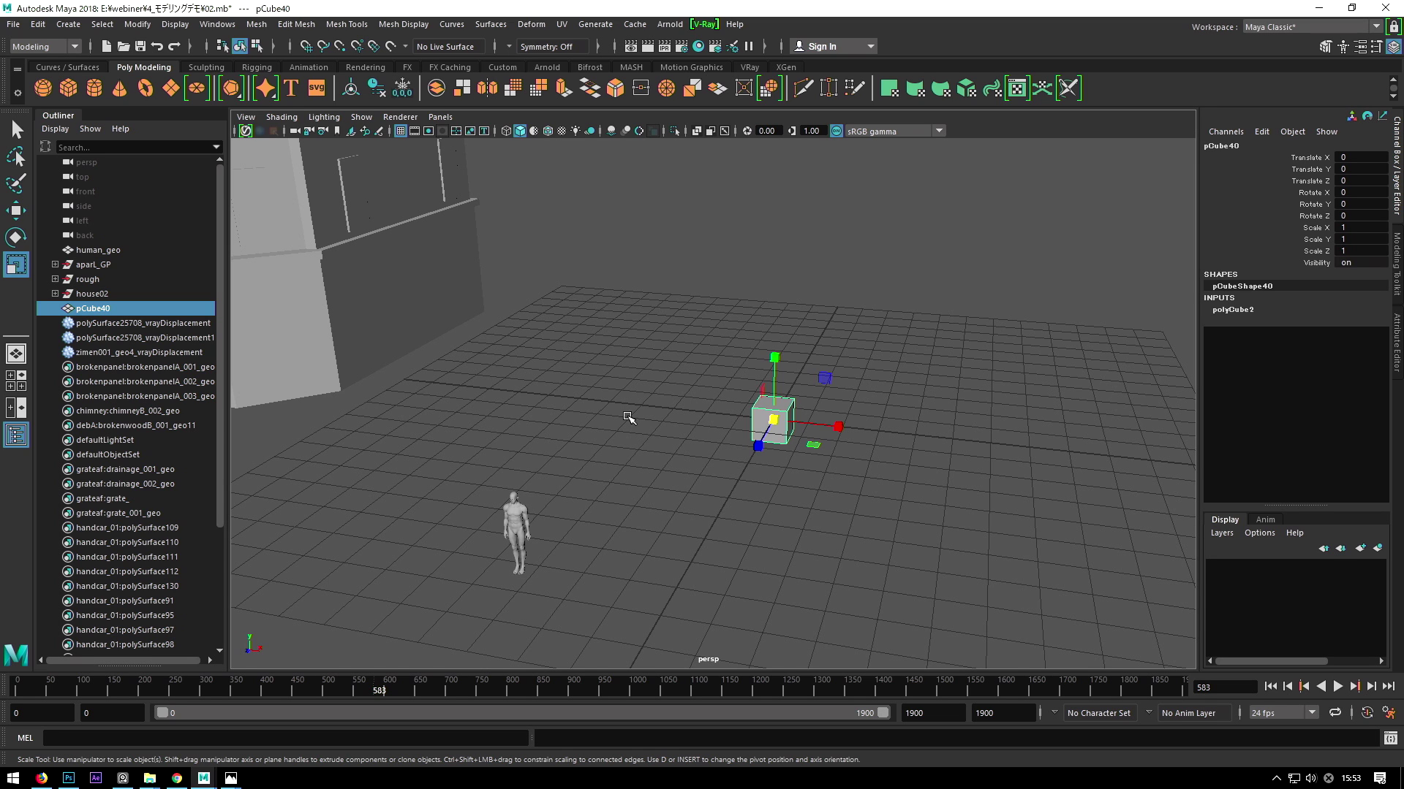
pyautogui.keyDown('alt'); pyautogui.middleClick(618, 482); pyautogui.keyUp('alt')
pyautogui.scroll(3, 730, 463)
pyautogui.scroll(-6, 745, 448)
pyautogui.press('space')
# Snap pCube40's pivot to its bottom and grid-snap the cube up to Y 0.5.
pyautogui.moveTo(745, 448); pyautogui.dragTo(762, 470)
pyautogui.scroll(3, 760, 468)
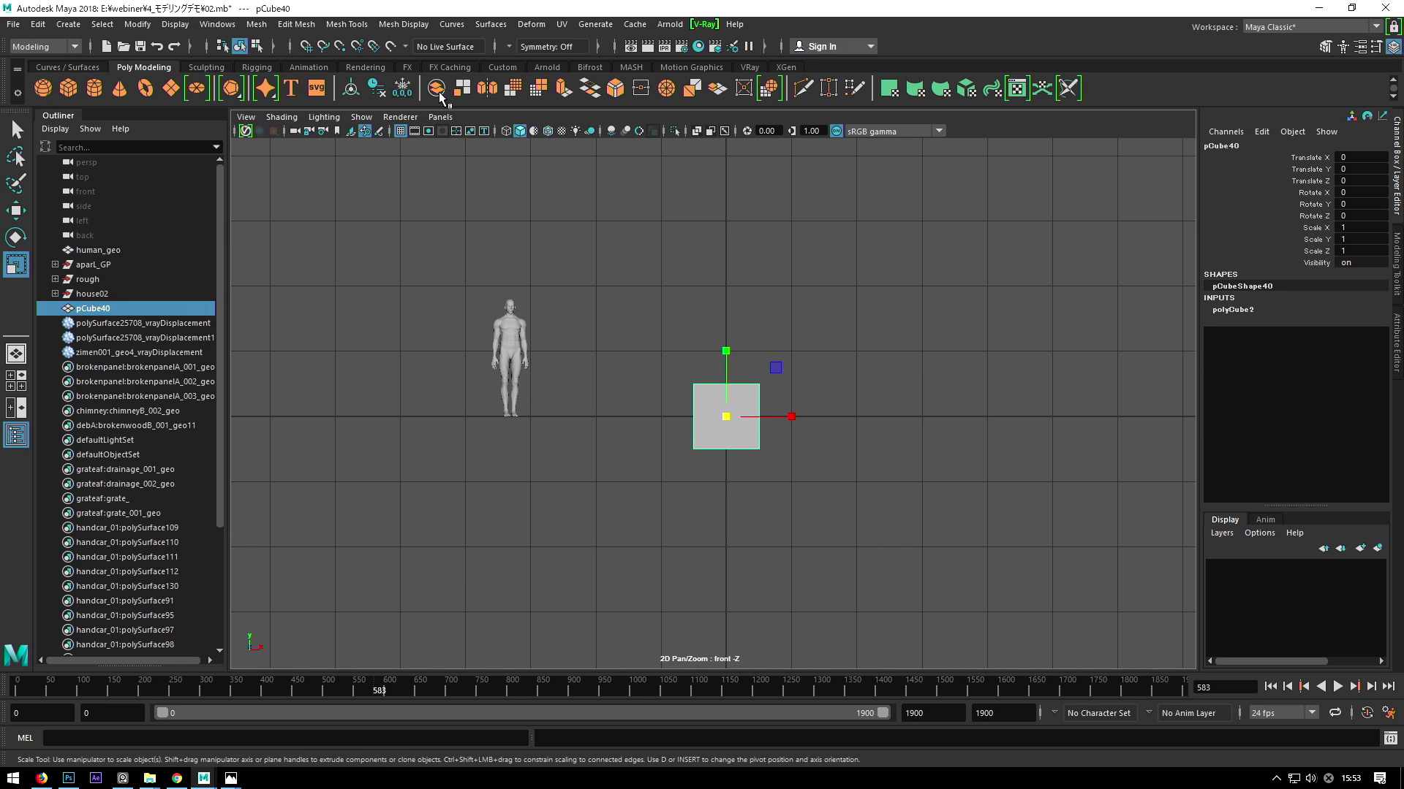
pyautogui.press('w')
pyautogui.click(338, 46)
pyautogui.press('d')
pyautogui.moveTo(726, 418); pyautogui.dragTo(725, 456)
pyautogui.click(306, 46)
pyautogui.moveTo(723, 427)
pyautogui.mouseDown()
pyautogui.moveTo(727, 370)
pyautogui.moveTo(723, 396)
pyautogui.mouseUp()
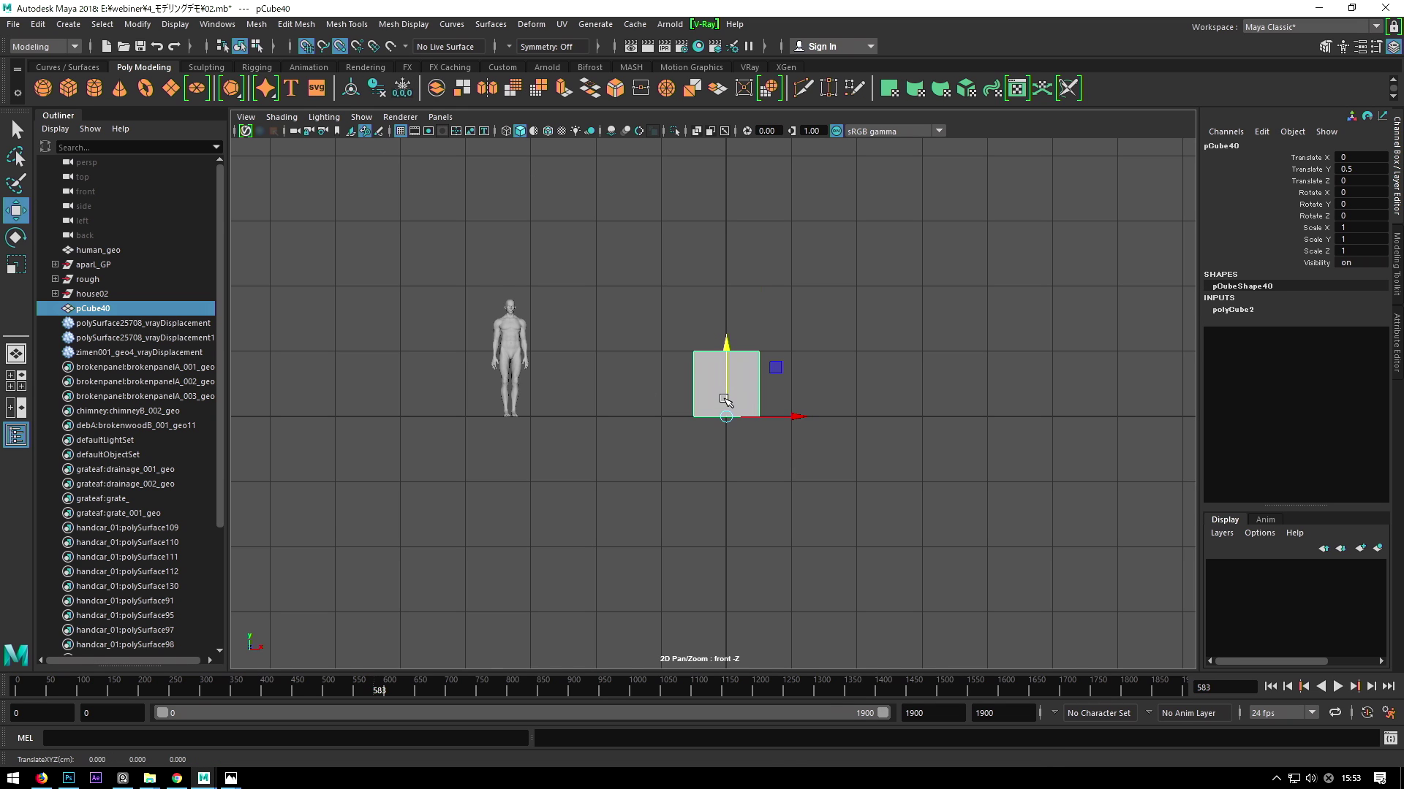
# Scale the cube uniformly to 7.35 and compare it with the reference photo.
pyautogui.scroll(-5, 723, 396)
pyautogui.scroll(2, 723, 395)
pyautogui.scroll(-2, 760, 410)
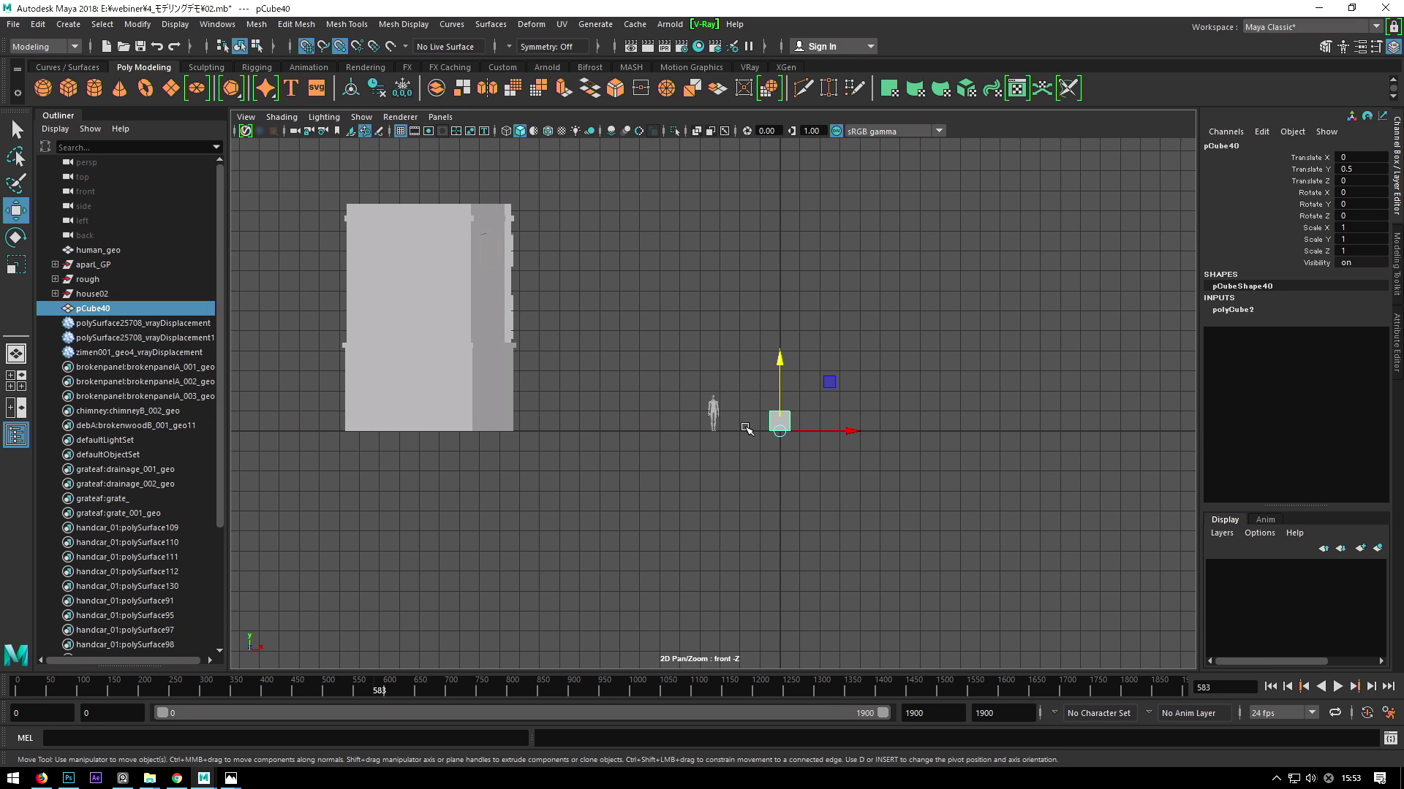
pyautogui.press('r')
pyautogui.moveTo(781, 423); pyautogui.dragTo(939, 409)
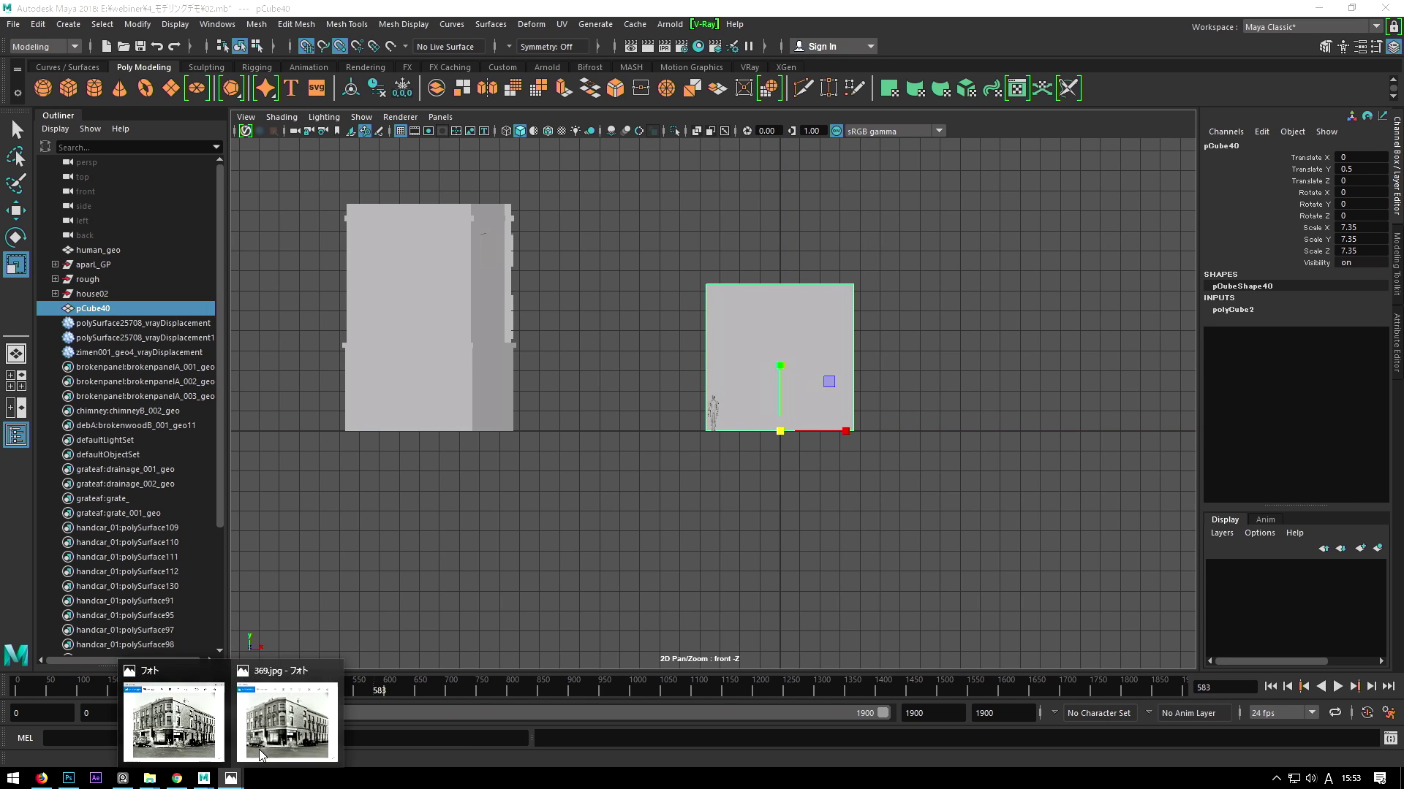
pyautogui.moveTo(230, 779)
pyautogui.click(279, 734)
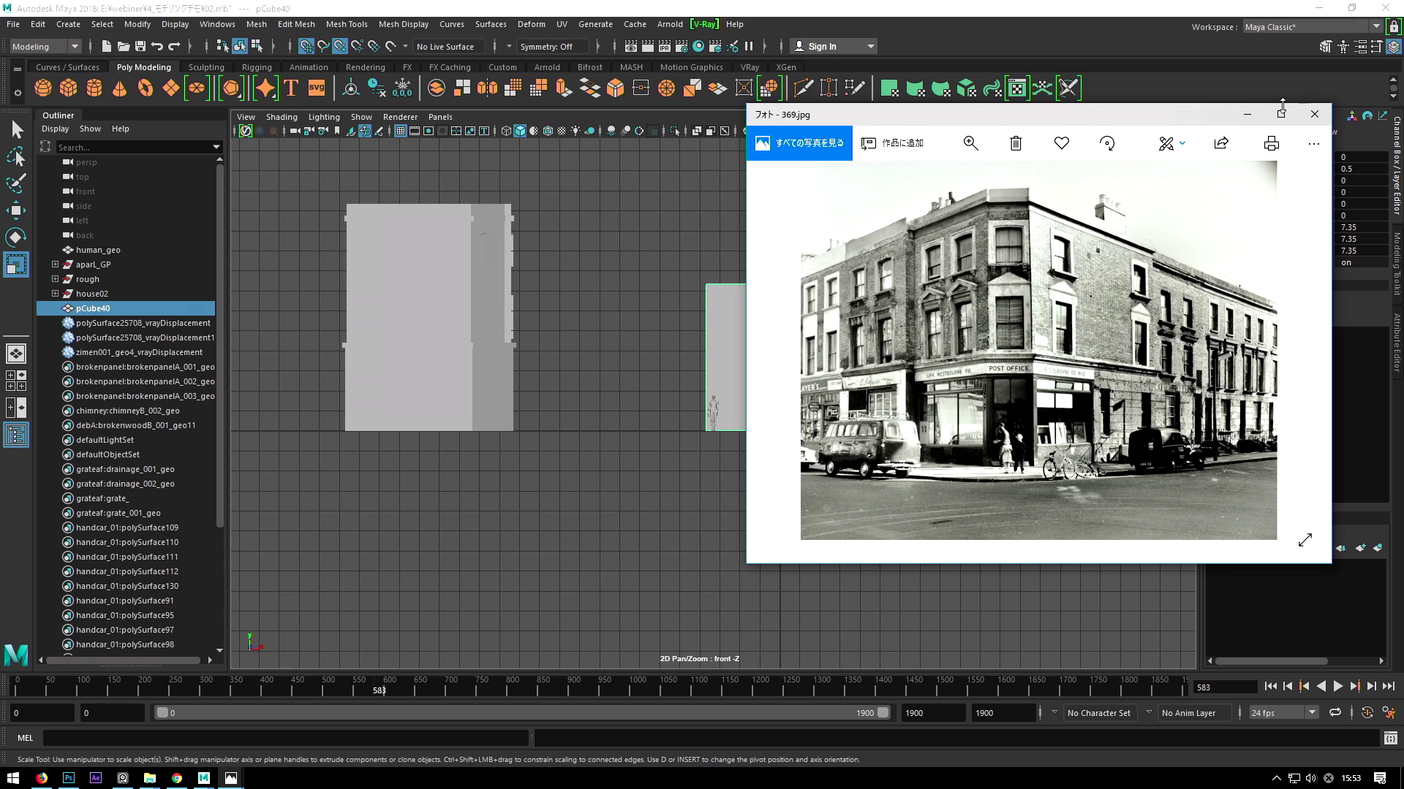
pyautogui.click(1245, 117)
# Enlarge the cube uniformly to about 10.575 in the front view.
pyautogui.scroll(1, 680, 394)
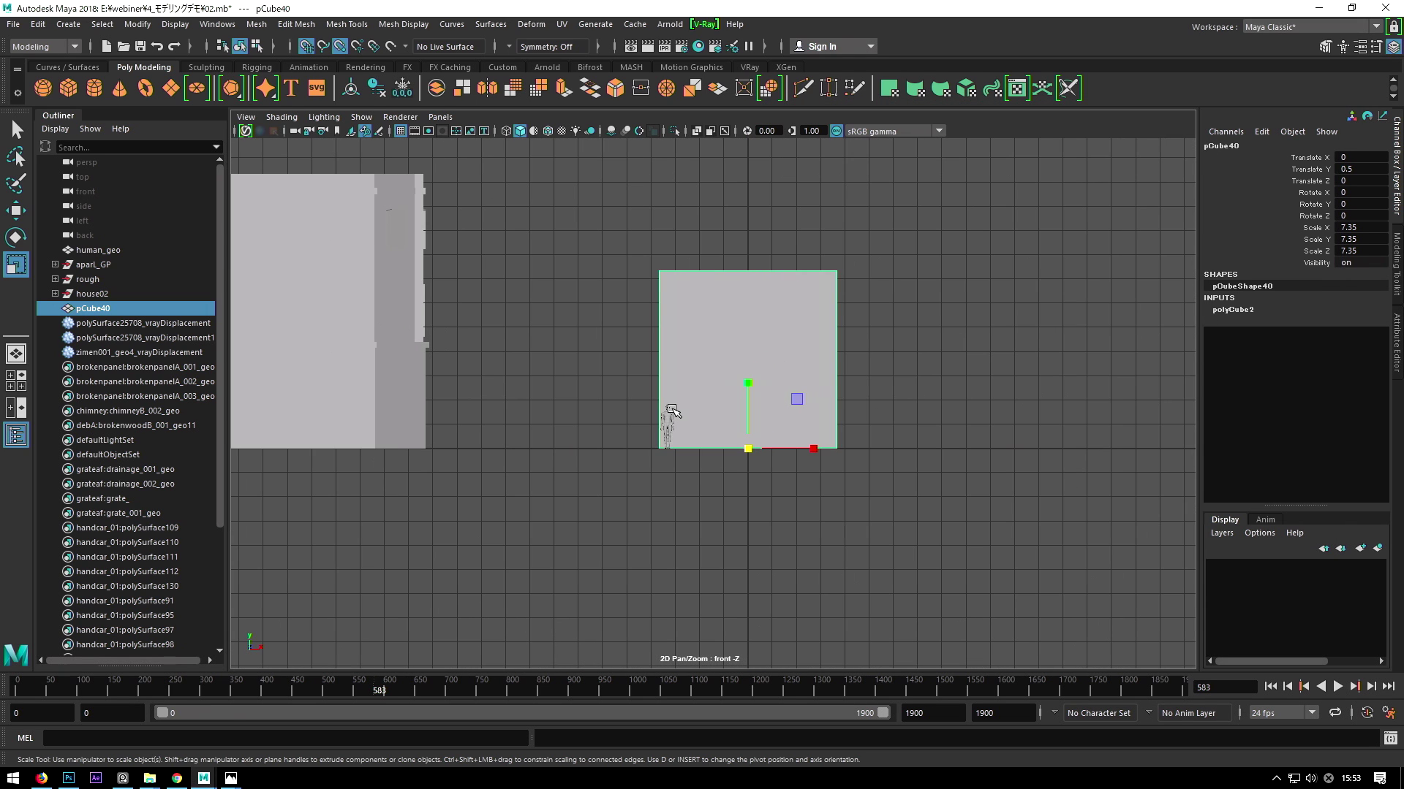
pyautogui.keyDown('alt'); pyautogui.moveTo(776, 451); pyautogui.dragTo(768, 493, button='middle'); pyautogui.keyUp('alt')
pyautogui.scroll(-1, 768, 493)
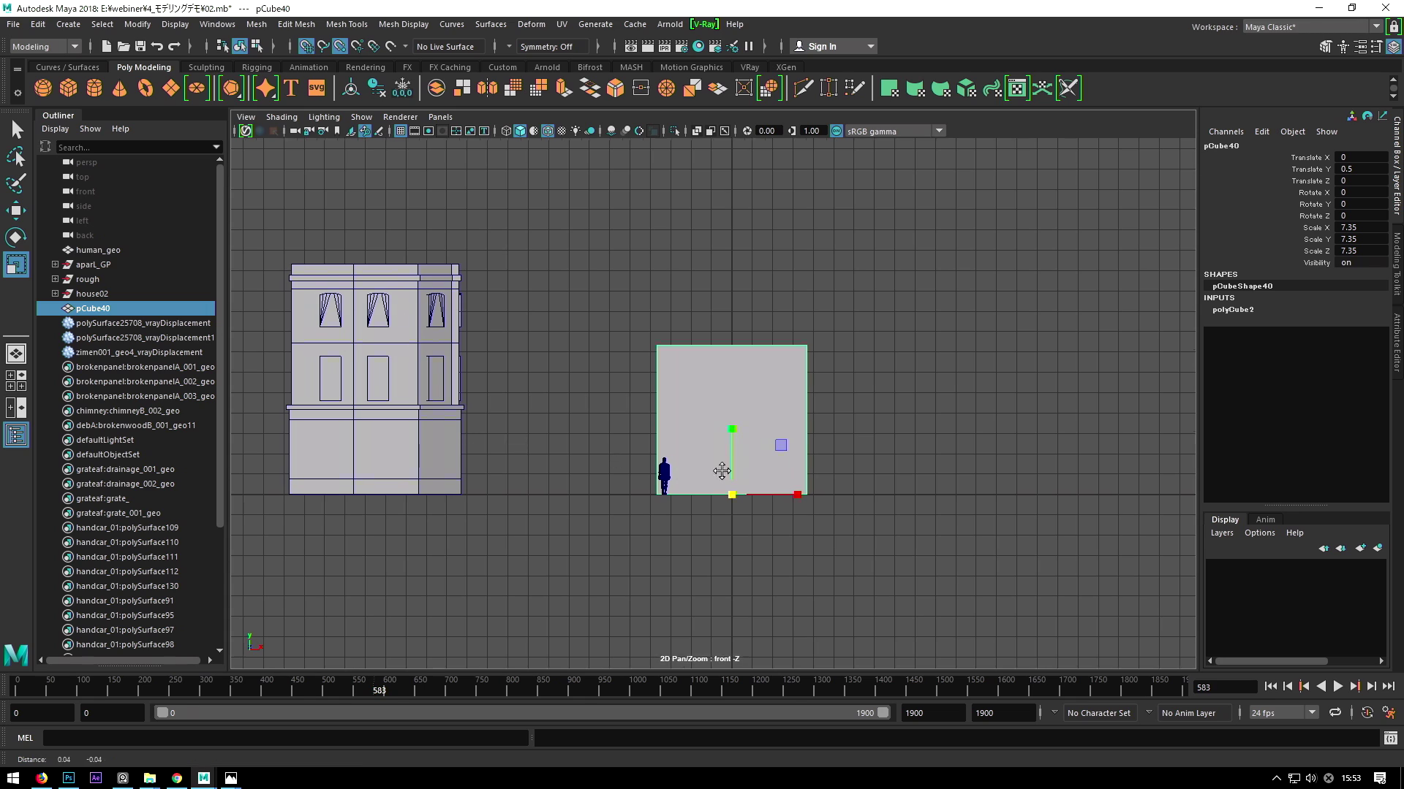
pyautogui.press('w')
pyautogui.press('r')
pyautogui.moveTo(695, 490); pyautogui.dragTo(801, 459)
pyautogui.press('w')
pyautogui.scroll(1, 780, 461)
pyautogui.scroll(1, 780, 460)
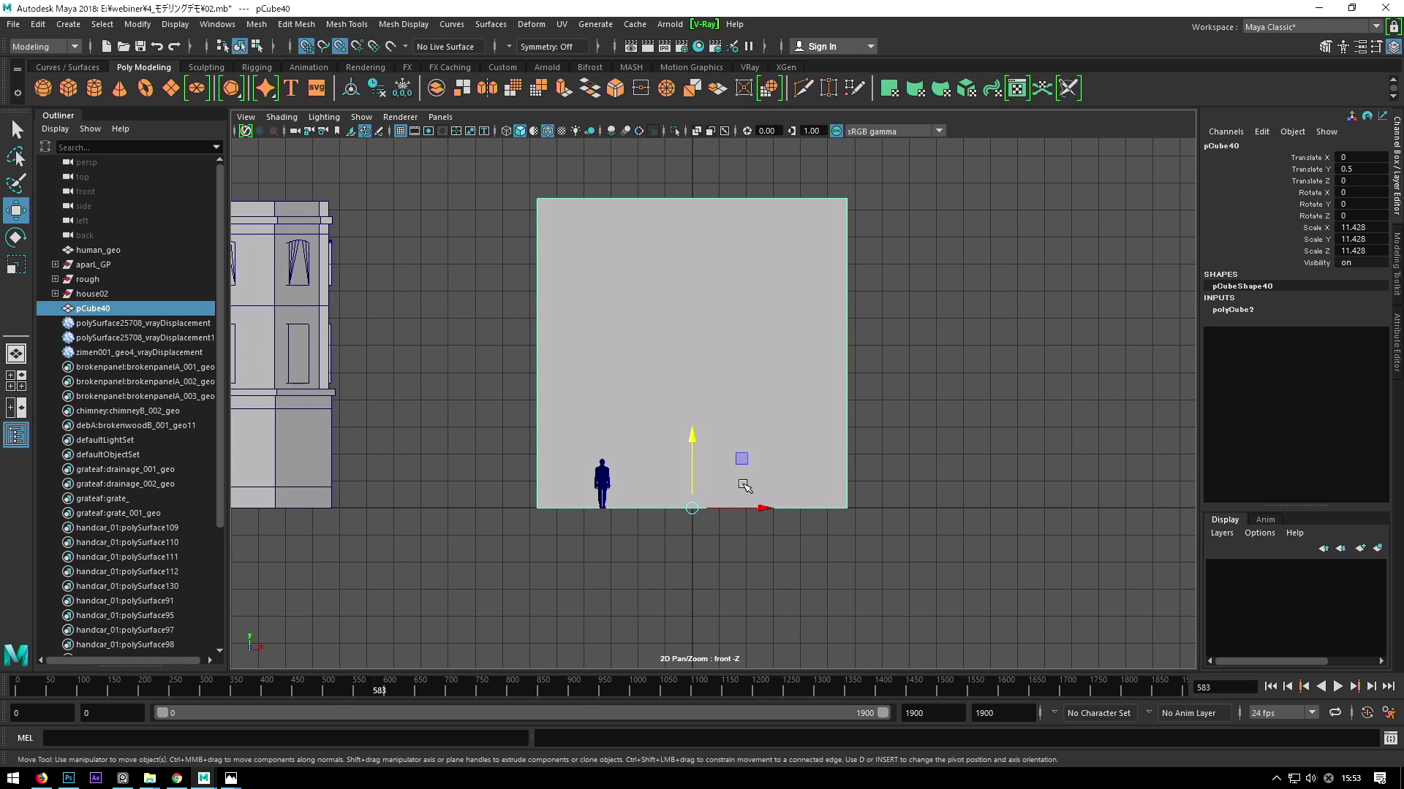
# Fine-tune the uniform scale to 11.189 while checking the cube in perspective.
pyautogui.press('space')
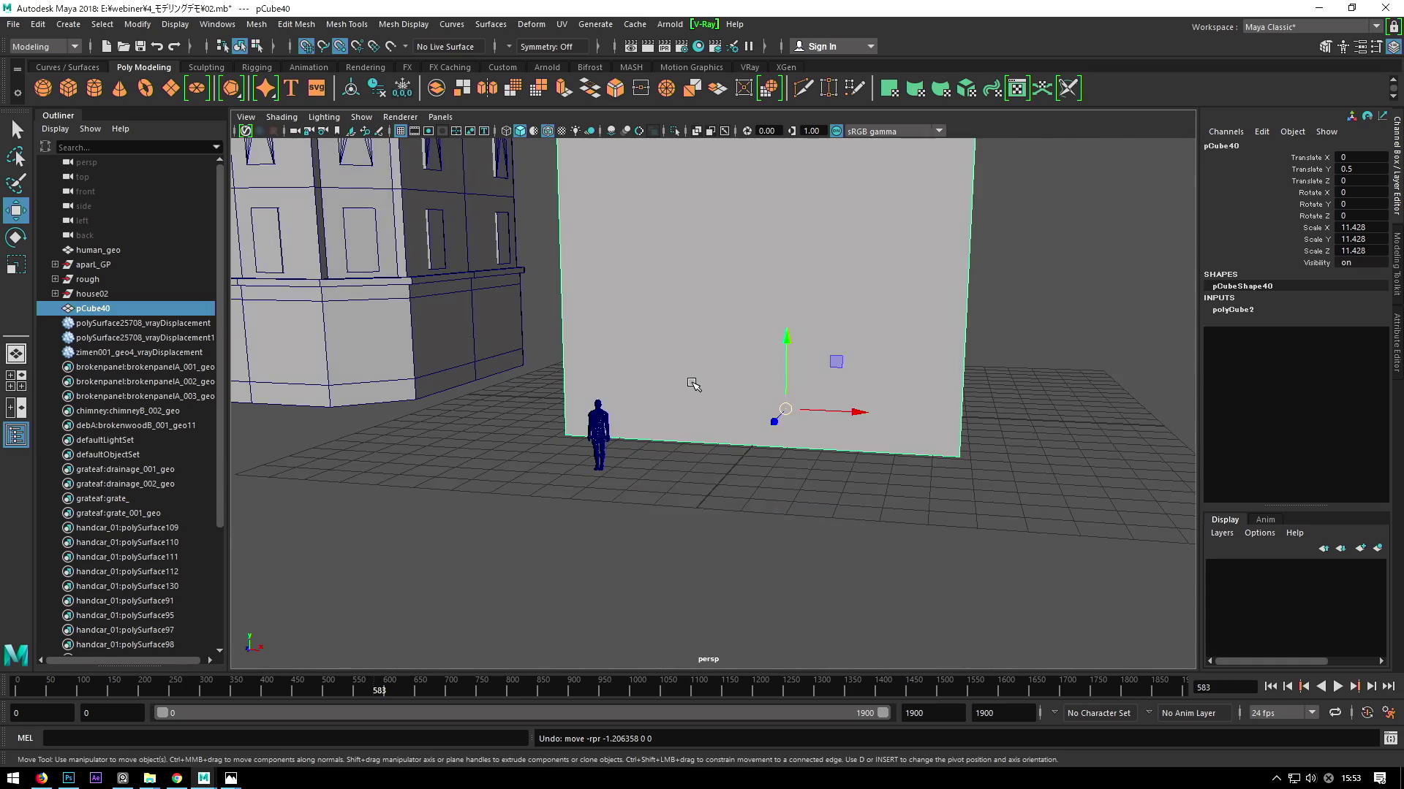
pyautogui.moveTo(693, 384)
pyautogui.keyDown('alt'); pyautogui.mouseDown()
pyautogui.moveTo(636, 410)
pyautogui.moveTo(702, 424)
pyautogui.moveTo(769, 468)
pyautogui.mouseUp(); pyautogui.keyUp('alt')
pyautogui.scroll(-3, 636, 410)
pyautogui.scroll(3, 767, 430)
pyautogui.scroll(1, 667, 461)
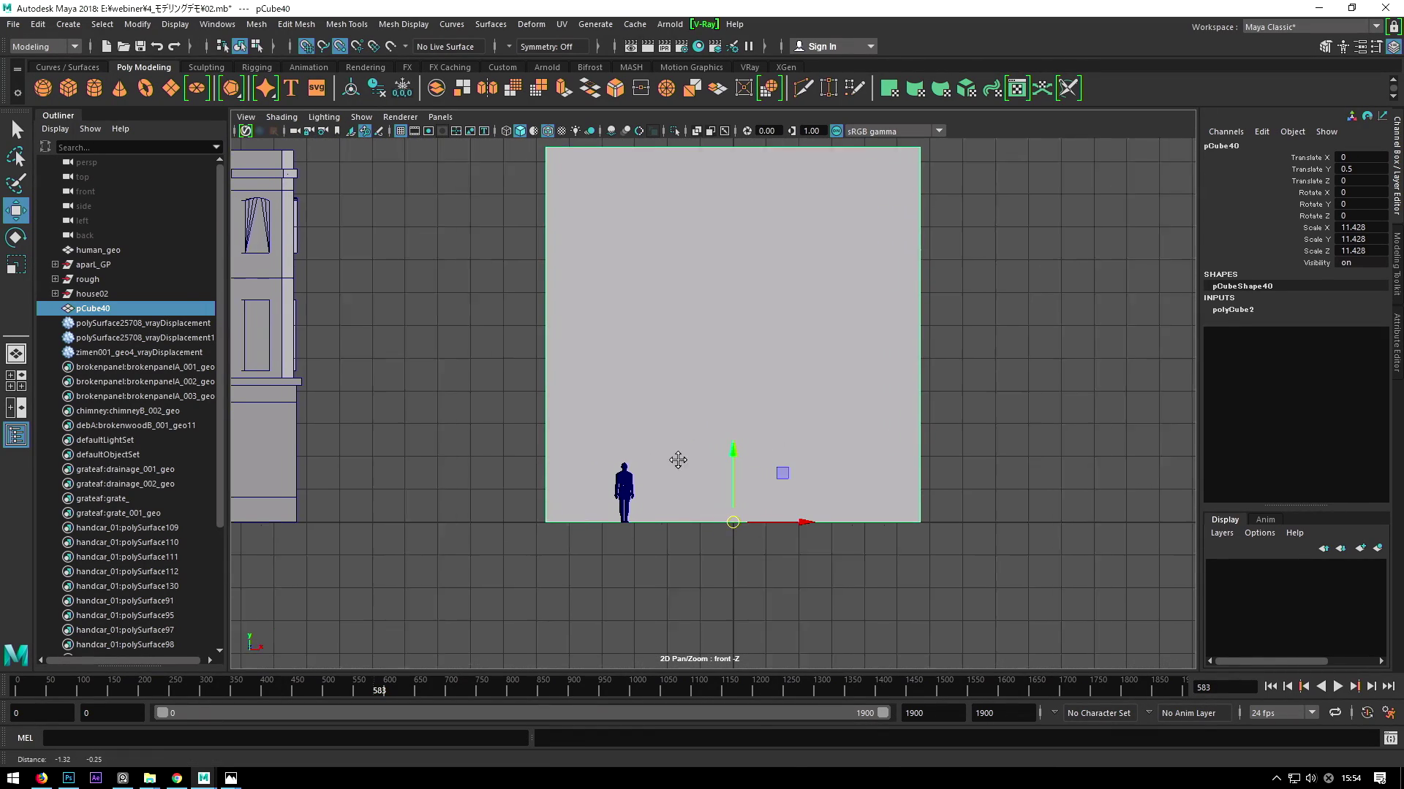
pyautogui.scroll(-1, 582, 411)
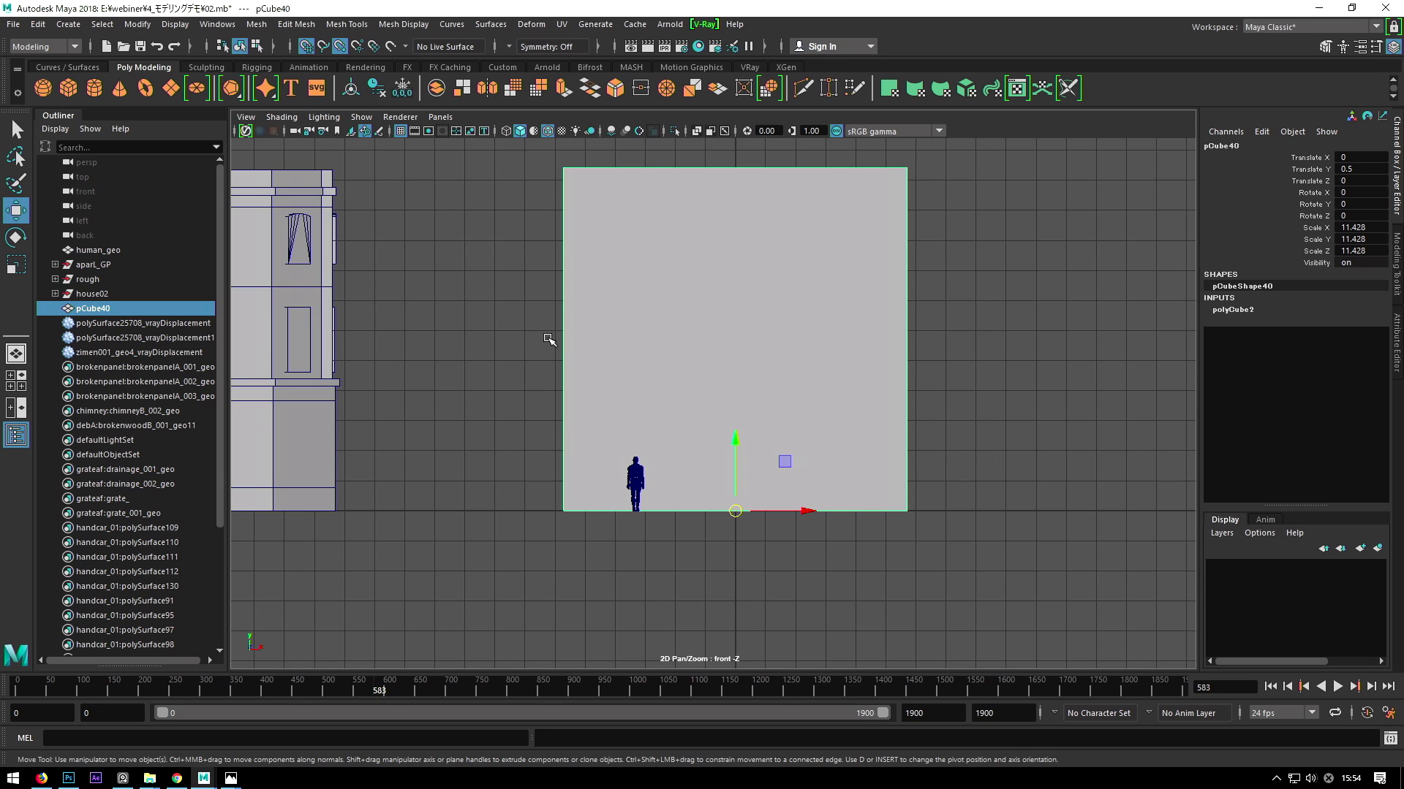
pyautogui.press('r')
pyautogui.moveTo(735, 511); pyautogui.dragTo(727, 521)
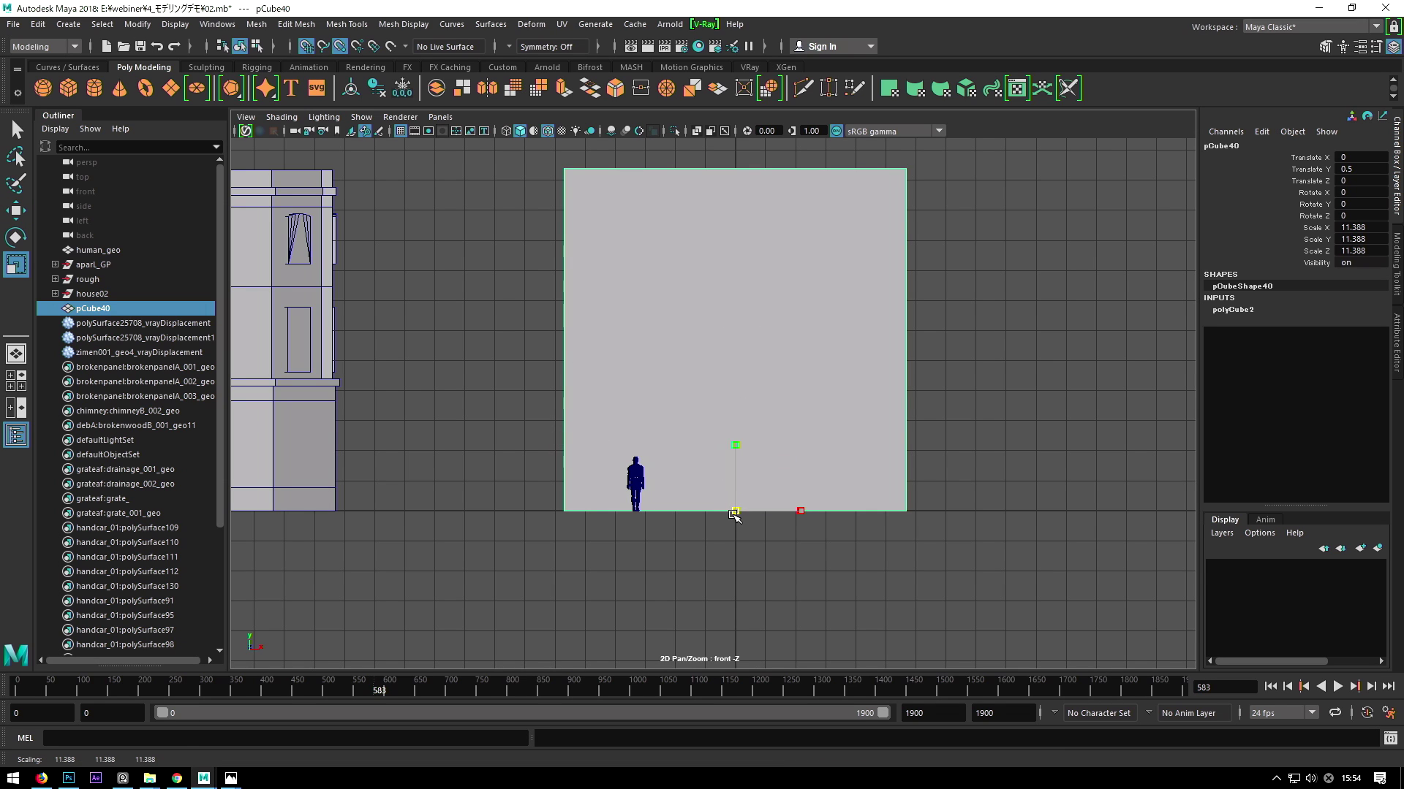
pyautogui.press('w')
pyautogui.scroll(1, 758, 424)
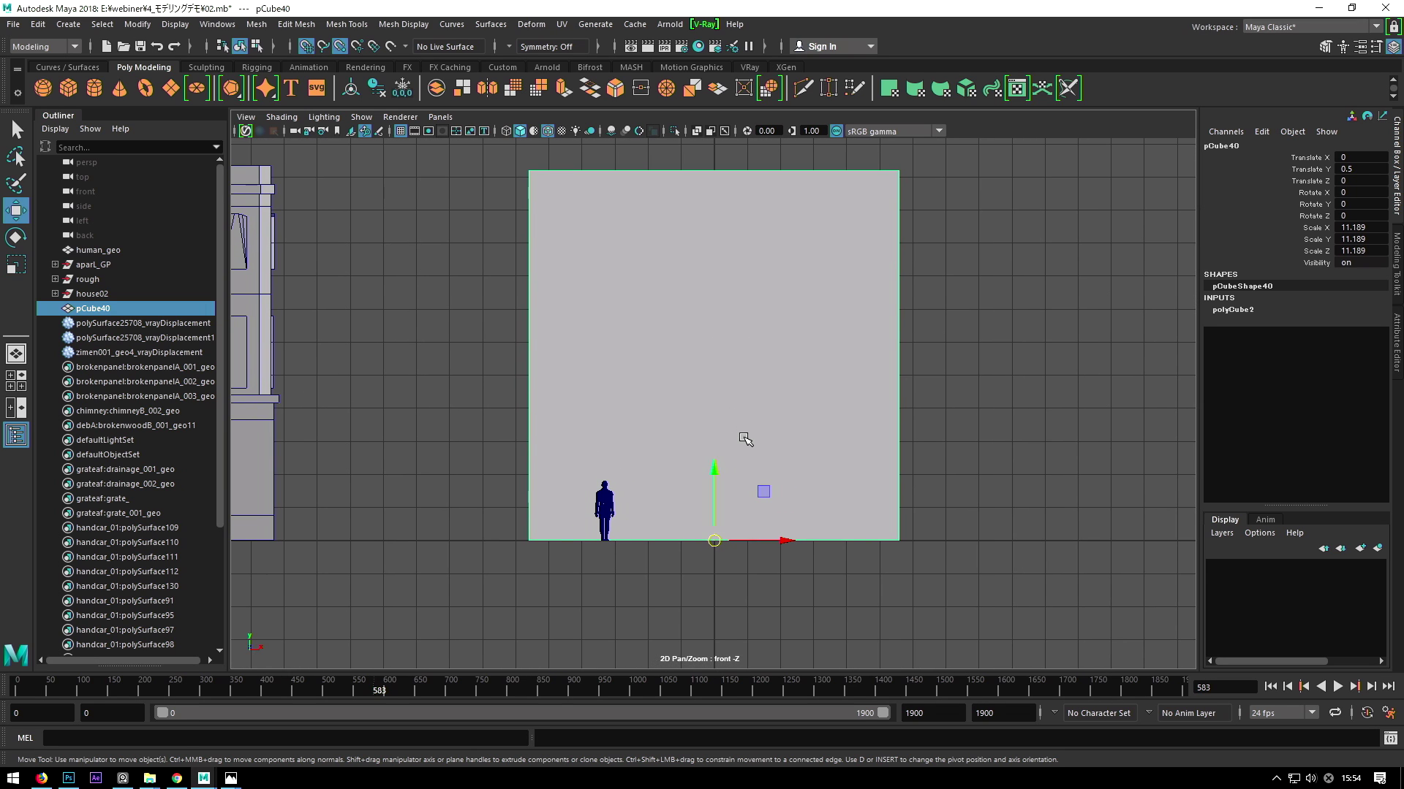
pyautogui.press('space')
pyautogui.moveTo(744, 341)
pyautogui.mouseDown()
pyautogui.moveTo(744, 315)
pyautogui.moveTo(738, 400)
pyautogui.mouseUp()
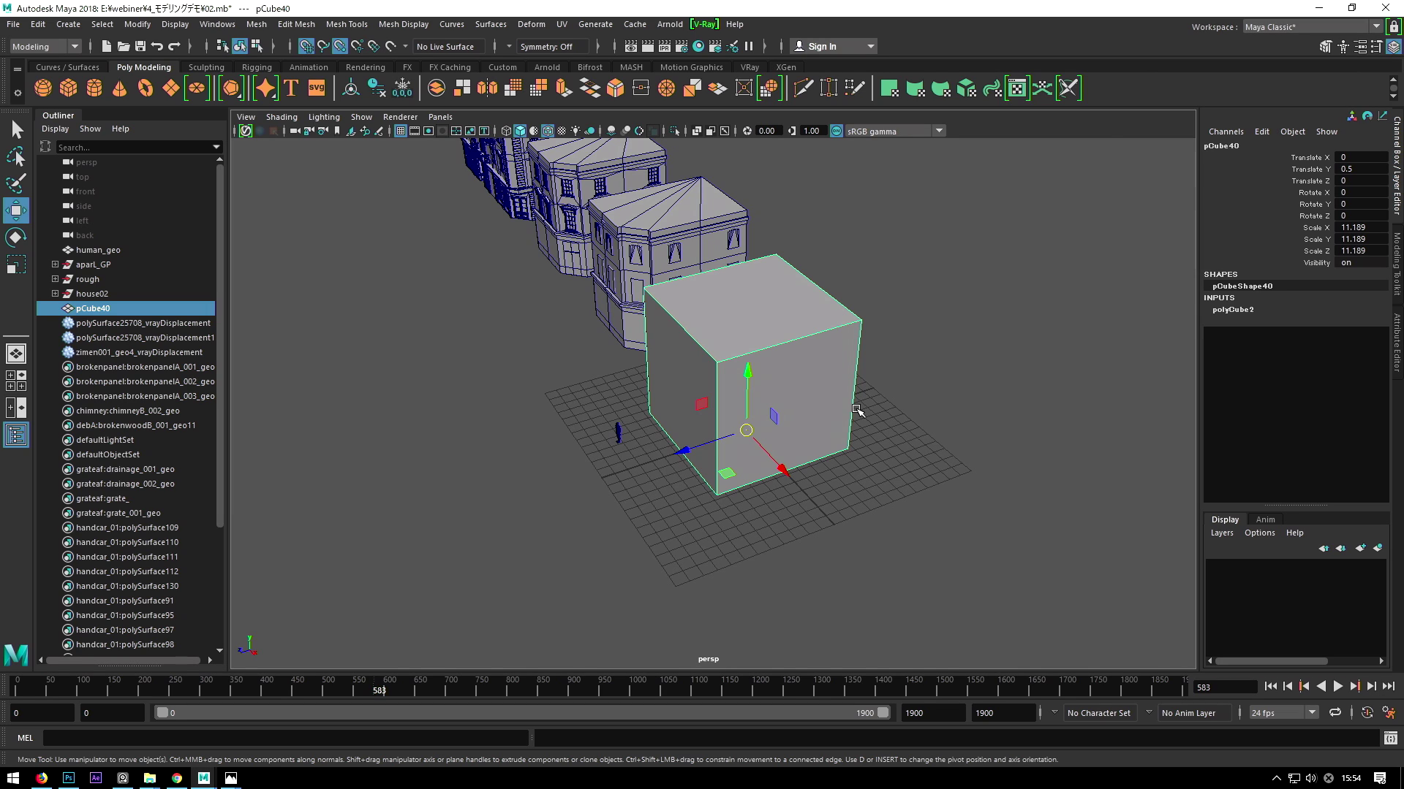
pyautogui.moveTo(845, 416)
pyautogui.keyDown('alt'); pyautogui.mouseDown()
pyautogui.moveTo(781, 379)
pyautogui.moveTo(786, 415)
pyautogui.mouseUp(); pyautogui.keyUp('alt')
pyautogui.press('space')
pyautogui.keyDown('alt'); pyautogui.moveTo(786, 416); pyautogui.dragTo(643, 383, button='right'); pyautogui.keyUp('alt')
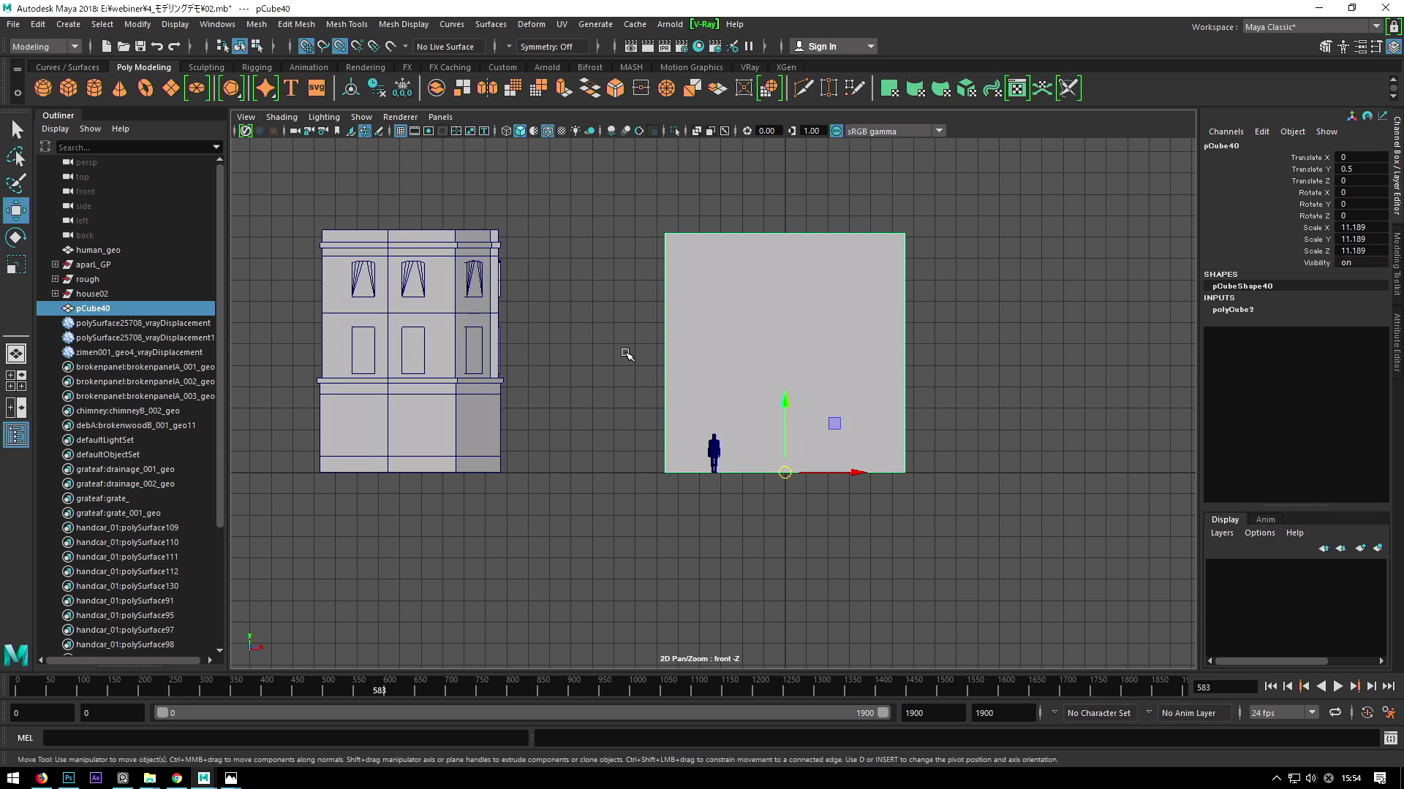
pyautogui.keyDown('alt'); pyautogui.moveTo(734, 339); pyautogui.dragTo(701, 348, button='middle'); pyautogui.keyUp('alt')
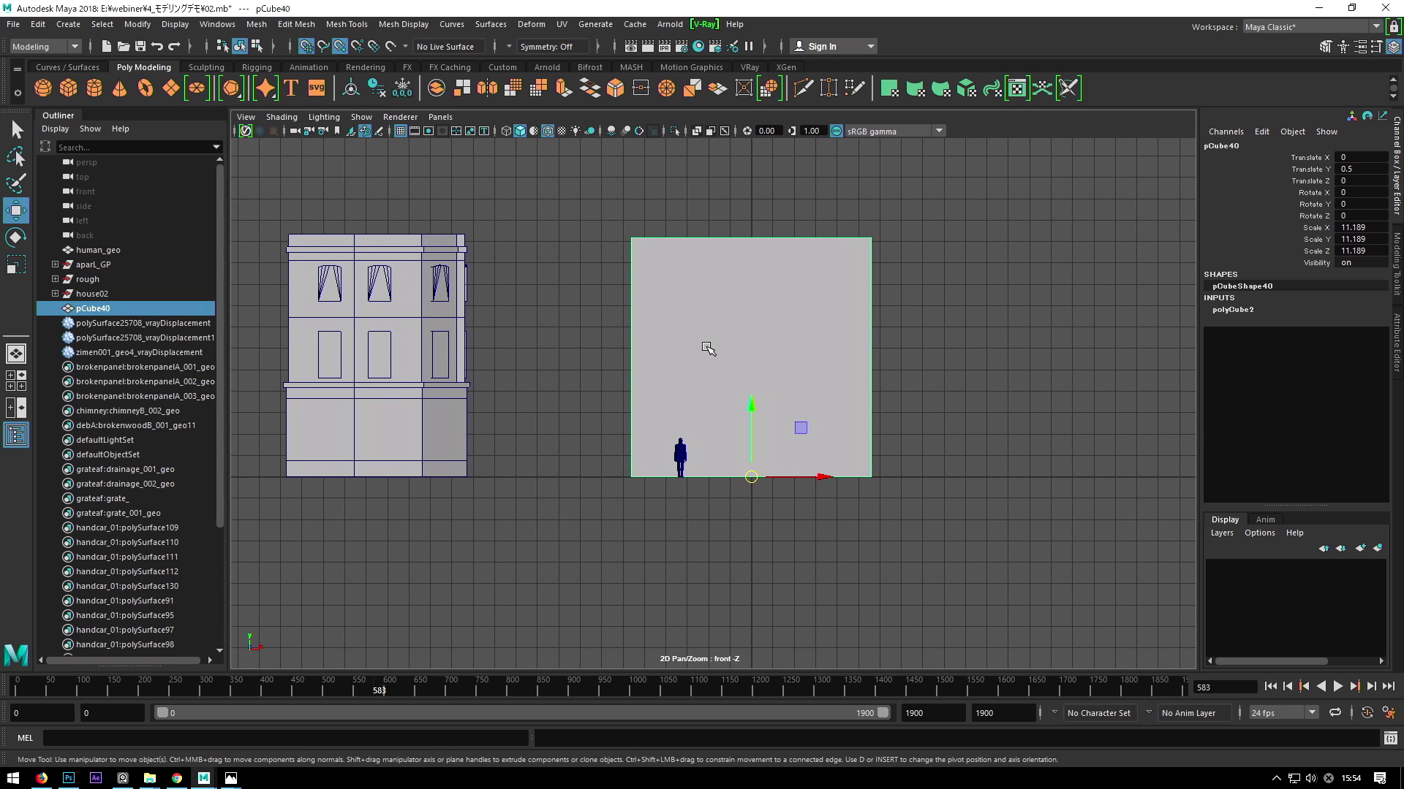
# Zoom into the Post Office storefront in 369.jpg, zoom back out, and move the window aside.
pyautogui.click(230, 778)
pyautogui.click(297, 742)
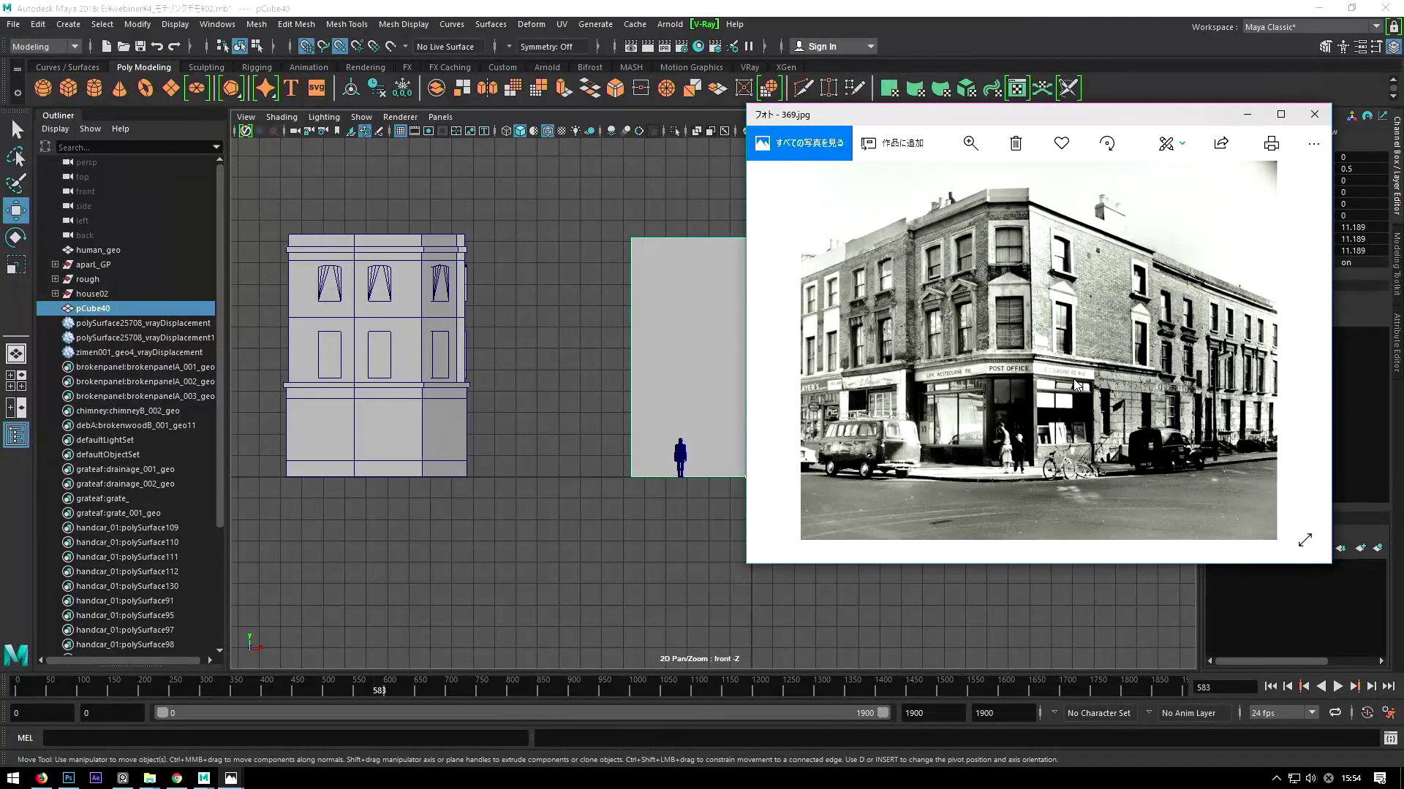
pyautogui.scroll(2, 1008, 399)
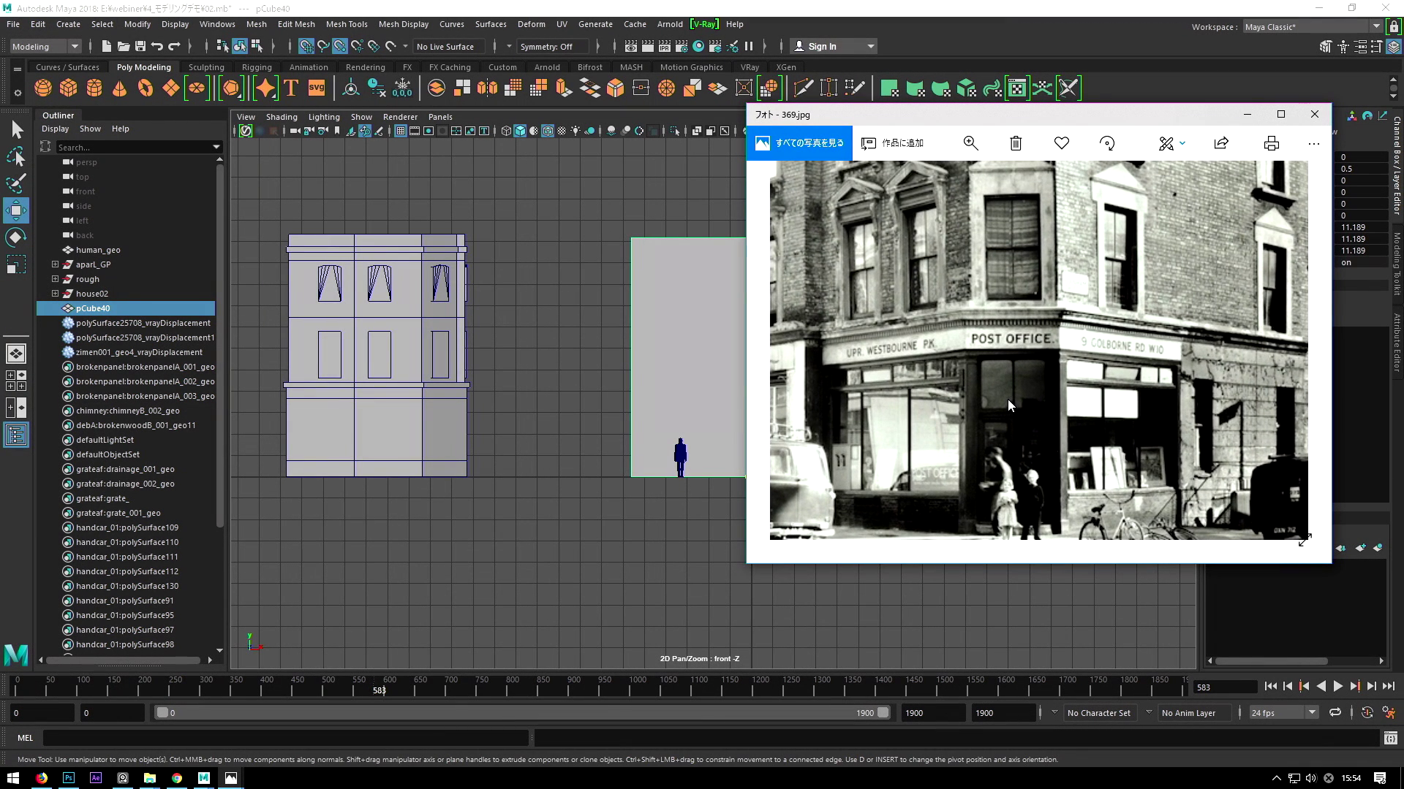
pyautogui.moveTo(1009, 399); pyautogui.dragTo(1014, 365)
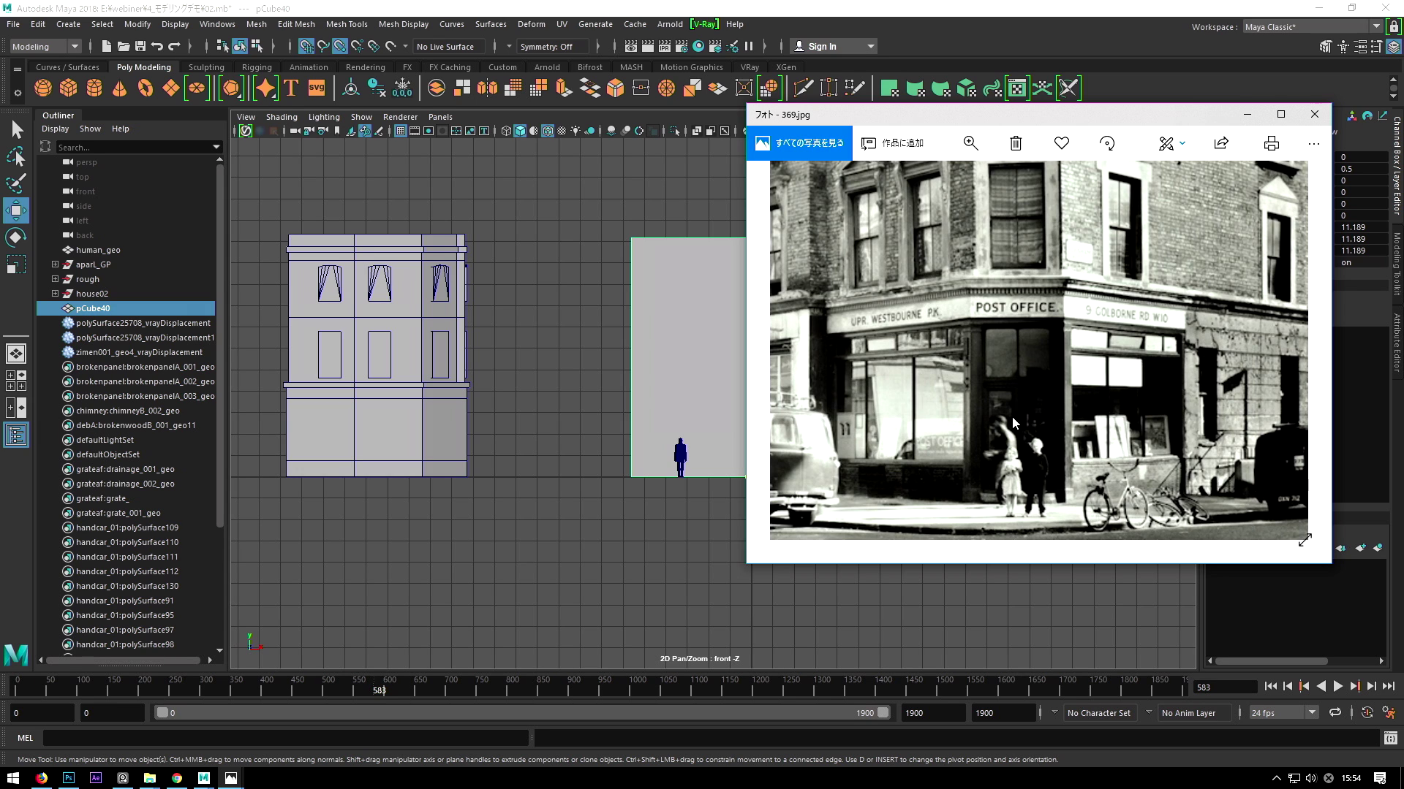
pyautogui.scroll(-2, 1012, 418)
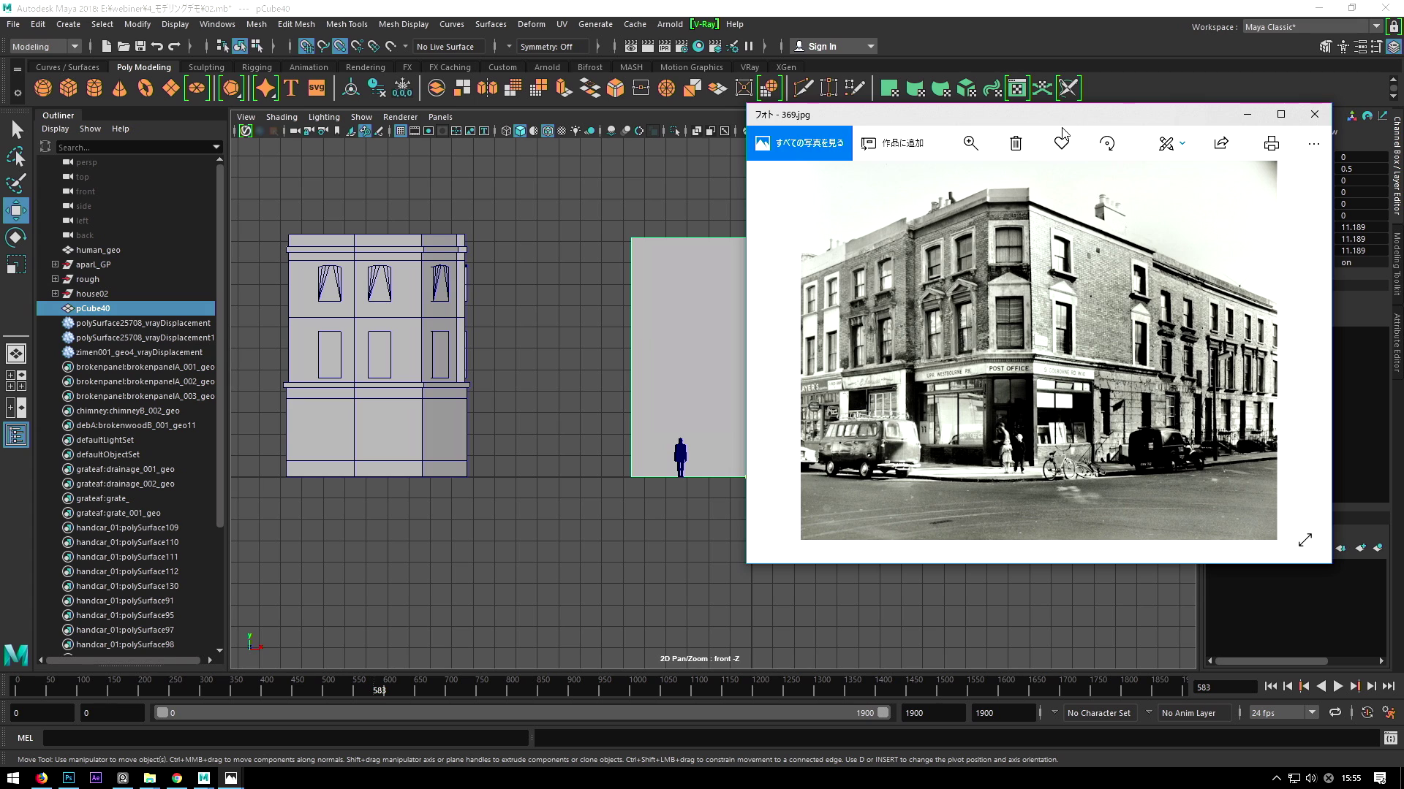
pyautogui.moveTo(950, 114); pyautogui.dragTo(1087, 237)
# Select the cube's vertical side edges and start Mesh Tools > Connect.
pyautogui.scroll(2, 726, 426)
pyautogui.scroll(2, 643, 392)
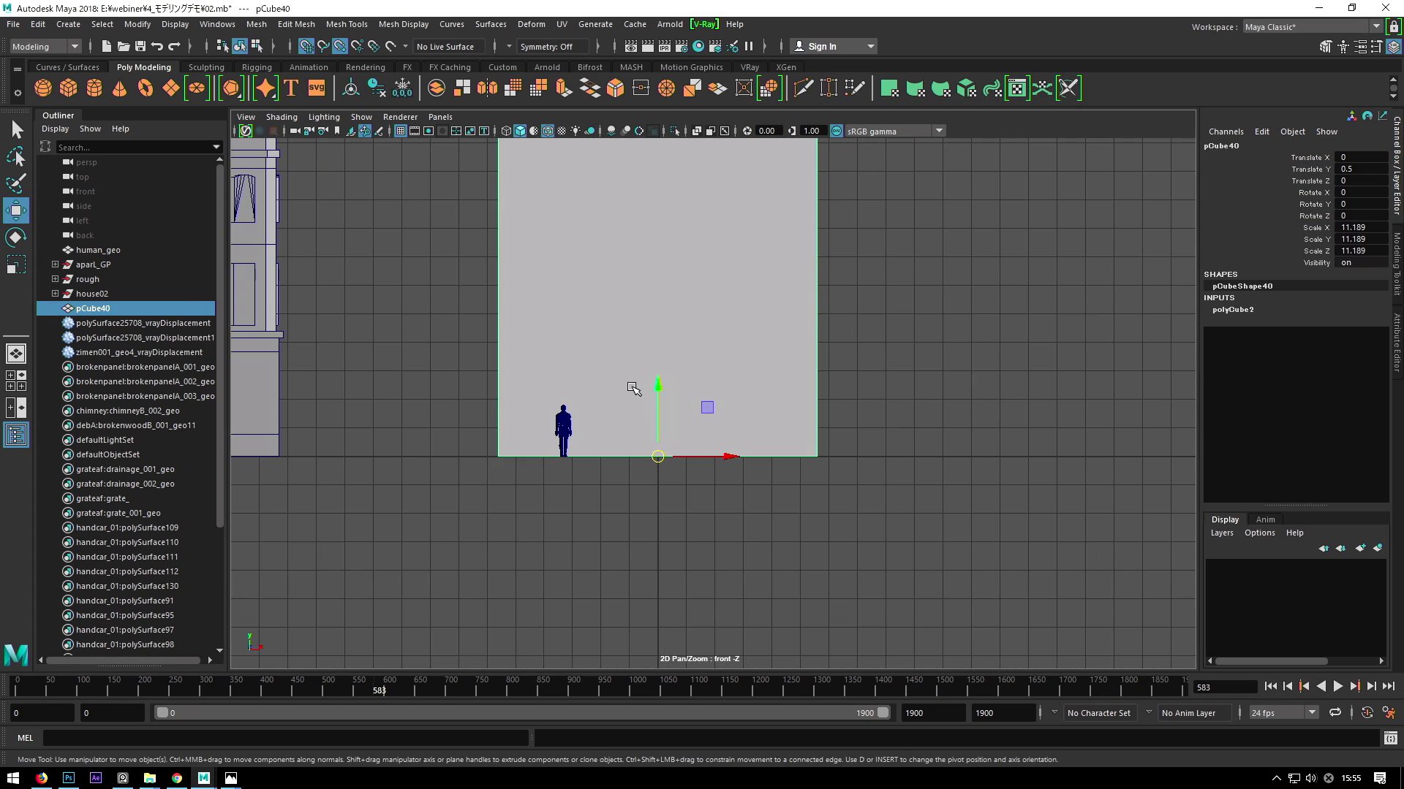
pyautogui.keyDown('alt'); pyautogui.moveTo(643, 392); pyautogui.dragTo(714, 432, button='middle'); pyautogui.keyUp('alt')
pyautogui.click(524, 399)
pyautogui.moveTo(524, 398); pyautogui.dragTo(607, 439)
pyautogui.keyDown('alt'); pyautogui.moveTo(605, 458); pyautogui.dragTo(623, 403, button='middle'); pyautogui.keyUp('alt')
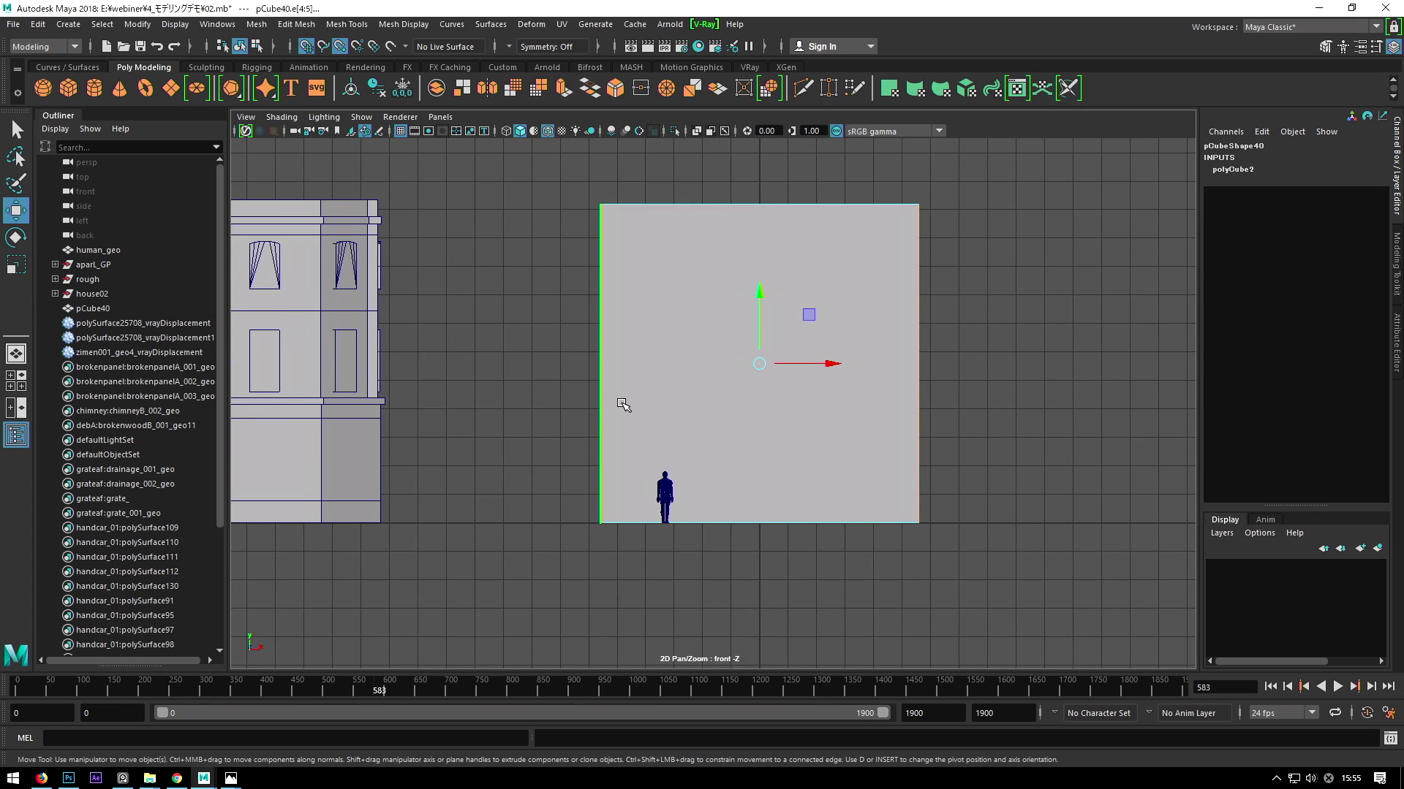
pyautogui.press('space')
pyautogui.click(533, 433)
pyautogui.click(548, 504)
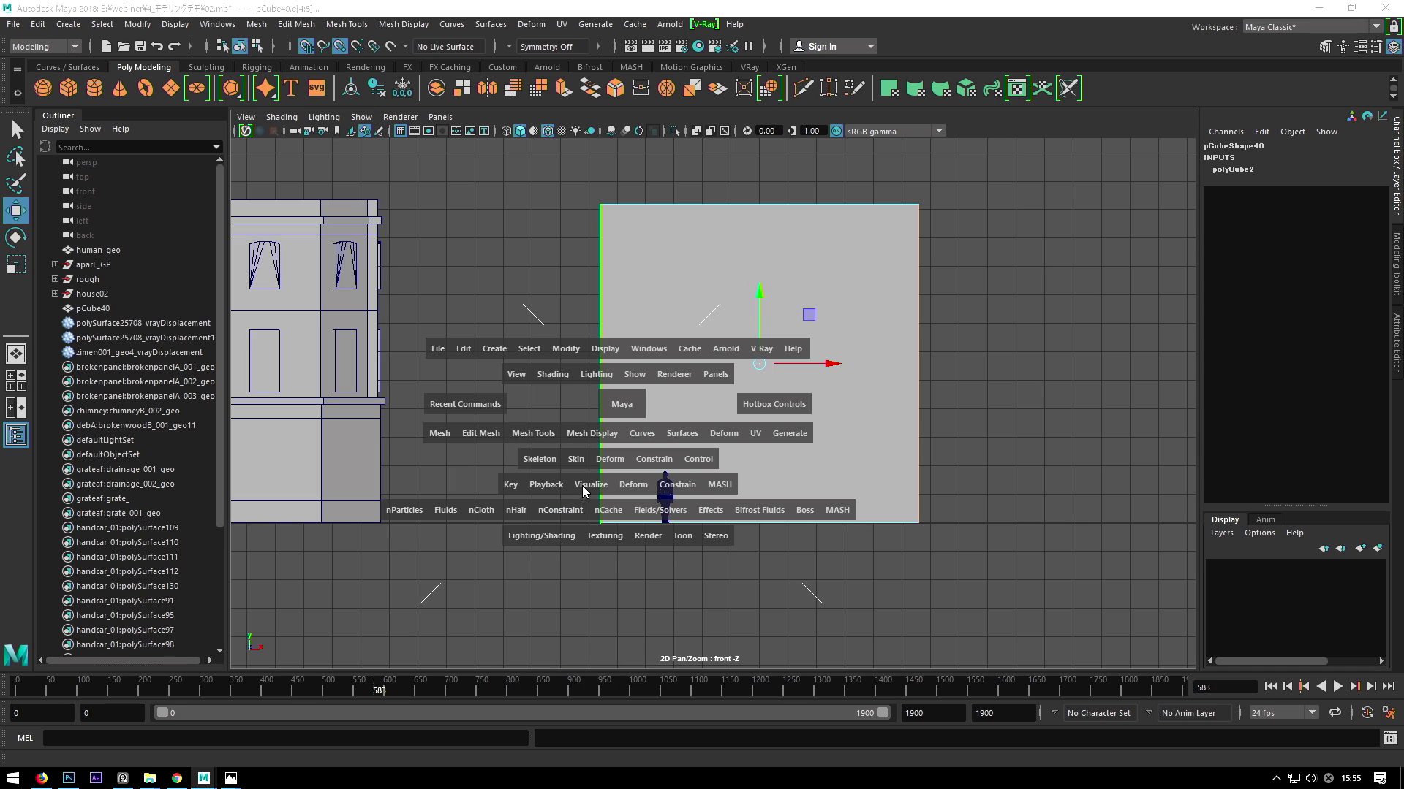
# Set Connect Segments to 2 to add two horizontal edge loops, then select the whole cube.
pyautogui.keyDown('alt'); pyautogui.moveTo(648, 366); pyautogui.dragTo(689, 373, button='middle'); pyautogui.keyUp('alt')
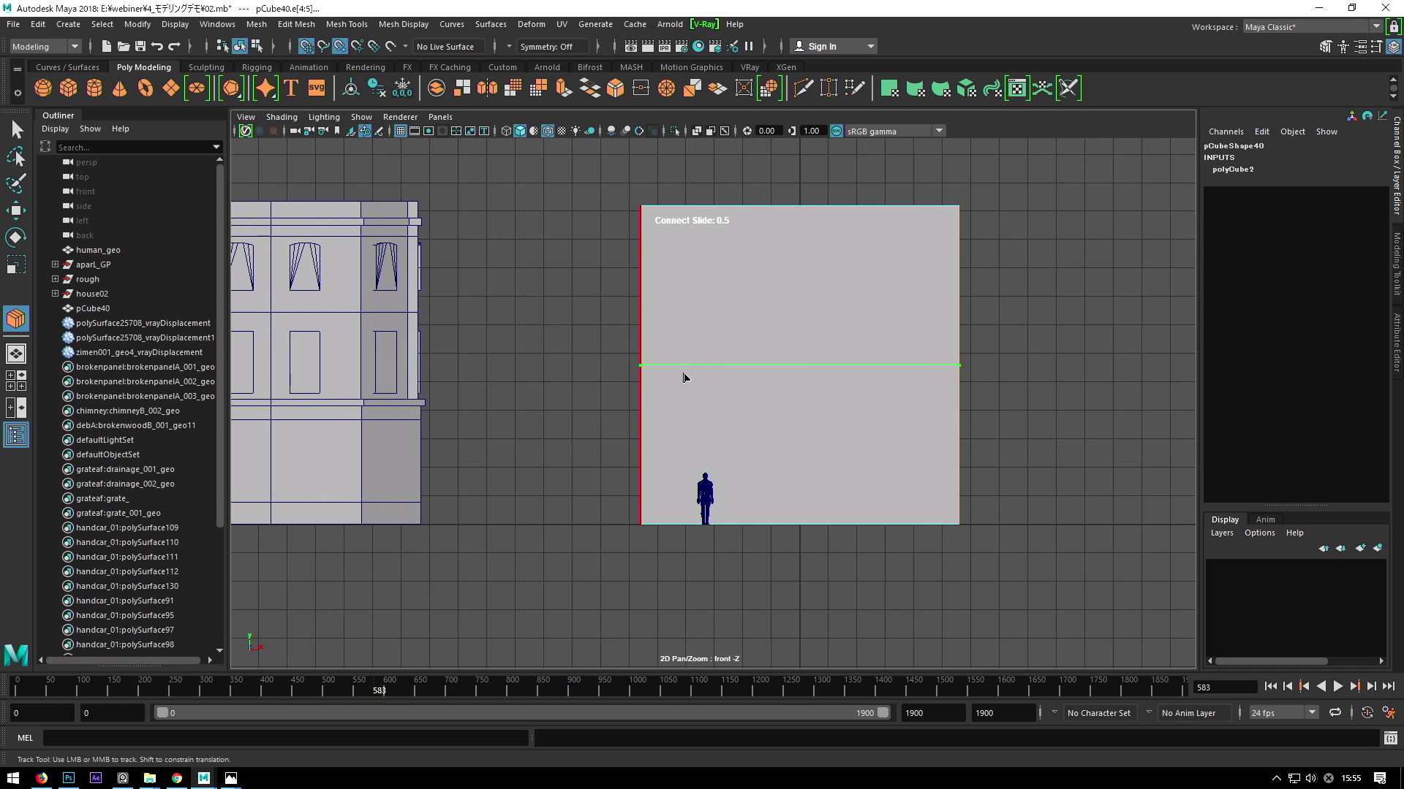
pyautogui.doubleClick(15, 319)
pyautogui.click(257, 208)
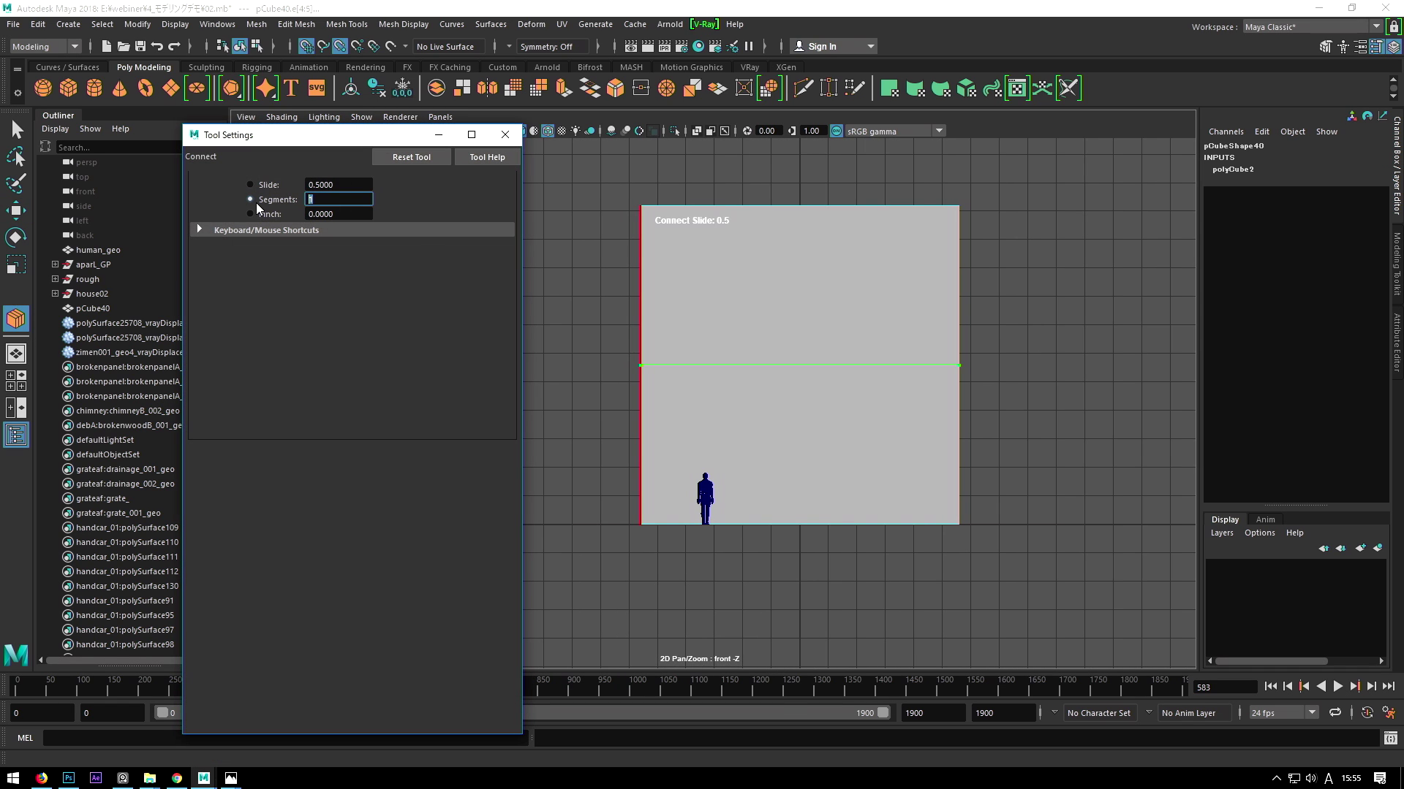
pyautogui.write('2')
pyautogui.press('Return')
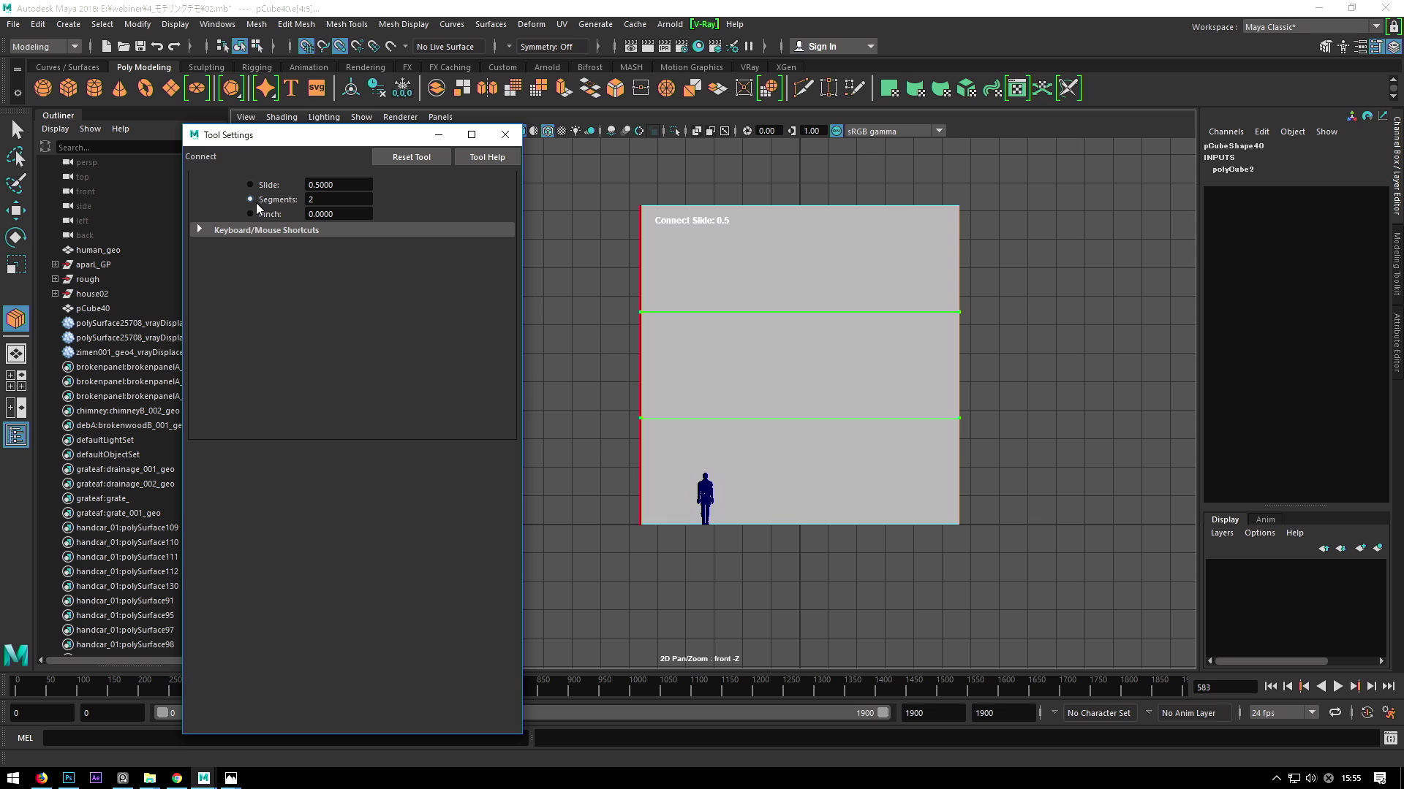
pyautogui.press('w')
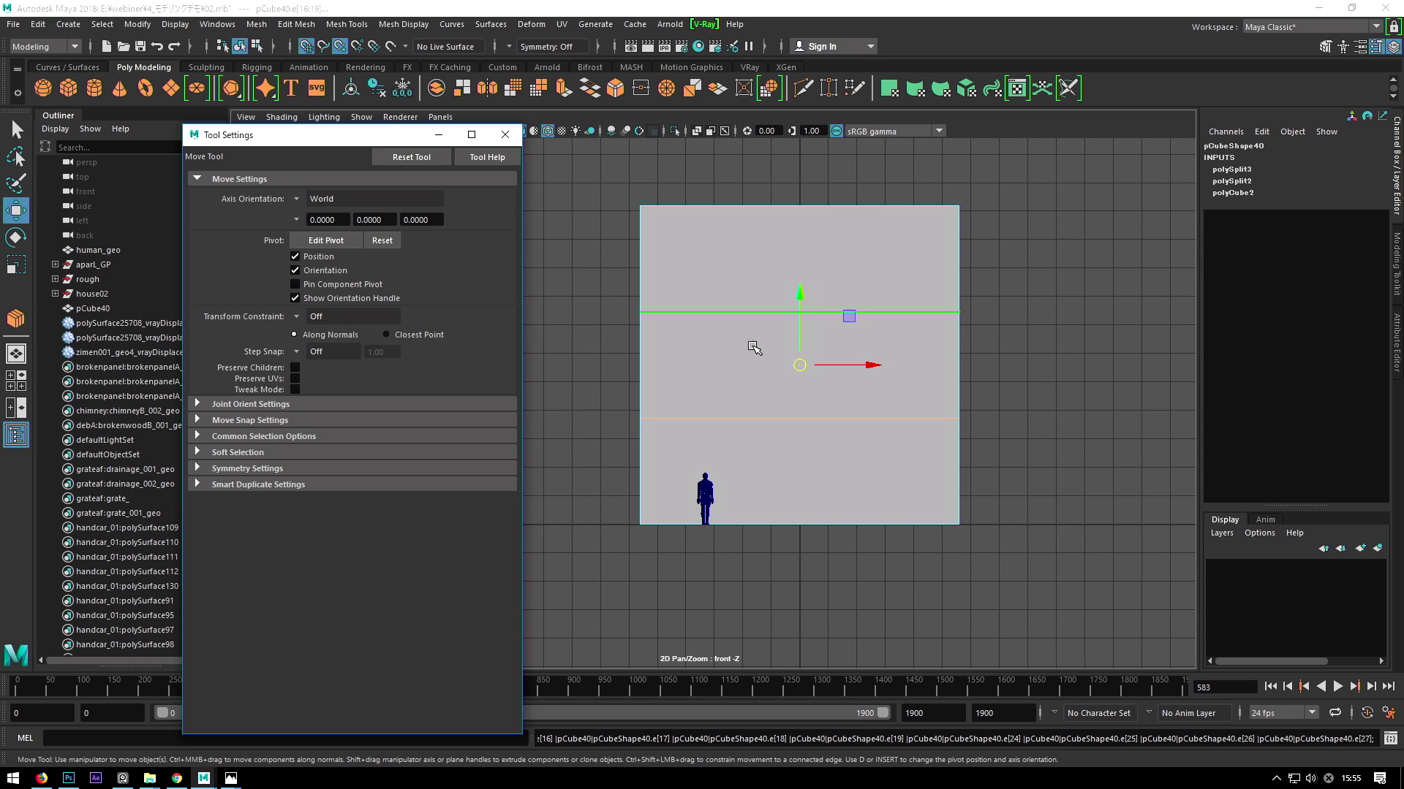
pyautogui.click(1089, 204)
pyautogui.click(949, 223)
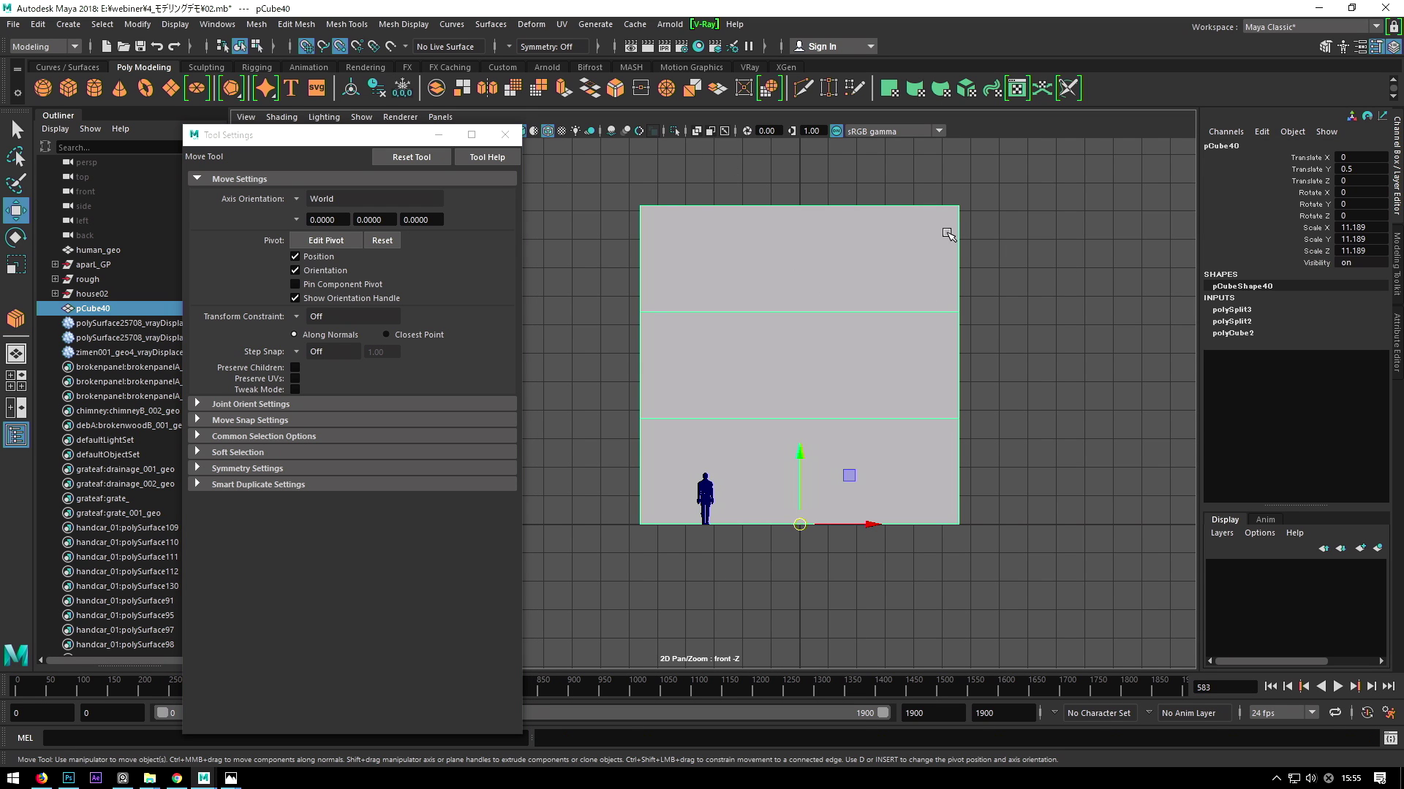
pyautogui.click(505, 135)
# Switch to the perspective view and orbit around the banded cube.
pyautogui.keyDown('alt'); pyautogui.moveTo(783, 367); pyautogui.dragTo(775, 349, button='middle'); pyautogui.keyUp('alt')
pyautogui.scroll(-3, 775, 349)
pyautogui.press('space')
pyautogui.click(768, 326)
pyautogui.moveTo(767, 326)
pyautogui.keyDown('alt'); pyautogui.mouseDown()
pyautogui.moveTo(637, 474)
pyautogui.moveTo(615, 439)
pyautogui.mouseUp(); pyautogui.keyUp('alt')
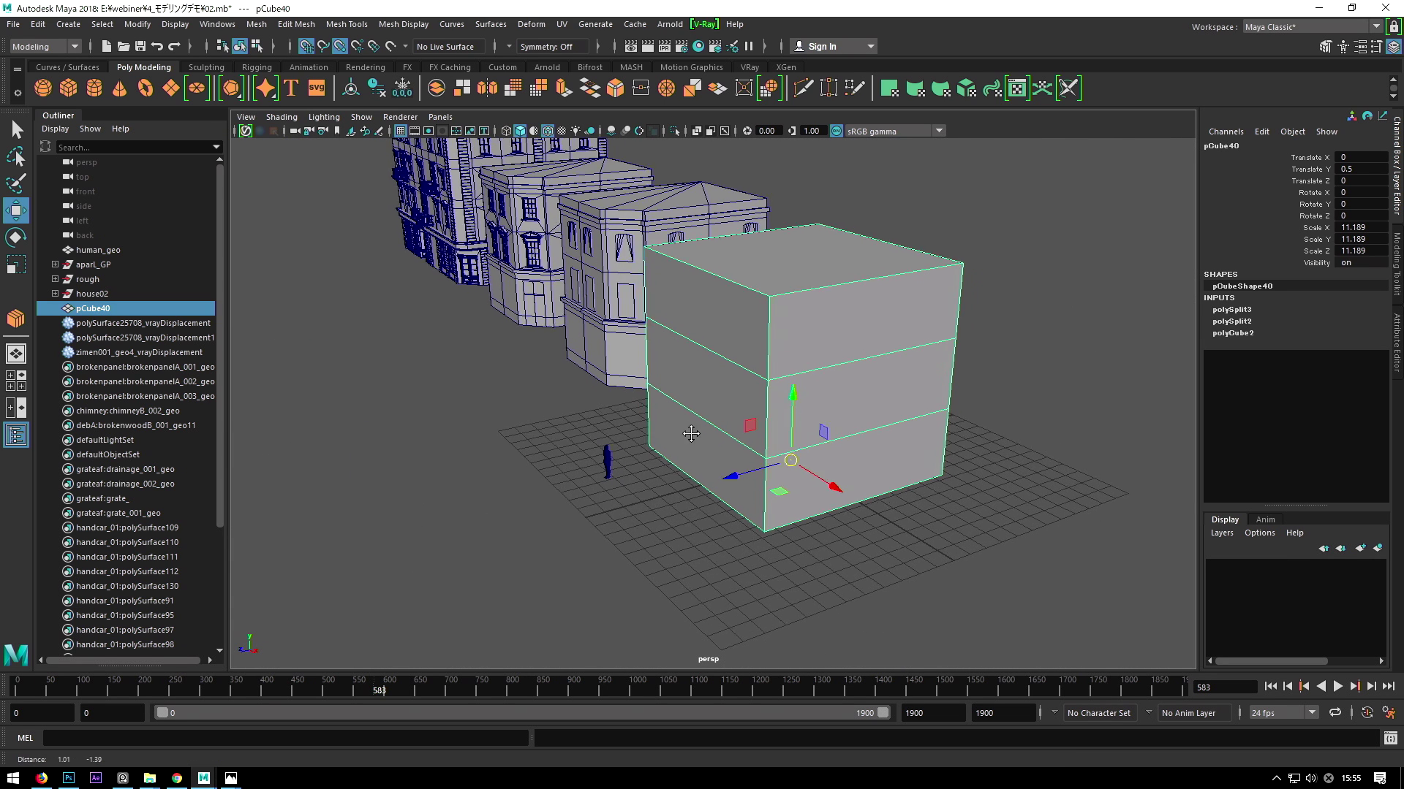
# Place the reference photo beside the cube and narrow its Scale X to 8.384.
pyautogui.click(287, 720)
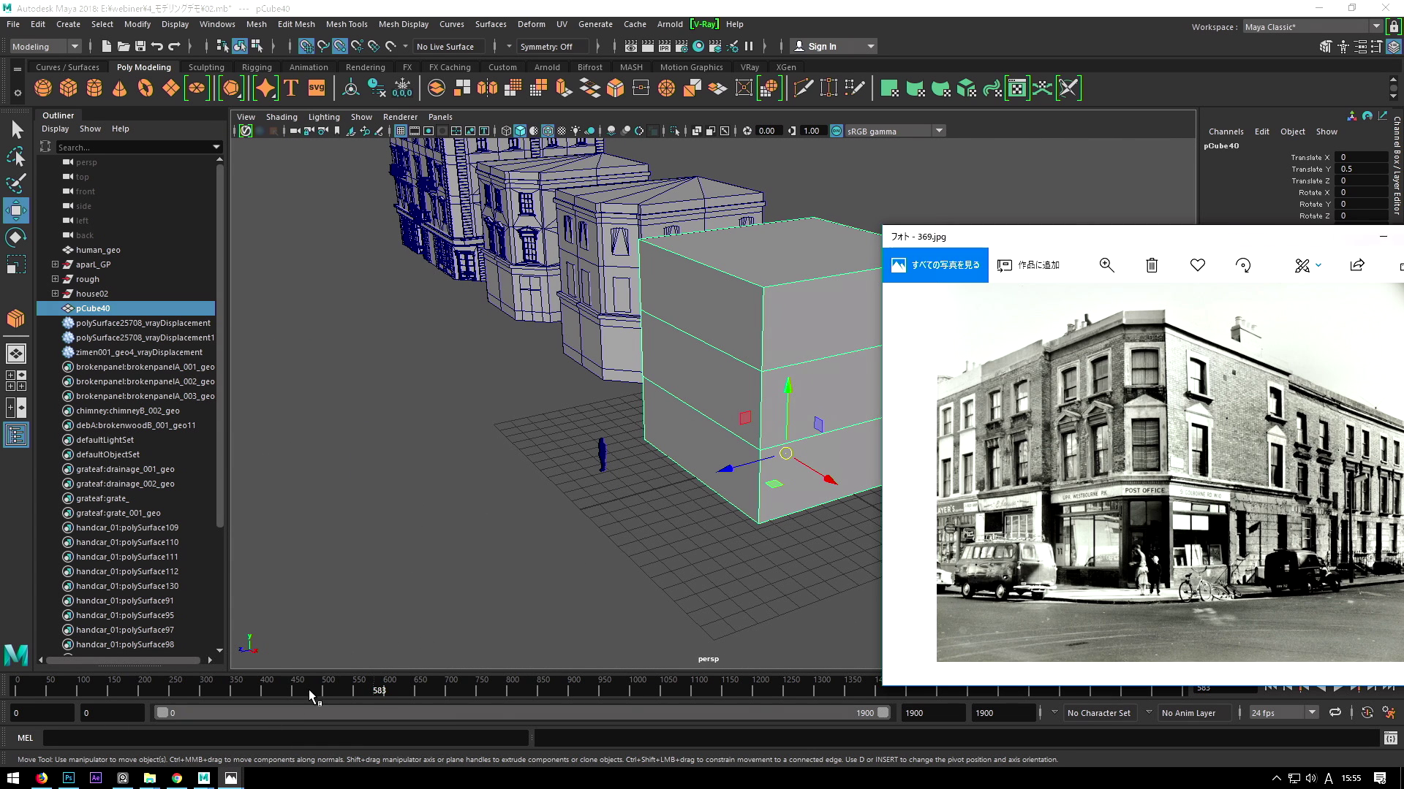
pyautogui.moveTo(1222, 230); pyautogui.dragTo(1020, 234)
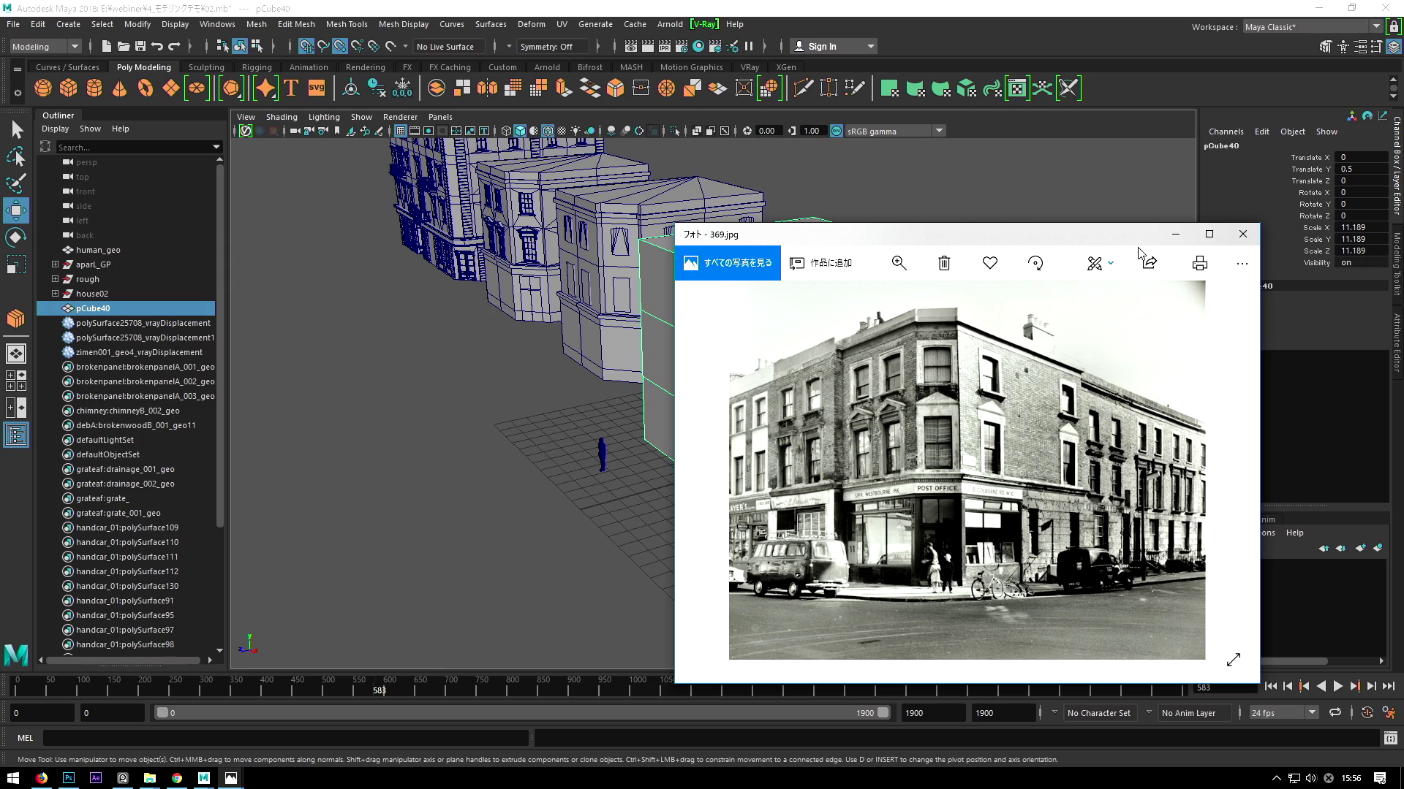
pyautogui.moveTo(1104, 263)
pyautogui.keyDown('alt'); pyautogui.mouseDown()
pyautogui.moveTo(797, 446)
pyautogui.moveTo(841, 499)
pyautogui.mouseUp(); pyautogui.keyUp('alt')
pyautogui.press('r')
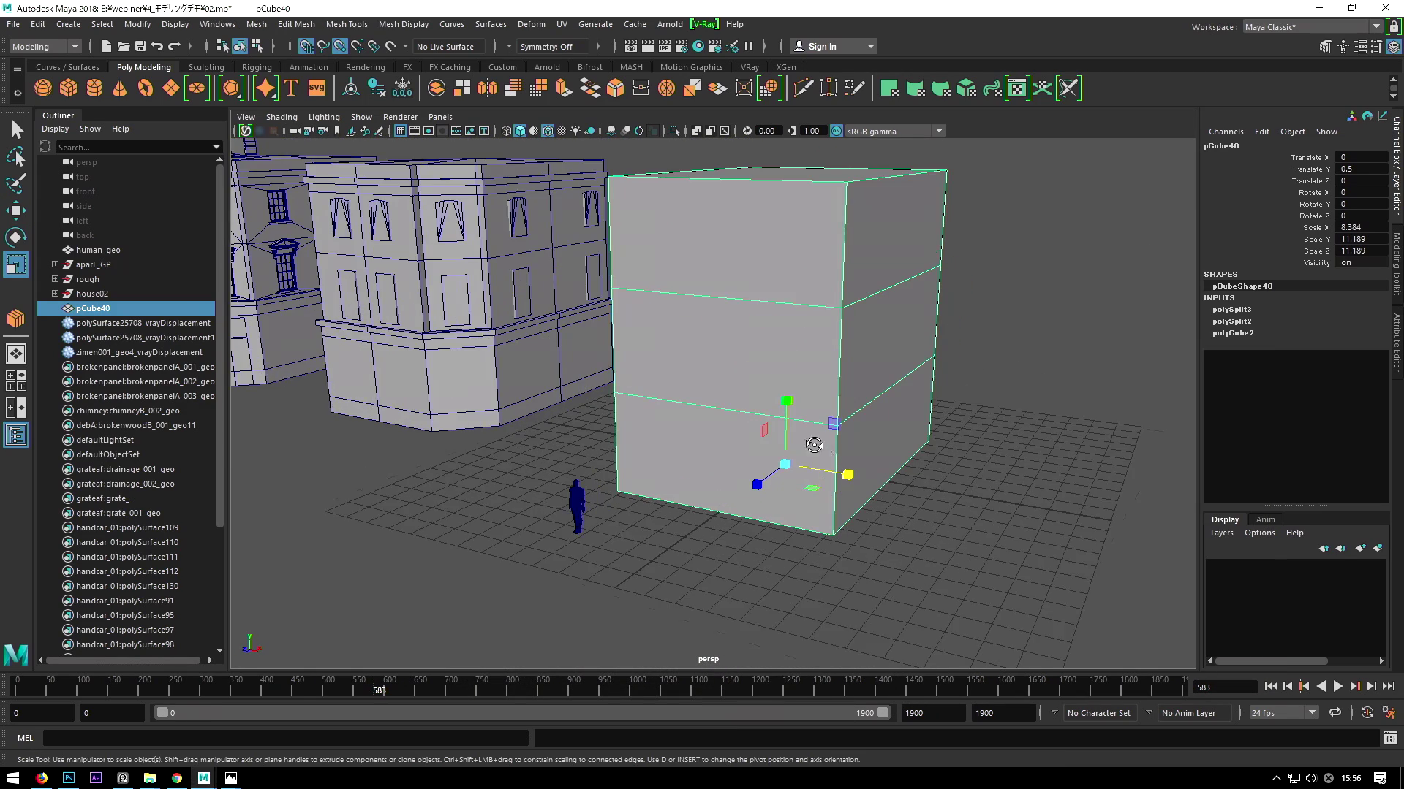
pyautogui.press('w')
pyautogui.moveTo(840, 468)
pyautogui.keyDown('alt'); pyautogui.mouseDown()
pyautogui.moveTo(729, 458)
pyautogui.moveTo(775, 439)
pyautogui.mouseUp(); pyautogui.keyUp('alt')
# Recheck the reference photo and orbit overhead and side views of the narrowed block.
pyautogui.click(230, 778)
pyautogui.click(270, 737)
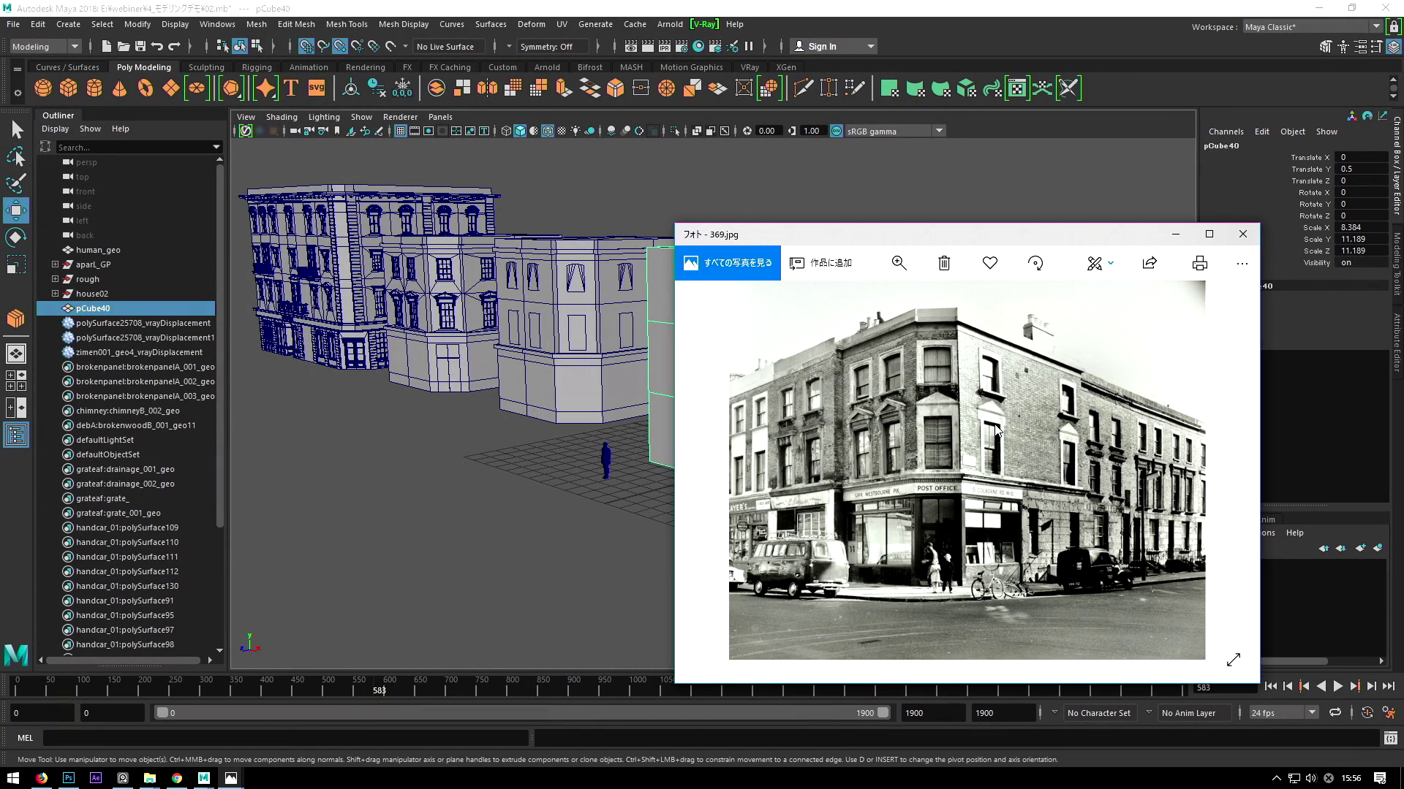
pyautogui.click(1176, 234)
pyautogui.moveTo(804, 409)
pyautogui.keyDown('alt'); pyautogui.mouseDown()
pyautogui.moveTo(838, 479)
pyautogui.moveTo(772, 392)
pyautogui.mouseUp(); pyautogui.keyUp('alt')
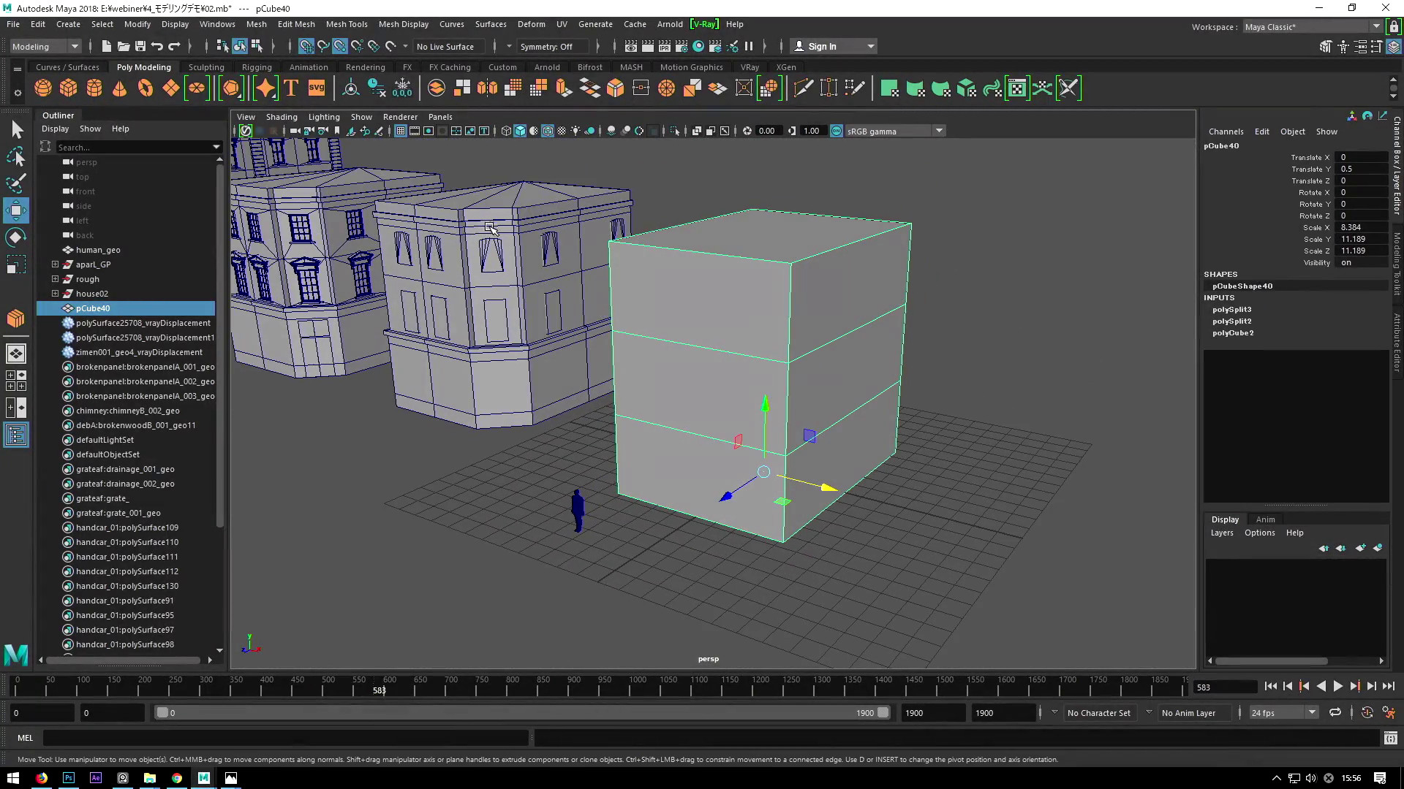
pyautogui.keyDown('alt'); pyautogui.moveTo(489, 228); pyautogui.dragTo(515, 286); pyautogui.keyUp('alt')
pyautogui.moveTo(431, 300)
pyautogui.keyDown('alt'); pyautogui.mouseDown()
pyautogui.moveTo(827, 391)
pyautogui.moveTo(821, 439)
pyautogui.mouseUp(); pyautogui.keyUp('alt')
pyautogui.press('F10')
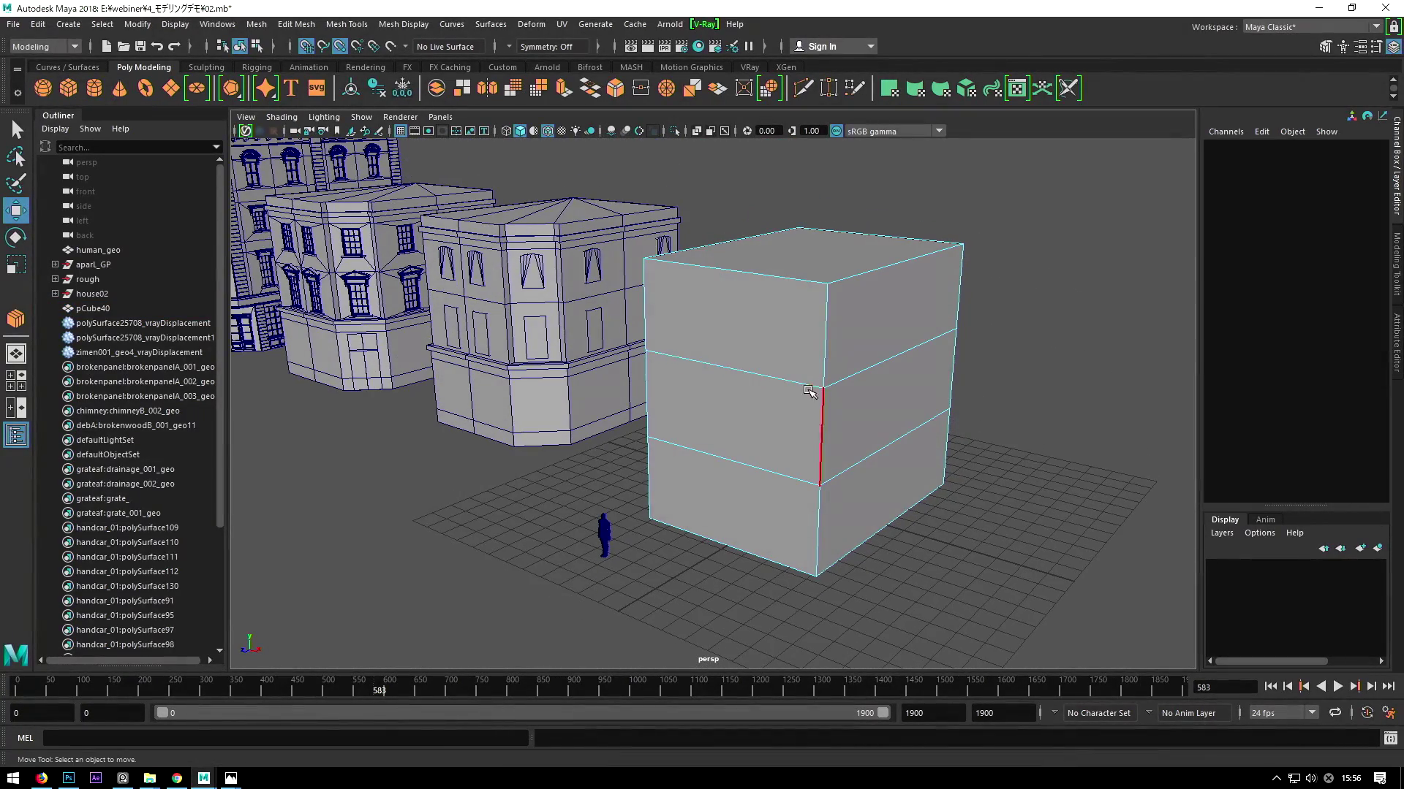
# Bevel the cube's front vertical corner edge with Ctrl+B.
pyautogui.click(820, 442)
pyautogui.moveTo(809, 542)
pyautogui.keyDown('alt'); pyautogui.mouseDown()
pyautogui.moveTo(844, 582)
pyautogui.moveTo(689, 484)
pyautogui.moveTo(747, 378)
pyautogui.mouseUp(); pyautogui.keyUp('alt')
pyautogui.hotkey('ctrl', 'b')
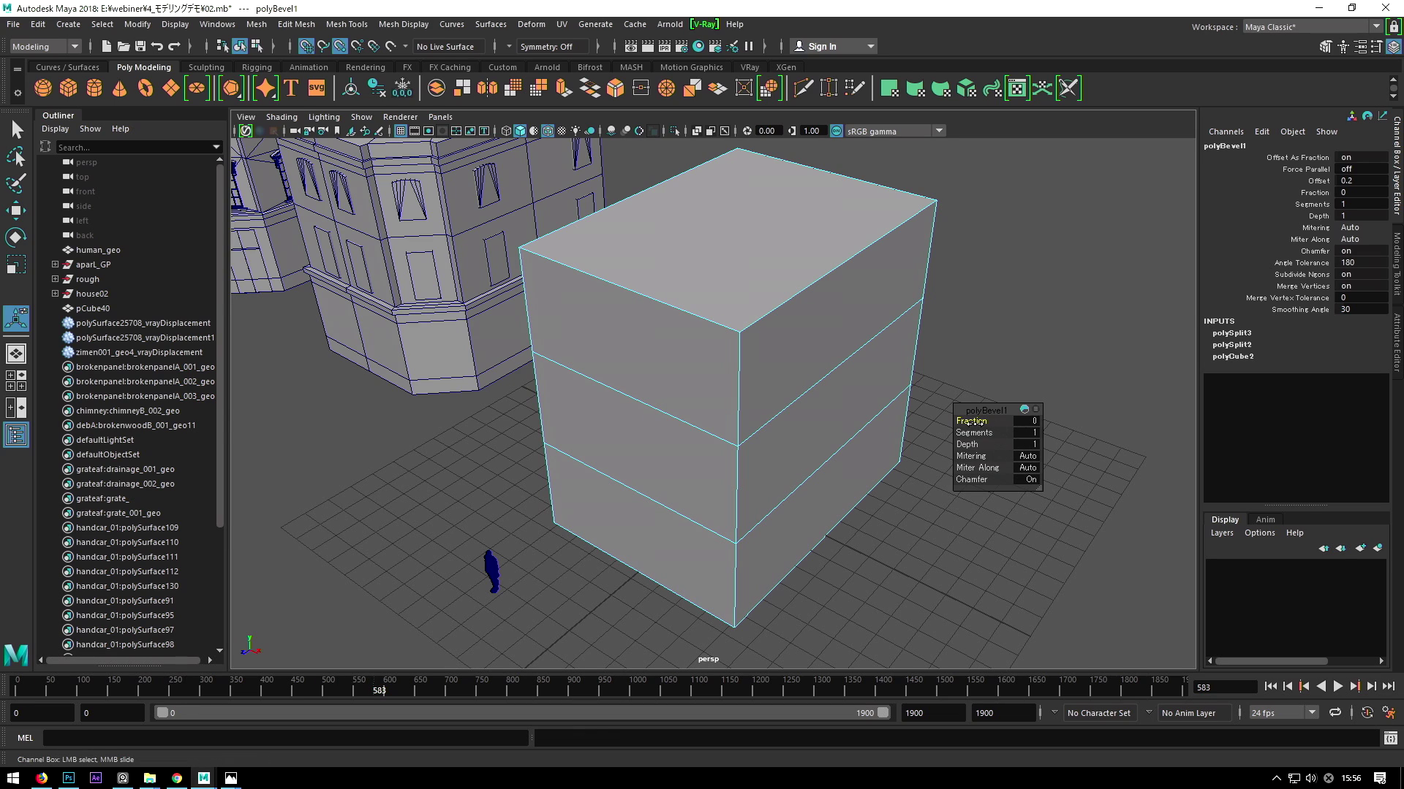
pyautogui.moveTo(971, 421)
pyautogui.keyDown('alt'); pyautogui.mouseDown()
pyautogui.moveTo(647, 354)
pyautogui.moveTo(514, 428)
pyautogui.mouseUp(); pyautogui.keyUp('alt')
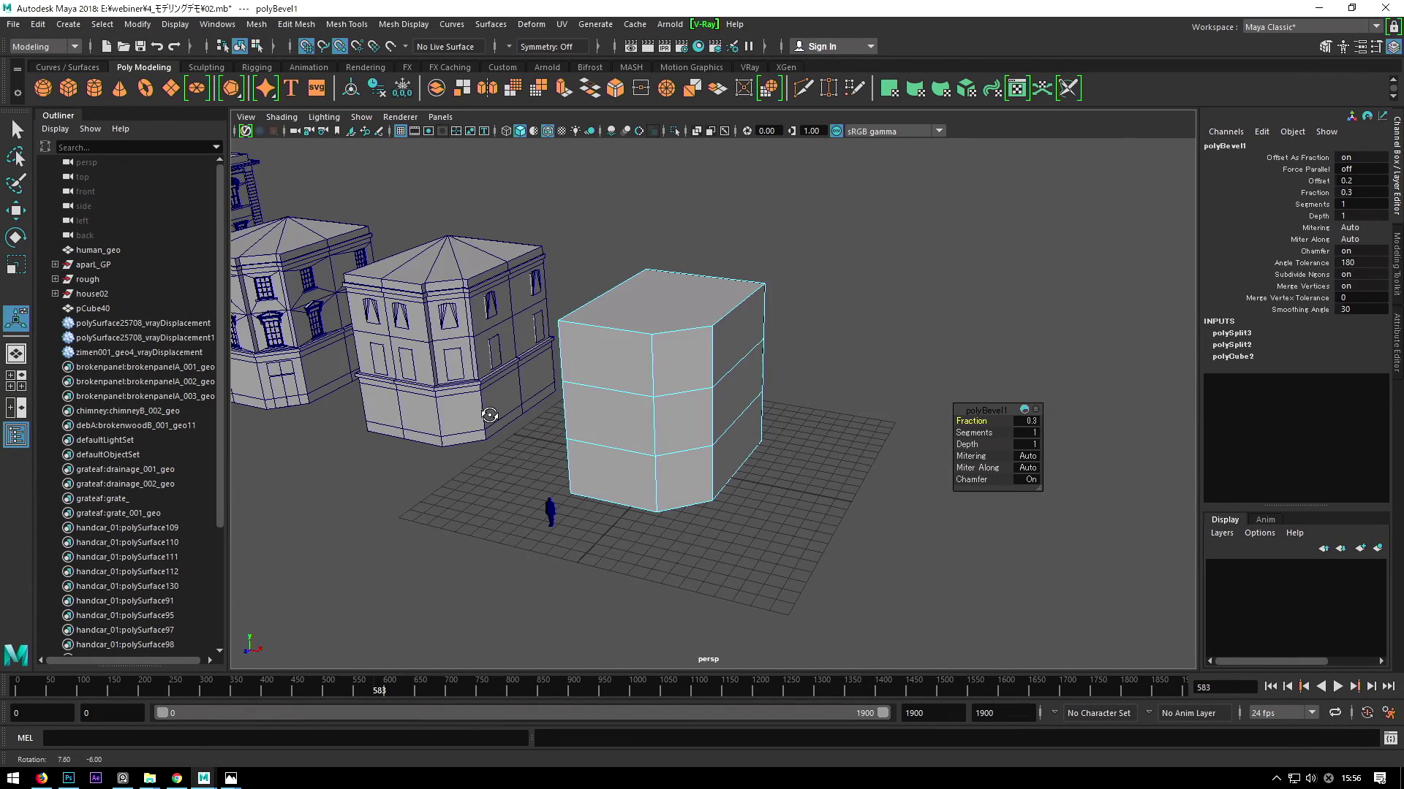
pyautogui.keyDown('alt'); pyautogui.moveTo(515, 428); pyautogui.dragTo(486, 408); pyautogui.keyUp('alt')
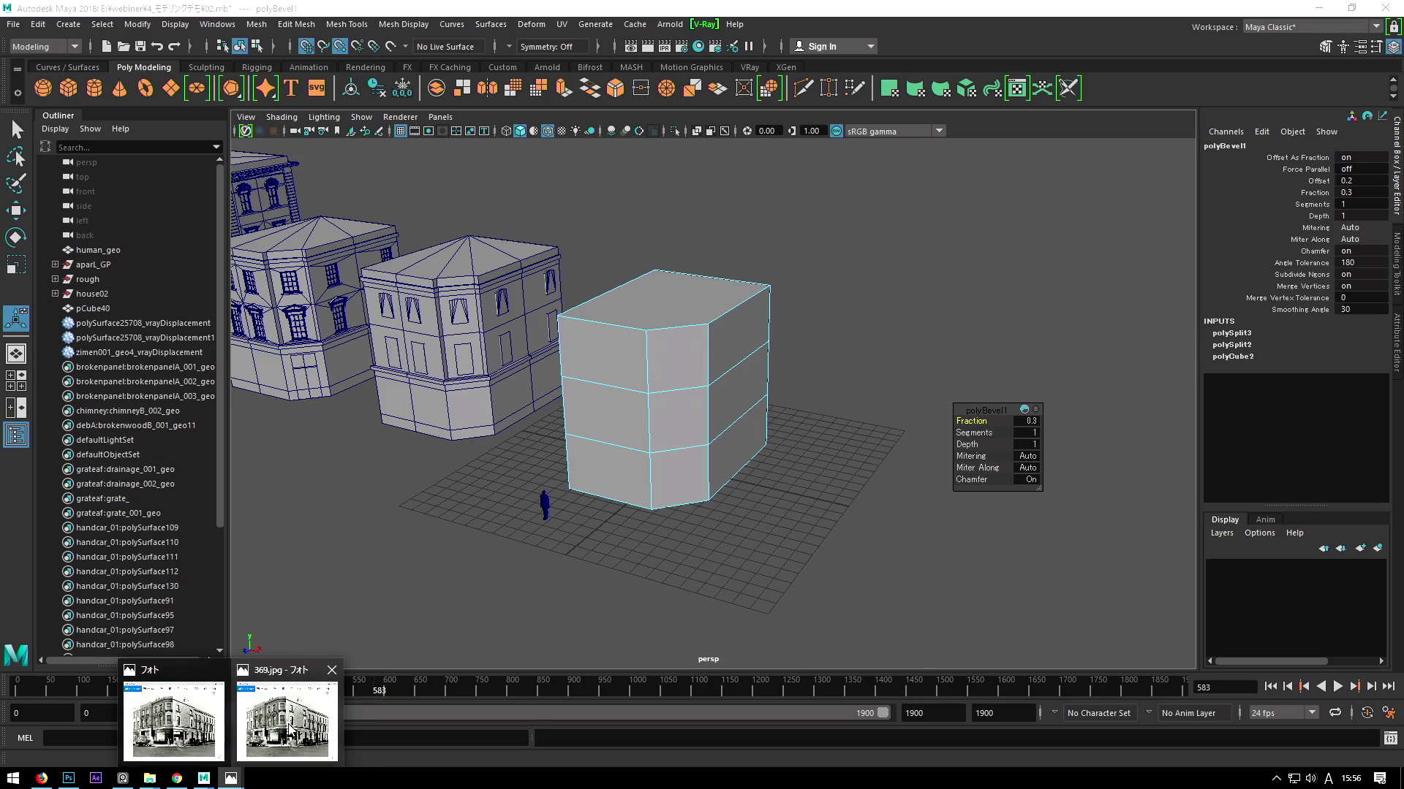
# Compare the bevelled corner against reference photo 369.jpg from a lower angle.
pyautogui.click(287, 730)
pyautogui.scroll(2, 941, 352)
pyautogui.scroll(-2, 940, 352)
pyautogui.moveTo(929, 246); pyautogui.dragTo(345, 212)
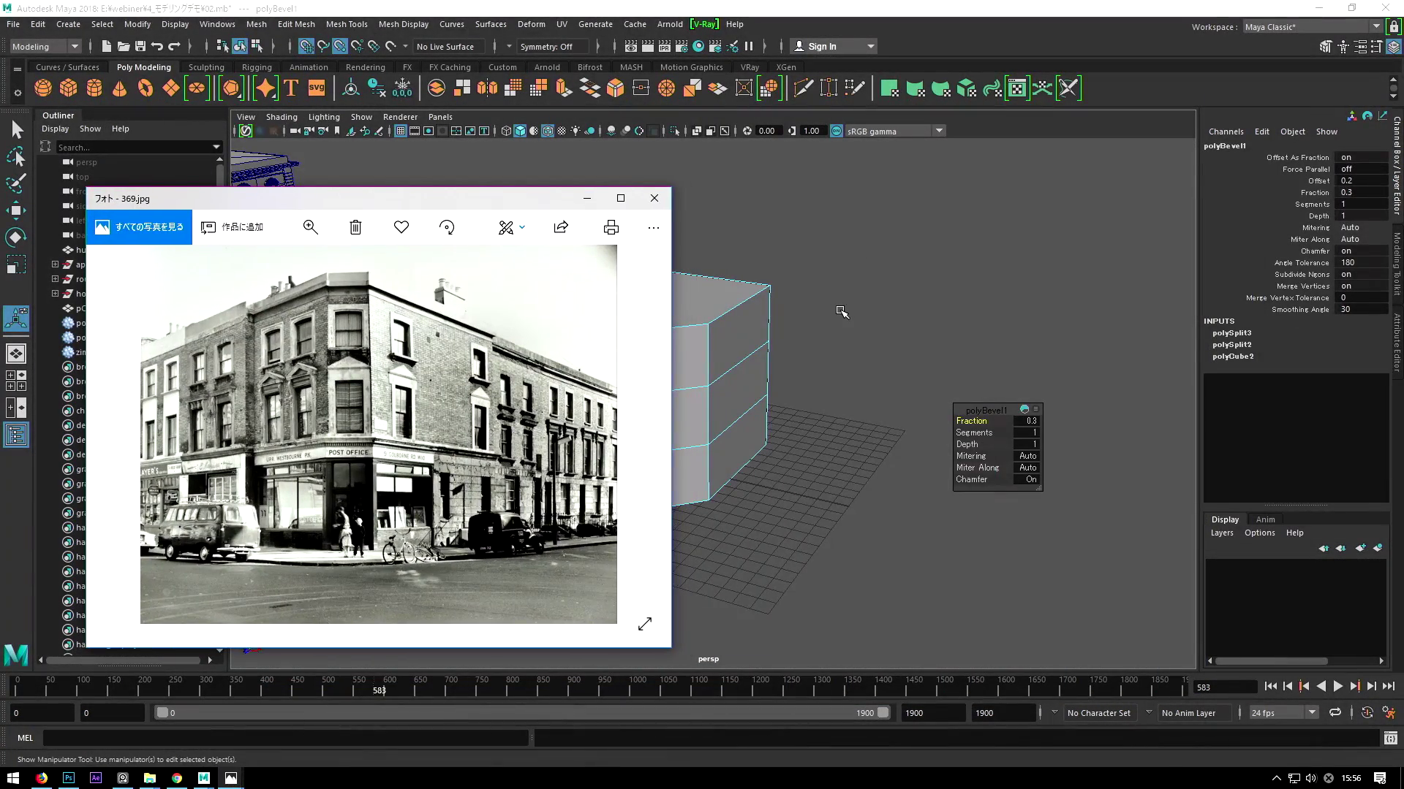
pyautogui.click(839, 307)
pyautogui.scroll(3, 834, 292)
pyautogui.scroll(3, 828, 278)
pyautogui.scroll(-3, 848, 269)
pyautogui.keyDown('alt'); pyautogui.moveTo(871, 260); pyautogui.dragTo(775, 300); pyautogui.keyUp('alt')
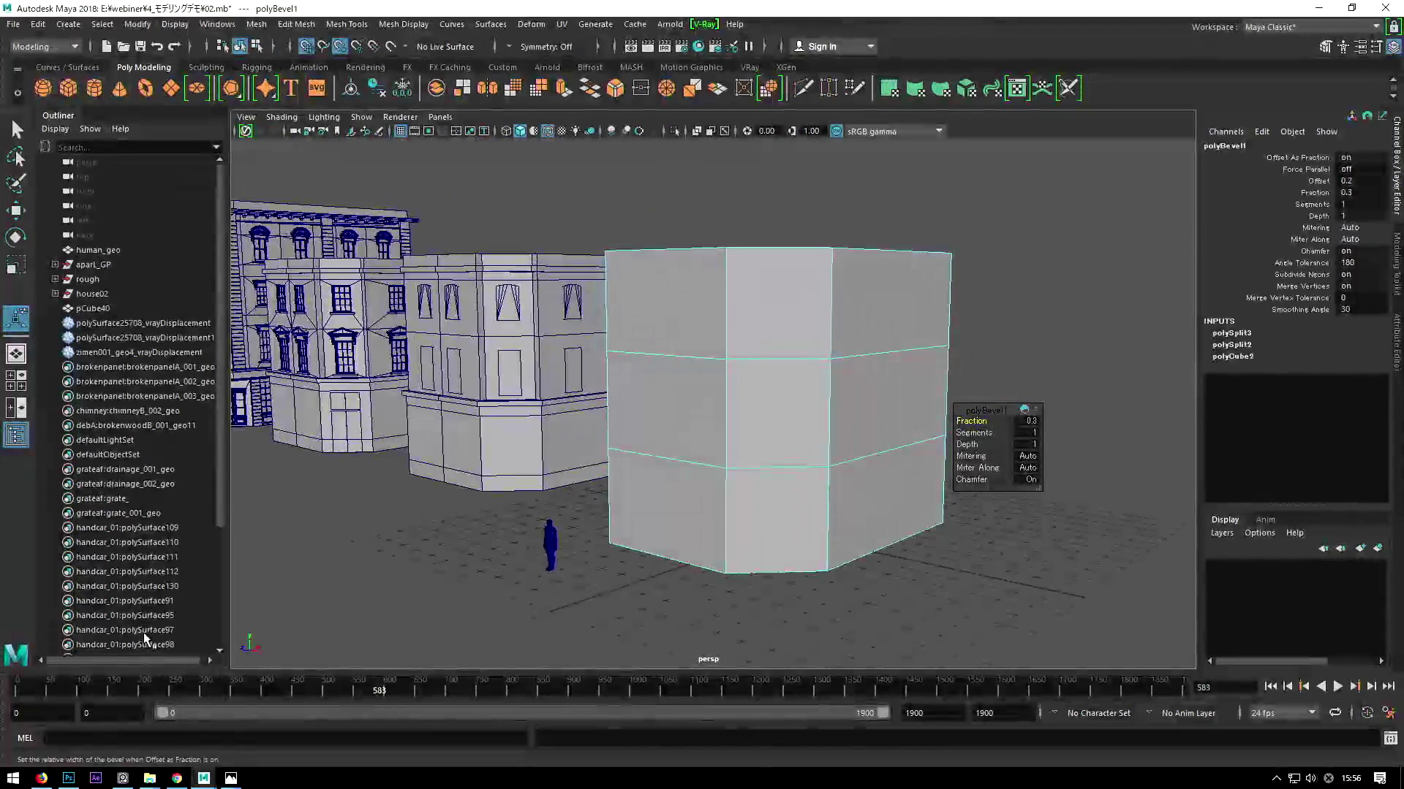
pyautogui.click(230, 778)
pyautogui.click(277, 727)
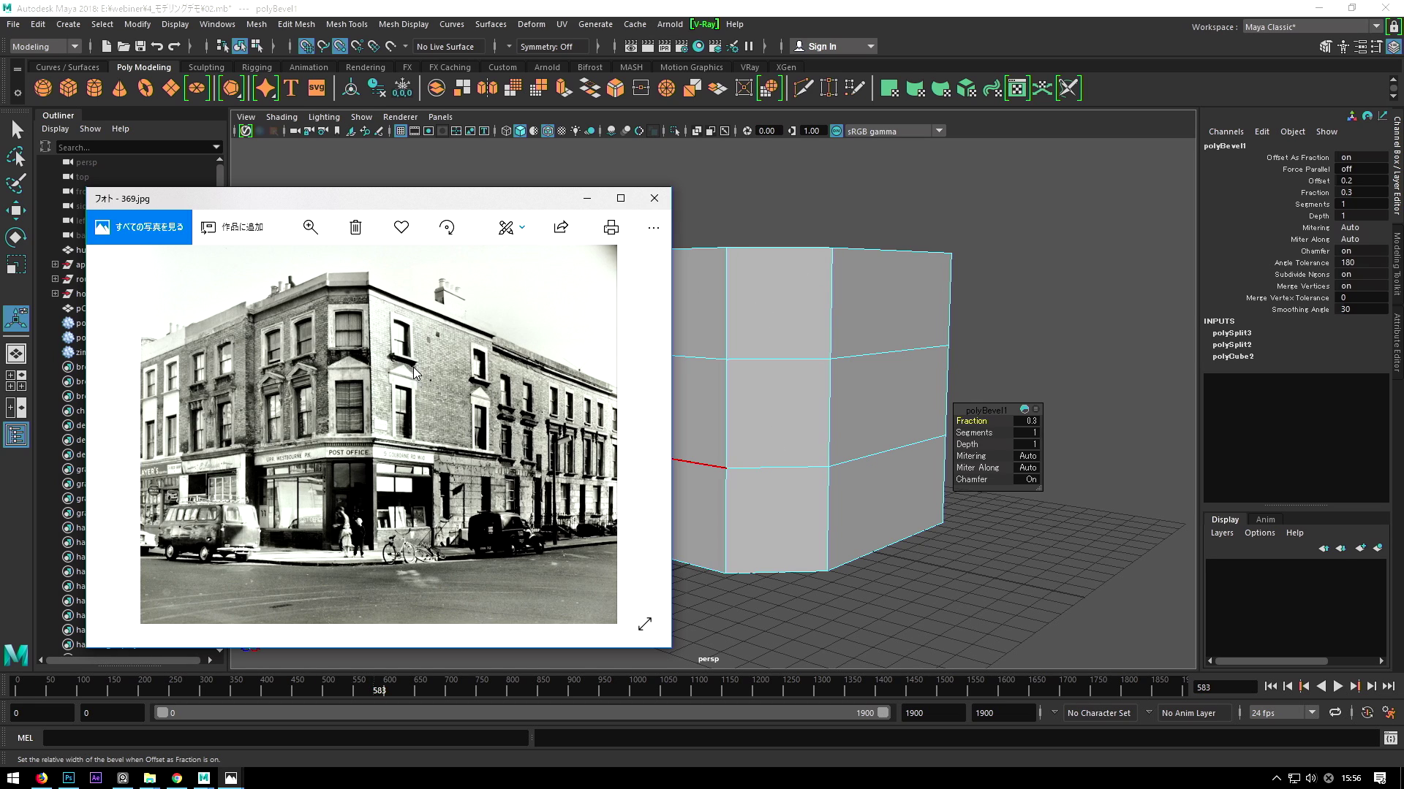
# Set the bevel Fraction to 0.2 for a narrower chamfer and exit to selection mode.
pyautogui.click(1030, 422)
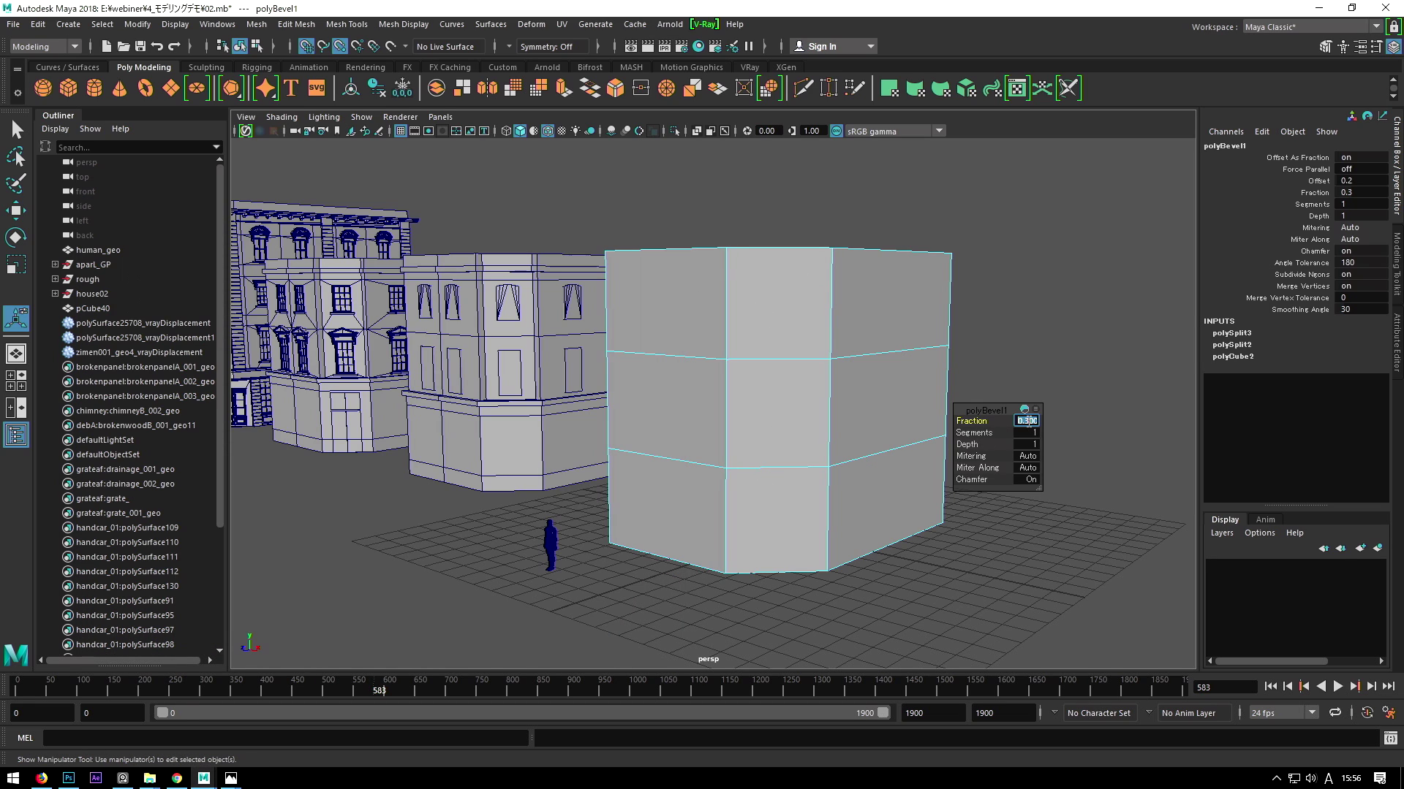
pyautogui.write('10.2')
pyautogui.press('Return')
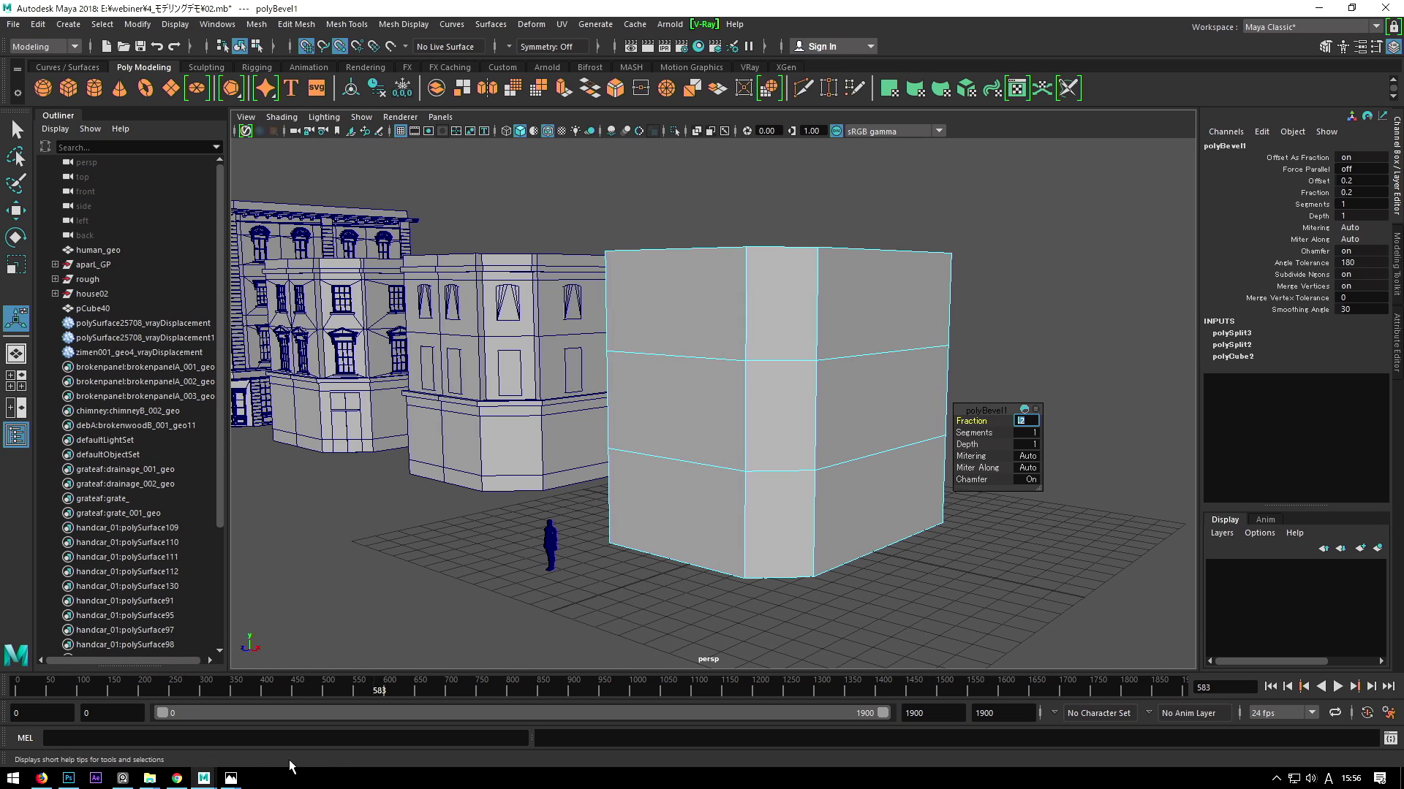
pyautogui.moveTo(230, 779)
pyautogui.click(219, 724)
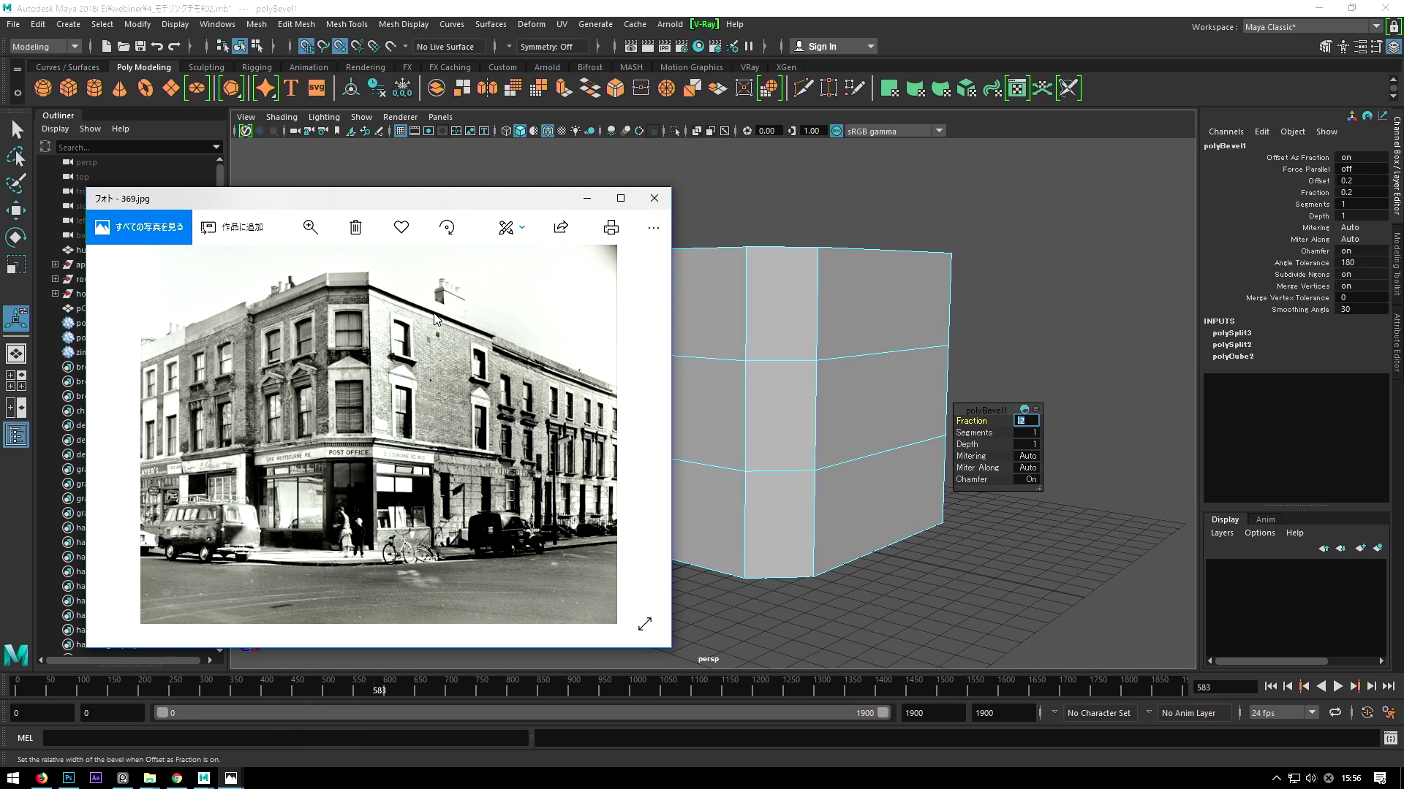
pyautogui.keyDown('alt'); pyautogui.moveTo(874, 392); pyautogui.dragTo(892, 375); pyautogui.keyUp('alt')
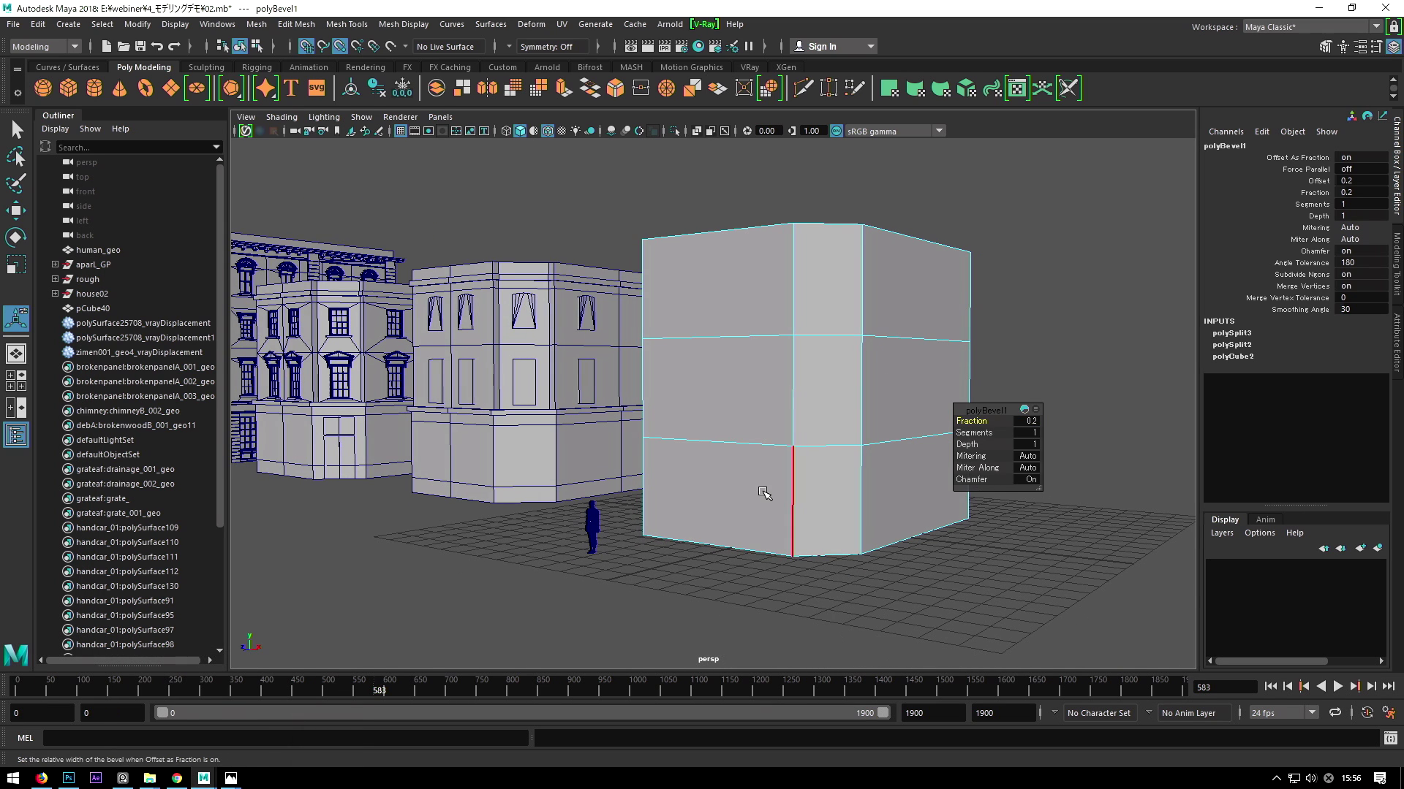
pyautogui.keyDown('alt'); pyautogui.moveTo(760, 490); pyautogui.dragTo(739, 491); pyautogui.keyUp('alt')
pyautogui.click(307, 754)
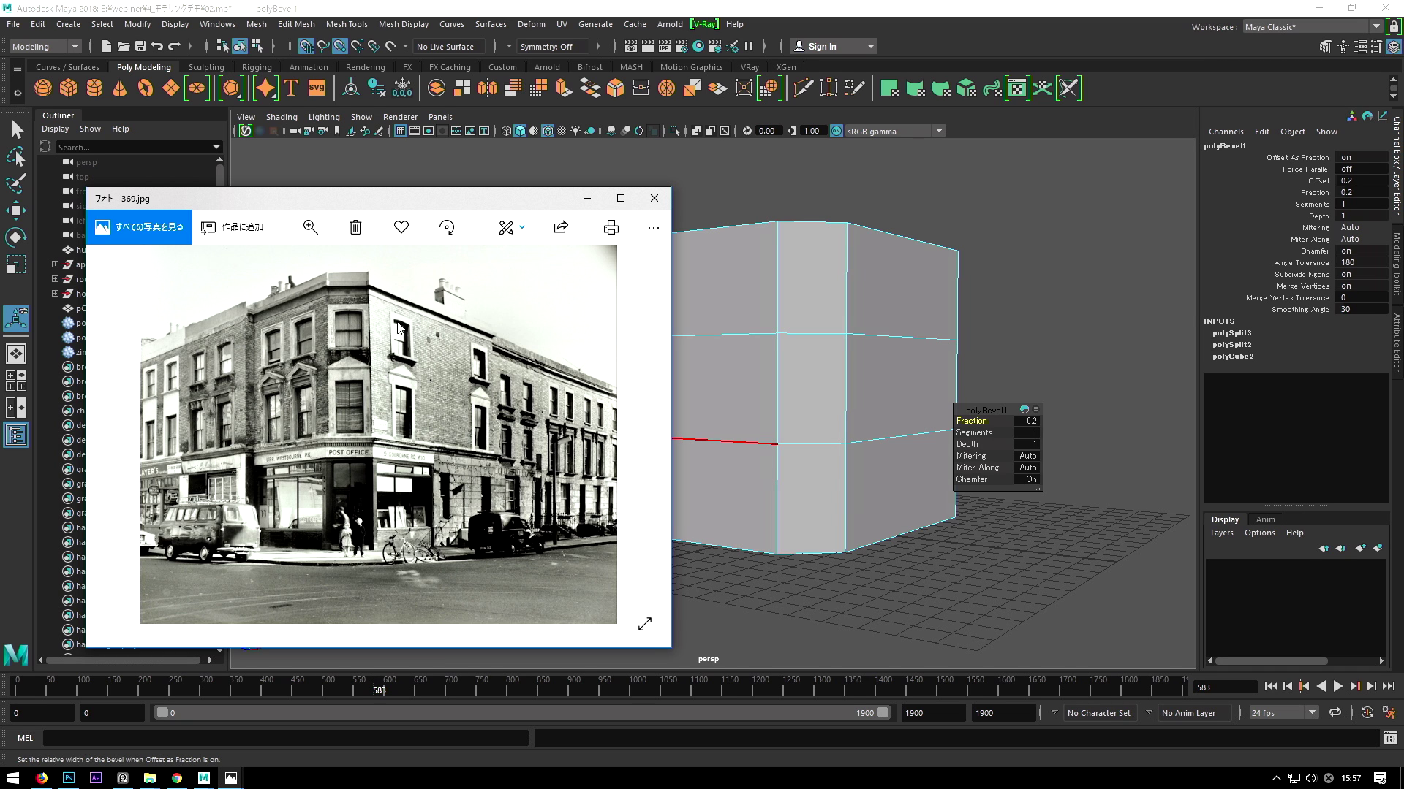
pyautogui.keyDown('alt'); pyautogui.moveTo(778, 349); pyautogui.dragTo(805, 313); pyautogui.keyUp('alt')
pyautogui.press('q')
pyautogui.moveTo(824, 361)
pyautogui.keyDown('alt'); pyautogui.mouseDown()
pyautogui.moveTo(773, 377)
pyautogui.moveTo(784, 472)
pyautogui.mouseUp(); pyautogui.keyUp('alt')
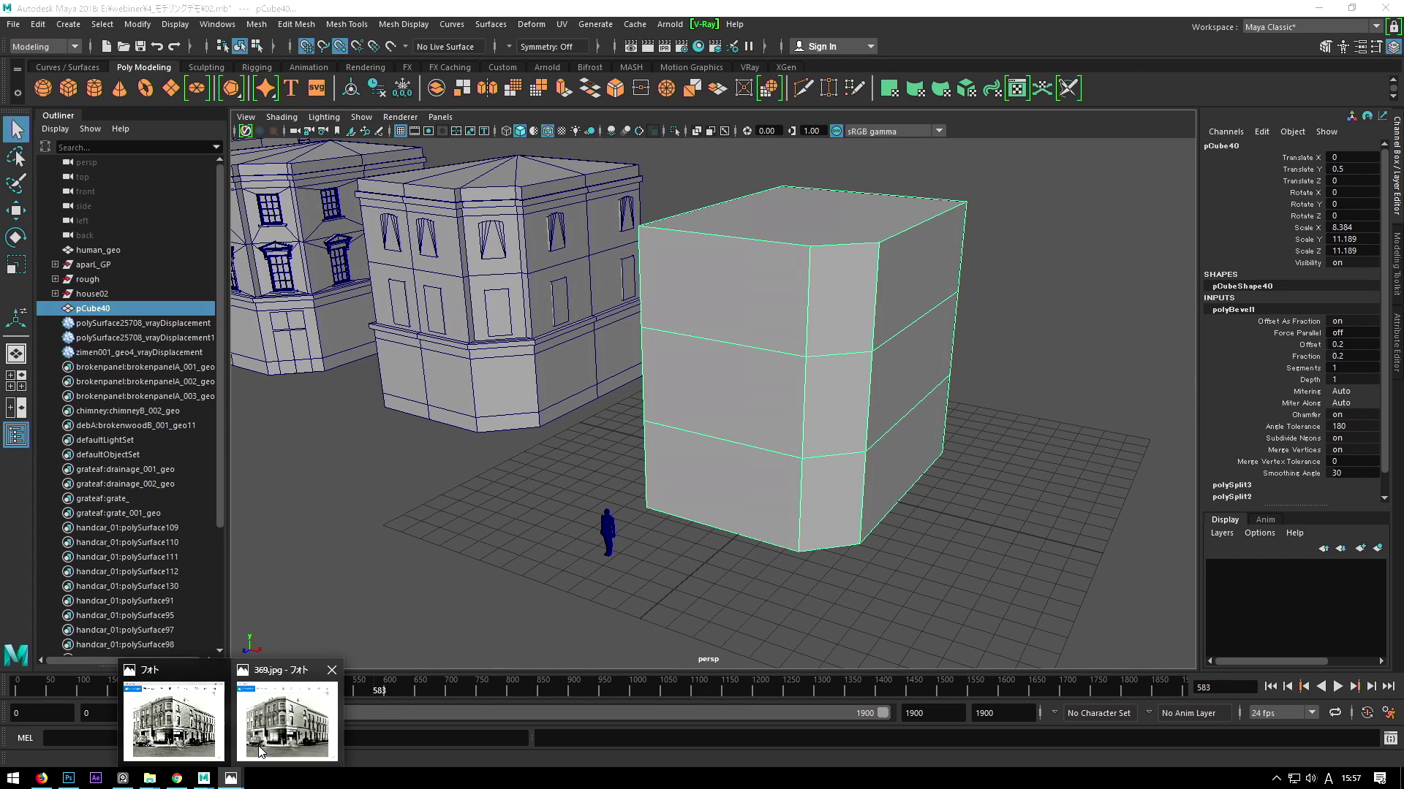
# Zoom into the Post Office corner in 369.jpg, pan across it, then zoom back out.
pyautogui.moveTo(230, 778)
pyautogui.click(183, 723)
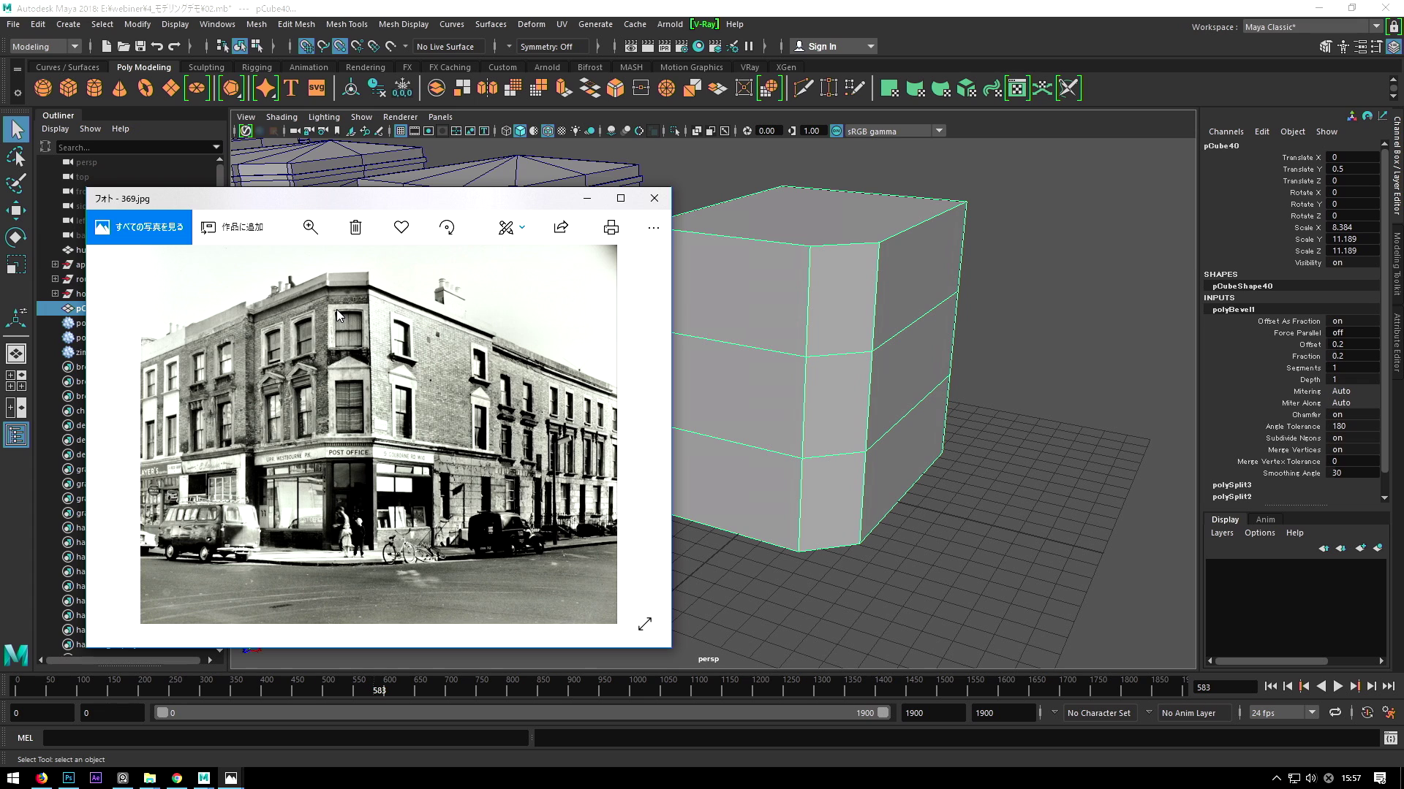
pyautogui.keyDown('ctrl'); pyautogui.scroll(2, 336, 309); pyautogui.keyUp('ctrl')
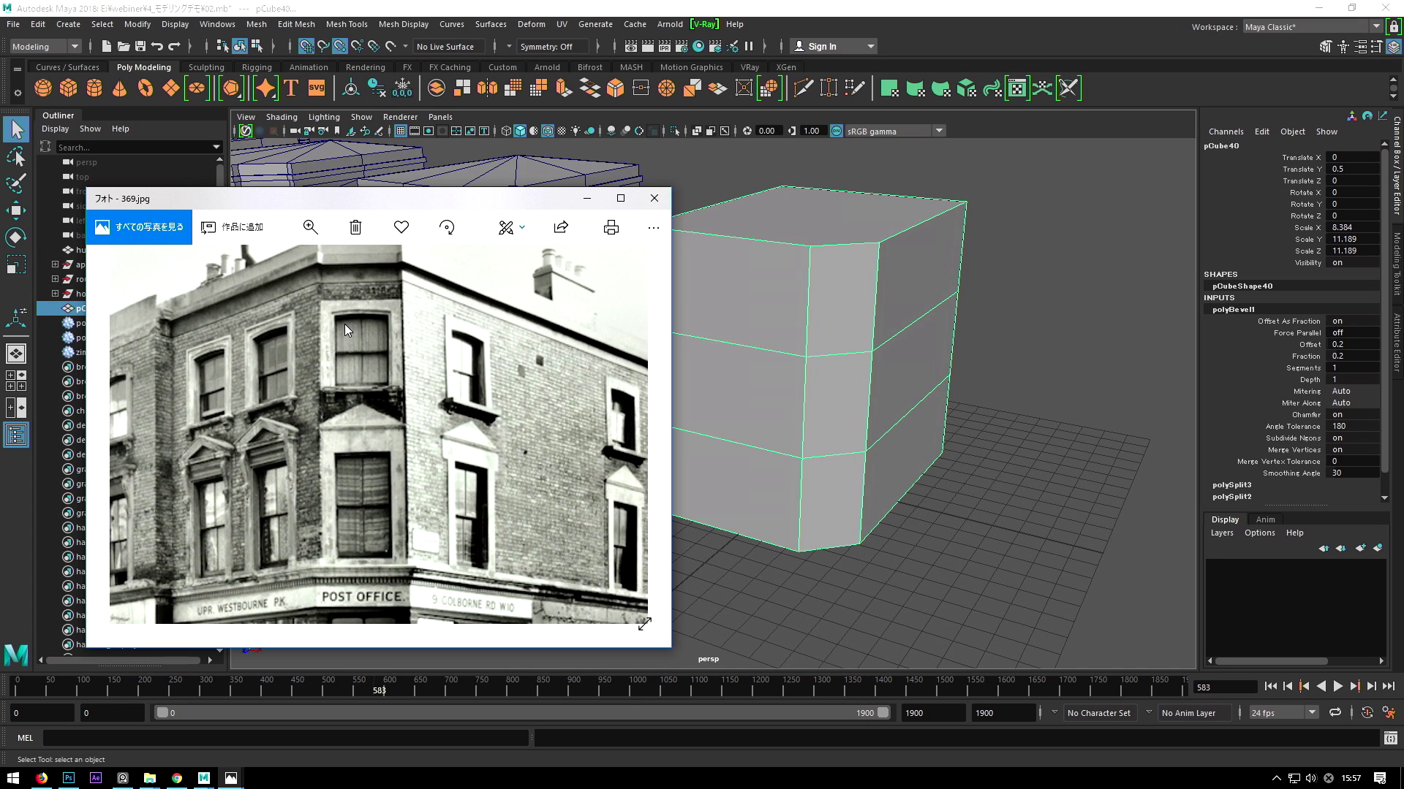
pyautogui.keyDown('ctrl'); pyautogui.scroll(-2, 344, 323); pyautogui.keyUp('ctrl')
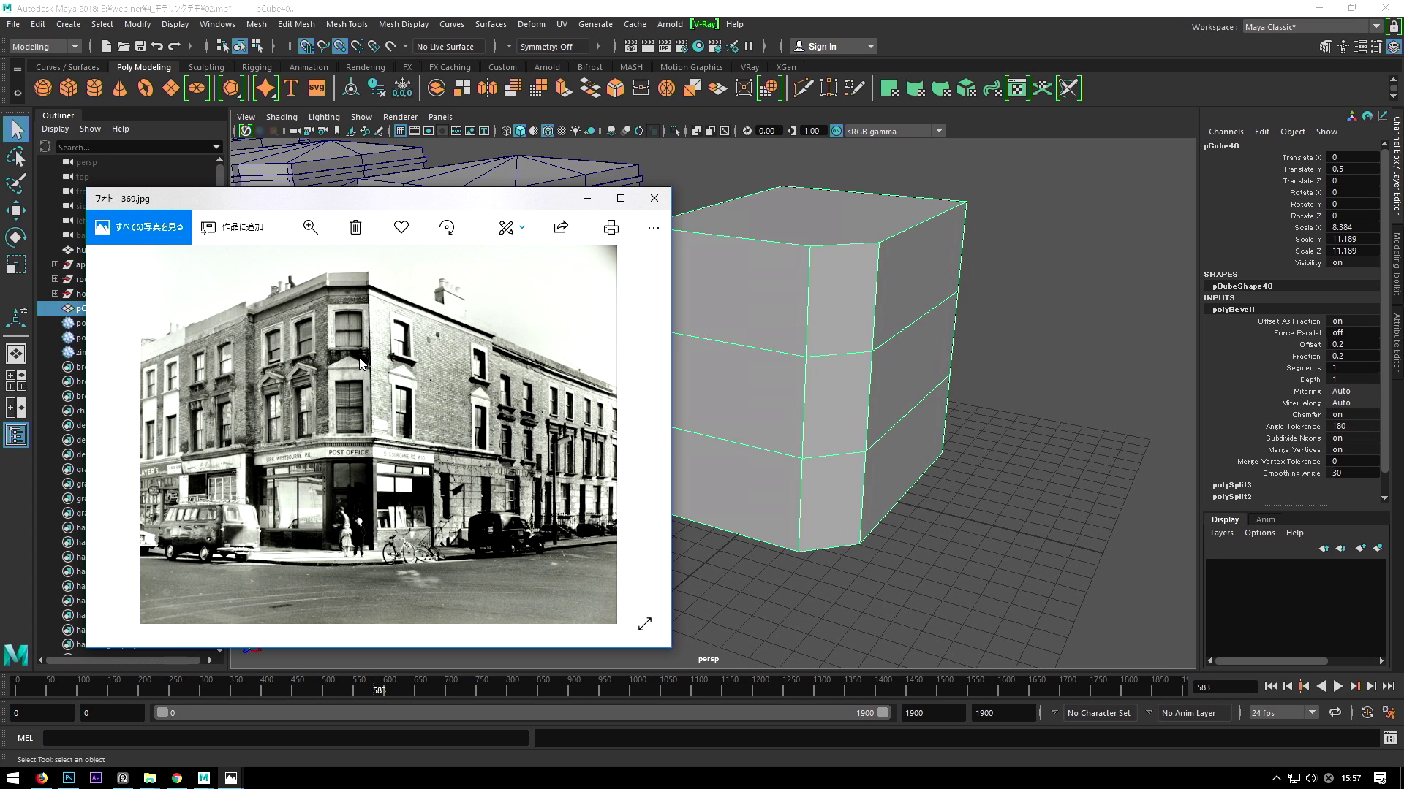
pyautogui.scroll(3, 359, 363)
pyautogui.moveTo(357, 392); pyautogui.dragTo(364, 318)
pyautogui.scroll(-2, 357, 436)
pyautogui.scroll(-2, 356, 436)
pyautogui.scroll(2, 370, 410)
pyautogui.scroll(2, 398, 436)
pyautogui.scroll(-2, 386, 431)
pyautogui.scroll(-2, 388, 453)
# Move the reference photo window up and right, then pan across the upper floors and street level.
pyautogui.scroll(2, 355, 437)
pyautogui.scroll(1, 355, 461)
pyautogui.moveTo(482, 204); pyautogui.dragTo(674, 137)
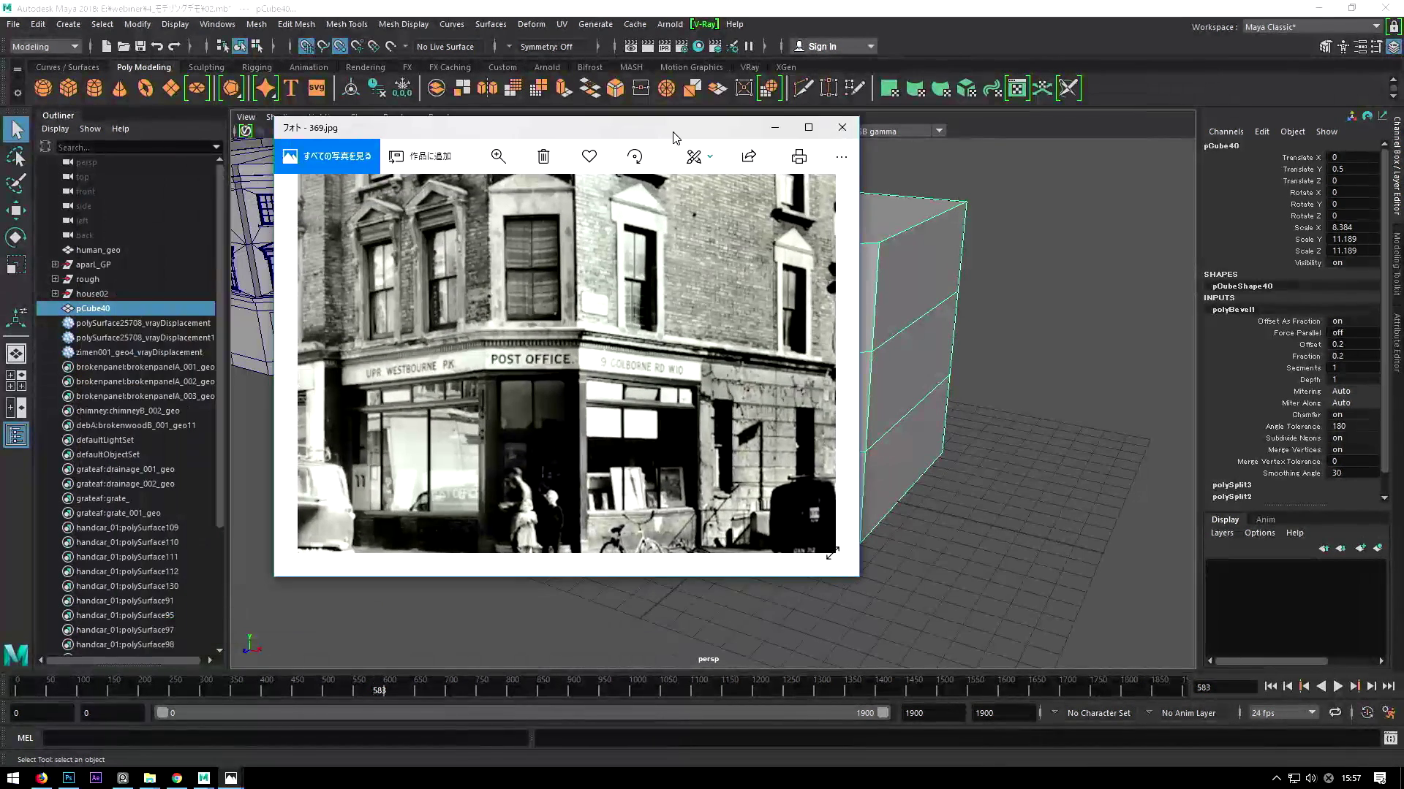
pyautogui.moveTo(578, 316); pyautogui.dragTo(560, 403)
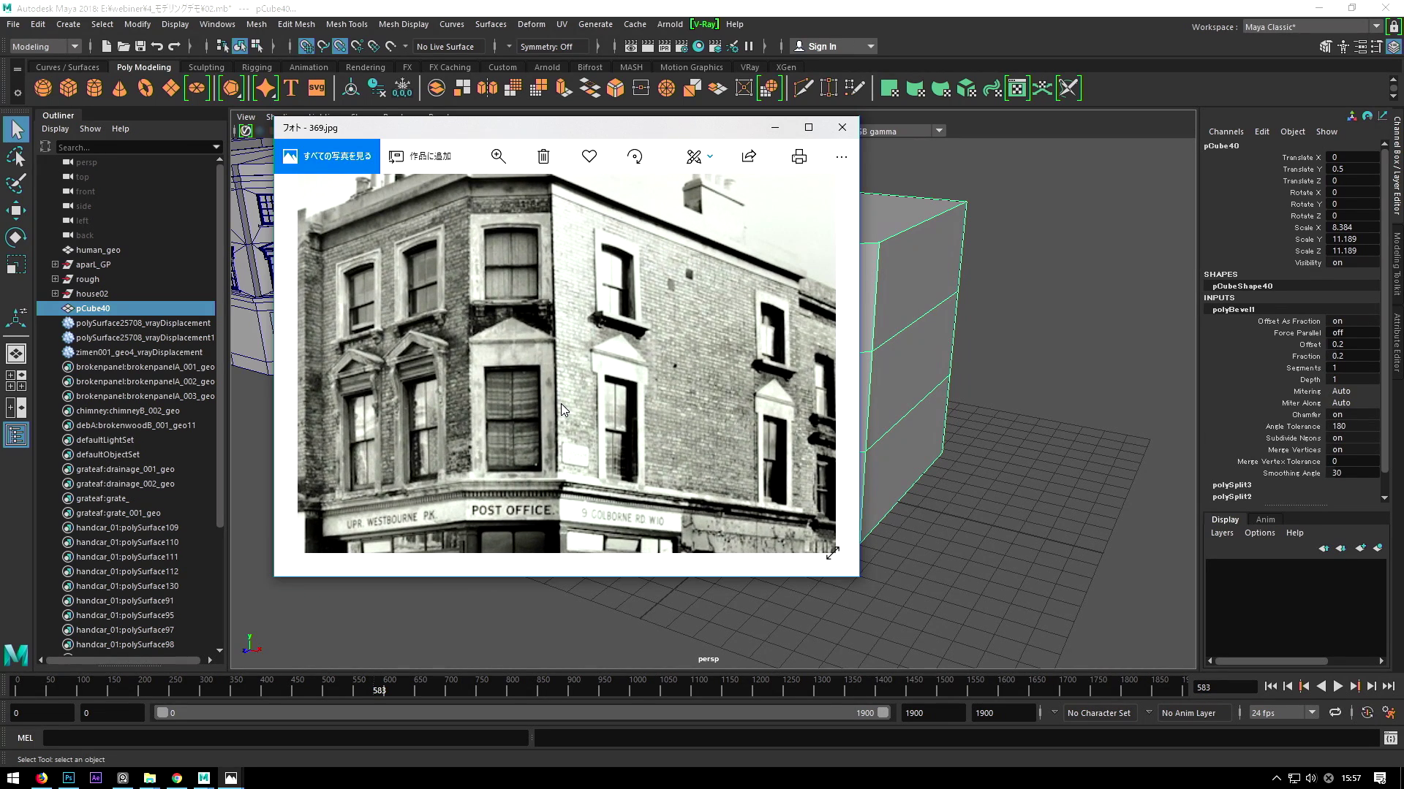
pyautogui.moveTo(603, 433); pyautogui.dragTo(570, 379)
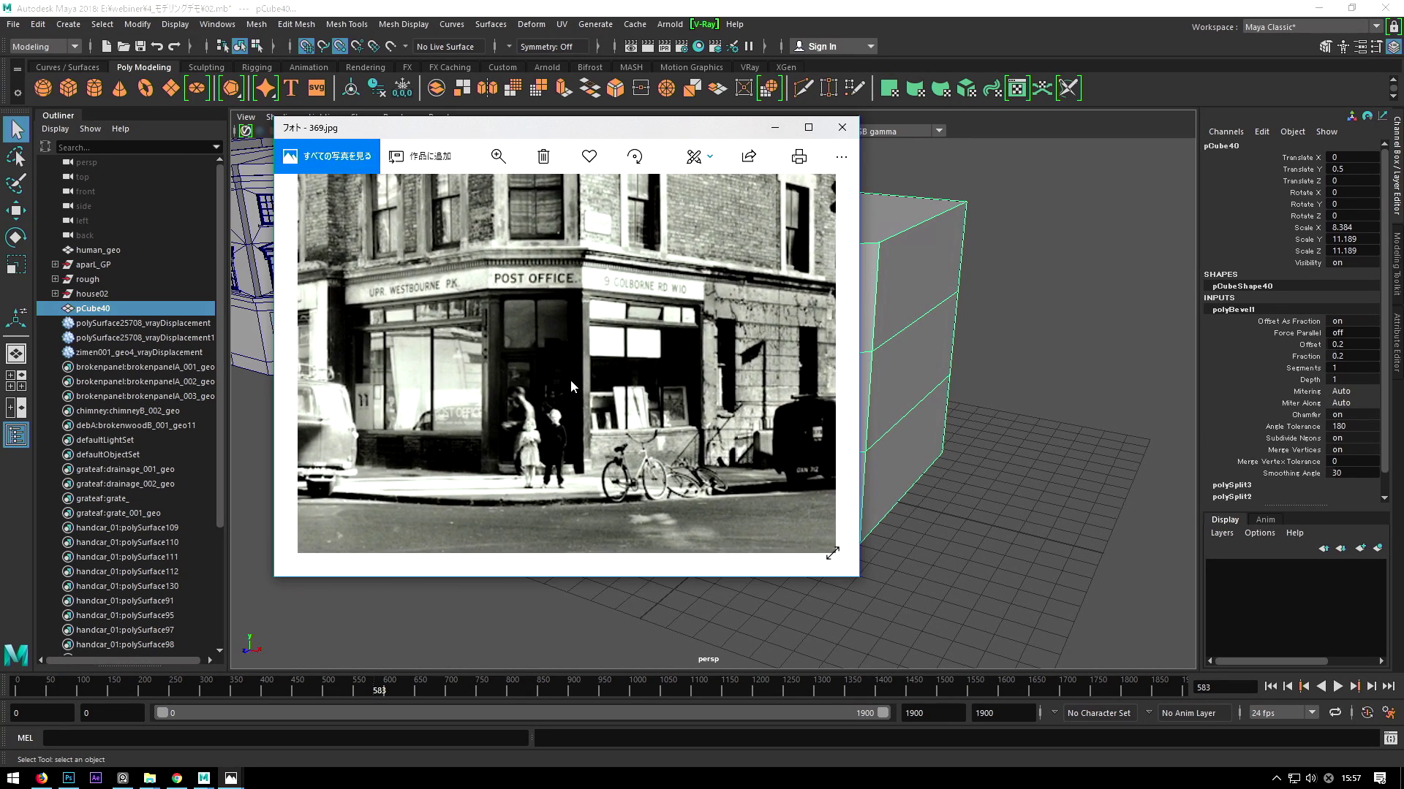
# Zoom in and out on the post office corner photo, then minimize Photos.
pyautogui.scroll(-3, 566, 392)
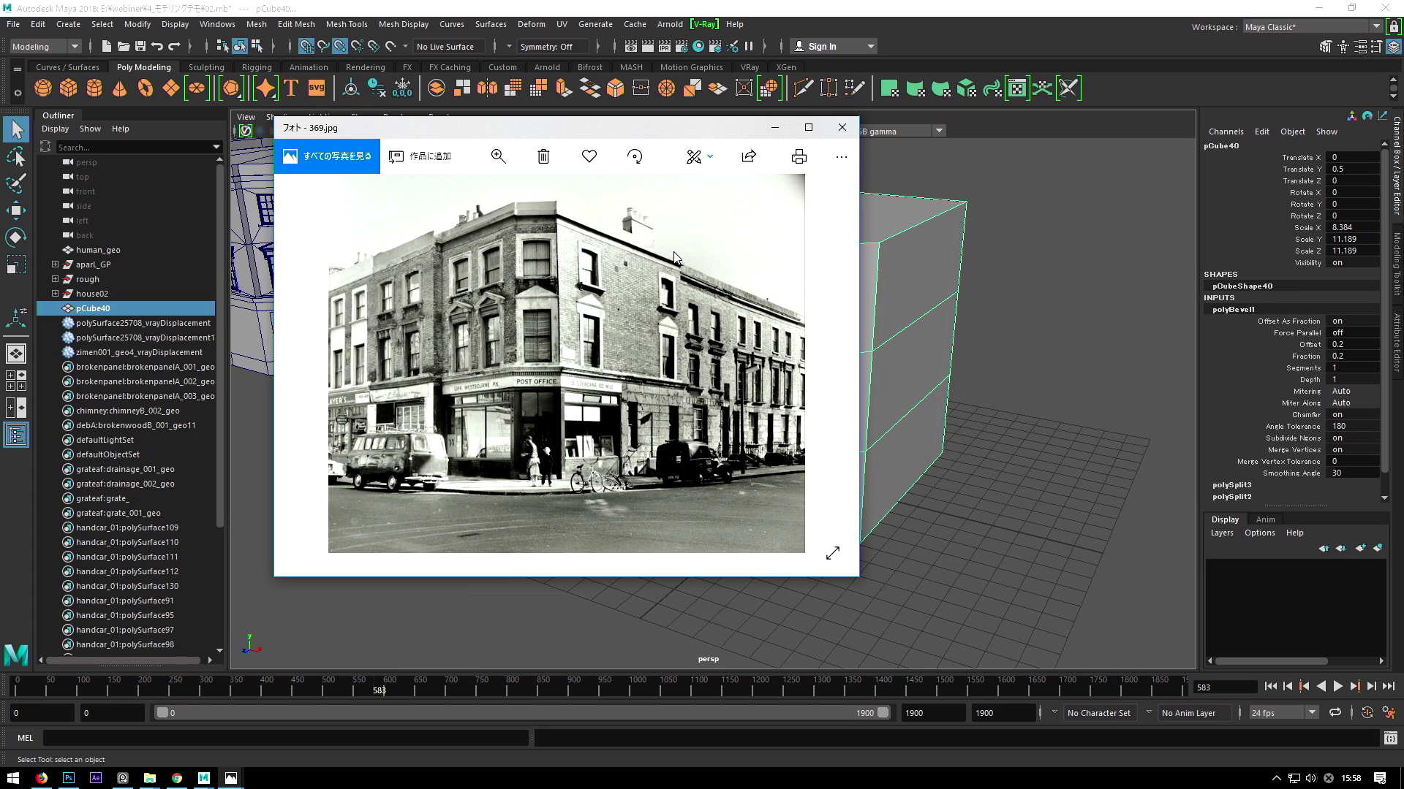
pyautogui.scroll(-1, 468, 290)
pyautogui.scroll(1, 472, 283)
pyautogui.keyDown('ctrl'); pyautogui.scroll(1, 477, 280); pyautogui.keyUp('ctrl')
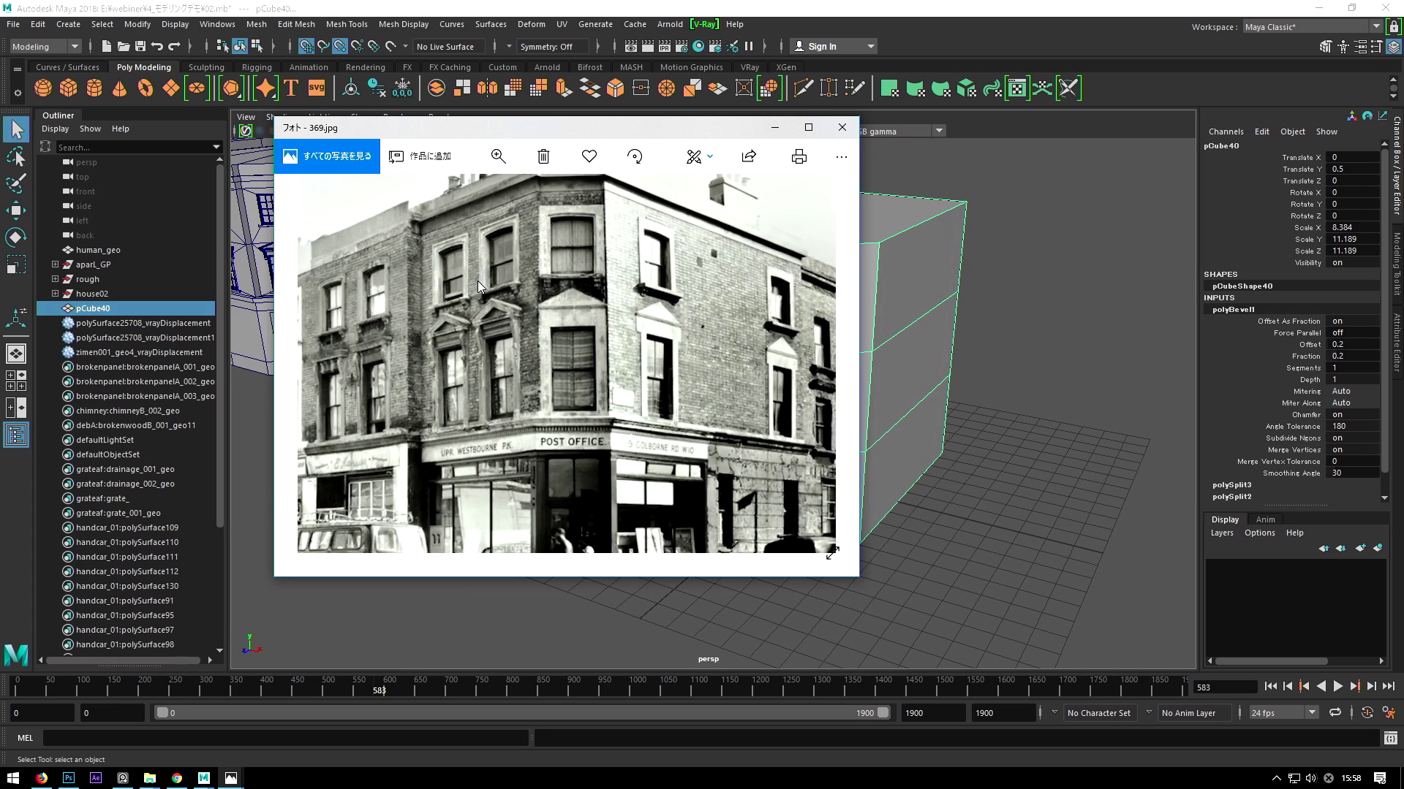
pyautogui.keyDown('ctrl'); pyautogui.scroll(2, 477, 280); pyautogui.keyUp('ctrl')
pyautogui.keyDown('ctrl'); pyautogui.scroll(-3, 504, 245); pyautogui.keyUp('ctrl')
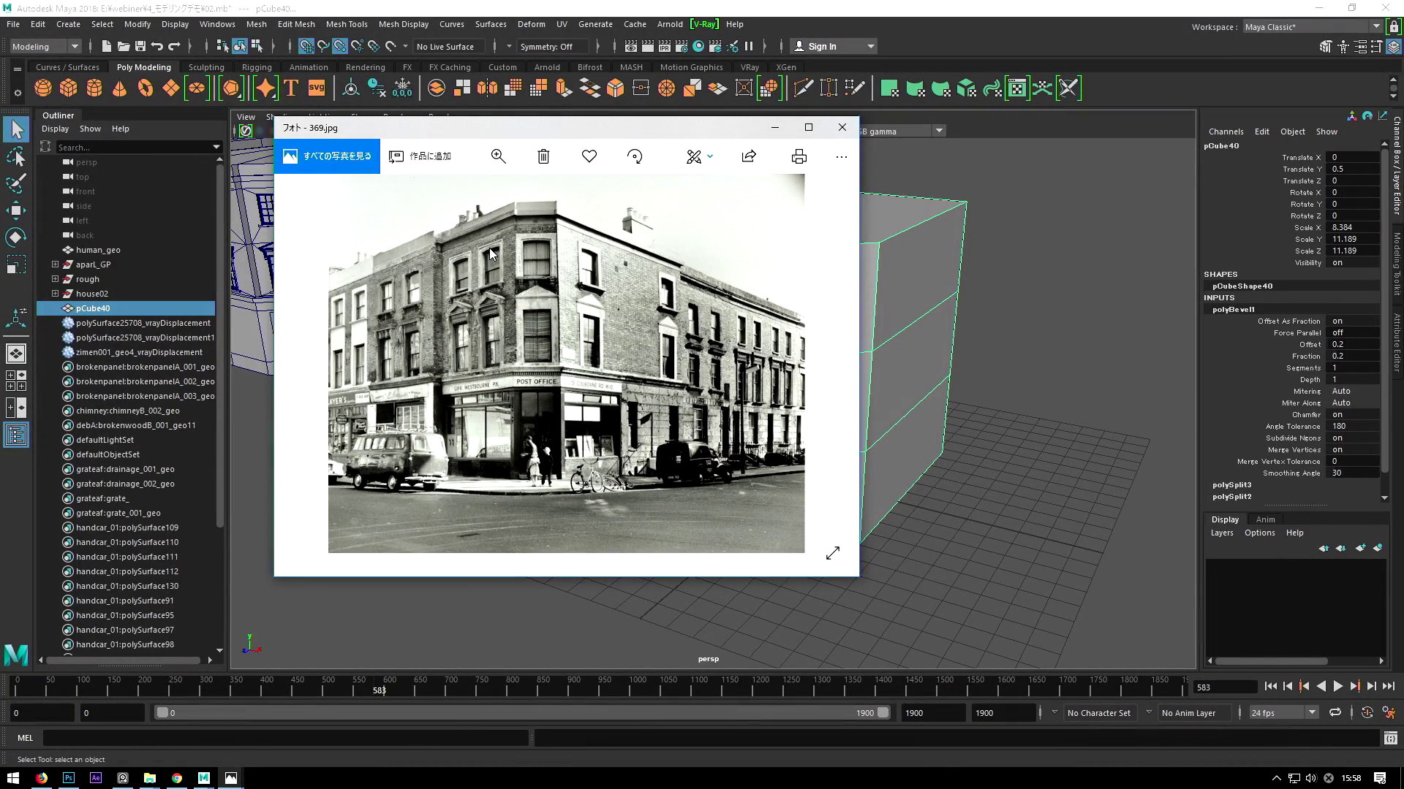
pyautogui.click(774, 128)
# Switch the viewport to front view, recheck the reference photo and frame the box.
pyautogui.keyDown('alt'); pyautogui.moveTo(796, 442); pyautogui.dragTo(670, 462); pyautogui.keyUp('alt')
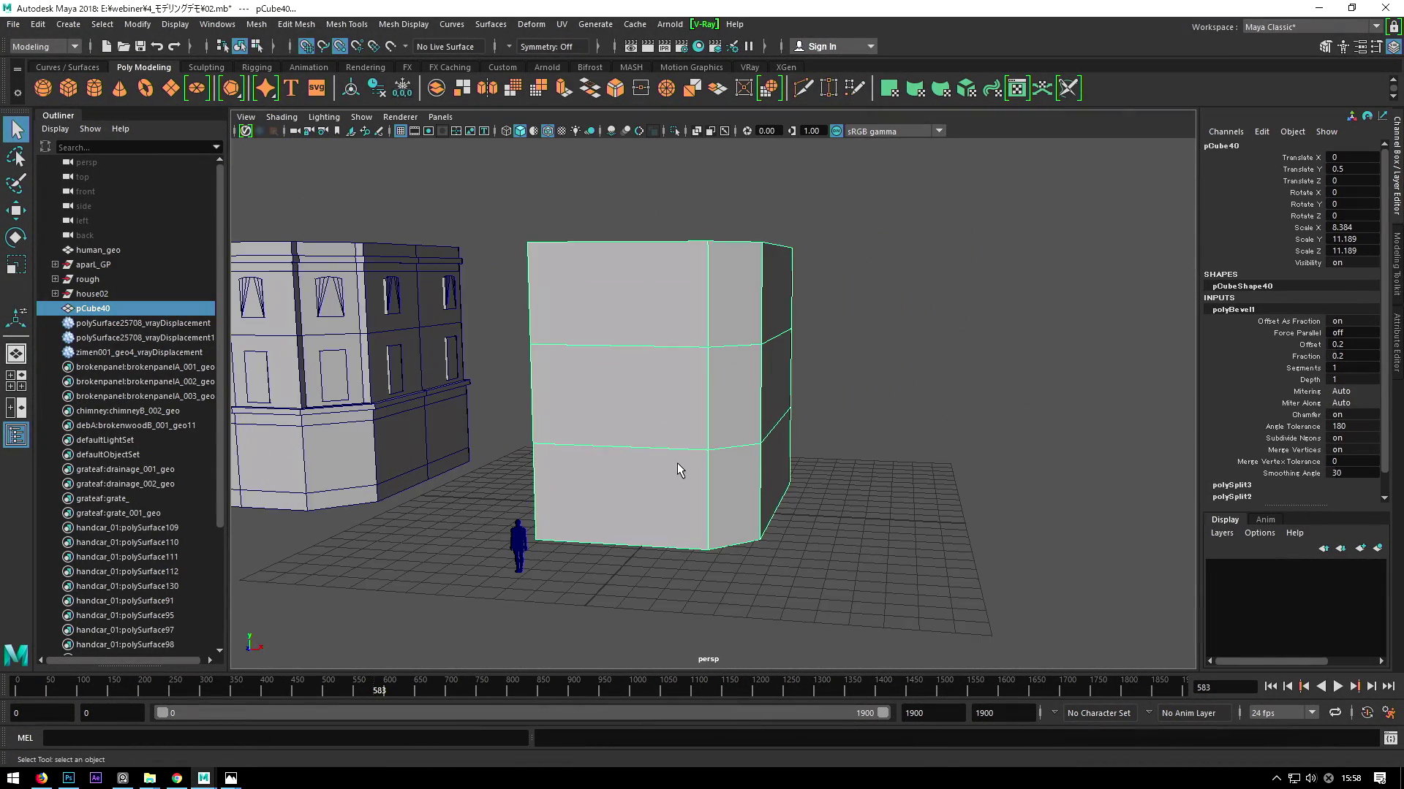
pyautogui.press('space')
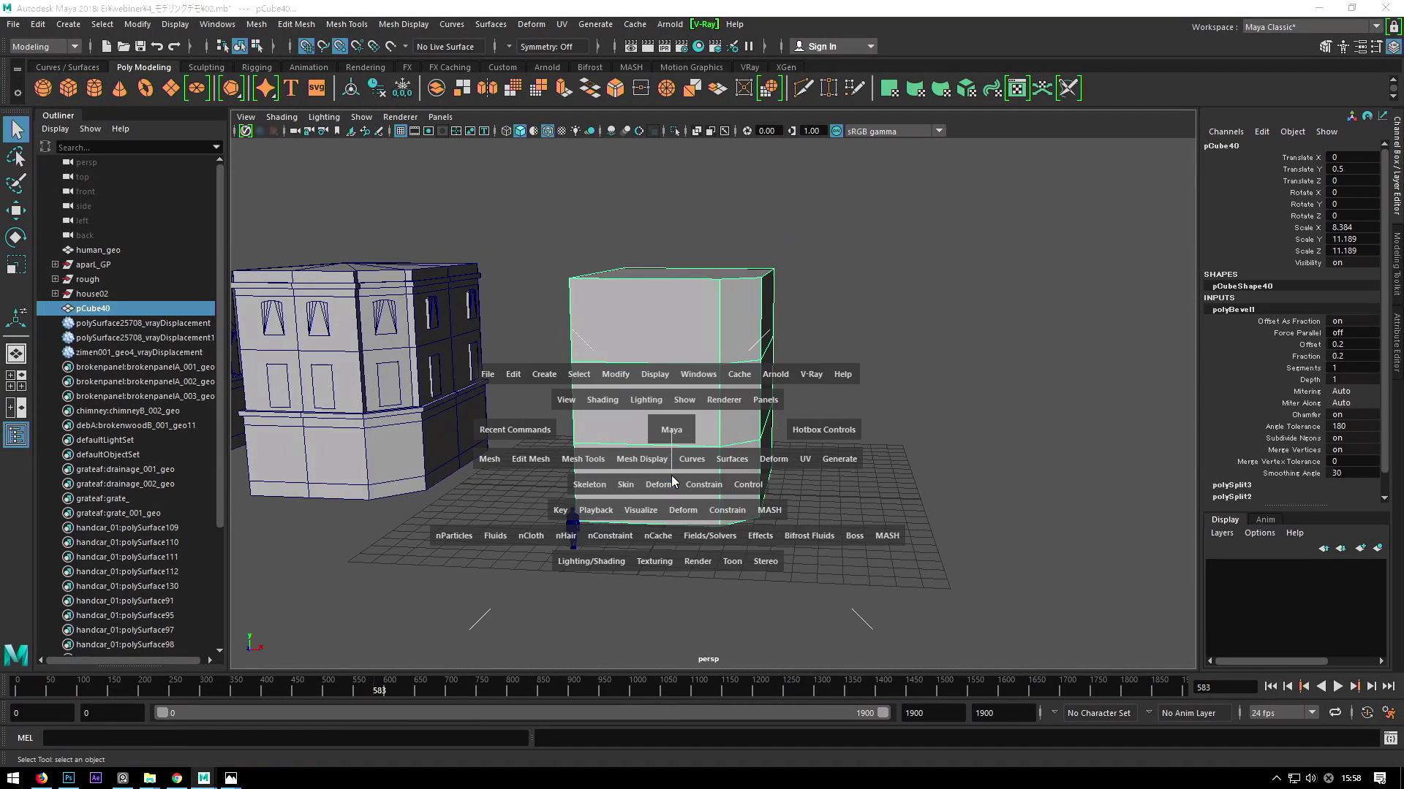
pyautogui.moveTo(670, 462); pyautogui.dragTo(670, 497)
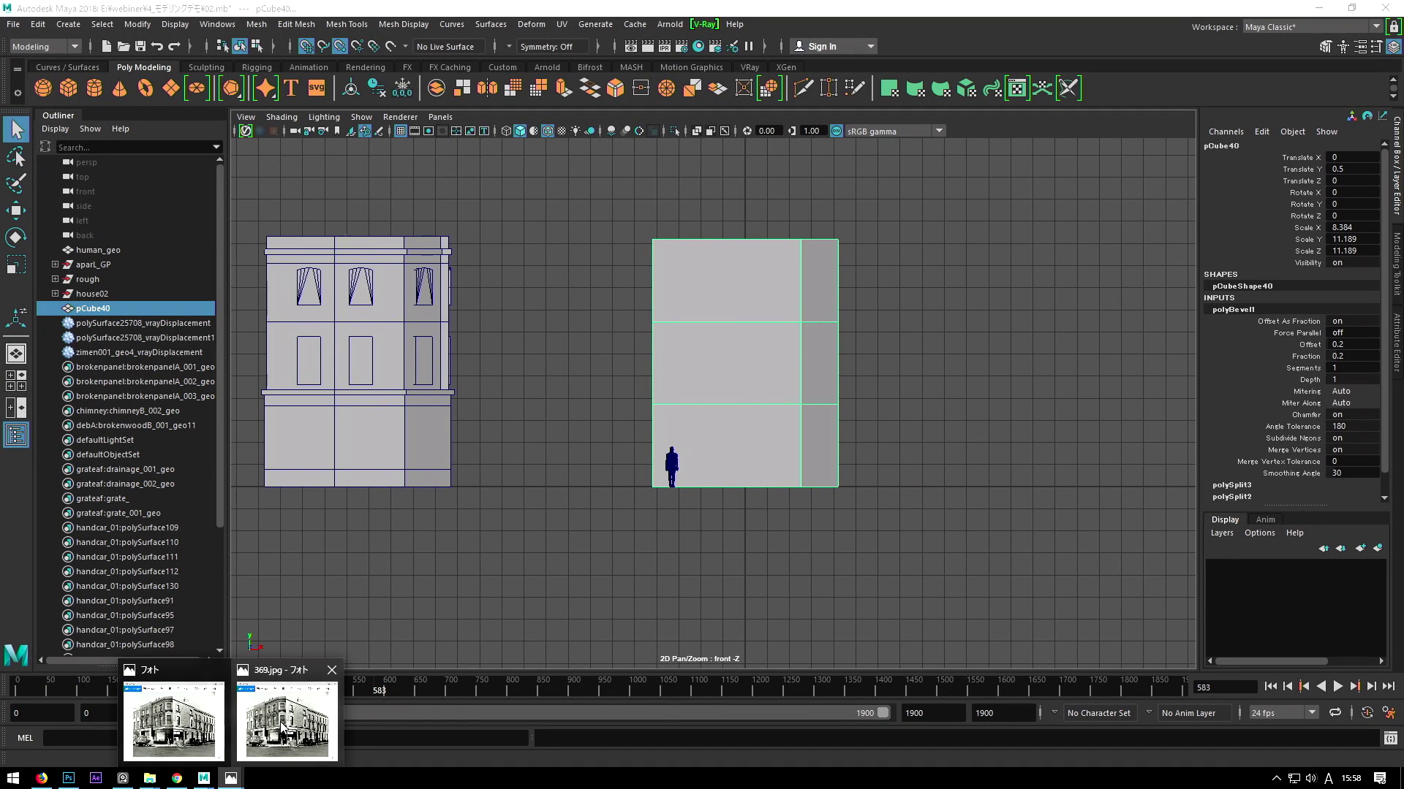
pyautogui.moveTo(230, 778)
pyautogui.click(187, 715)
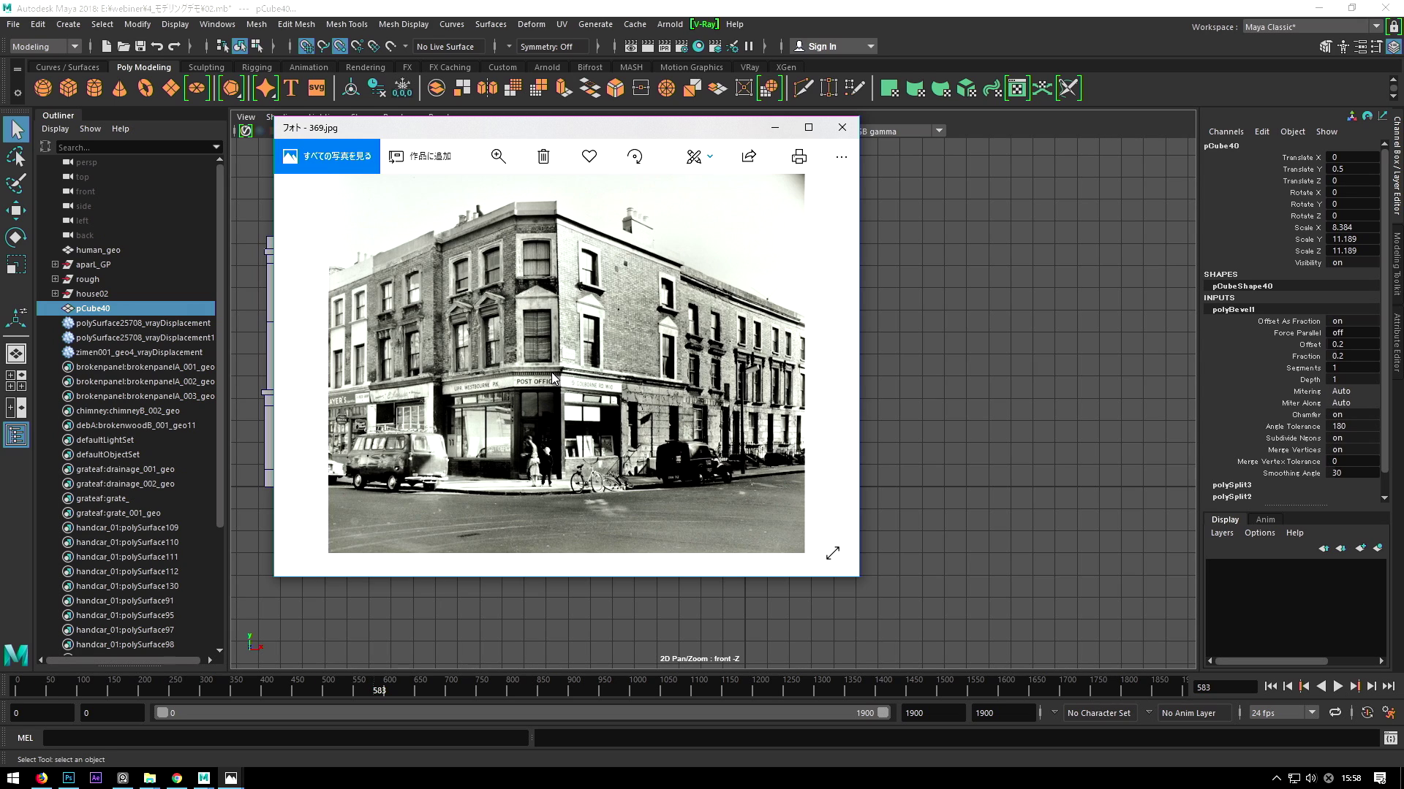
pyautogui.click(773, 127)
pyautogui.press('f')
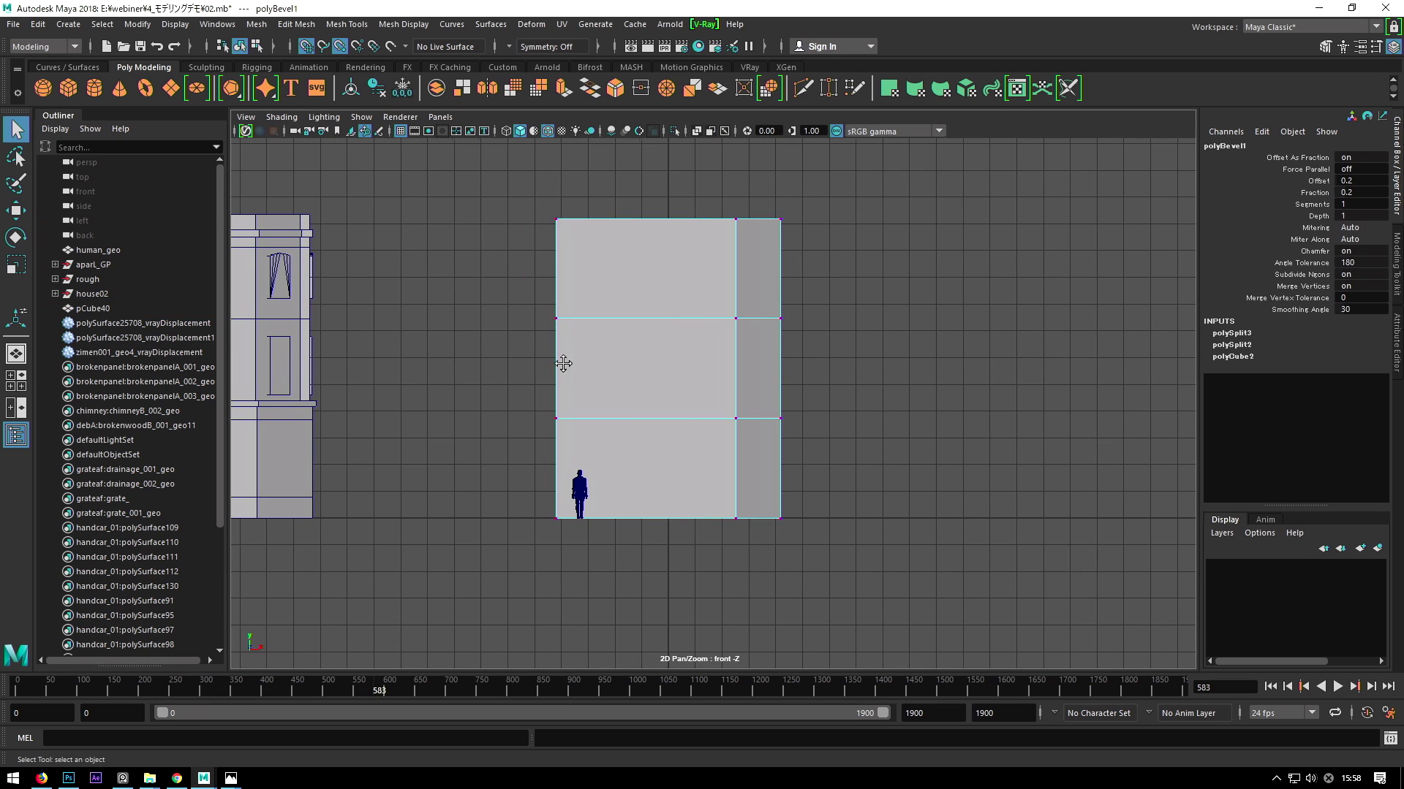
# Scale the top and middle vertex rows toward the top edge, then return to perspective object mode.
pyautogui.keyDown('alt'); pyautogui.moveTo(562, 363); pyautogui.dragTo(541, 395, button='middle'); pyautogui.keyUp('alt')
pyautogui.press('F9')
pyautogui.moveTo(853, 485); pyautogui.dragTo(436, 257)
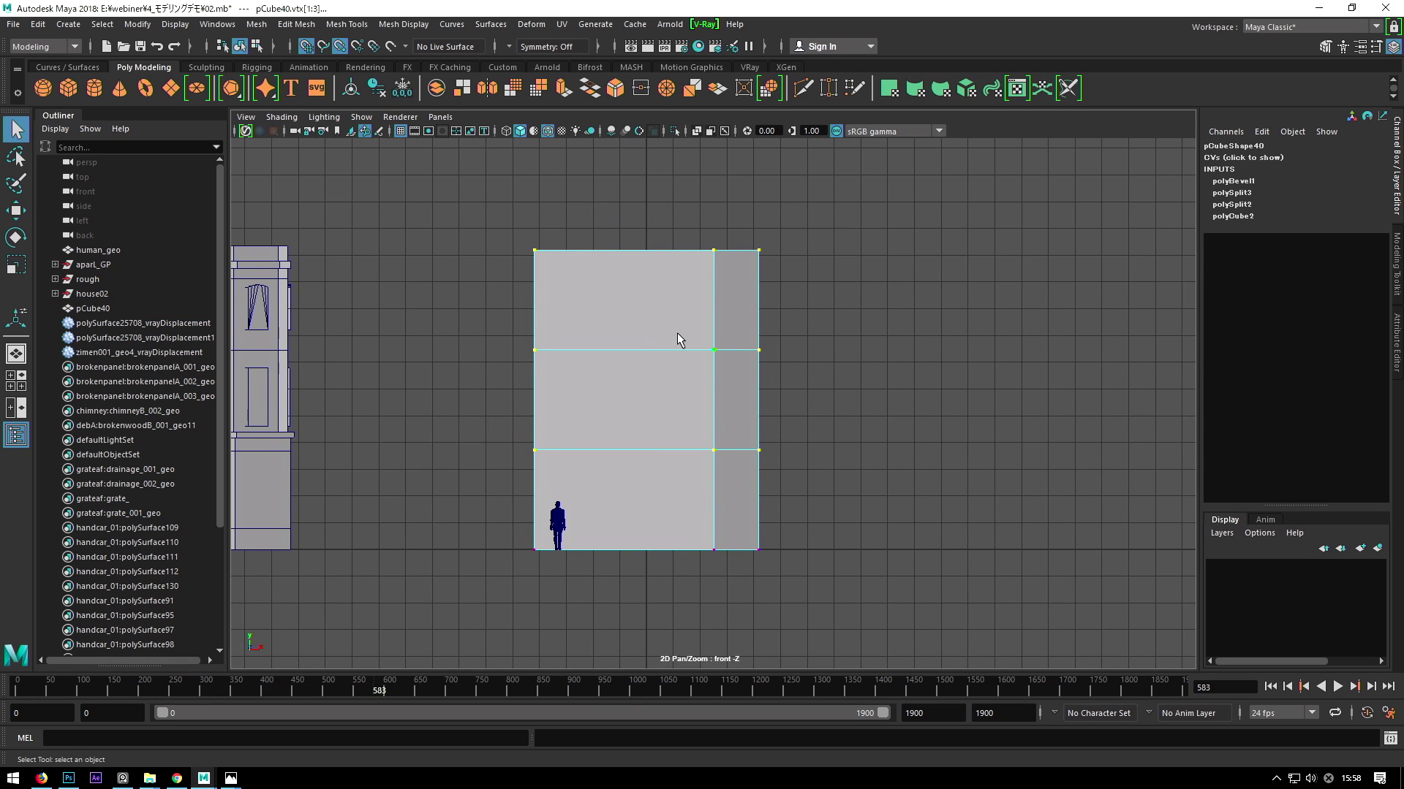
pyautogui.press('w')
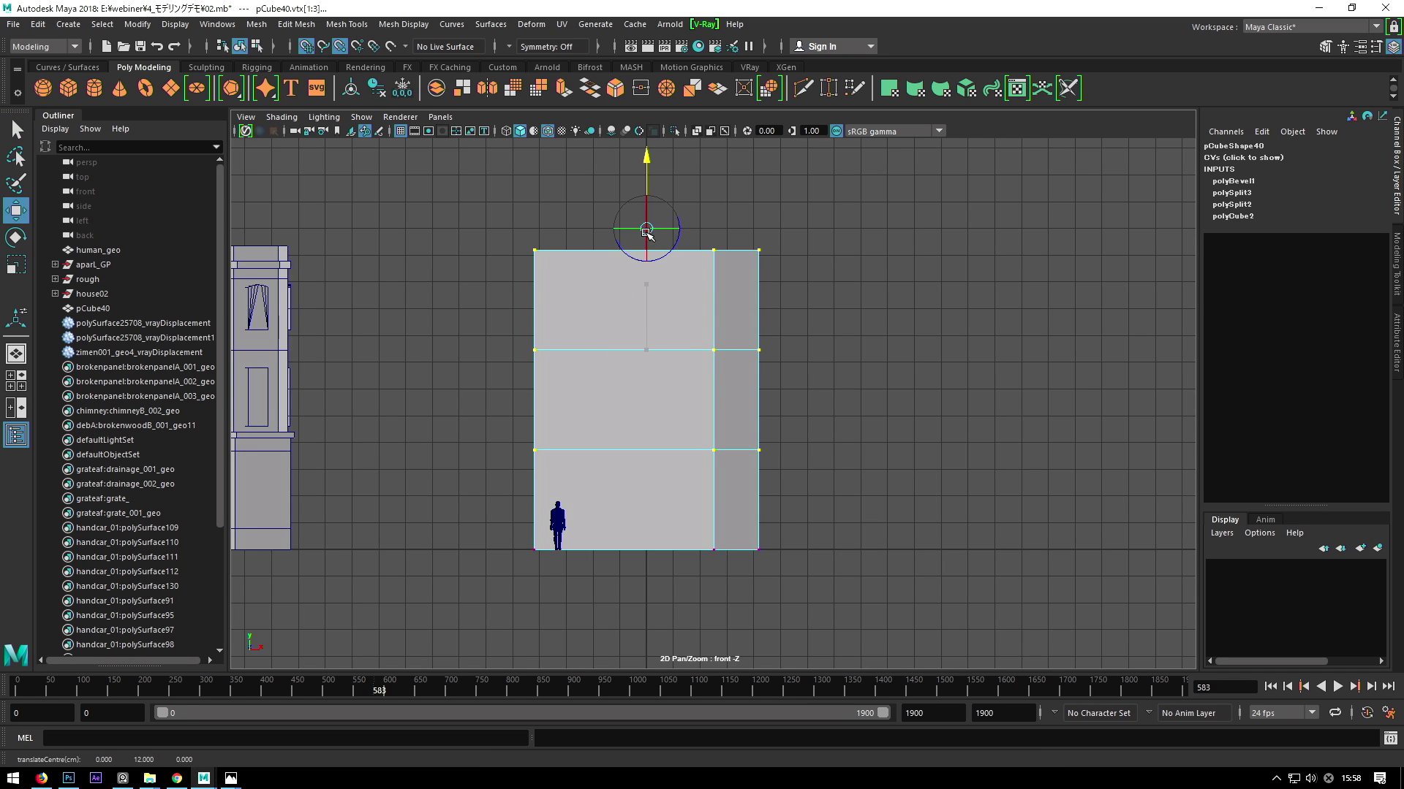
pyautogui.press('r')
pyautogui.moveTo(648, 200); pyautogui.dragTo(643, 194)
pyautogui.press('w')
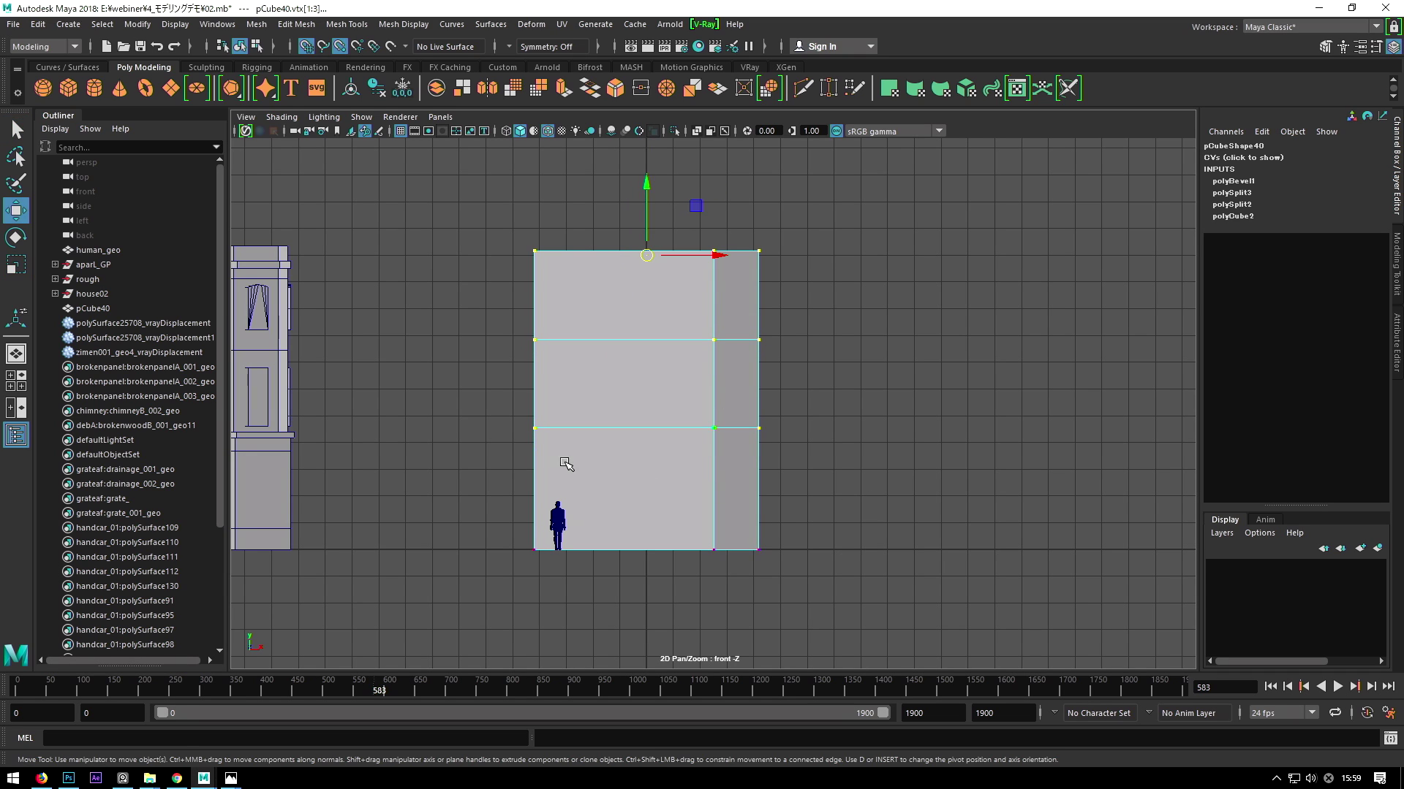
pyautogui.press('space')
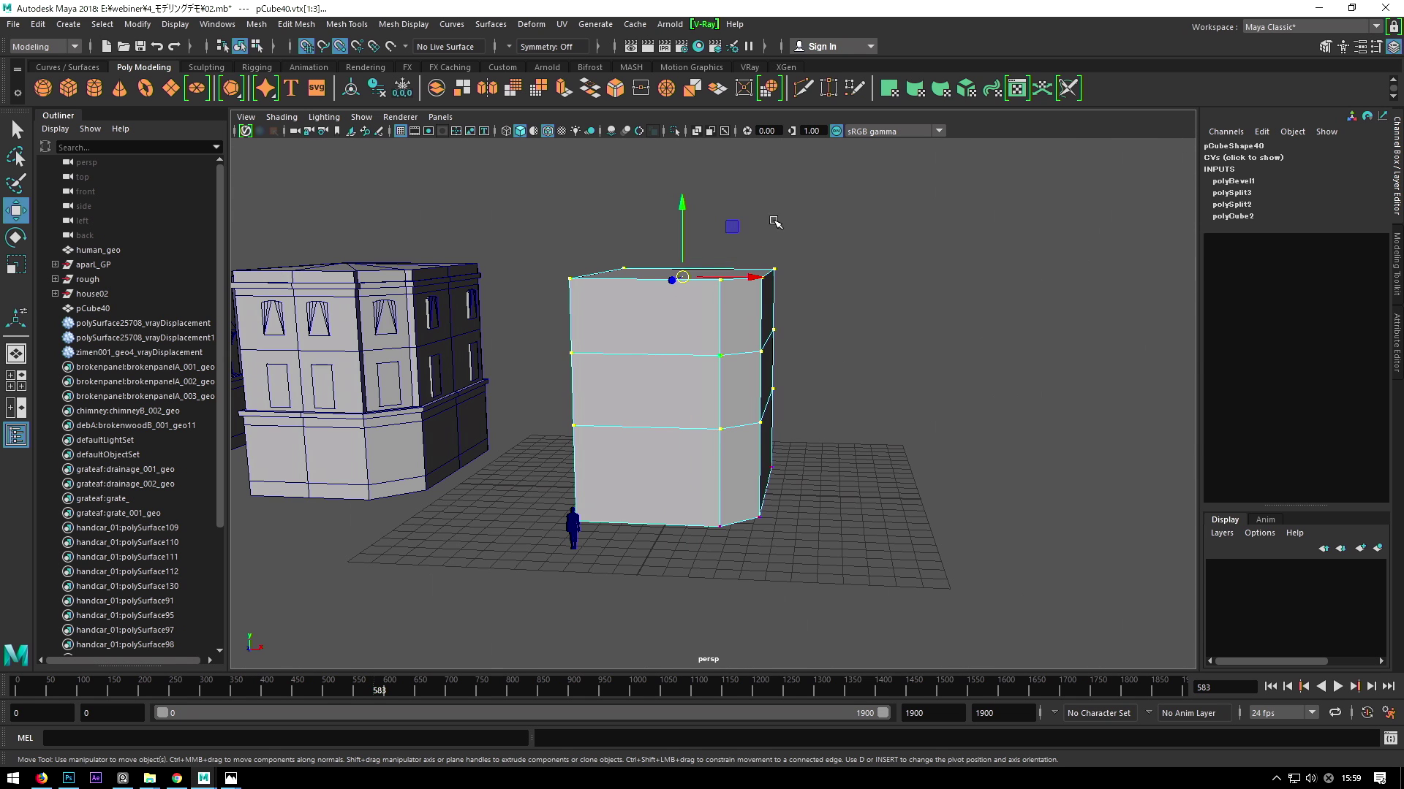
pyautogui.press('F8')
pyautogui.keyDown('alt'); pyautogui.moveTo(658, 409); pyautogui.dragTo(648, 448, button='right'); pyautogui.keyUp('alt')
# Move the human scale figure next to the block's chamfered corner.
pyautogui.click(502, 457)
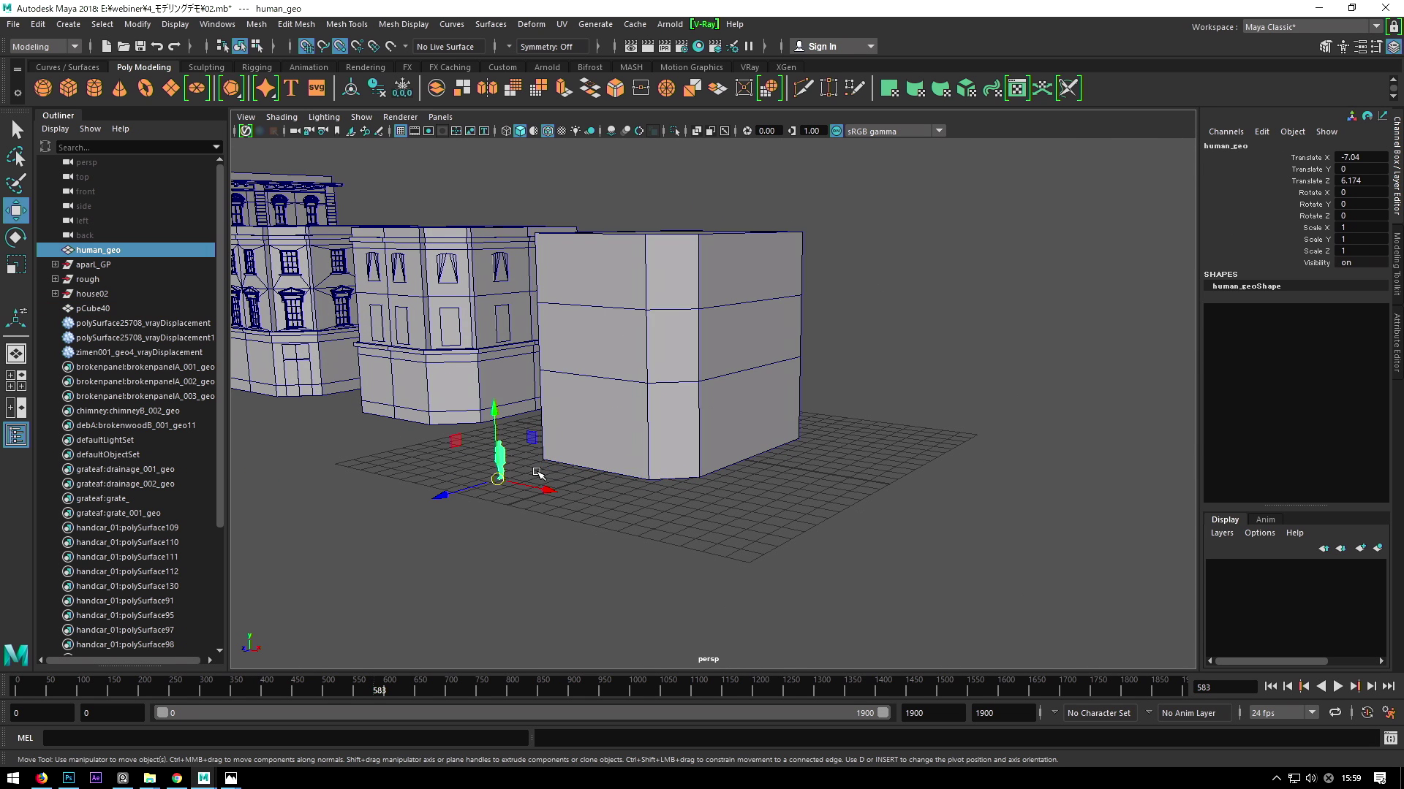
pyautogui.keyDown('alt'); pyautogui.moveTo(539, 476); pyautogui.dragTo(538, 506); pyautogui.keyUp('alt')
pyautogui.moveTo(585, 546); pyautogui.dragTo(743, 548, button='middle')
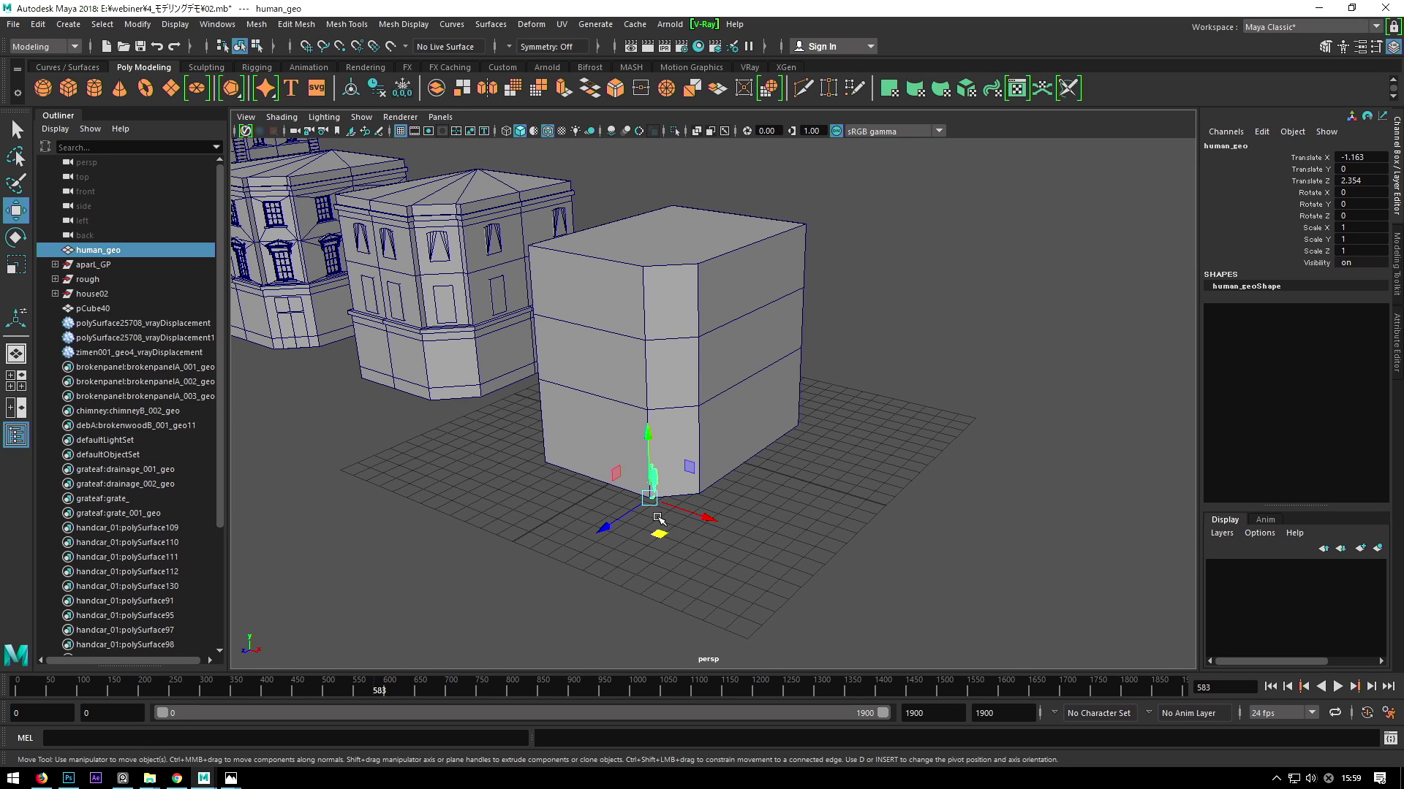
pyautogui.moveTo(658, 535); pyautogui.dragTo(674, 539, button='middle')
# Frame both buildings in the front view and glance at the reference photo.
pyautogui.press('space')
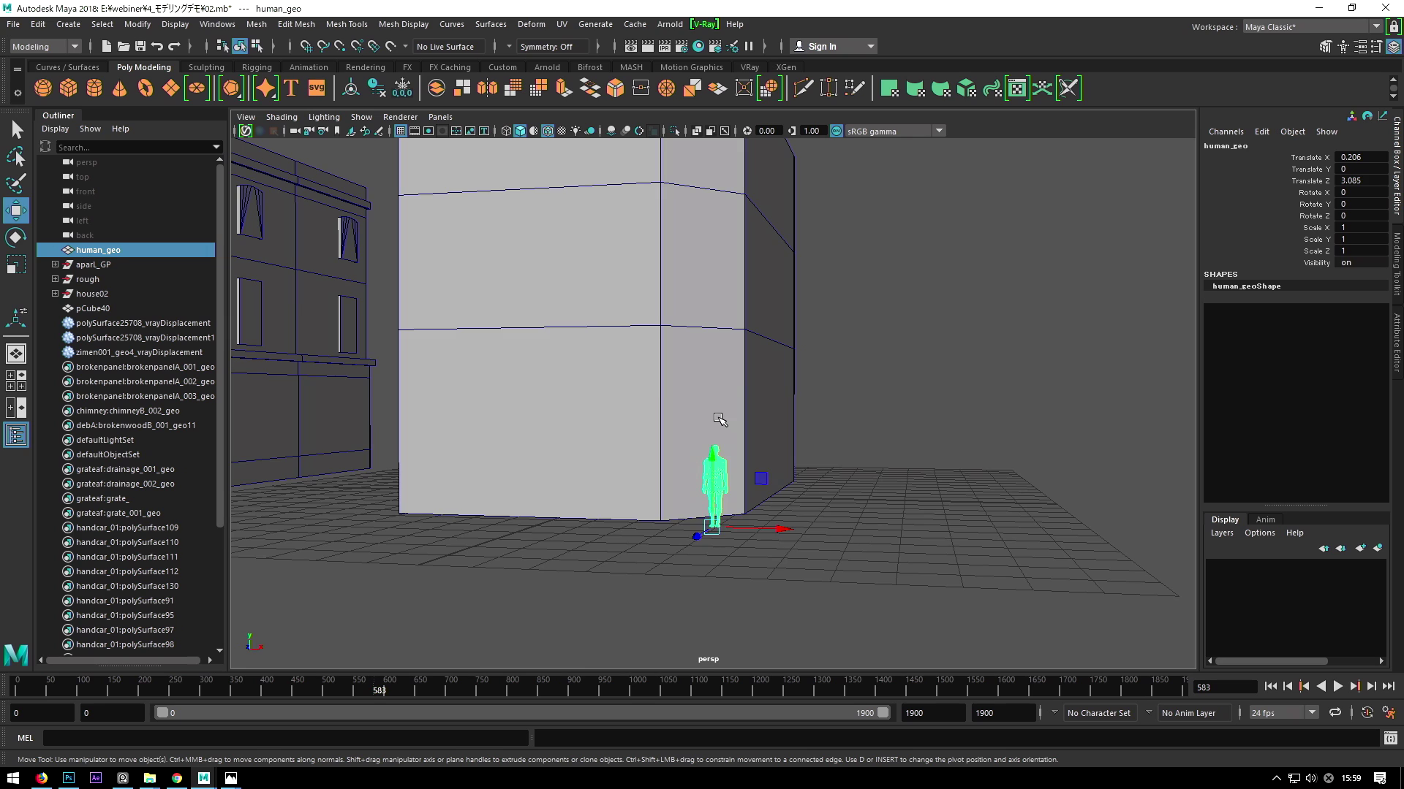
pyautogui.scroll(2, 716, 454)
pyautogui.keyDown('alt'); pyautogui.moveTo(714, 457); pyautogui.dragTo(755, 463, button='middle'); pyautogui.keyUp('alt')
pyautogui.scroll(1, 789, 453)
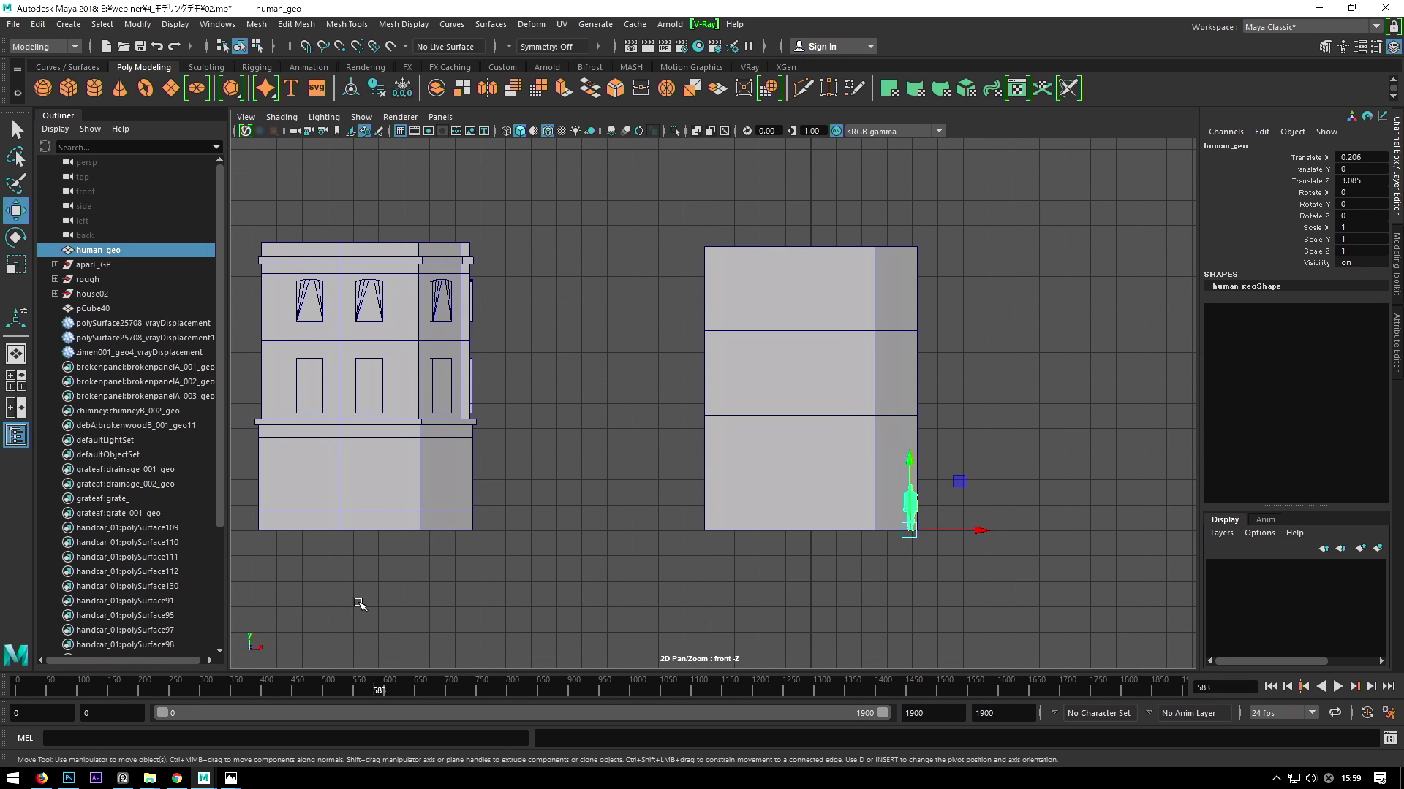
pyautogui.click(284, 735)
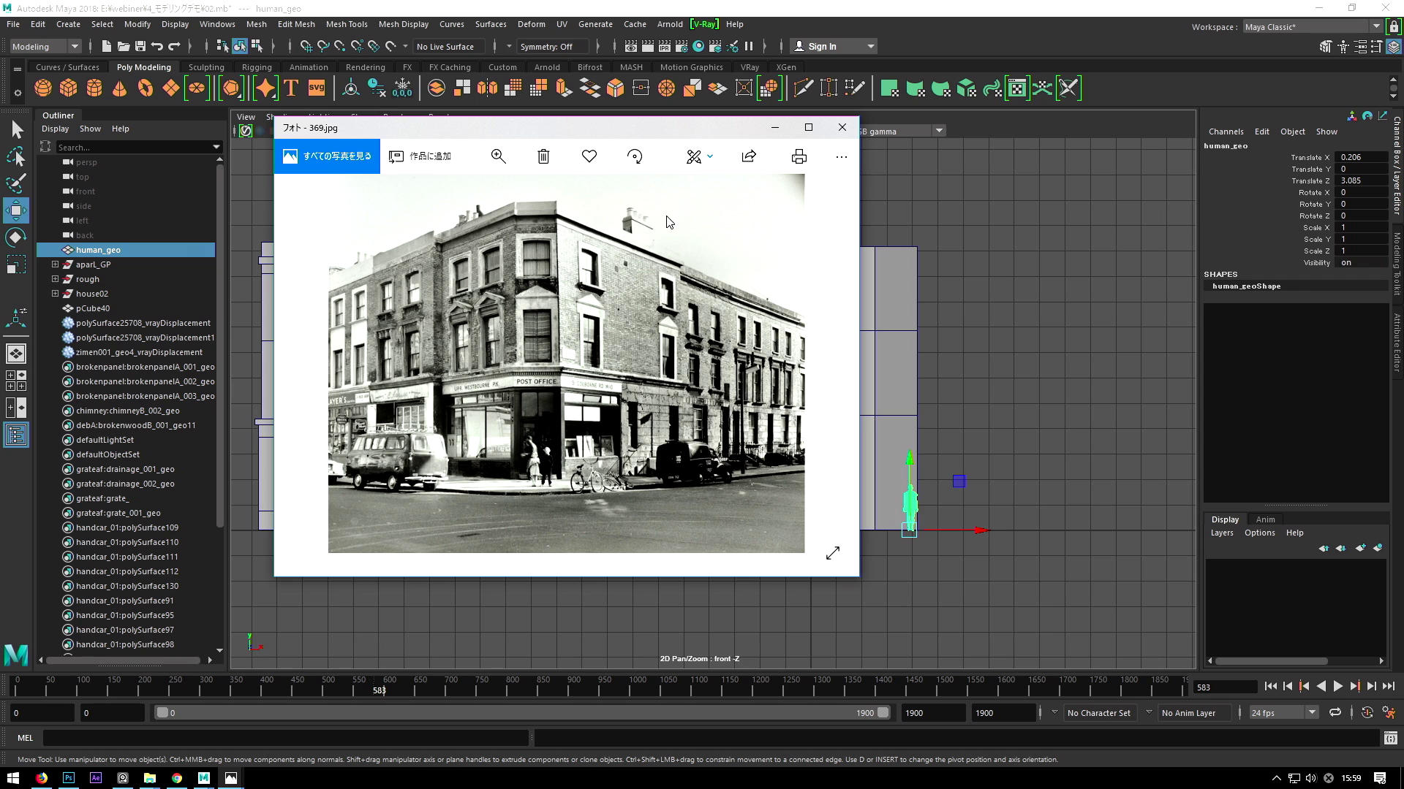
pyautogui.click(774, 127)
# Duplicate the human figure twice, raising each copy up one storey.
pyautogui.scroll(2, 937, 476)
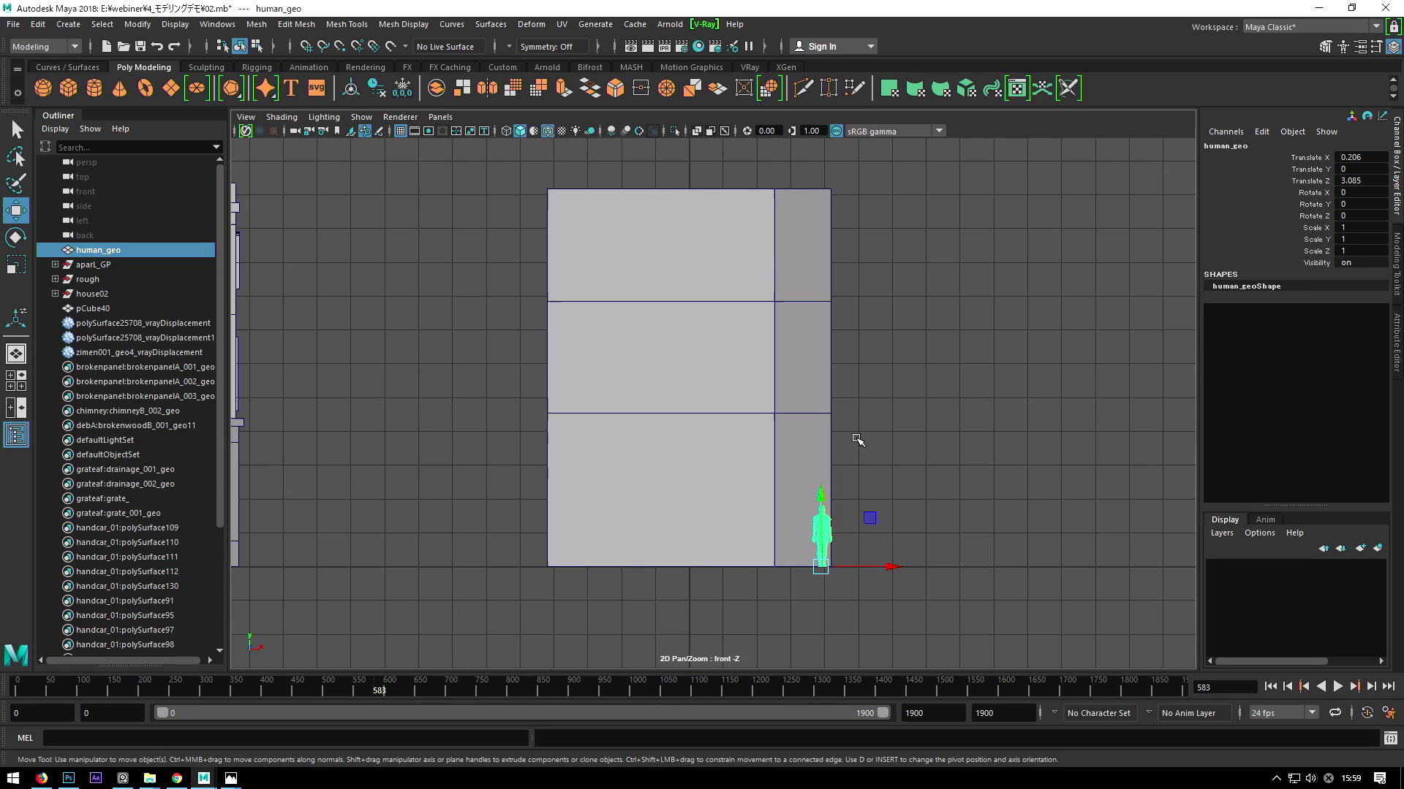
pyautogui.keyDown('alt'); pyautogui.moveTo(861, 438); pyautogui.dragTo(777, 313, button='middle'); pyautogui.keyUp('alt')
pyautogui.scroll(1, 777, 313)
pyautogui.keyDown('alt'); pyautogui.moveTo(760, 409); pyautogui.dragTo(762, 422, button='middle'); pyautogui.keyUp('alt')
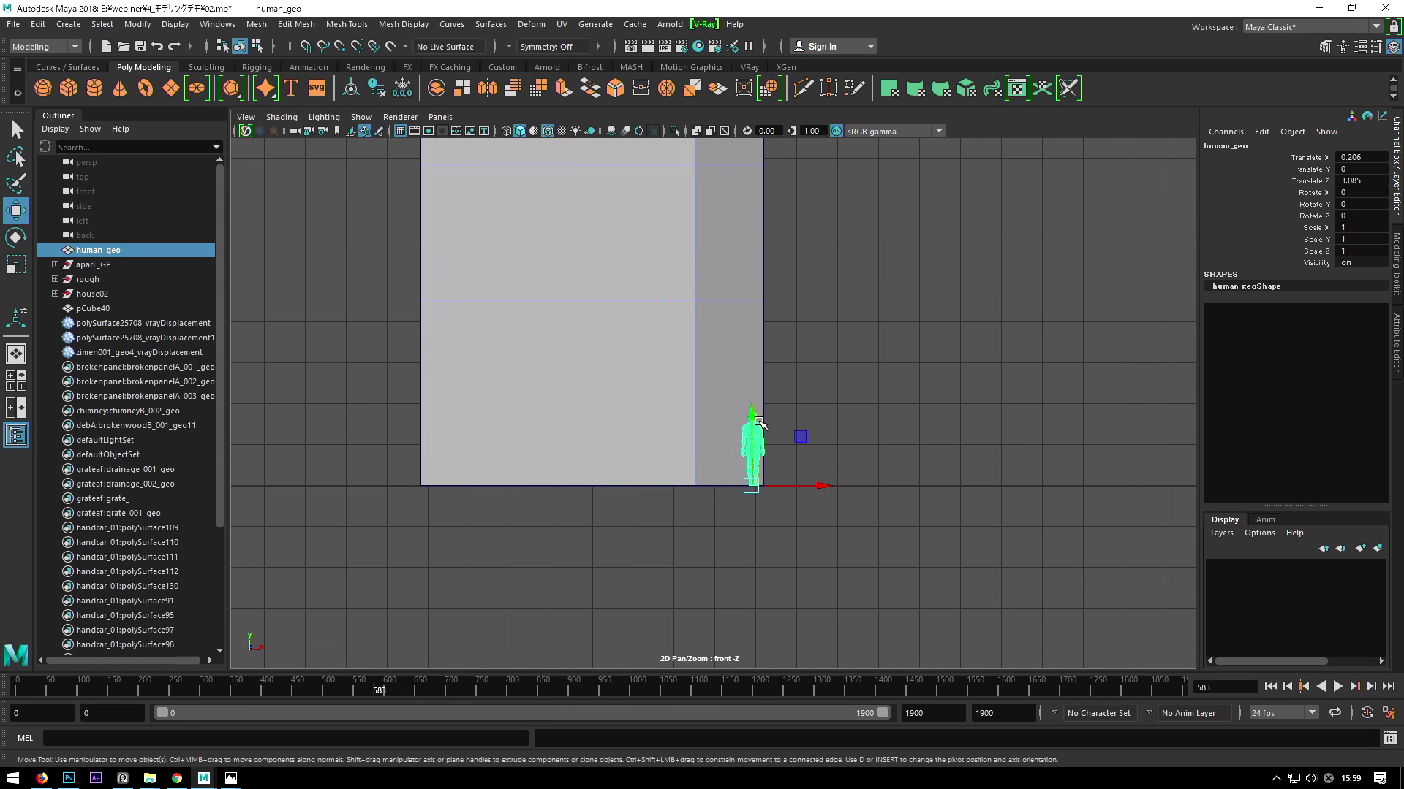
pyautogui.hotkey('ctrl', 'd')
pyautogui.moveTo(760, 413); pyautogui.dragTo(755, 342)
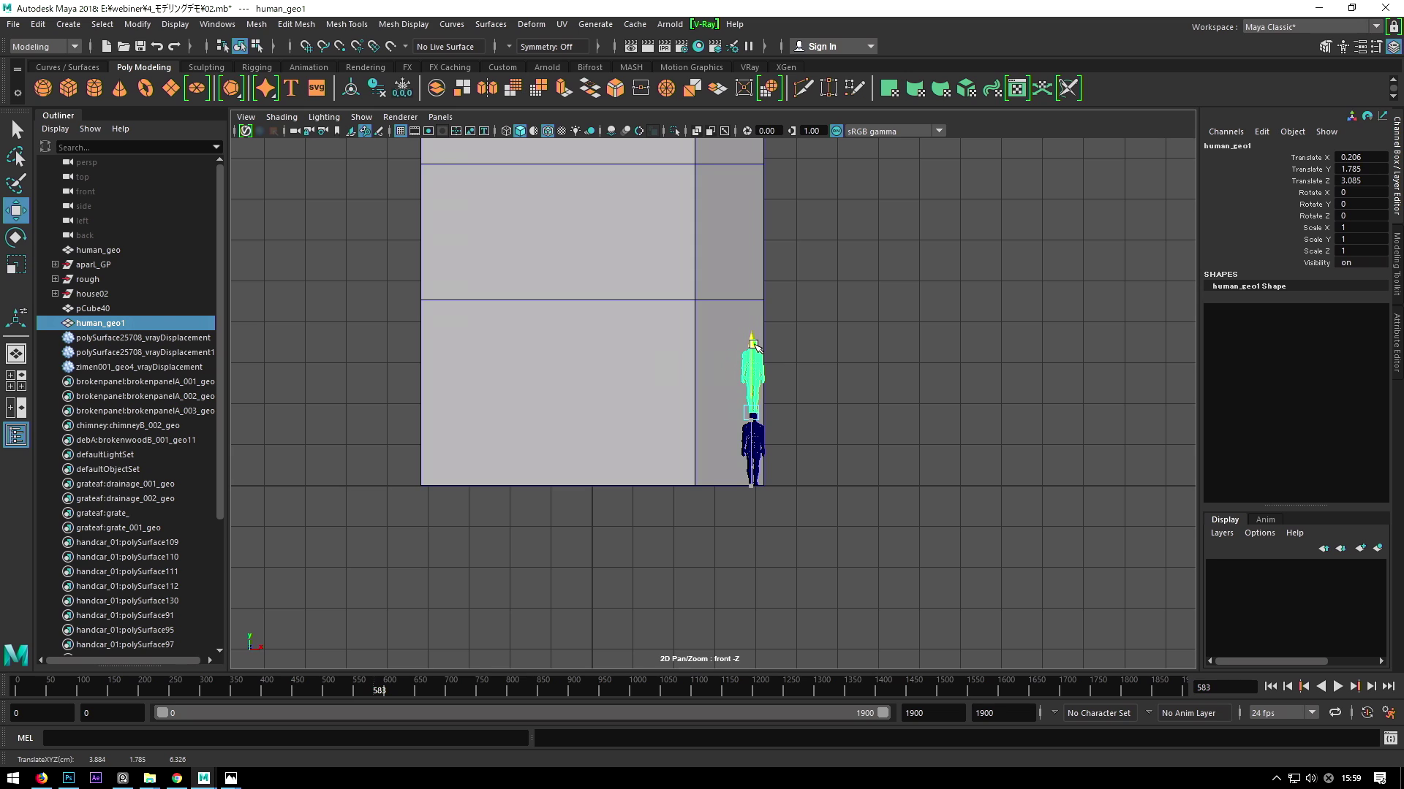
pyautogui.hotkey('ctrl', 'd')
pyautogui.moveTo(753, 408); pyautogui.dragTo(754, 342)
# Delete both extra figures, select pCube40 and bring up photo 369.jpg.
pyautogui.keyDown('alt'); pyautogui.moveTo(776, 306); pyautogui.dragTo(838, 353, button='middle'); pyautogui.keyUp('alt')
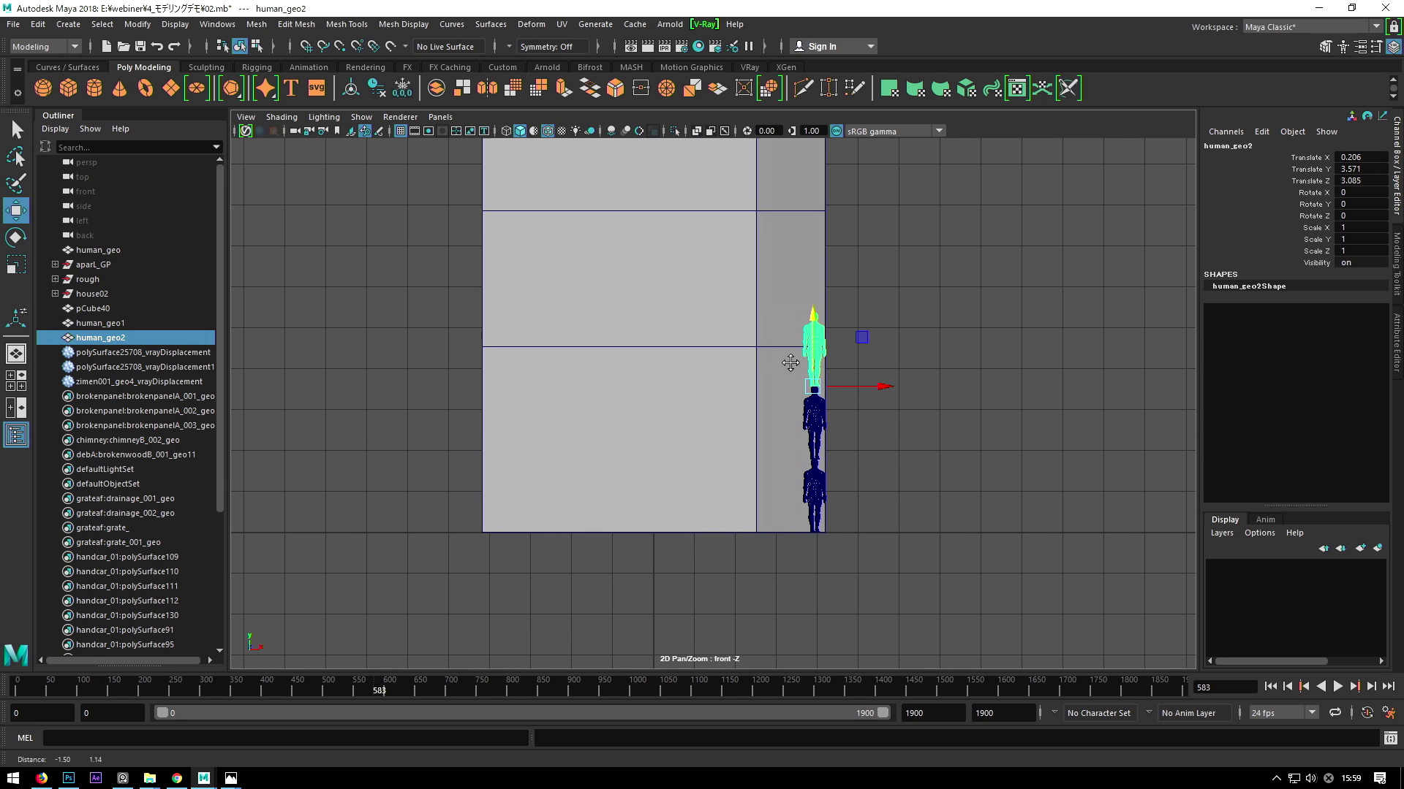
pyautogui.scroll(-1, 788, 344)
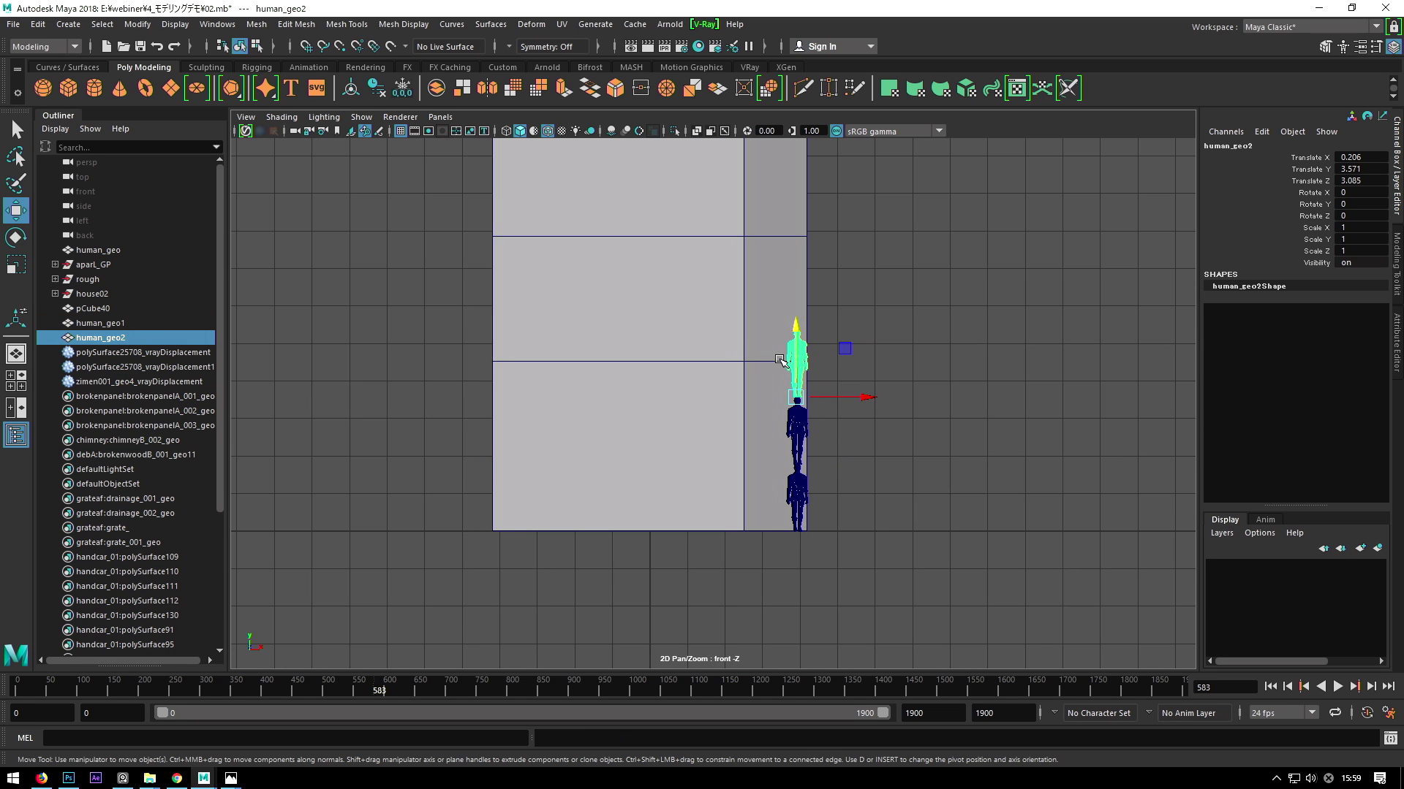
pyautogui.press('Delete')
pyautogui.click(804, 424)
pyautogui.press('Delete')
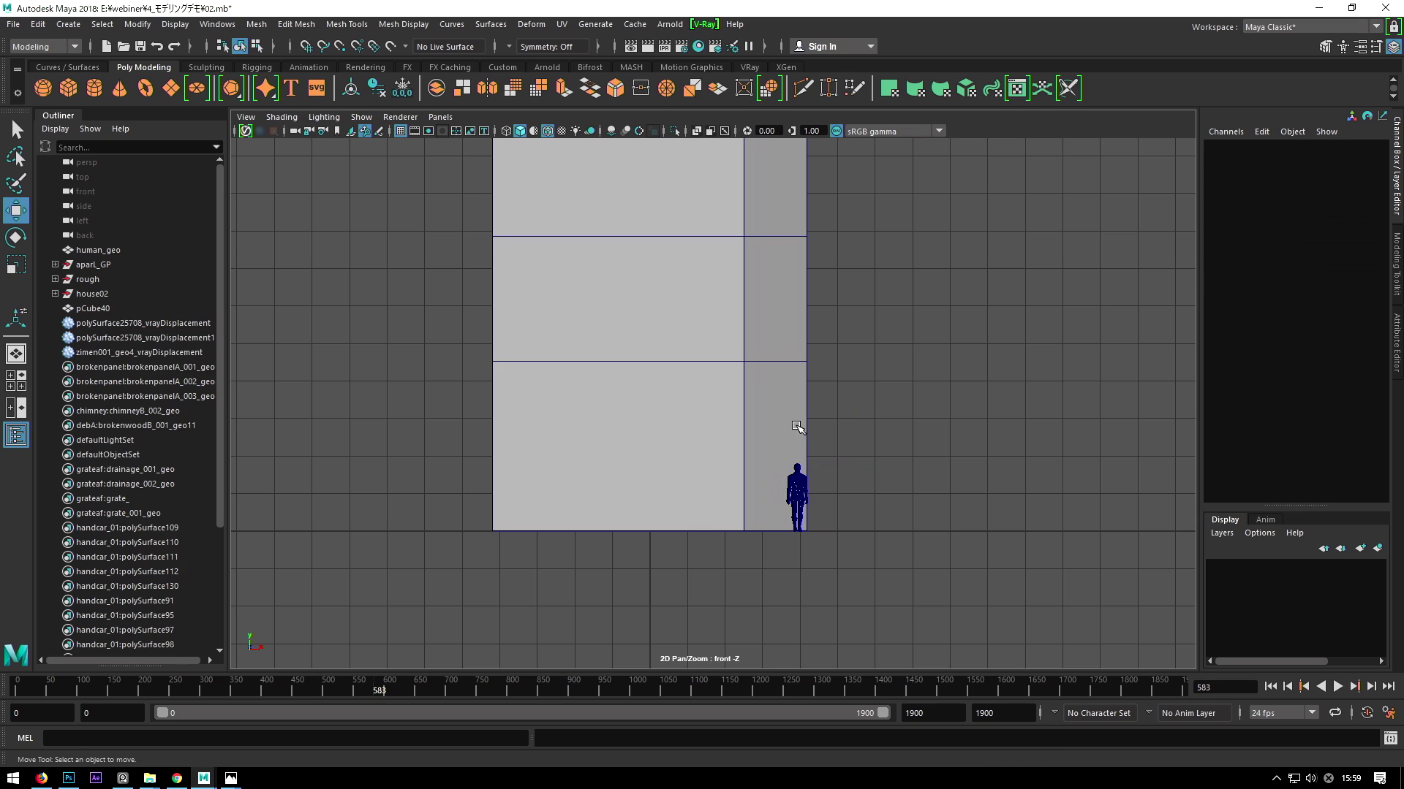
pyautogui.click(784, 417)
pyautogui.scroll(-1, 723, 392)
pyautogui.keyDown('alt'); pyautogui.moveTo(723, 391); pyautogui.dragTo(723, 397, button='middle'); pyautogui.keyUp('alt')
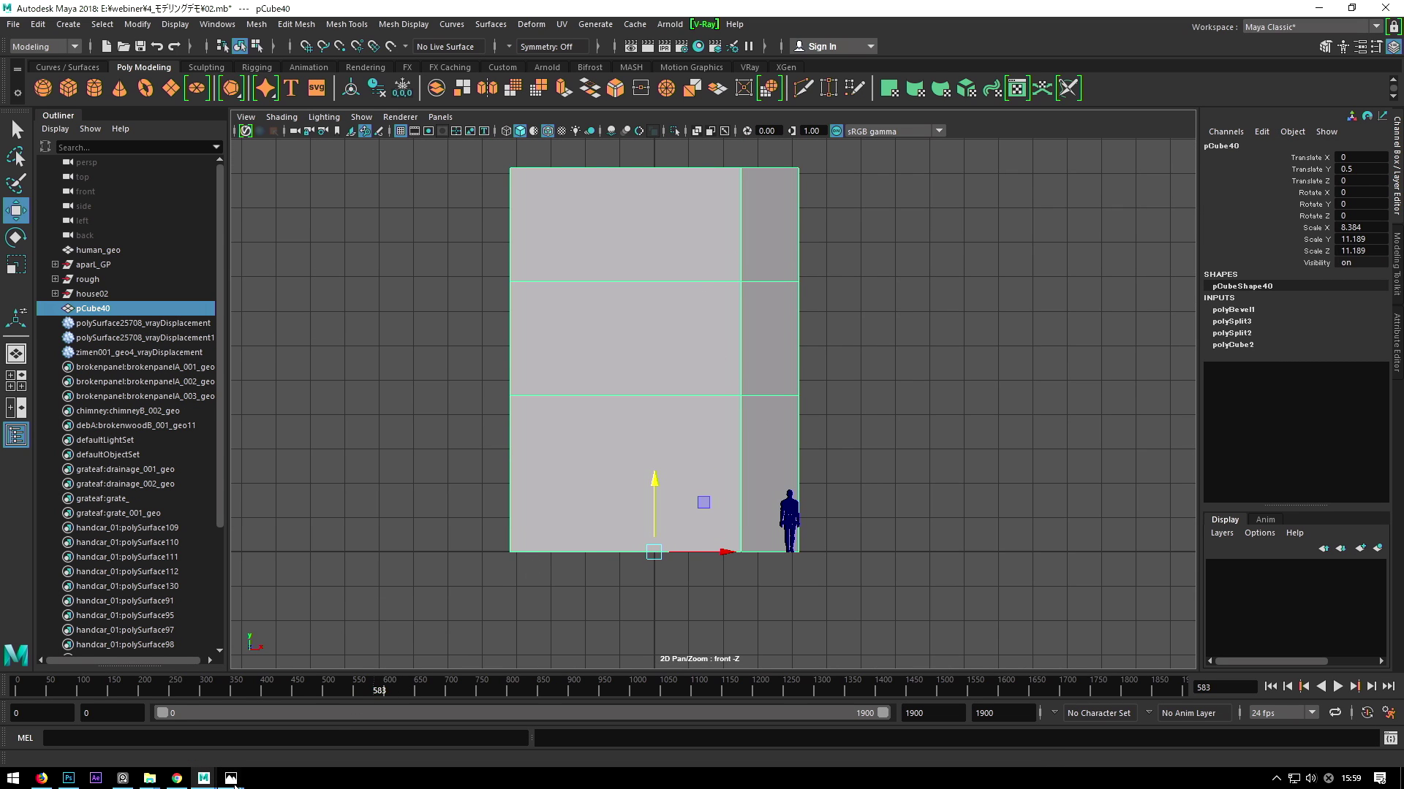
pyautogui.moveTo(230, 778)
pyautogui.click(285, 720)
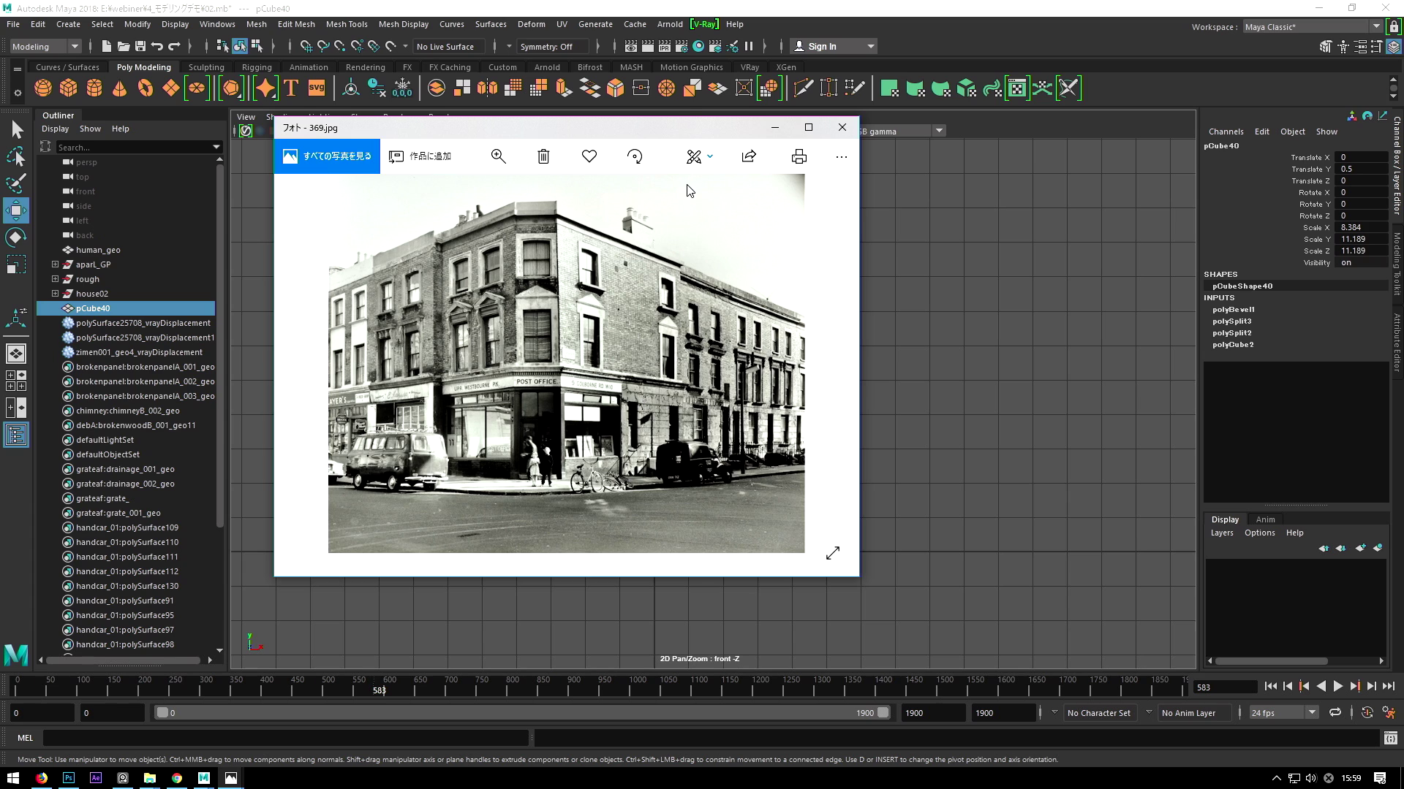
# Move the photo window to the right side and pan to the POST OFFICE sign.
pyautogui.moveTo(657, 127); pyautogui.dragTo(1080, 160)
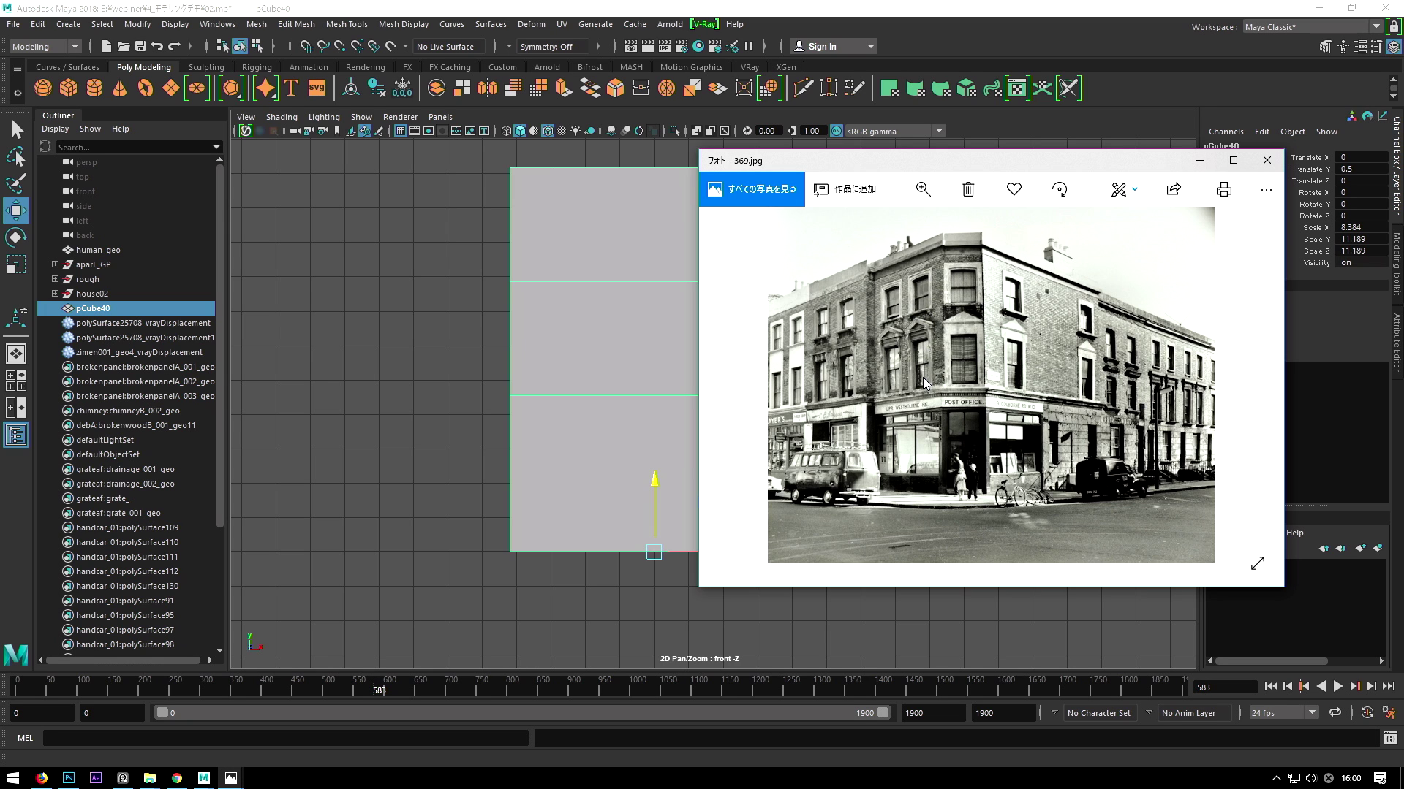
pyautogui.scroll(3, 955, 238)
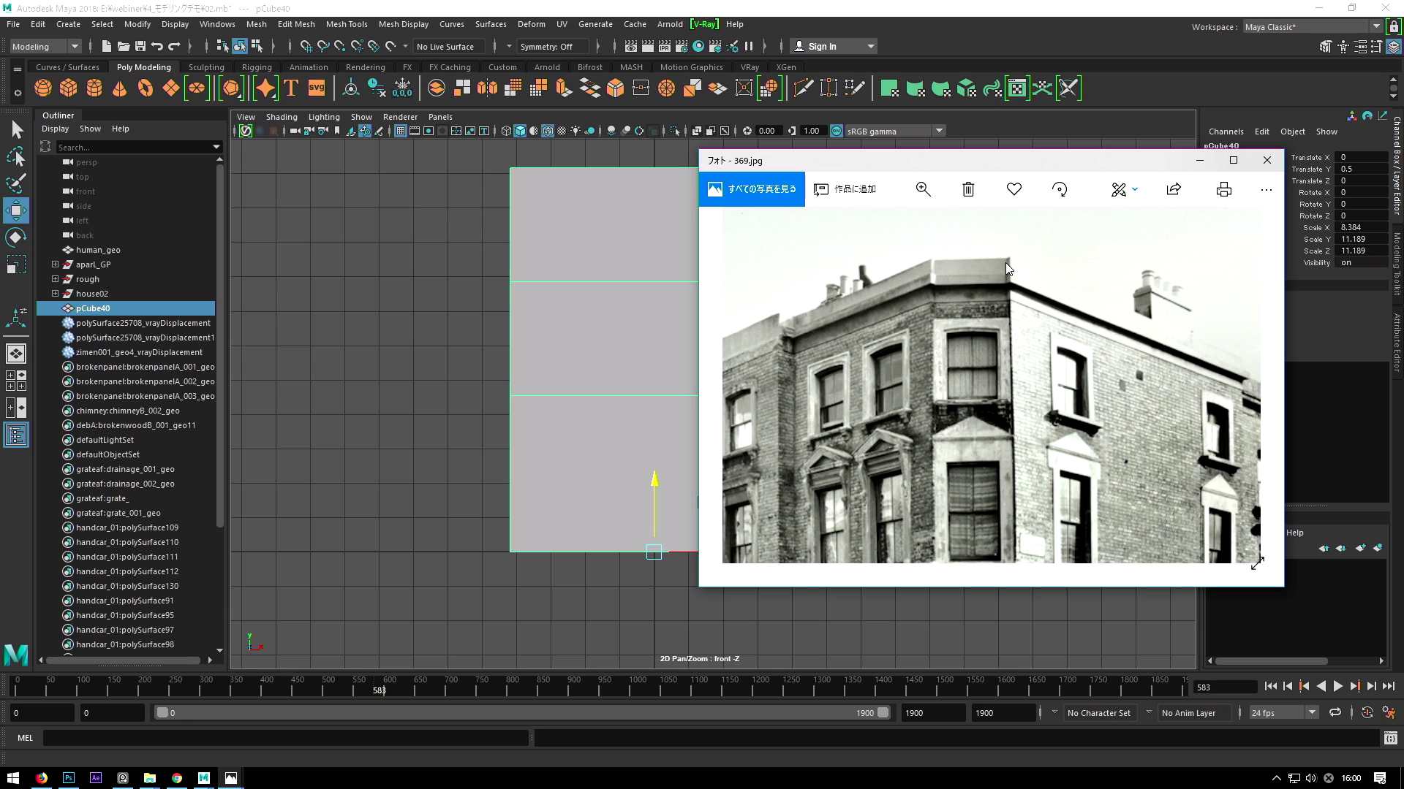
pyautogui.scroll(-2, 1004, 379)
pyautogui.scroll(2, 1003, 371)
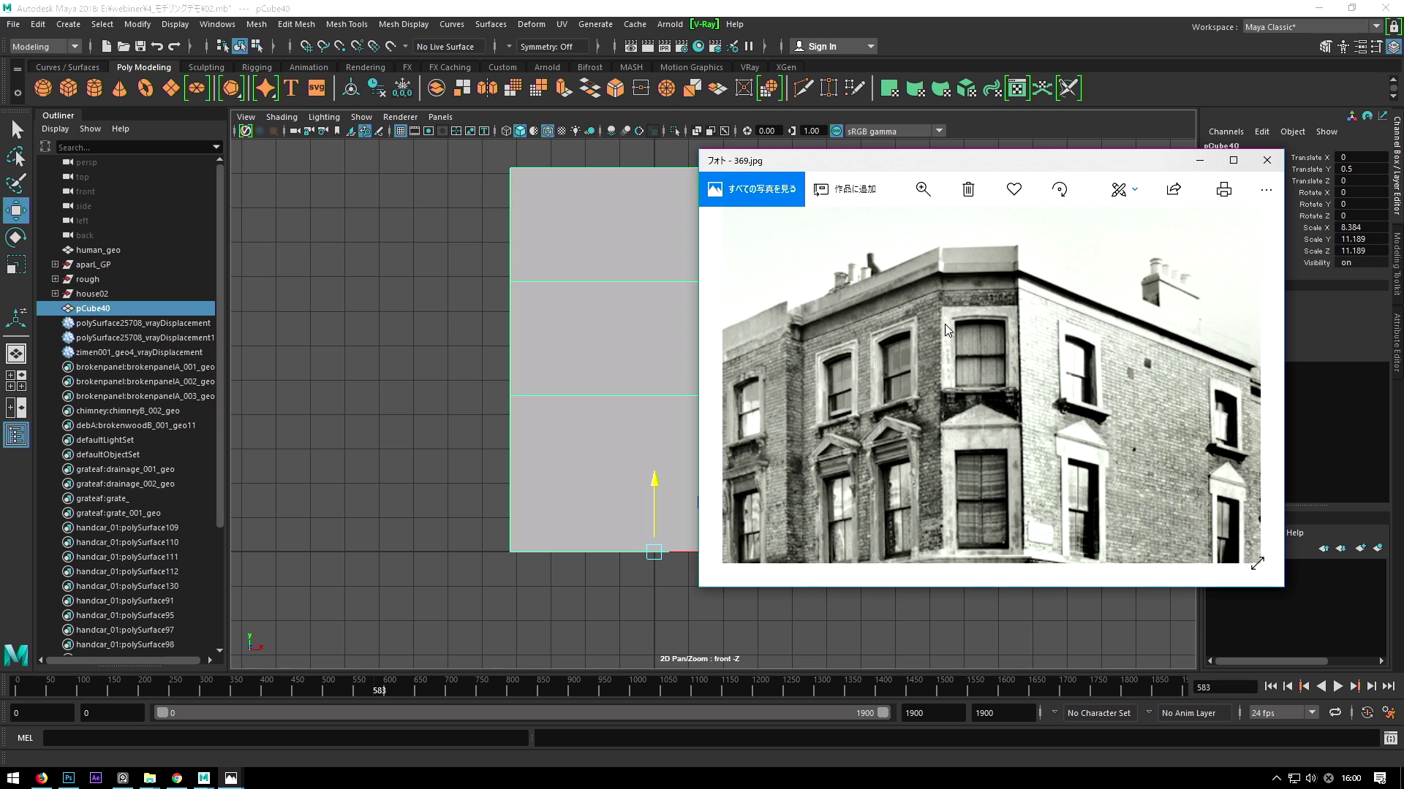
pyautogui.moveTo(947, 330); pyautogui.dragTo(949, 303)
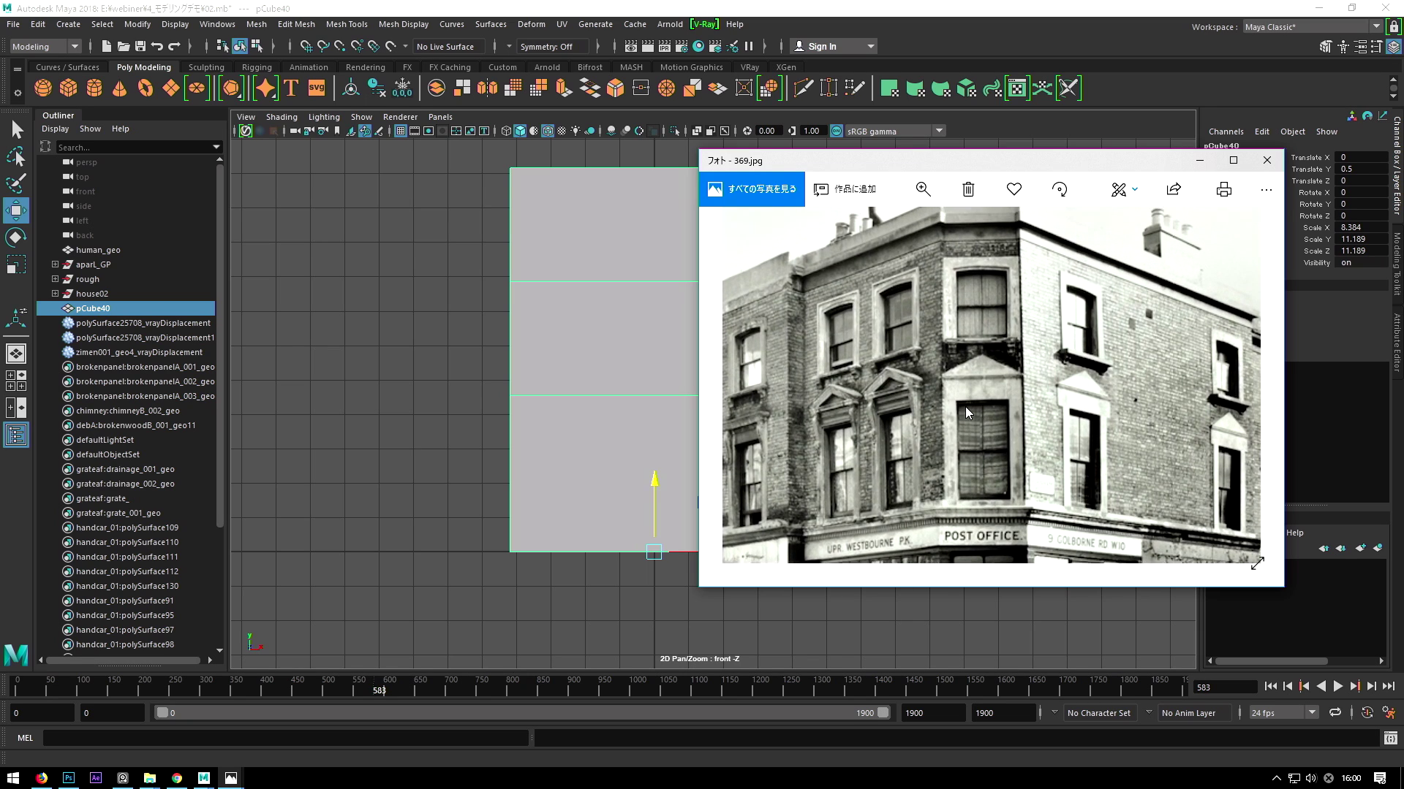
# Zoom in and out repeatedly to study the facade details in 369.jpg.
pyautogui.scroll(-2, 967, 411)
pyautogui.scroll(2, 961, 380)
pyautogui.scroll(1, 934, 292)
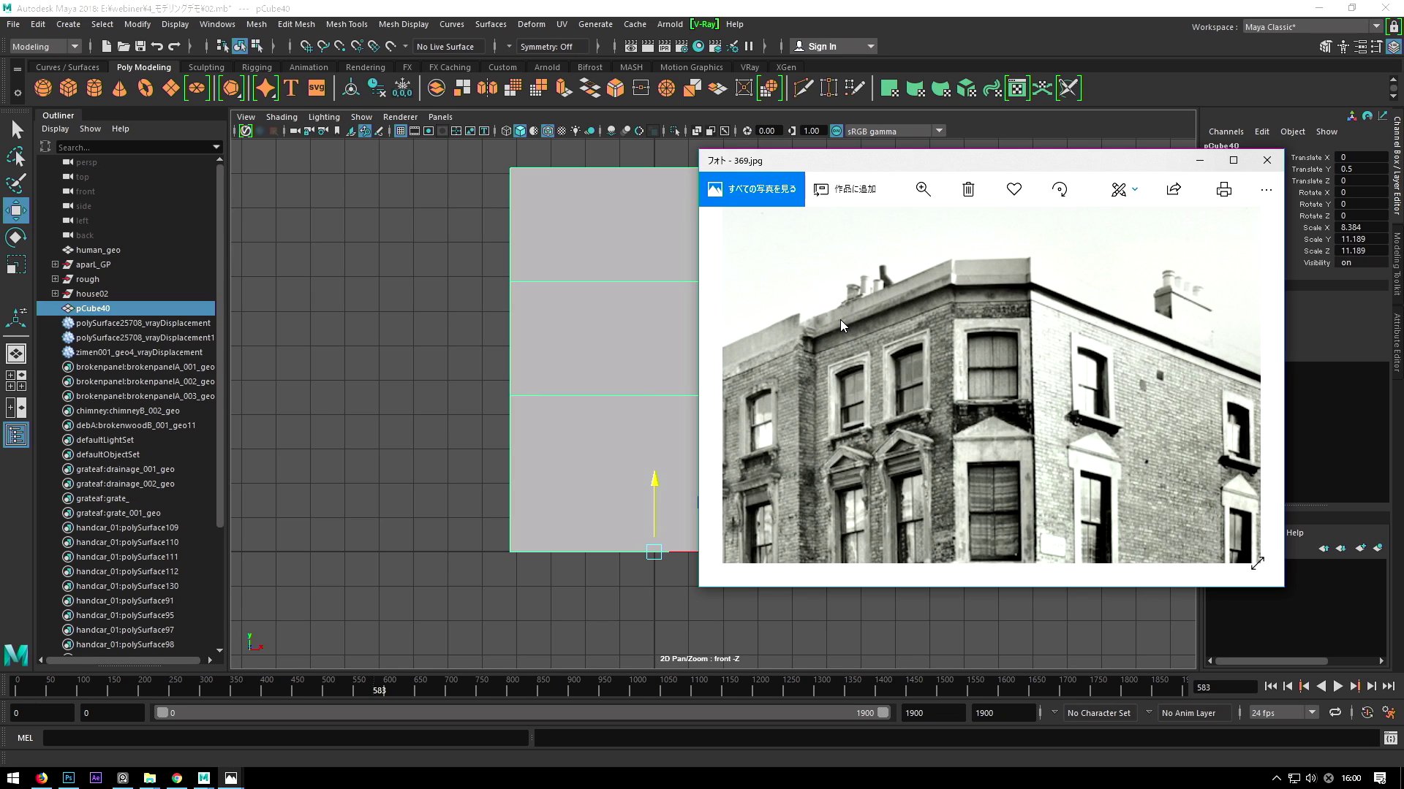
pyautogui.scroll(2, 998, 375)
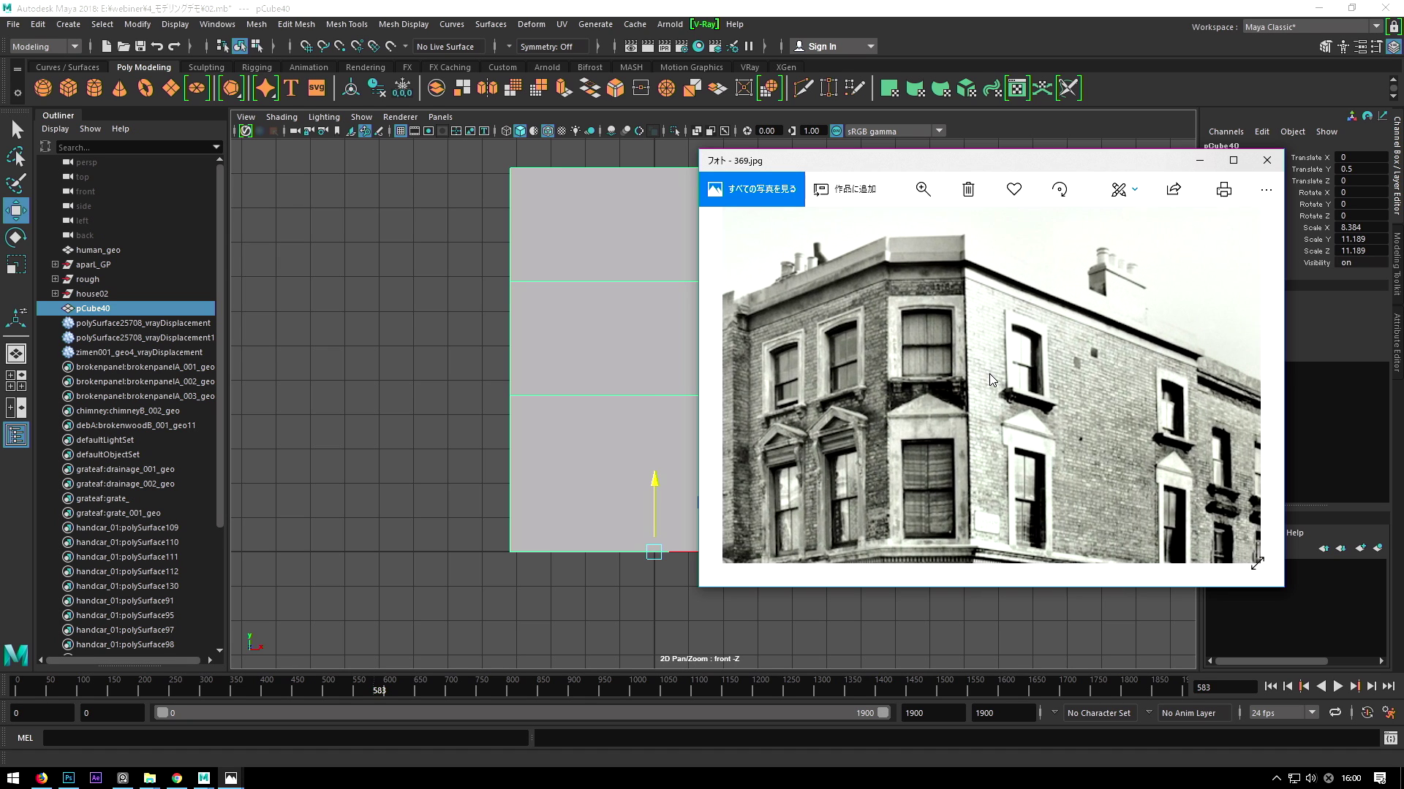
pyautogui.scroll(-2, 1012, 385)
pyautogui.scroll(-2, 973, 389)
pyautogui.scroll(2, 884, 279)
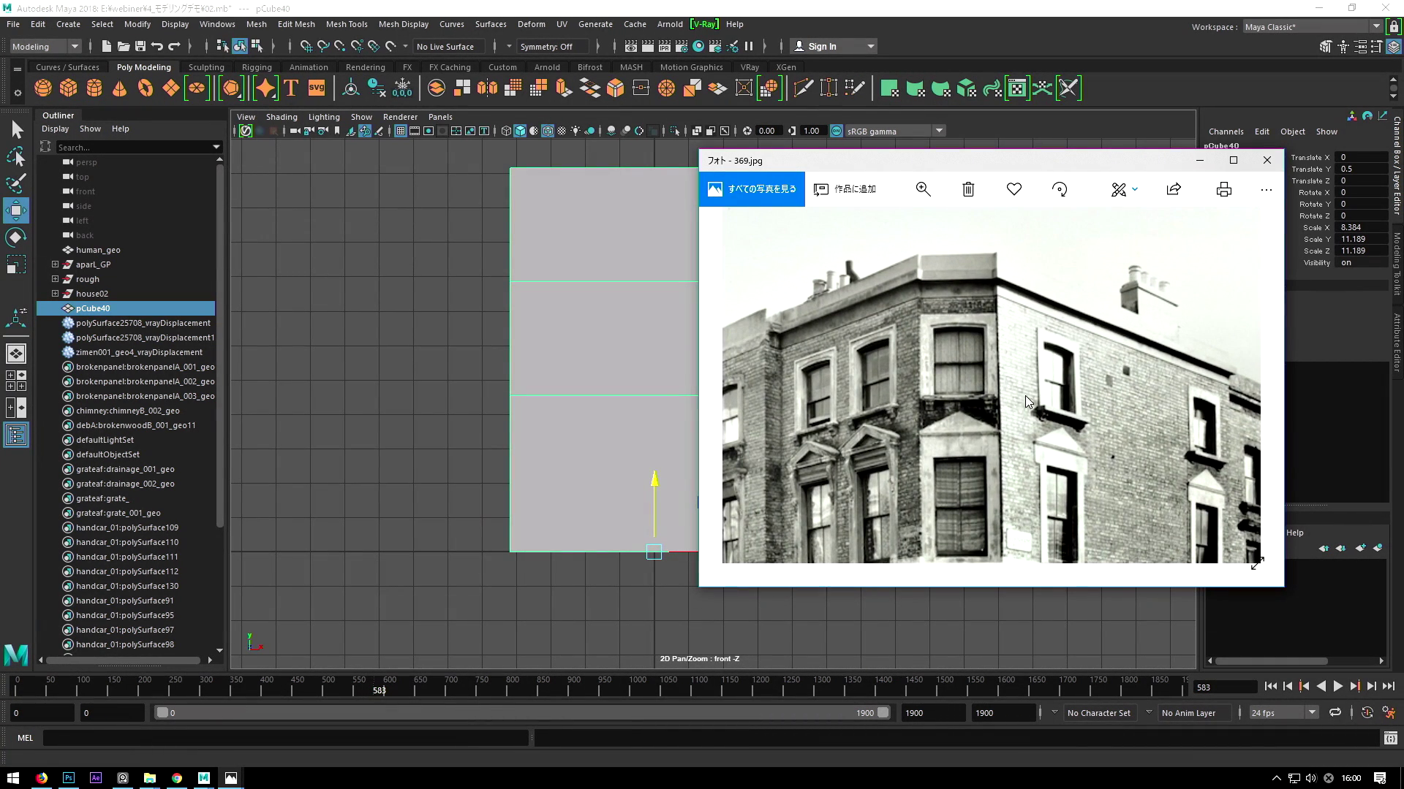
pyautogui.scroll(-2, 923, 454)
pyautogui.scroll(-1, 934, 453)
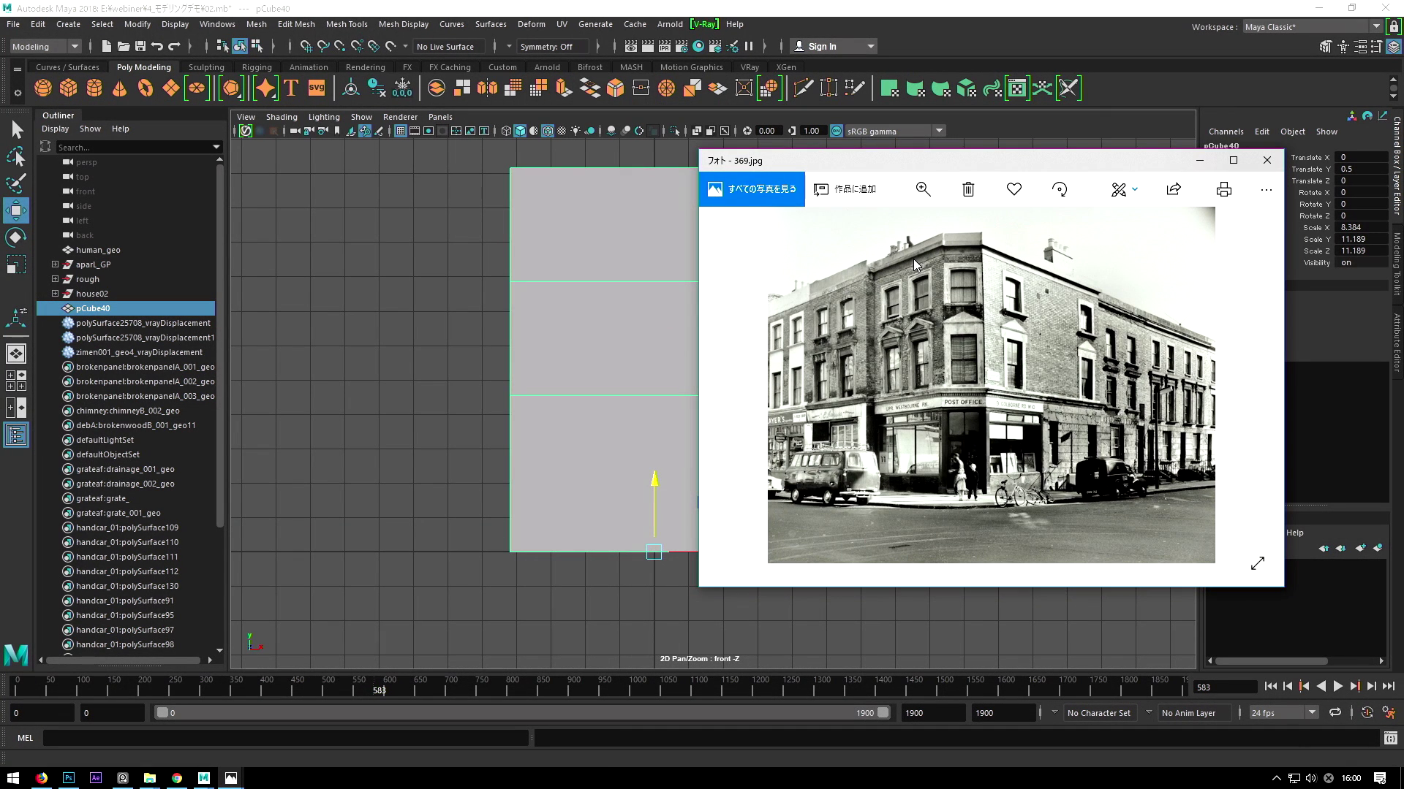
pyautogui.scroll(2, 910, 307)
pyautogui.scroll(1, 877, 341)
pyautogui.scroll(1, 863, 340)
pyautogui.scroll(1, 951, 347)
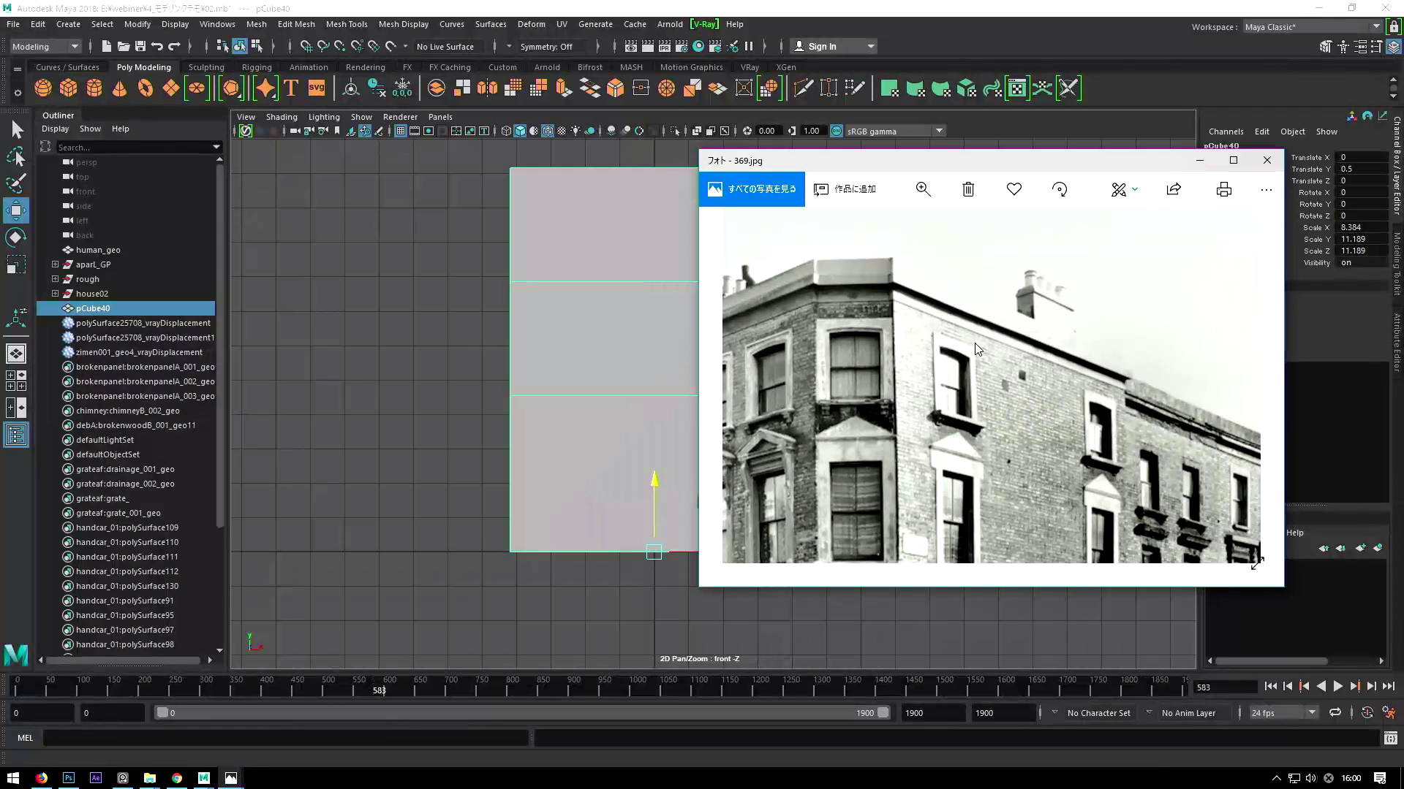
pyautogui.scroll(-1, 951, 340)
pyautogui.scroll(-2, 943, 328)
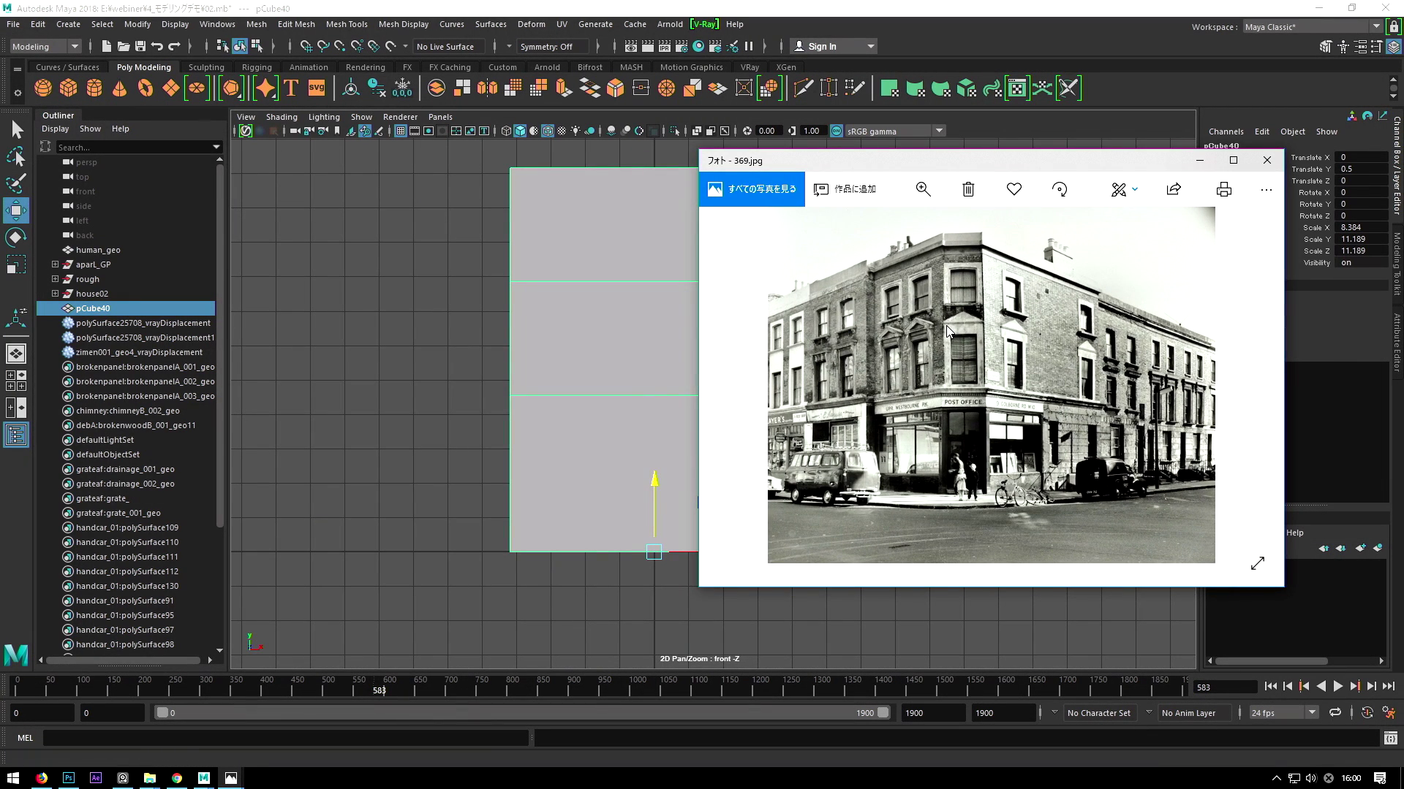
pyautogui.scroll(2, 987, 404)
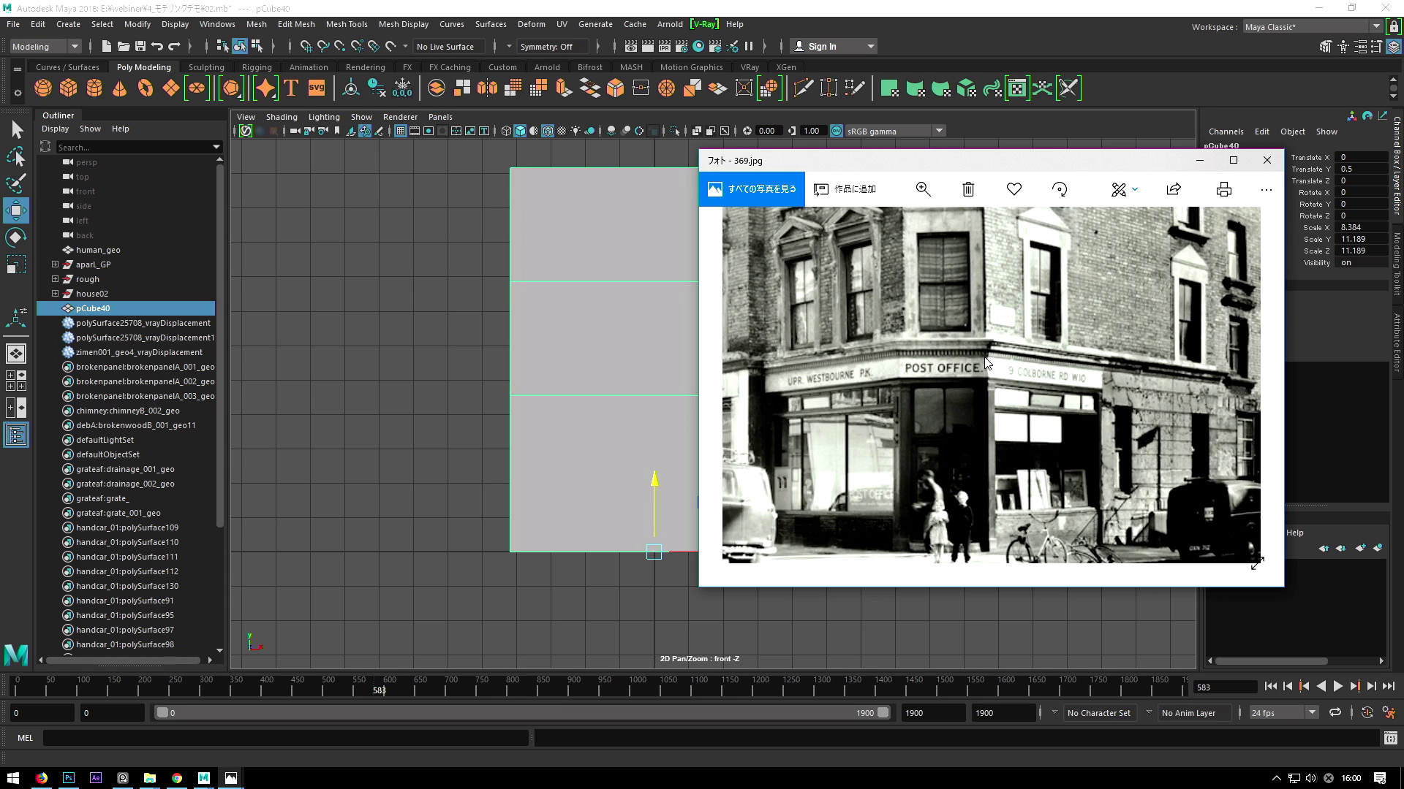
# Inspect the upper-left facade and POST OFFICE sign, then zoom out and put Photos away.
pyautogui.moveTo(986, 305)
pyautogui.mouseDown()
pyautogui.moveTo(867, 366)
pyautogui.moveTo(946, 358)
pyautogui.mouseUp()
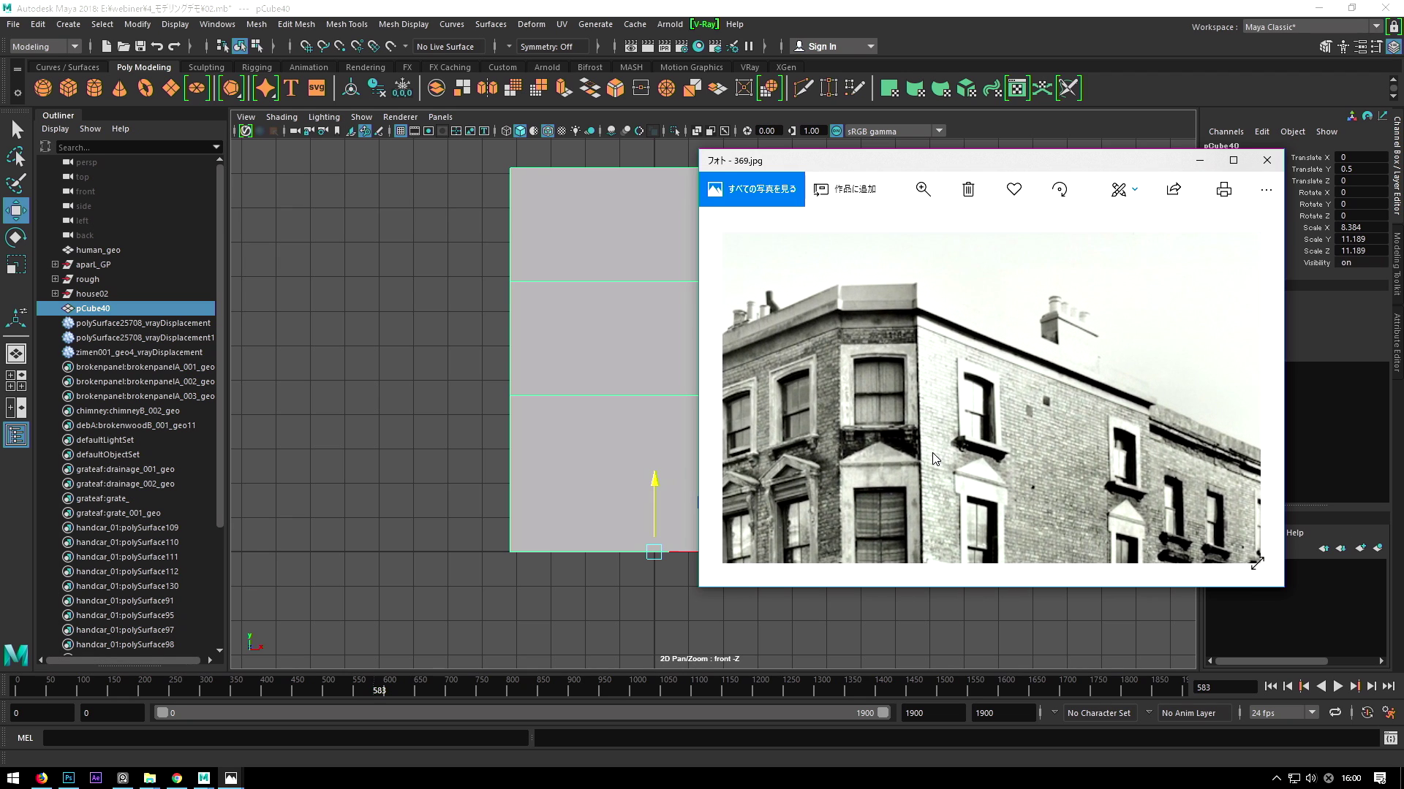
pyautogui.scroll(-3, 957, 361)
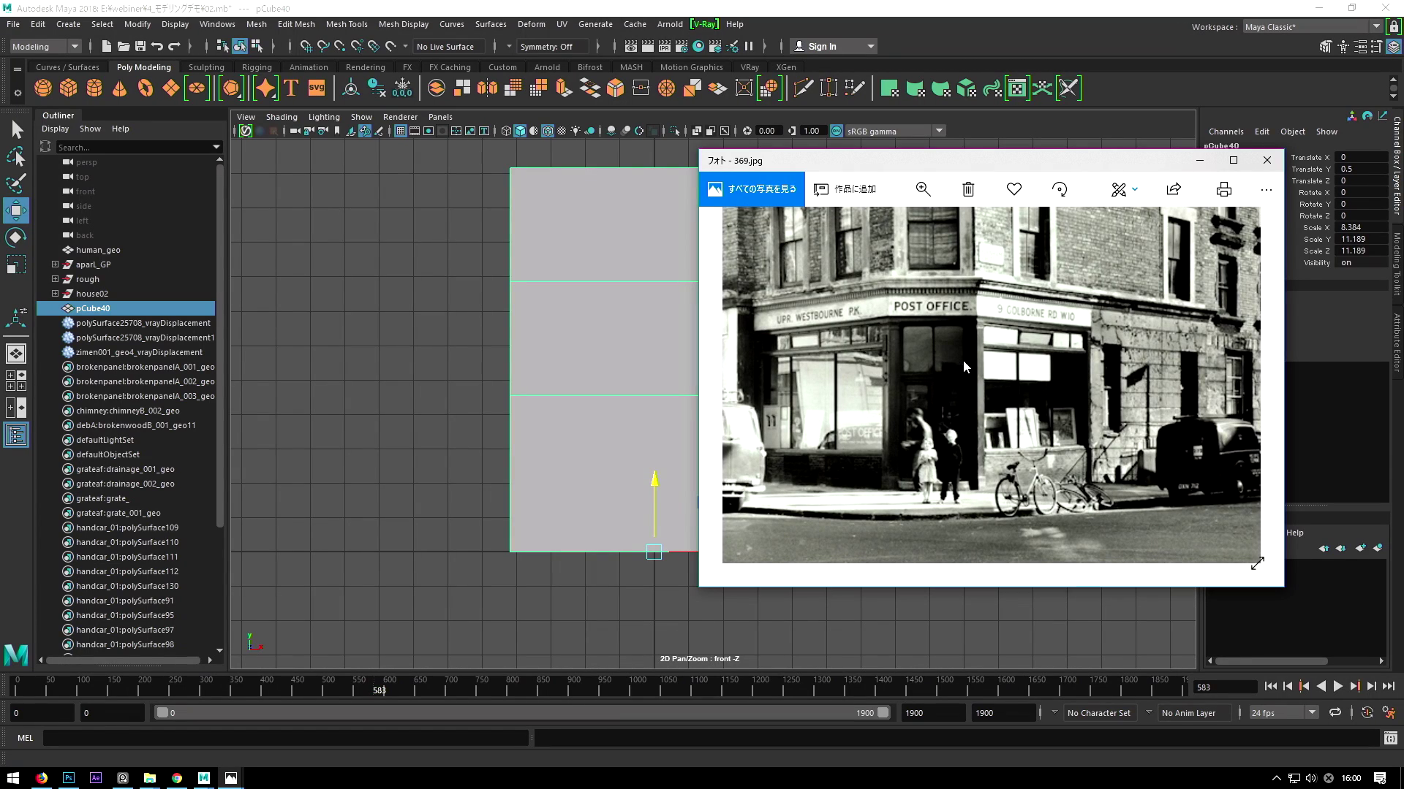
pyautogui.scroll(3, 963, 360)
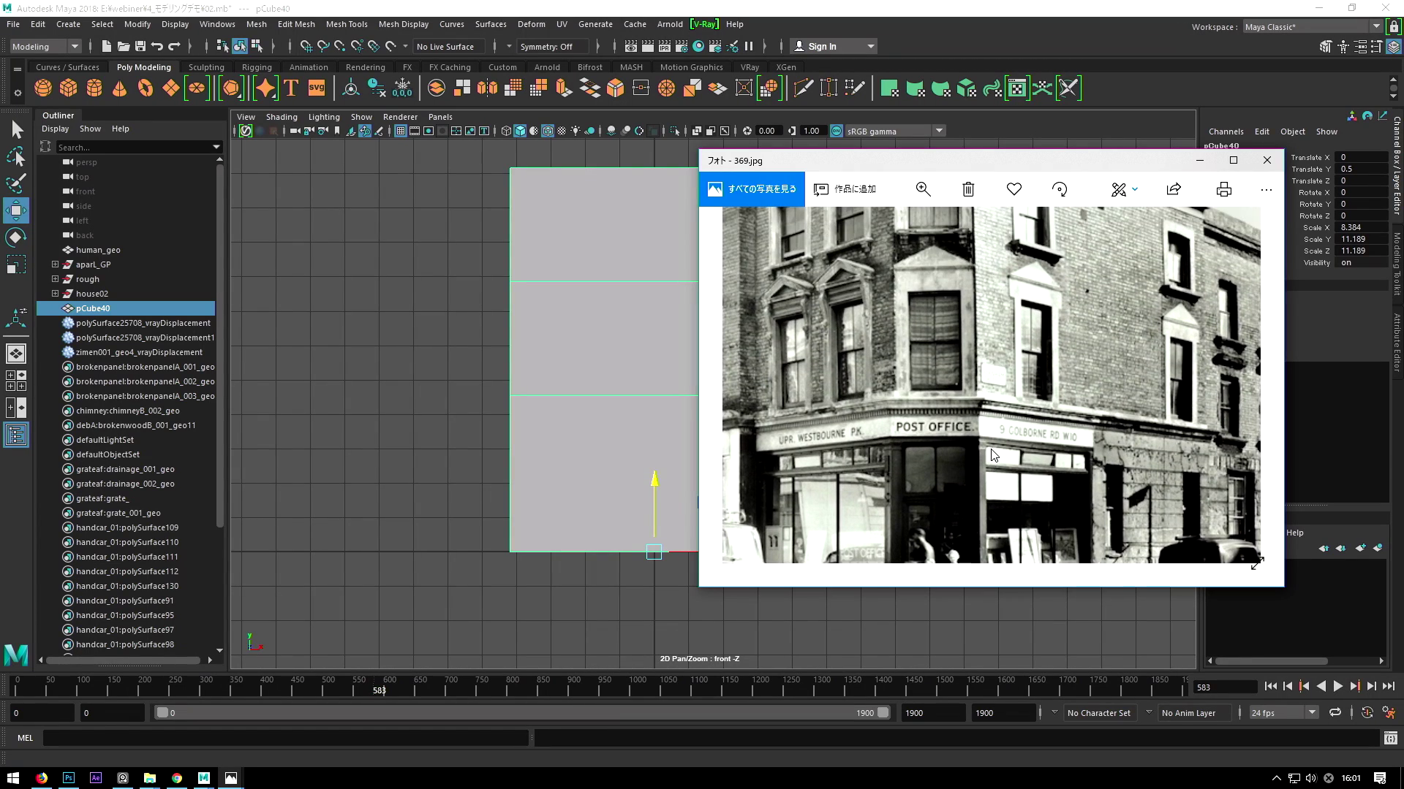
pyautogui.scroll(-2, 958, 376)
pyautogui.scroll(3, 951, 367)
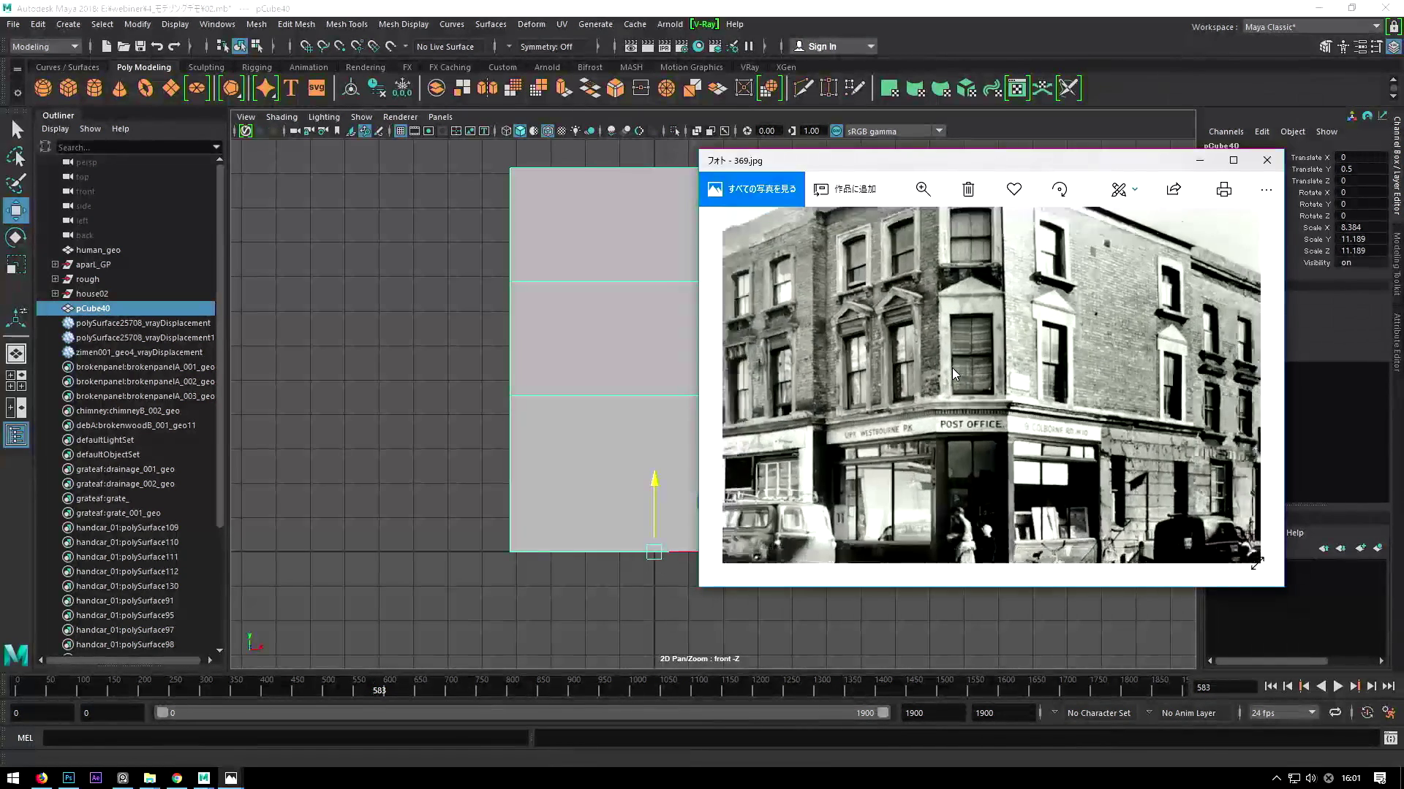
pyautogui.moveTo(954, 437)
pyautogui.mouseDown()
pyautogui.moveTo(958, 389)
pyautogui.moveTo(933, 413)
pyautogui.moveTo(933, 524)
pyautogui.moveTo(923, 385)
pyautogui.mouseUp()
pyautogui.scroll(-2, 924, 391)
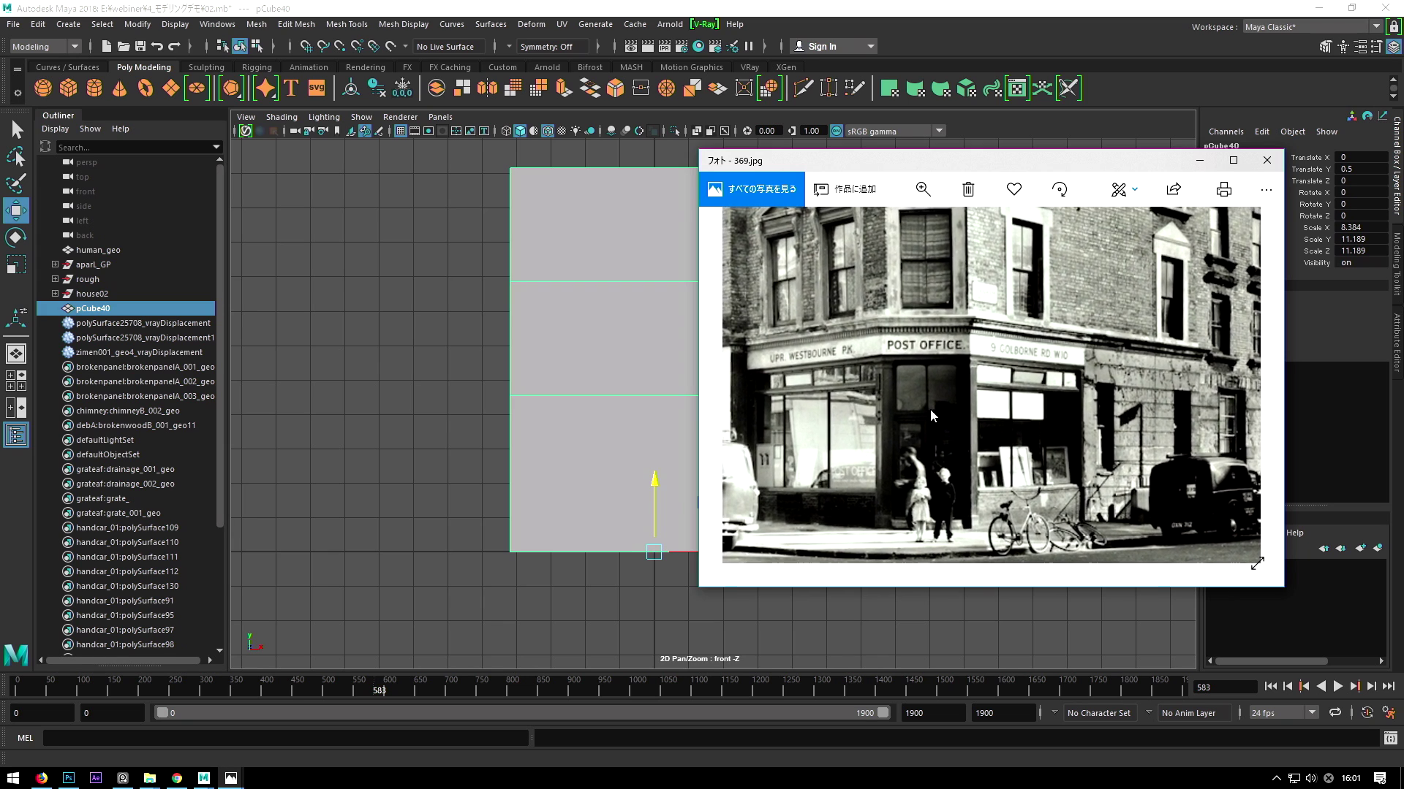
pyautogui.scroll(-1, 931, 412)
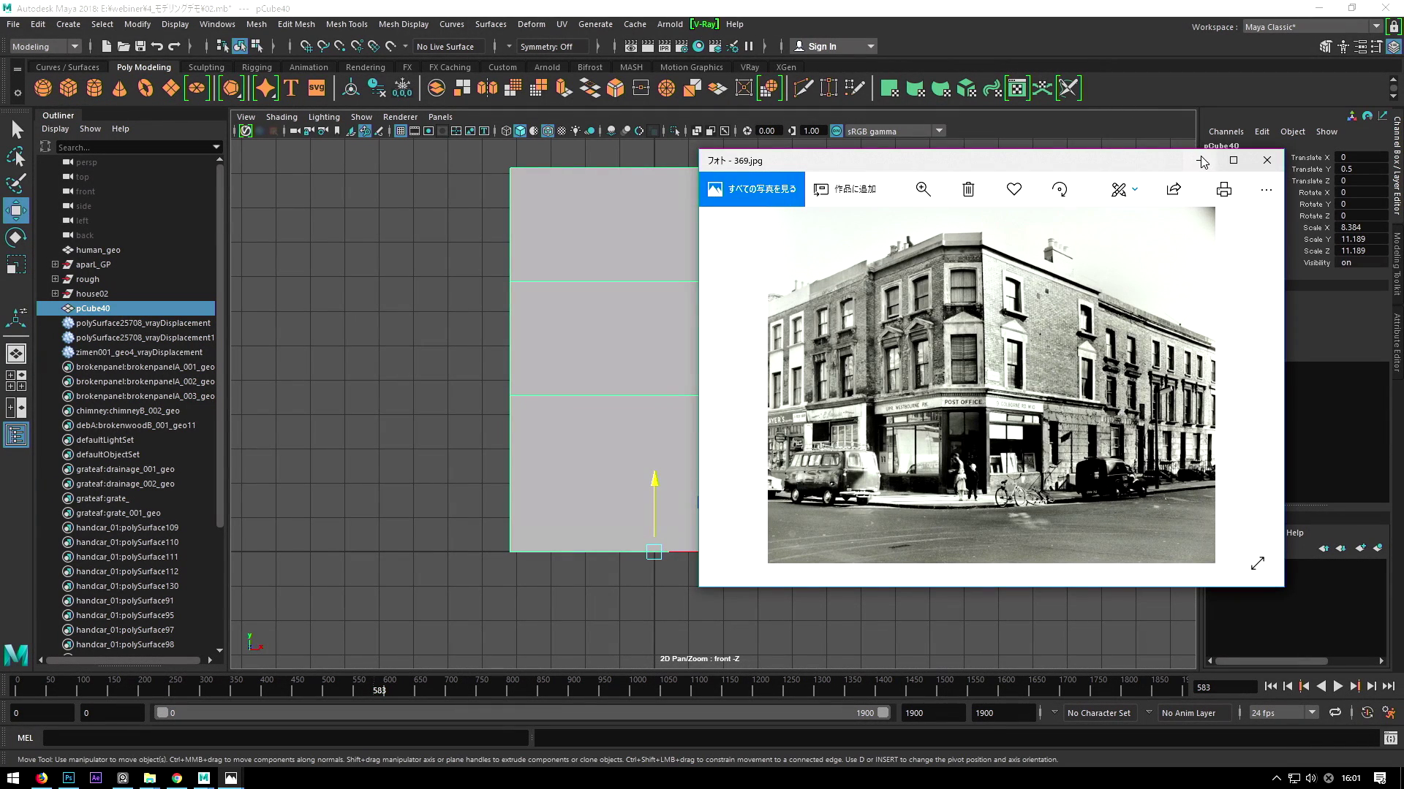
pyautogui.click(1203, 163)
# Switch to the perspective camera and select the block's top face.
pyautogui.press('space')
pyautogui.moveTo(709, 336)
pyautogui.mouseDown()
pyautogui.moveTo(739, 287)
pyautogui.moveTo(667, 347)
pyautogui.mouseUp()
pyautogui.keyDown('alt'); pyautogui.moveTo(668, 348); pyautogui.dragTo(676, 374, button='middle'); pyautogui.keyUp('alt')
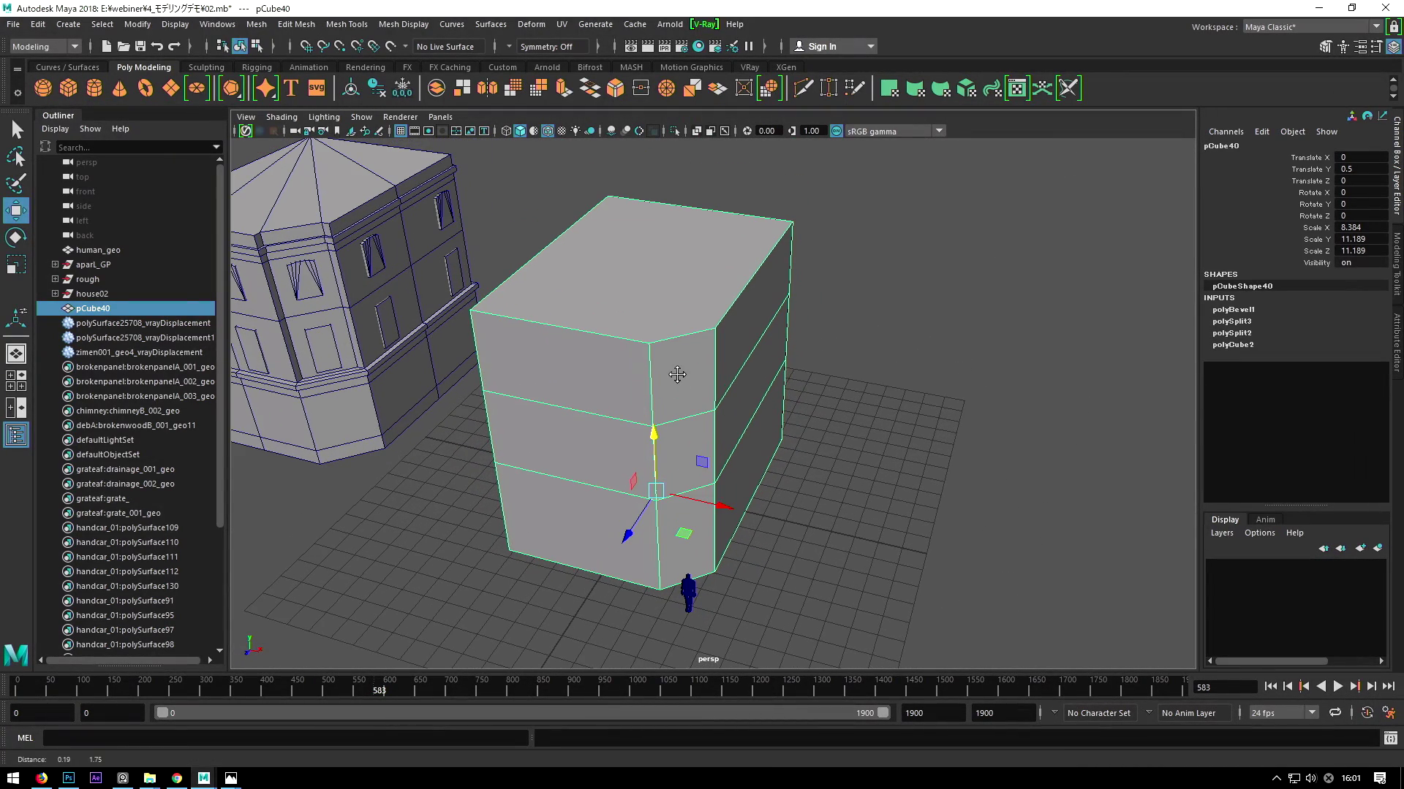
pyautogui.press('F11')
pyautogui.click(665, 274)
pyautogui.scroll(3, 707, 345)
pyautogui.moveTo(707, 345)
pyautogui.keyDown('alt'); pyautogui.mouseDown()
pyautogui.moveTo(673, 307)
pyautogui.moveTo(708, 278)
pyautogui.moveTo(687, 292)
pyautogui.mouseUp(); pyautogui.keyUp('alt')
pyautogui.keyDown('alt'); pyautogui.moveTo(564, 476); pyautogui.dragTo(672, 507, button='right'); pyautogui.keyUp('alt')
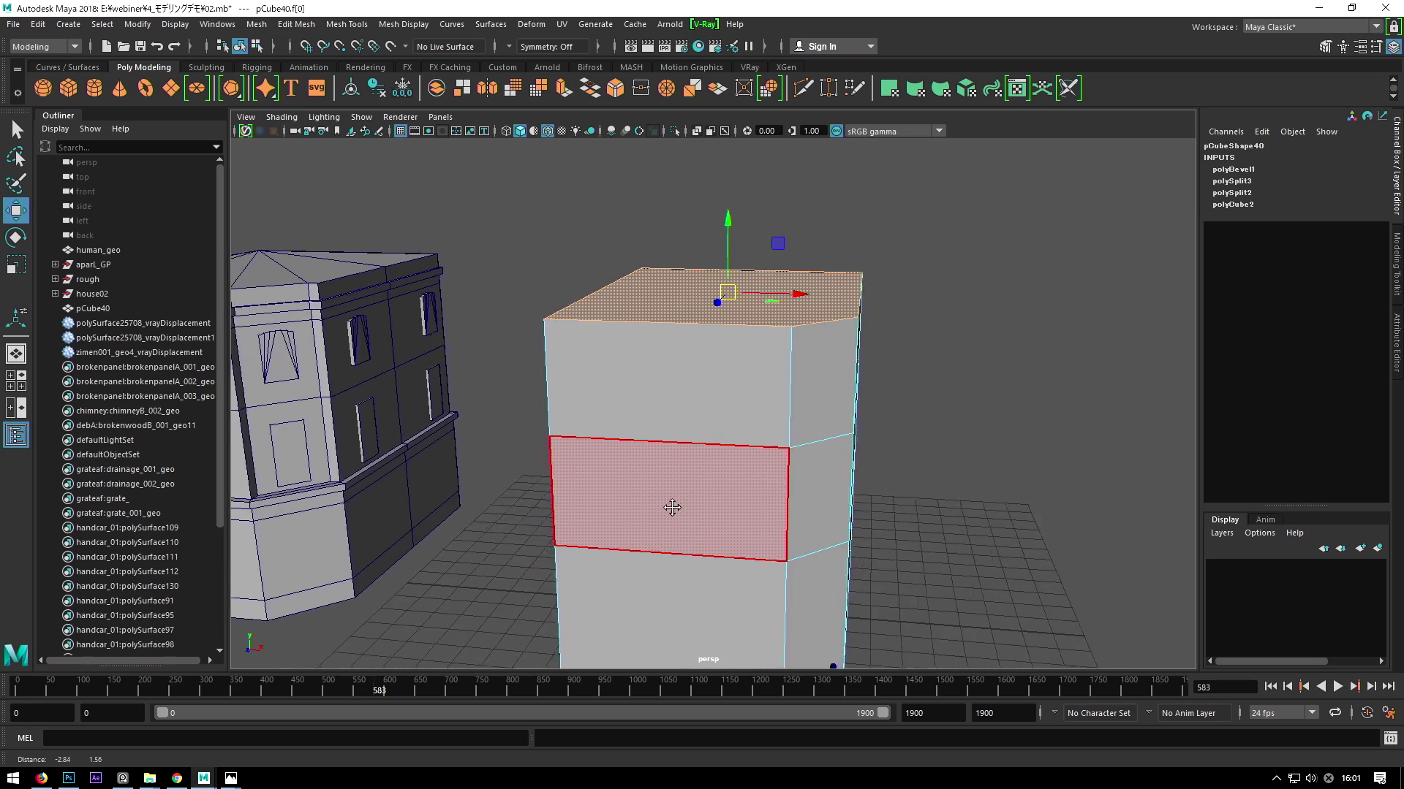
pyautogui.keyDown('alt'); pyautogui.moveTo(672, 507); pyautogui.dragTo(708, 511, button='middle'); pyautogui.keyUp('alt')
pyautogui.moveTo(714, 516)
pyautogui.keyDown('alt'); pyautogui.mouseDown()
pyautogui.moveTo(730, 511)
pyautogui.moveTo(657, 520)
pyautogui.mouseUp(); pyautogui.keyUp('alt')
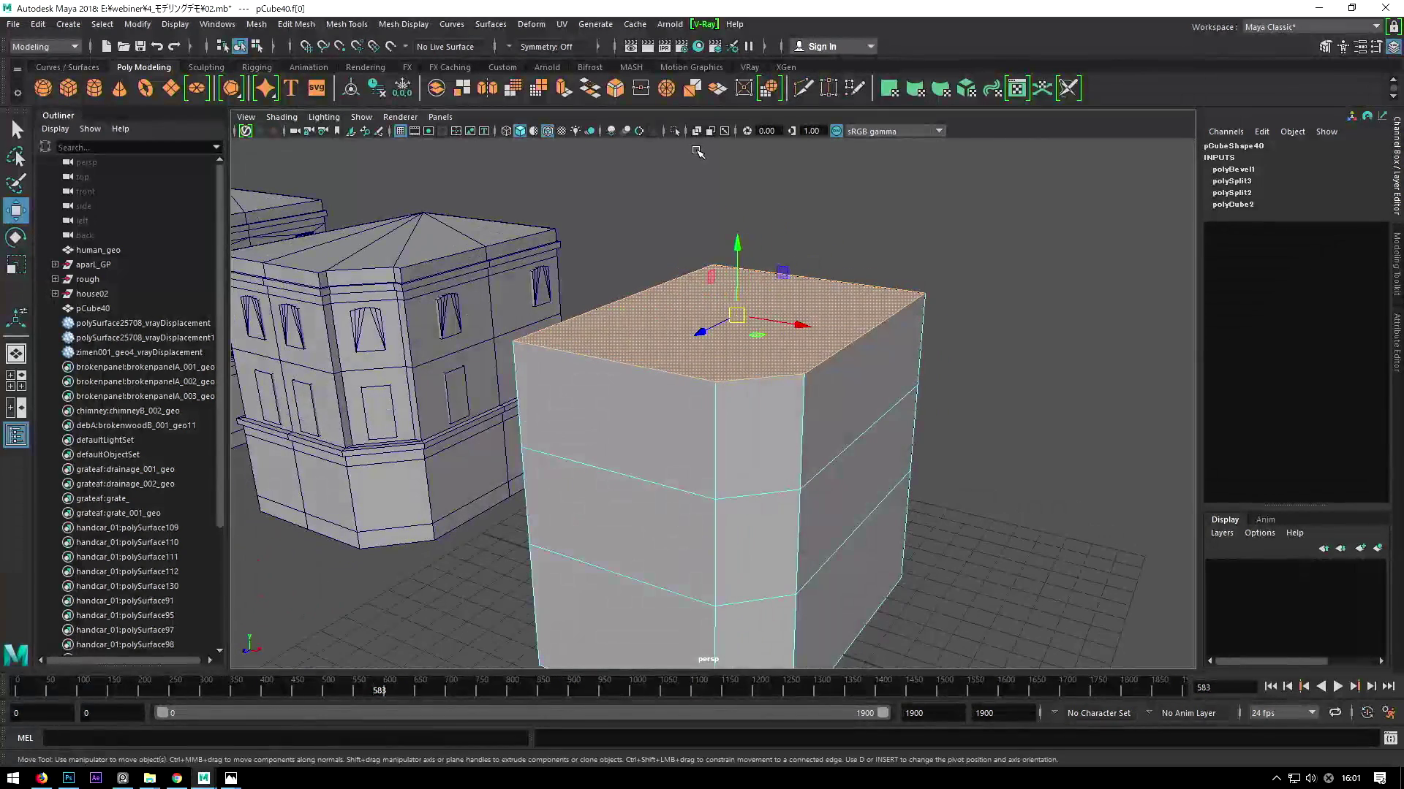
# Triangulate the block's selected top face.
pyautogui.click(509, 71)
pyautogui.keyDown('alt'); pyautogui.moveTo(563, 307); pyautogui.dragTo(590, 317); pyautogui.keyUp('alt')
pyautogui.press('space')
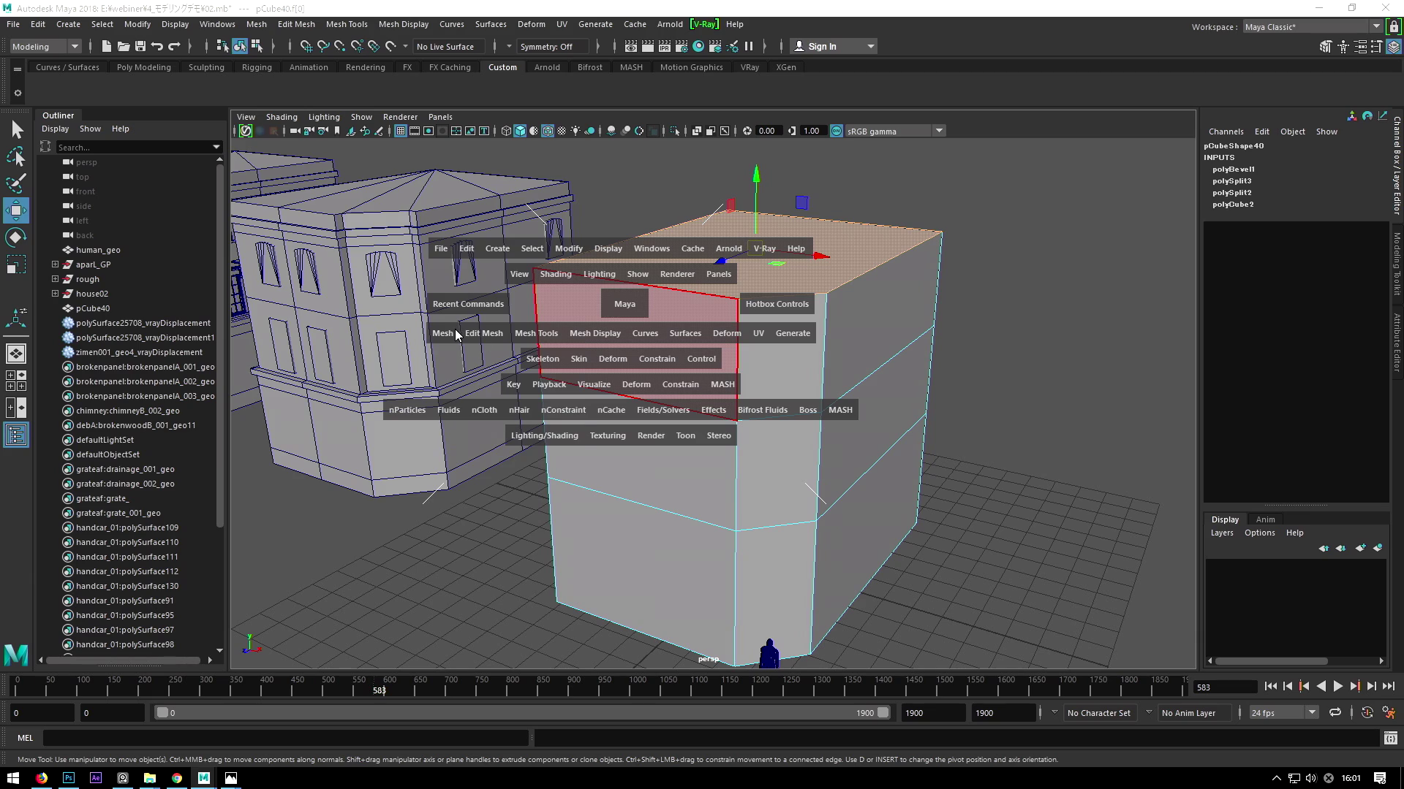
pyautogui.click(455, 335)
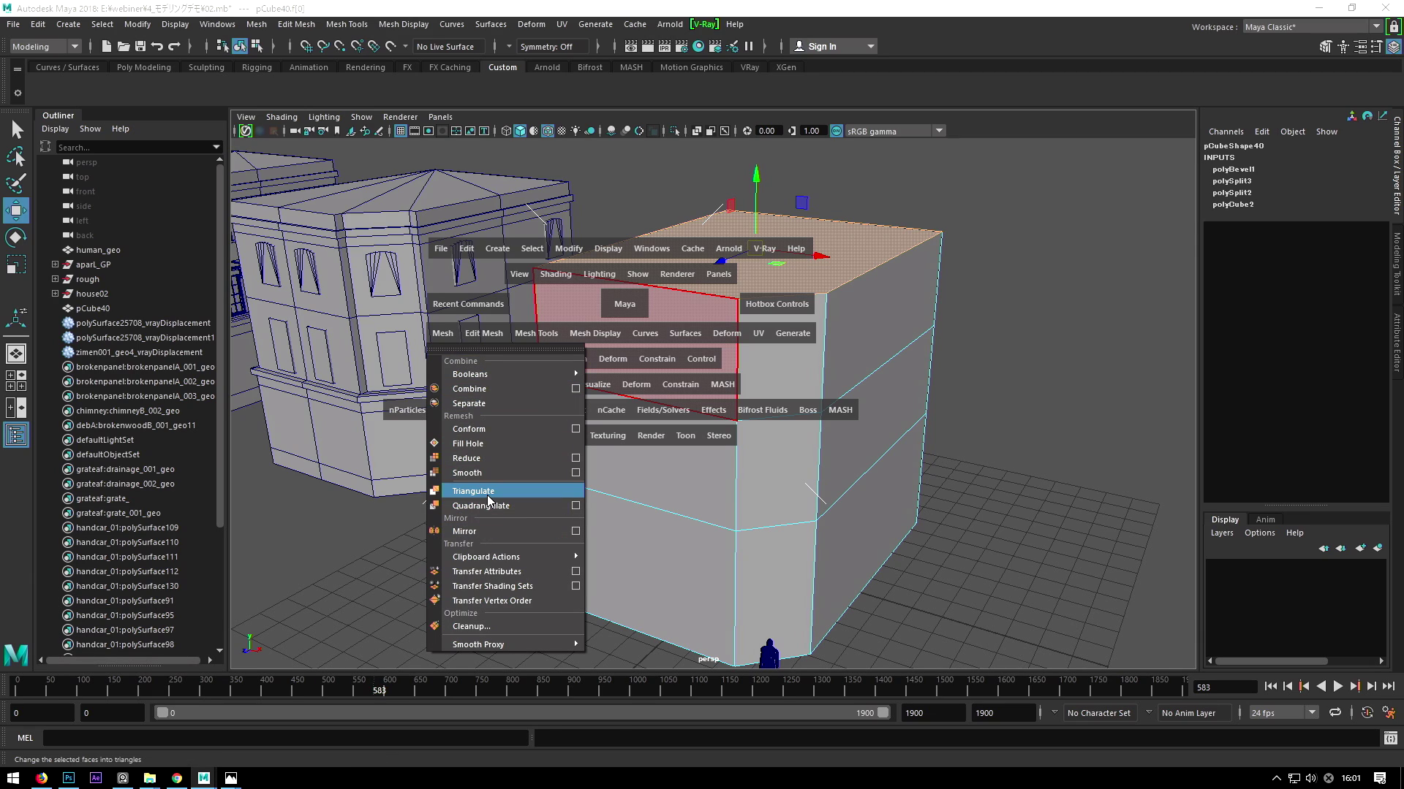
pyautogui.click(487, 494)
# Select the block's bottom face and delete it, undoing a trial triangulation first.
pyautogui.moveTo(714, 326)
pyautogui.keyDown('alt'); pyautogui.mouseDown()
pyautogui.moveTo(739, 377)
pyautogui.moveTo(695, 361)
pyautogui.moveTo(758, 361)
pyautogui.moveTo(794, 409)
pyautogui.mouseUp(); pyautogui.keyUp('alt')
pyautogui.press('F8')
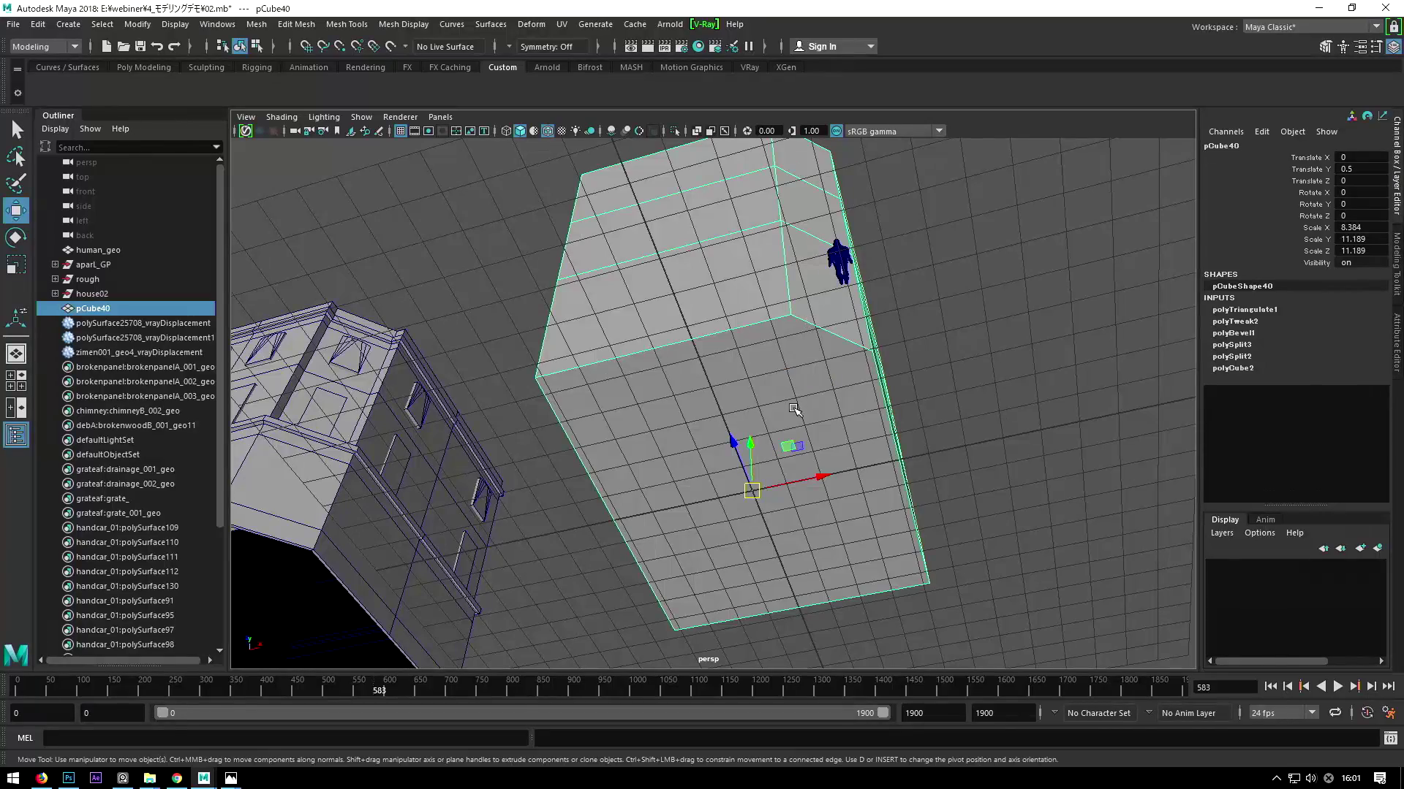
pyautogui.press('F11')
pyautogui.click(795, 409)
pyautogui.press('space')
pyautogui.click(475, 441)
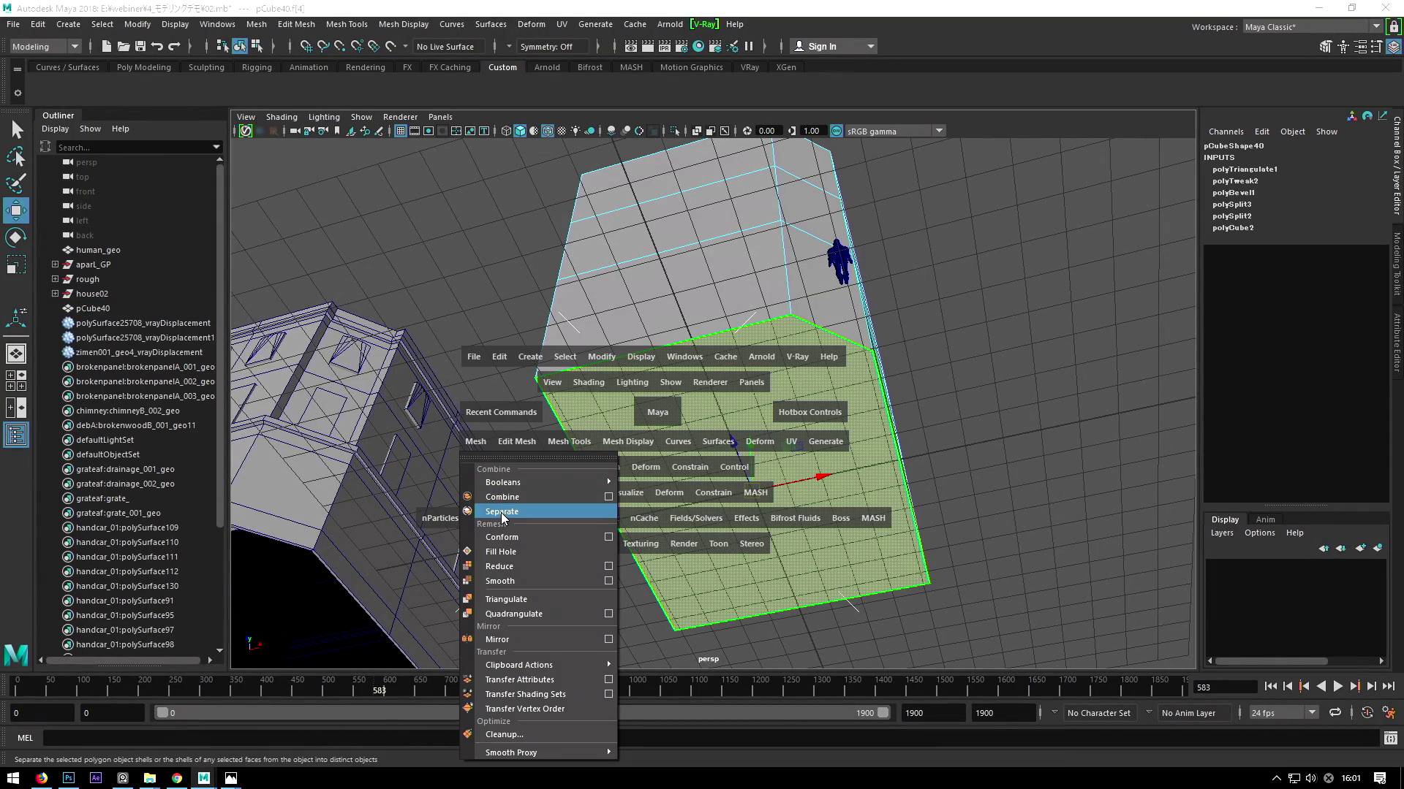
pyautogui.click(503, 599)
pyautogui.hotkey('ctrl', 'z')
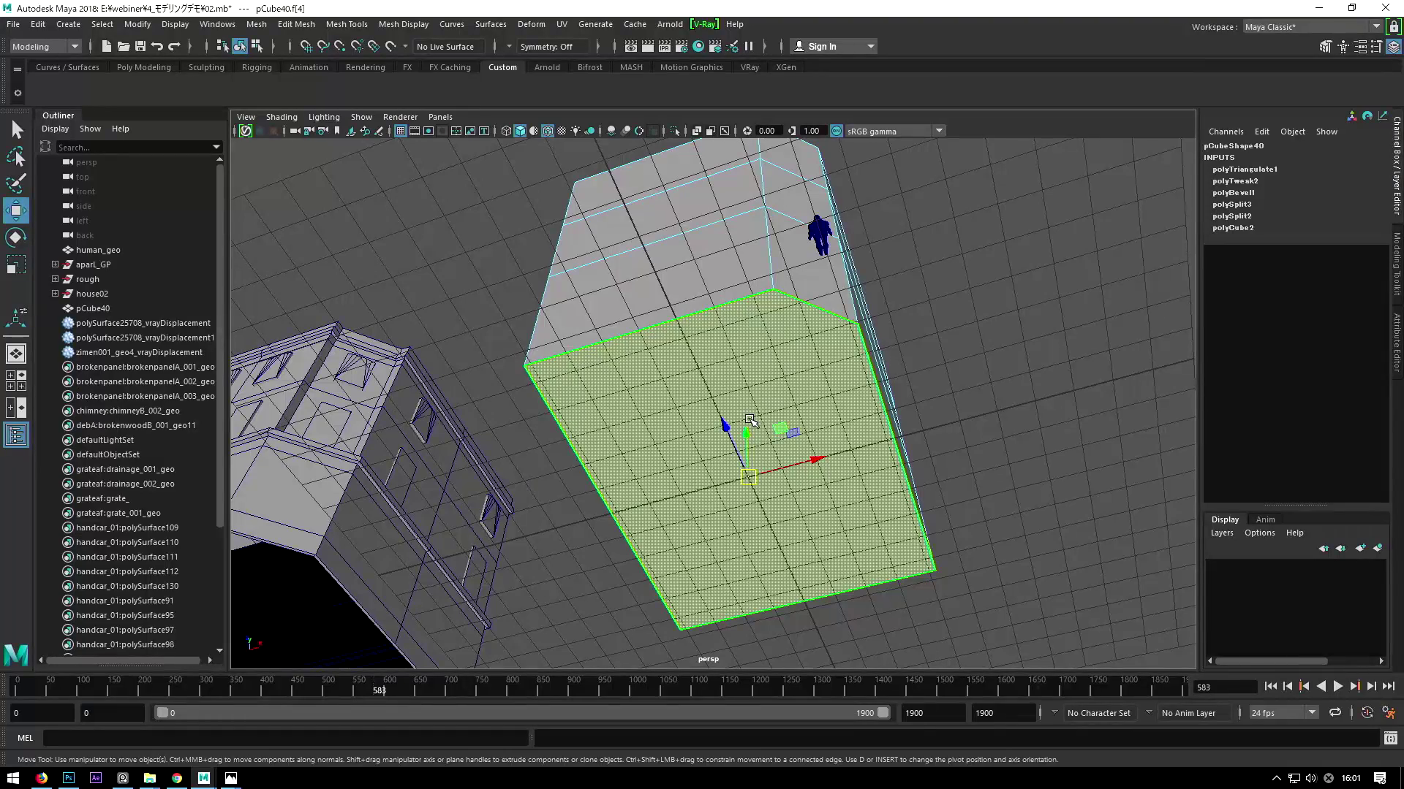
pyautogui.press('Delete')
# Return to object selection and view the open-based block from above.
pyautogui.moveTo(783, 353)
pyautogui.keyDown('alt'); pyautogui.mouseDown()
pyautogui.moveTo(740, 343)
pyautogui.moveTo(714, 406)
pyautogui.mouseUp(); pyautogui.keyUp('alt')
pyautogui.press('F8')
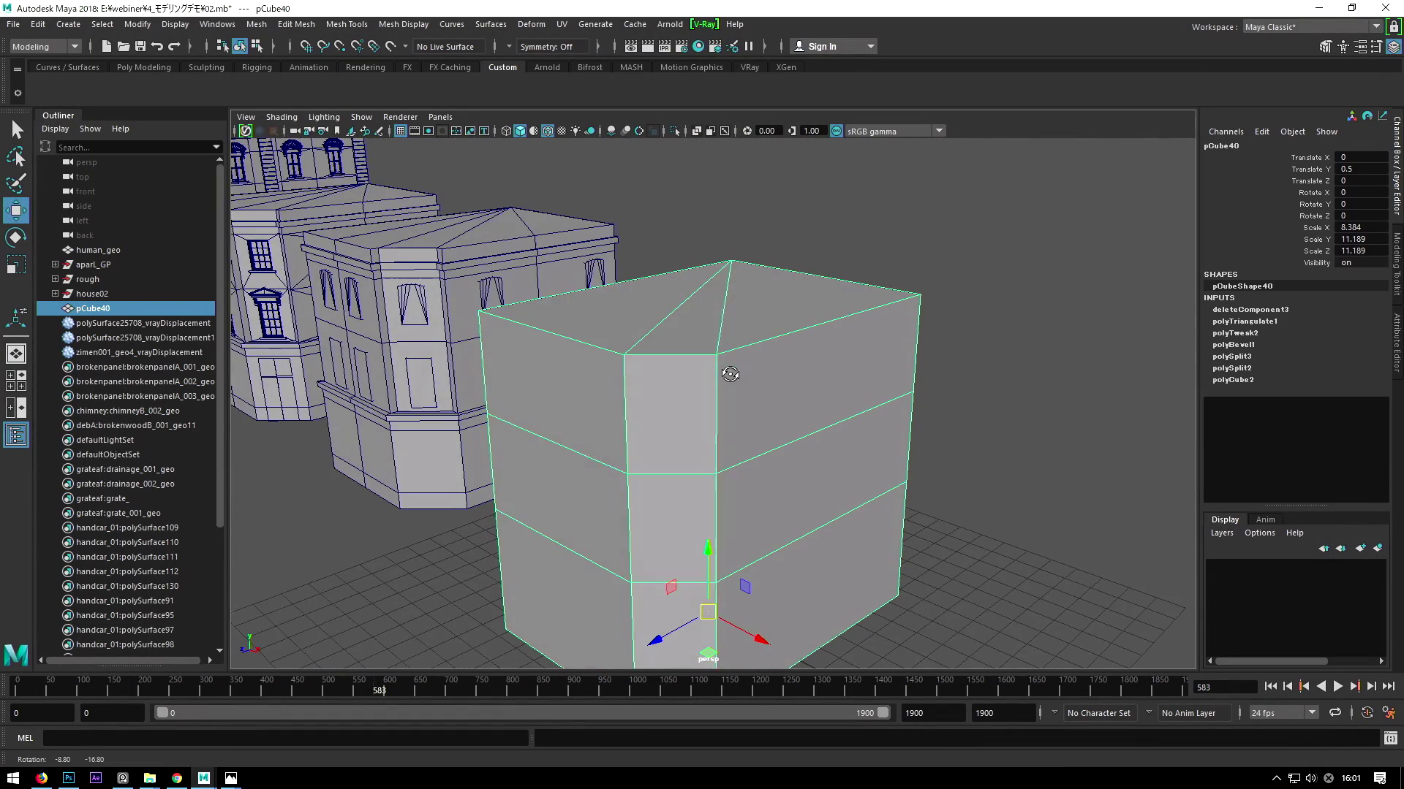
pyautogui.scroll(4, 728, 374)
pyautogui.scroll(1, 726, 370)
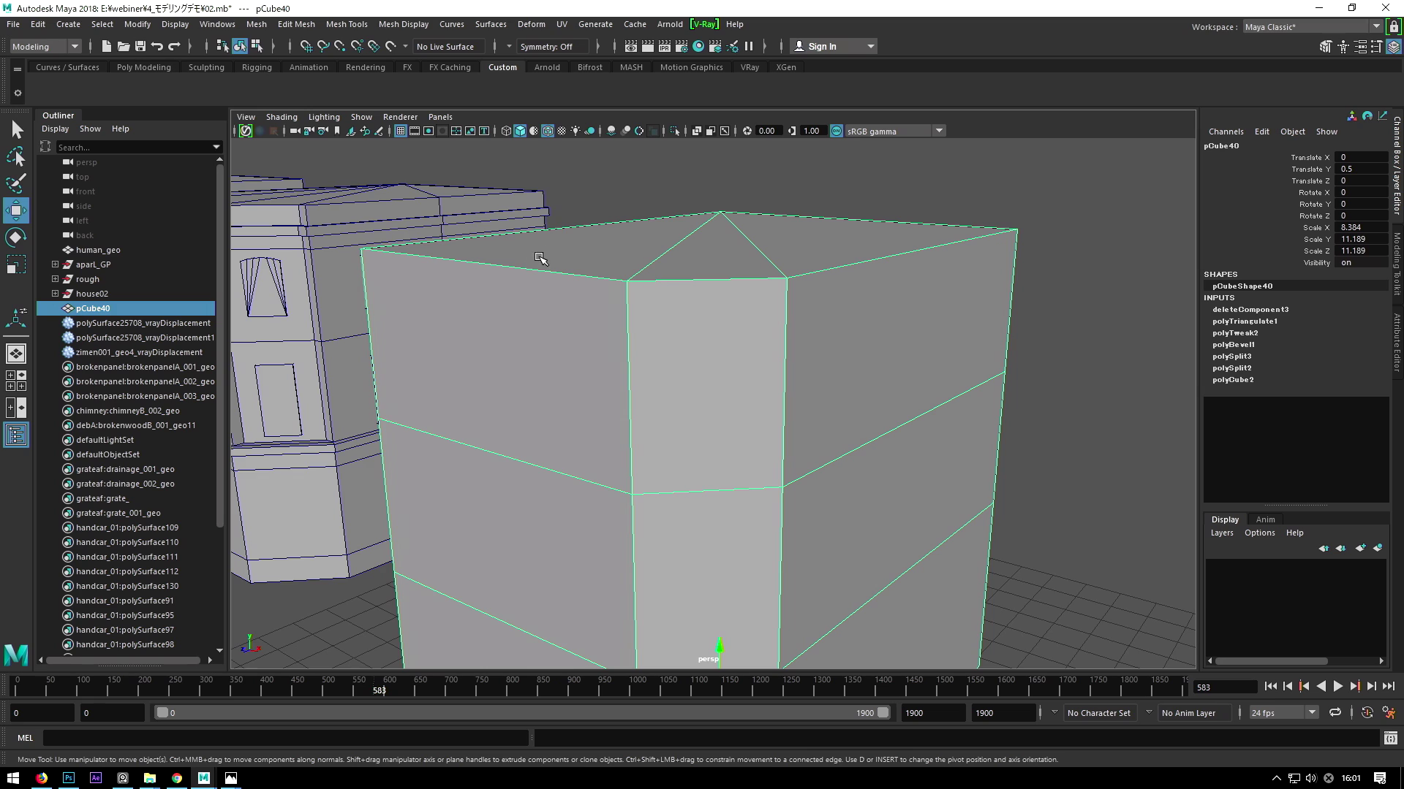
pyautogui.click(249, 26)
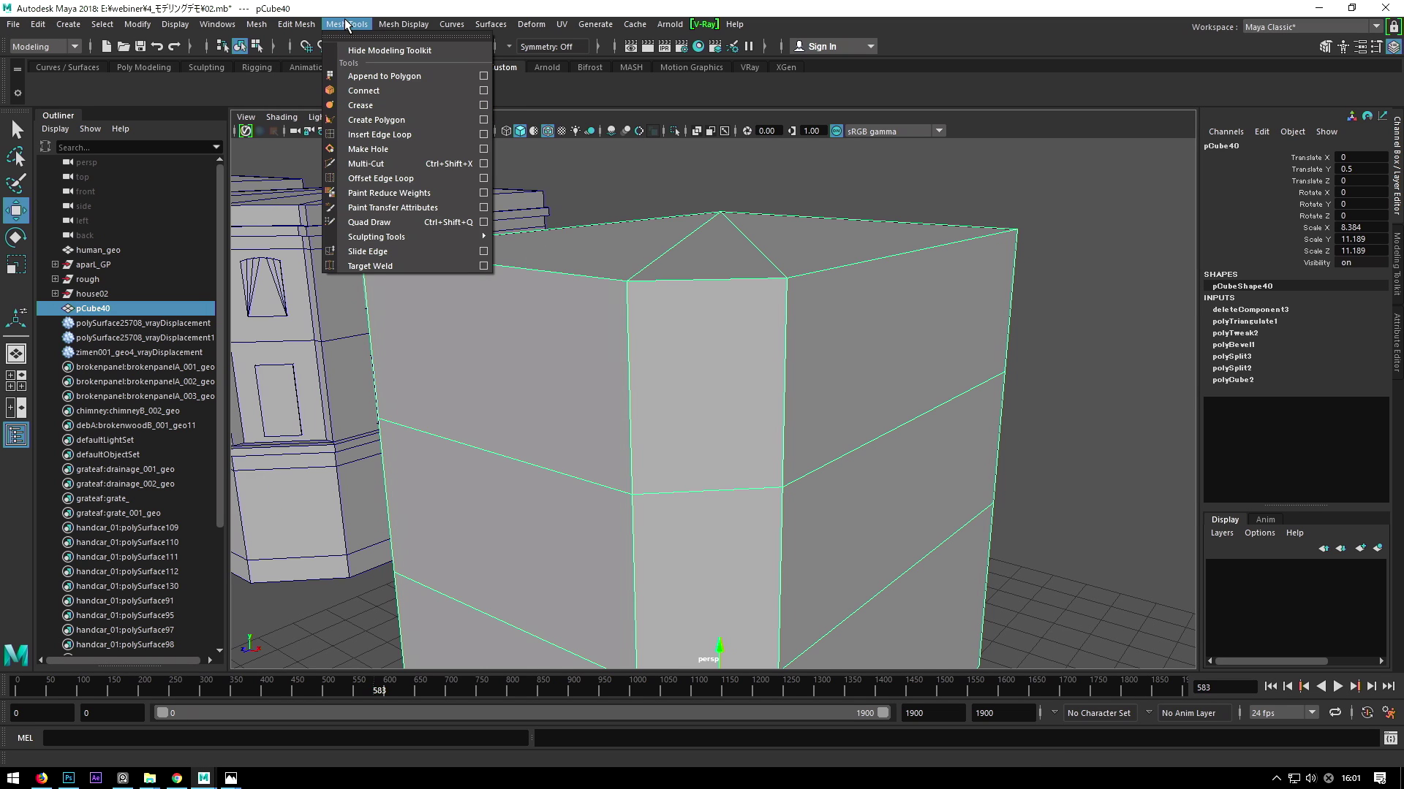
pyautogui.click(347, 27)
pyautogui.click(348, 26)
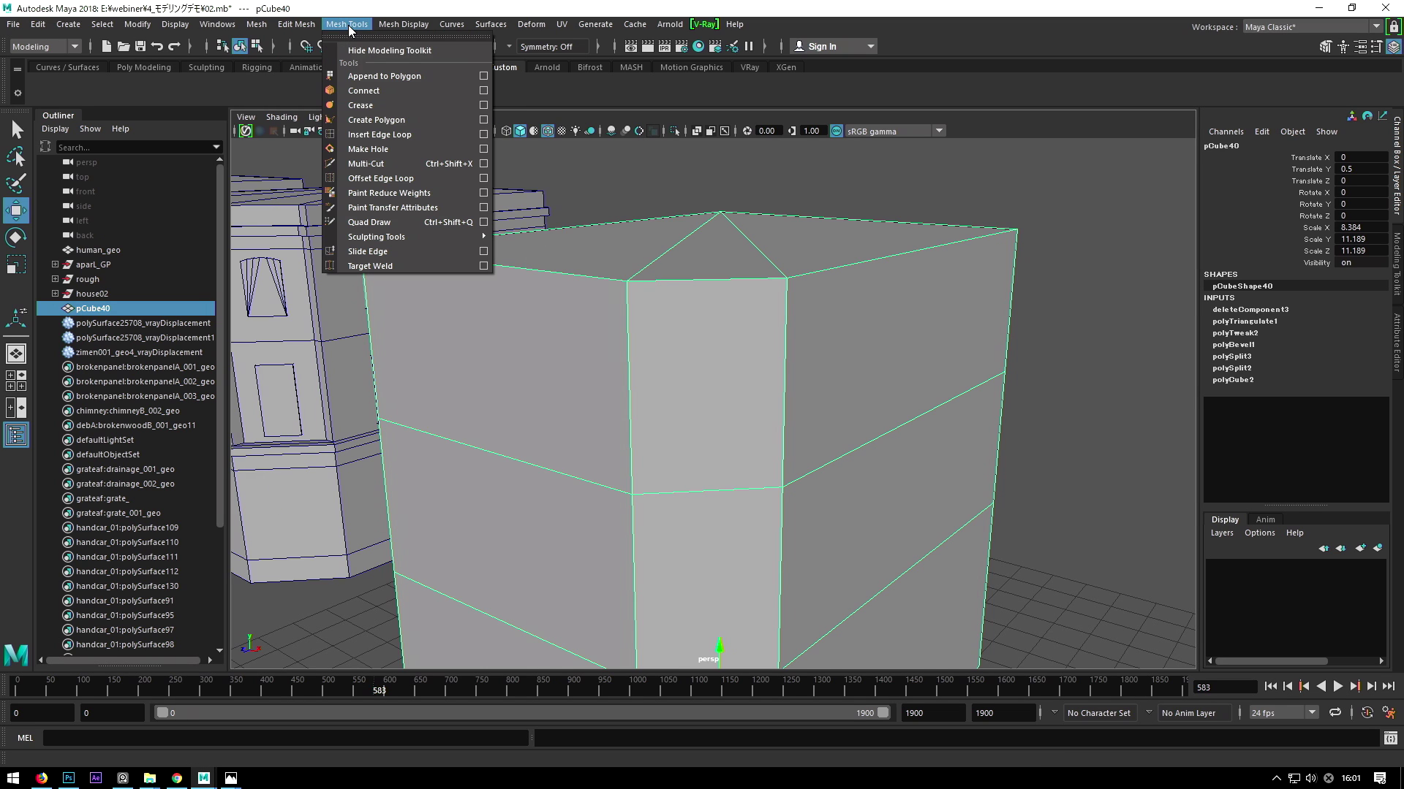
pyautogui.click(371, 136)
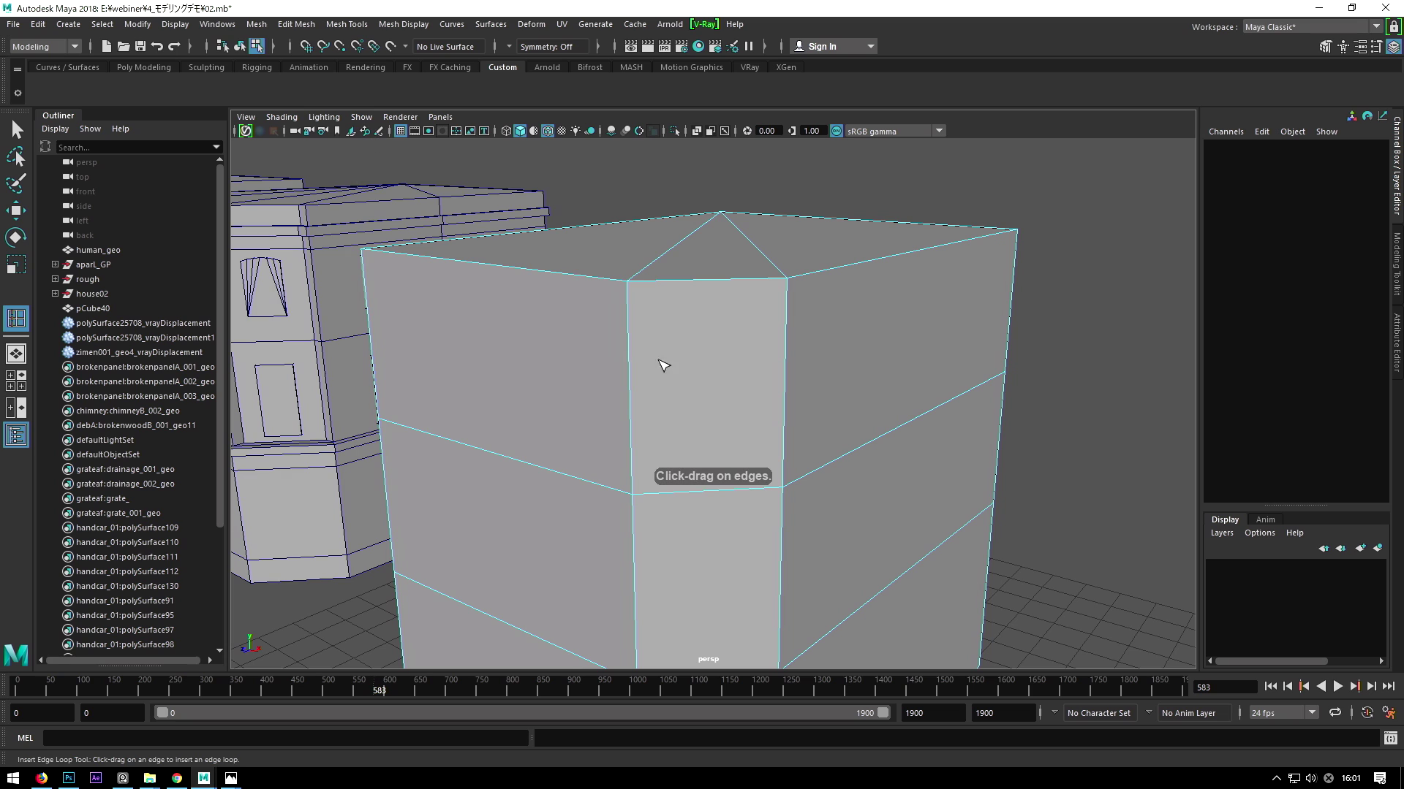
pyautogui.scroll(-3, 684, 380)
pyautogui.scroll(1, 804, 367)
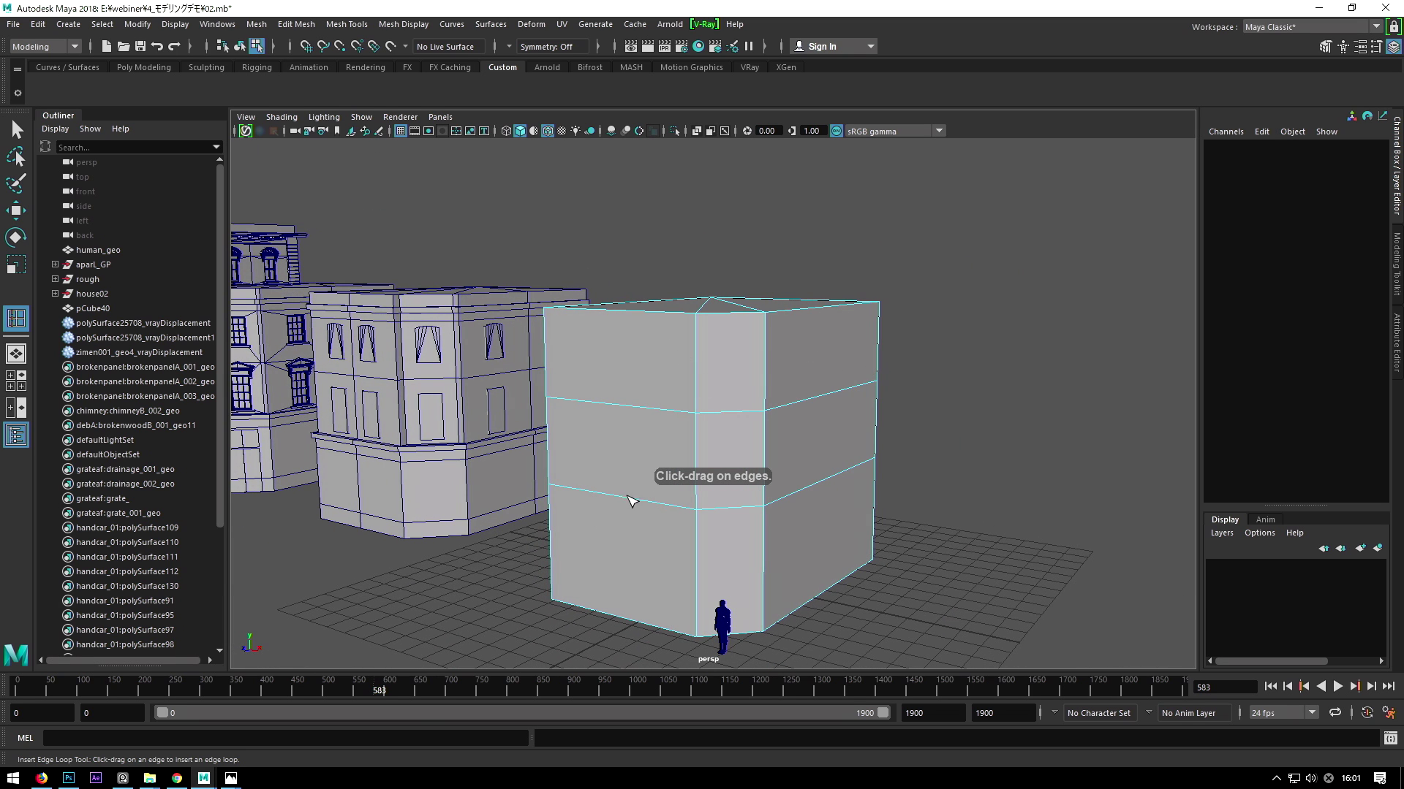
pyautogui.click(292, 722)
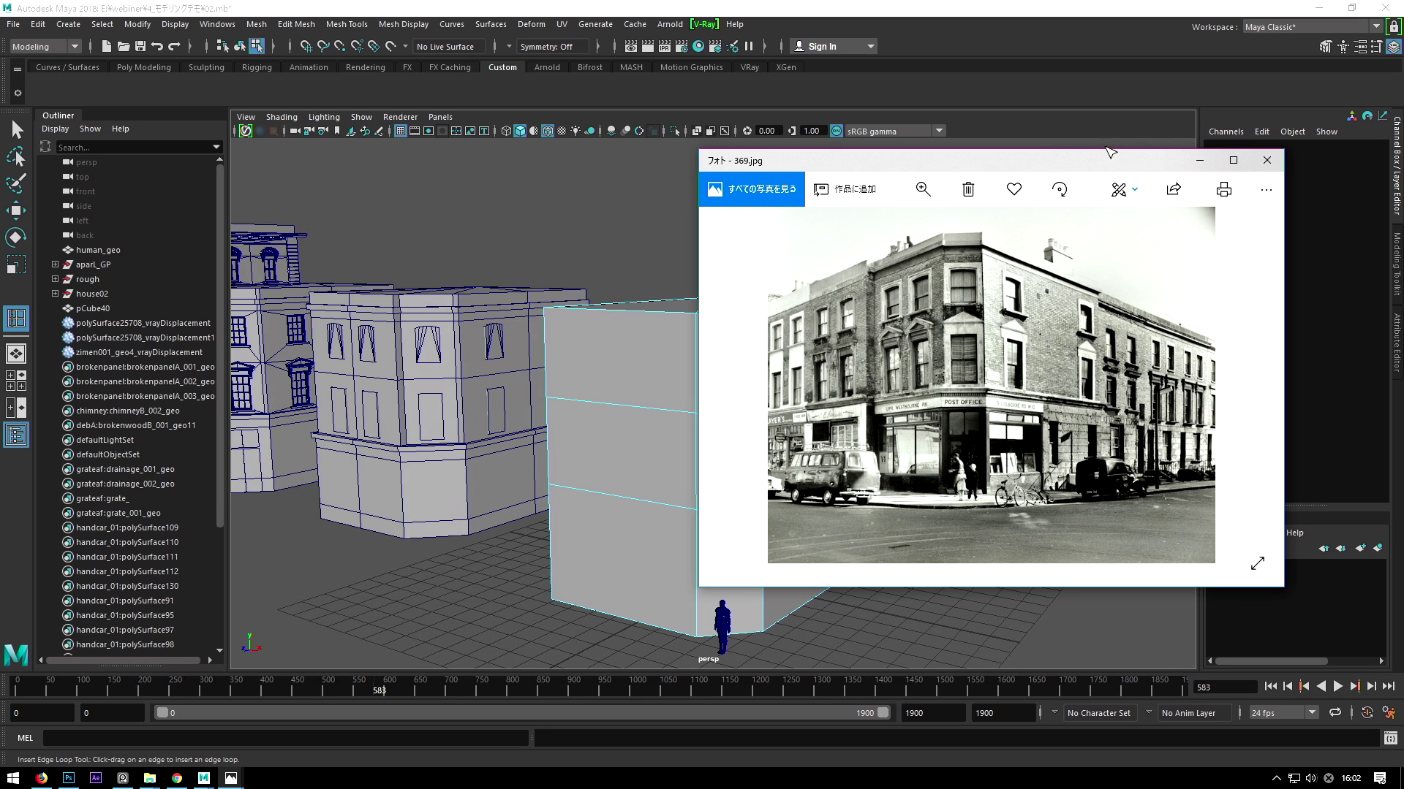
pyautogui.click(1200, 160)
pyautogui.keyDown('alt'); pyautogui.moveTo(914, 307); pyautogui.dragTo(767, 398); pyautogui.keyUp('alt')
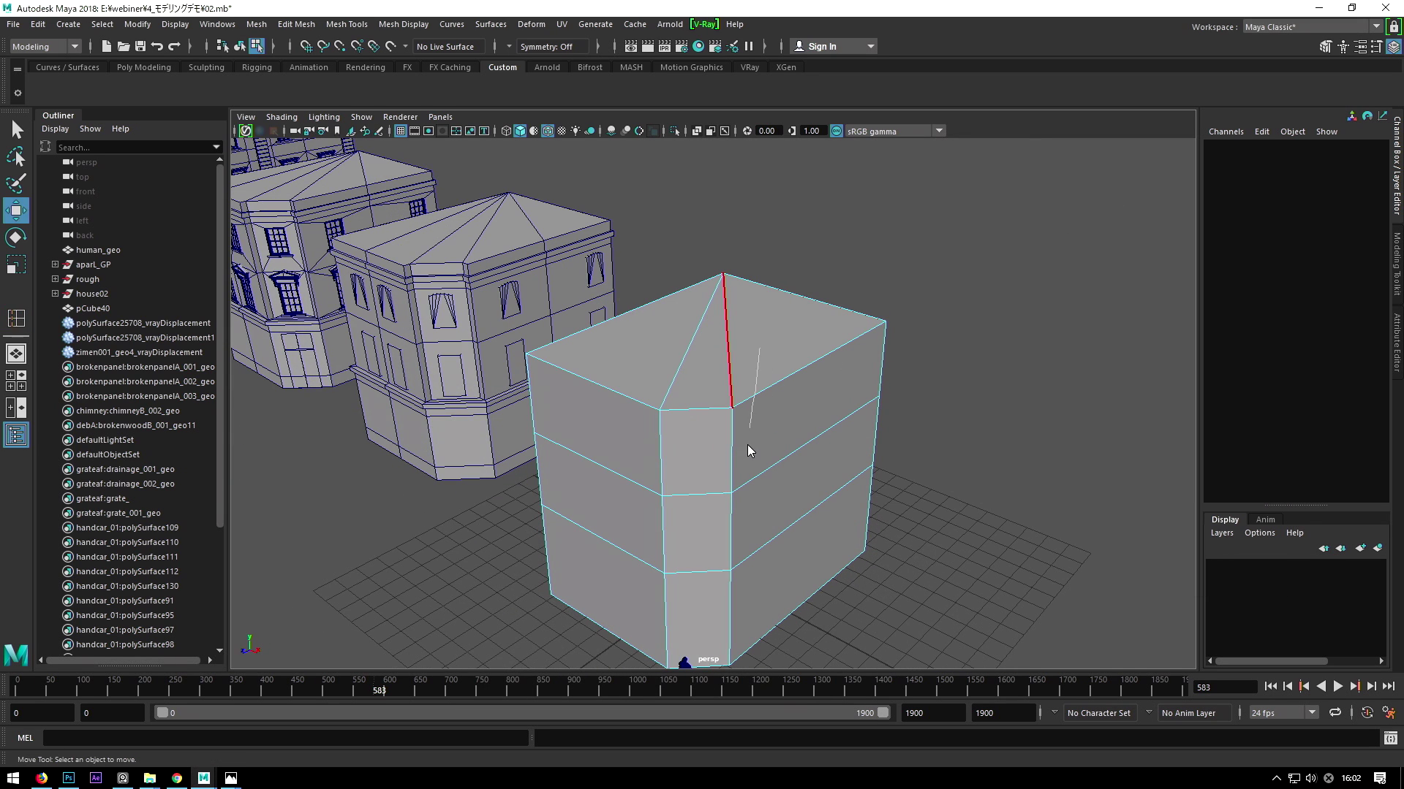
# Select the two upper chamfer faces and try an extrusion in wireframe, then undo it.
pyautogui.click(695, 453)
pyautogui.keyDown('shift'); pyautogui.click(696, 534); pyautogui.keyUp('shift')
pyautogui.moveTo(696, 533)
pyautogui.keyDown('alt'); pyautogui.mouseDown()
pyautogui.moveTo(703, 471)
pyautogui.moveTo(651, 461)
pyautogui.mouseUp(); pyautogui.keyUp('alt')
pyautogui.press('space')
pyautogui.scroll(-3, 651, 461)
pyautogui.scroll(2, 686, 439)
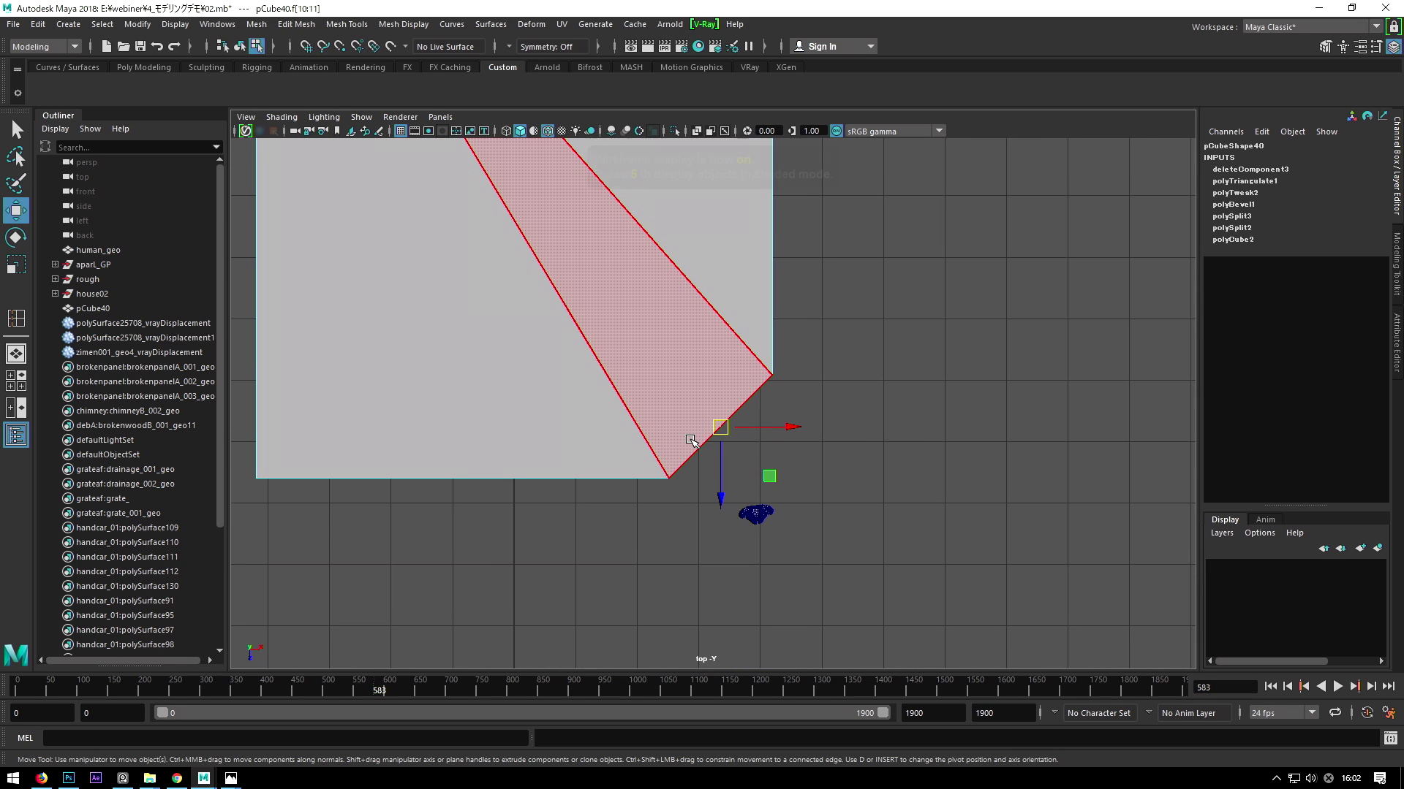
pyautogui.press('4')
pyautogui.scroll(3, 698, 432)
pyautogui.hotkey('ctrl', 'e')
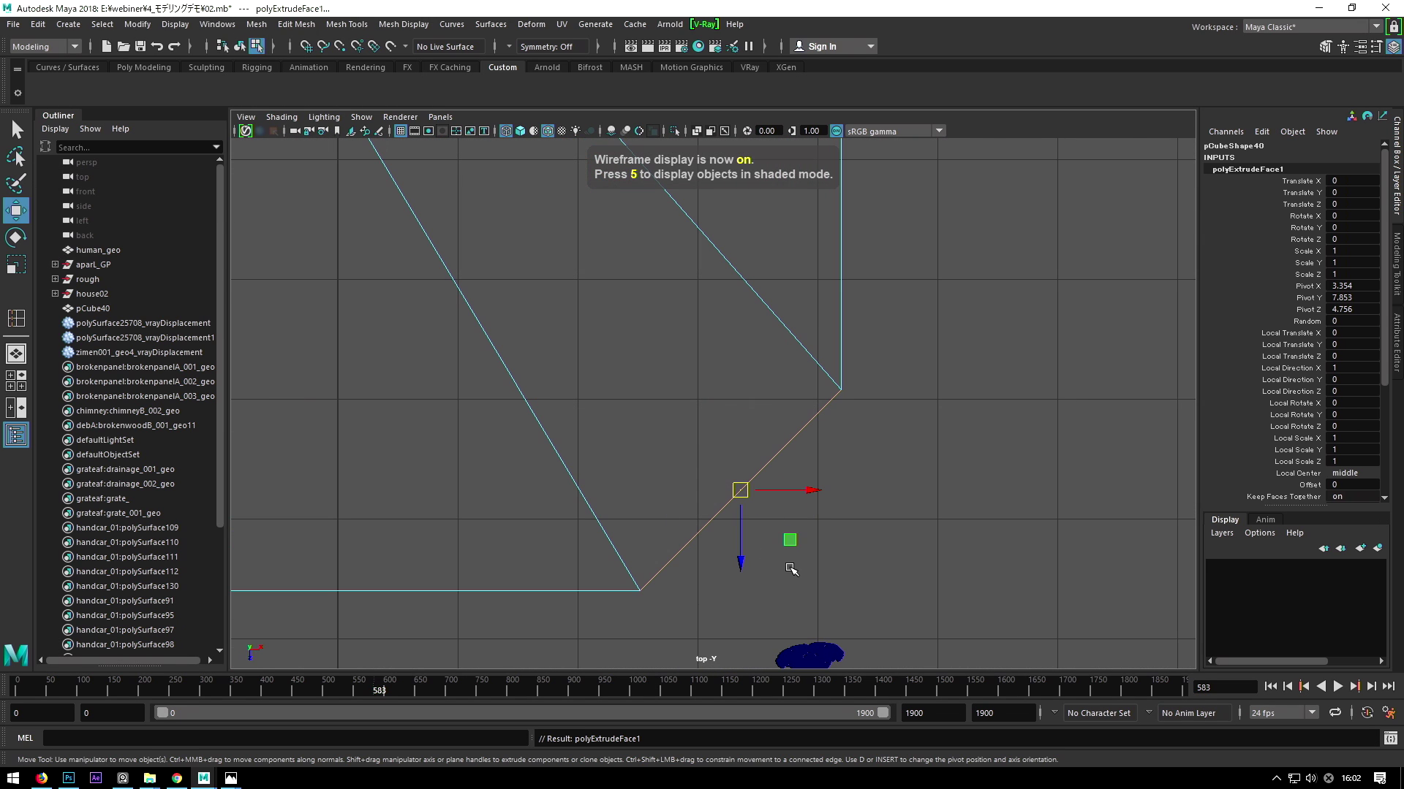
pyautogui.moveTo(790, 541); pyautogui.dragTo(761, 510)
pyautogui.hotkey('ctrl', 'z')
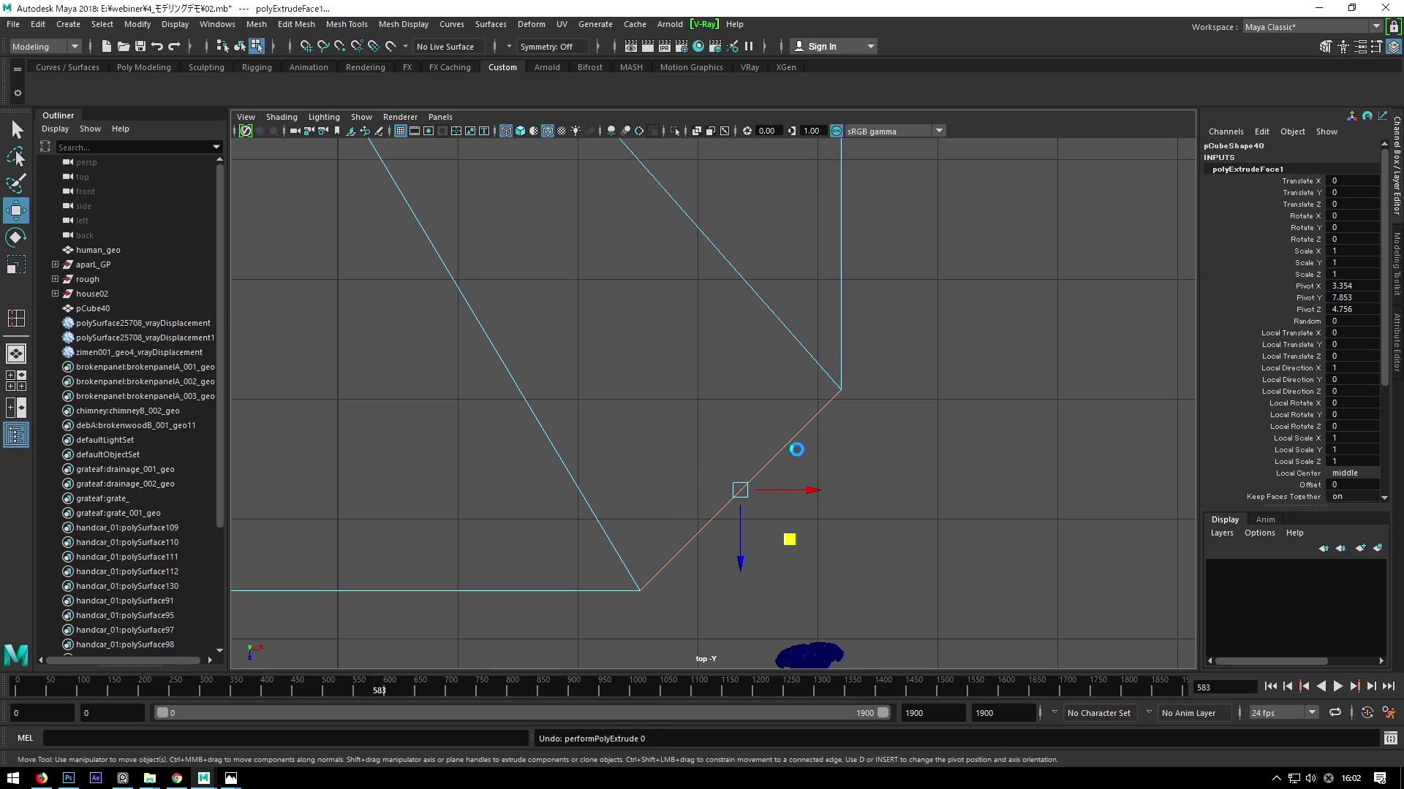
# Extrude the two chamfer faces again in the shaded perspective view.
pyautogui.press('space')
pyautogui.moveTo(803, 405); pyautogui.dragTo(777, 383)
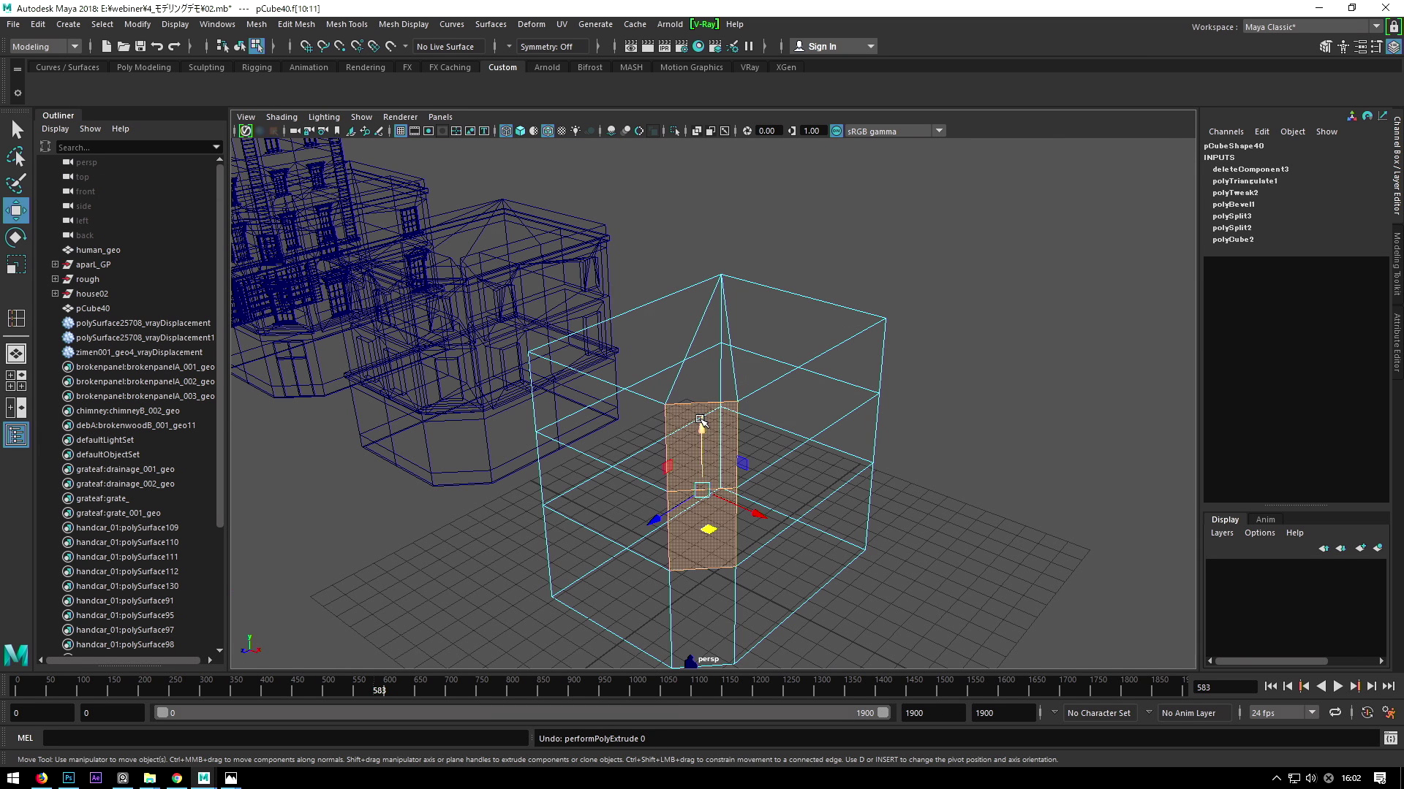
pyautogui.press('5')
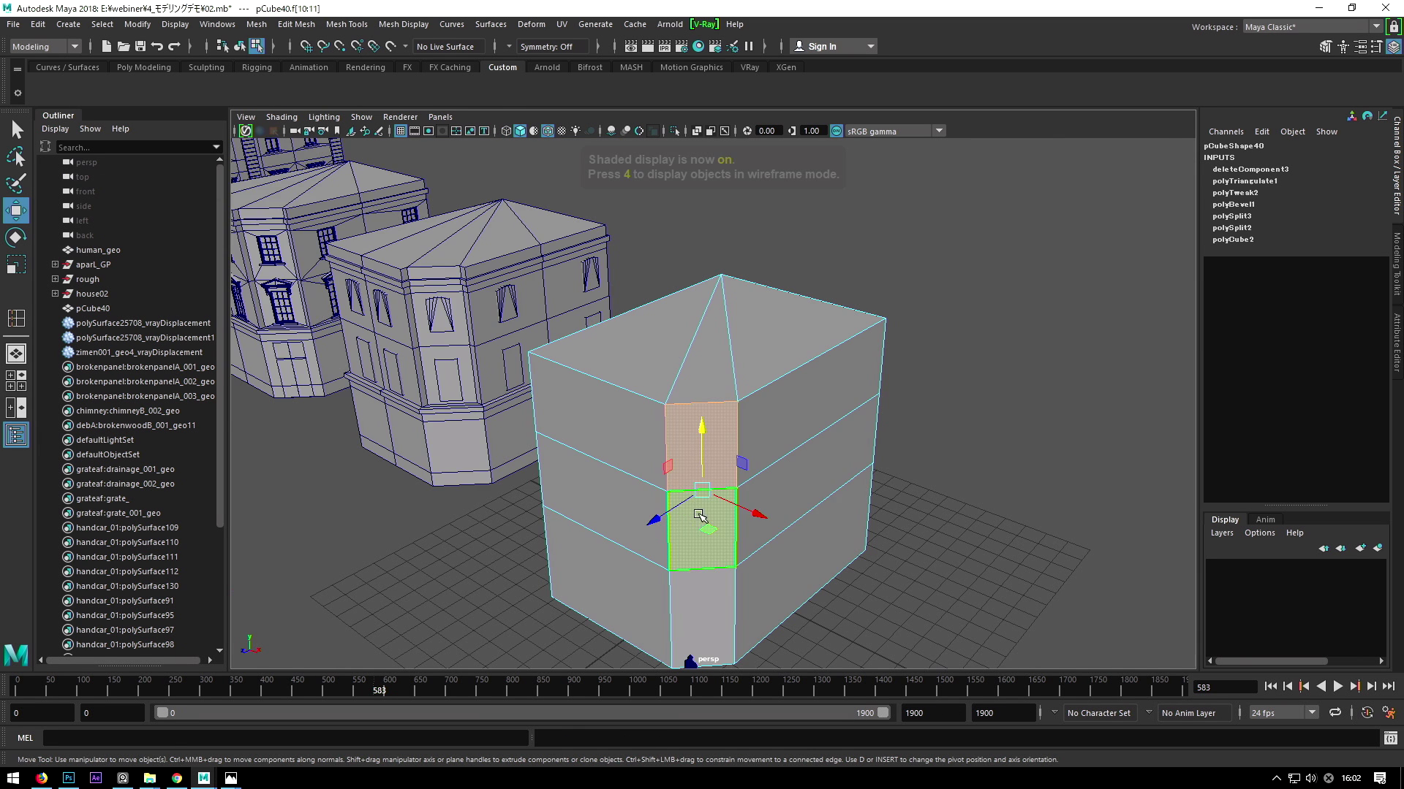
pyautogui.keyDown('alt'); pyautogui.moveTo(693, 518); pyautogui.dragTo(726, 413); pyautogui.keyUp('alt')
pyautogui.hotkey('ctrl', 'e')
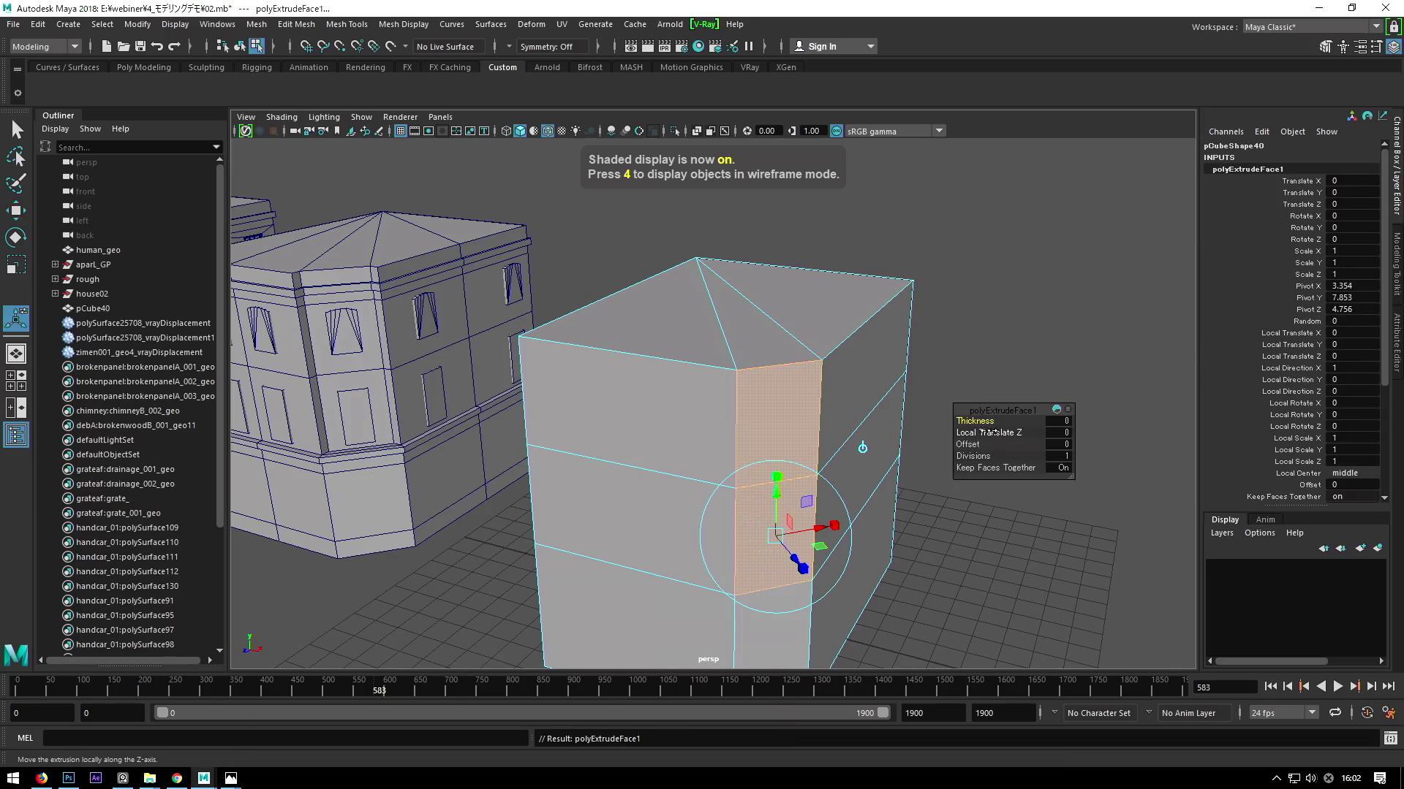
pyautogui.moveTo(731, 410)
pyautogui.keyDown('alt'); pyautogui.mouseDown()
pyautogui.moveTo(555, 414)
pyautogui.moveTo(702, 454)
pyautogui.moveTo(668, 470)
pyautogui.mouseUp(); pyautogui.keyUp('alt')
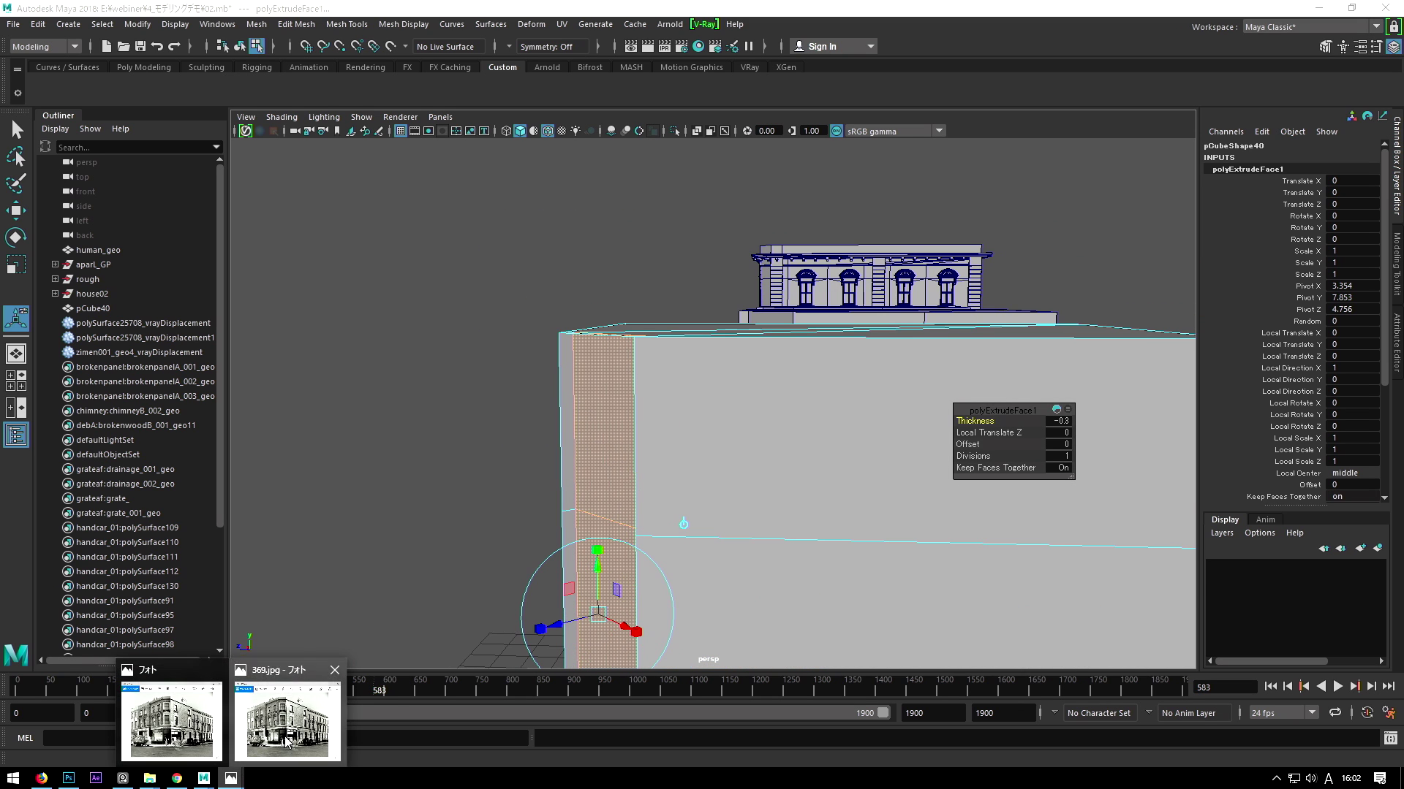
# Compare the corner in reference photo 369.jpg, then orbit close to the extruded strip.
pyautogui.click(289, 731)
pyautogui.scroll(2, 972, 257)
pyautogui.scroll(2, 971, 256)
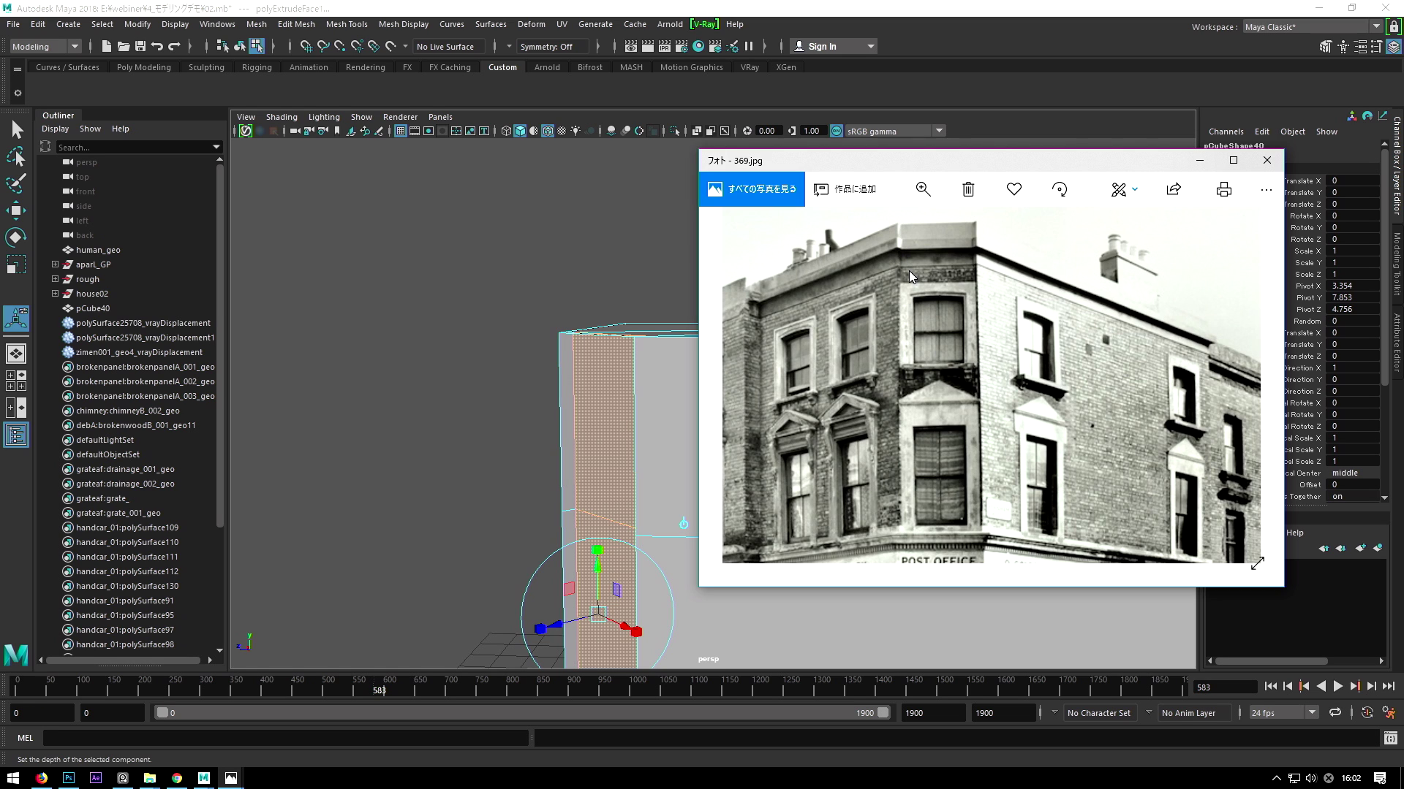
pyautogui.click(1201, 167)
pyautogui.moveTo(715, 423)
pyautogui.keyDown('alt'); pyautogui.mouseDown()
pyautogui.moveTo(705, 376)
pyautogui.moveTo(658, 486)
pyautogui.mouseUp(); pyautogui.keyUp('alt')
pyautogui.write('-2.5')
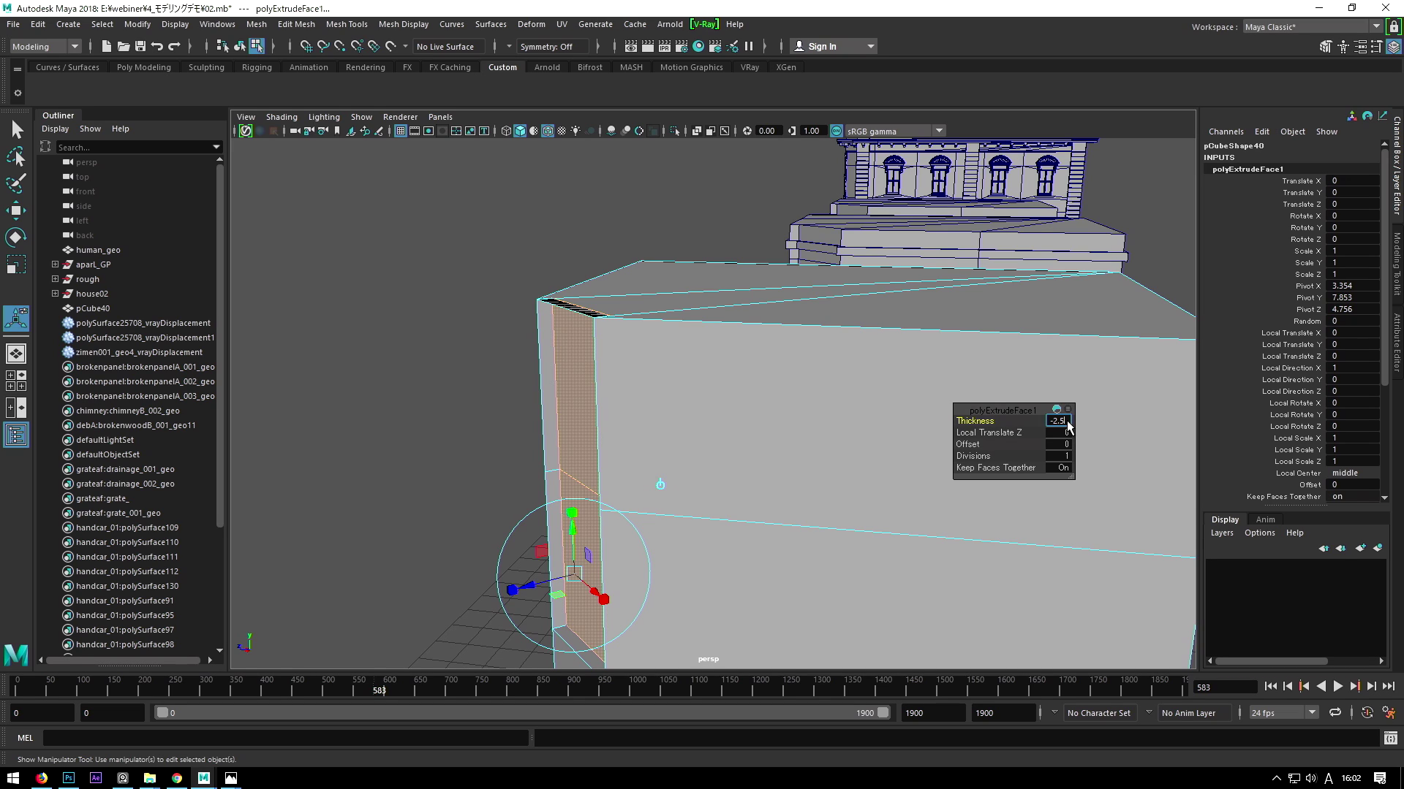
# Set the extrusion Thickness to -2.5, then change it to 0.5.
pyautogui.press('Return')
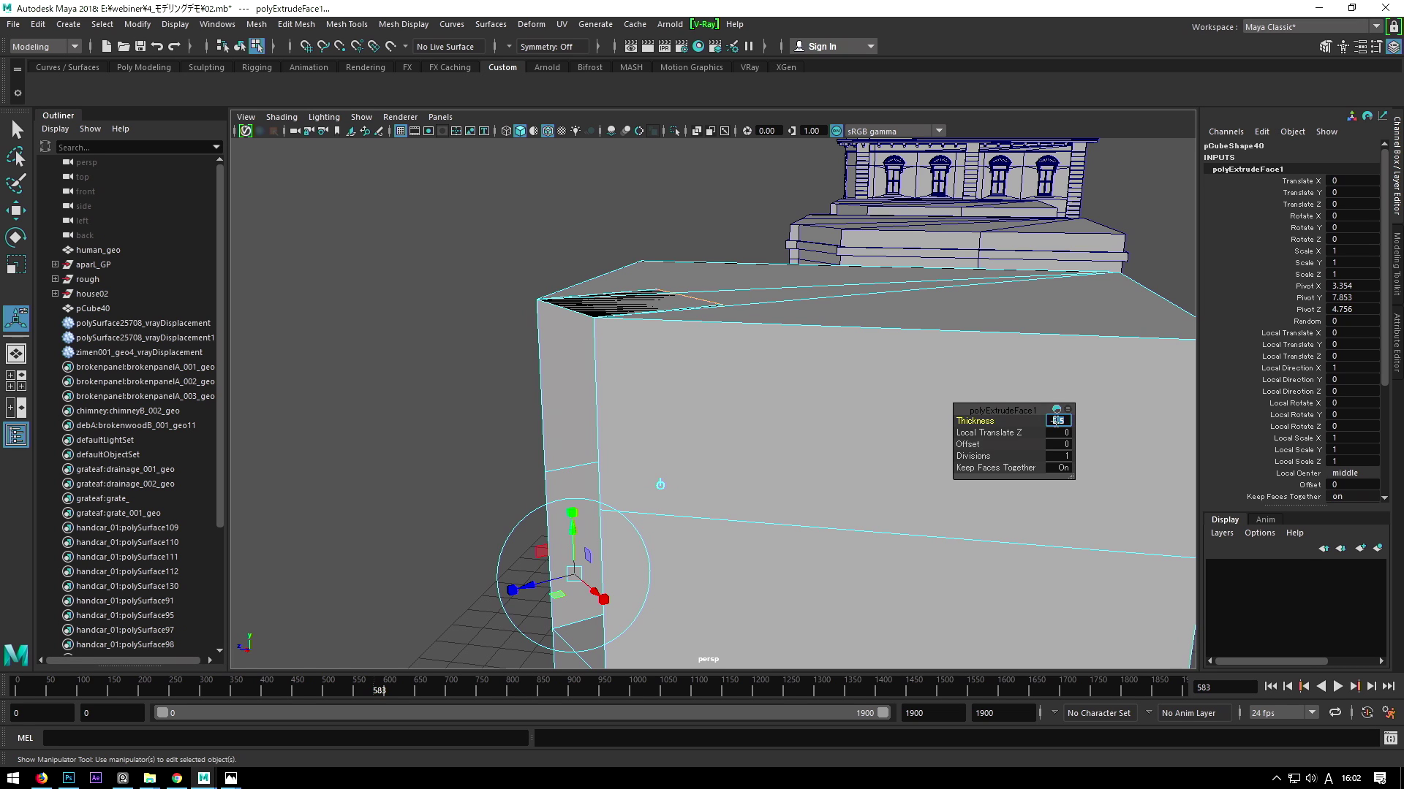
pyautogui.write('0.5')
pyautogui.press('Return')
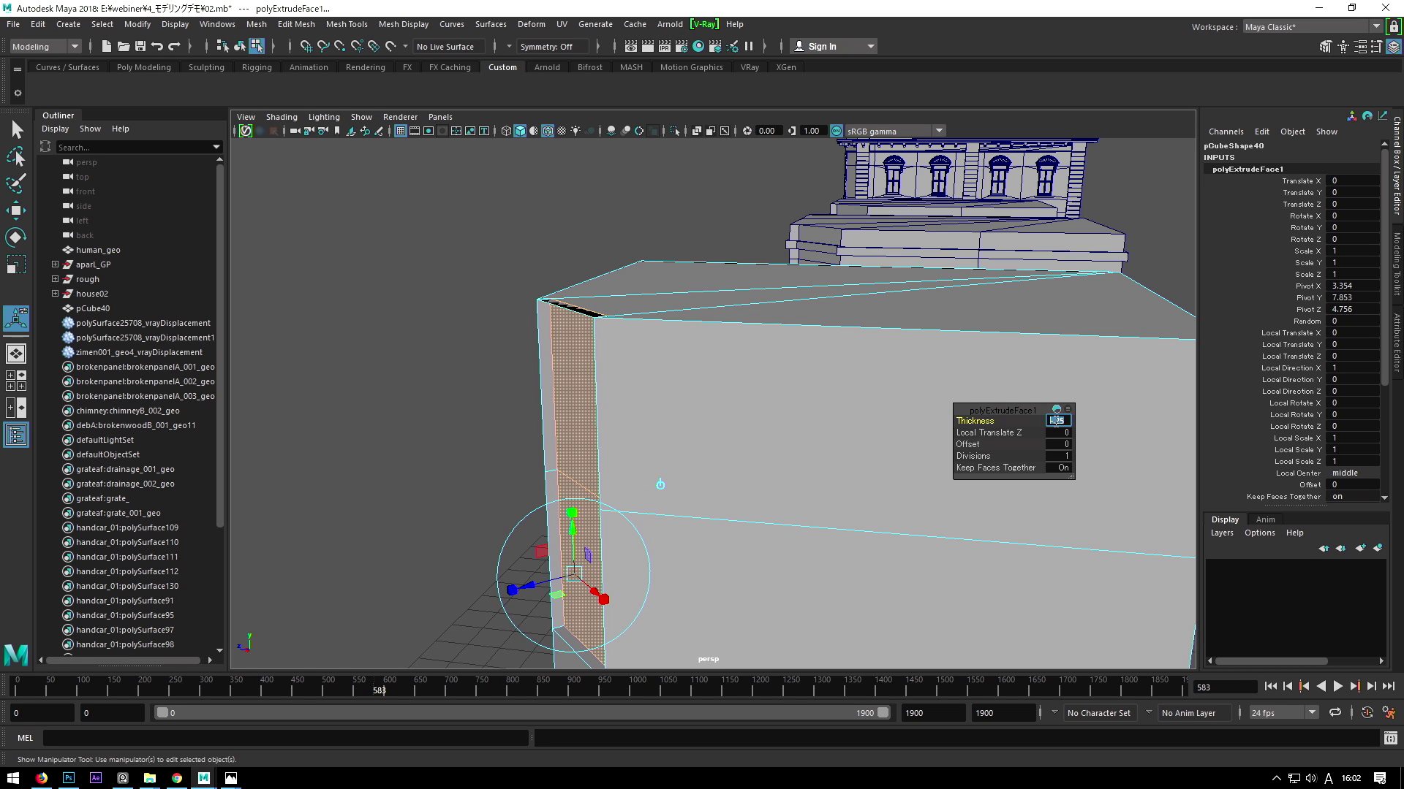
pyautogui.keyDown('alt'); pyautogui.moveTo(910, 386); pyautogui.dragTo(796, 284); pyautogui.keyUp('alt')
# Switch to the top view and frame the projecting corner strip, glancing at the reference photo.
pyautogui.press('w')
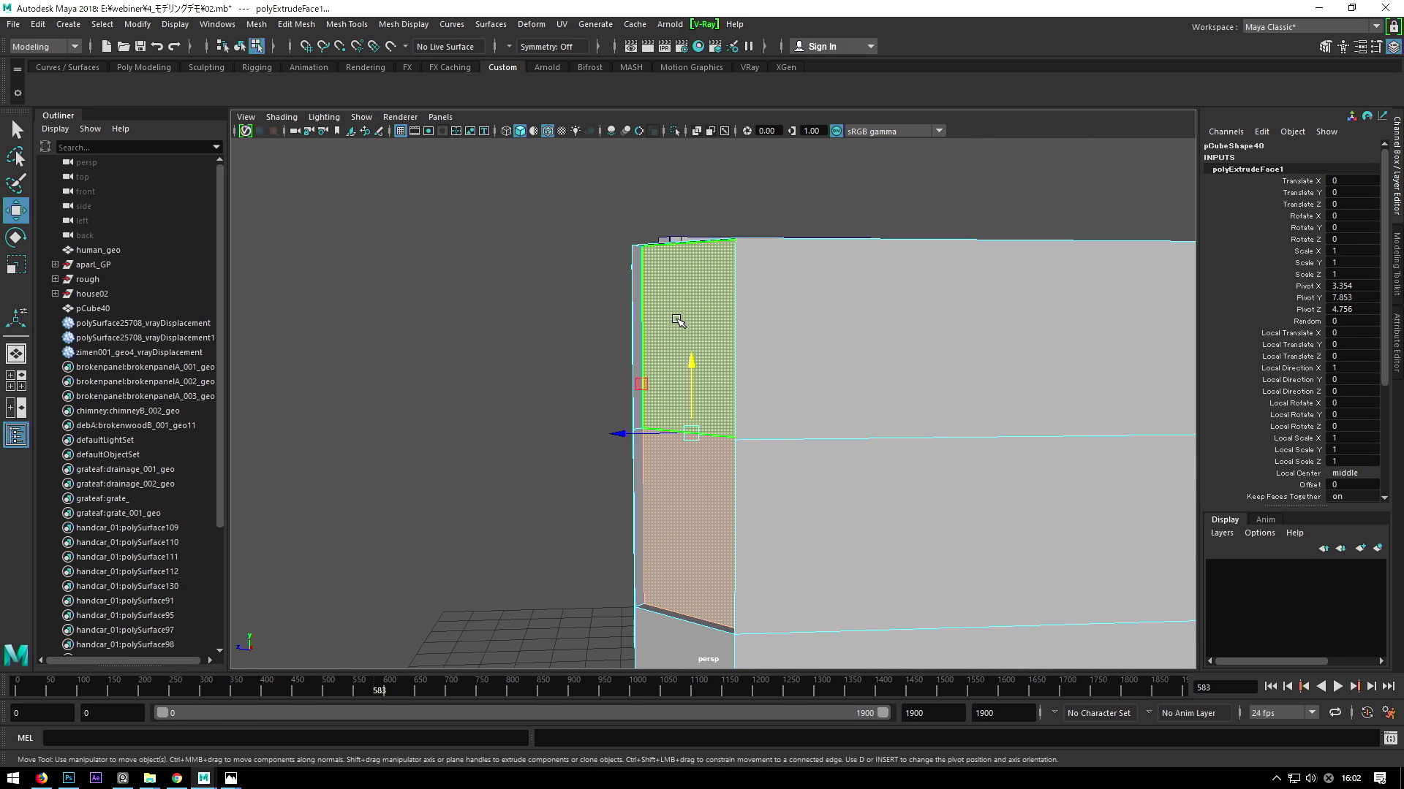
pyautogui.press('F8')
pyautogui.keyDown('alt'); pyautogui.moveTo(796, 284); pyautogui.dragTo(739, 354, button='right'); pyautogui.keyUp('alt')
pyautogui.hotkey('ctrl', 'z')
pyautogui.keyDown('space'); pyautogui.moveTo(728, 355); pyautogui.dragTo(688, 359); pyautogui.keyUp('space')
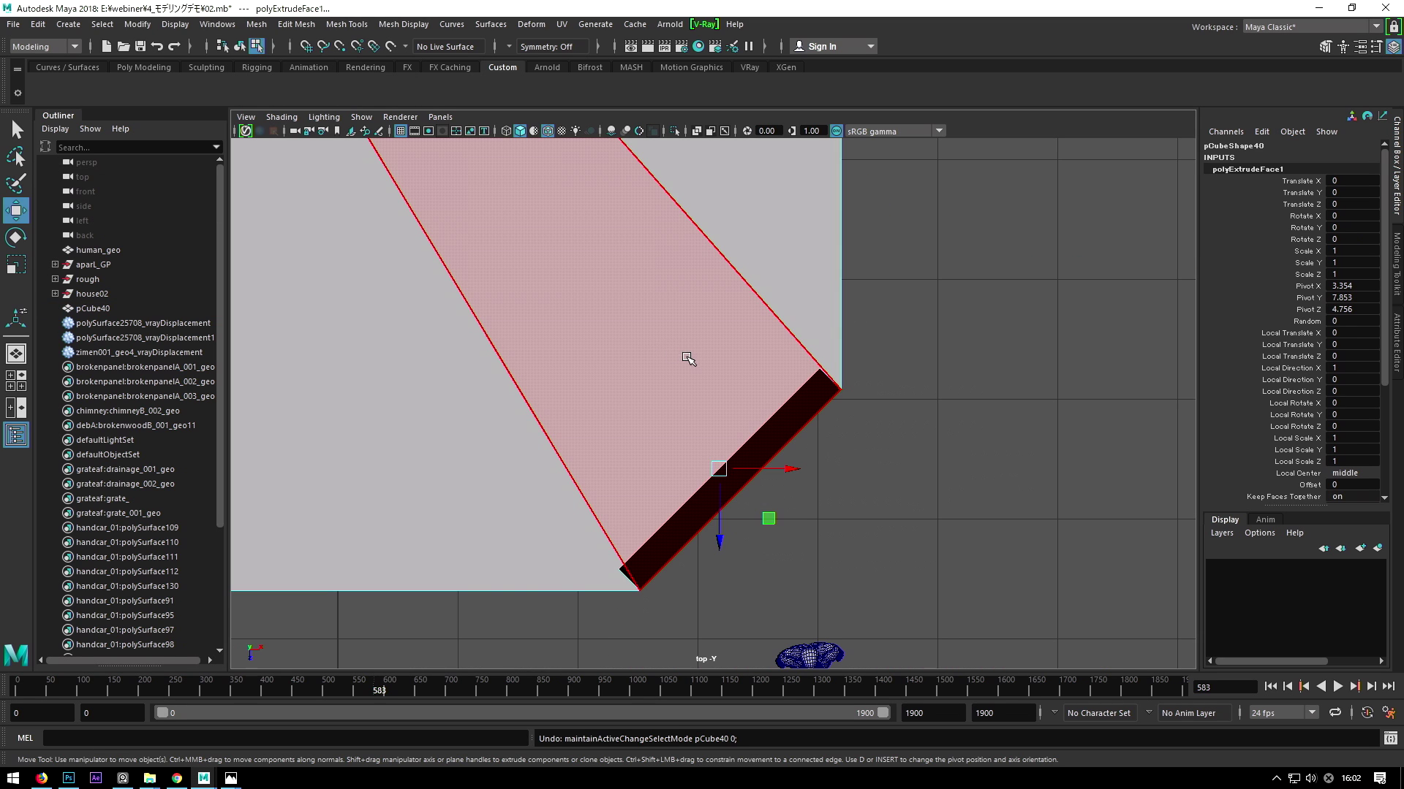
pyautogui.press('F8')
pyautogui.keyDown('alt'); pyautogui.moveTo(708, 427); pyautogui.dragTo(740, 381, button='middle'); pyautogui.keyUp('alt')
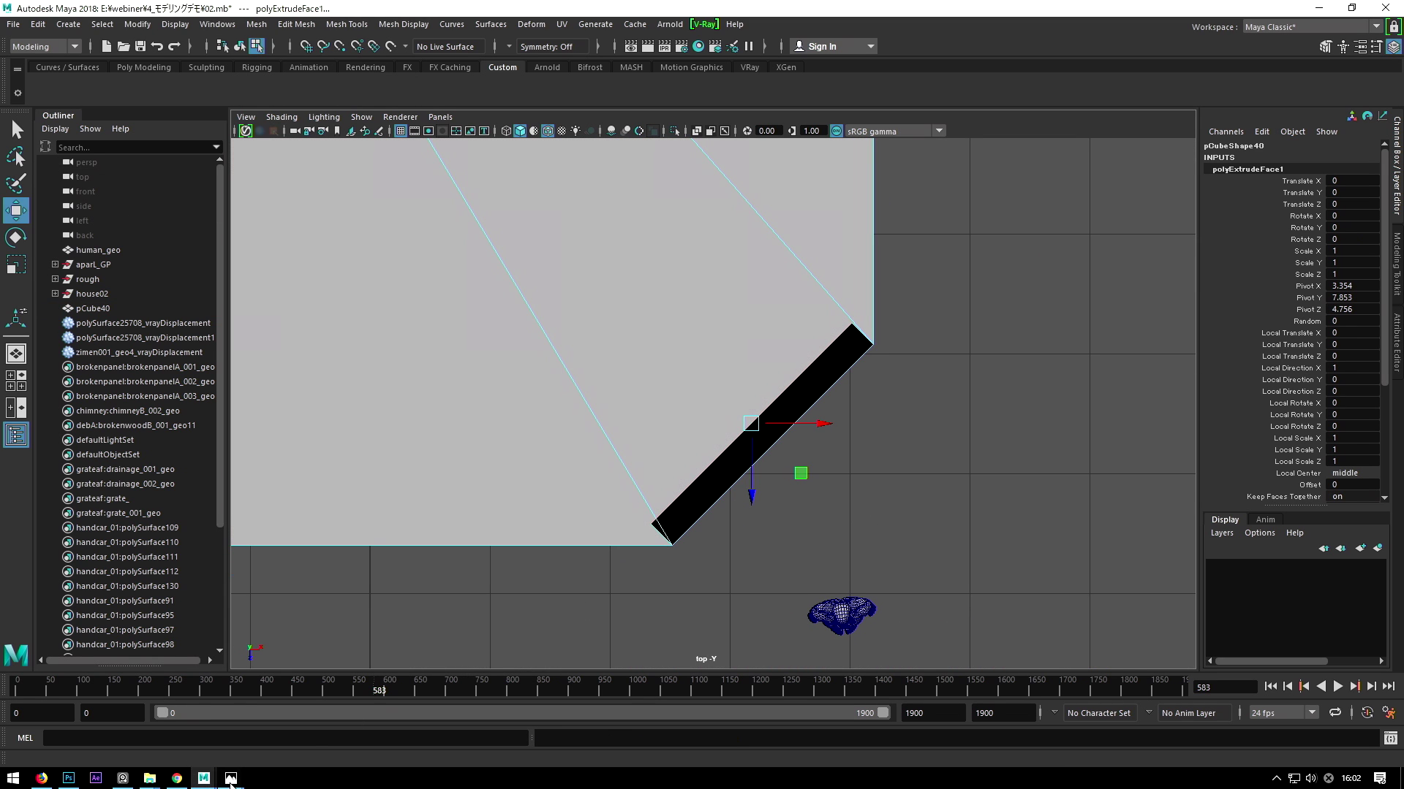
pyautogui.click(280, 751)
pyautogui.scroll(2, 982, 235)
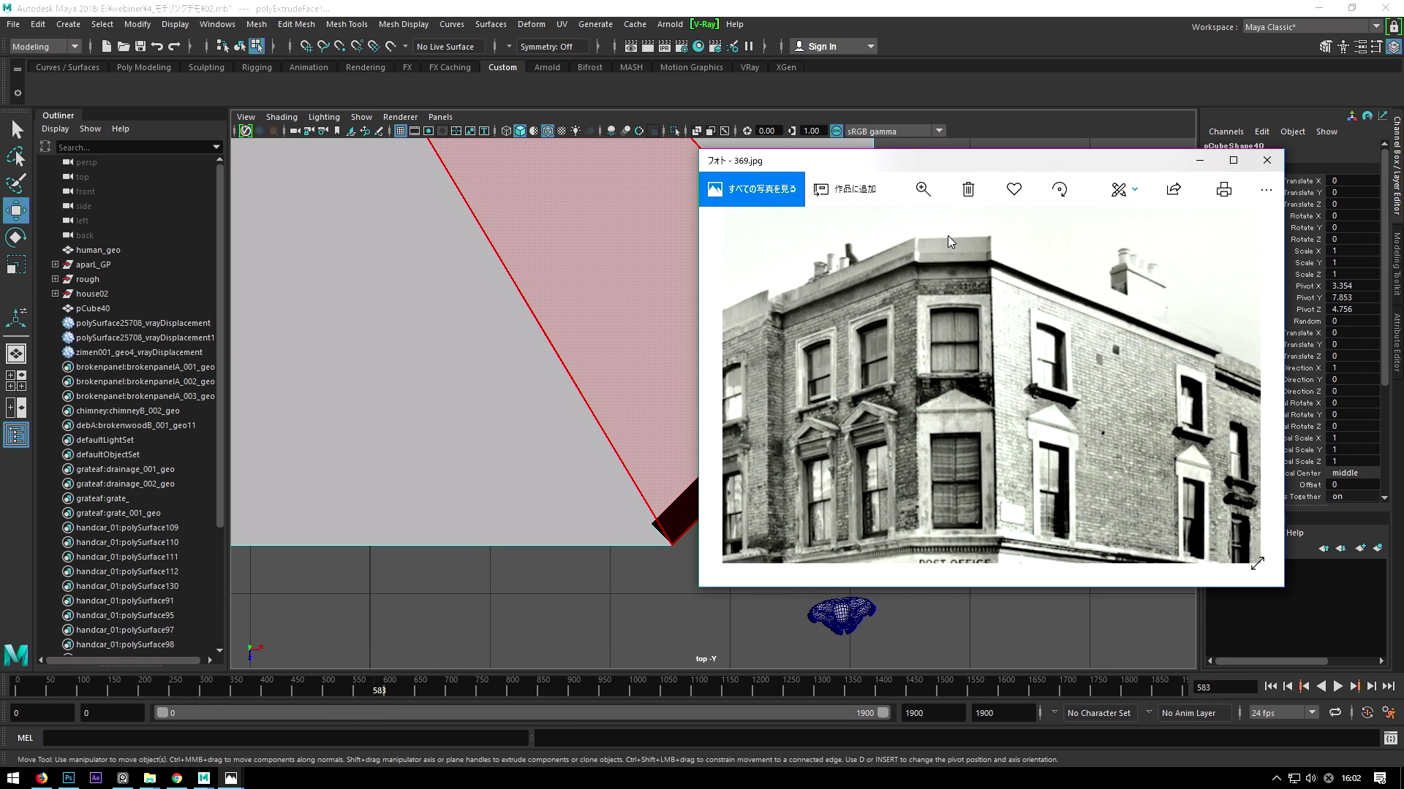
pyautogui.scroll(1, 901, 278)
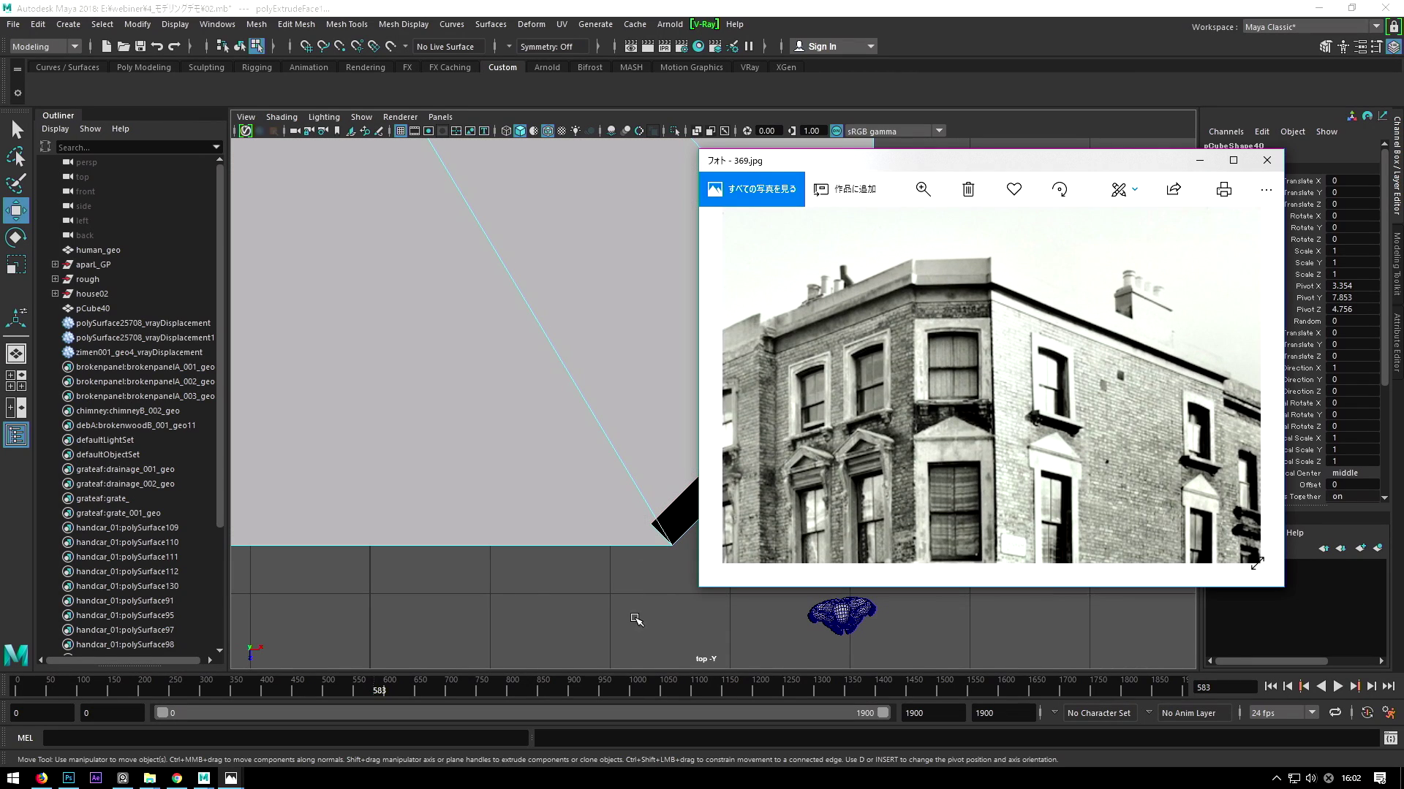
pyautogui.keyDown('alt'); pyautogui.moveTo(753, 500); pyautogui.dragTo(715, 526, button='middle'); pyautogui.keyUp('alt')
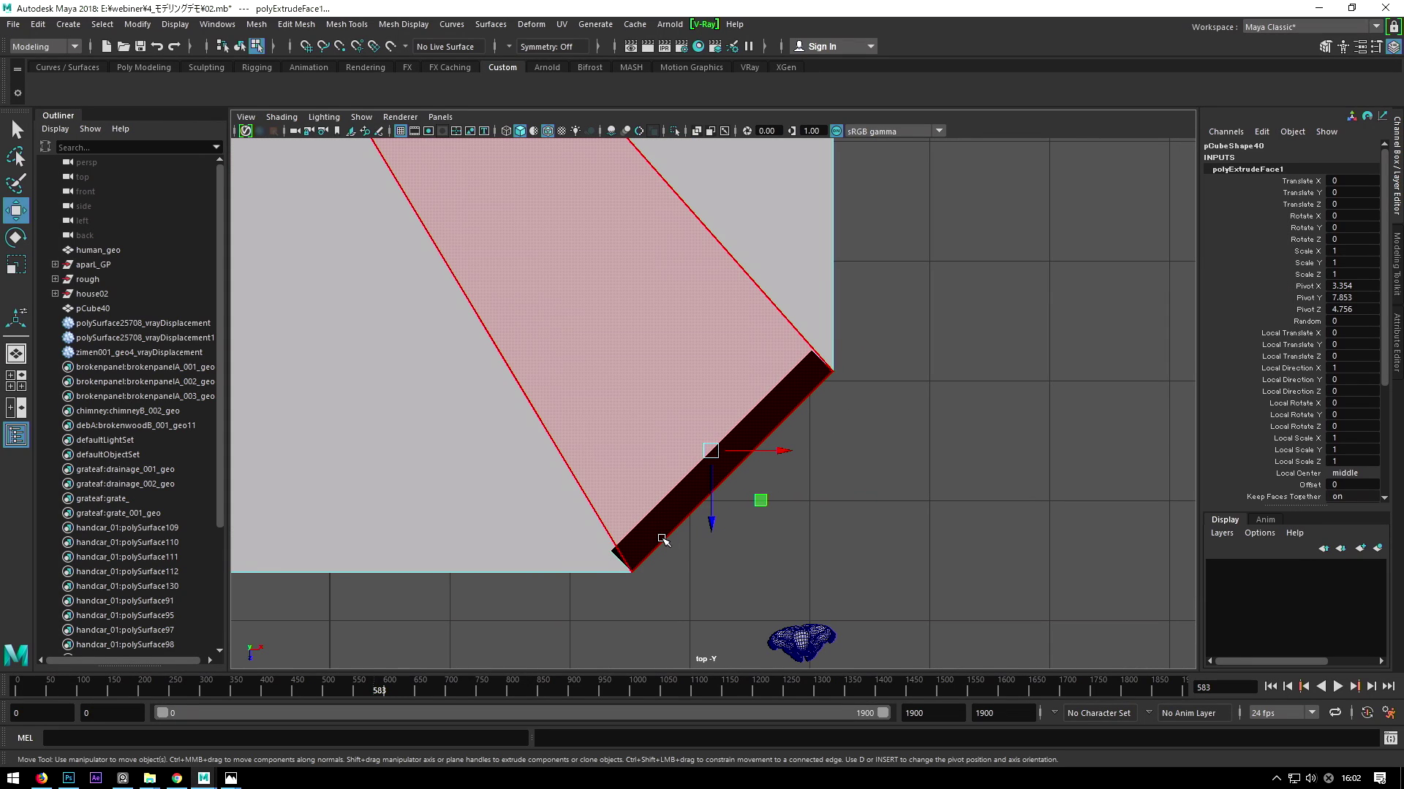
pyautogui.keyDown('alt'); pyautogui.moveTo(690, 490); pyautogui.dragTo(670, 515, button='middle'); pyautogui.keyUp('alt')
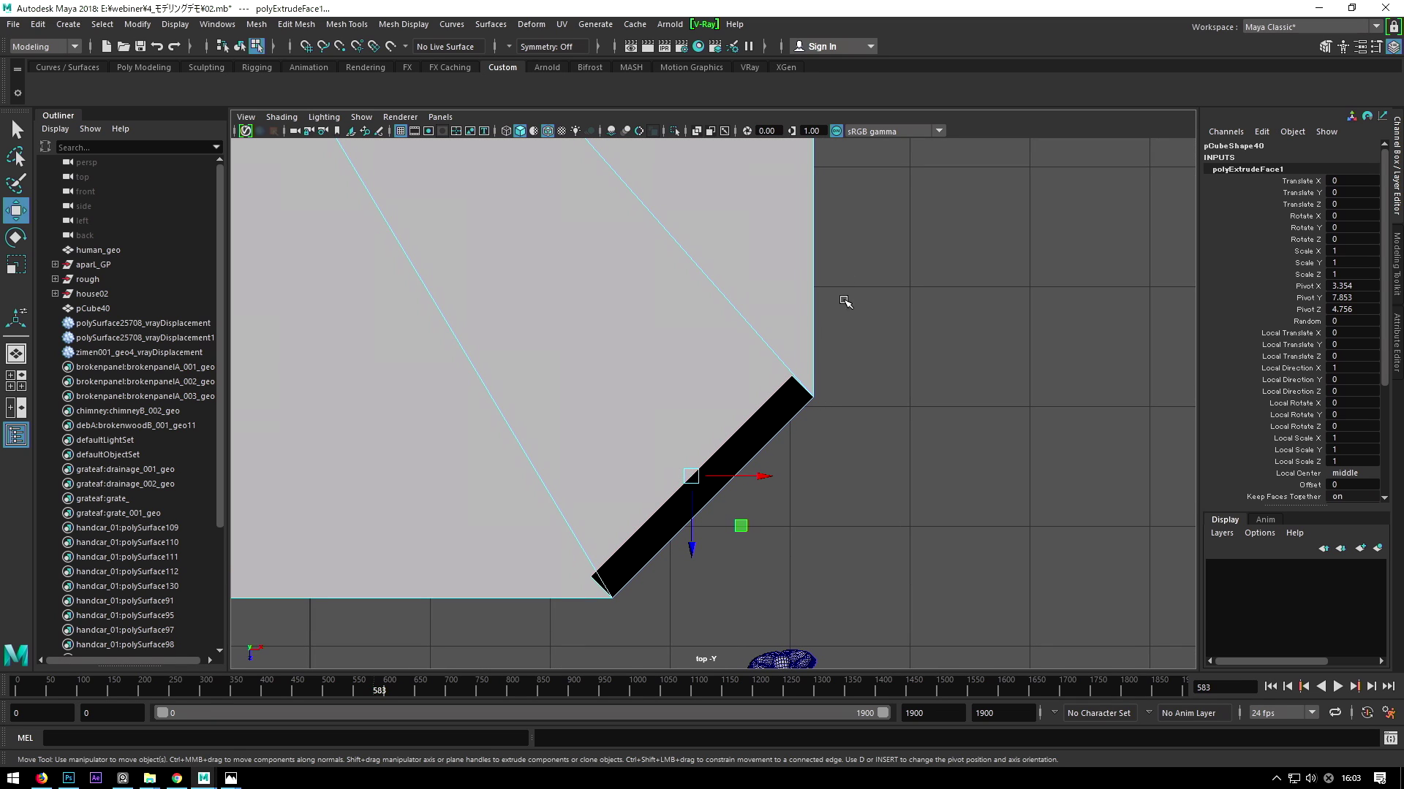
# Scale the strip's outer corner vertices inward so its sides slant back to the walls.
pyautogui.press('r')
pyautogui.moveTo(739, 524); pyautogui.dragTo(734, 533)
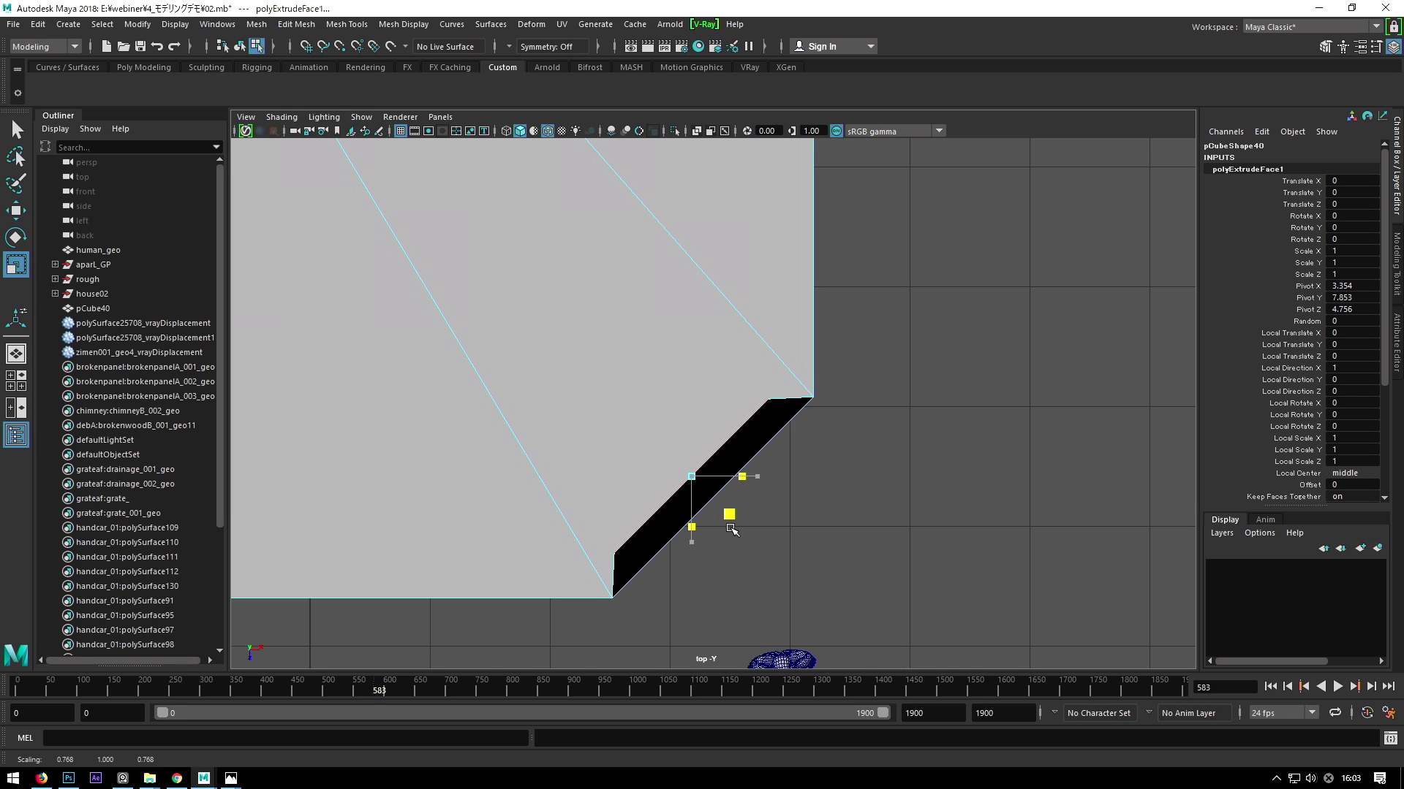
pyautogui.press('F9')
pyautogui.moveTo(539, 476); pyautogui.dragTo(632, 621)
pyautogui.moveTo(949, 436); pyautogui.dragTo(658, 325)
pyautogui.press('space')
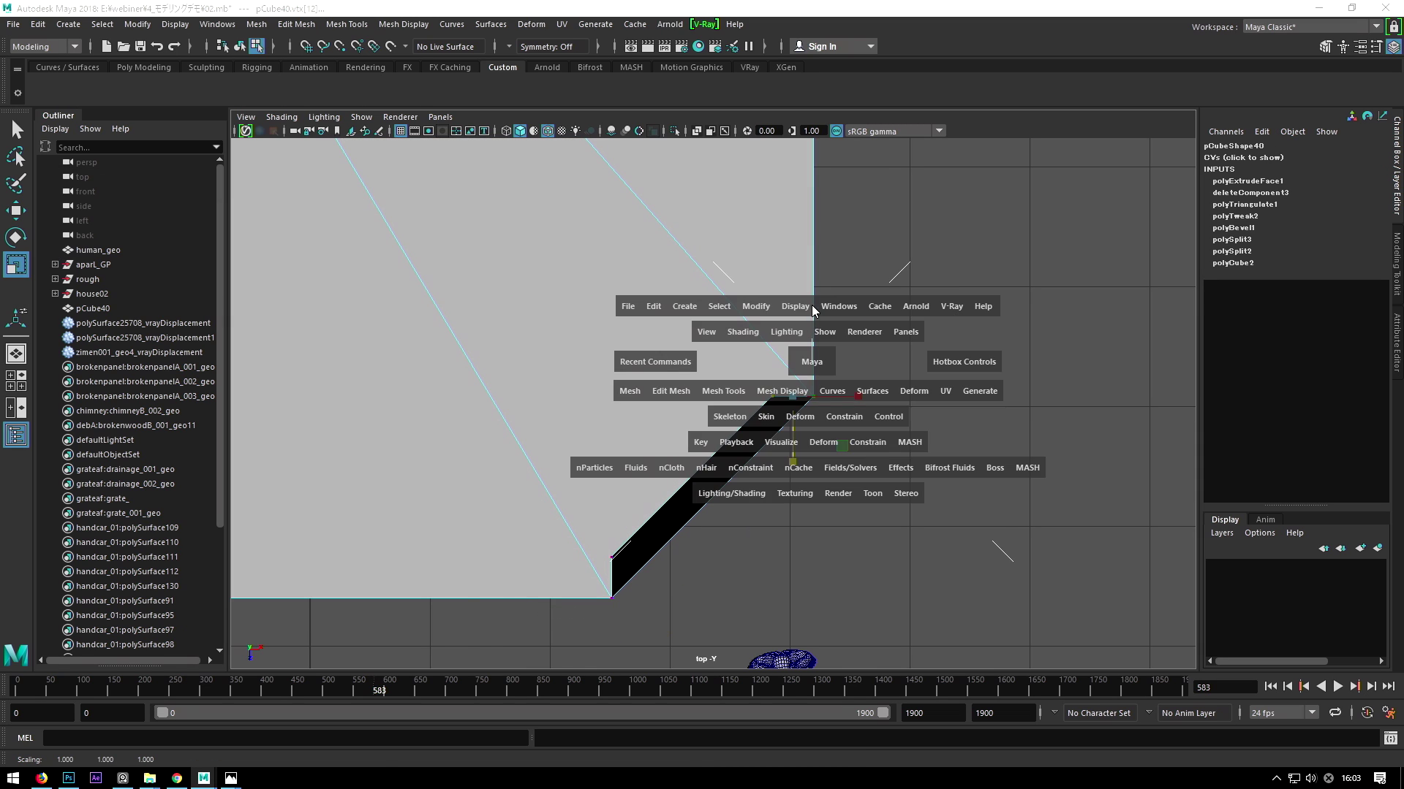
# Back in perspective, delete the top face above the chamfered corner strip.
pyautogui.moveTo(793, 427); pyautogui.dragTo(672, 429)
pyautogui.press('F8')
pyautogui.keyDown('alt'); pyautogui.moveTo(875, 312); pyautogui.dragTo(865, 230, button='right'); pyautogui.keyUp('alt')
pyautogui.press('F11')
pyautogui.click(868, 314)
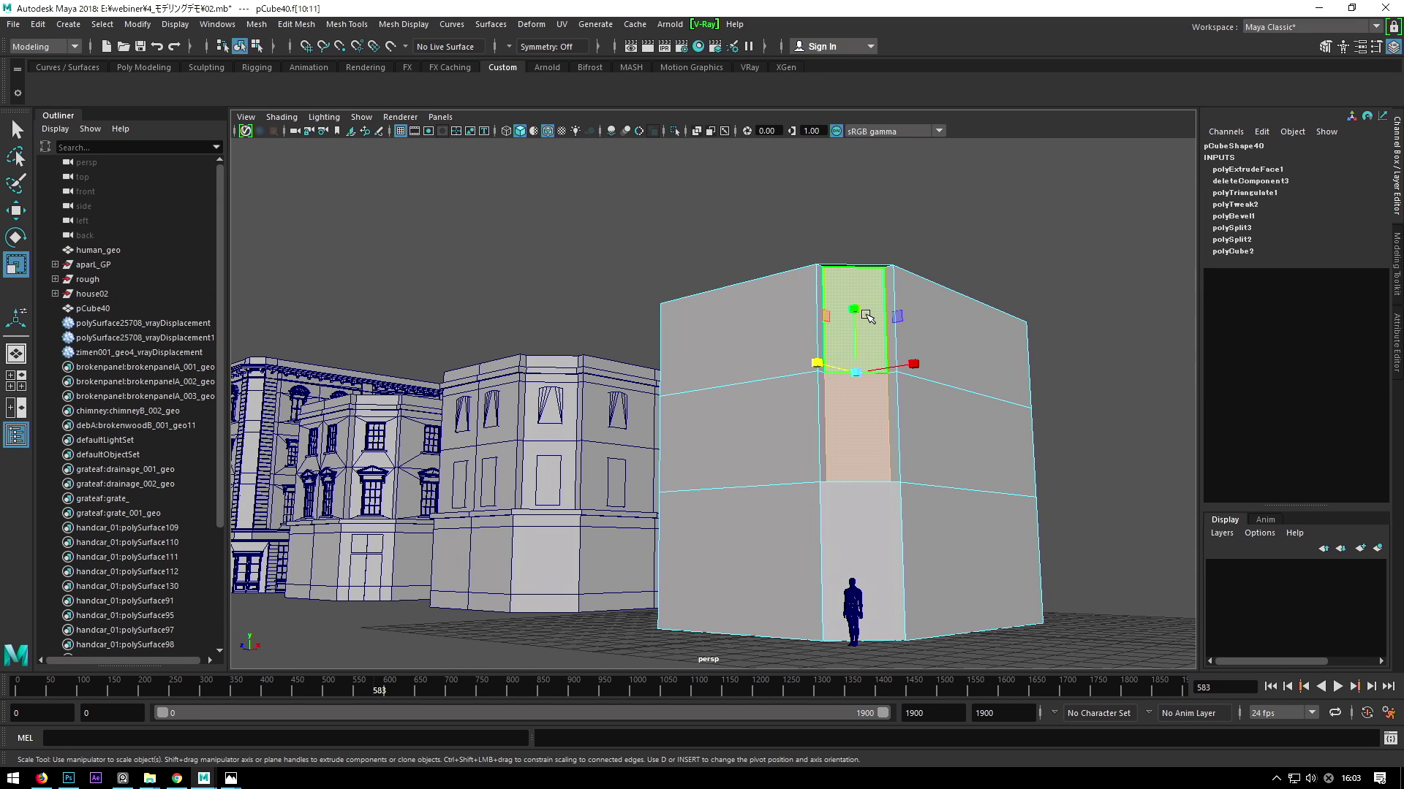
pyautogui.keyDown('alt'); pyautogui.moveTo(868, 316); pyautogui.dragTo(781, 402, button='right'); pyautogui.keyUp('alt')
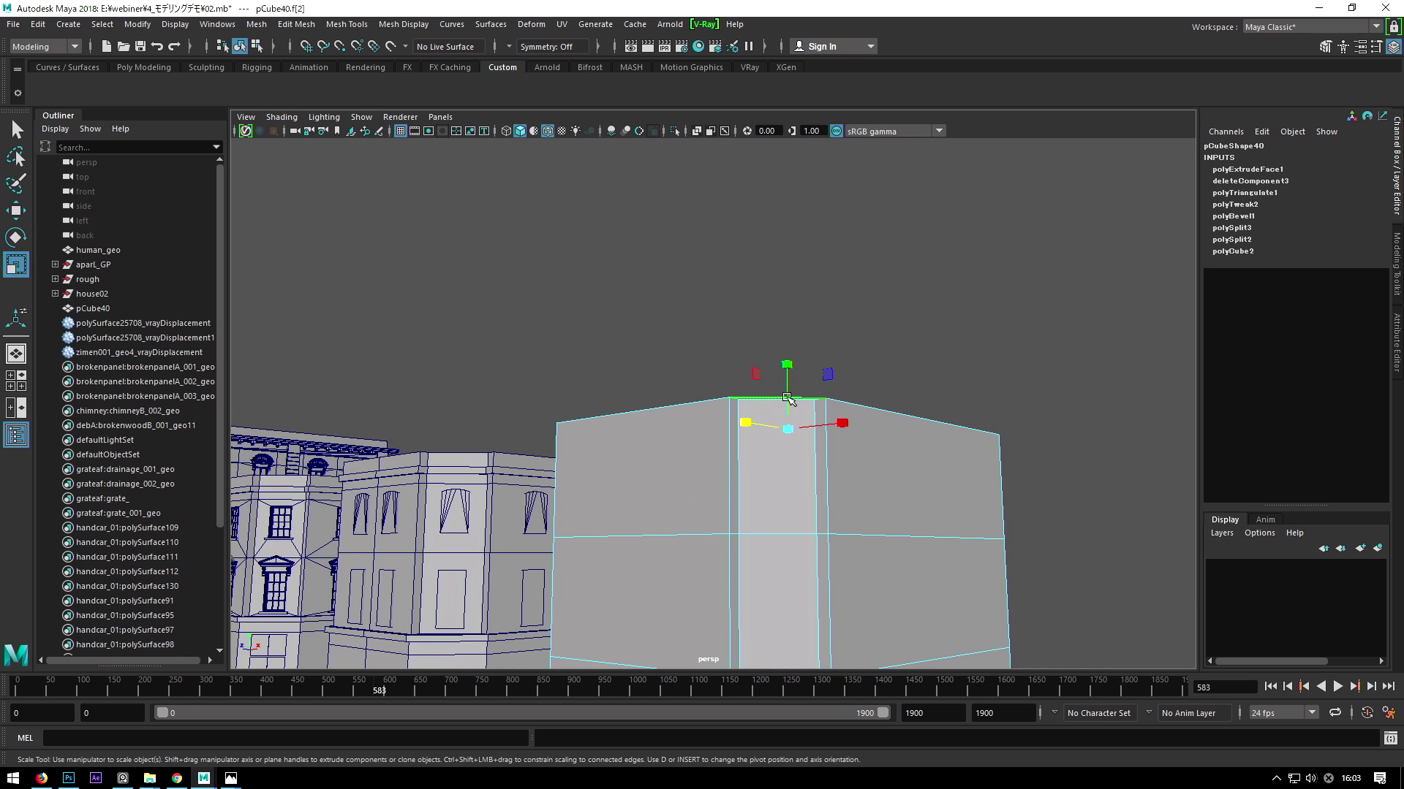
pyautogui.press('Delete')
pyautogui.press('F8')
pyautogui.moveTo(958, 213)
pyautogui.keyDown('alt'); pyautogui.mouseDown()
pyautogui.moveTo(806, 397)
pyautogui.moveTo(887, 392)
pyautogui.mouseUp(); pyautogui.keyUp('alt')
# Select the open border edge across the top and fill the hole with Fill Hole.
pyautogui.press('F10')
pyautogui.click(740, 445)
pyautogui.click(850, 310)
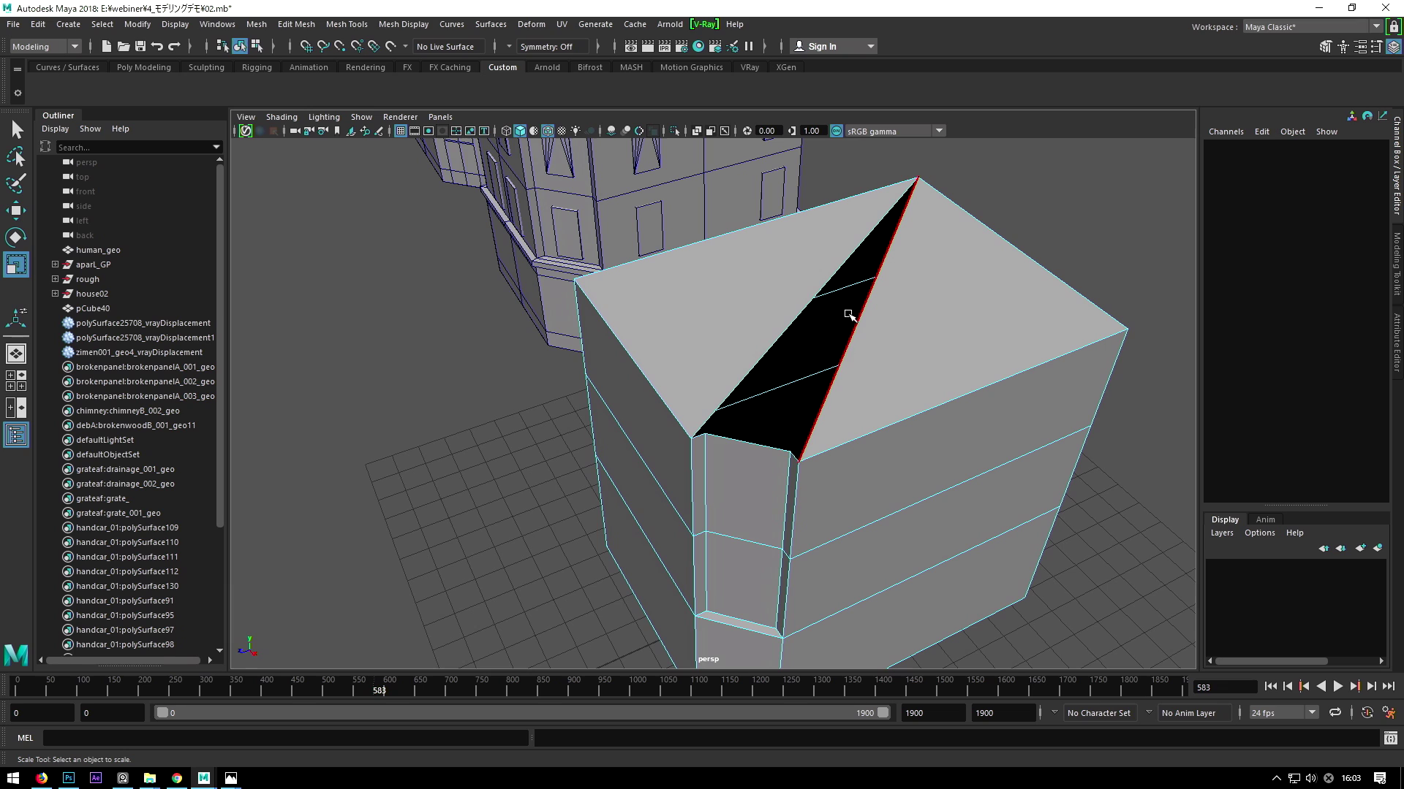
pyautogui.click(830, 393)
pyautogui.keyDown('alt'); pyautogui.moveTo(830, 392); pyautogui.dragTo(767, 401); pyautogui.keyUp('alt')
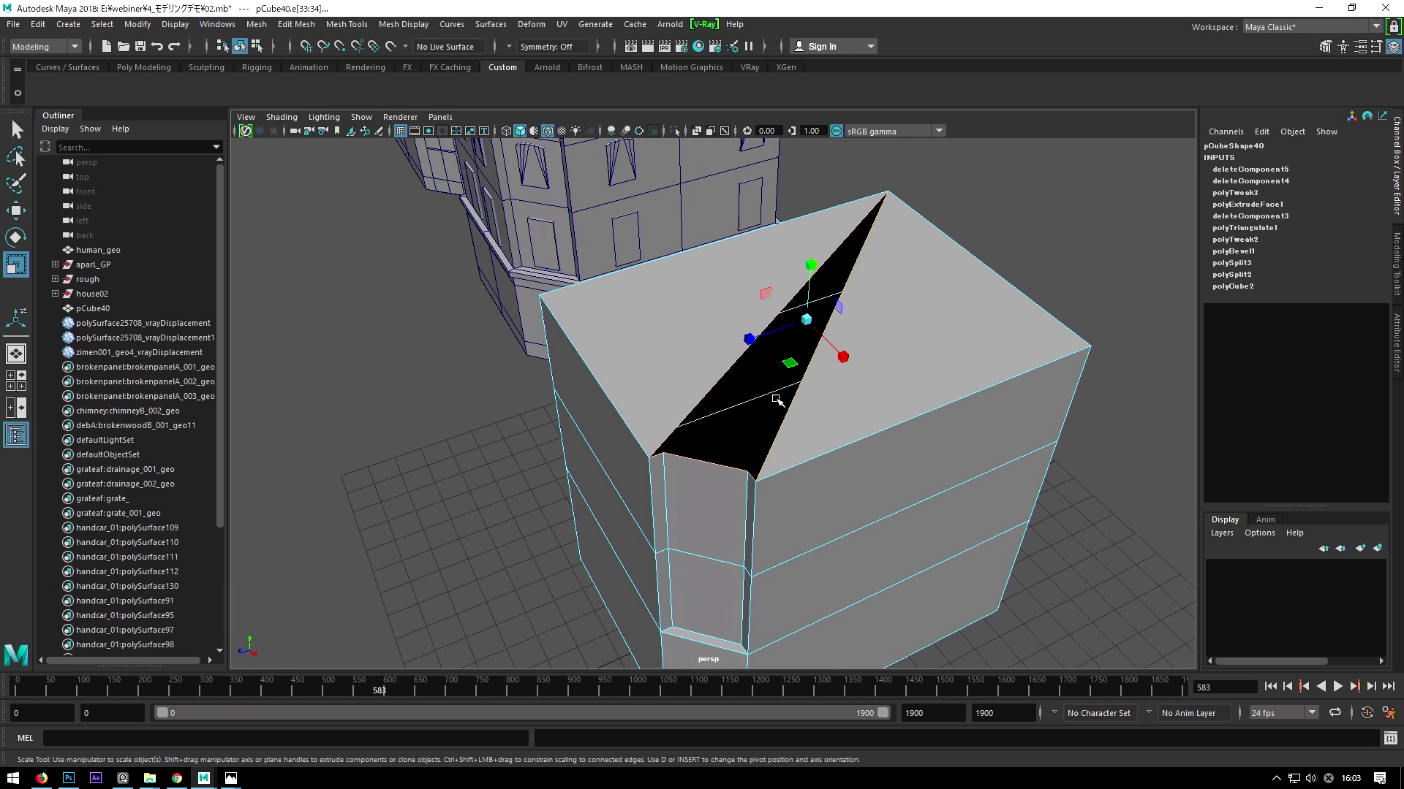
pyautogui.press('space')
pyautogui.moveTo(427, 454); pyautogui.dragTo(450, 225)
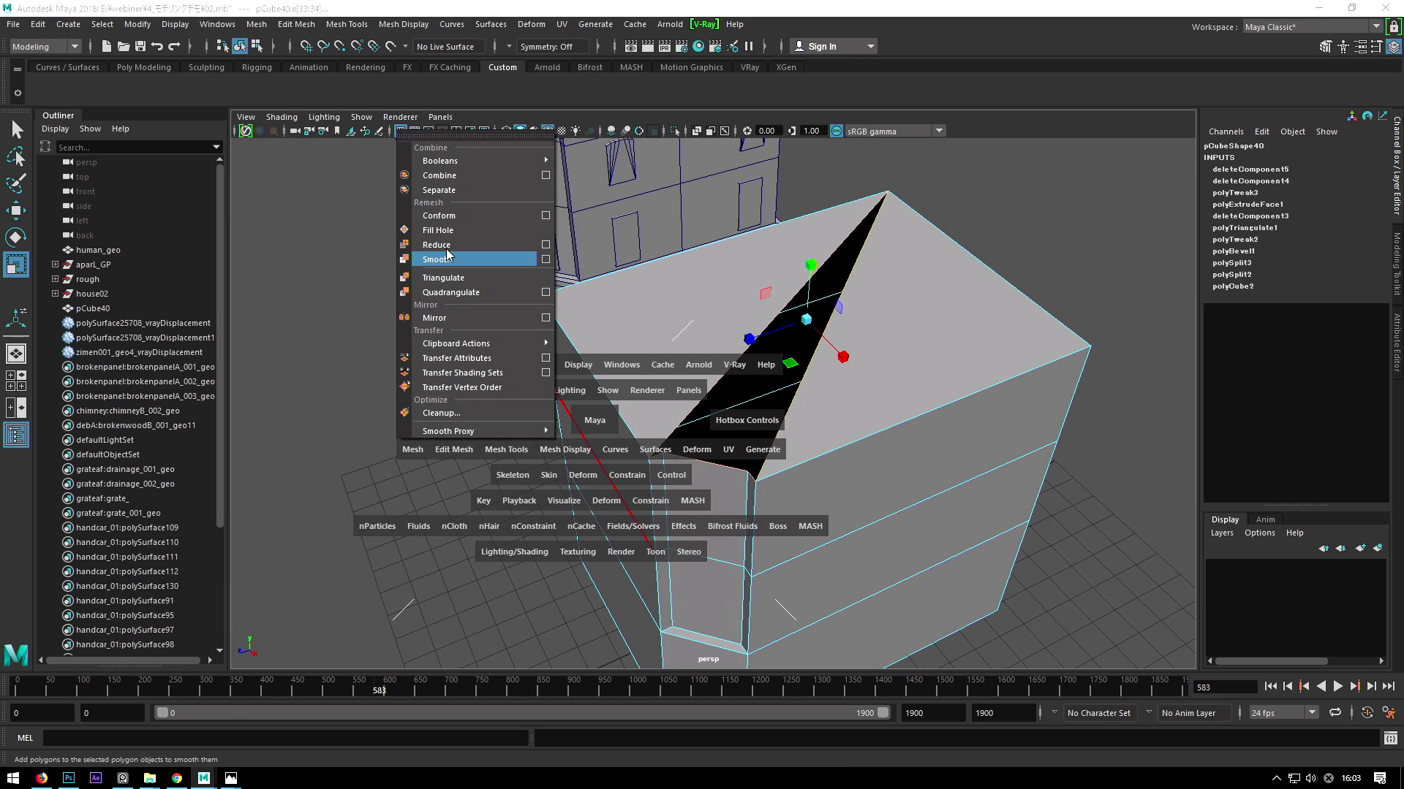
# Triangulate the new top face, then deselect and orbit to a low side view.
pyautogui.press('F11')
pyautogui.click(739, 407)
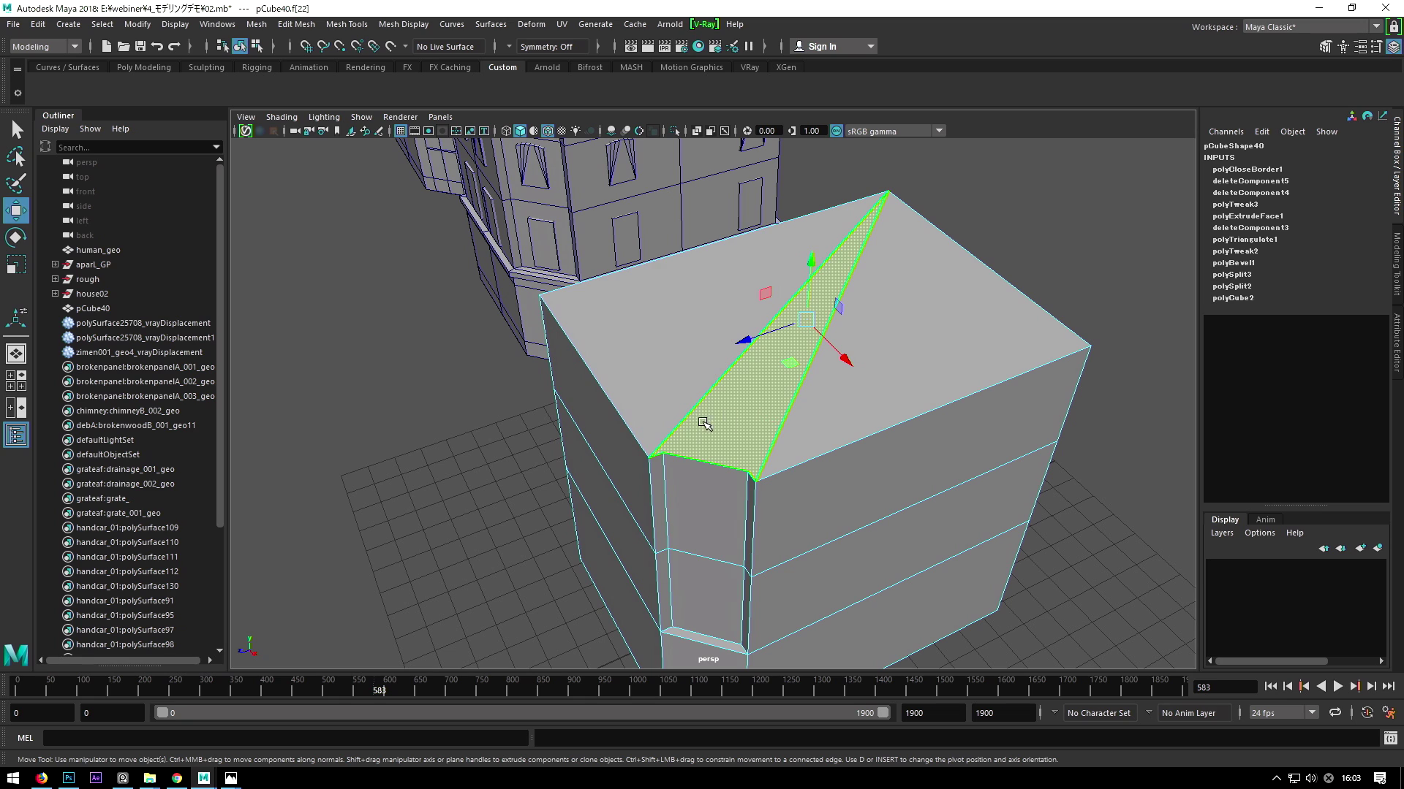
pyautogui.press('space')
pyautogui.moveTo(467, 468)
pyautogui.mouseDown()
pyautogui.moveTo(495, 307)
pyautogui.moveTo(723, 407)
pyautogui.mouseUp()
pyautogui.click(495, 295)
pyautogui.click(1007, 198)
pyautogui.moveTo(1006, 198)
pyautogui.keyDown('alt'); pyautogui.mouseDown()
pyautogui.moveTo(858, 360)
pyautogui.moveTo(740, 408)
pyautogui.moveTo(774, 455)
pyautogui.moveTo(650, 520)
pyautogui.mouseUp(); pyautogui.keyUp('alt')
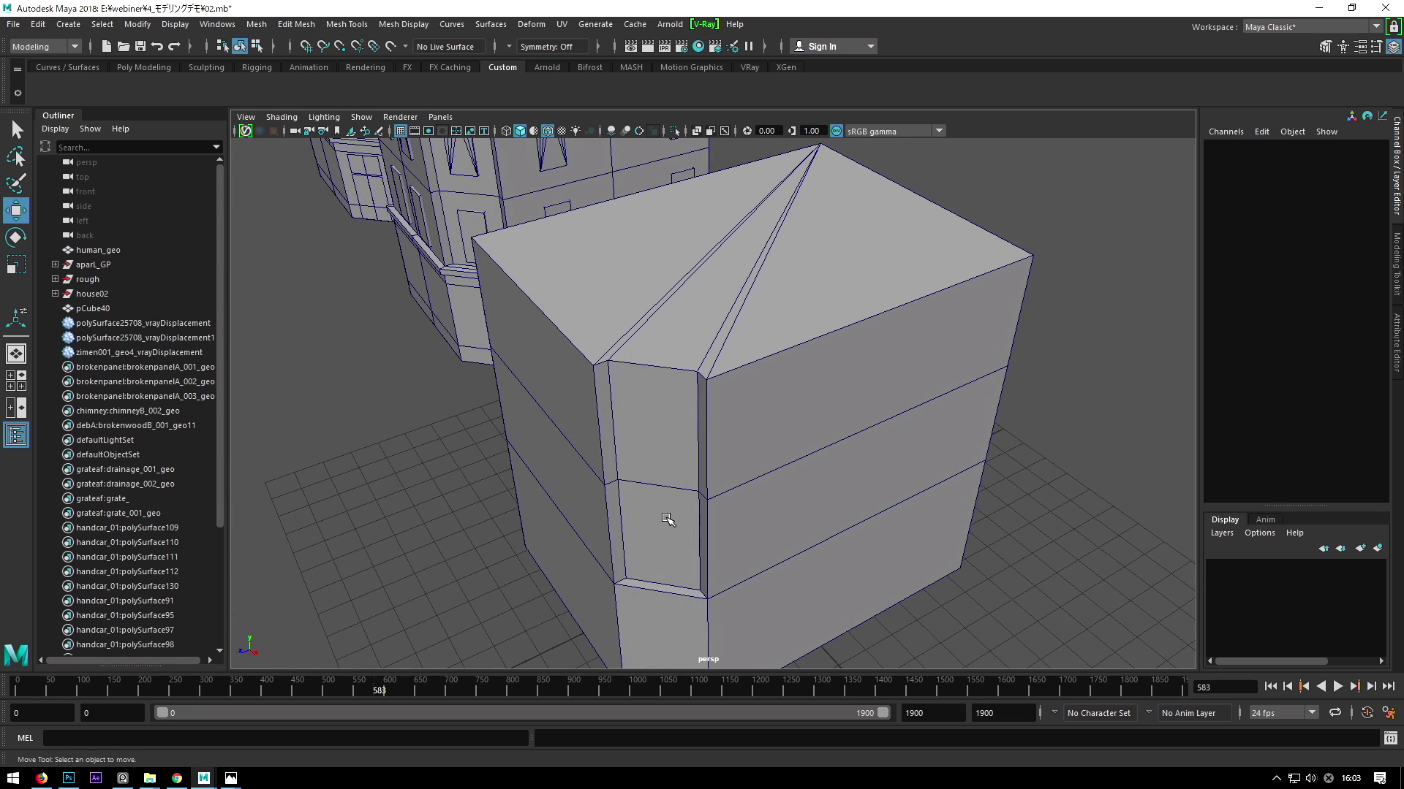
pyautogui.moveTo(689, 490)
pyautogui.keyDown('alt'); pyautogui.mouseDown()
pyautogui.moveTo(683, 470)
pyautogui.moveTo(726, 392)
pyautogui.moveTo(736, 405)
pyautogui.moveTo(681, 415)
pyautogui.mouseUp(); pyautogui.keyUp('alt')
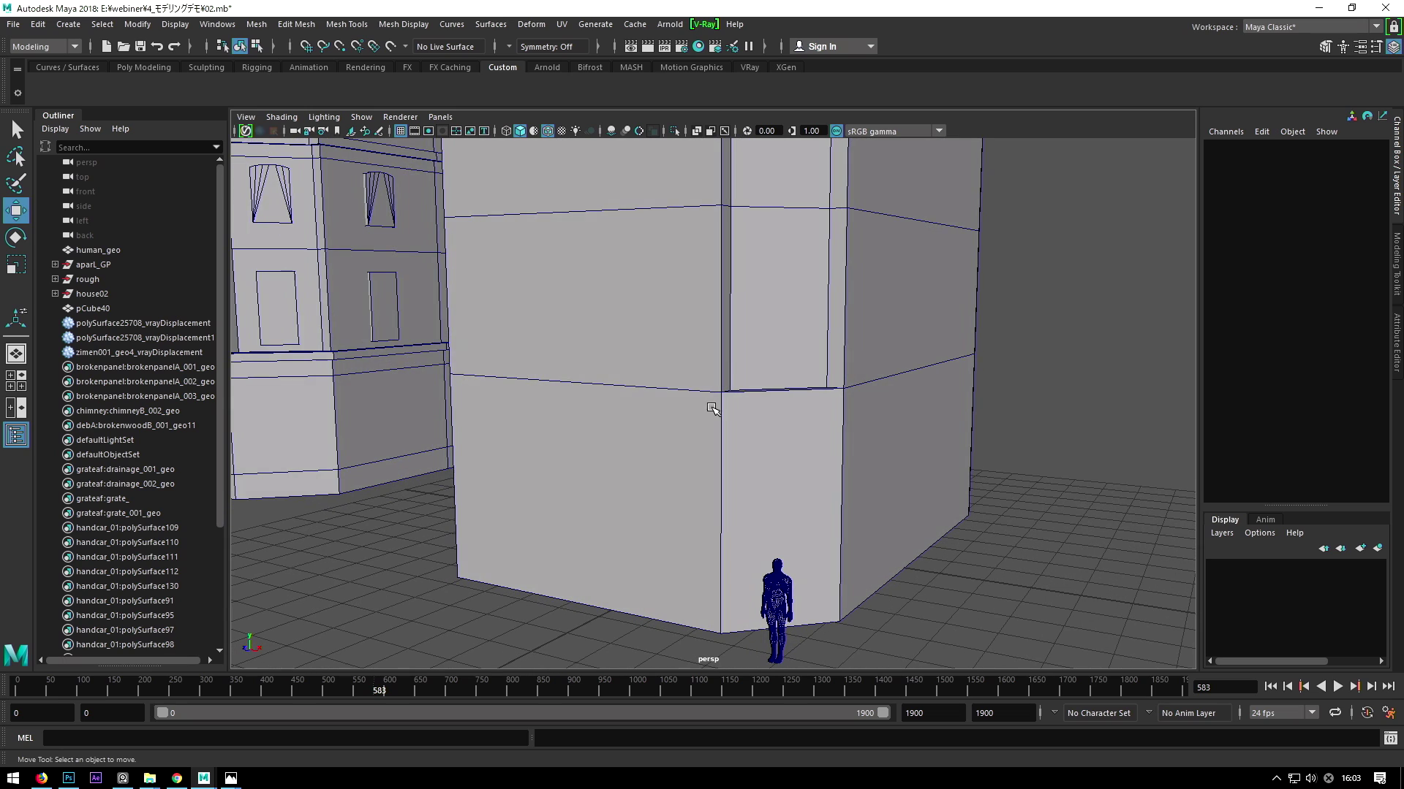
# Insert a horizontal edge loop around pCube40 with Insert Edge Loop.
pyautogui.press('space')
pyautogui.click(529, 440)
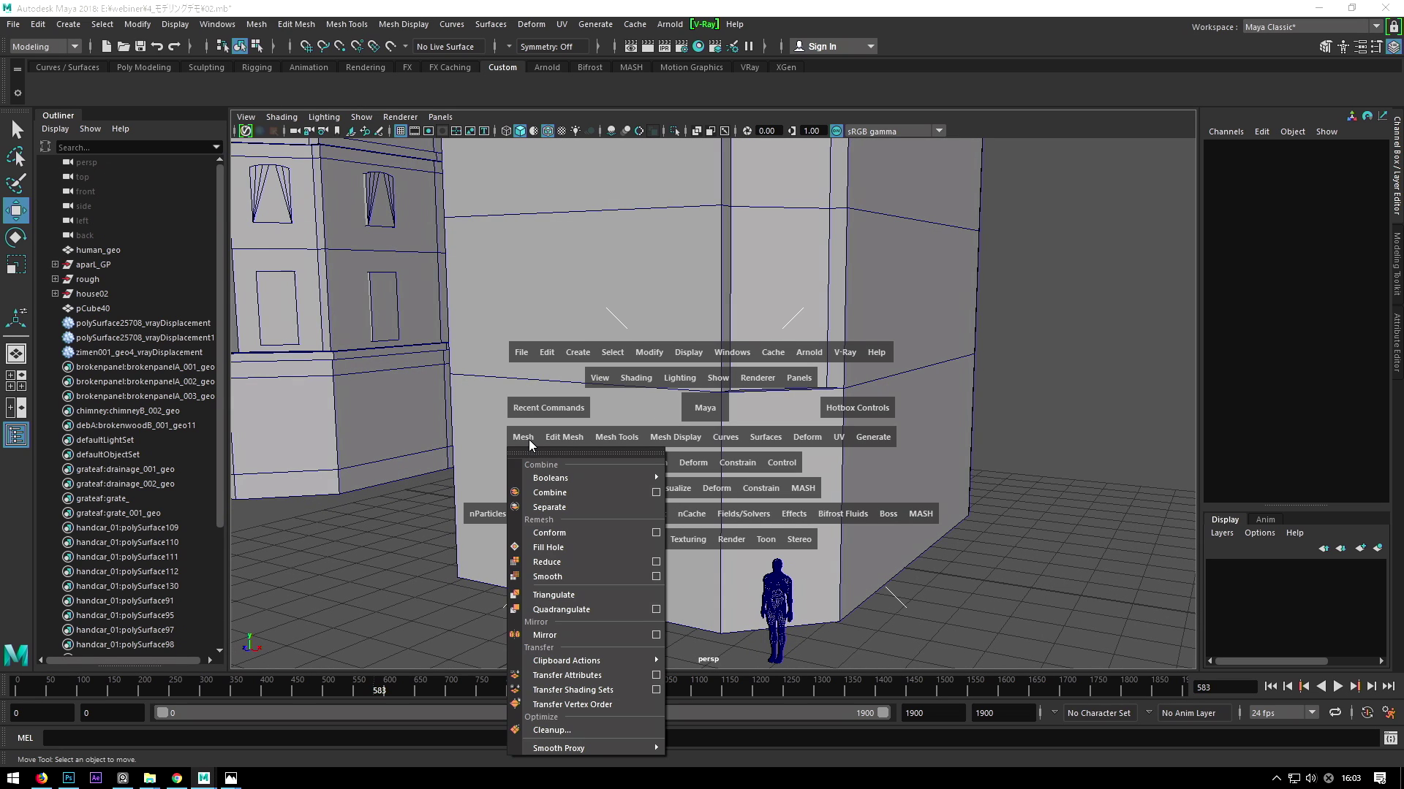
pyautogui.click(609, 436)
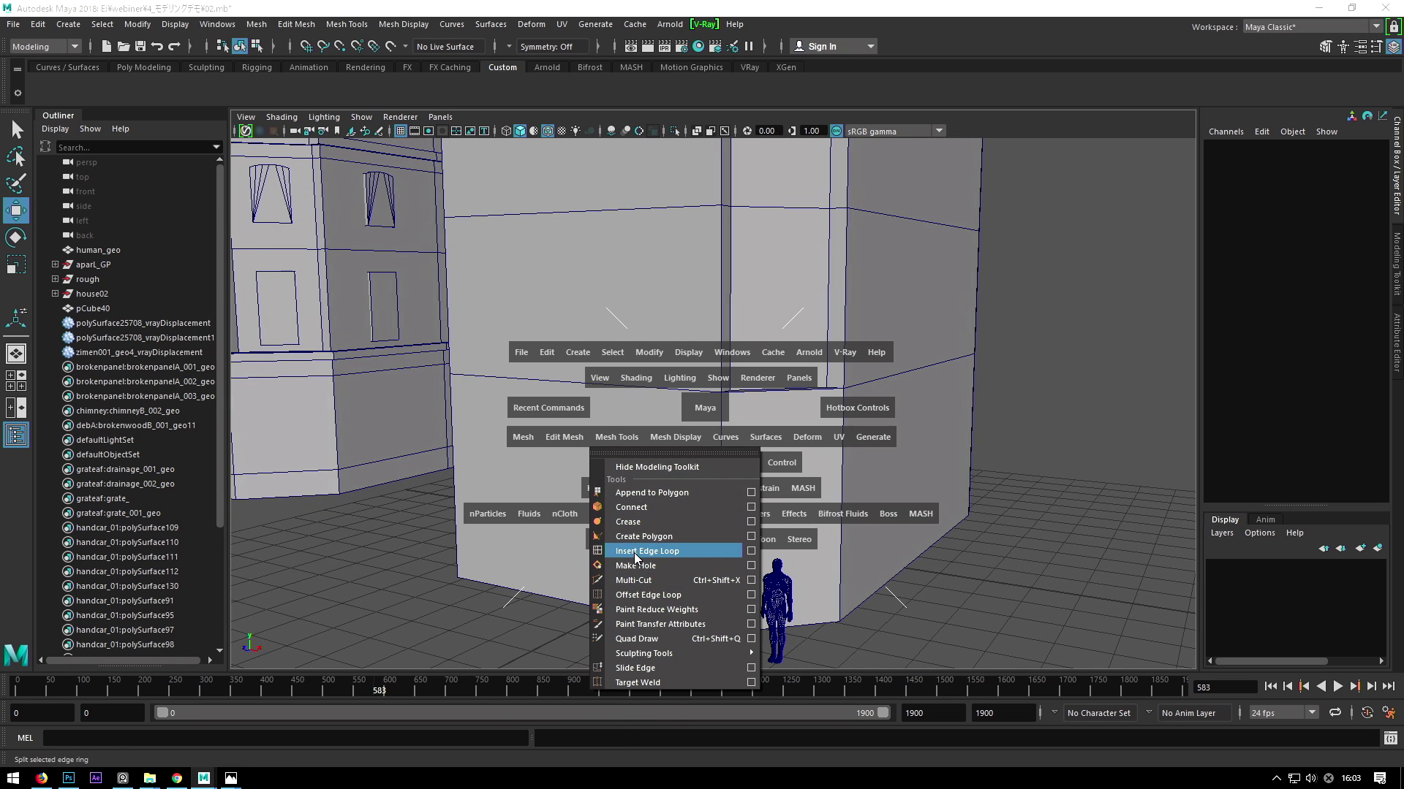
pyautogui.click(634, 553)
pyautogui.keyDown('alt'); pyautogui.moveTo(730, 457); pyautogui.dragTo(712, 462); pyautogui.keyUp('alt')
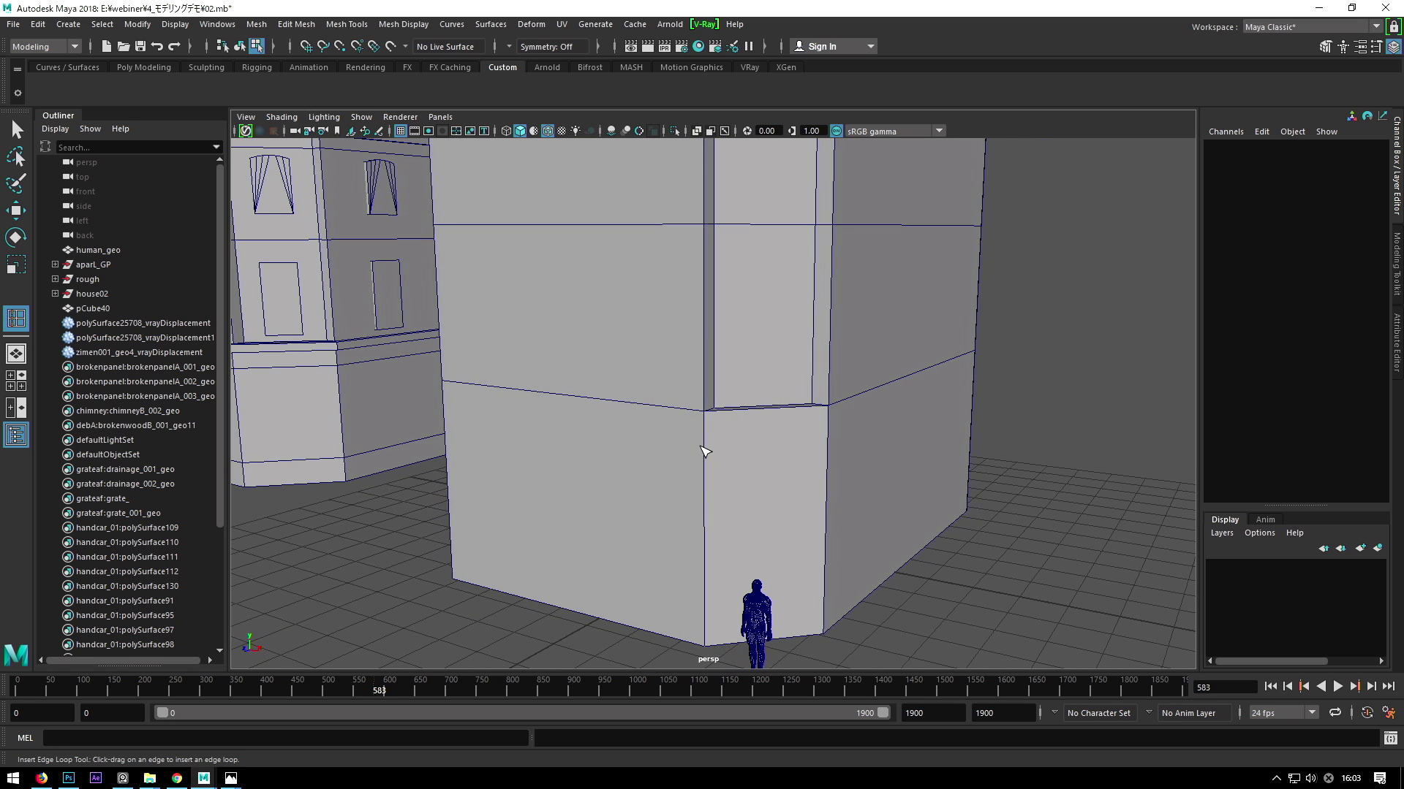
pyautogui.click(707, 443)
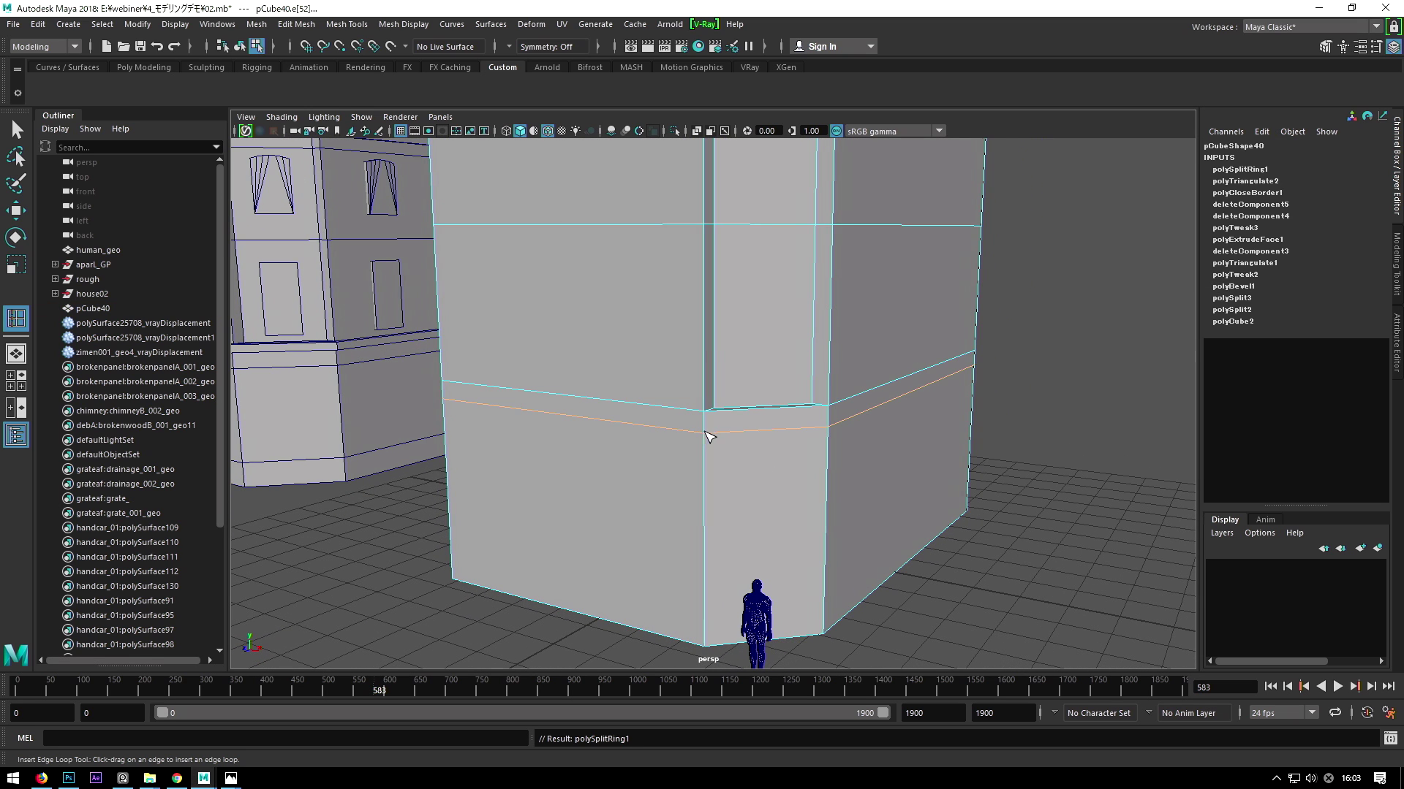
# In front view, nudge the new loop down below the floor line, then return to perspective.
pyautogui.press('space')
pyautogui.moveTo(705, 437)
pyautogui.keyDown('alt'); pyautogui.mouseDown()
pyautogui.moveTo(740, 427)
pyautogui.moveTo(742, 453)
pyautogui.mouseUp(); pyautogui.keyUp('alt')
pyautogui.scroll(-3, 742, 454)
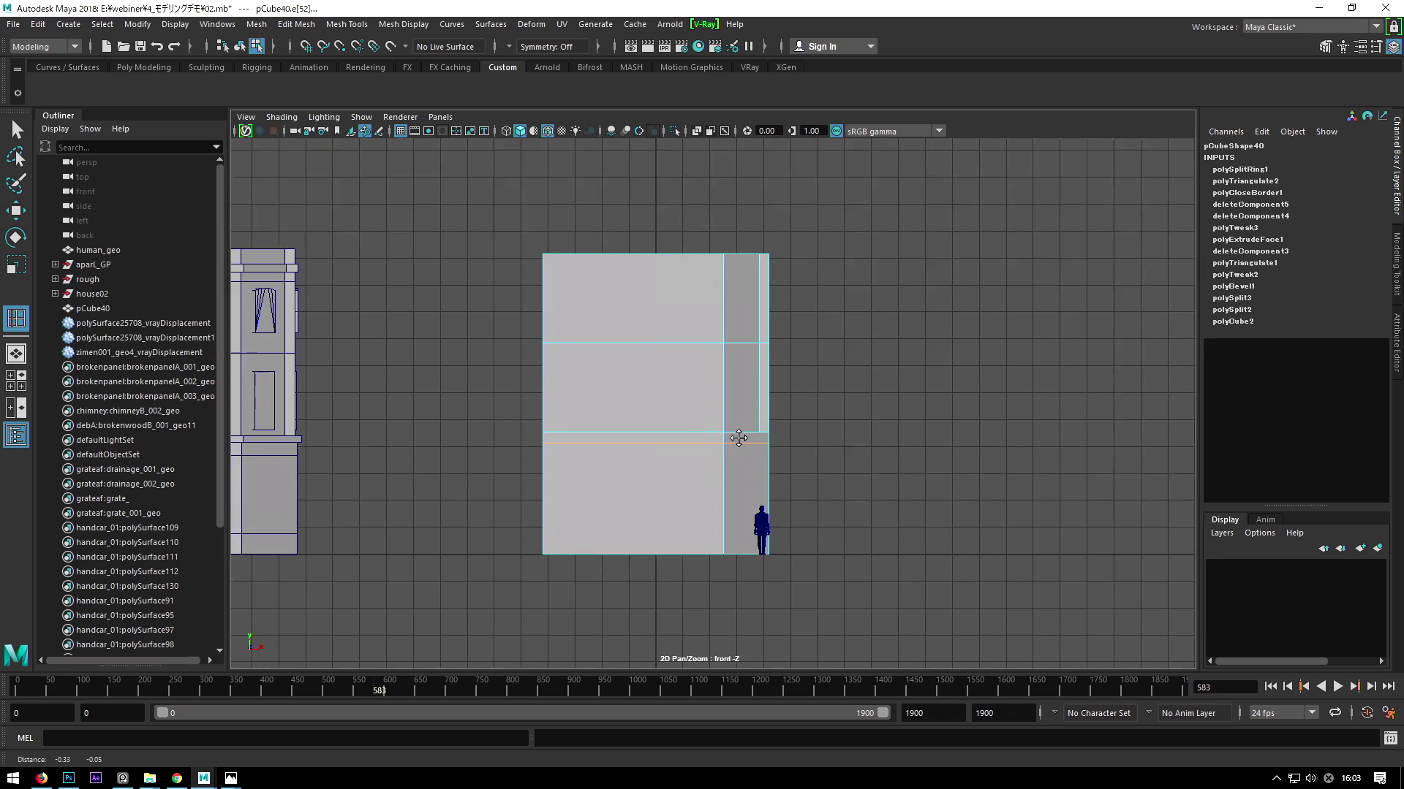
pyautogui.scroll(-2, 742, 453)
pyautogui.press('w')
pyautogui.moveTo(746, 409); pyautogui.dragTo(746, 415)
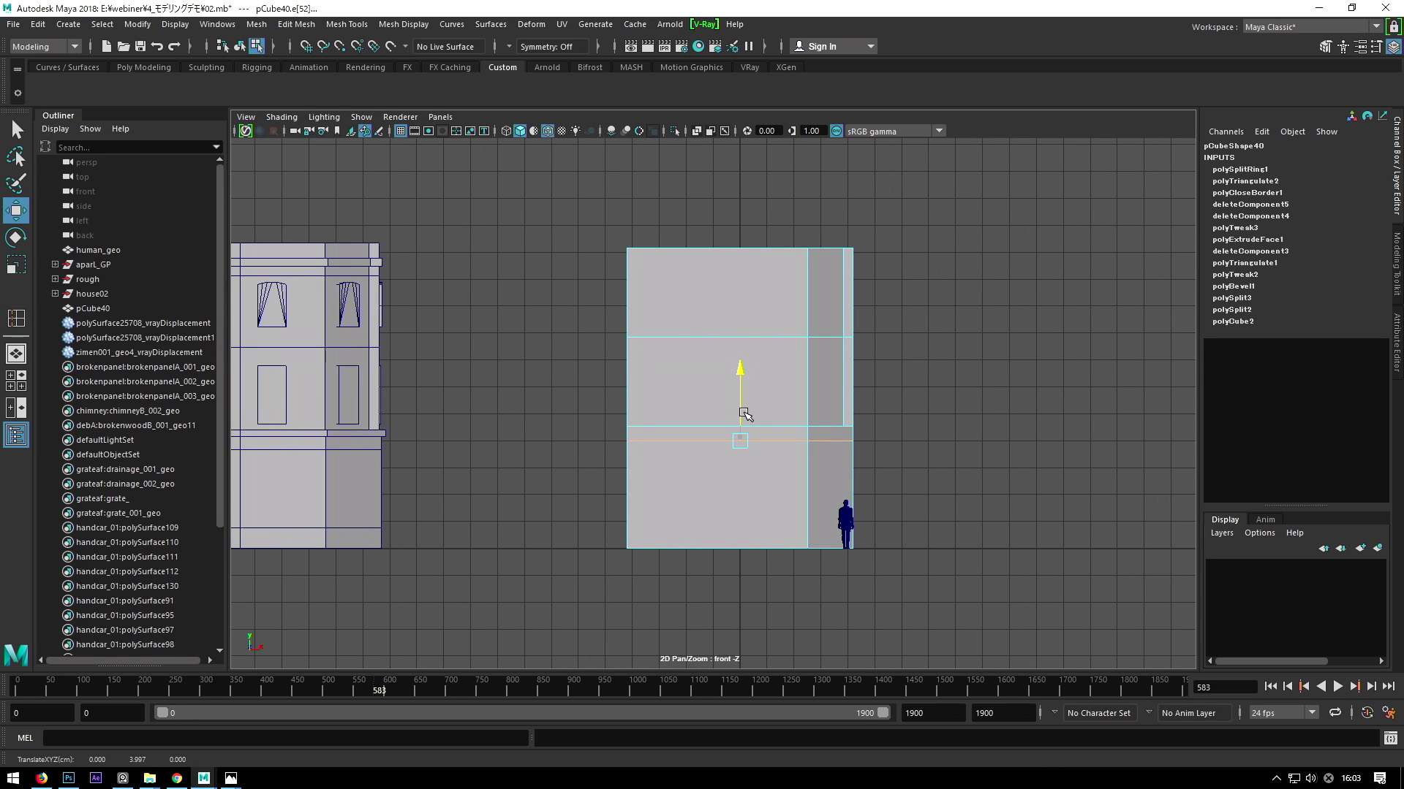
pyautogui.scroll(3, 756, 418)
pyautogui.moveTo(774, 418)
pyautogui.keyDown('alt'); pyautogui.mouseDown(button='middle')
pyautogui.moveTo(686, 418)
pyautogui.moveTo(752, 423)
pyautogui.mouseUp(button='middle'); pyautogui.keyUp('alt')
pyautogui.press('space')
pyautogui.click(752, 339)
pyautogui.keyDown('alt'); pyautogui.moveTo(752, 339); pyautogui.dragTo(733, 395); pyautogui.keyUp('alt')
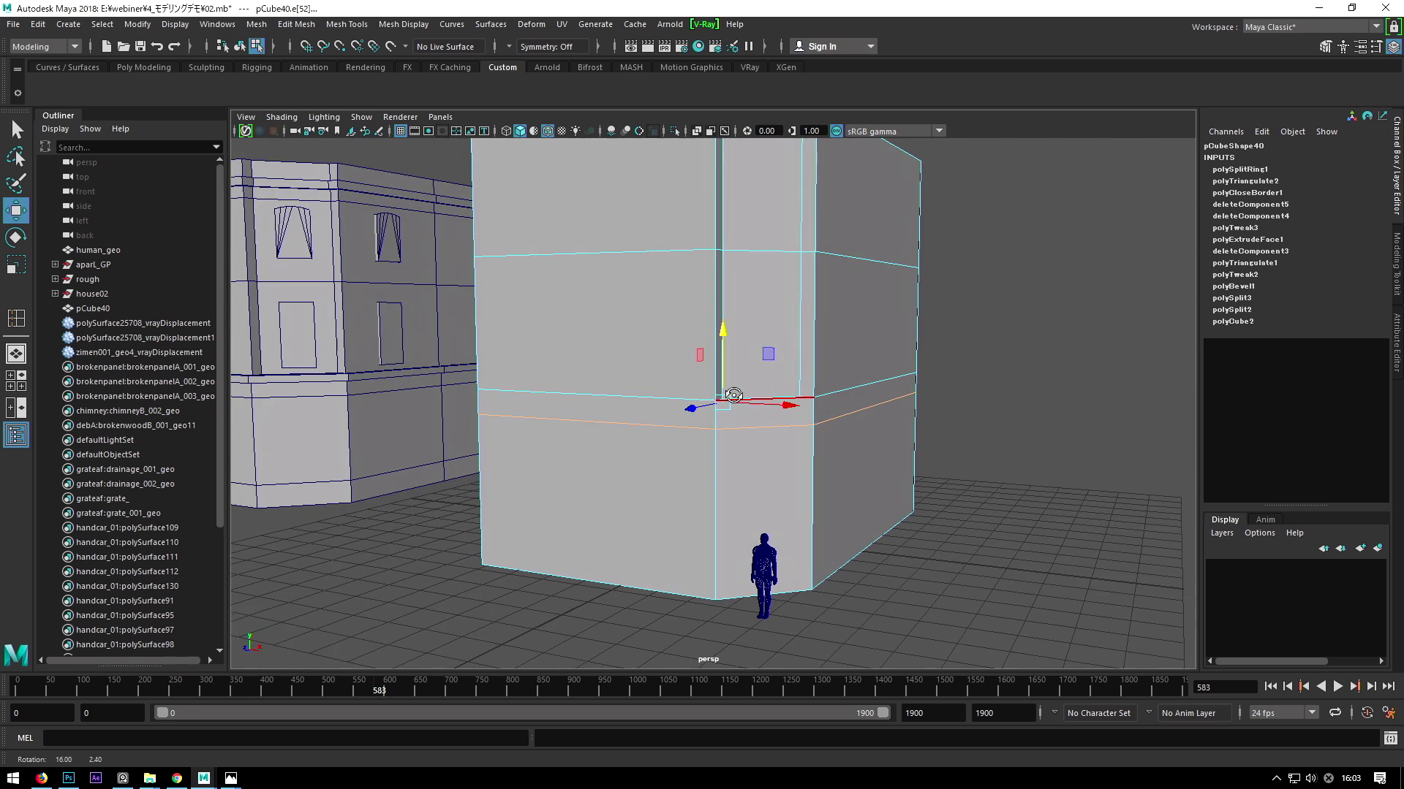
pyautogui.scroll(4, 734, 395)
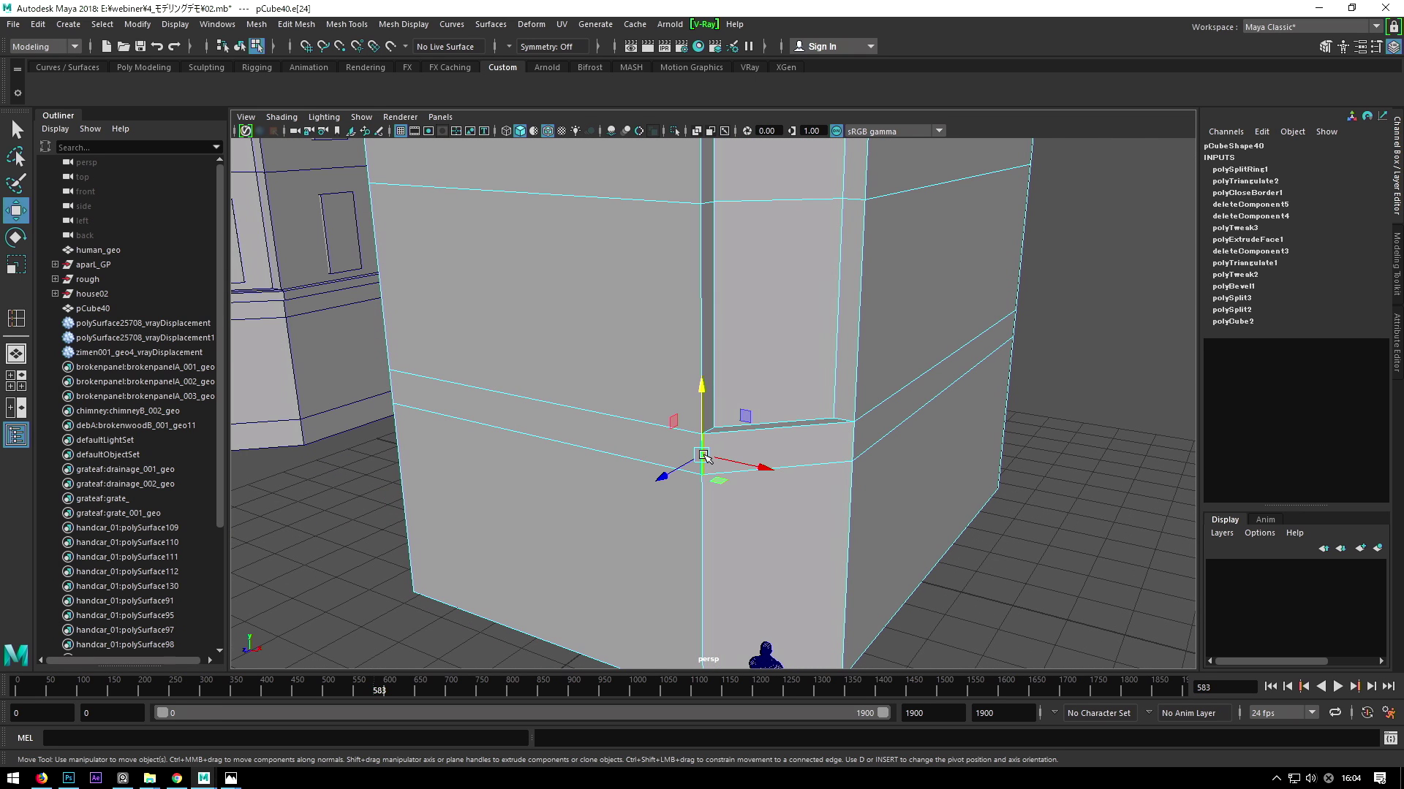
# Insert a second edge loop just below the first one.
pyautogui.press('space')
pyautogui.click(590, 500)
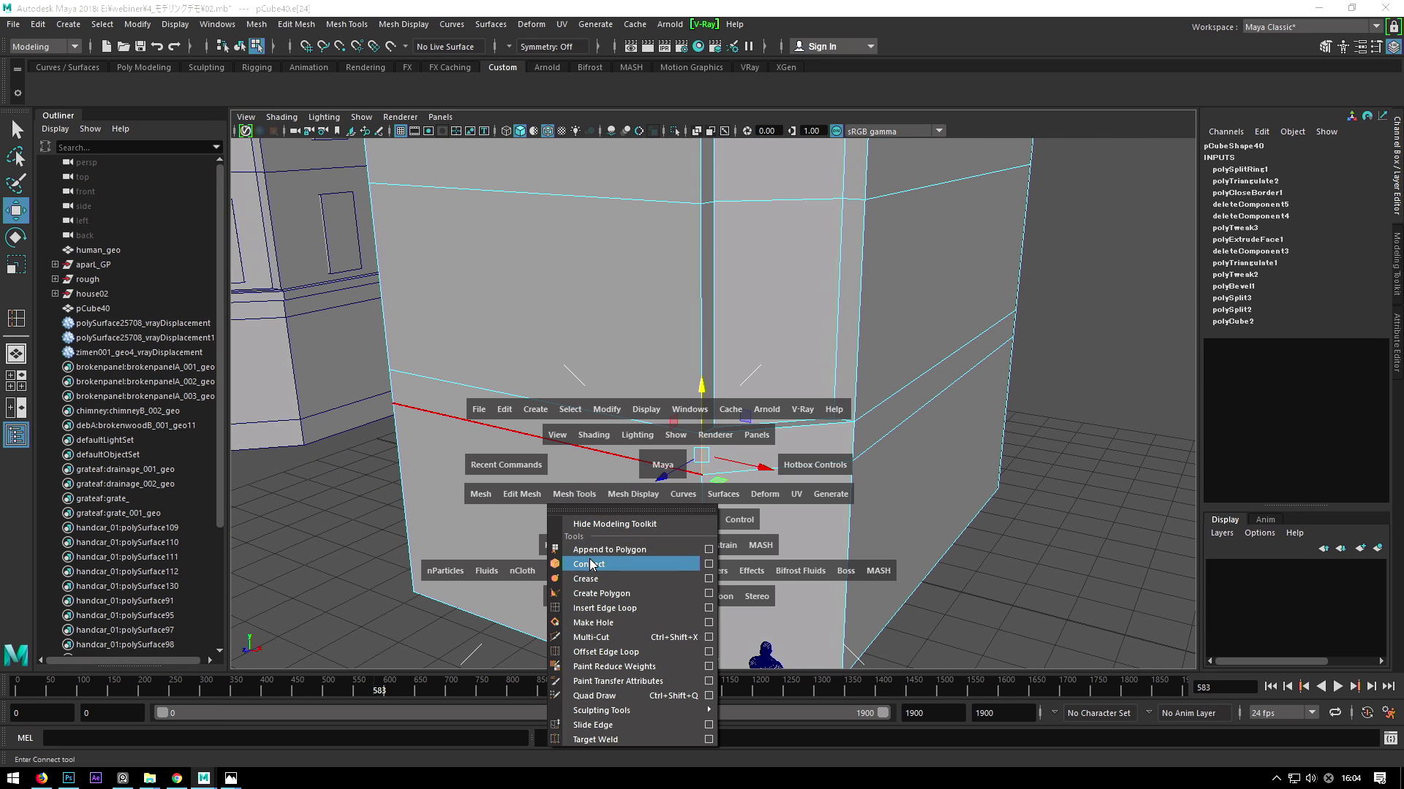
pyautogui.click(589, 608)
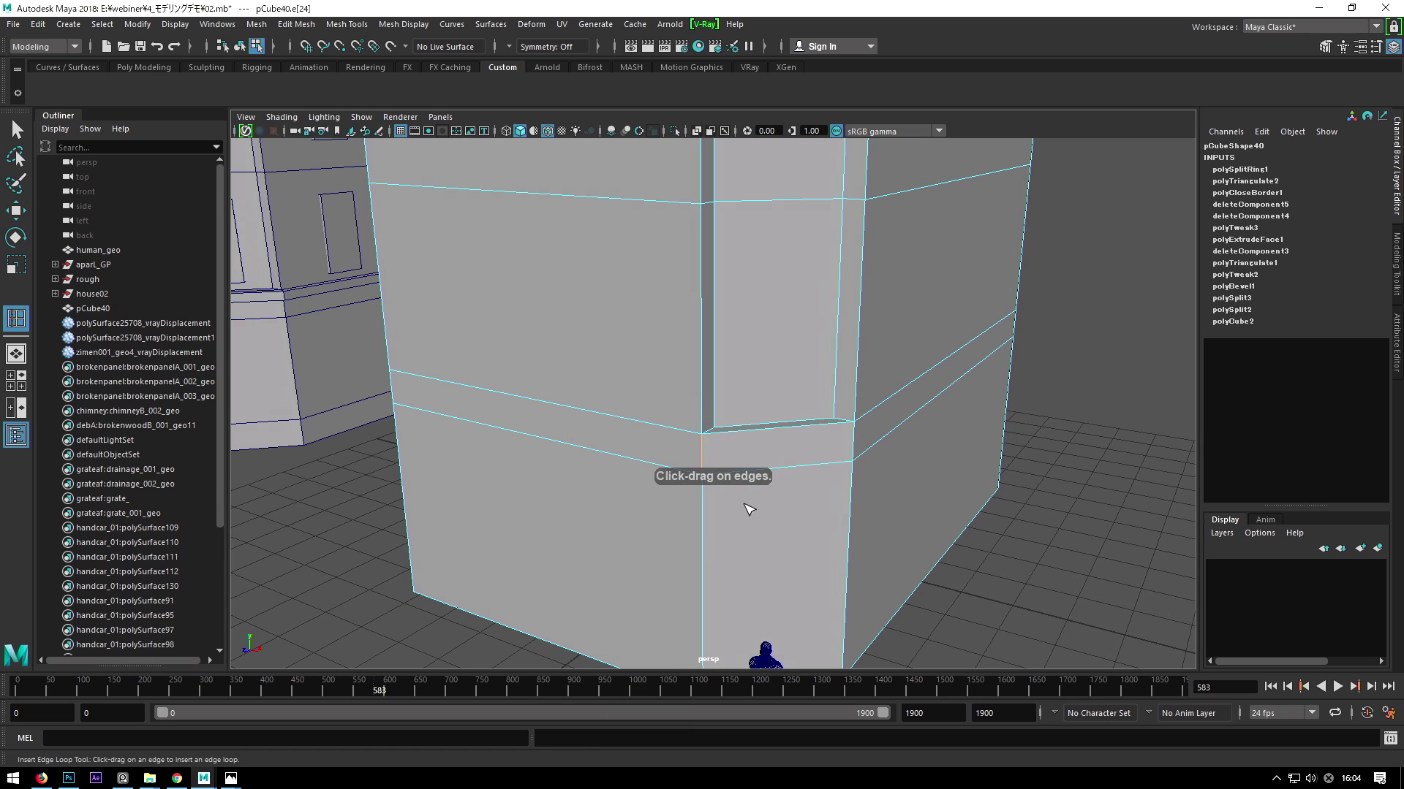
pyautogui.moveTo(702, 453)
pyautogui.mouseDown()
pyautogui.moveTo(751, 466)
pyautogui.moveTo(742, 492)
pyautogui.mouseUp()
pyautogui.press('w')
# Extrude the thin band of faces between the loops outward with Thickness 0.1.
pyautogui.press('F11')
pyautogui.click(723, 488)
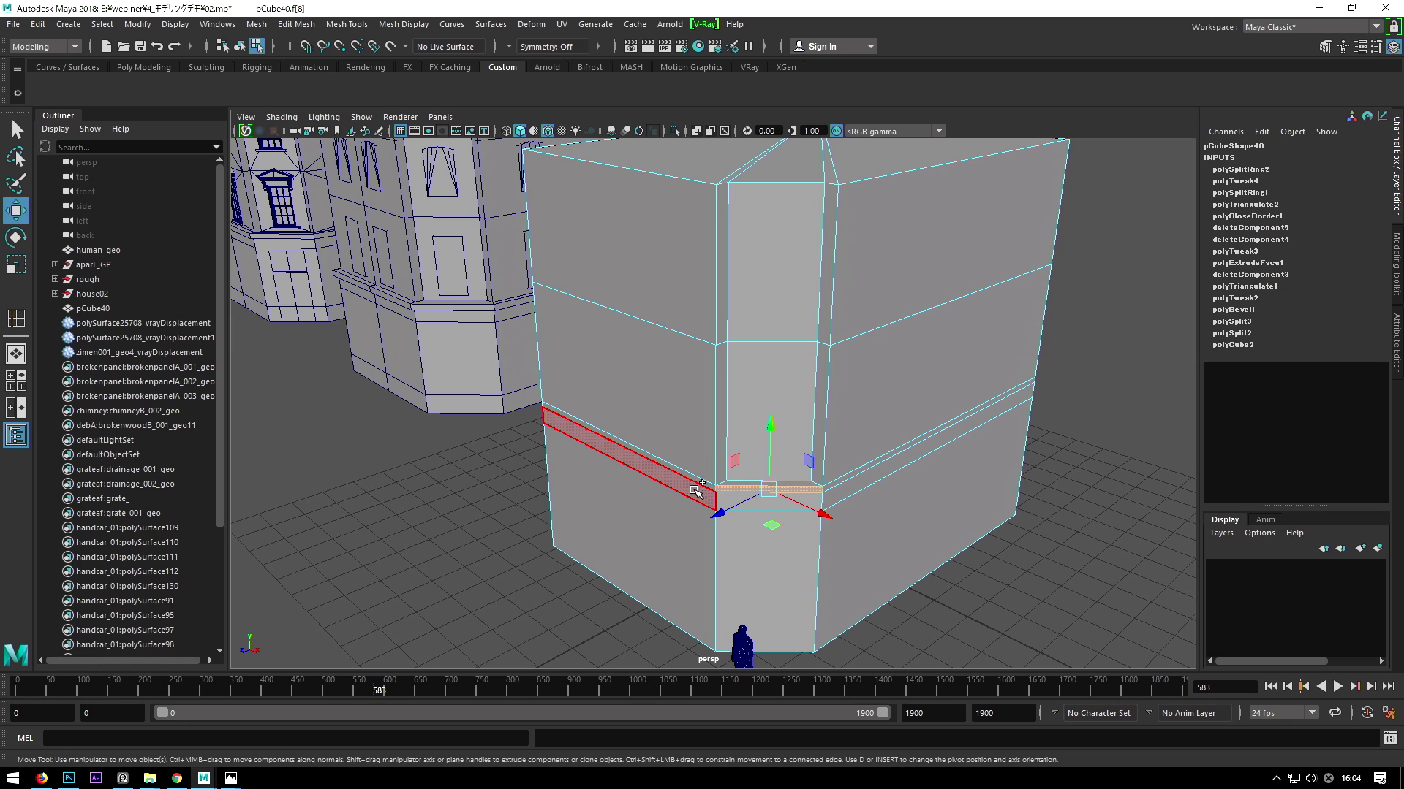
pyautogui.keyDown('shift'); pyautogui.click(700, 482); pyautogui.keyUp('shift')
pyautogui.moveTo(700, 482)
pyautogui.keyDown('alt'); pyautogui.mouseDown()
pyautogui.moveTo(751, 447)
pyautogui.moveTo(714, 448)
pyautogui.mouseUp(); pyautogui.keyUp('alt')
pyautogui.keyDown('shift'); pyautogui.moveTo(715, 448); pyautogui.dragTo(718, 307, button='right'); pyautogui.keyUp('shift')
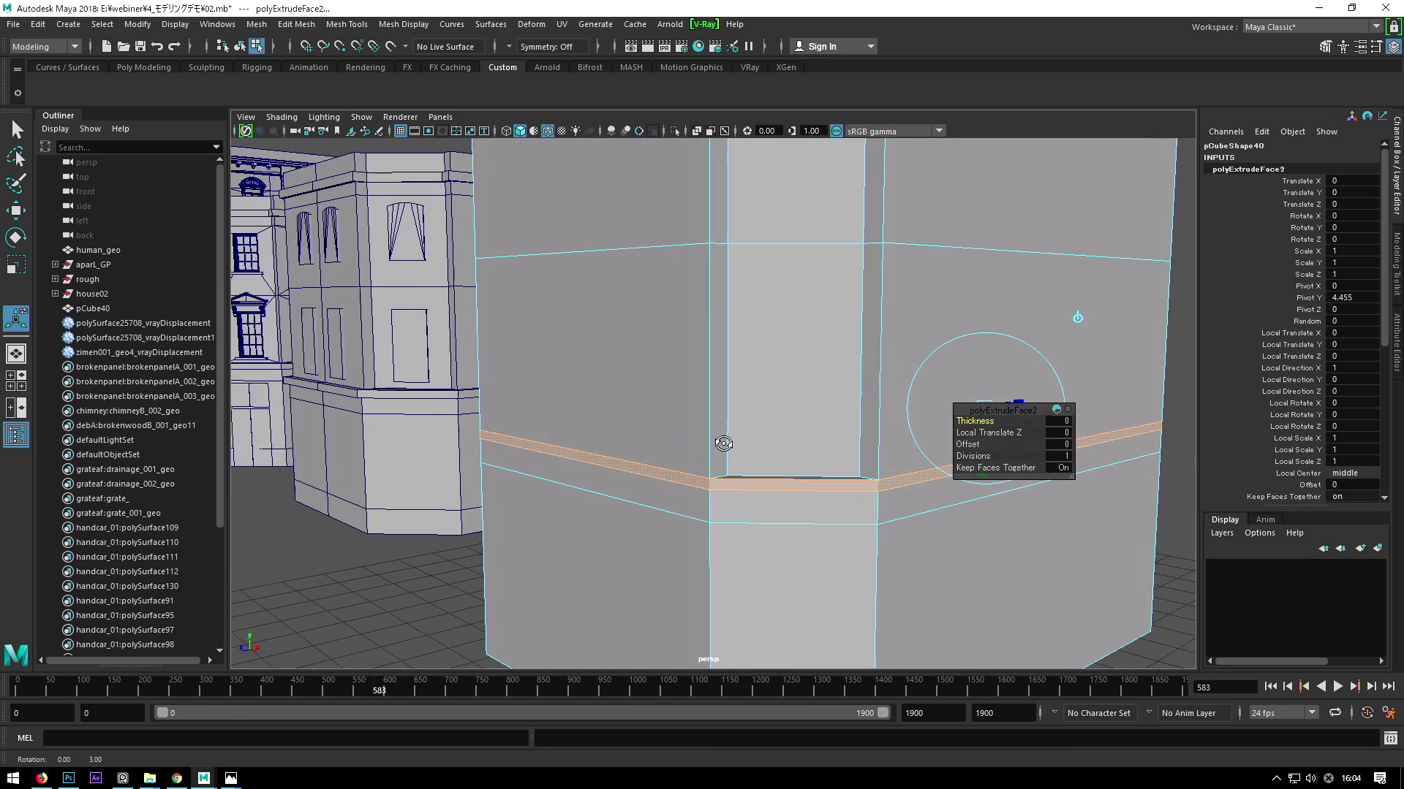
pyautogui.keyDown('alt'); pyautogui.moveTo(724, 442); pyautogui.dragTo(775, 438); pyautogui.keyUp('alt')
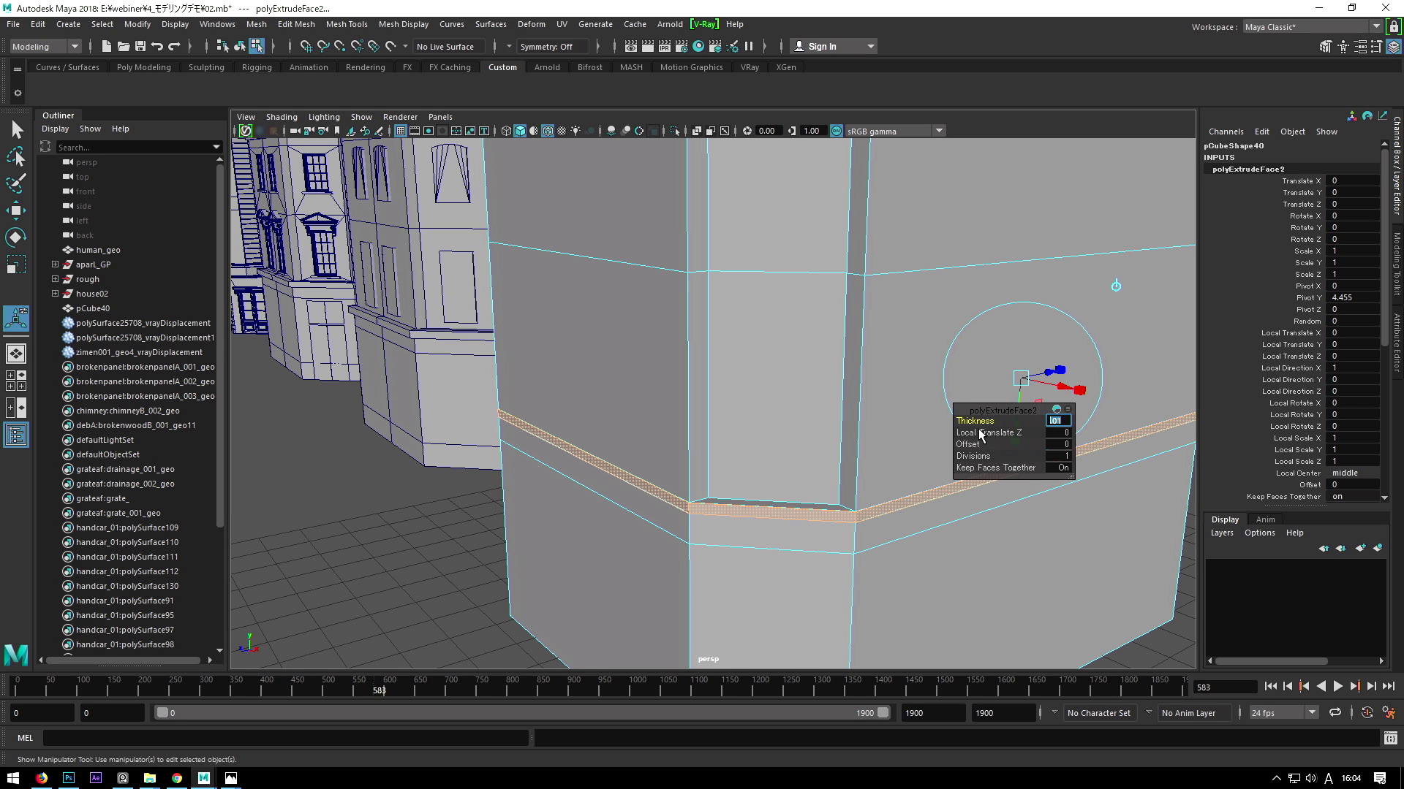
pyautogui.press('Return')
pyautogui.keyDown('alt'); pyautogui.moveTo(980, 434); pyautogui.dragTo(624, 494); pyautogui.keyUp('alt')
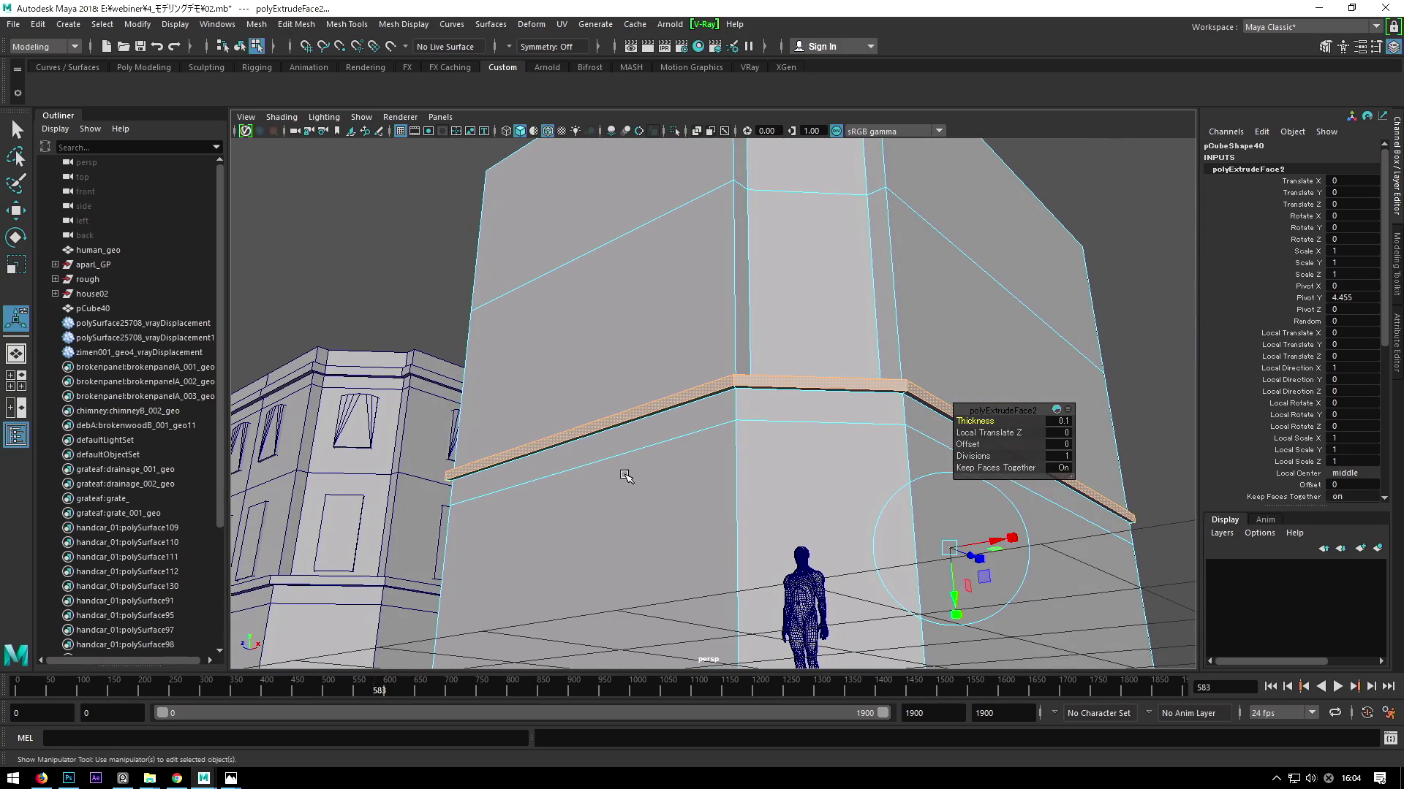
pyautogui.keyDown('alt'); pyautogui.moveTo(655, 454); pyautogui.dragTo(696, 479); pyautogui.keyUp('alt')
# Clear the selection and orbit to an oblique view of the ledge corner.
pyautogui.press('w')
pyautogui.press('F8')
pyautogui.click(1047, 294)
pyautogui.moveTo(1084, 335)
pyautogui.keyDown('alt'); pyautogui.mouseDown()
pyautogui.moveTo(886, 517)
pyautogui.moveTo(894, 457)
pyautogui.moveTo(516, 729)
pyautogui.mouseUp(); pyautogui.keyUp('alt')
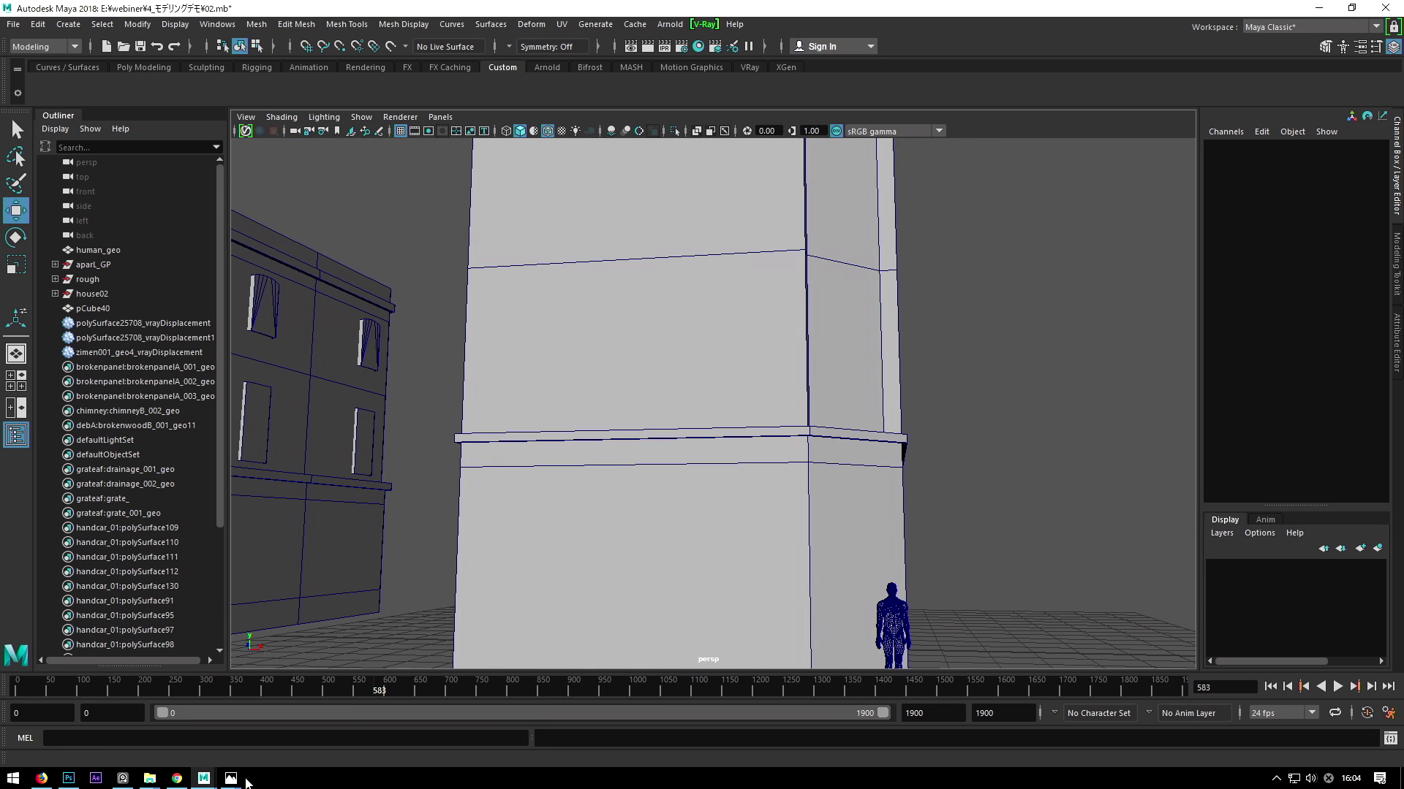
pyautogui.moveTo(231, 779)
pyautogui.click(219, 717)
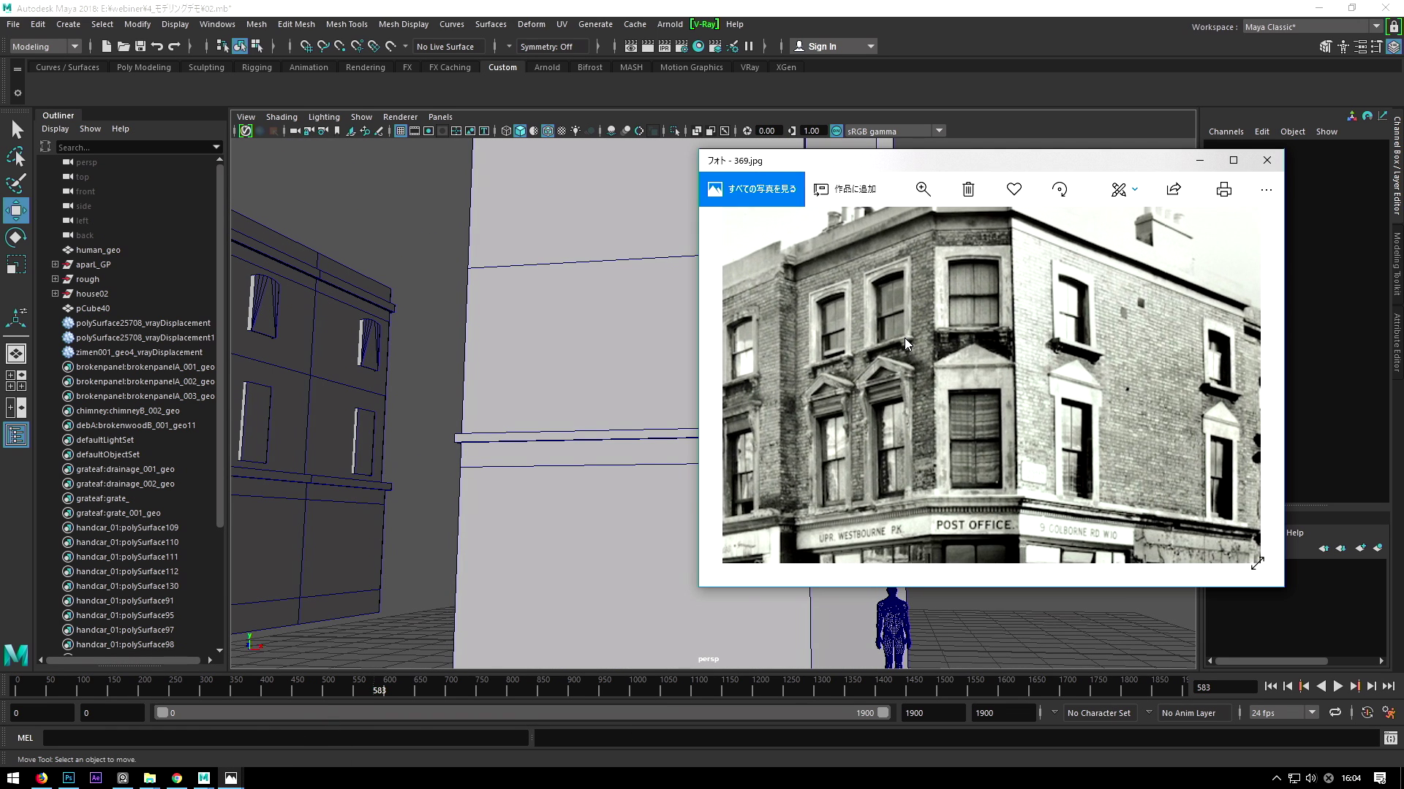
# Scroll through the 369.jpg reference photo of the corner post office.
pyautogui.scroll(-2, 905, 338)
pyautogui.scroll(-1, 956, 328)
pyautogui.scroll(-1, 956, 327)
pyautogui.scroll(-1, 897, 264)
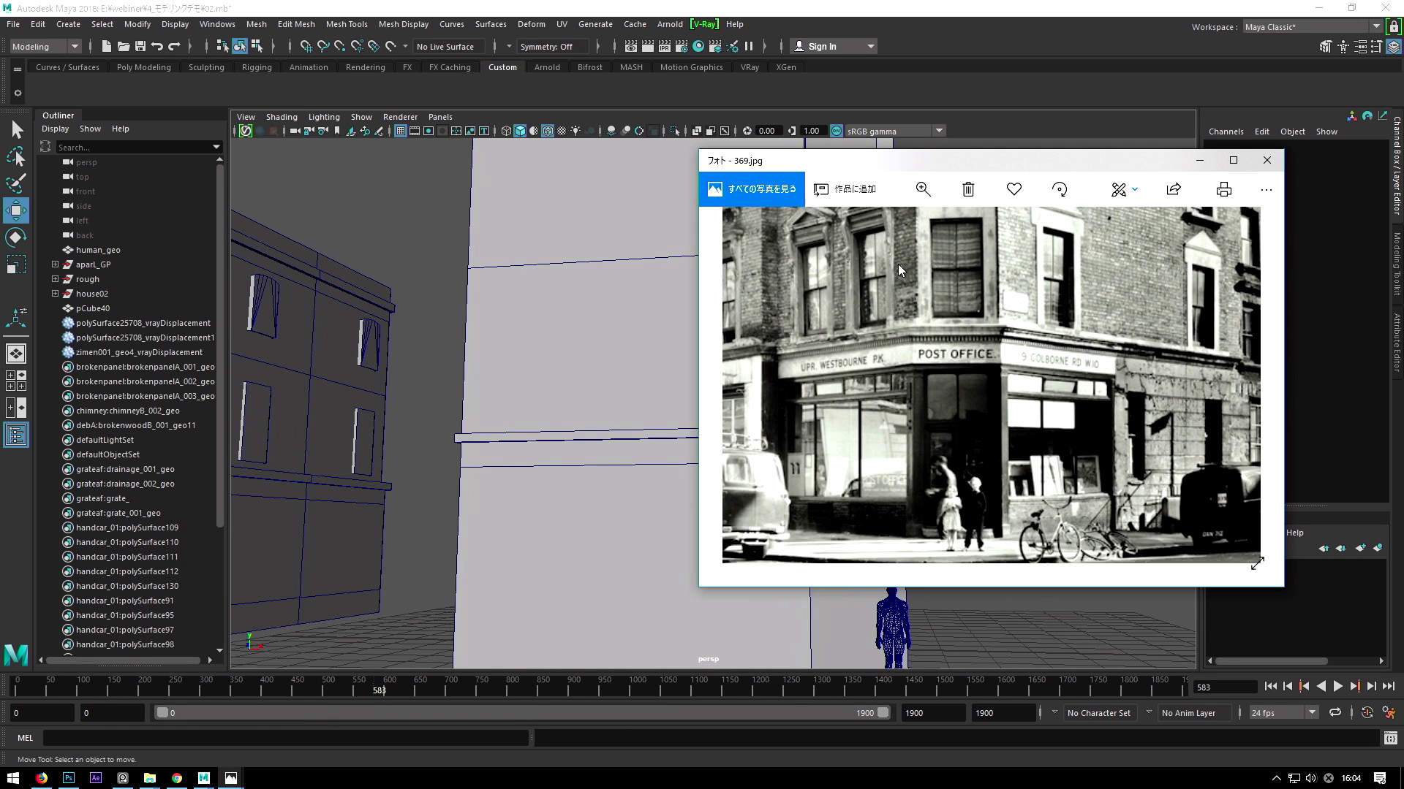
pyautogui.scroll(3, 909, 282)
pyautogui.scroll(2, 884, 380)
# Select building block pCube40 in Maya and switch to the front view.
pyautogui.moveTo(753, 592)
pyautogui.keyDown('alt'); pyautogui.mouseDown()
pyautogui.moveTo(794, 429)
pyautogui.moveTo(702, 360)
pyautogui.moveTo(680, 413)
pyautogui.moveTo(724, 407)
pyautogui.moveTo(714, 417)
pyautogui.moveTo(742, 394)
pyautogui.moveTo(683, 389)
pyautogui.moveTo(730, 389)
pyautogui.moveTo(605, 322)
pyautogui.mouseUp(); pyautogui.keyUp('alt')
pyautogui.click(701, 360)
pyautogui.press('space')
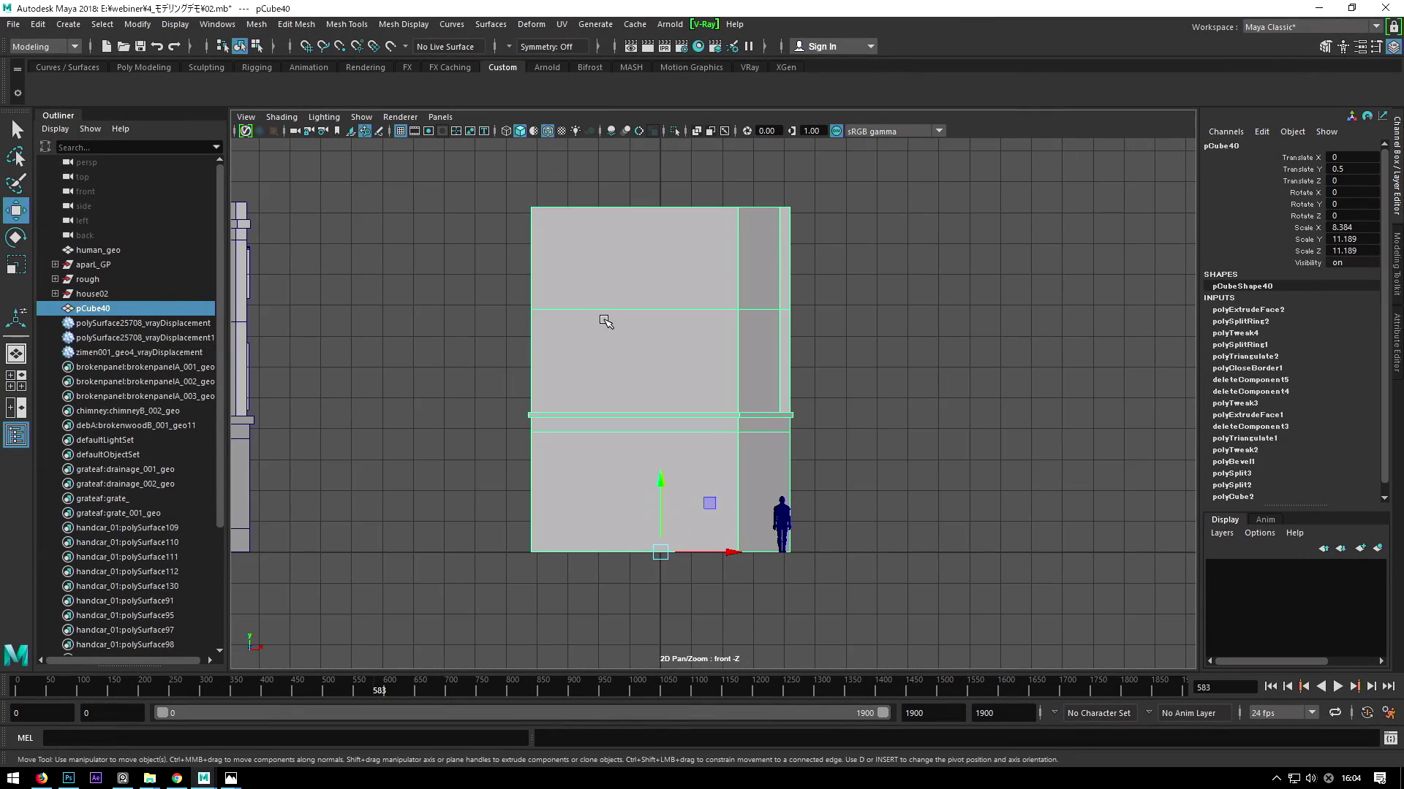
# Create a window cube pCube41, scale it uniformly to 1.356 and place it at the wall front.
pyautogui.click(133, 64)
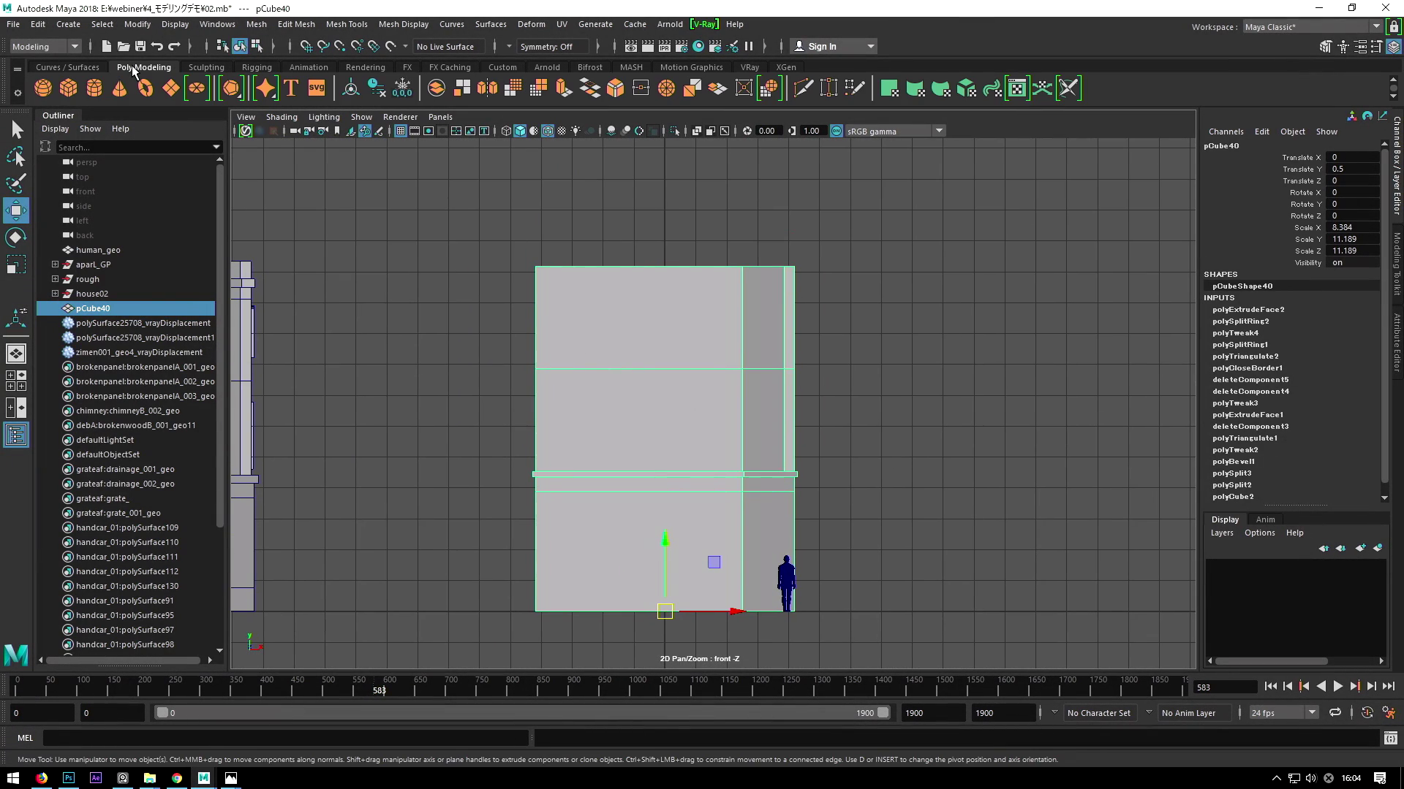
pyautogui.click(67, 86)
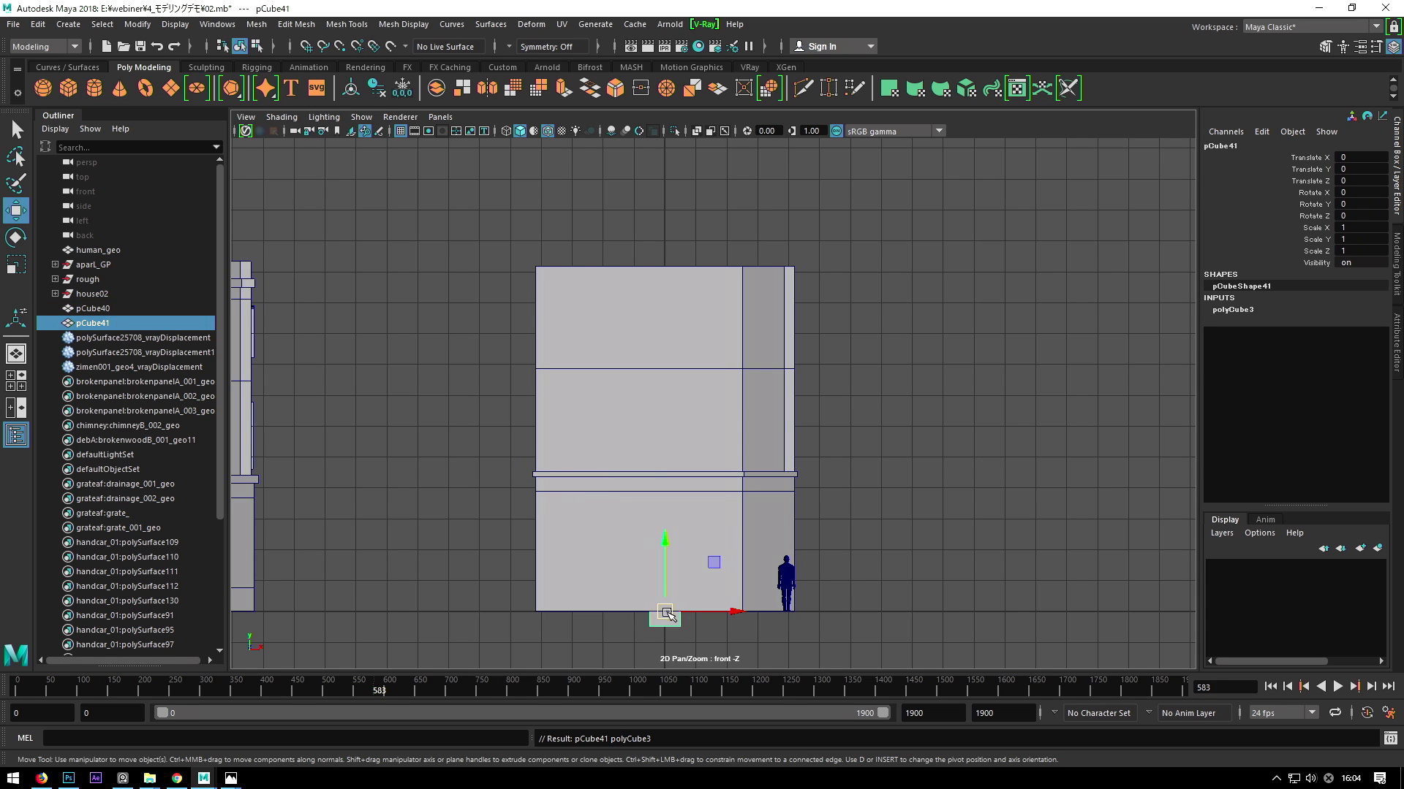
pyautogui.moveTo(668, 616); pyautogui.dragTo(710, 356)
pyautogui.scroll(3, 702, 340)
pyautogui.press('4')
pyautogui.scroll(1, 821, 350)
pyautogui.press('r')
pyautogui.press('w')
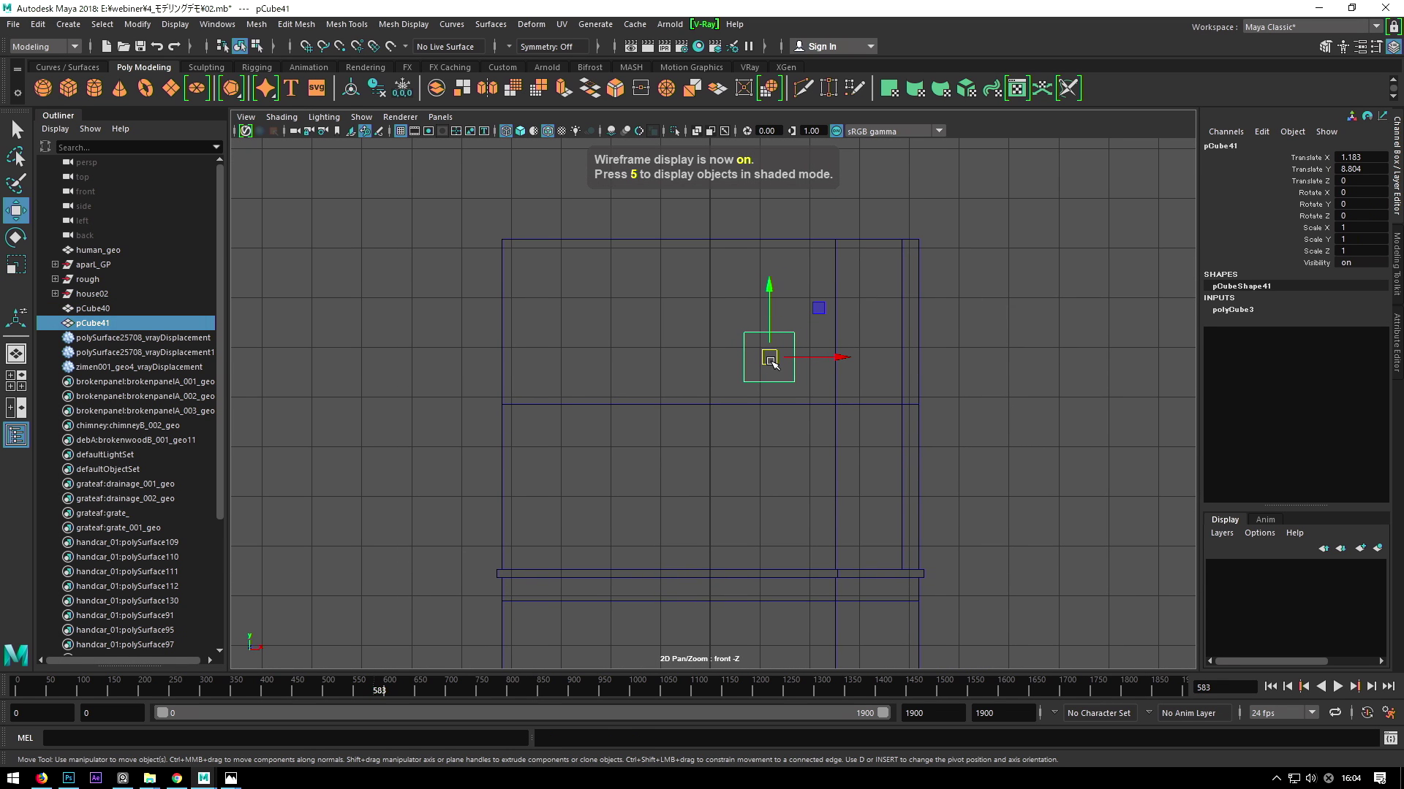
pyautogui.press('r')
pyautogui.moveTo(773, 362); pyautogui.dragTo(789, 354)
pyautogui.scroll(-3, 694, 356)
pyautogui.scroll(-2, 713, 360)
pyautogui.moveTo(708, 369); pyautogui.dragTo(707, 465)
# Check the cube in shaded perspective, then frame it in the front orthographic view.
pyautogui.press('space')
pyautogui.scroll(-2, 707, 402)
pyautogui.keyDown('alt'); pyautogui.moveTo(707, 402); pyautogui.dragTo(773, 319); pyautogui.keyUp('alt')
pyautogui.press('5')
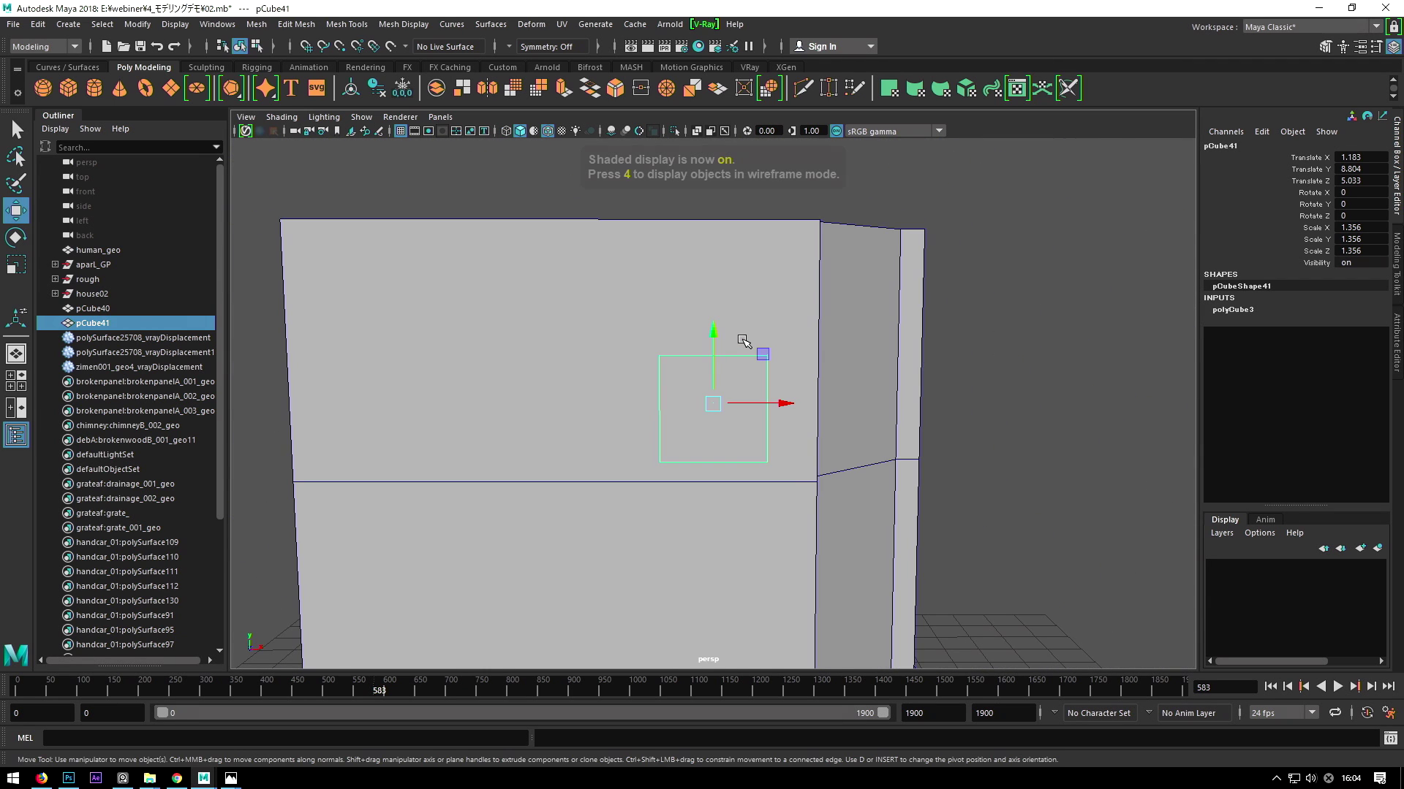
pyautogui.scroll(-3, 738, 359)
pyautogui.press('space')
pyautogui.moveTo(727, 374); pyautogui.dragTo(727, 439)
pyautogui.scroll(2, 768, 358)
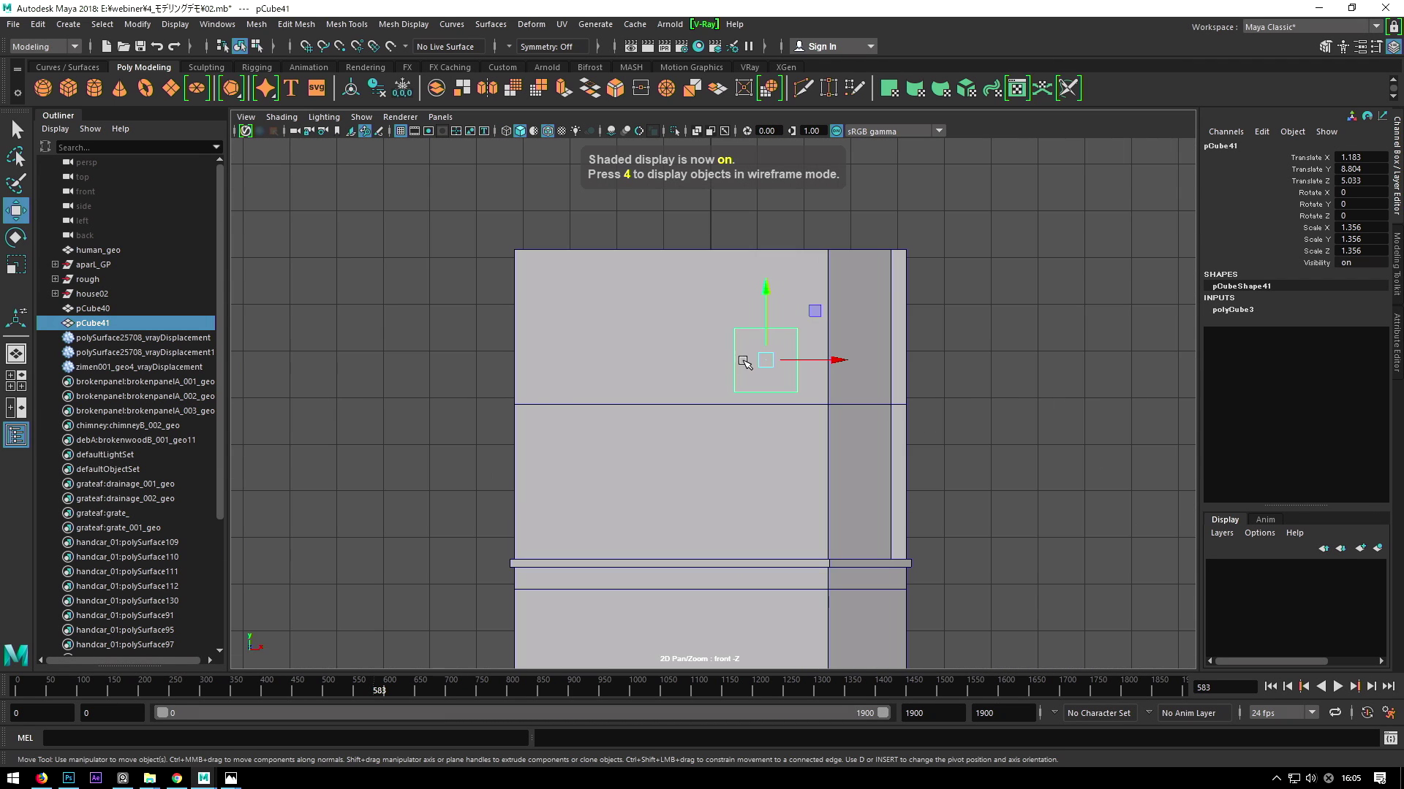
pyautogui.scroll(-1, 767, 359)
pyautogui.scroll(-2, 771, 345)
pyautogui.scroll(2, 771, 345)
pyautogui.keyDown('alt'); pyautogui.moveTo(772, 349); pyautogui.dragTo(729, 364, button='middle'); pyautogui.keyUp('alt')
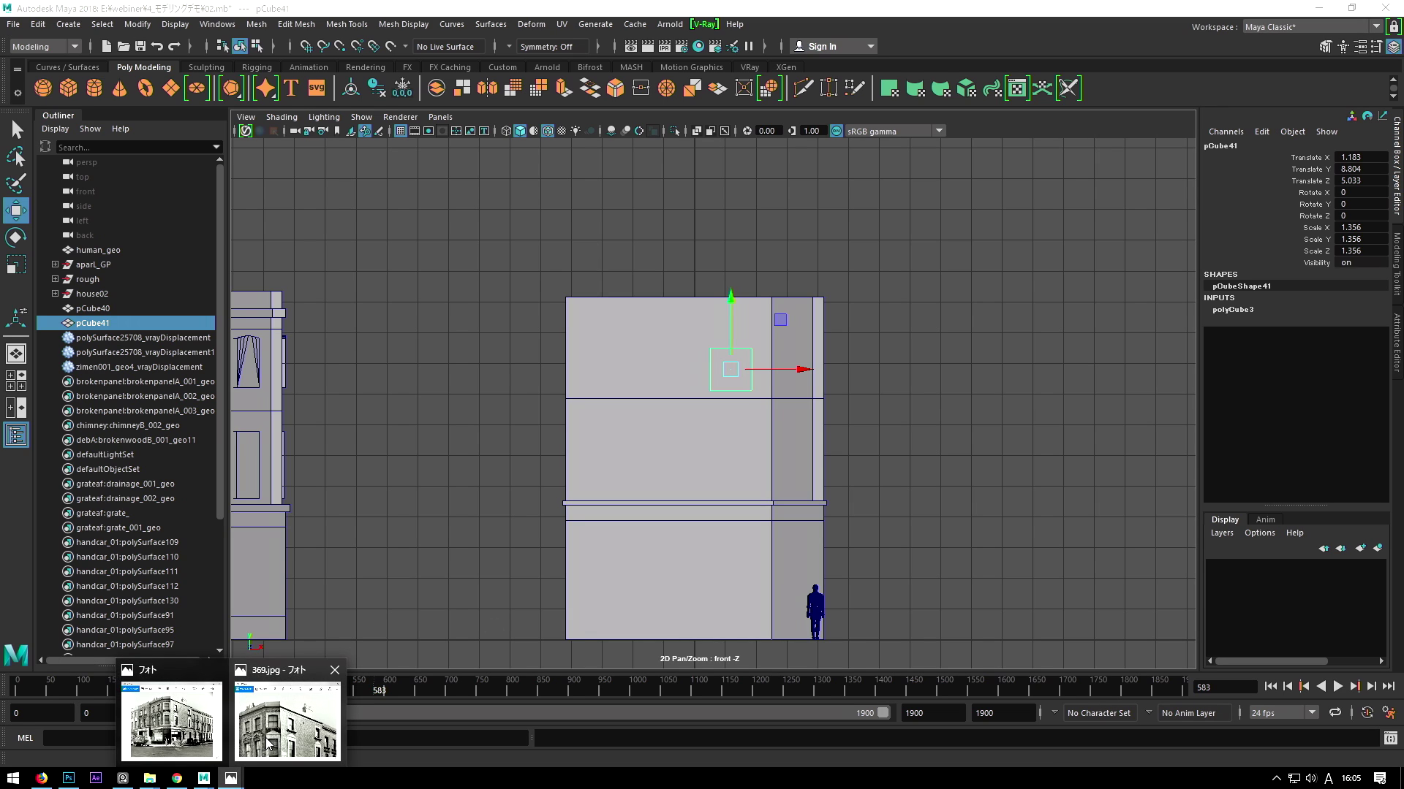
# Review the 369.jpg reference photo for the window placement.
pyautogui.click(287, 723)
pyautogui.scroll(2, 892, 303)
pyautogui.scroll(1, 923, 441)
pyautogui.scroll(1, 892, 446)
pyautogui.scroll(1, 838, 488)
pyautogui.scroll(-2, 841, 482)
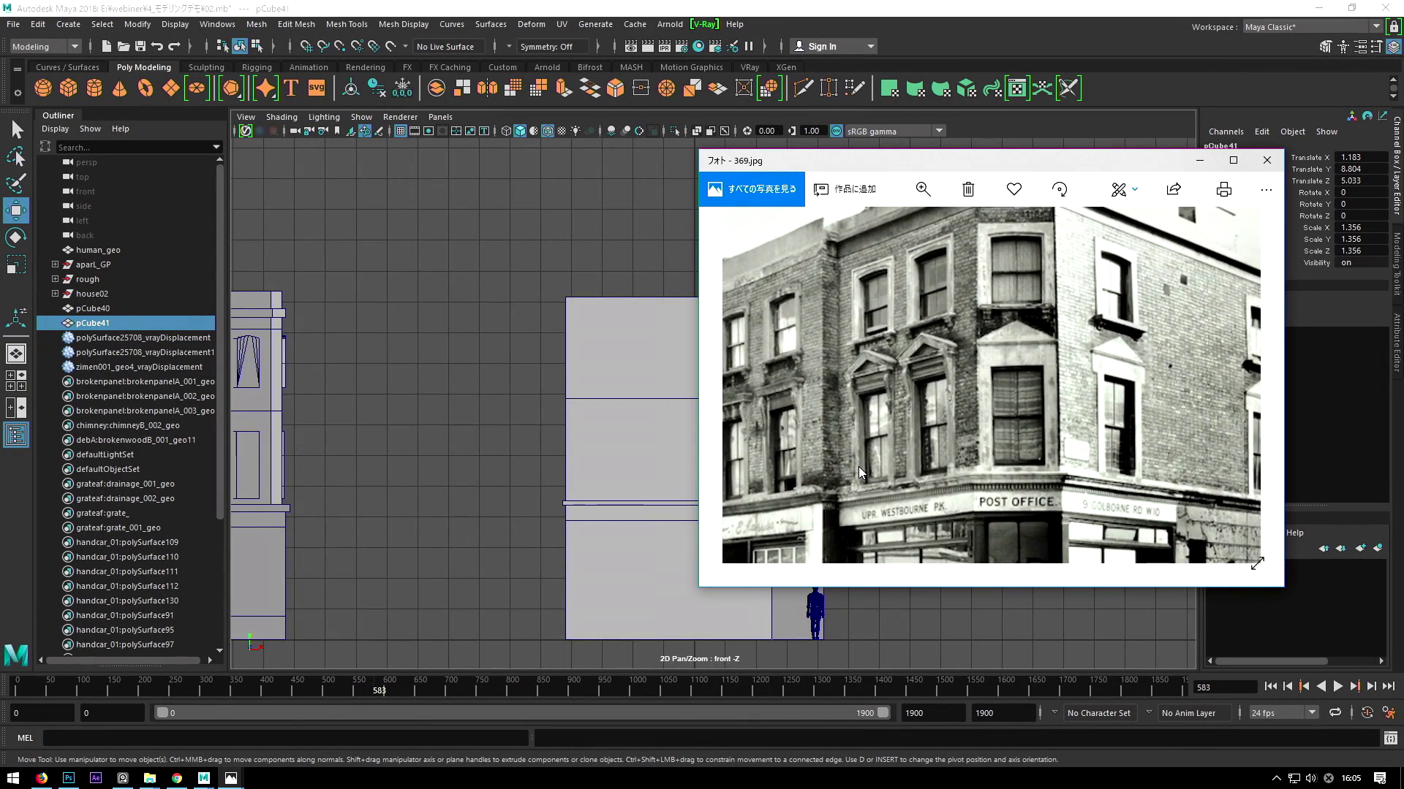
pyautogui.scroll(-1, 858, 466)
pyautogui.click(1199, 161)
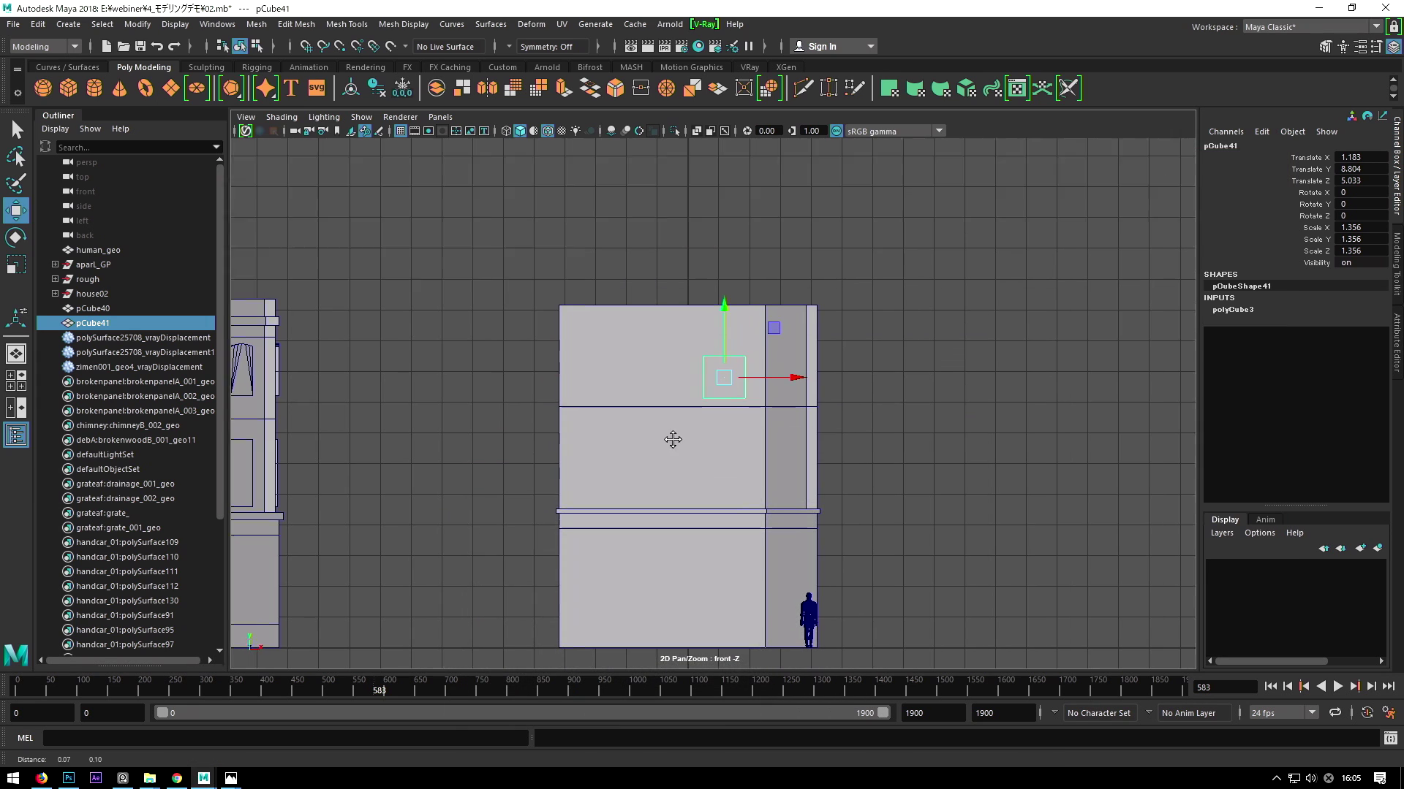
# Stretch the window box to Y scale 1.974 and raise it to Translate Y 9.375.
pyautogui.scroll(2, 694, 424)
pyautogui.press('r')
pyautogui.moveTo(689, 349); pyautogui.dragTo(707, 300)
pyautogui.press('w')
pyautogui.scroll(1, 701, 366)
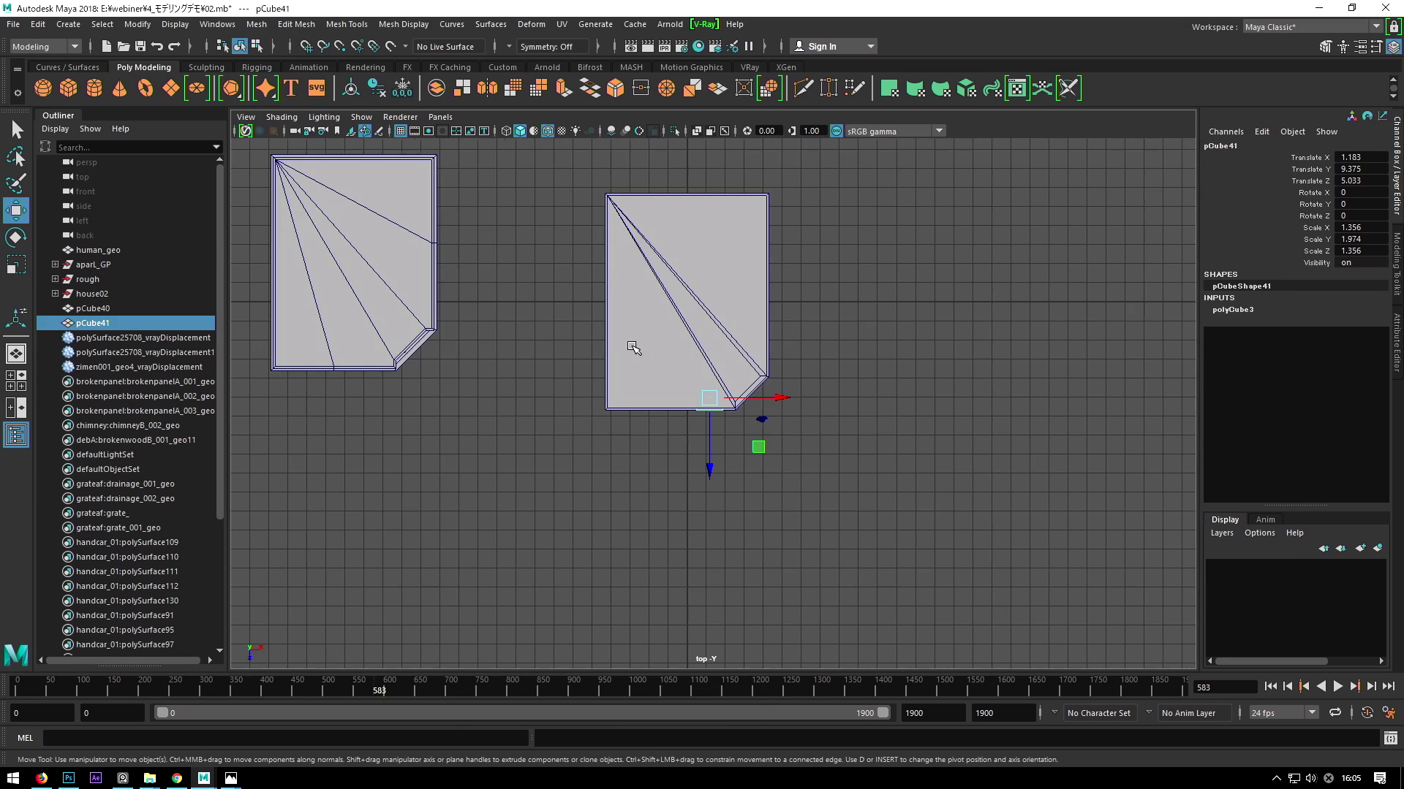
# In wireframe, pull the window box's back vertices toward the front wall.
pyautogui.press('5')
pyautogui.scroll(3, 786, 332)
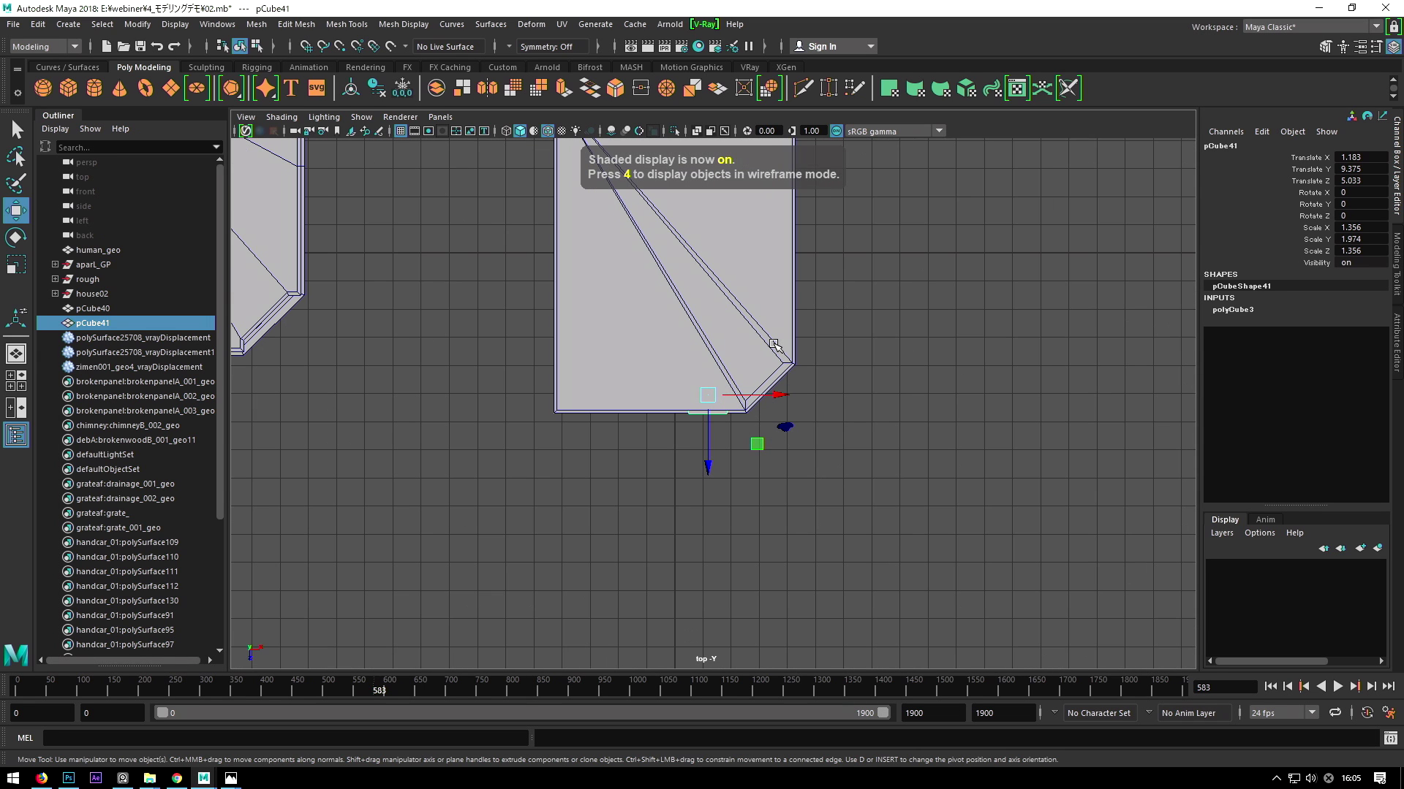
pyautogui.scroll(1, 797, 322)
pyautogui.press('4')
pyautogui.moveTo(653, 368); pyautogui.dragTo(655, 369)
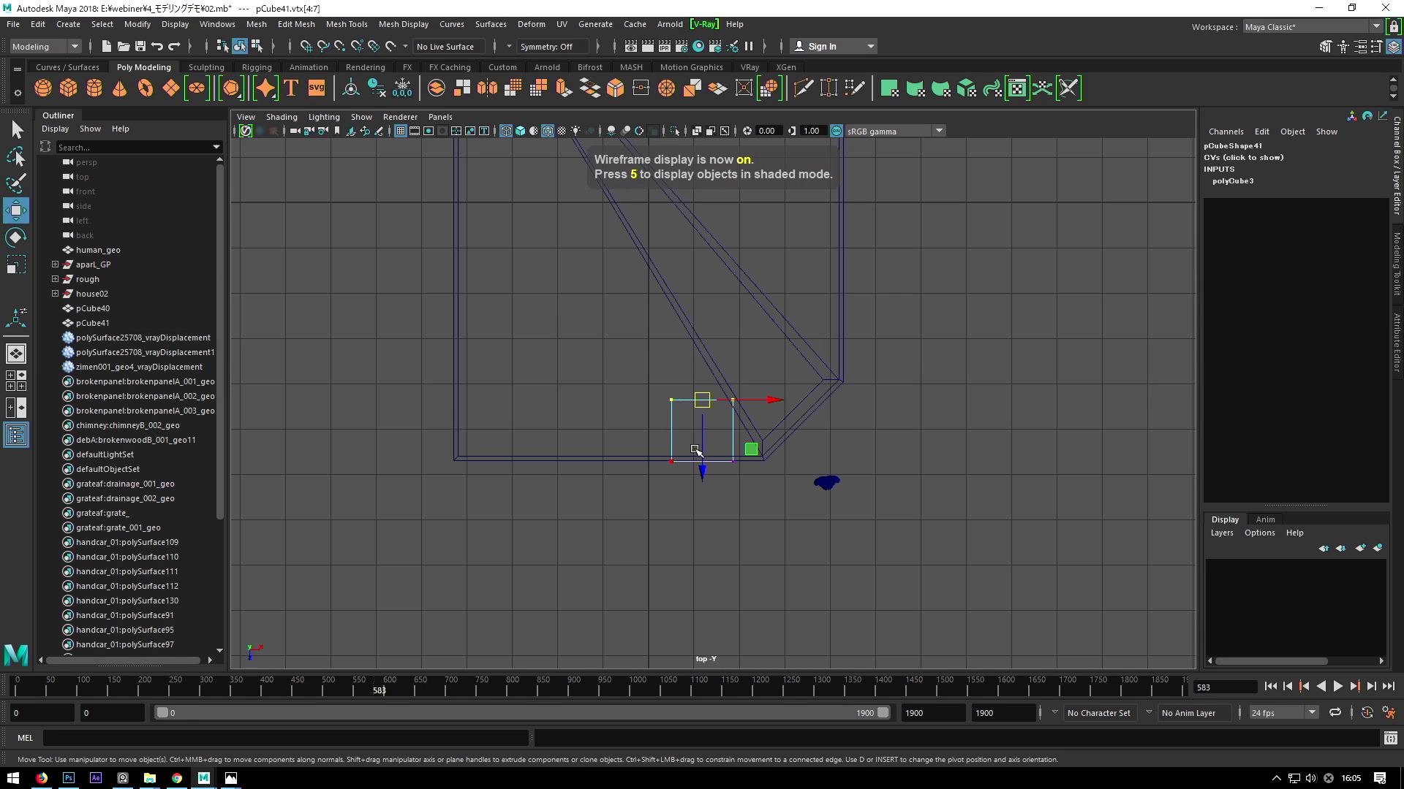
pyautogui.moveTo(698, 462); pyautogui.dragTo(698, 483)
# Check the shallower box in shaded perspective against the reference photo, then select a building edge.
pyautogui.press('space')
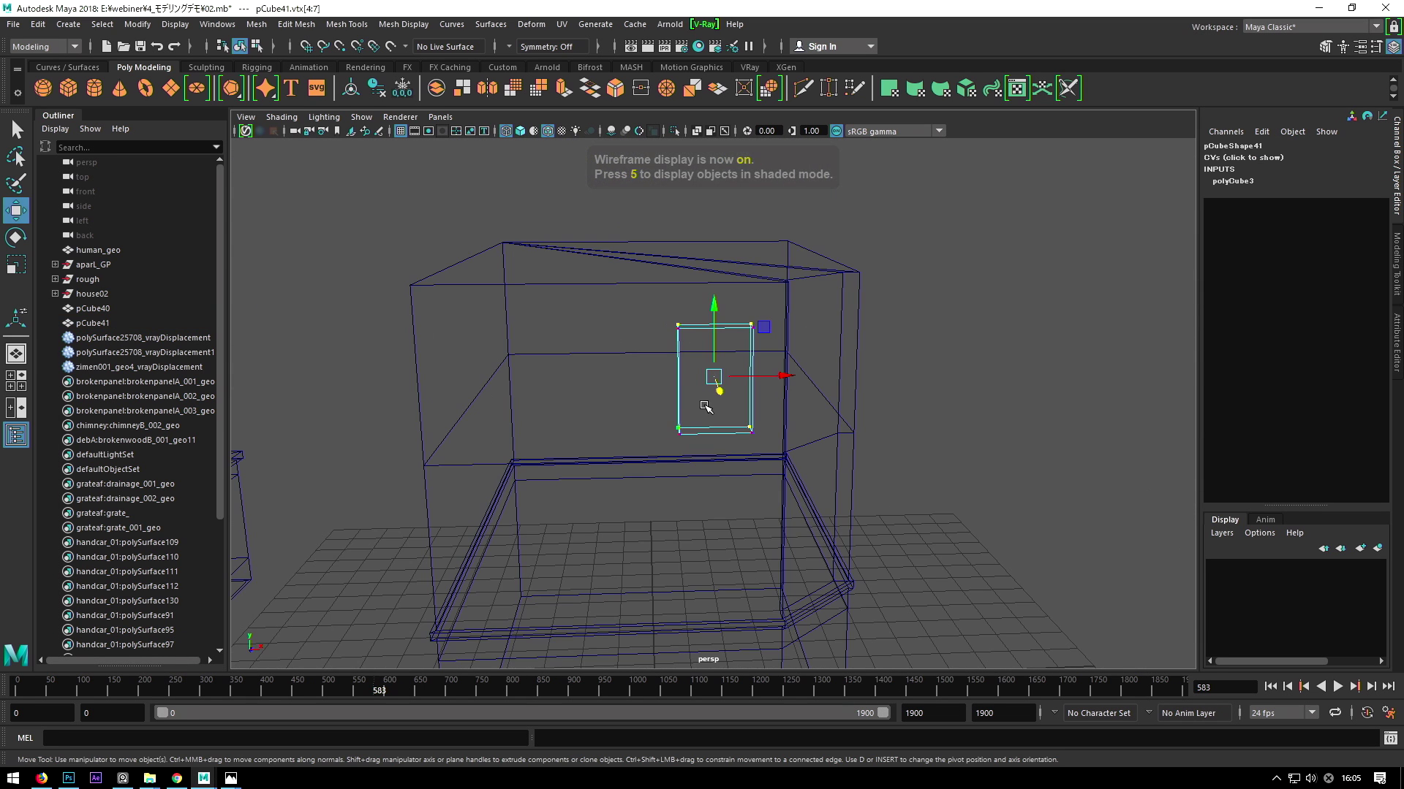
pyautogui.press('F8')
pyautogui.moveTo(932, 219)
pyautogui.keyDown('alt'); pyautogui.mouseDown()
pyautogui.moveTo(852, 289)
pyautogui.moveTo(848, 351)
pyautogui.mouseUp(); pyautogui.keyUp('alt')
pyautogui.press('5')
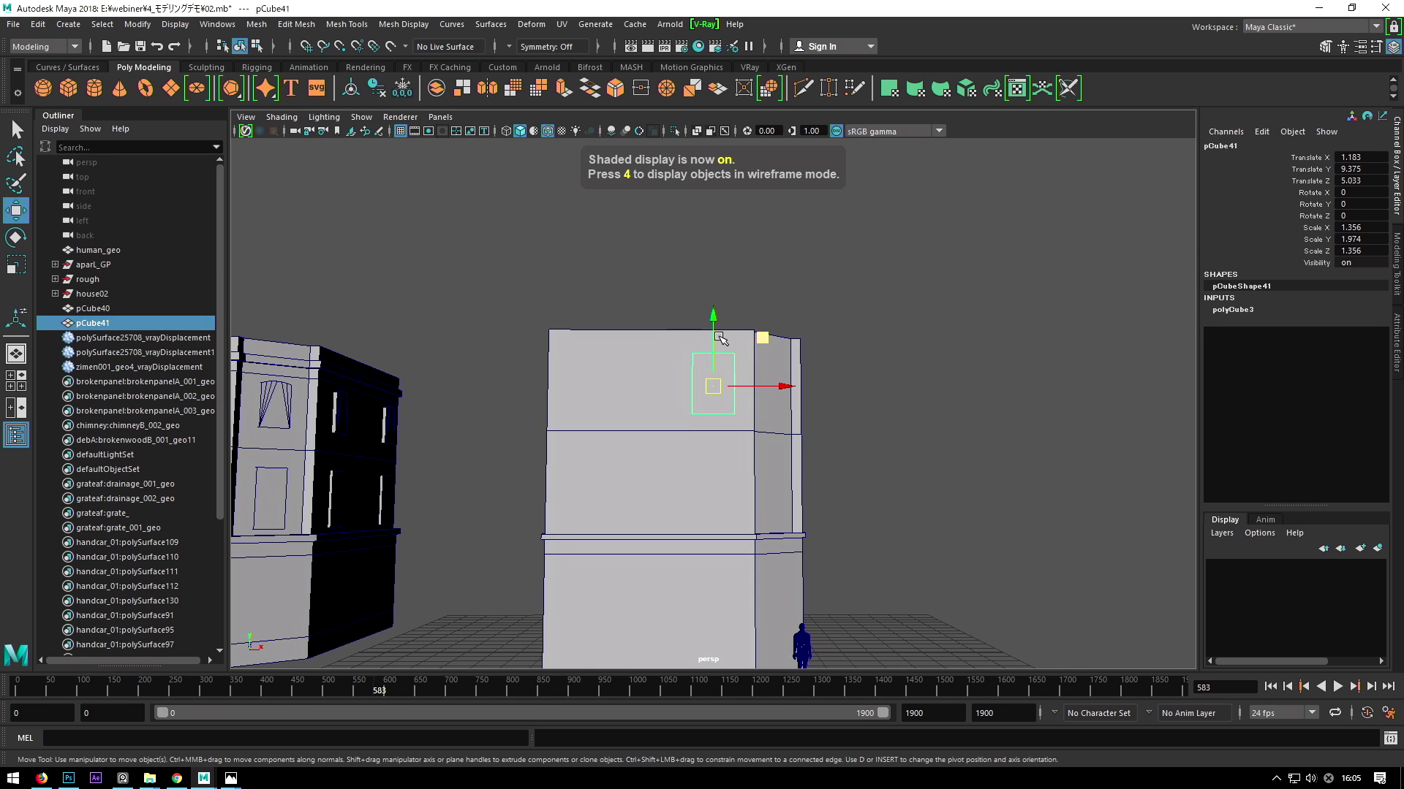
pyautogui.scroll(-5, 731, 362)
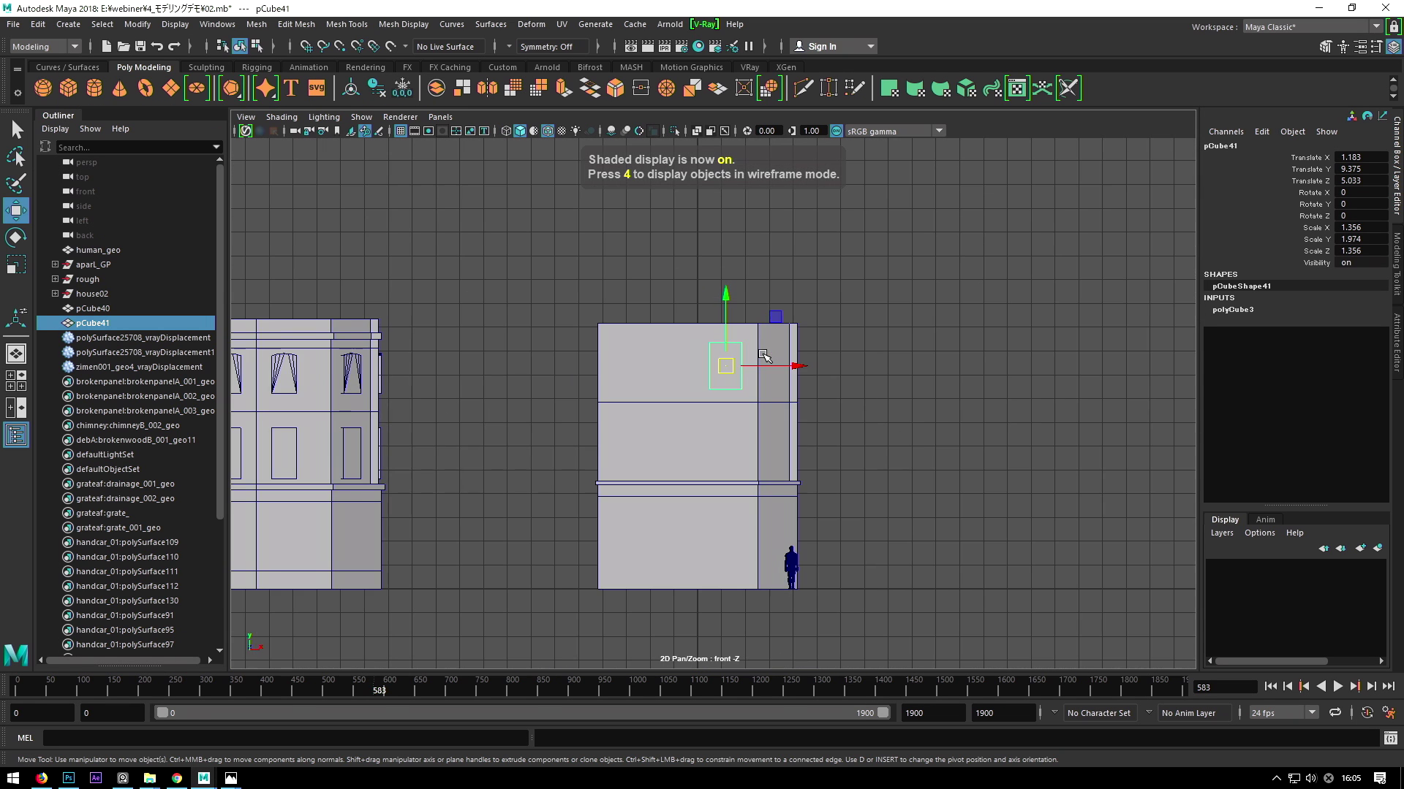
pyautogui.scroll(3, 727, 363)
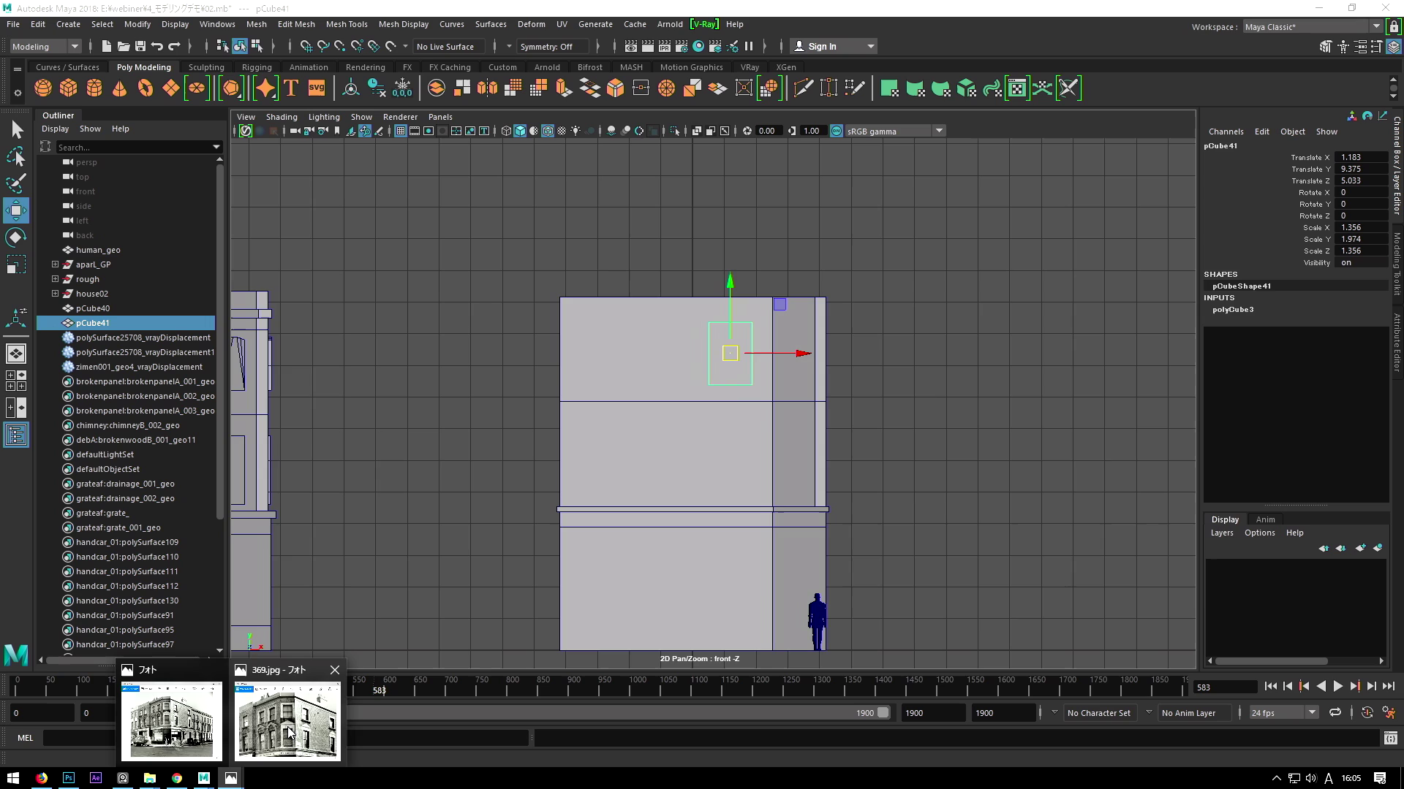
pyautogui.moveTo(230, 779)
pyautogui.click(288, 721)
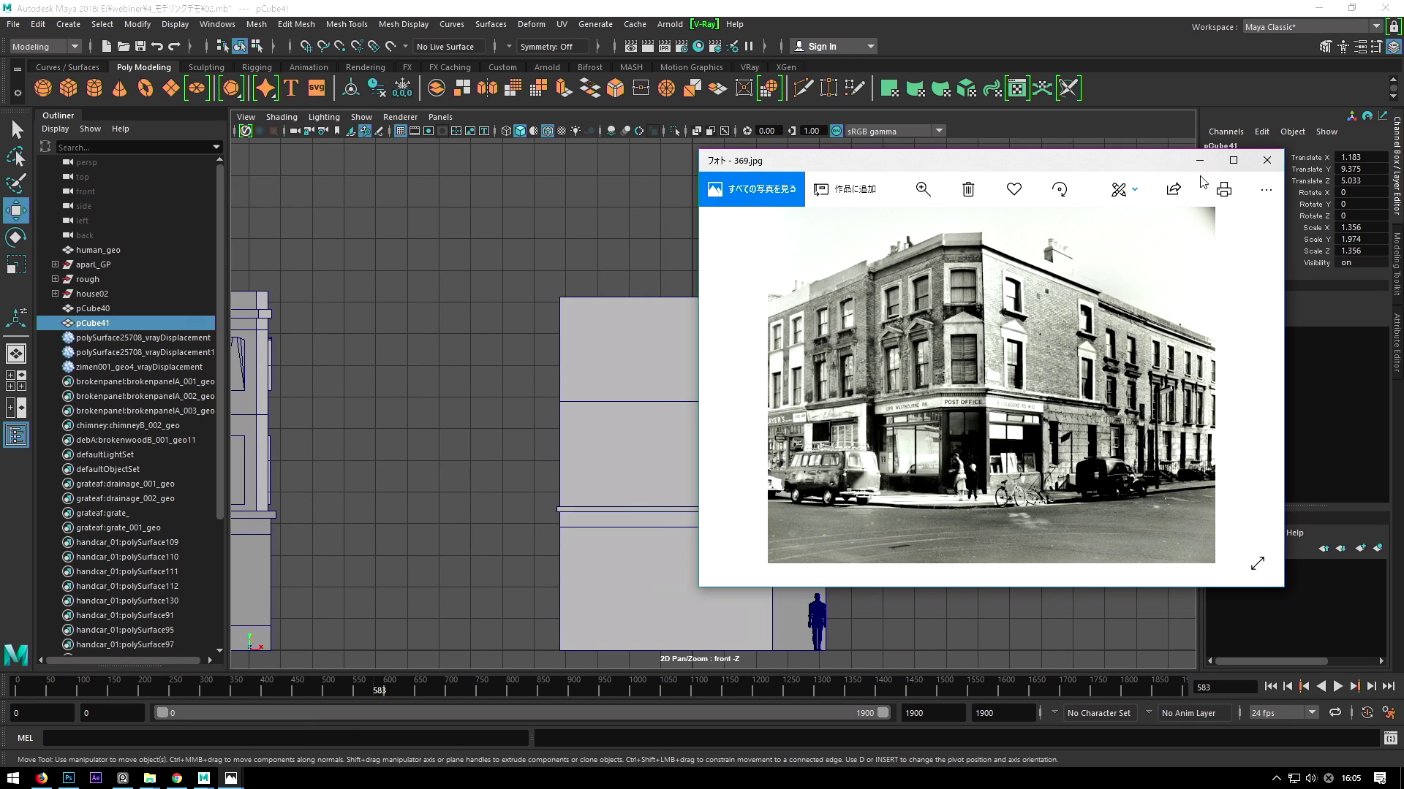
pyautogui.click(1199, 160)
pyautogui.scroll(-2, 731, 417)
pyautogui.click(687, 235)
pyautogui.click(702, 374)
# Split the front wall with a single vertical edge using Connect set to 1 segment.
pyautogui.keyDown('alt'); pyautogui.moveTo(716, 439); pyautogui.dragTo(716, 343, button='middle'); pyautogui.keyUp('alt')
pyautogui.press('space')
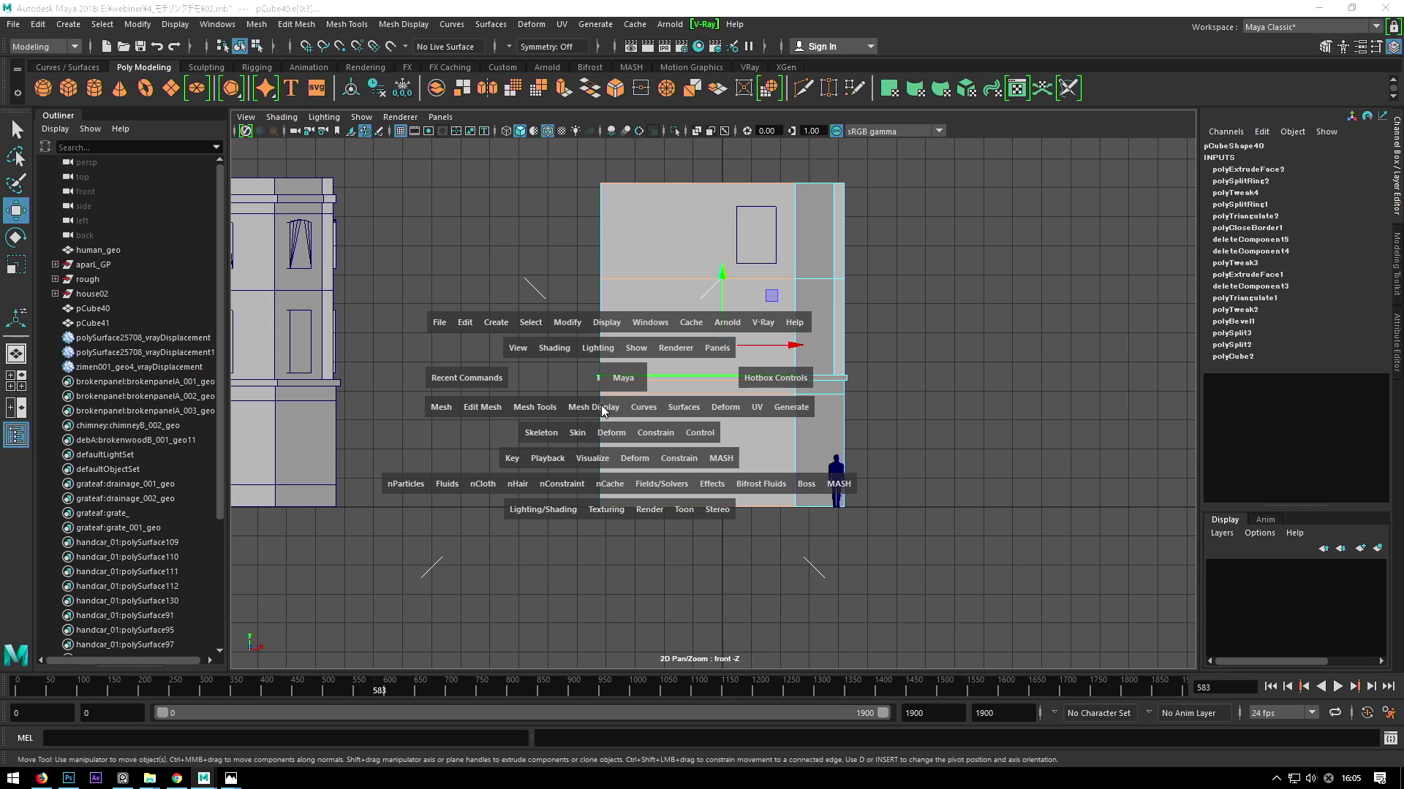
pyautogui.click(536, 408)
pyautogui.click(574, 492)
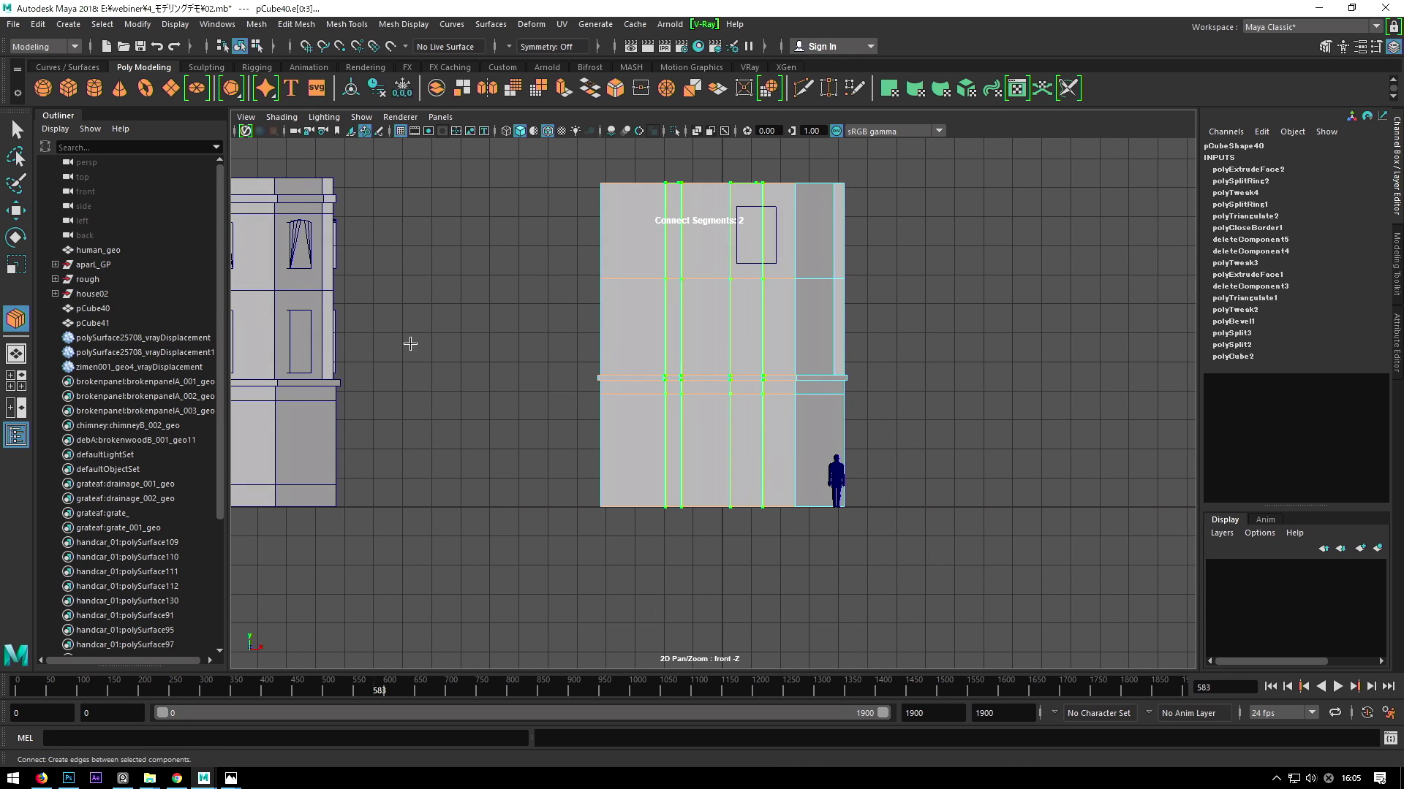
pyautogui.doubleClick(12, 319)
pyautogui.write('1')
pyautogui.press('Return')
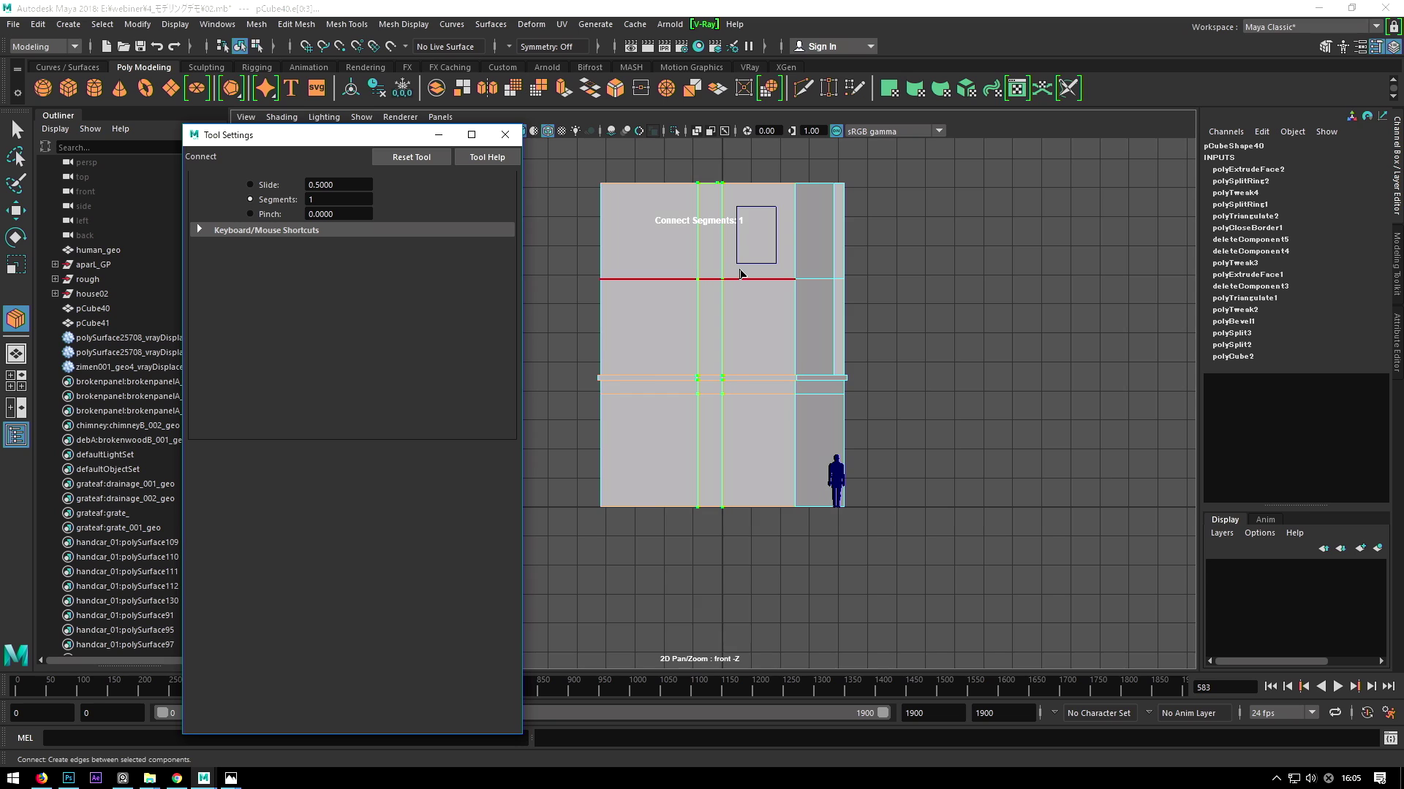
pyautogui.press('w')
pyautogui.press('r')
pyautogui.press('w')
pyautogui.hotkey('ctrl', 'z')
# Snap the Move pivot onto a wall vertex, then undo back to the unsplit building.
pyautogui.scroll(2, 673, 205)
pyautogui.press('v')
pyautogui.press('d')
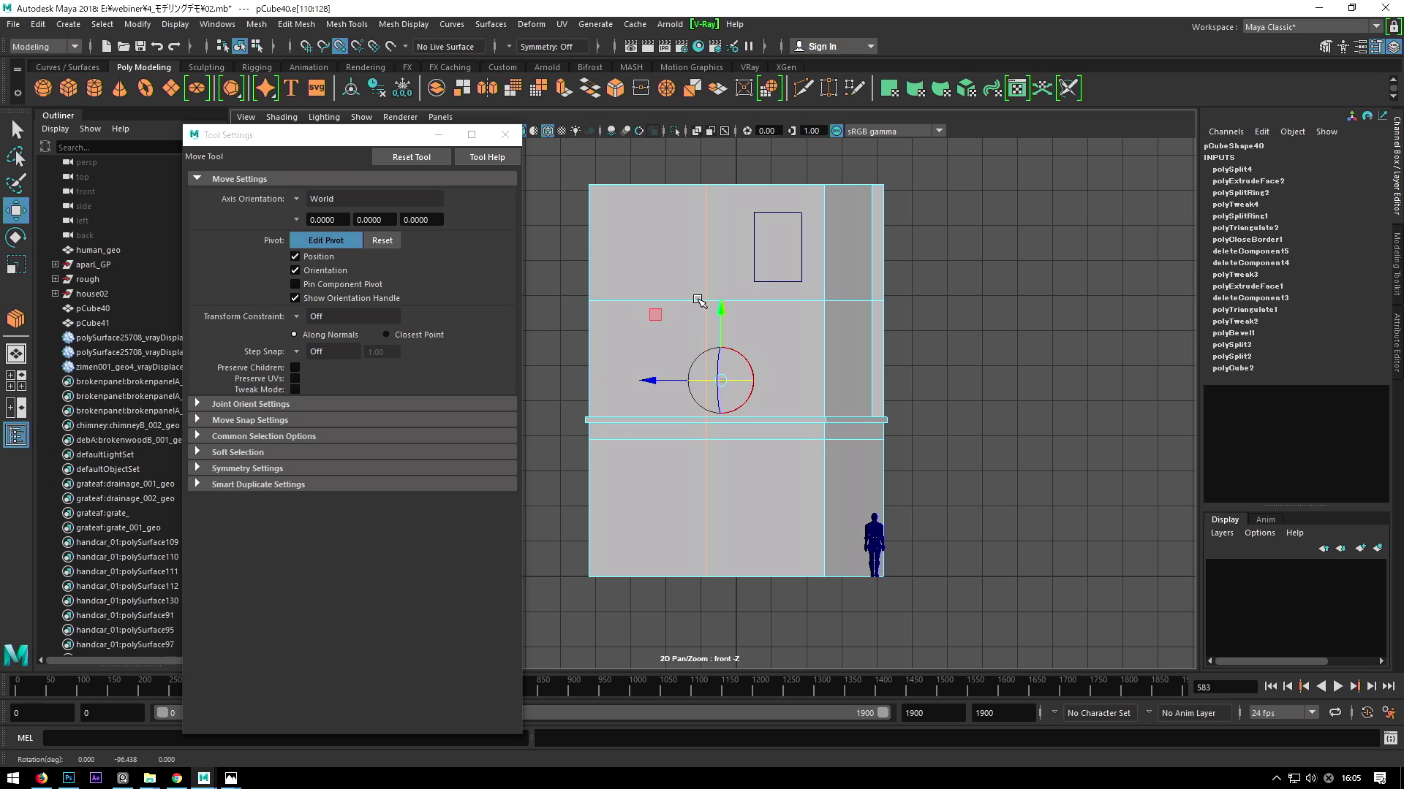
pyautogui.moveTo(721, 381); pyautogui.dragTo(706, 300)
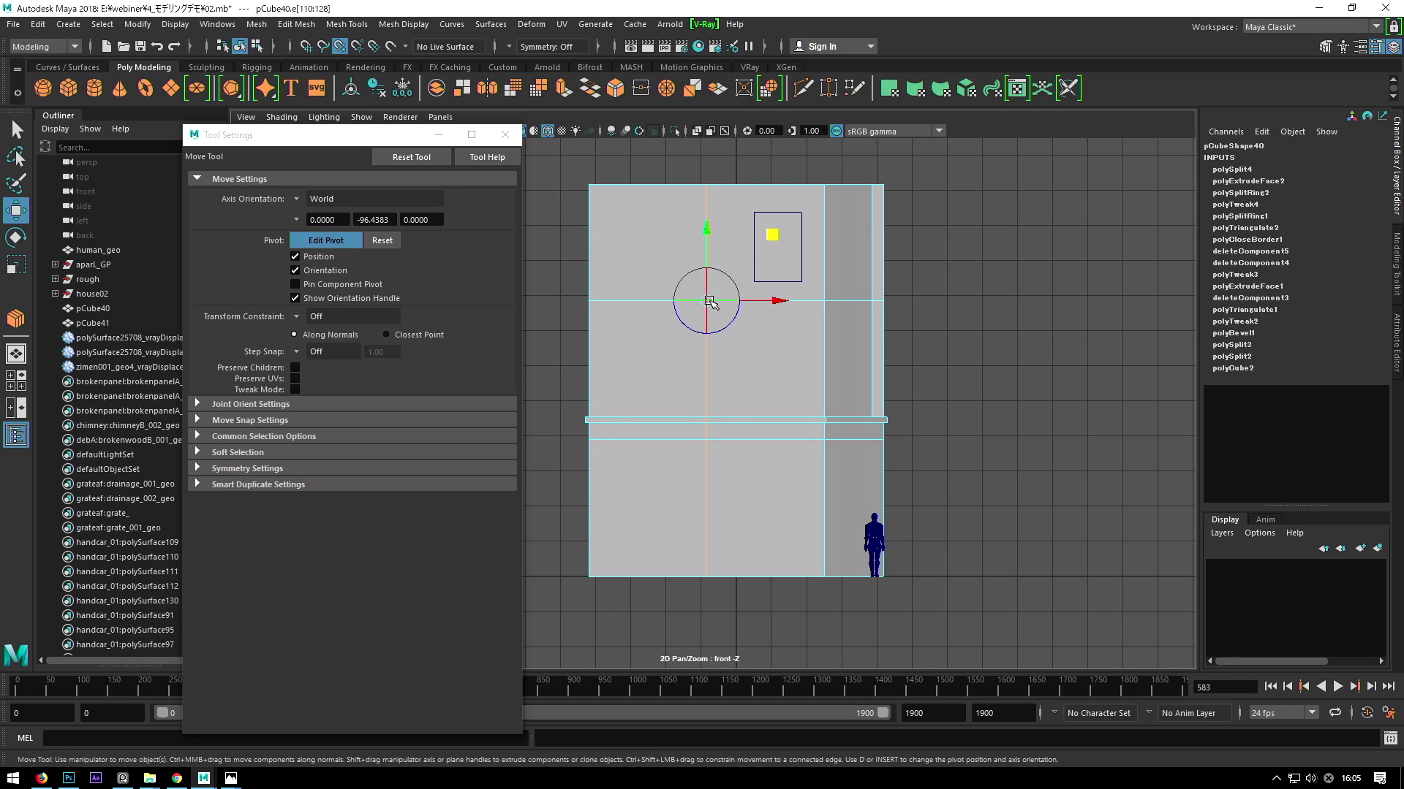
pyautogui.press('d')
pyautogui.press('space')
pyautogui.moveTo(637, 282)
pyautogui.mouseDown()
pyautogui.moveTo(713, 267)
pyautogui.moveTo(661, 343)
pyautogui.mouseUp()
pyautogui.moveTo(661, 344); pyautogui.dragTo(749, 316, button='right')
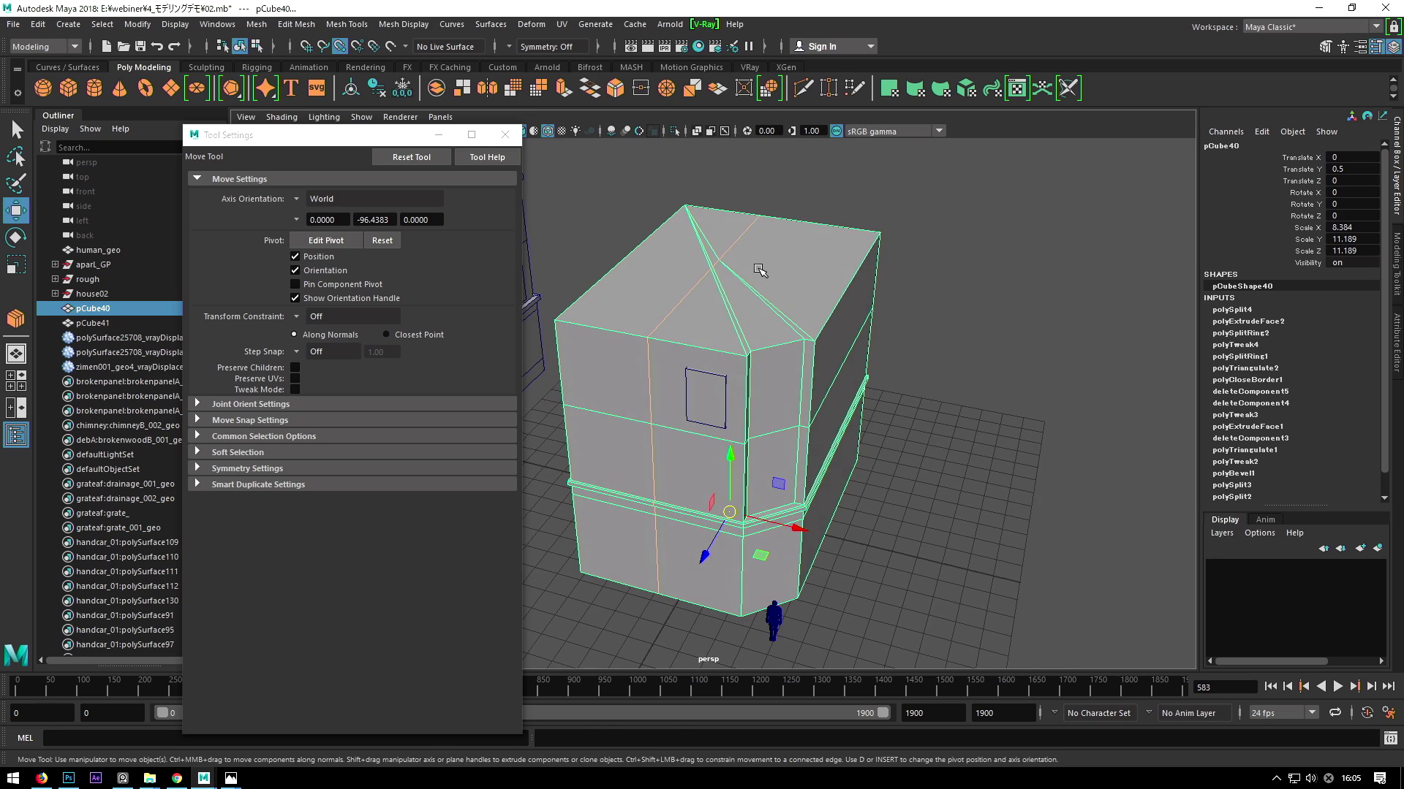
pyautogui.press('F10')
pyautogui.moveTo(715, 333)
pyautogui.keyDown('alt'); pyautogui.mouseDown()
pyautogui.moveTo(674, 353)
pyautogui.moveTo(708, 334)
pyautogui.mouseUp(); pyautogui.keyUp('alt')
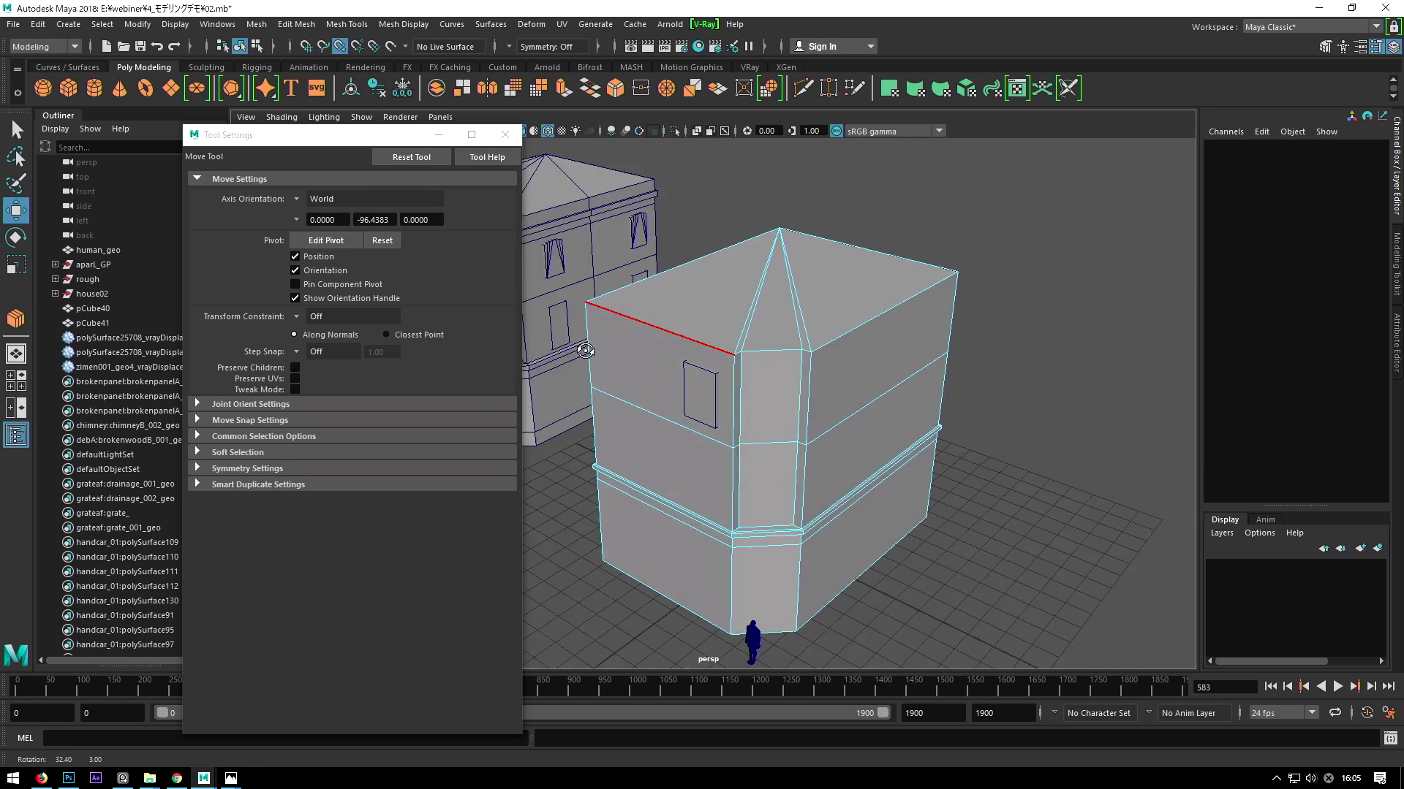
pyautogui.press('F8')
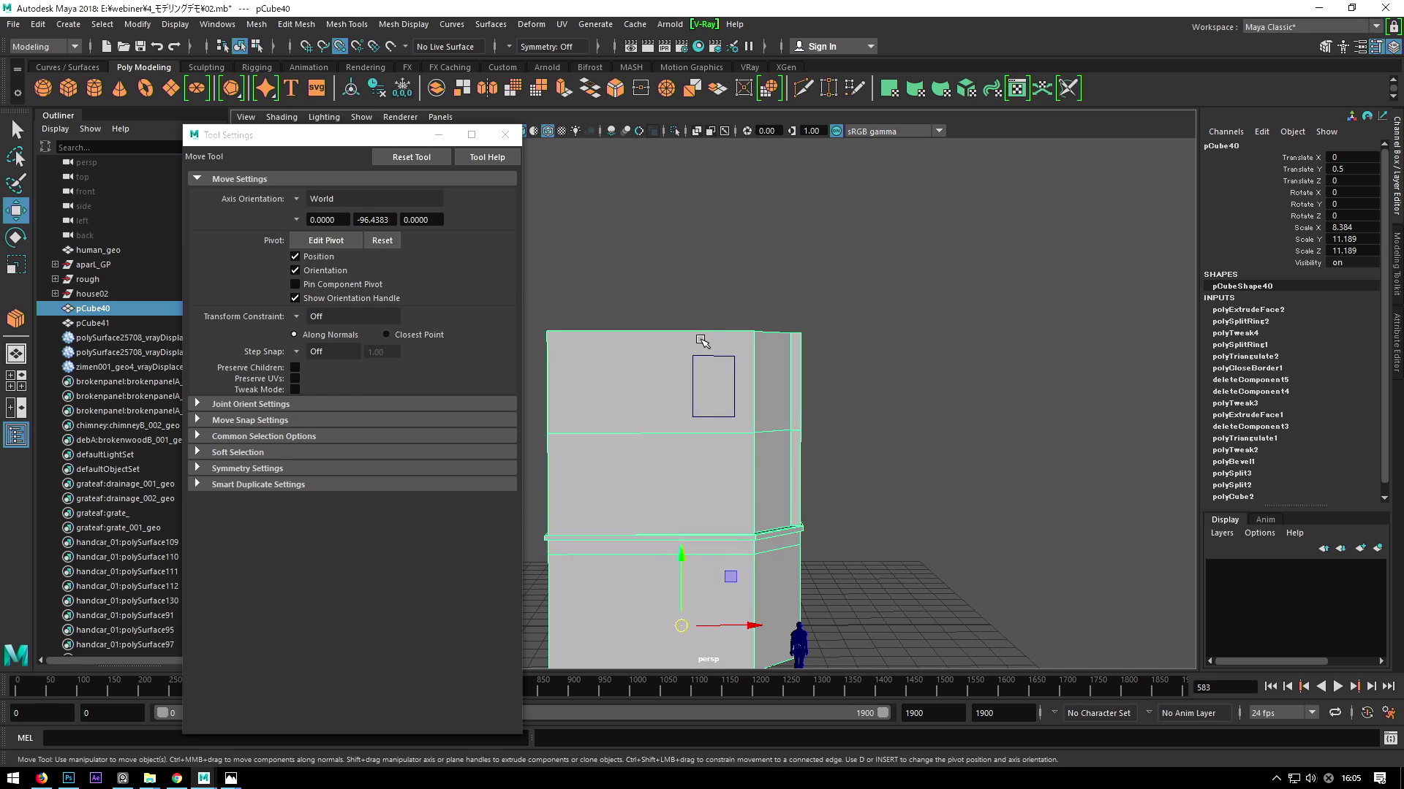
# Nudge the upper window box slightly left on X, checking against the reference photo.
pyautogui.moveTo(707, 334); pyautogui.dragTo(731, 367)
pyautogui.click(796, 256)
pyautogui.keyDown('alt'); pyautogui.moveTo(796, 256); pyautogui.dragTo(841, 303, button='middle'); pyautogui.keyUp('alt')
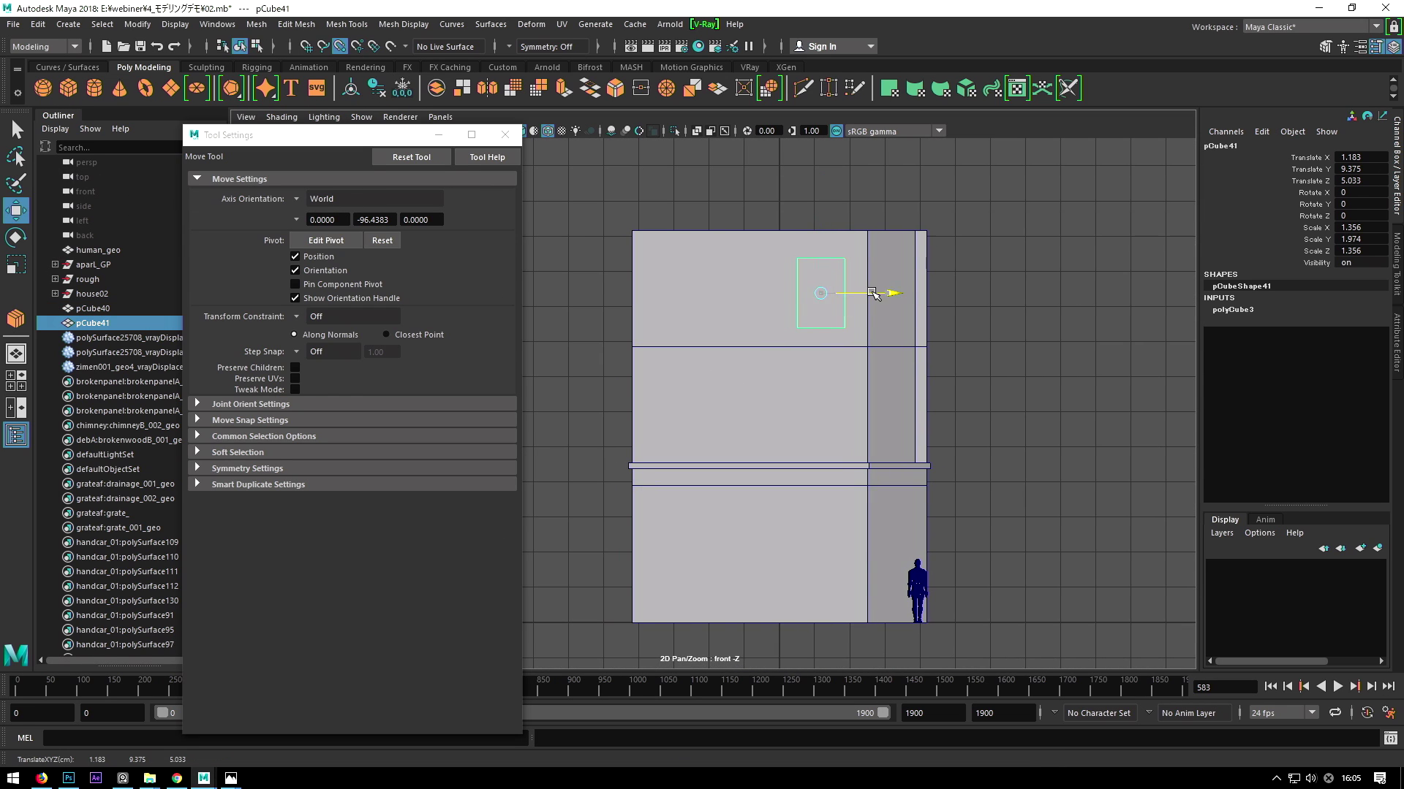
pyautogui.hotkey('ctrl', 'z')
pyautogui.moveTo(893, 295); pyautogui.dragTo(883, 296)
pyautogui.scroll(2, 881, 300)
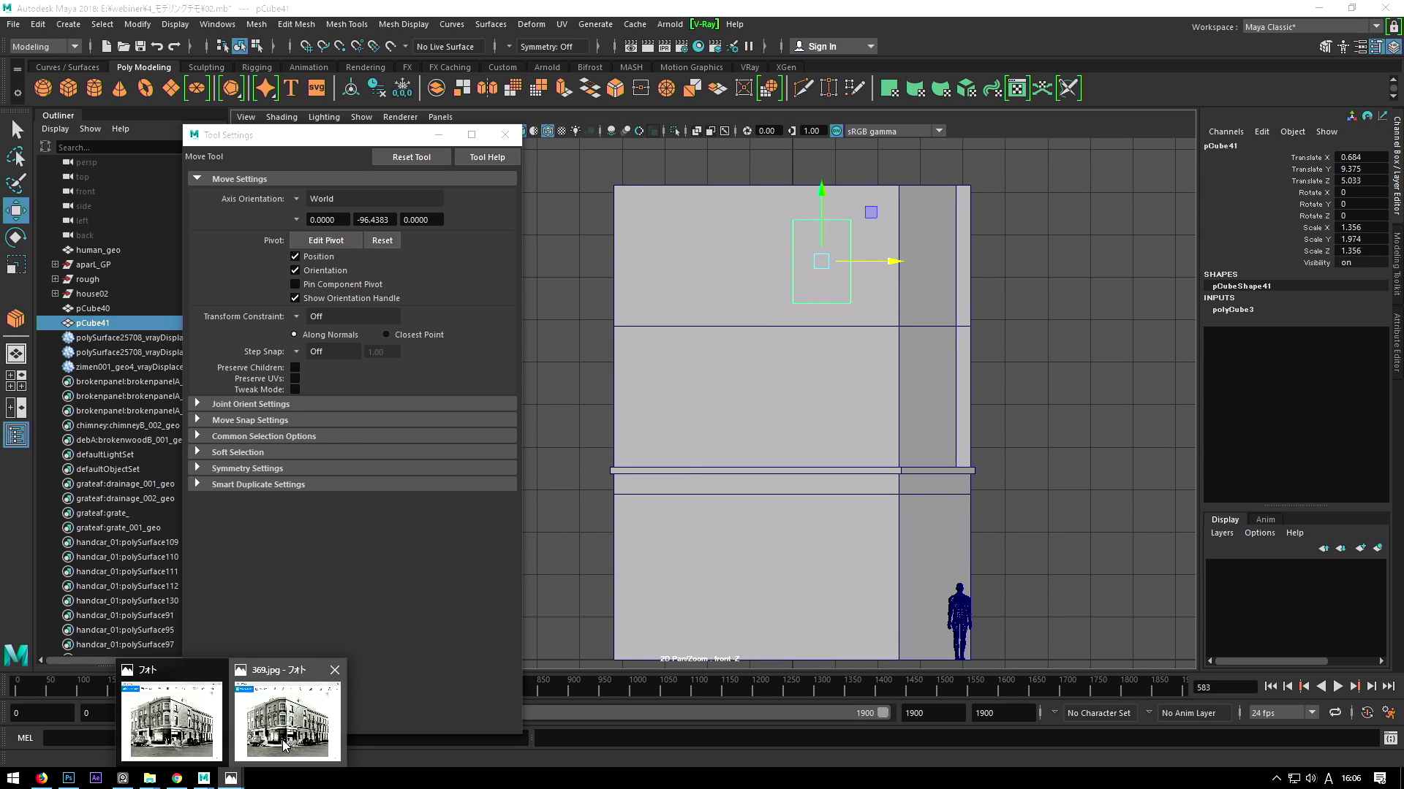
pyautogui.moveTo(230, 779)
pyautogui.click(282, 740)
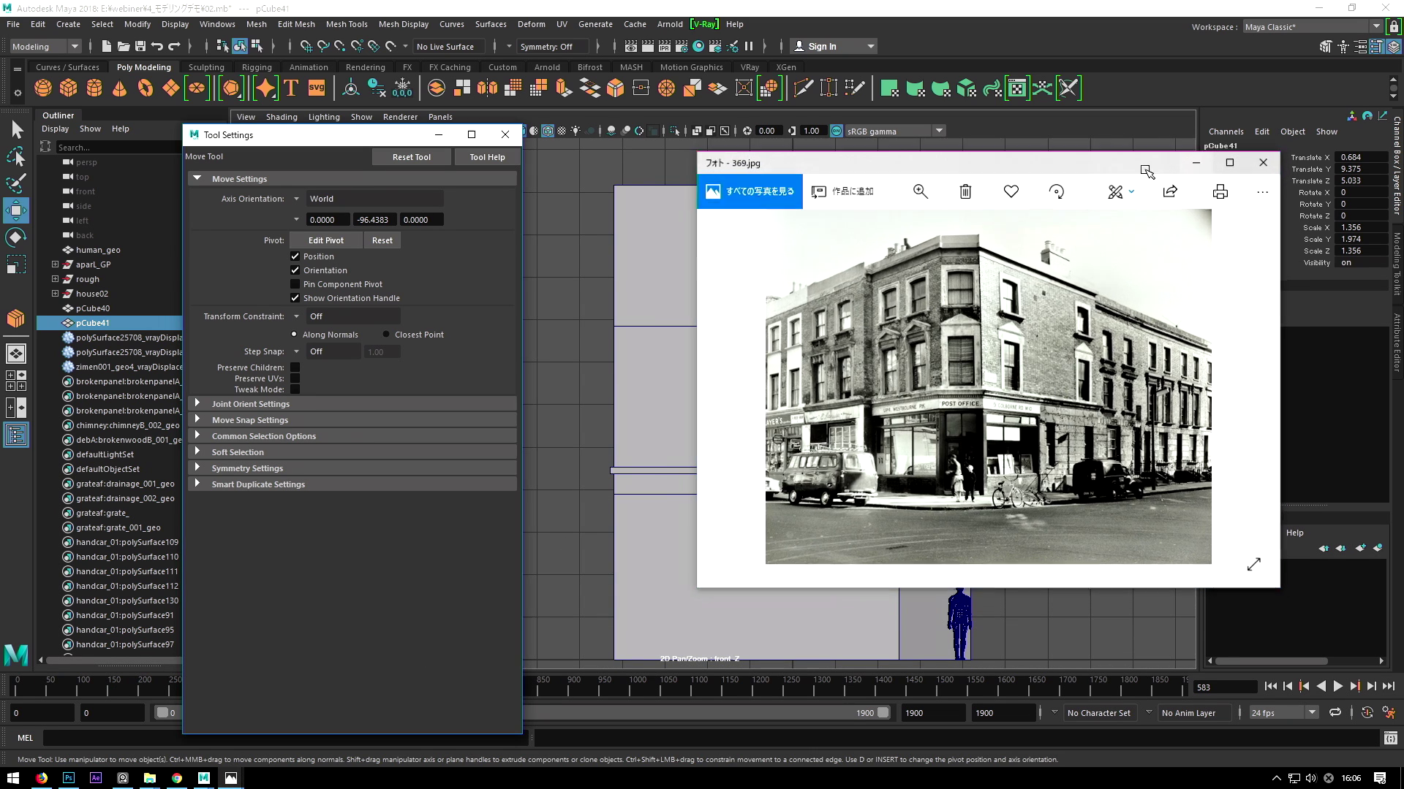
pyautogui.click(1199, 161)
# Duplicate the window box, move the copy down a storey and scale it to Y 2.632.
pyautogui.hotkey('ctrl', 'd')
pyautogui.moveTo(815, 214); pyautogui.dragTo(818, 343)
pyautogui.press('r')
pyautogui.press('w')
# Compare the window boxes against the reference photo of the corner building.
pyautogui.moveTo(820, 235)
pyautogui.keyDown('alt'); pyautogui.mouseDown()
pyautogui.moveTo(672, 412)
pyautogui.moveTo(731, 380)
pyautogui.mouseUp(); pyautogui.keyUp('alt')
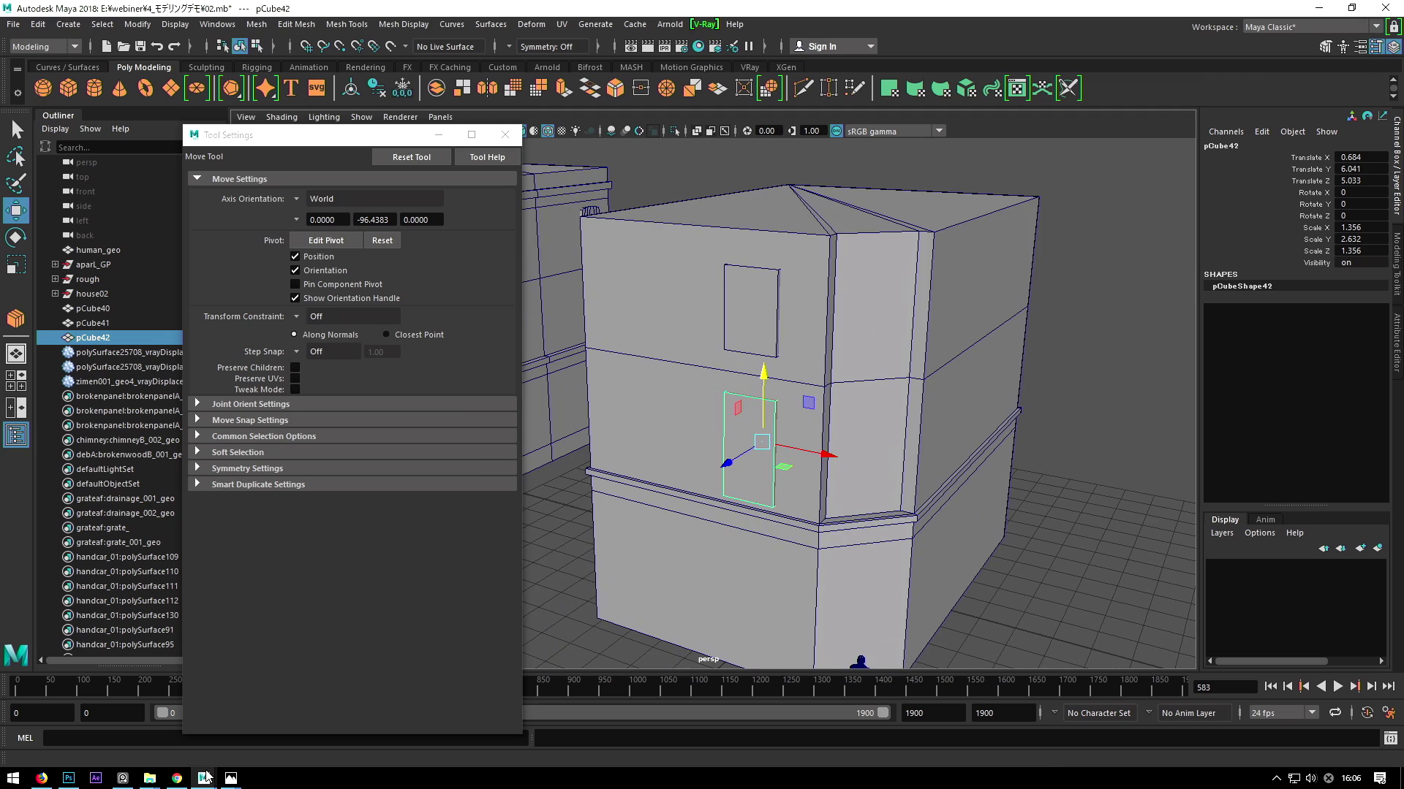
pyautogui.click(269, 742)
pyautogui.scroll(2, 934, 347)
pyautogui.scroll(-2, 933, 348)
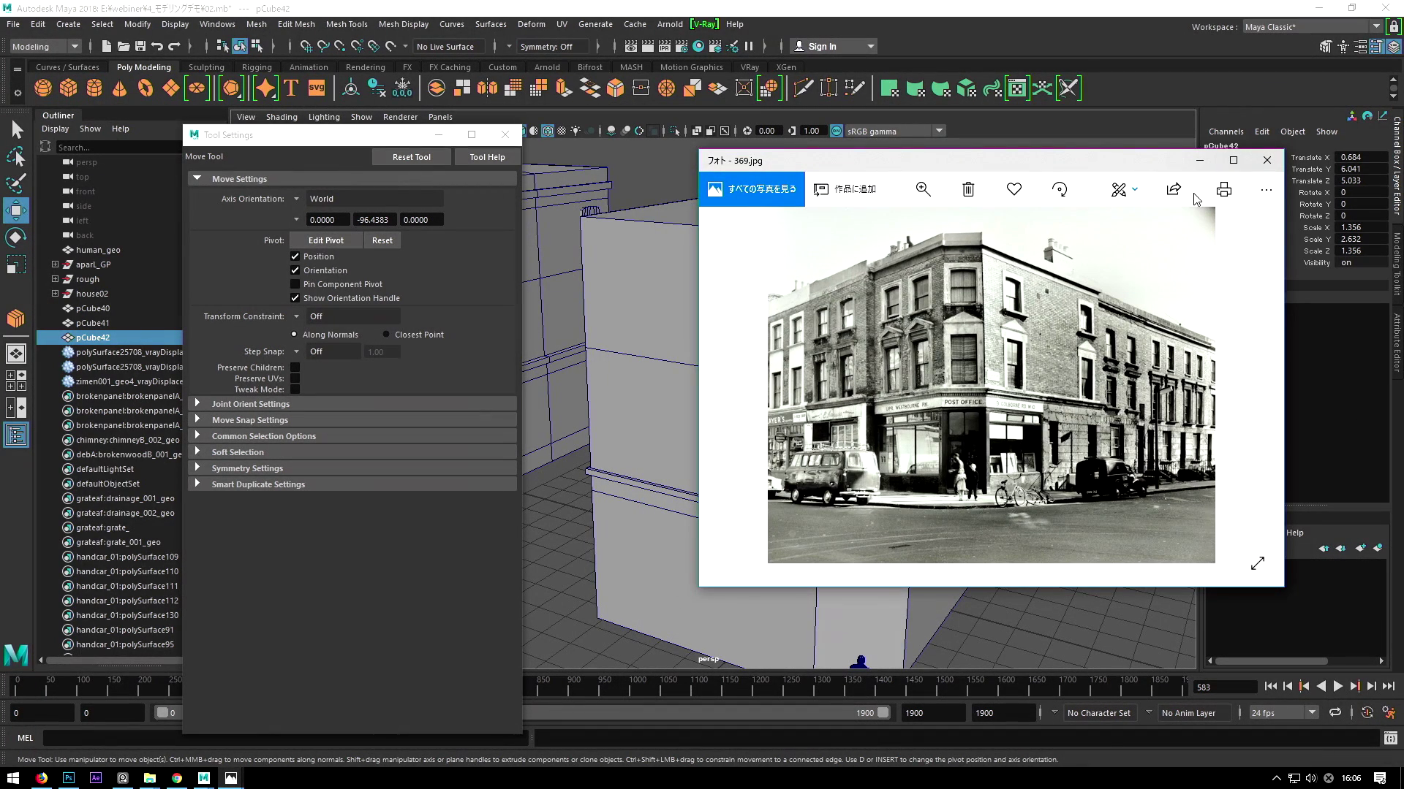
pyautogui.click(1200, 166)
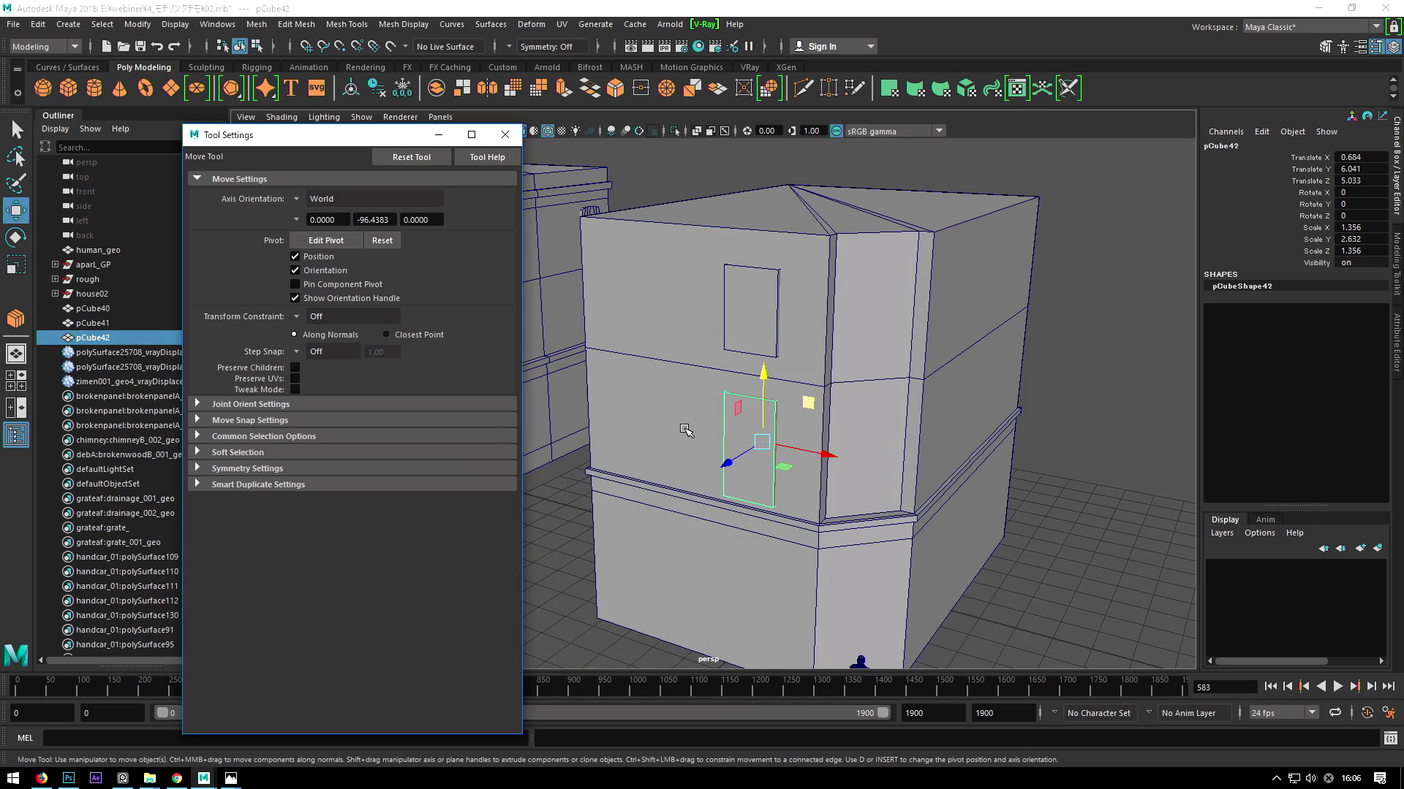
pyautogui.keyDown('alt'); pyautogui.moveTo(819, 398); pyautogui.dragTo(796, 400); pyautogui.keyUp('alt')
pyautogui.keyDown('shift'); pyautogui.click(758, 294); pyautogui.keyUp('shift')
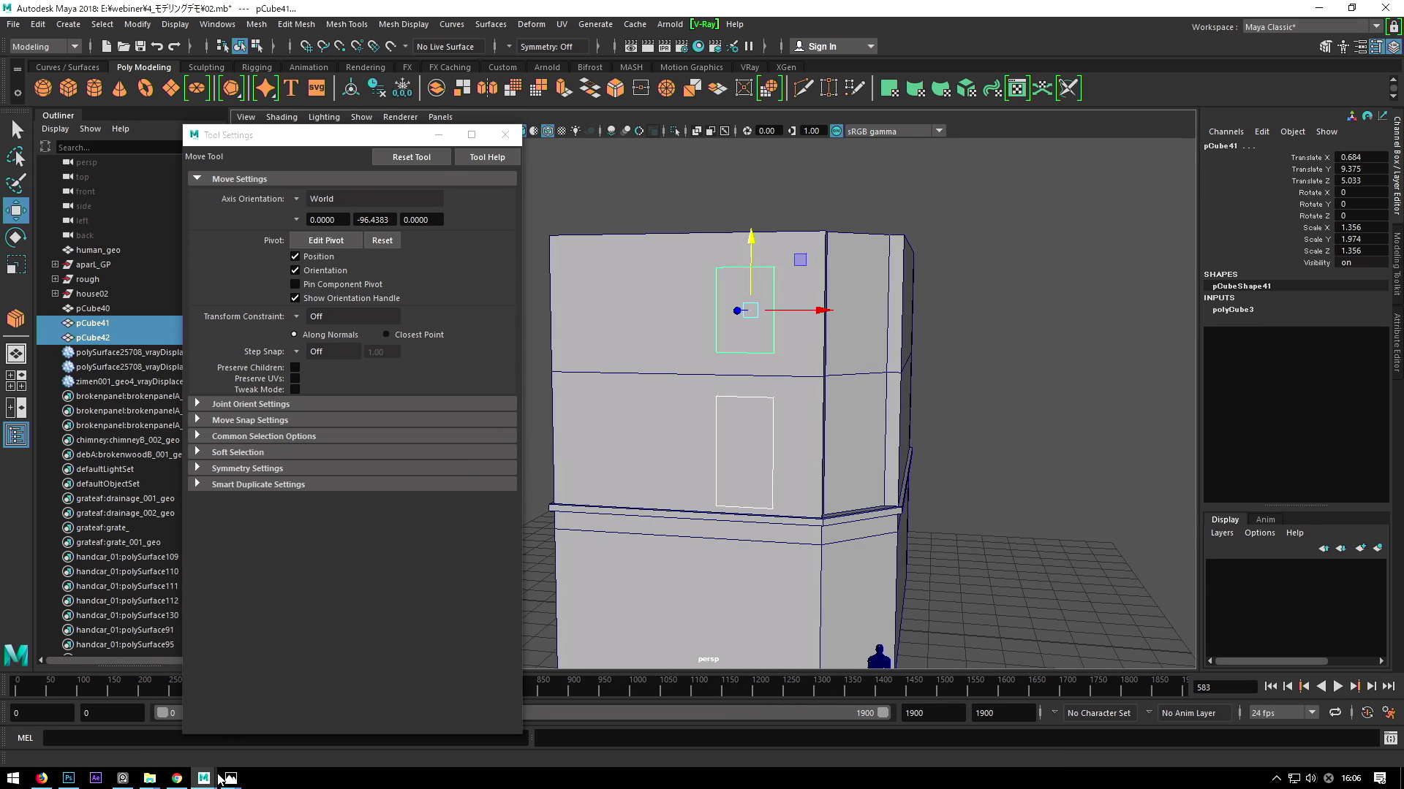
pyautogui.moveTo(230, 779)
pyautogui.click(269, 731)
pyautogui.scroll(2, 921, 297)
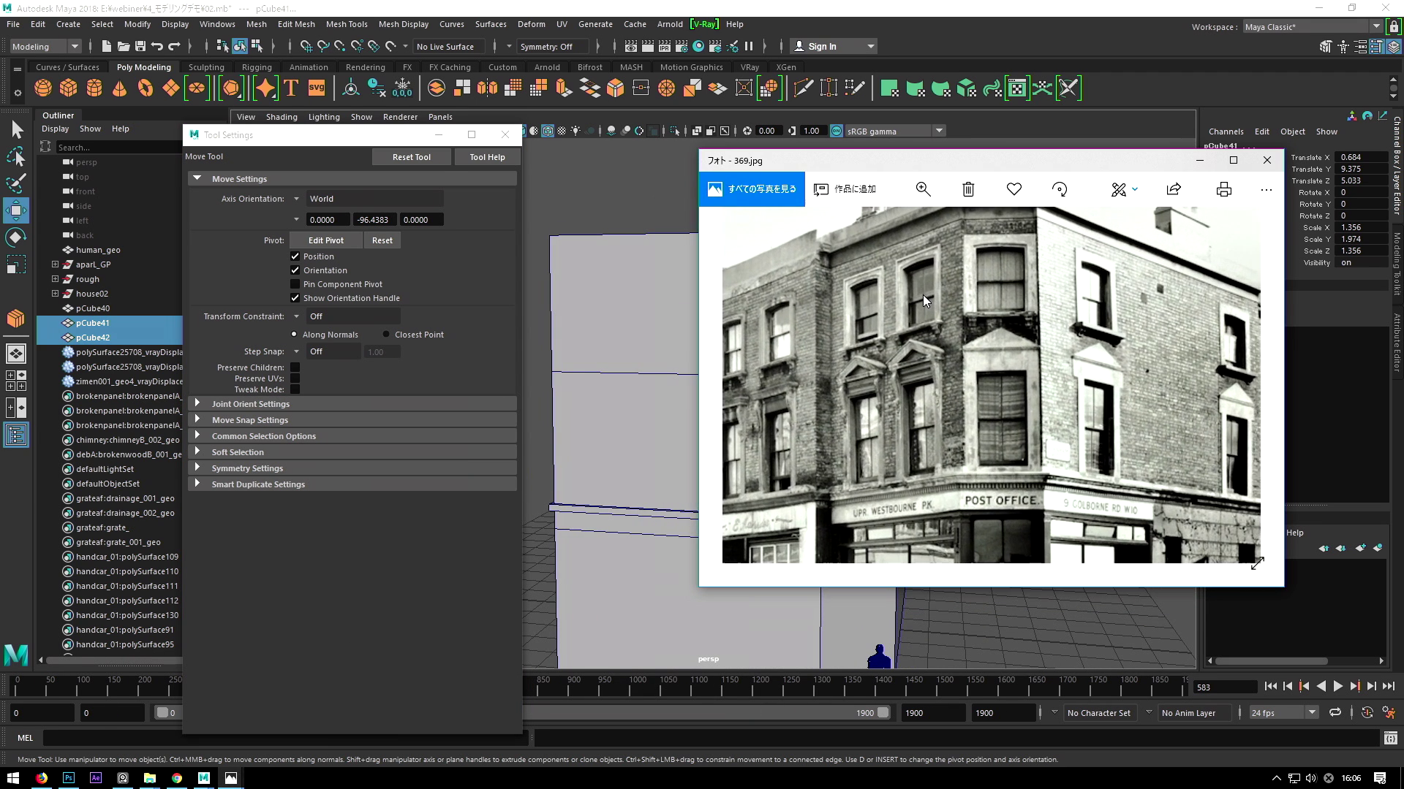
pyautogui.scroll(-2, 923, 295)
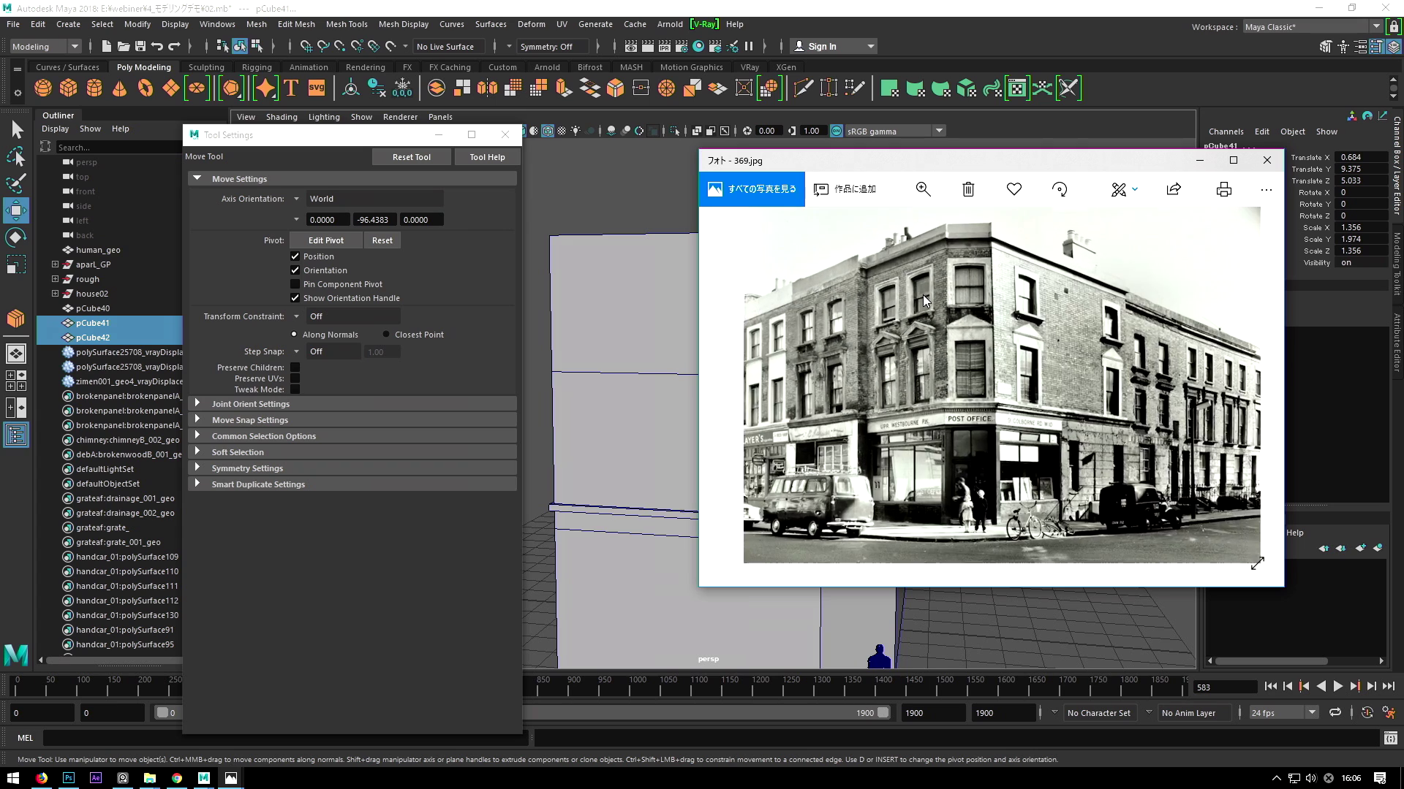
pyautogui.click(1199, 165)
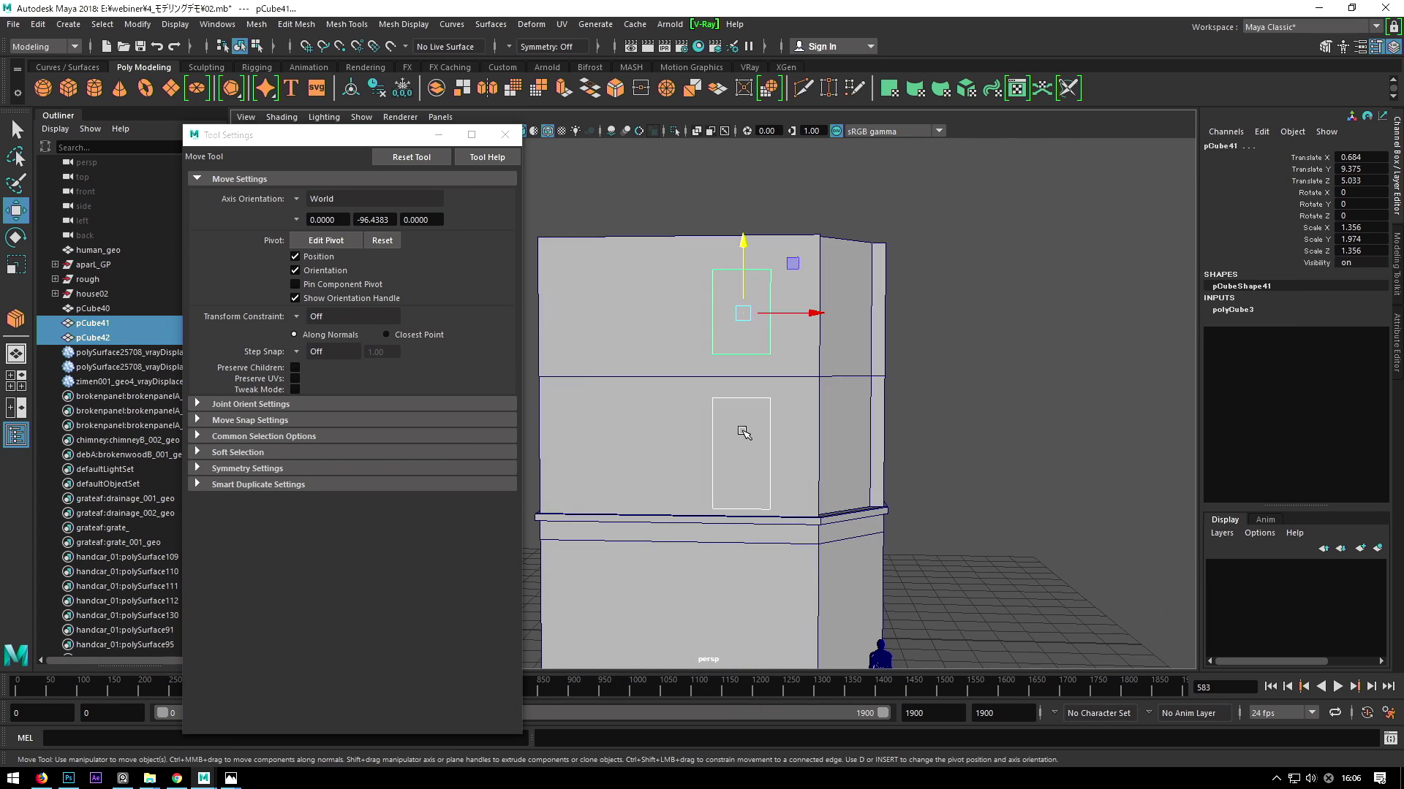
pyautogui.click(660, 298)
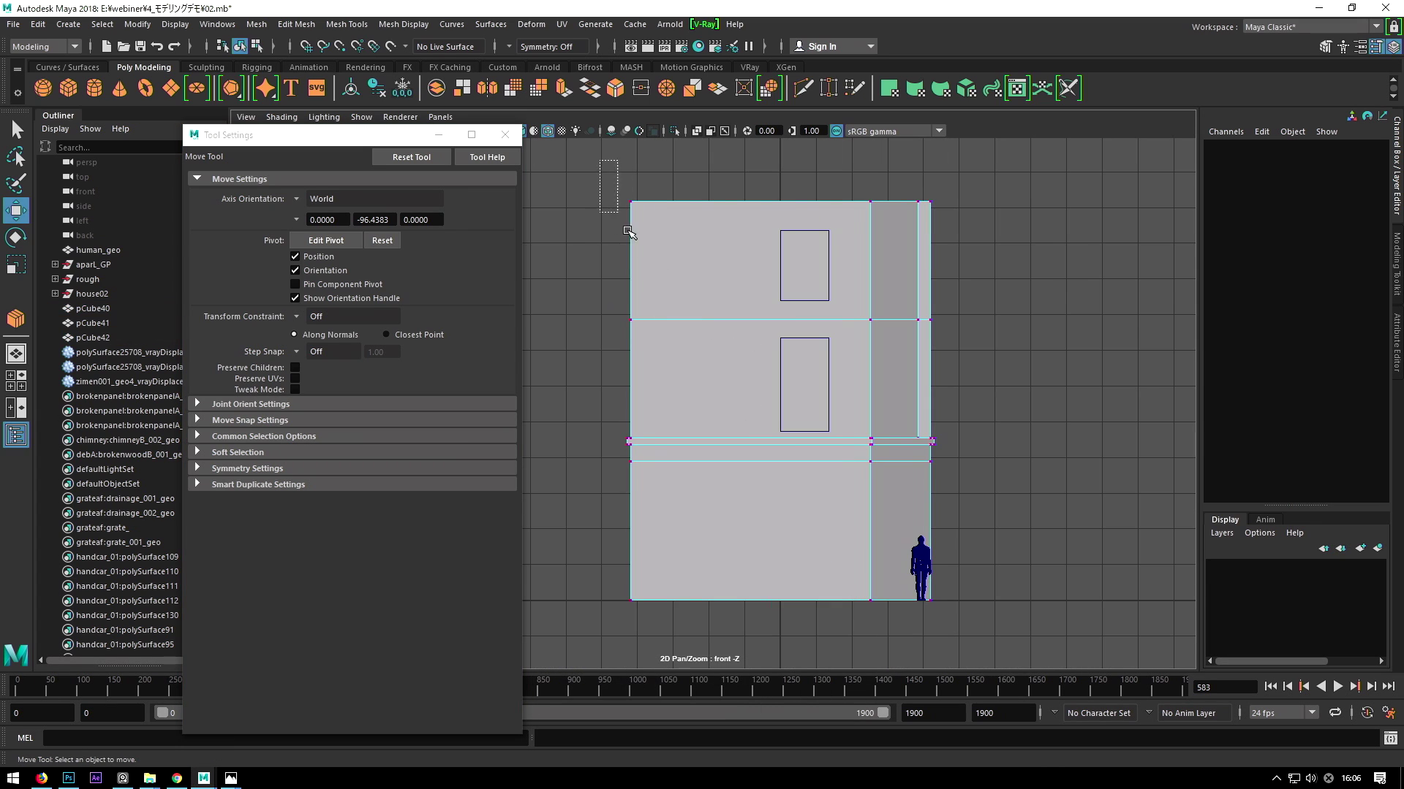
# Shift the vertices along the building's left edge slightly to the right.
pyautogui.moveTo(673, 658); pyautogui.dragTo(673, 657)
pyautogui.moveTo(694, 402); pyautogui.dragTo(706, 402)
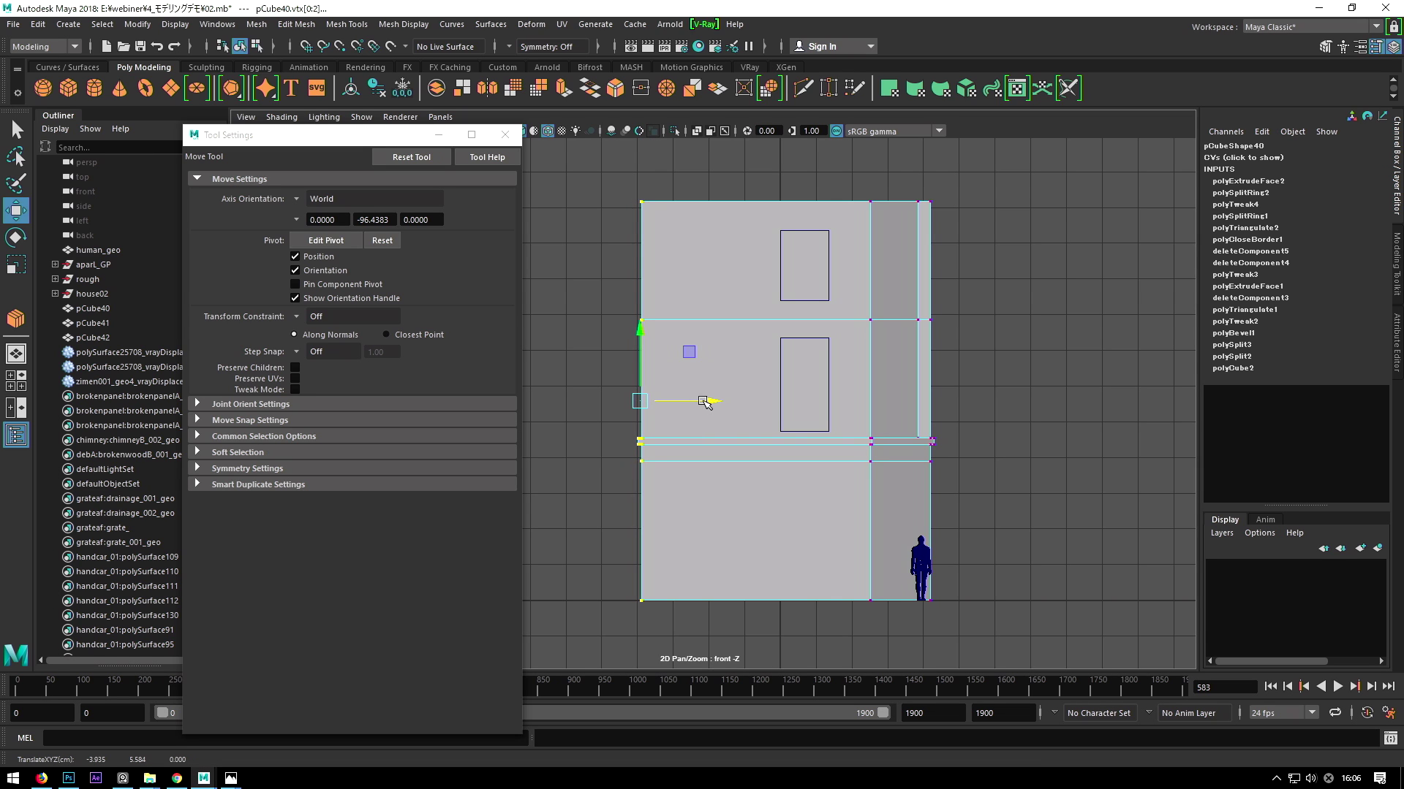
pyautogui.click(755, 319)
pyautogui.moveTo(754, 226); pyautogui.dragTo(754, 197)
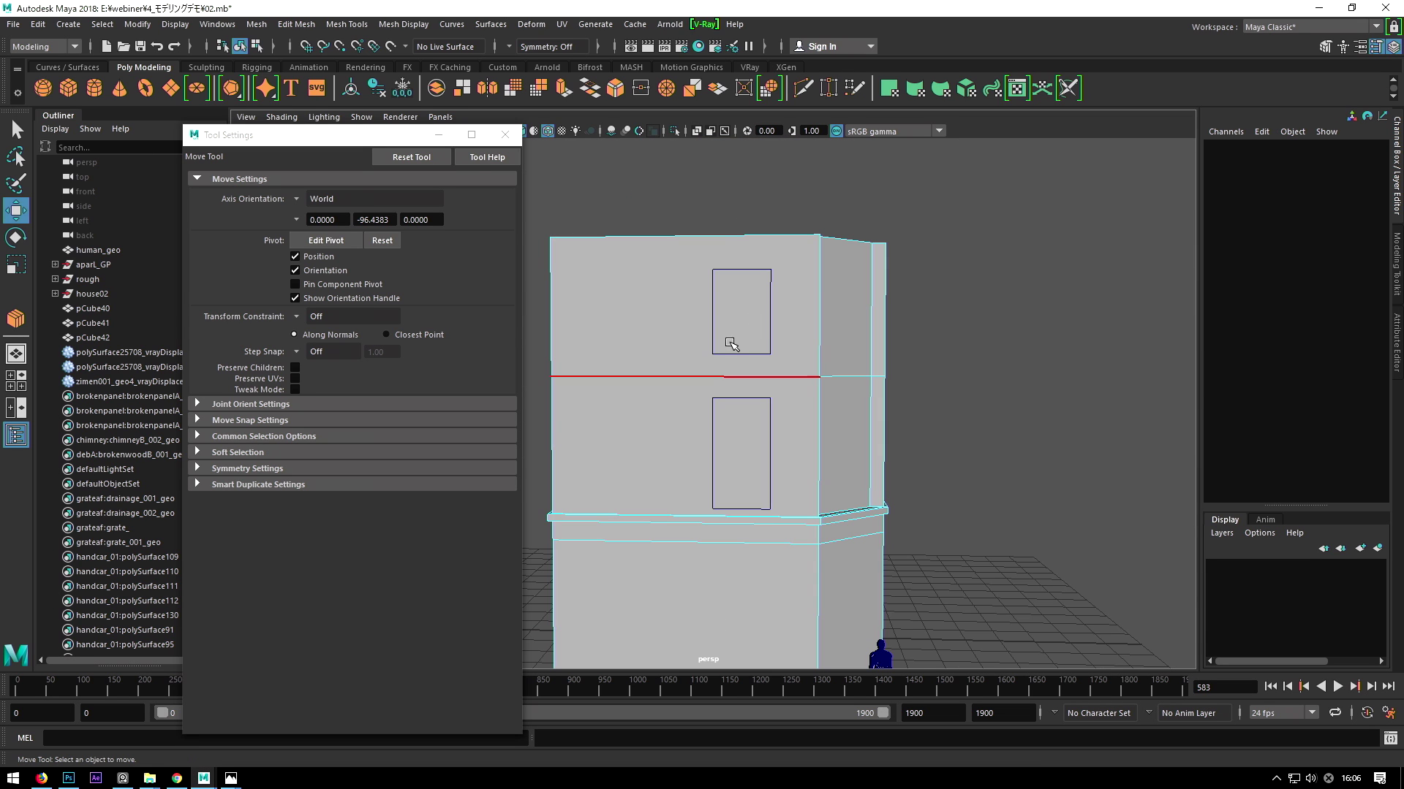
pyautogui.press('F8')
pyautogui.moveTo(937, 295)
pyautogui.keyDown('alt'); pyautogui.mouseDown()
pyautogui.moveTo(777, 401)
pyautogui.moveTo(761, 337)
pyautogui.moveTo(765, 395)
pyautogui.moveTo(798, 334)
pyautogui.mouseUp(); pyautogui.keyUp('alt')
# Combine the upper and lower window boxes into one mesh.
pyautogui.click(761, 338)
pyautogui.keyDown('shift'); pyautogui.click(765, 394); pyautogui.keyUp('shift')
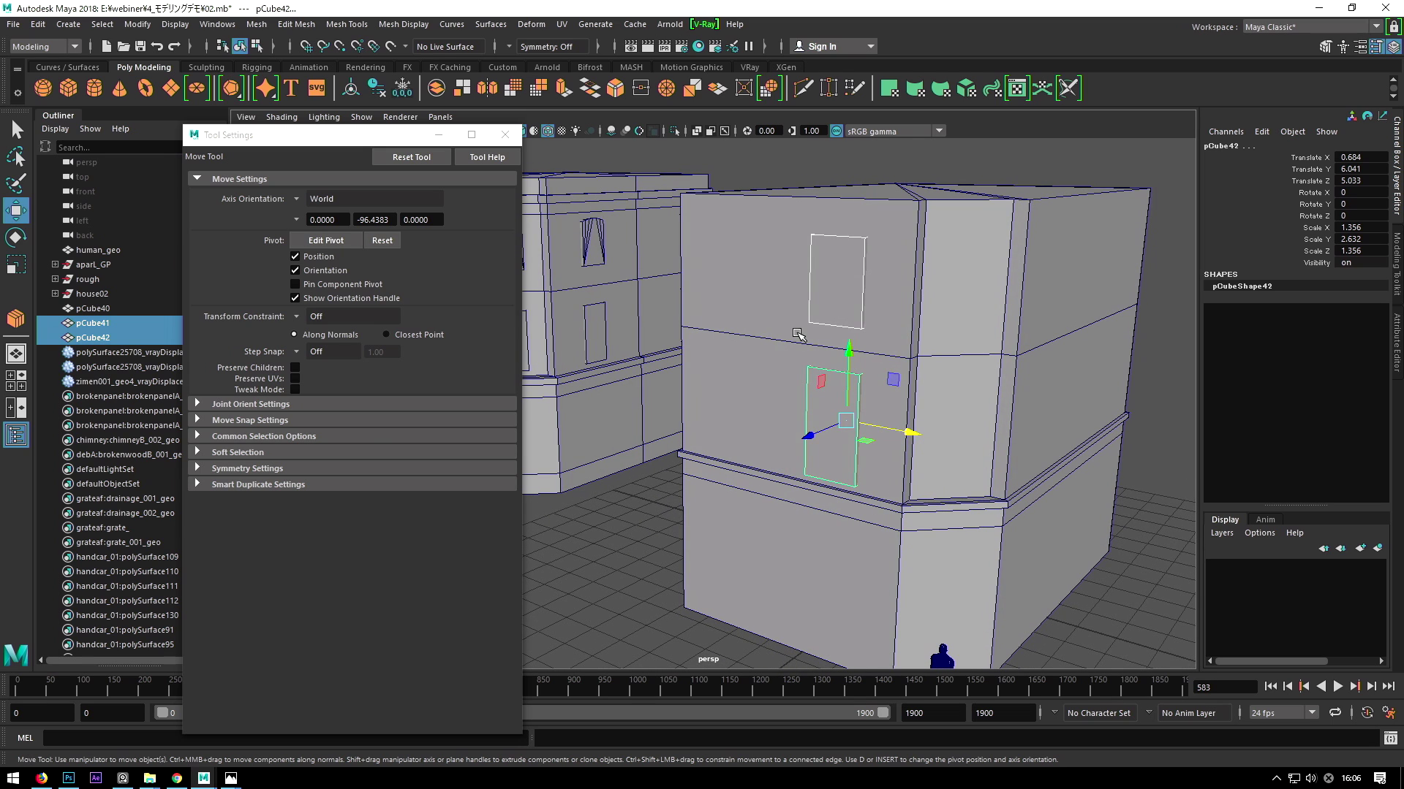
pyautogui.keyDown('alt'); pyautogui.moveTo(730, 165); pyautogui.dragTo(671, 183); pyautogui.keyUp('alt')
pyautogui.press('space')
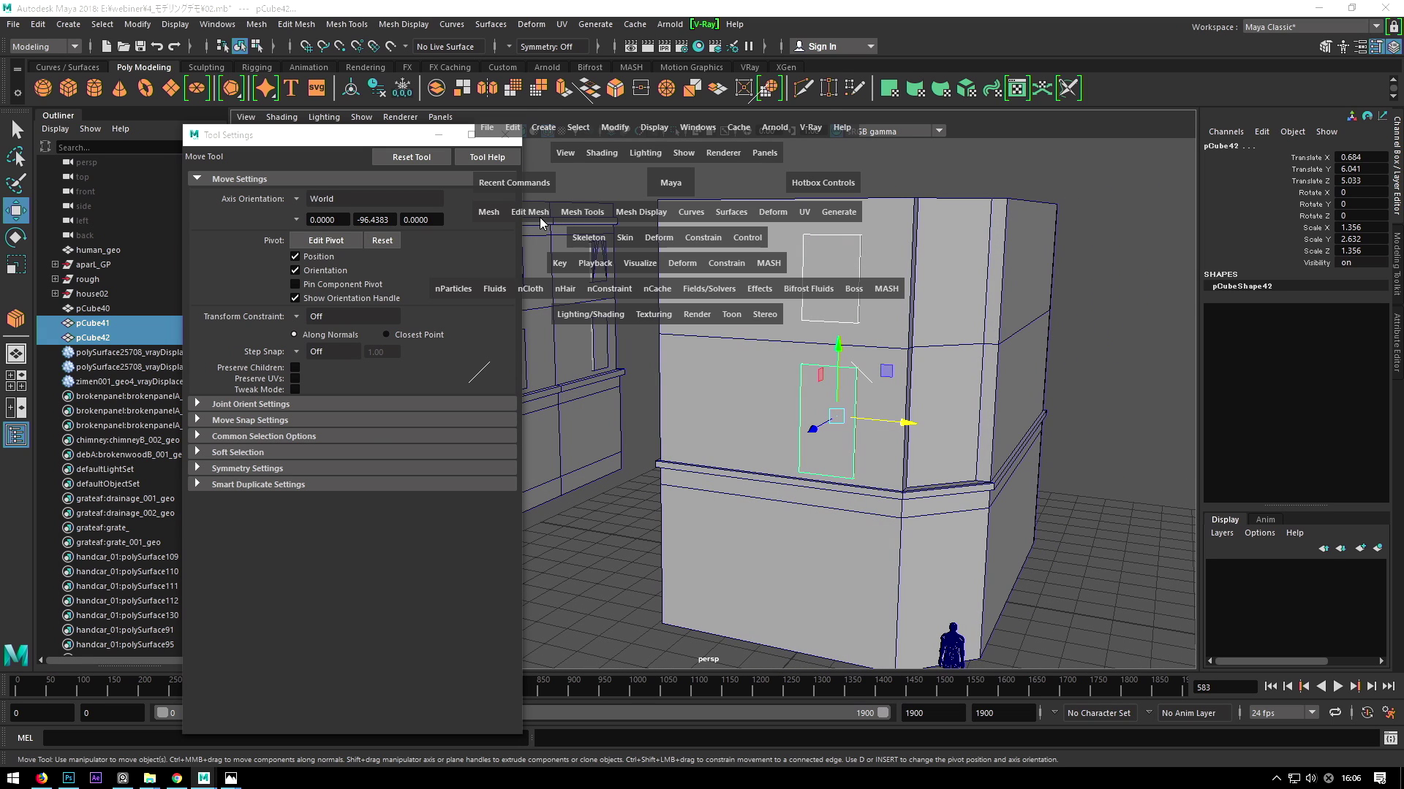
pyautogui.moveTo(488, 212); pyautogui.dragTo(549, 269)
pyautogui.moveTo(768, 343)
pyautogui.keyDown('alt'); pyautogui.mouseDown()
pyautogui.moveTo(827, 361)
pyautogui.moveTo(798, 327)
pyautogui.moveTo(848, 366)
pyautogui.mouseUp(); pyautogui.keyUp('alt')
# Duplicate the combined window pair and move the copy to the facade's left side.
pyautogui.click(652, 299)
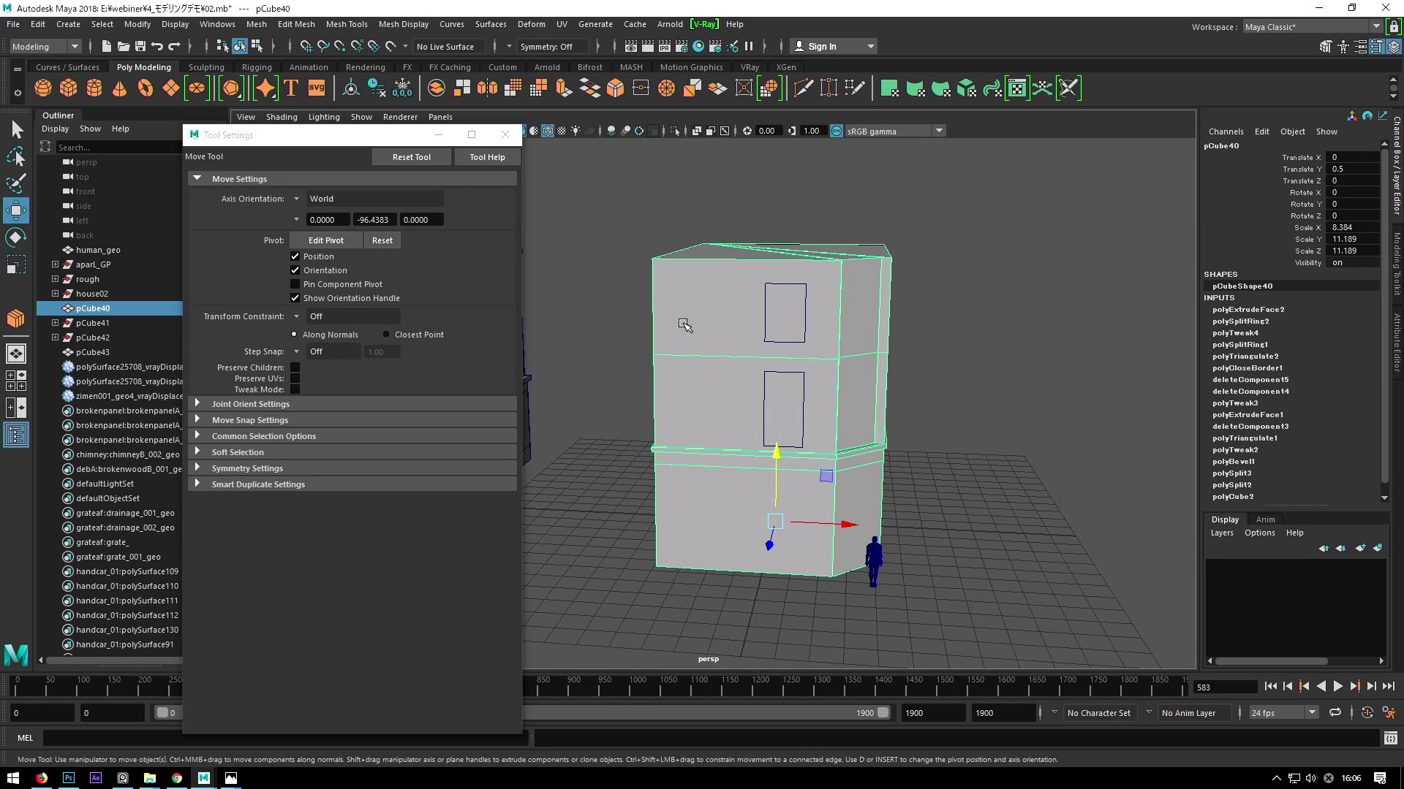
pyautogui.keyDown('alt'); pyautogui.moveTo(677, 307); pyautogui.dragTo(721, 323); pyautogui.keyUp('alt')
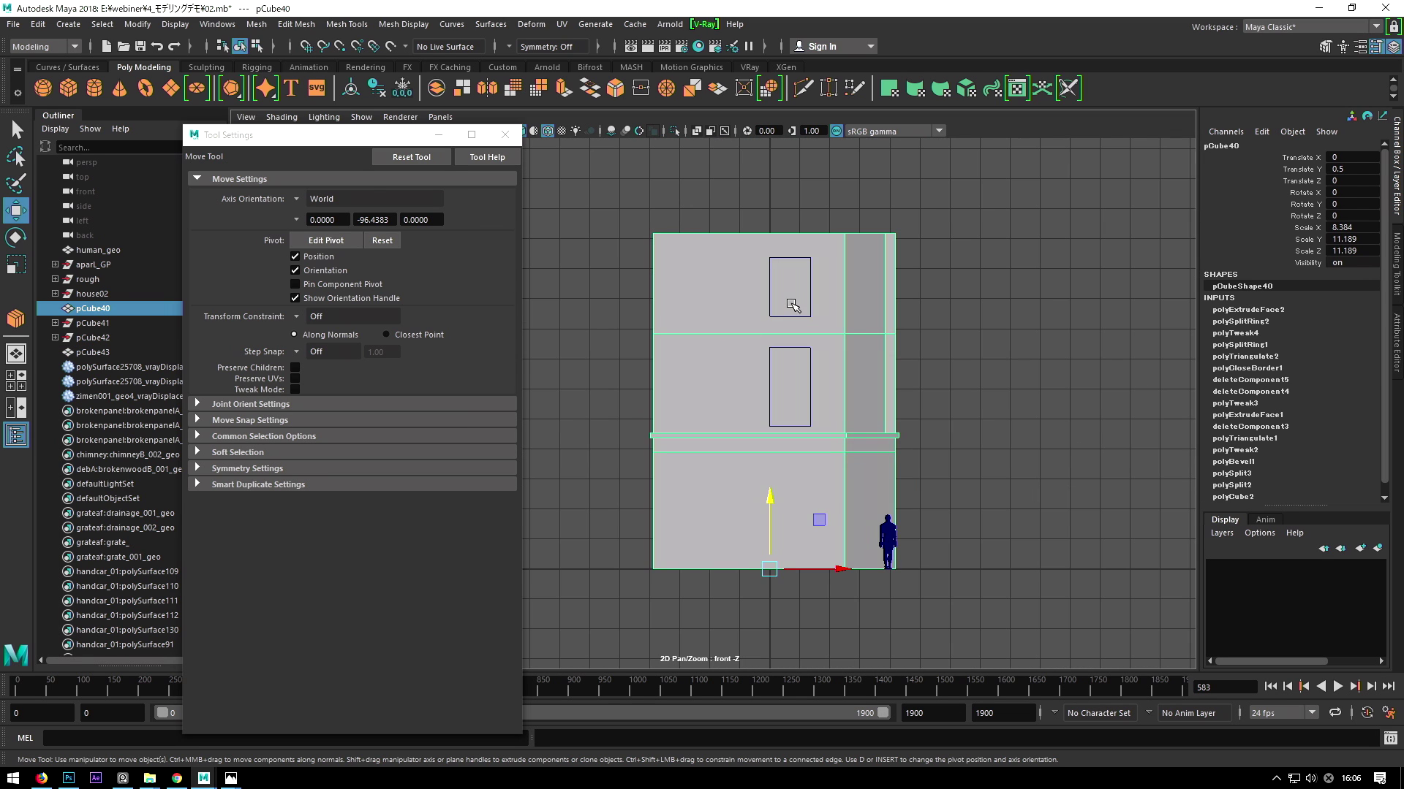
pyautogui.hotkey('ctrl', 'z')
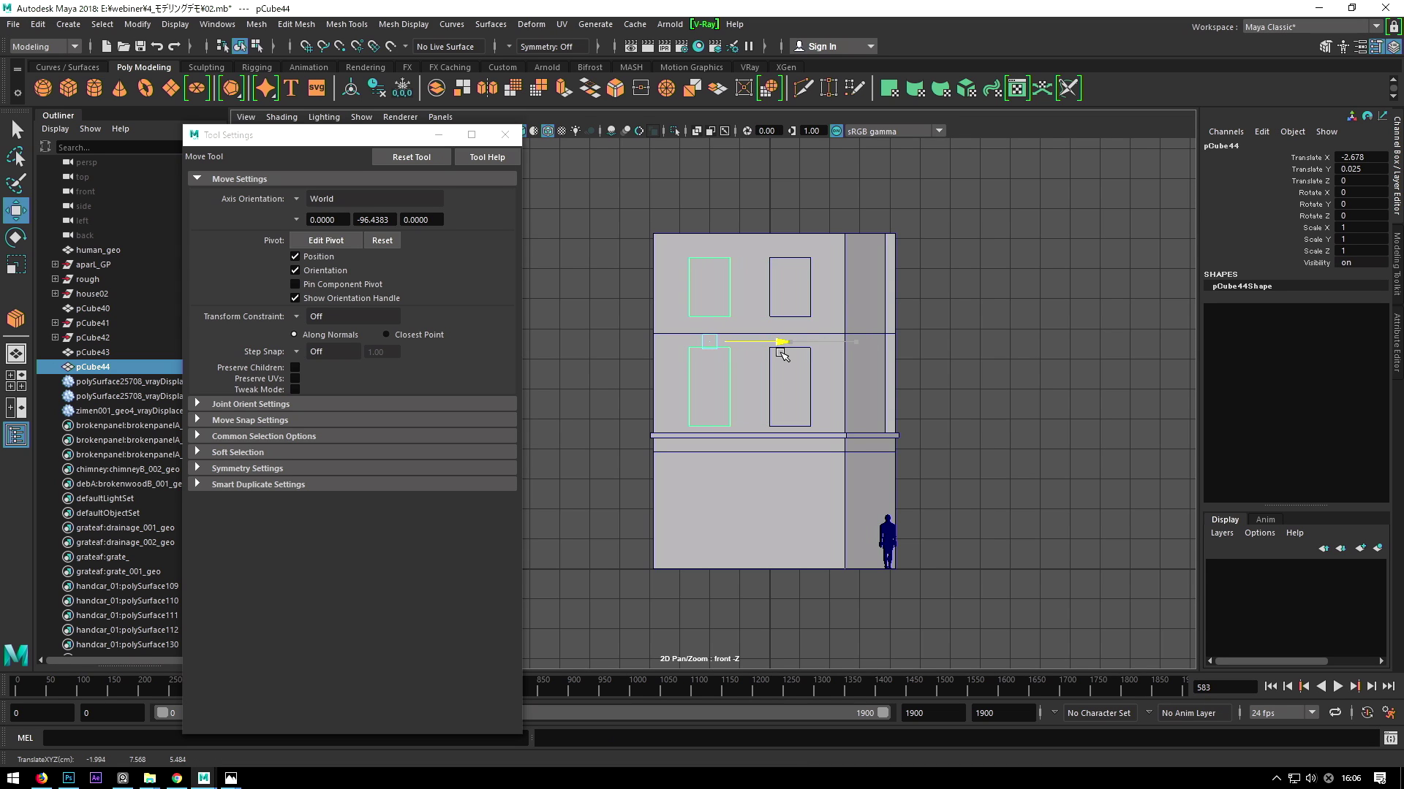
pyautogui.scroll(2, 837, 350)
pyautogui.moveTo(773, 358); pyautogui.dragTo(841, 439)
pyautogui.press('space')
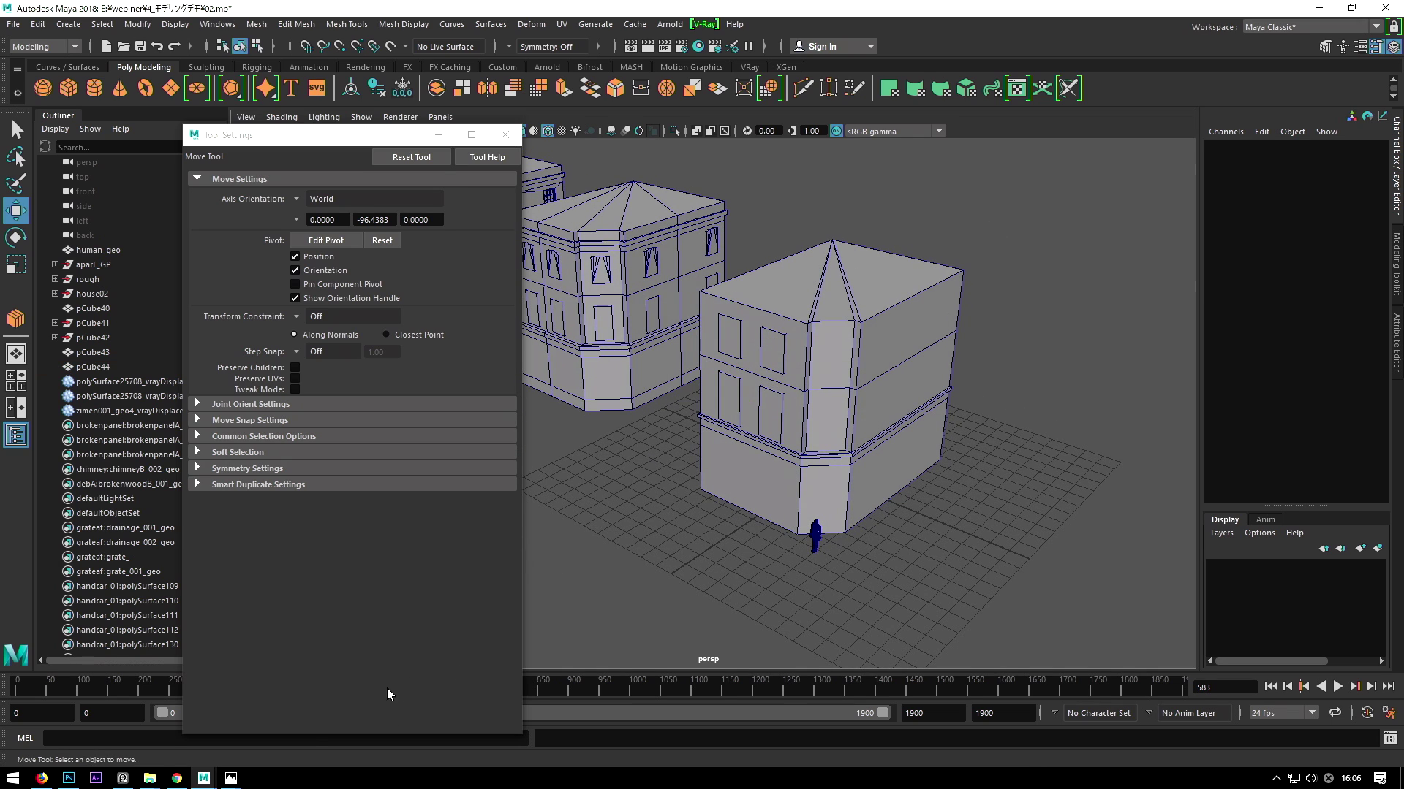
# Check both window columns against the reference photo and reselect the front window pair.
pyautogui.moveTo(230, 778)
pyautogui.click(256, 742)
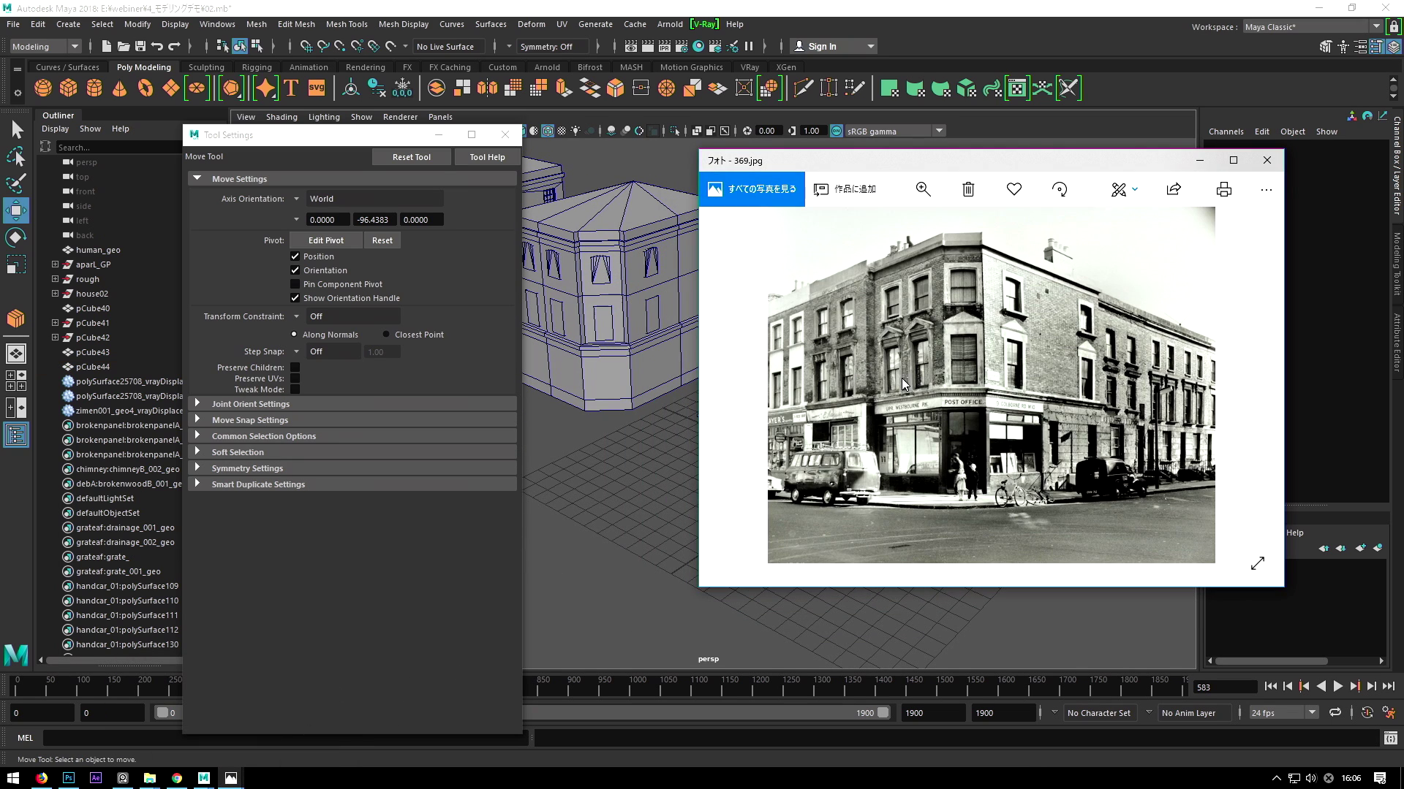
pyautogui.scroll(1, 909, 367)
pyautogui.scroll(1, 929, 436)
pyautogui.scroll(1, 860, 440)
pyautogui.scroll(1, 946, 416)
pyautogui.scroll(-2, 1022, 409)
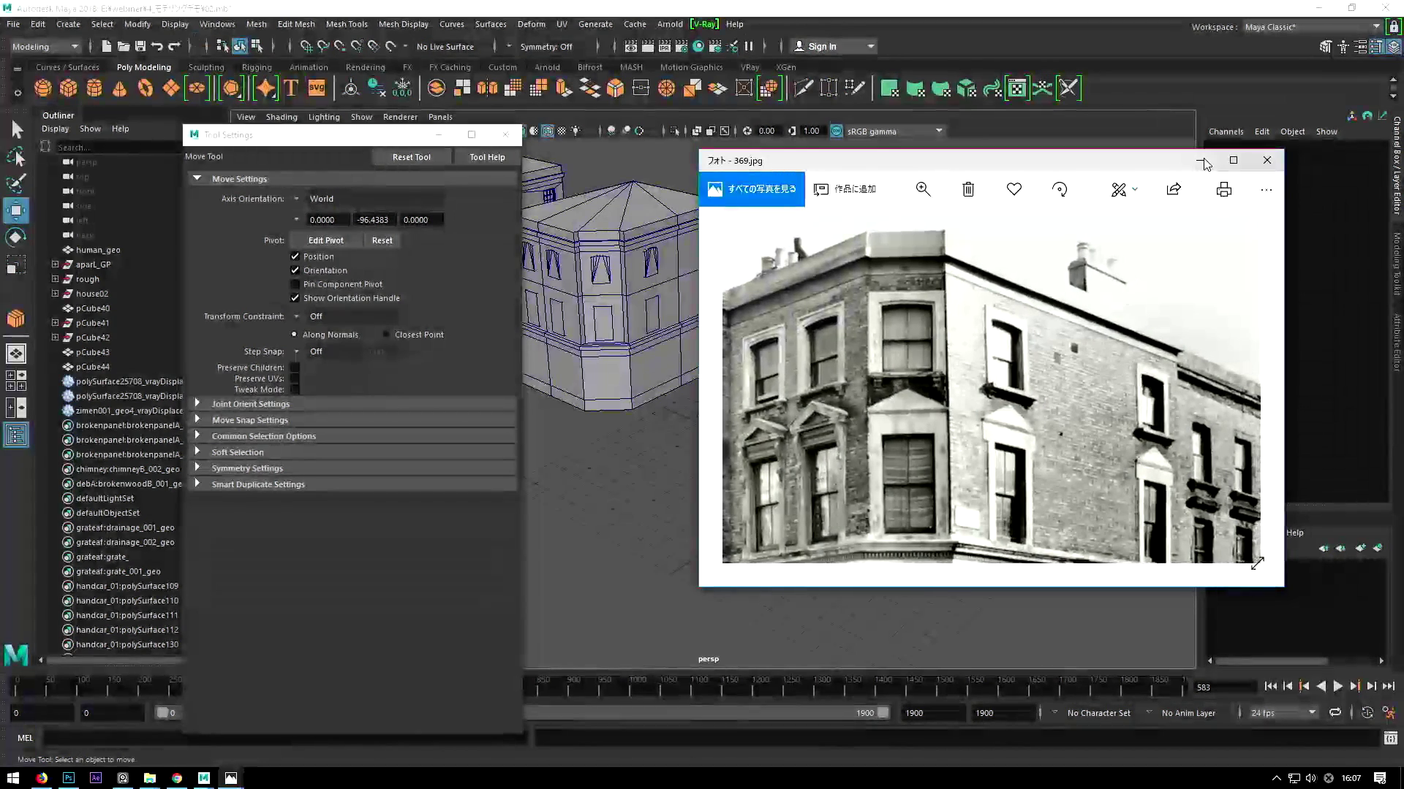
pyautogui.hotkey('alt', 'Tab')
pyautogui.click(811, 330)
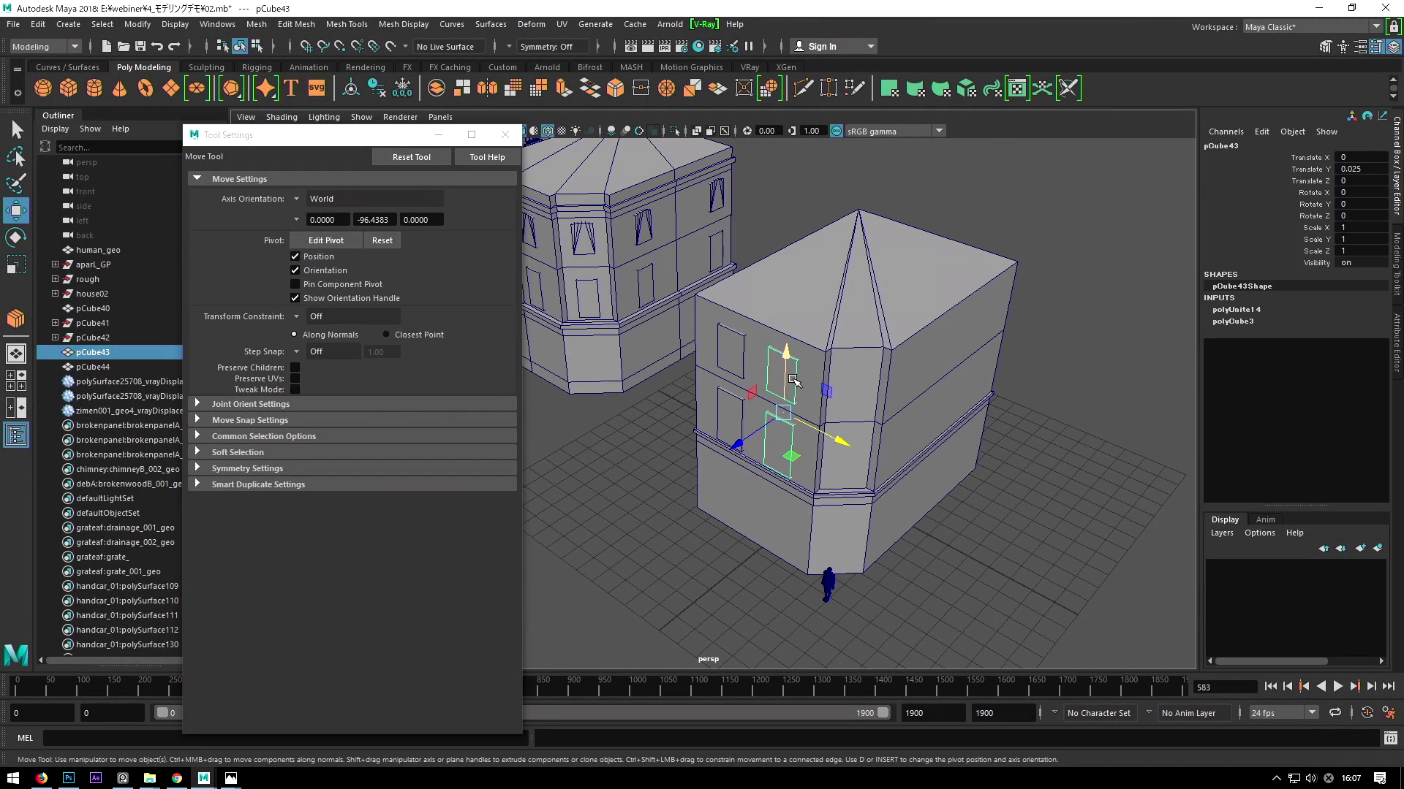
# Duplicate the window pair, rotate it 45° in Y and move it onto the chamfered corner.
pyautogui.scroll(-2, 731, 366)
pyautogui.press('5')
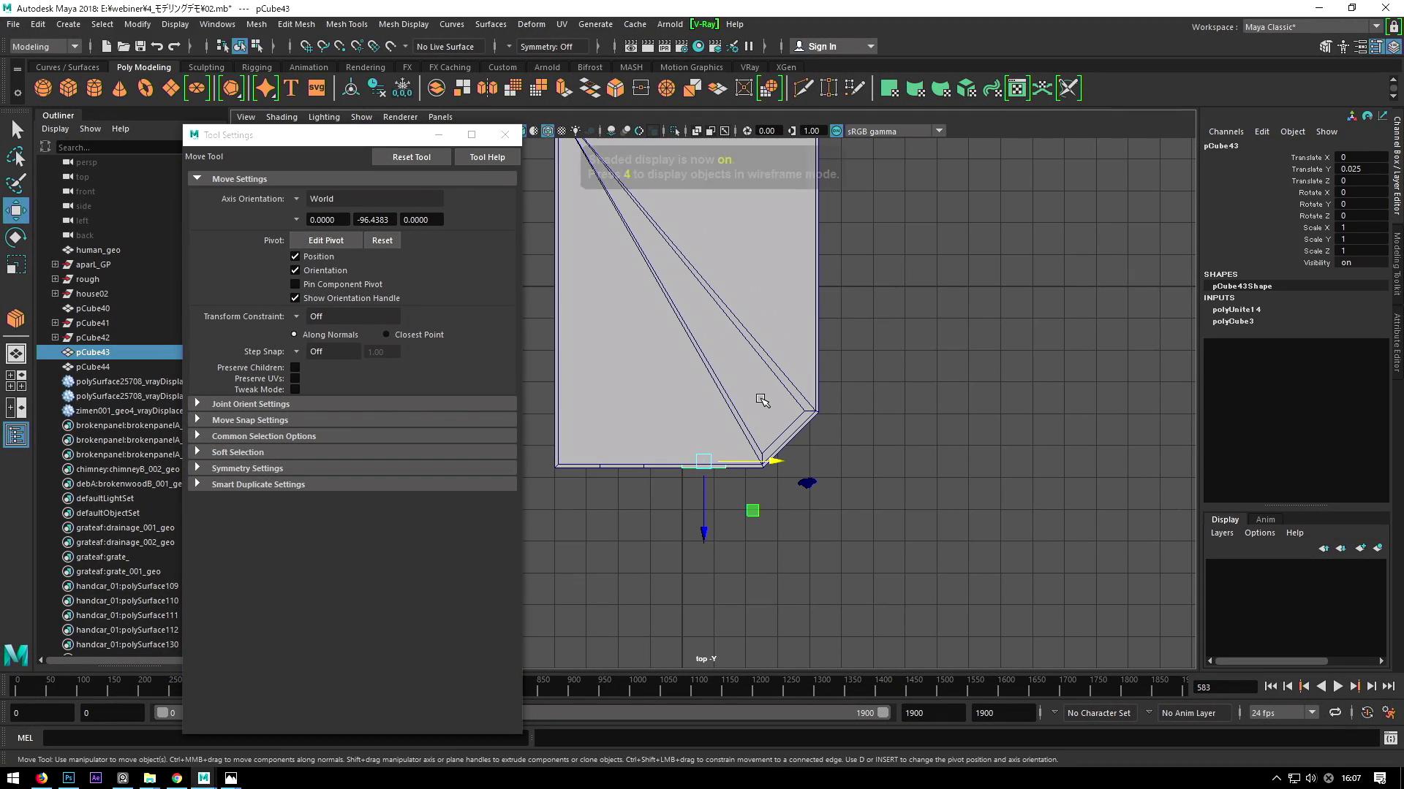
pyautogui.press('4')
pyautogui.scroll(2, 769, 414)
pyautogui.scroll(-2, 762, 408)
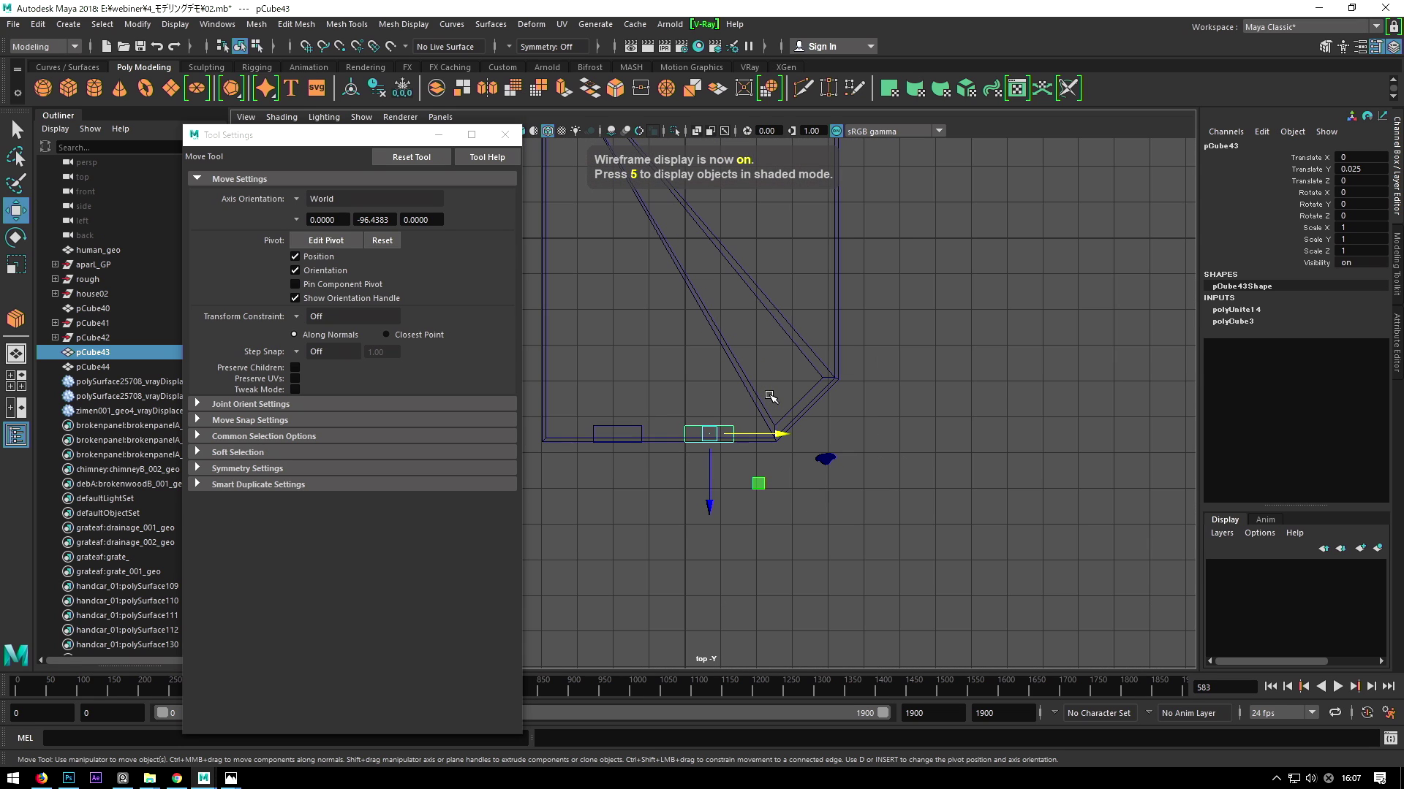
pyautogui.hotkey('ctrl', 'd')
pyautogui.moveTo(782, 454); pyautogui.dragTo(865, 443)
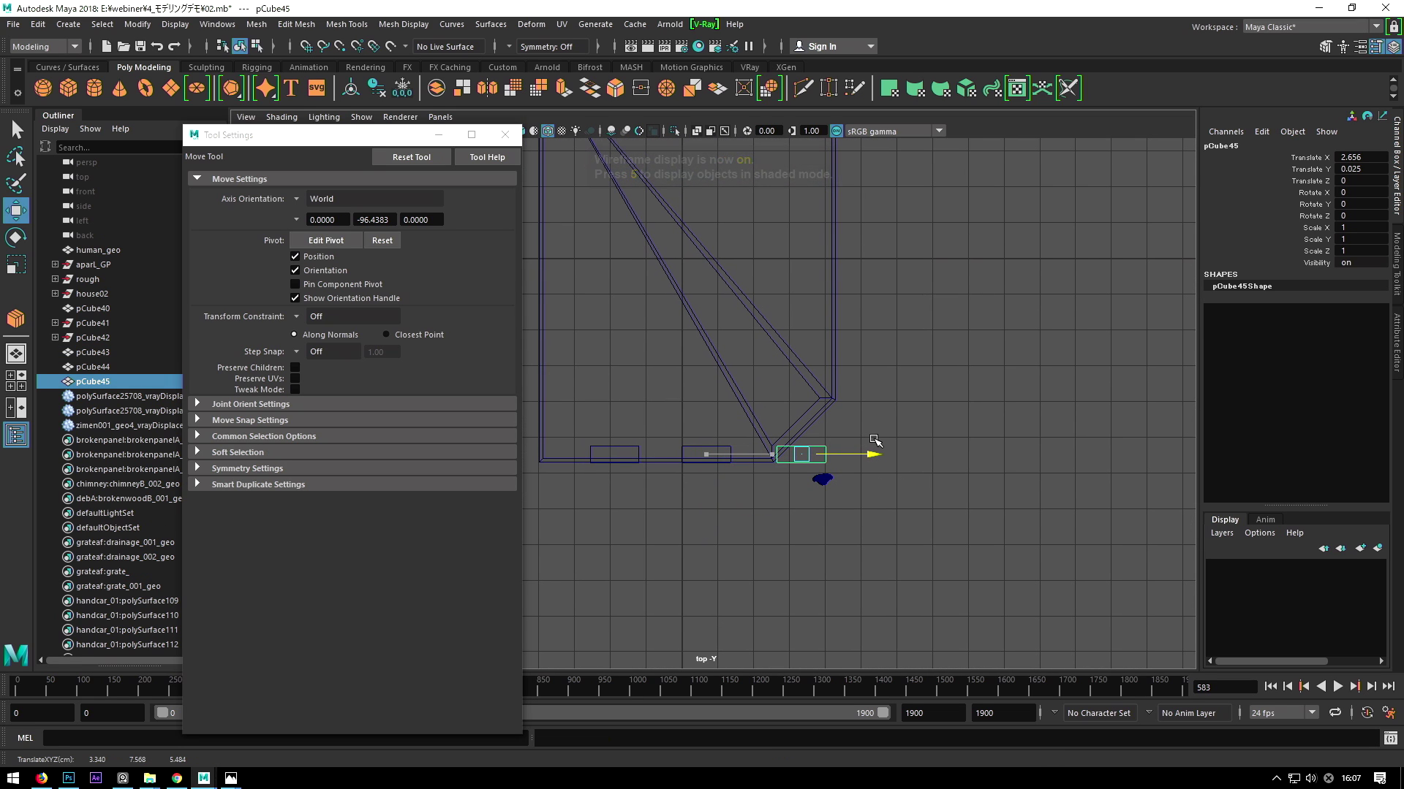
pyautogui.press('e')
pyautogui.moveTo(822, 395); pyautogui.dragTo(805, 393)
pyautogui.write('45')
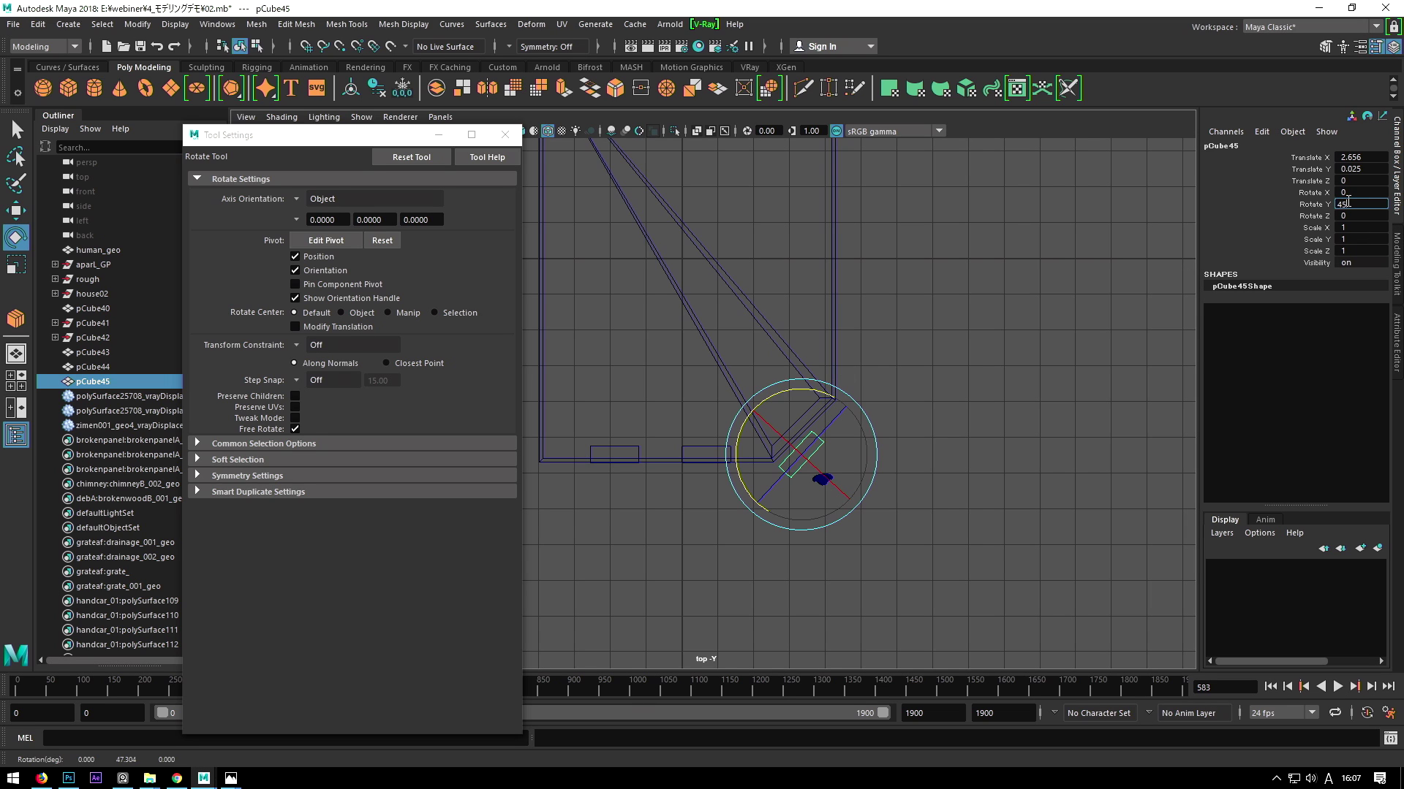
pyautogui.press('Return')
pyautogui.press('w')
pyautogui.moveTo(797, 524); pyautogui.dragTo(803, 494)
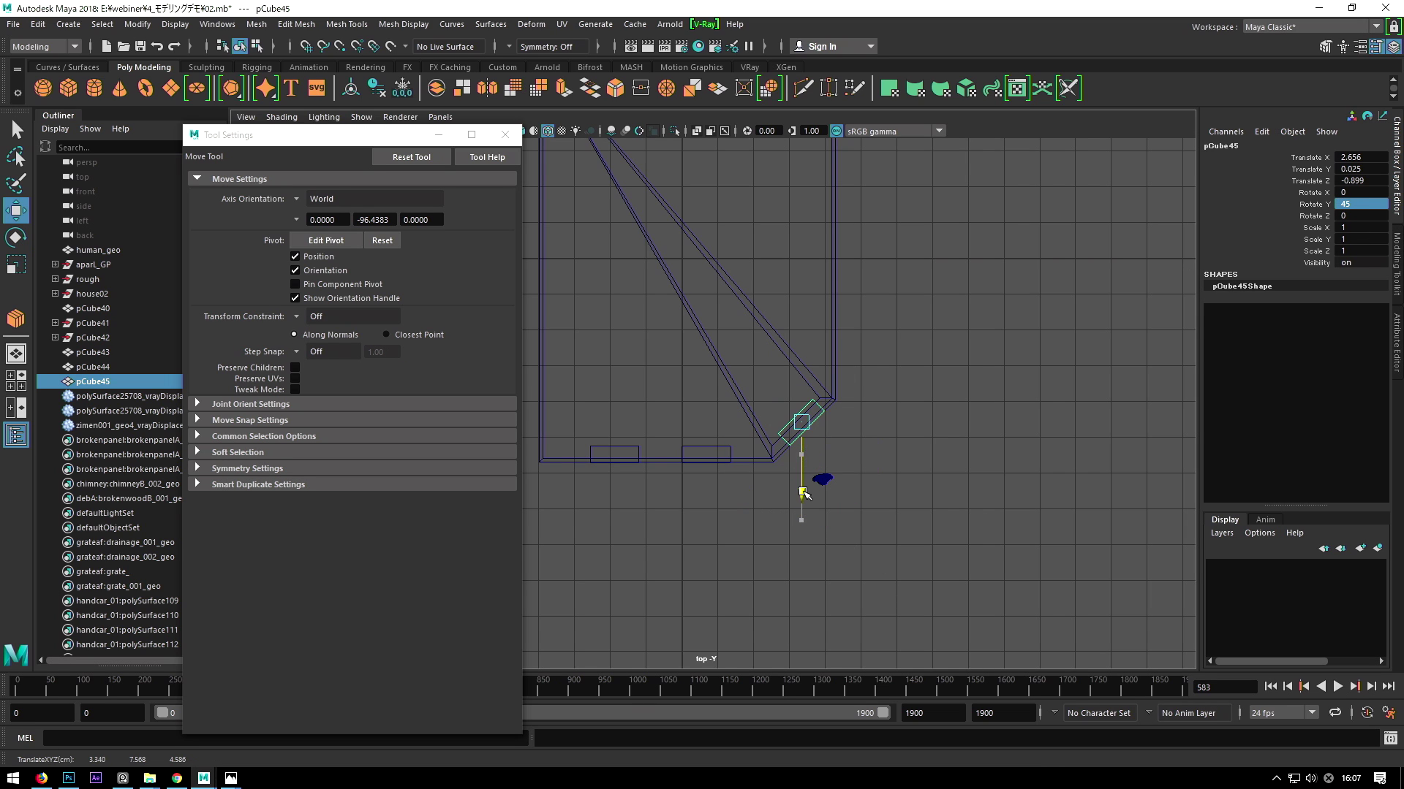
# Return to shaded perspective and select the edge at the top of the corner face.
pyautogui.keyDown('alt'); pyautogui.moveTo(854, 426); pyautogui.dragTo(746, 439); pyautogui.keyUp('alt')
pyautogui.press('space')
pyautogui.moveTo(804, 486)
pyautogui.mouseDown()
pyautogui.moveTo(791, 325)
pyautogui.moveTo(719, 316)
pyautogui.moveTo(728, 247)
pyautogui.moveTo(728, 308)
pyautogui.mouseUp()
pyautogui.press('5')
pyautogui.click(728, 247)
pyautogui.hotkey('ctrl', 'z')
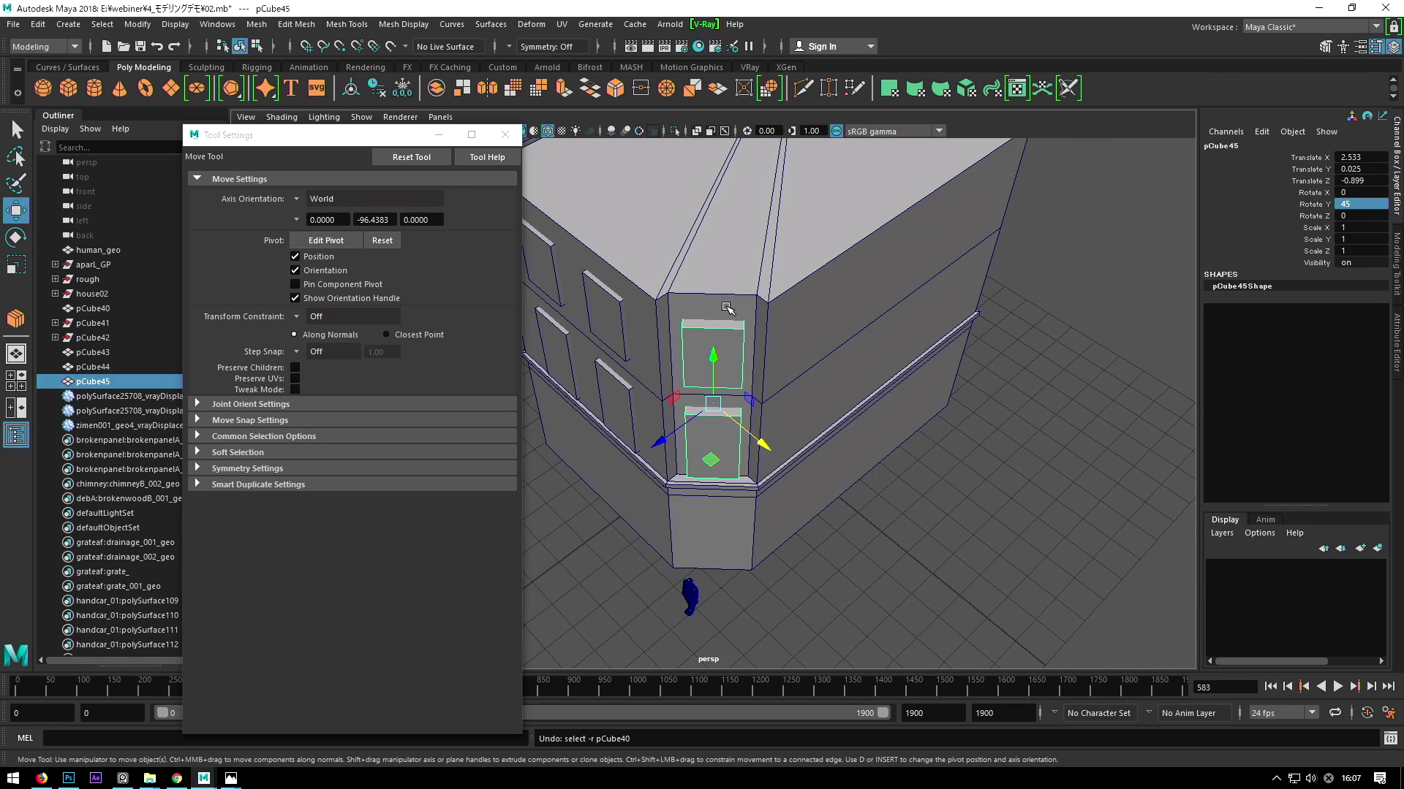
pyautogui.moveTo(727, 307); pyautogui.dragTo(728, 252, button='right')
pyautogui.moveTo(727, 252)
pyautogui.keyDown('alt'); pyautogui.mouseDown()
pyautogui.moveTo(709, 474)
pyautogui.moveTo(625, 462)
pyautogui.moveTo(638, 521)
pyautogui.mouseUp(); pyautogui.keyUp('alt')
pyautogui.click(724, 277)
# Connect the selected edges with a new edge across the corner's upper wall, then select the corner windows.
pyautogui.press('space')
pyautogui.click(630, 526)
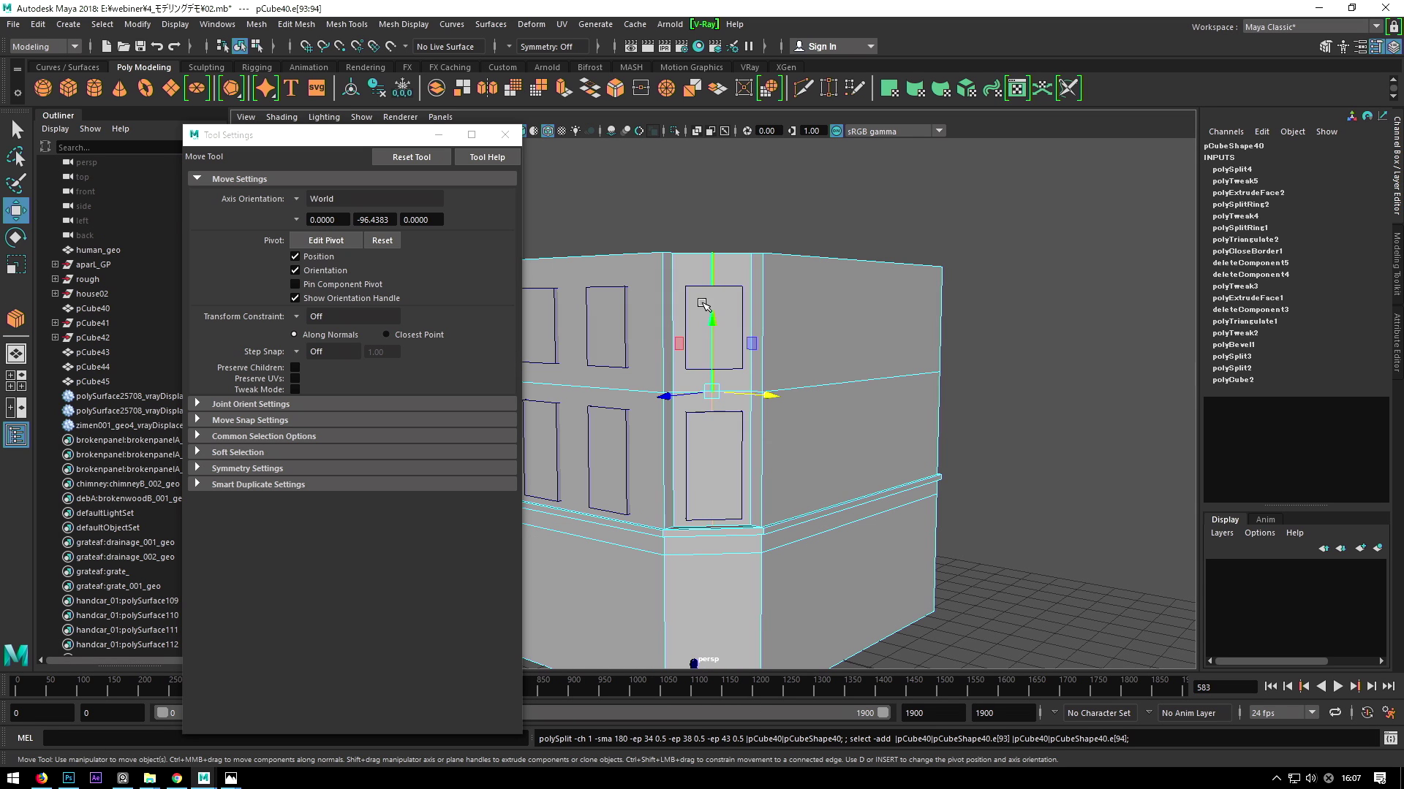
pyautogui.keyDown('alt'); pyautogui.moveTo(828, 267); pyautogui.dragTo(812, 335); pyautogui.keyUp('alt')
pyautogui.press('F8')
pyautogui.click(713, 319)
pyautogui.click(722, 314)
# In wireframe top view, point-snap the corner window pair onto the wall corner.
pyautogui.press('space')
pyautogui.moveTo(722, 315); pyautogui.dragTo(736, 304)
pyautogui.keyDown('alt'); pyautogui.moveTo(736, 304); pyautogui.dragTo(840, 385, button='middle'); pyautogui.keyUp('alt')
pyautogui.press('4')
pyautogui.press('space')
pyautogui.moveTo(861, 392)
pyautogui.mouseDown()
pyautogui.moveTo(867, 421)
pyautogui.moveTo(821, 395)
pyautogui.mouseUp()
pyautogui.press('space')
pyautogui.press('v')
pyautogui.moveTo(920, 470); pyautogui.dragTo(862, 496)
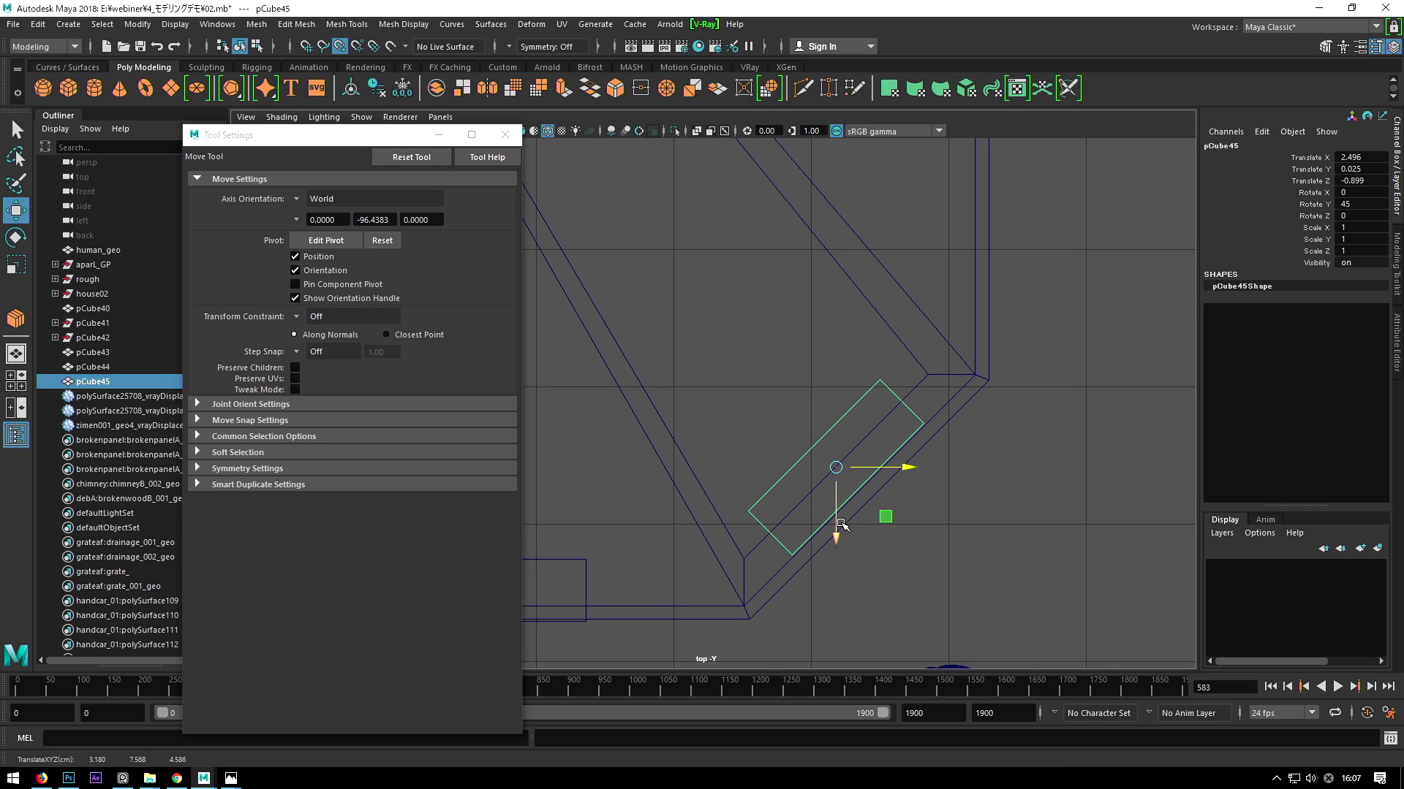
# Back in perspective, inspect a roof edge and frame the view on the building.
pyautogui.press('space')
pyautogui.keyDown('alt'); pyautogui.moveTo(841, 438); pyautogui.dragTo(902, 265); pyautogui.keyUp('alt')
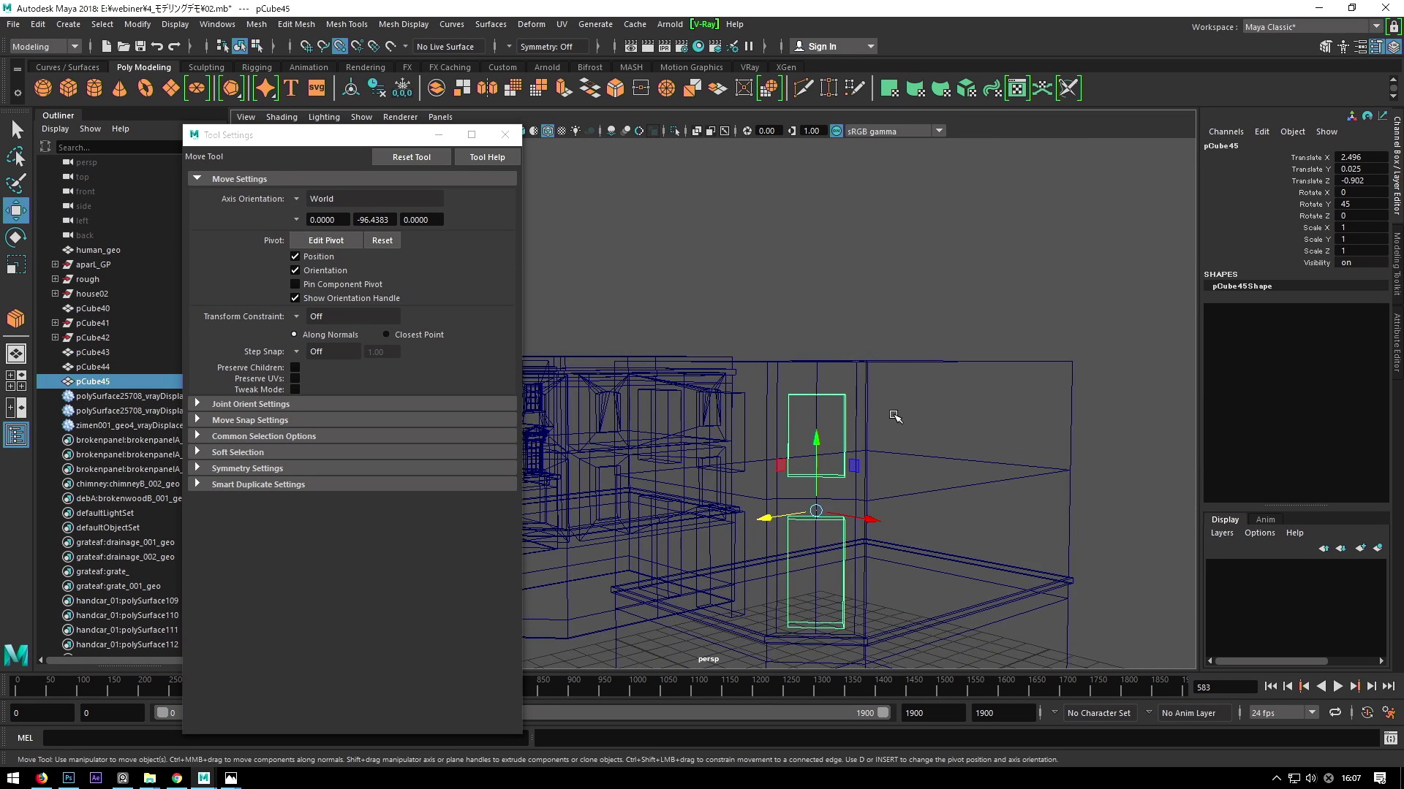
pyautogui.click(902, 266)
pyautogui.click(840, 376)
pyautogui.press('F10')
pyautogui.click(798, 371)
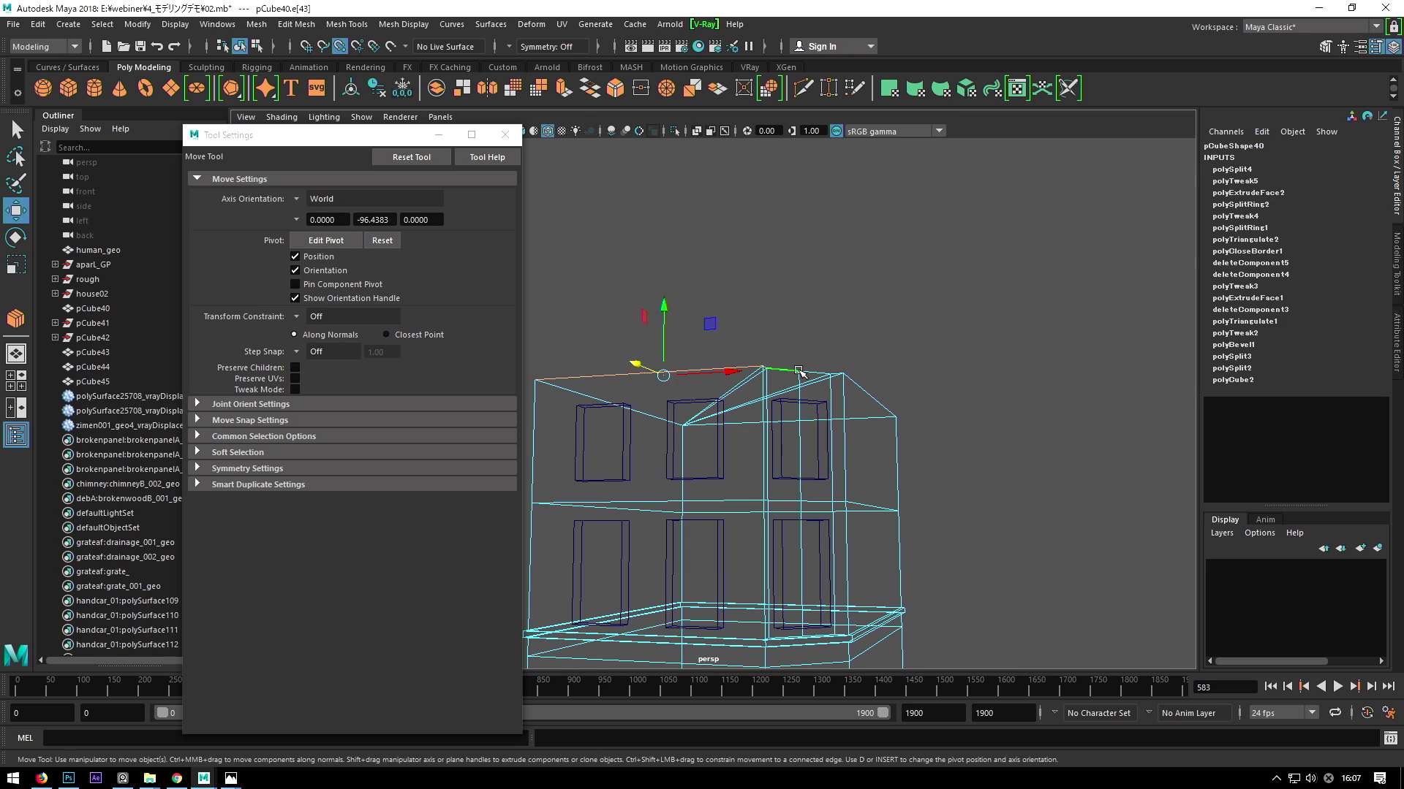
pyautogui.press('F8')
pyautogui.click(753, 433)
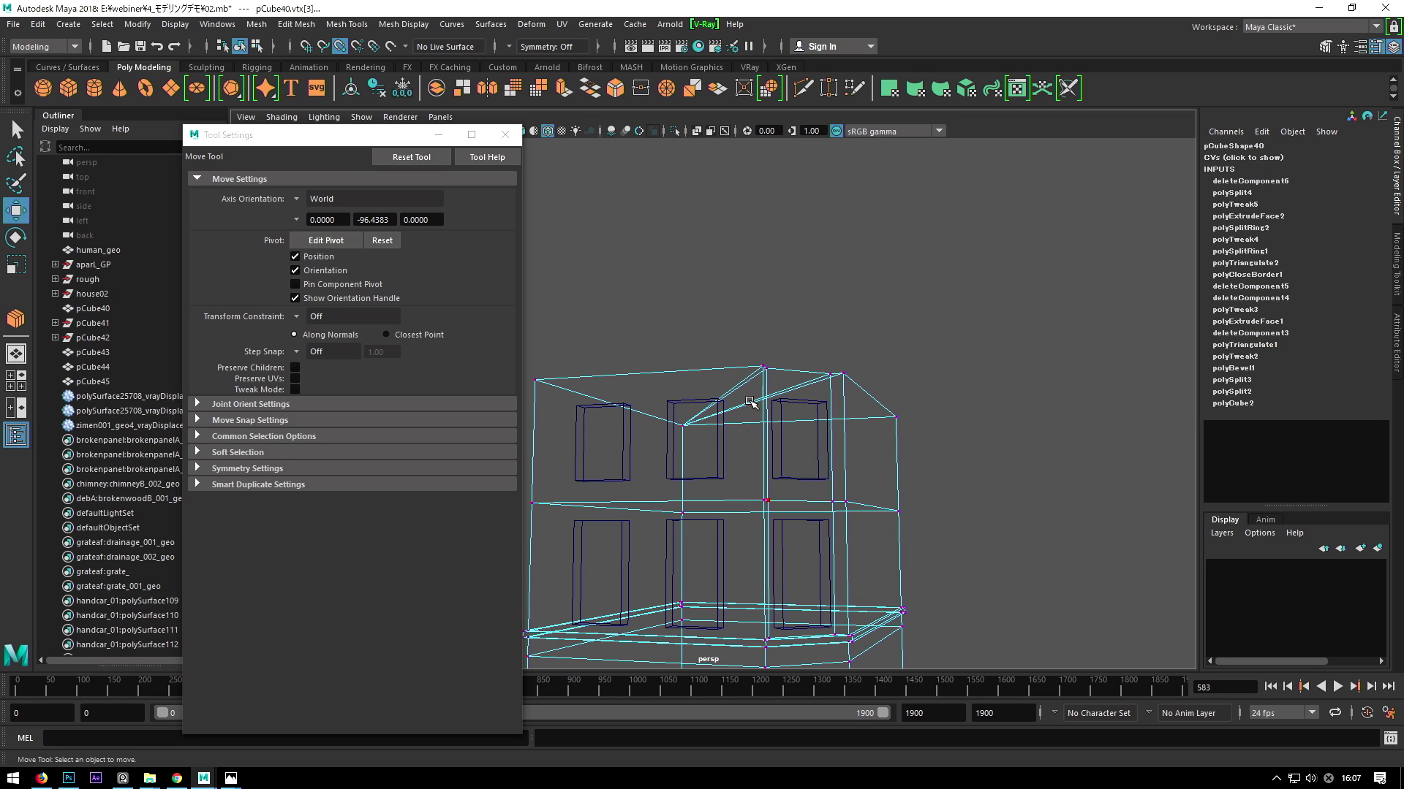
pyautogui.press('f')
# Duplicate the front window pair to start another window copy for rotating.
pyautogui.scroll(-2, 841, 437)
pyautogui.moveTo(840, 439)
pyautogui.keyDown('alt'); pyautogui.mouseDown()
pyautogui.moveTo(774, 416)
pyautogui.moveTo(762, 460)
pyautogui.moveTo(865, 497)
pyautogui.mouseUp(); pyautogui.keyUp('alt')
pyautogui.click(726, 400)
pyautogui.hotkey('ctrl', 'd')
pyautogui.press('e')
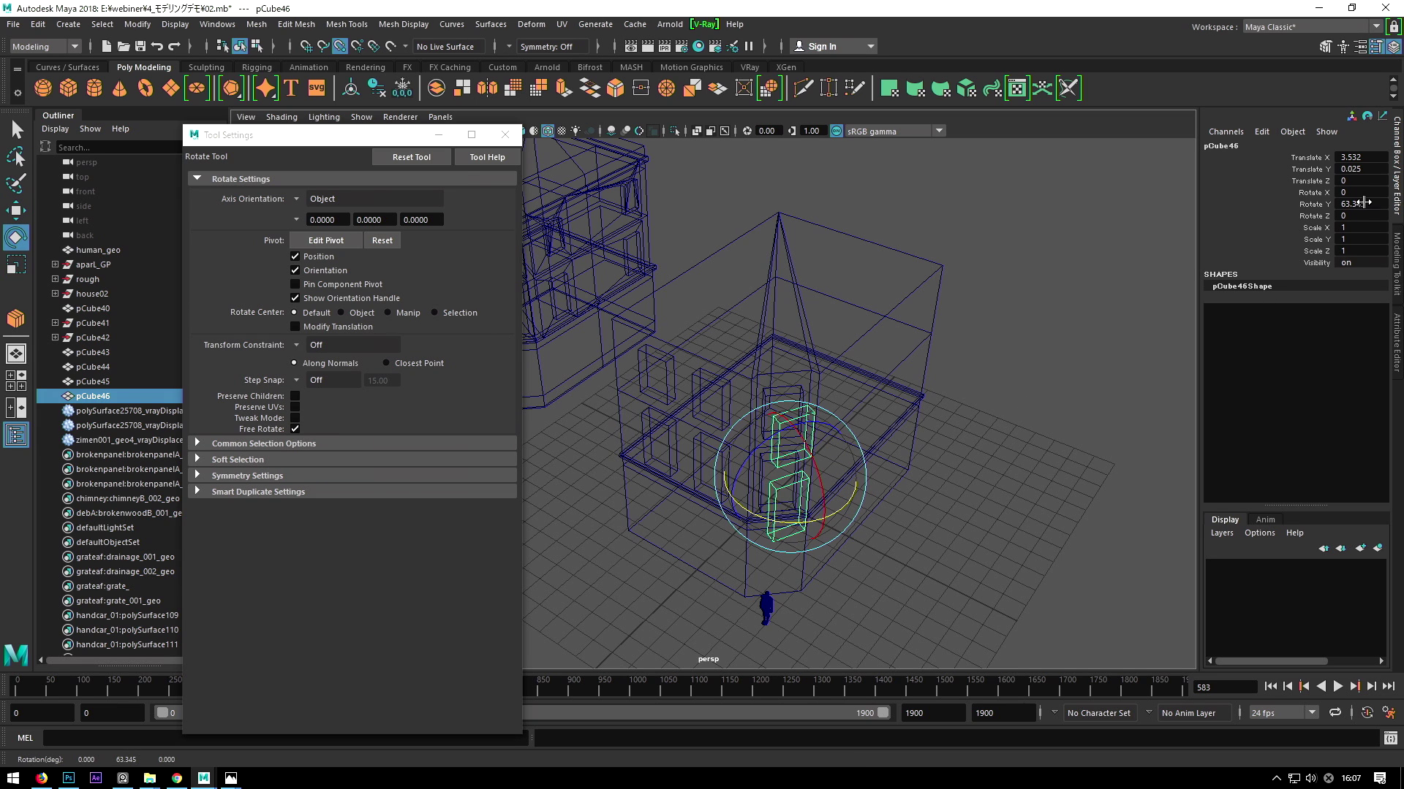
# Rotate the window pair copy to Rotate Y 90 and position it on the side wall.
pyautogui.write('90')
pyautogui.press('Return')
pyautogui.press('w')
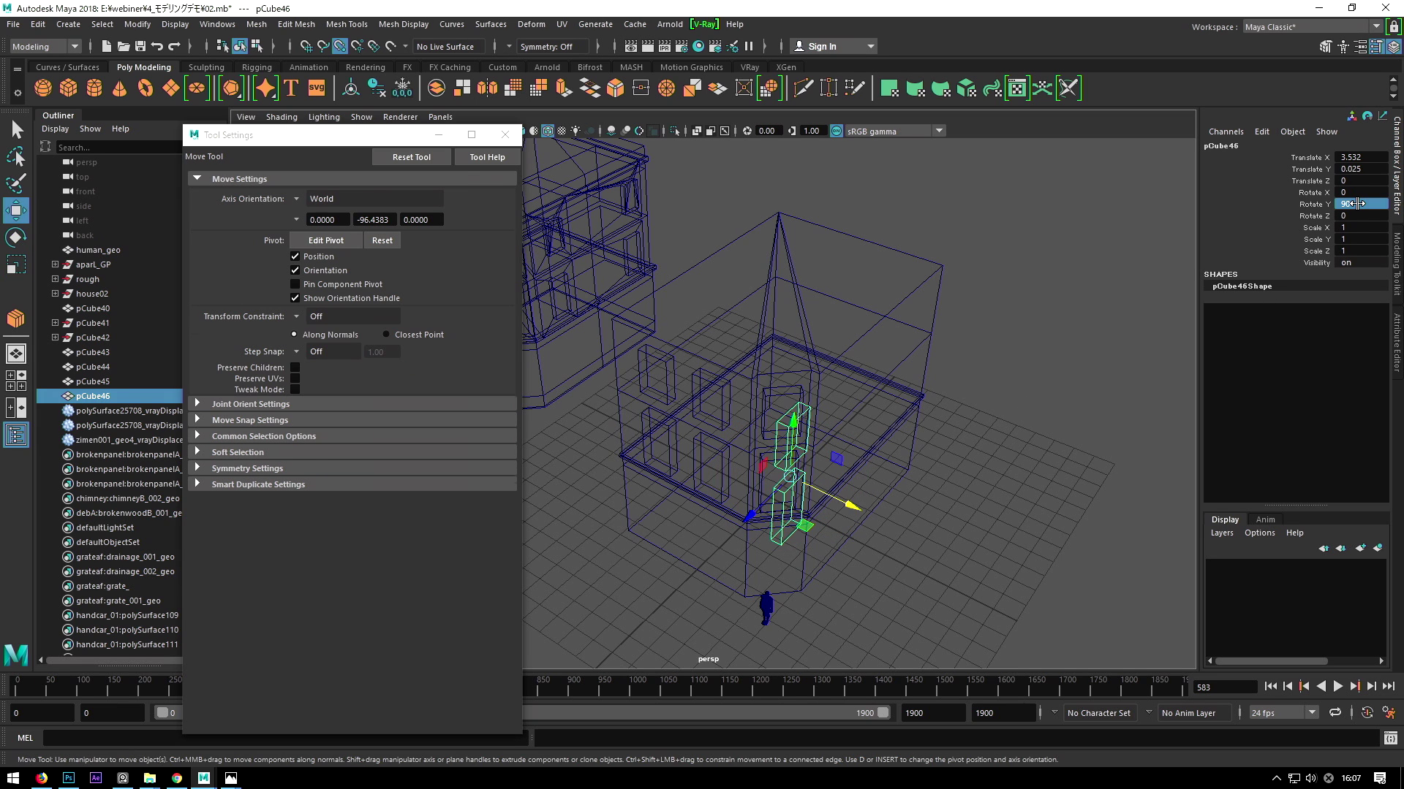
pyautogui.press('space')
pyautogui.moveTo(841, 468)
pyautogui.keyDown('alt'); pyautogui.mouseDown()
pyautogui.moveTo(812, 468)
pyautogui.moveTo(740, 410)
pyautogui.mouseUp(); pyautogui.keyUp('alt')
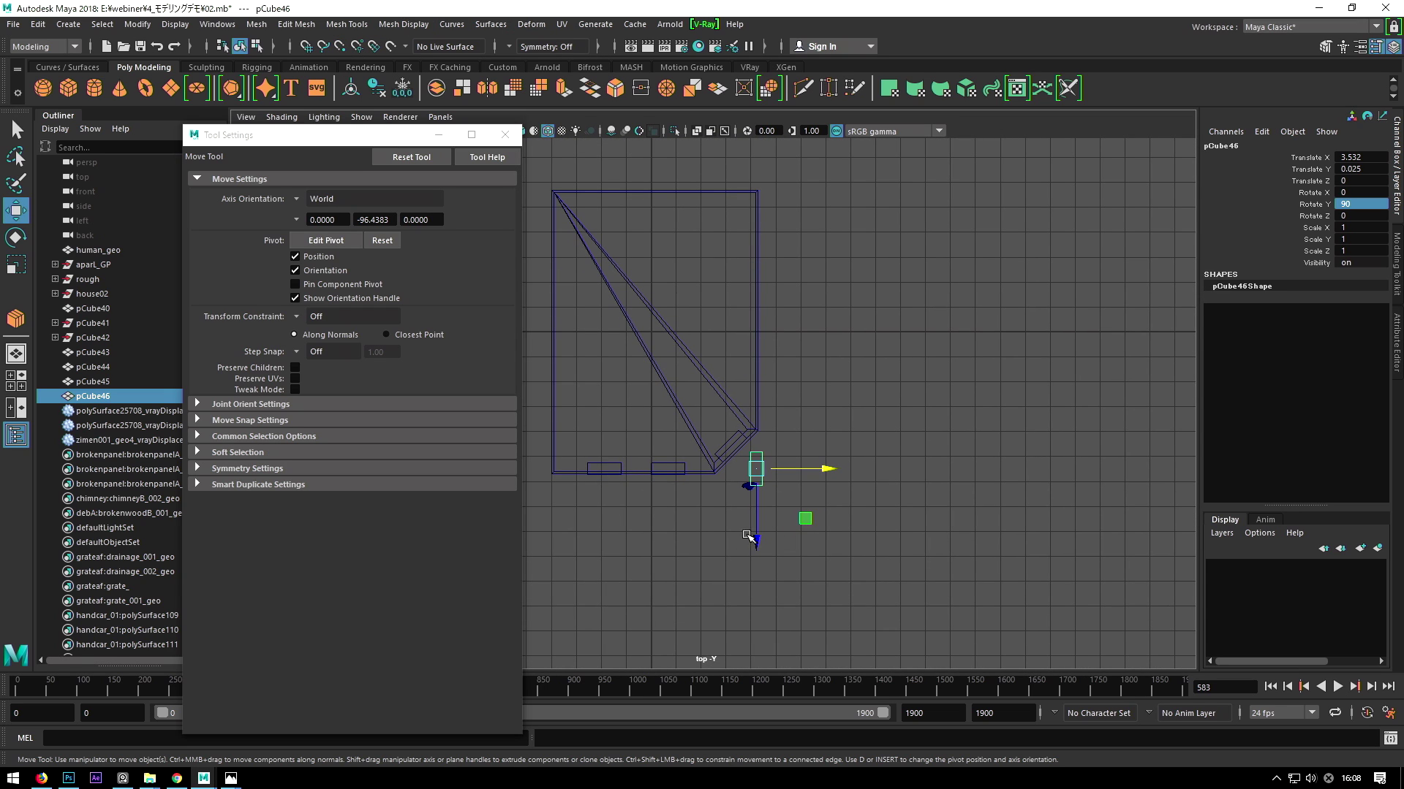
pyautogui.moveTo(755, 532); pyautogui.dragTo(768, 453)
pyautogui.scroll(3, 767, 456)
pyautogui.moveTo(869, 389); pyautogui.dragTo(856, 390)
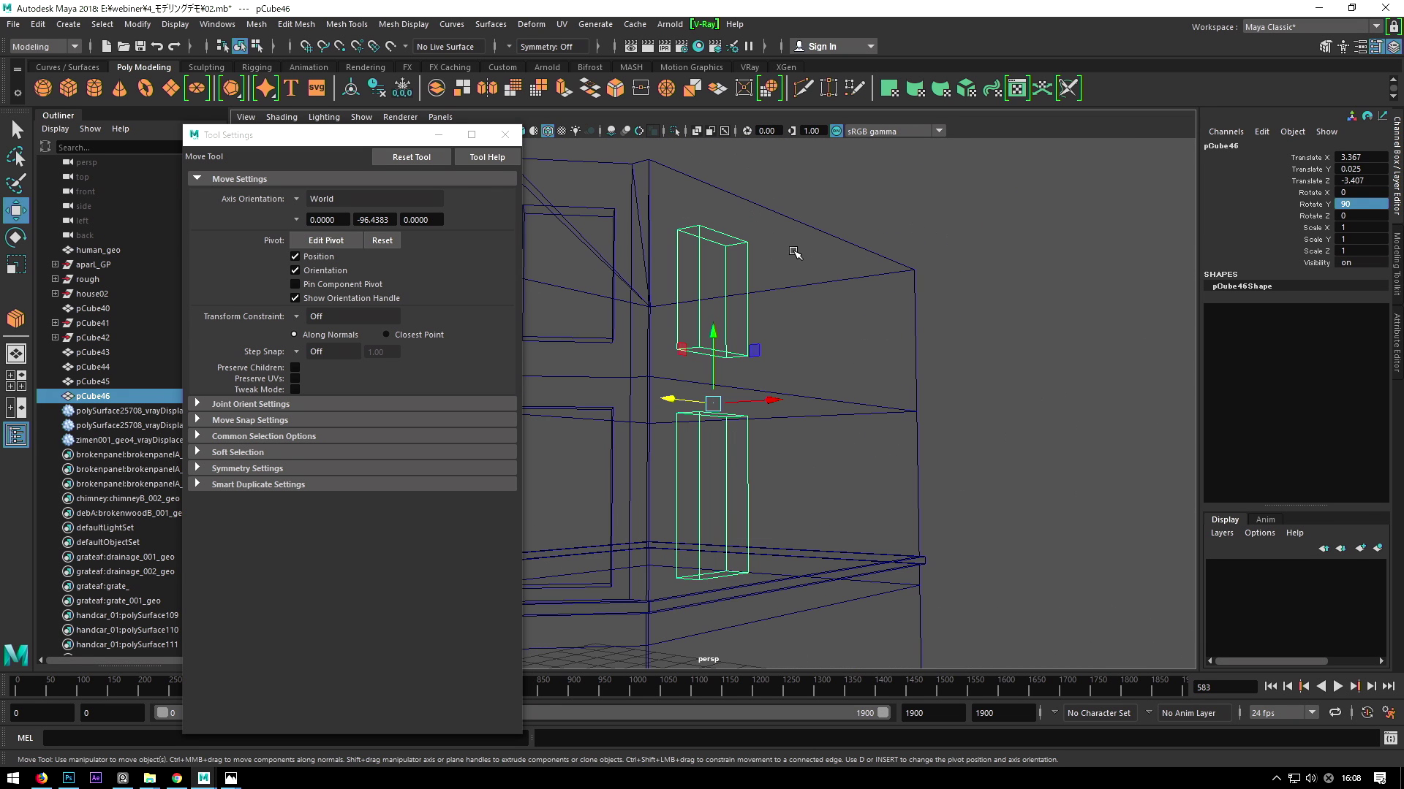
pyautogui.press('5')
pyautogui.moveTo(764, 401); pyautogui.dragTo(739, 424)
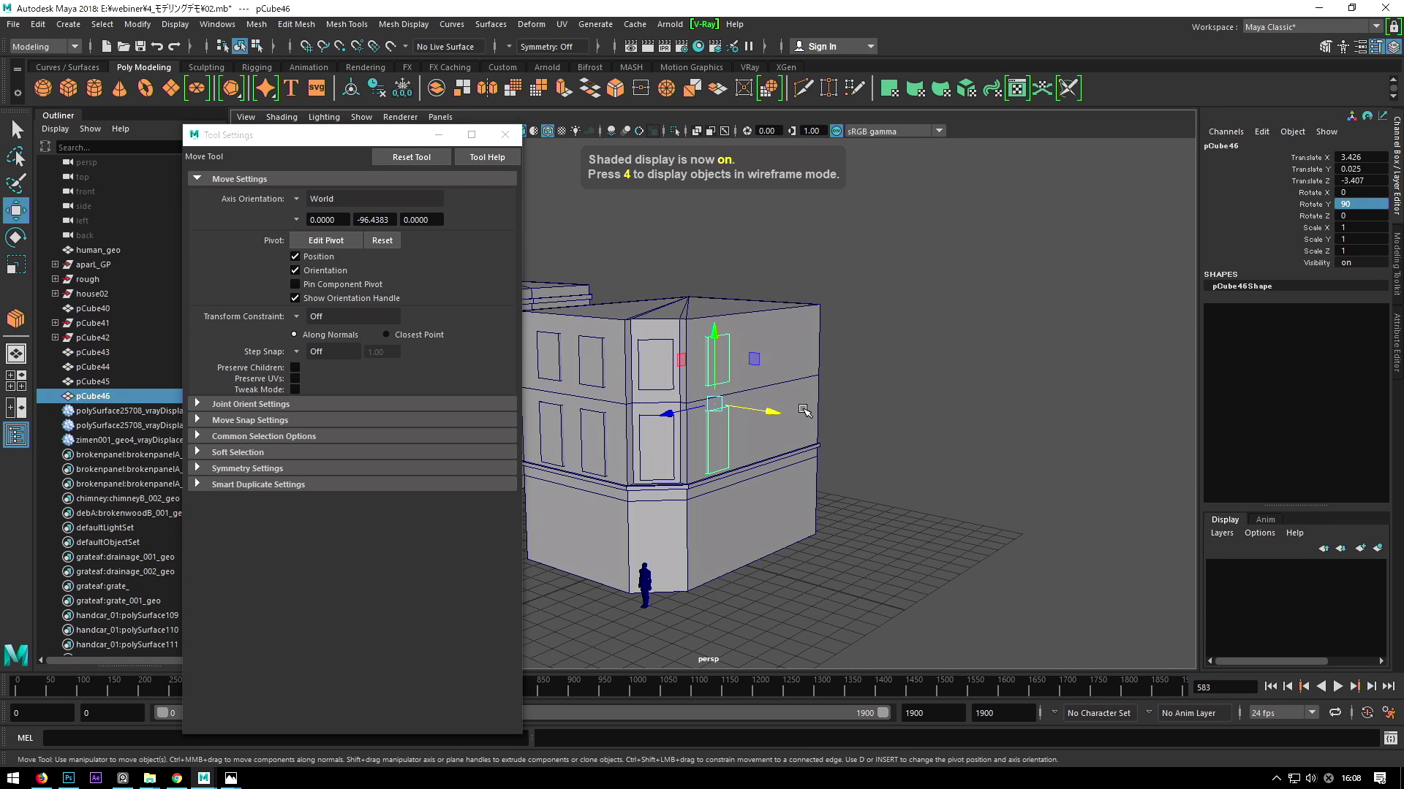
# Duplicate the side-wall window pair and slide the copy further along to Translate Z -9.569.
pyautogui.hotkey('ctrl', 'd')
pyautogui.moveTo(676, 413); pyautogui.dragTo(813, 397)
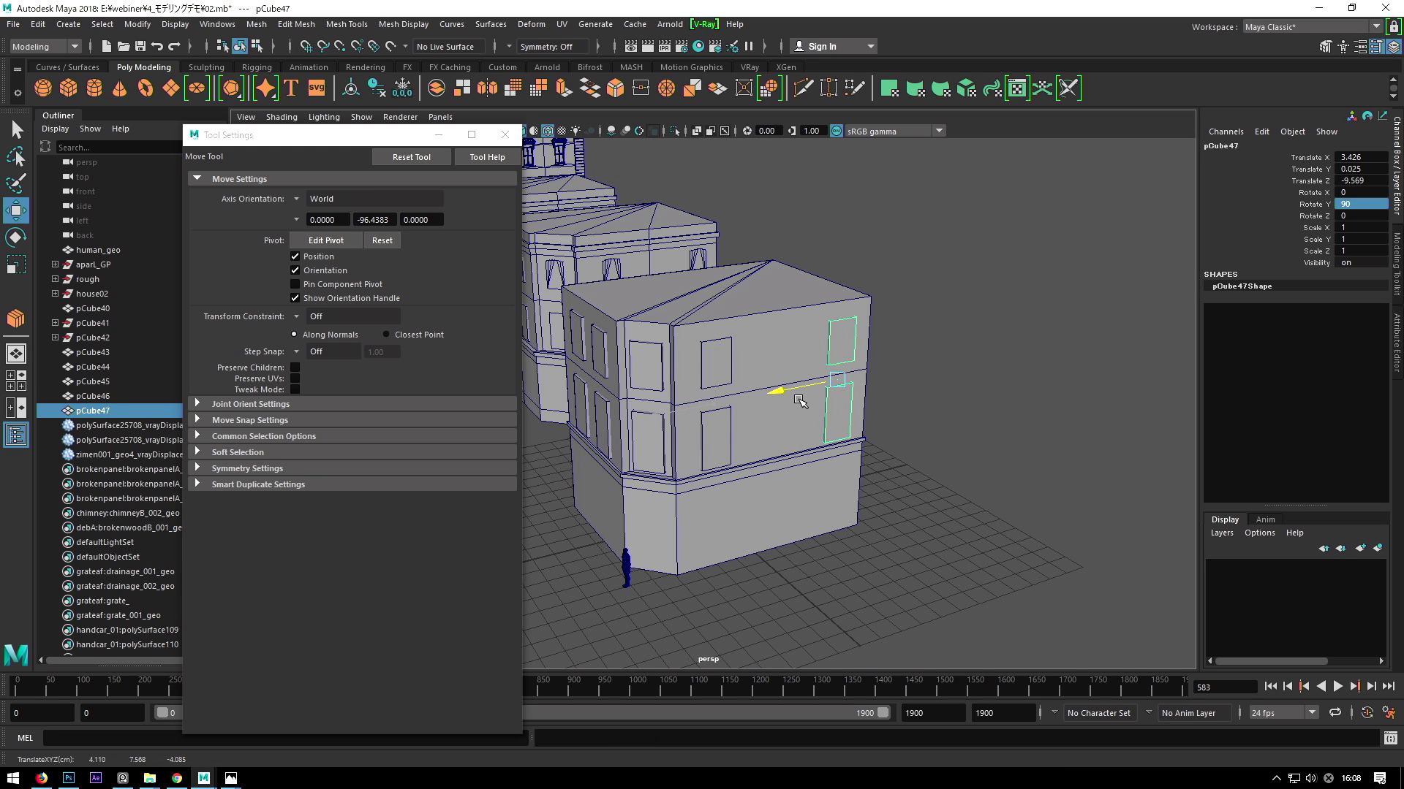
pyautogui.scroll(3, 799, 402)
pyautogui.scroll(-3, 799, 402)
pyautogui.moveTo(799, 401)
pyautogui.keyDown('alt'); pyautogui.mouseDown()
pyautogui.moveTo(924, 366)
pyautogui.moveTo(878, 381)
pyautogui.mouseUp(); pyautogui.keyUp('alt')
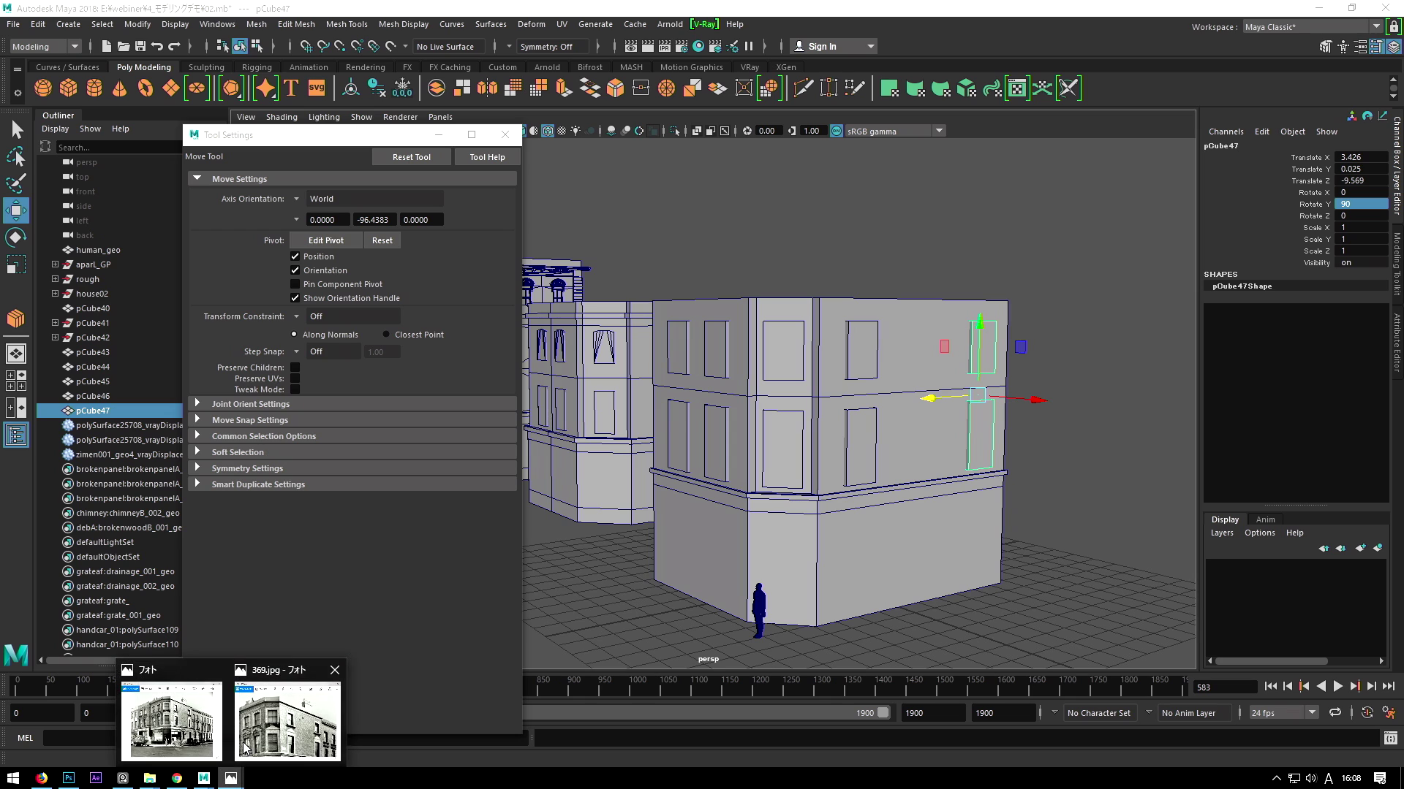
pyautogui.moveTo(230, 778)
pyautogui.click(322, 716)
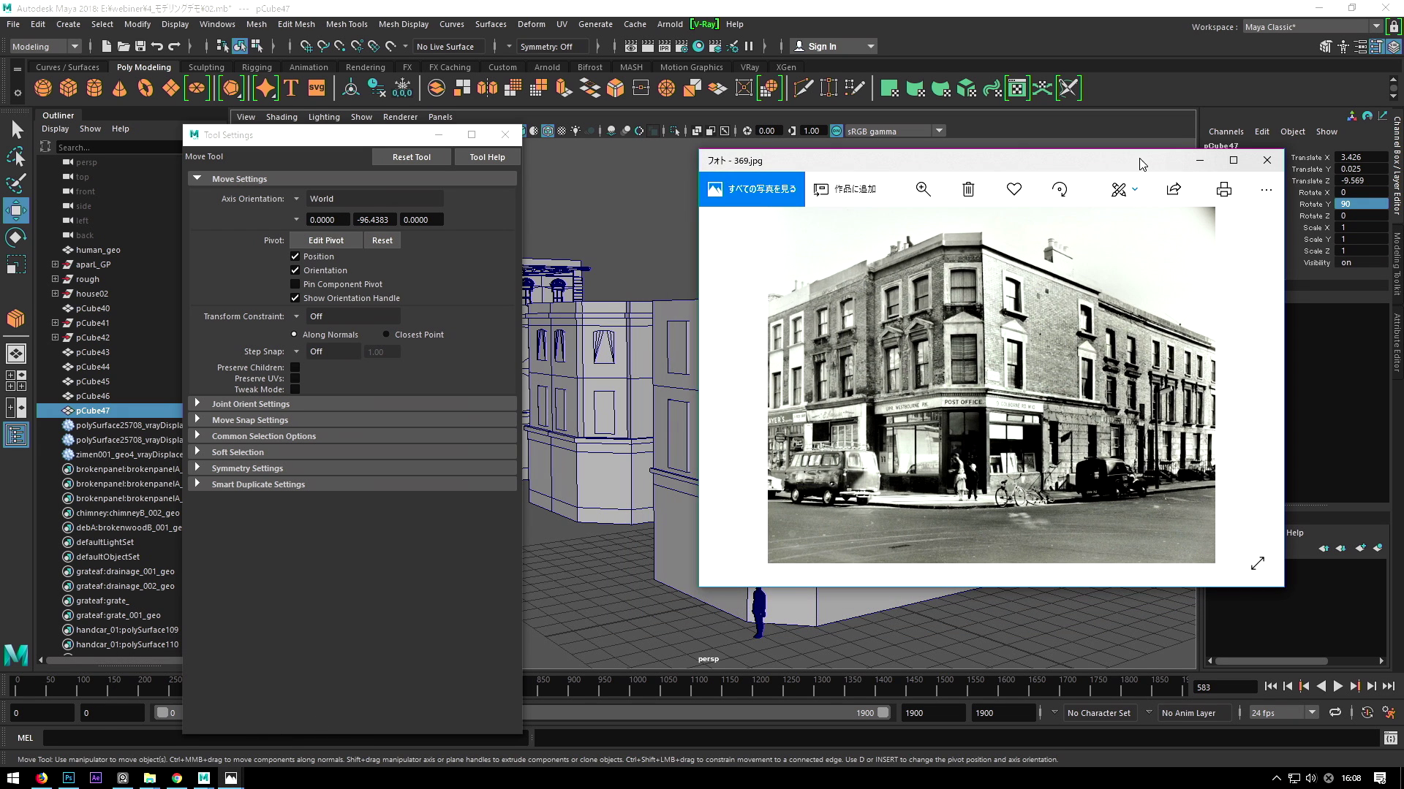
pyautogui.click(1228, 160)
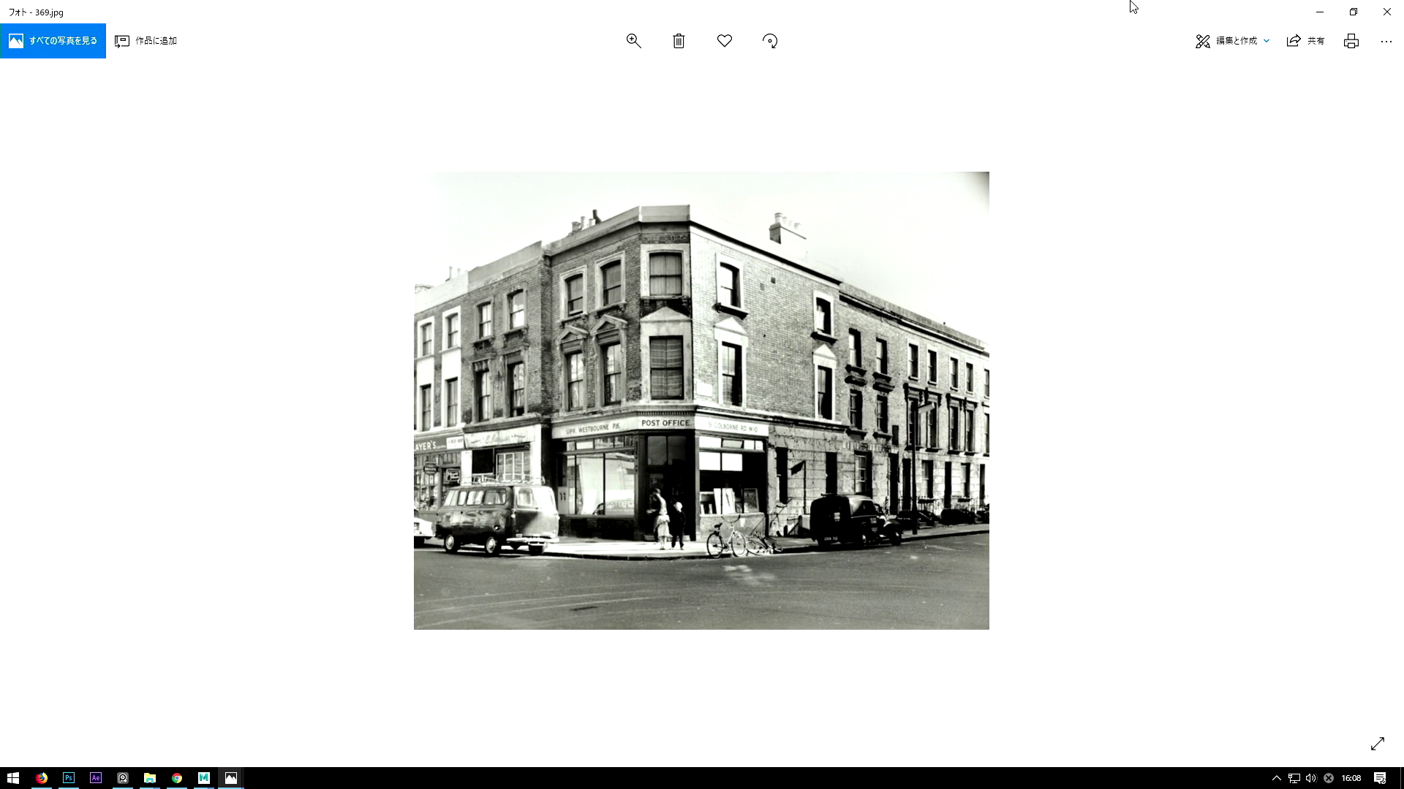
pyautogui.moveTo(1138, 7); pyautogui.dragTo(1057, 64)
pyautogui.click(785, 464)
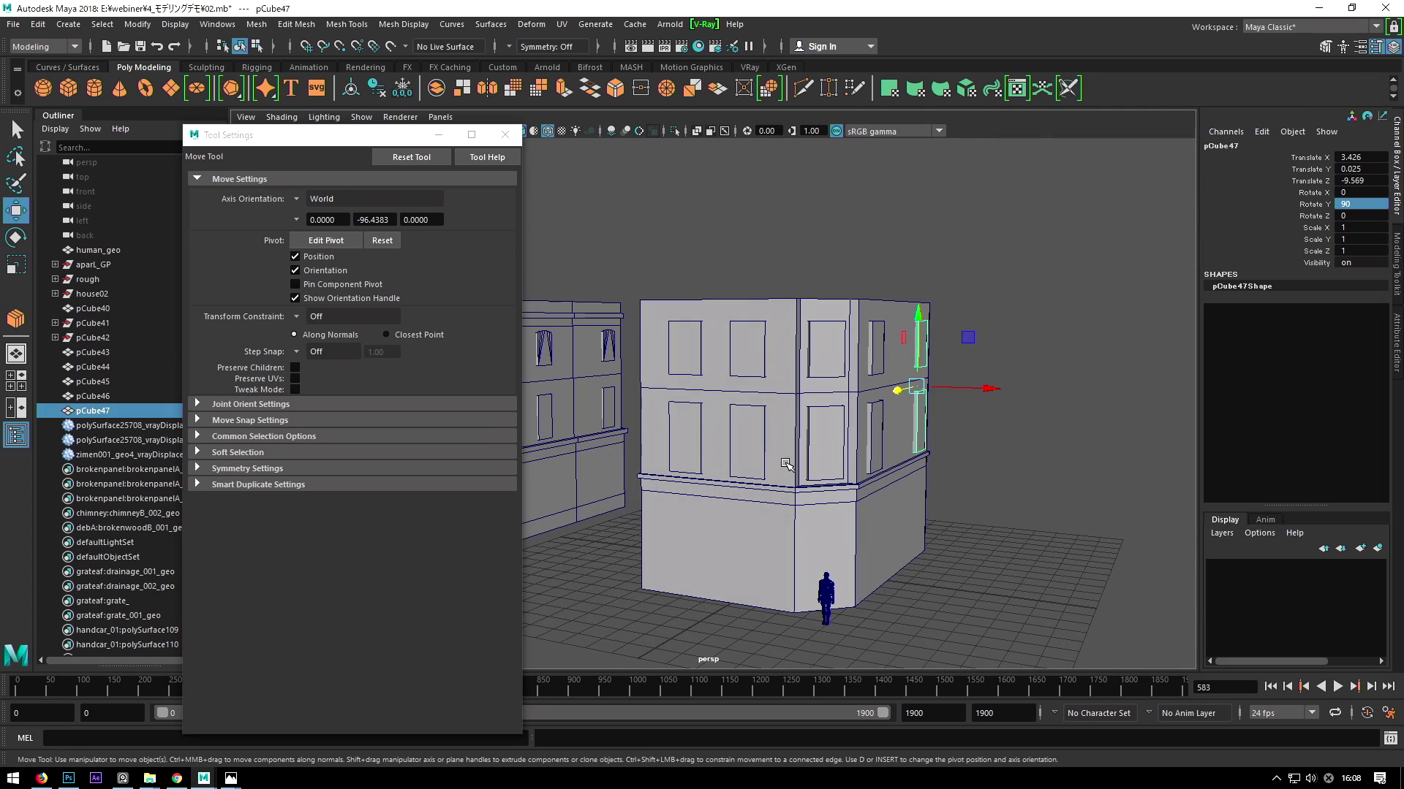
pyautogui.click(760, 451)
pyautogui.press('space')
pyautogui.scroll(-3, 924, 414)
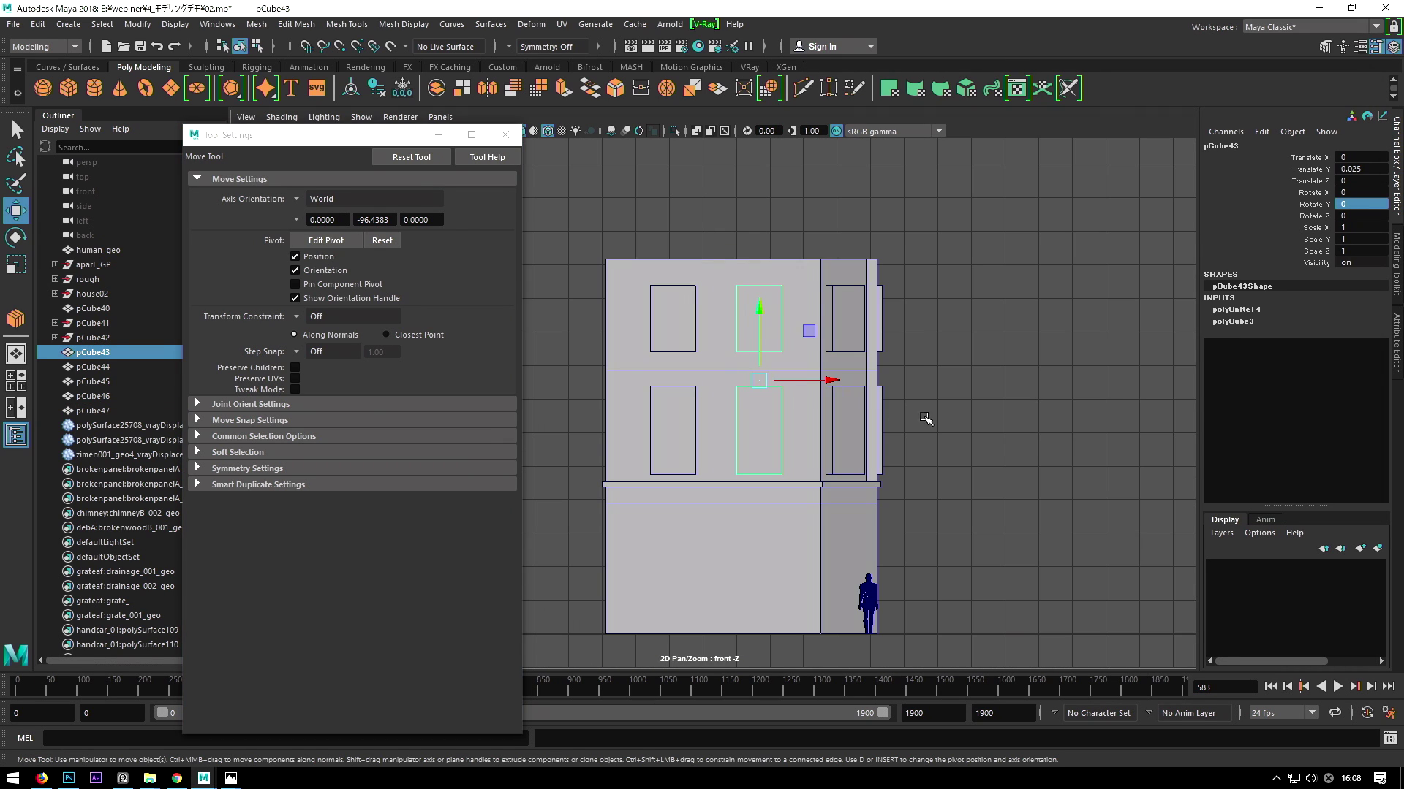
# Combine the window boxes on the wall into a single object, pCube48.
pyautogui.moveTo(924, 414); pyautogui.dragTo(651, 334)
pyautogui.keyDown('ctrl'); pyautogui.click(718, 540); pyautogui.keyUp('ctrl')
pyautogui.press('f')
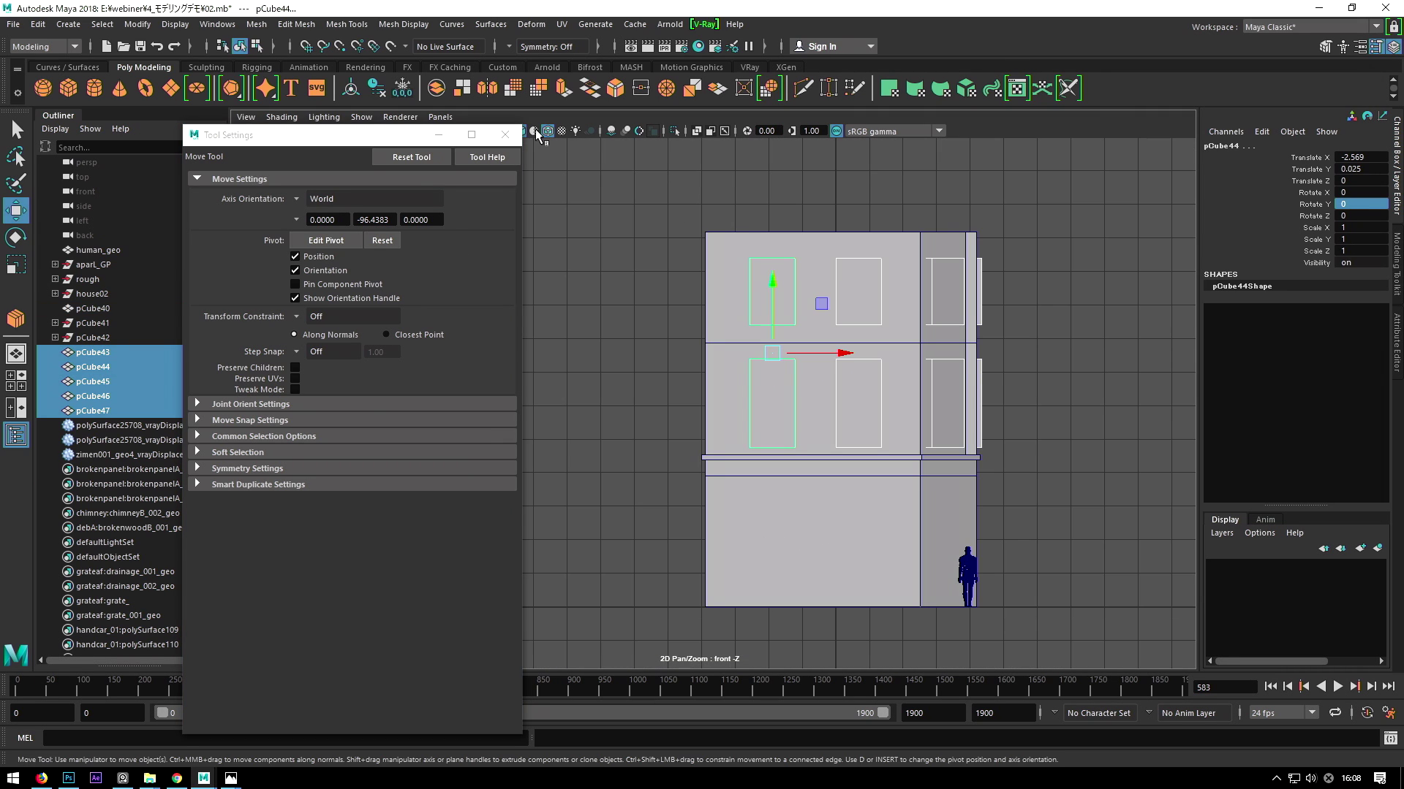
pyautogui.click(436, 88)
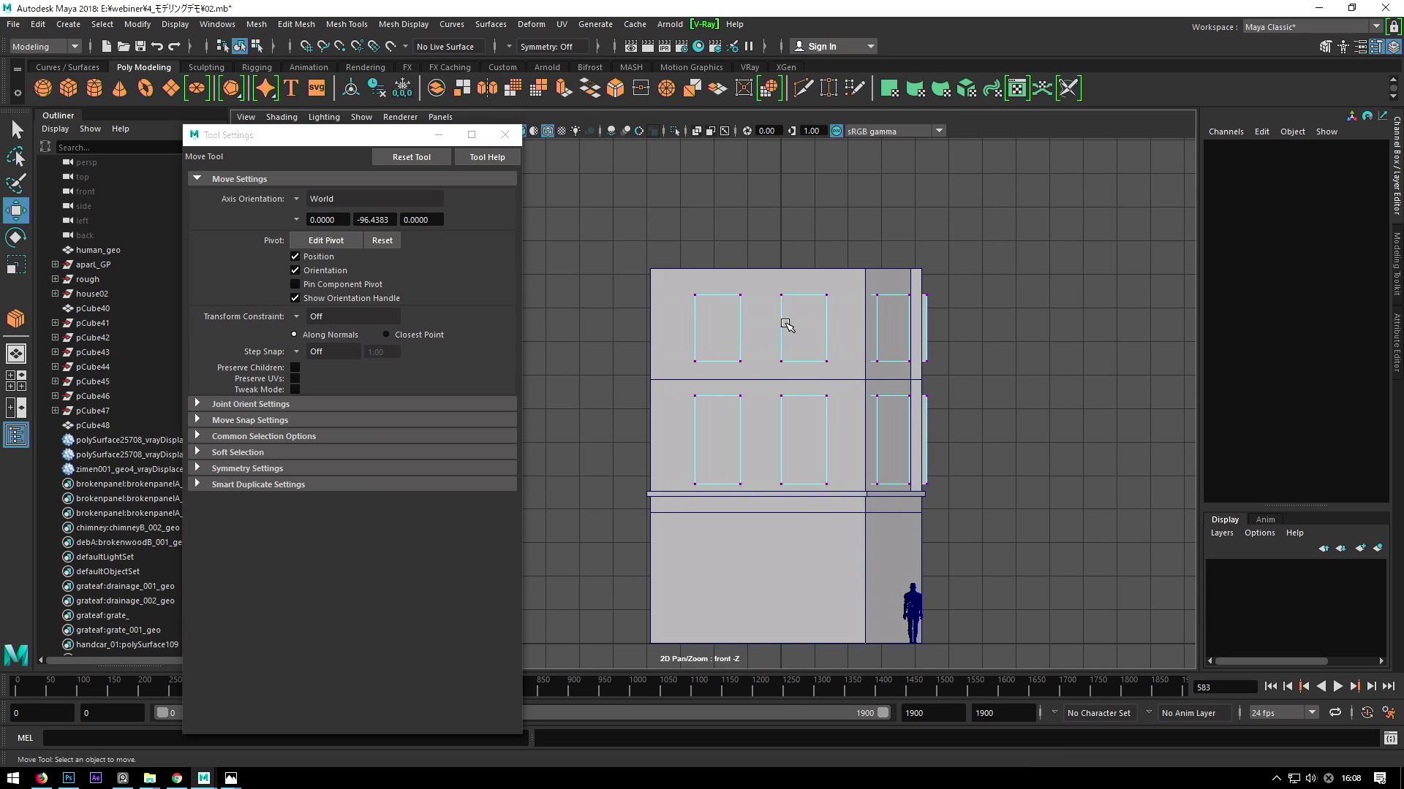
# Try lowering the upper window tops, compare with the reference photo, and undo the attempts.
pyautogui.moveTo(760, 353); pyautogui.dragTo(1031, 448)
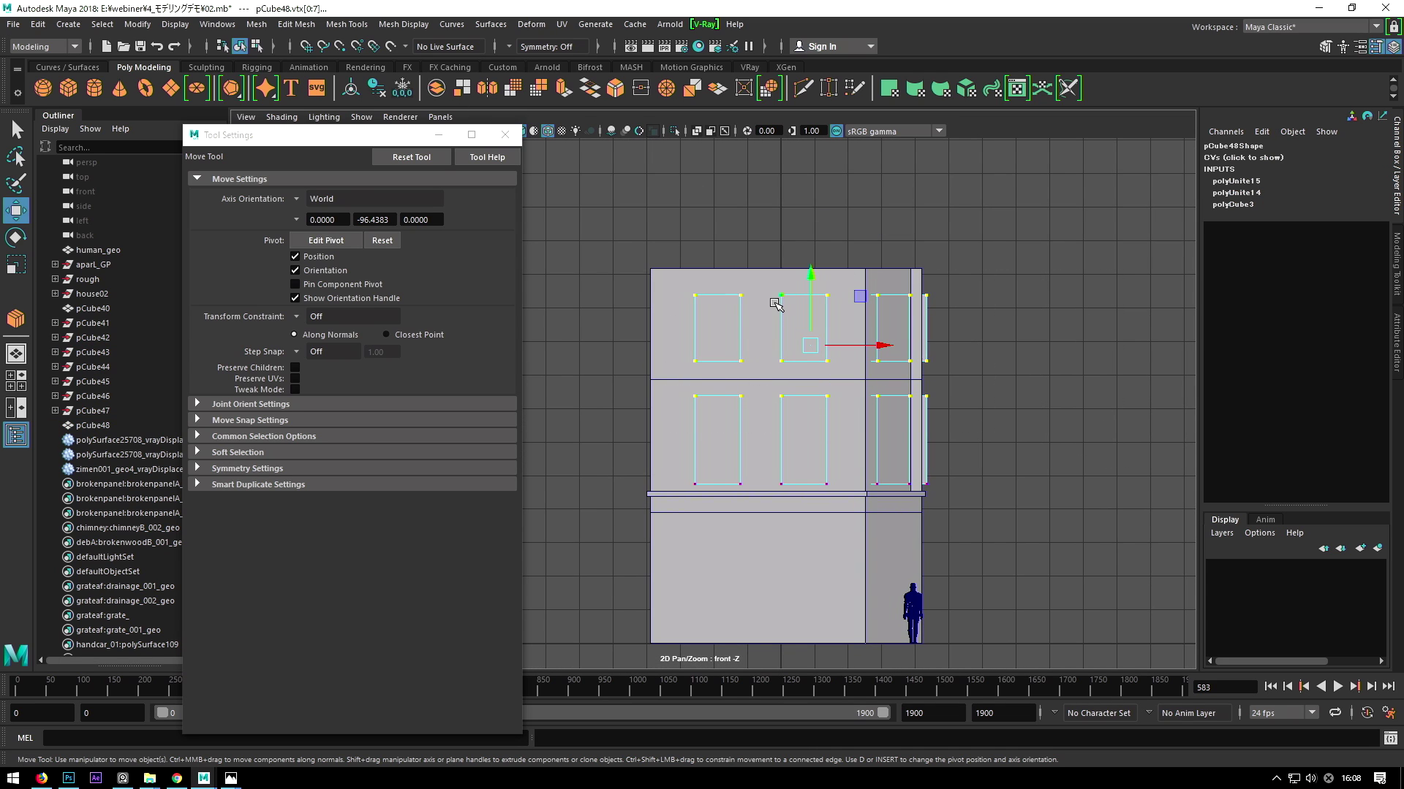
pyautogui.hotkey('ctrl', 'z')
pyautogui.moveTo(810, 281); pyautogui.dragTo(810, 287)
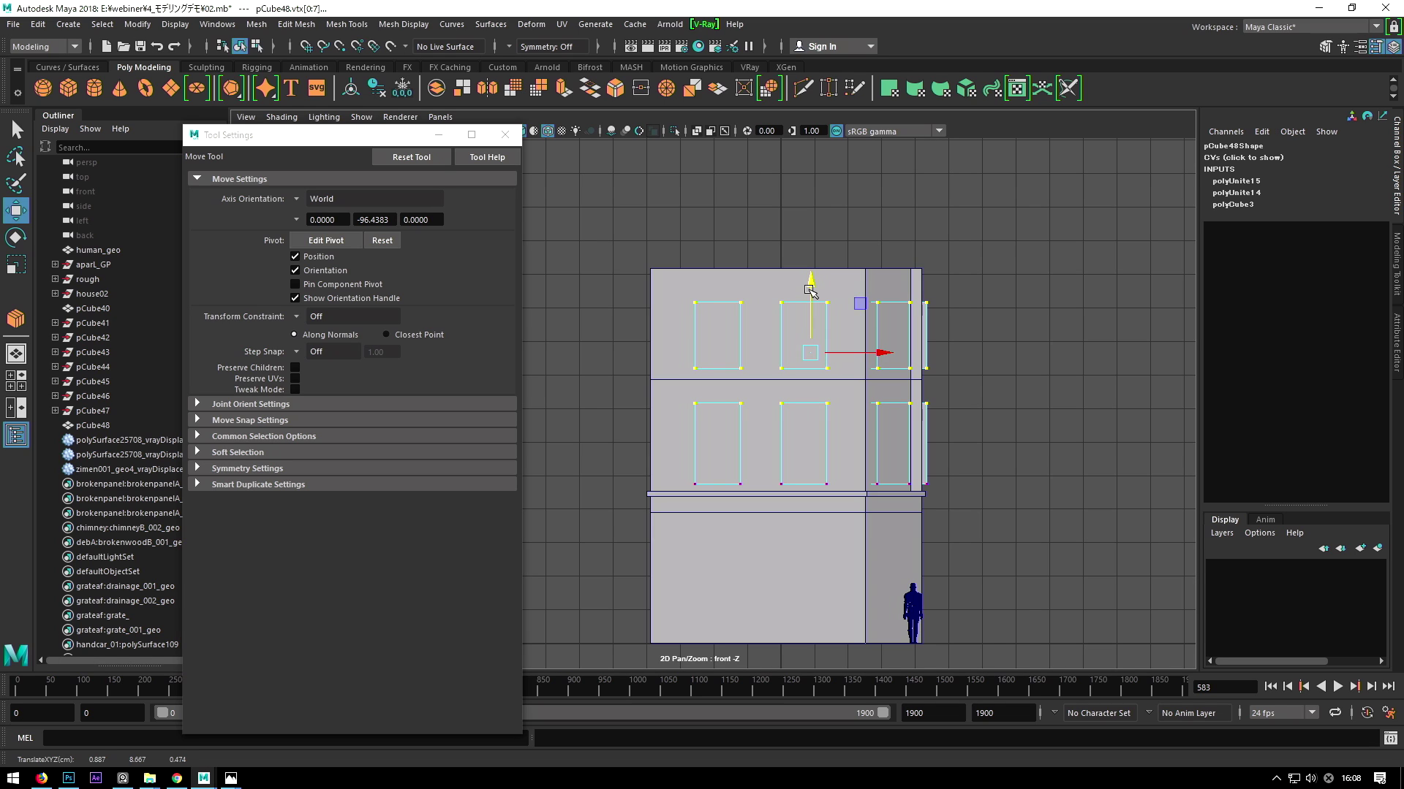
pyautogui.moveTo(1120, 438); pyautogui.dragTo(1119, 436)
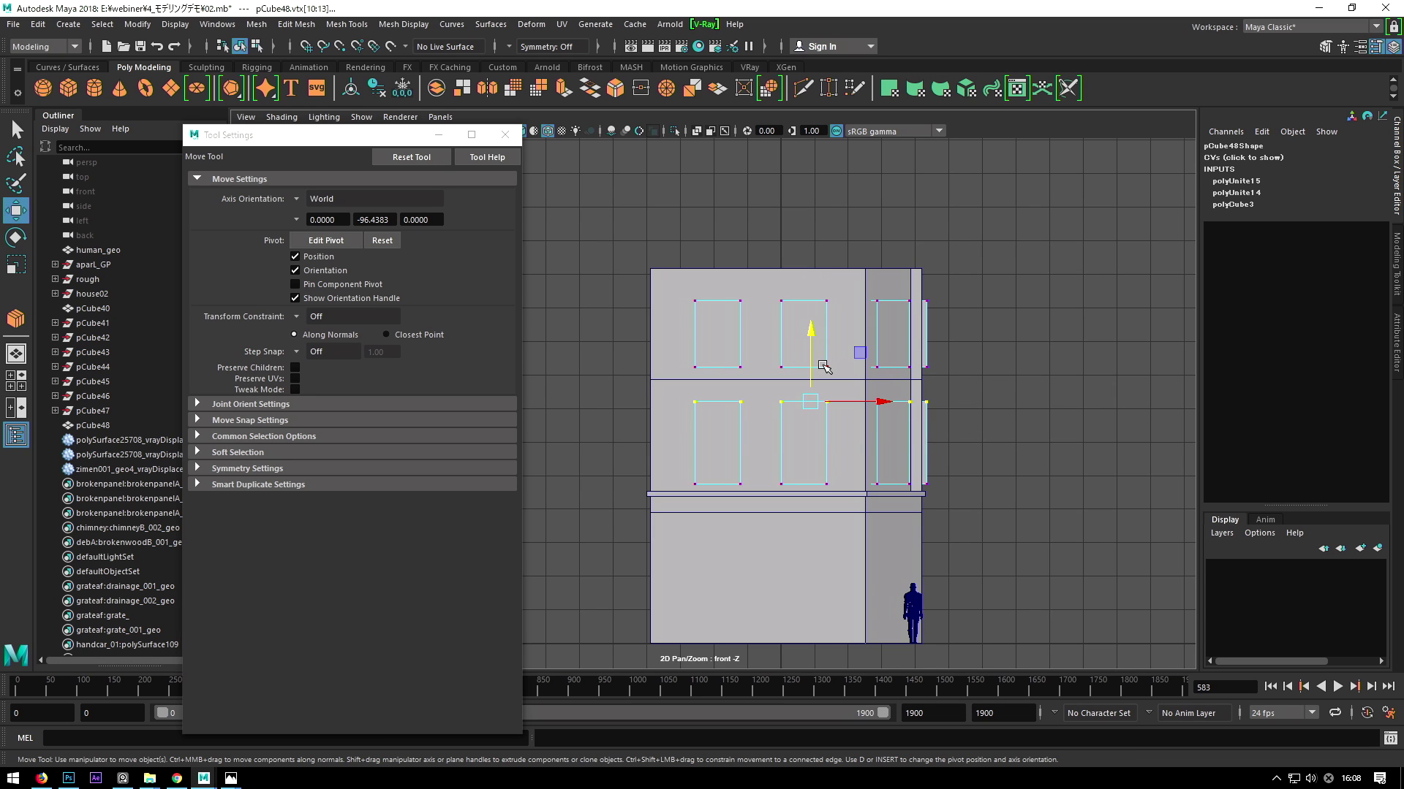
pyautogui.hotkey('ctrl', 'z')
pyautogui.hotkey('ctrl', 'z')
pyautogui.hotkey('ctrl', 'z')
pyautogui.hotkey('ctrl', 'z')
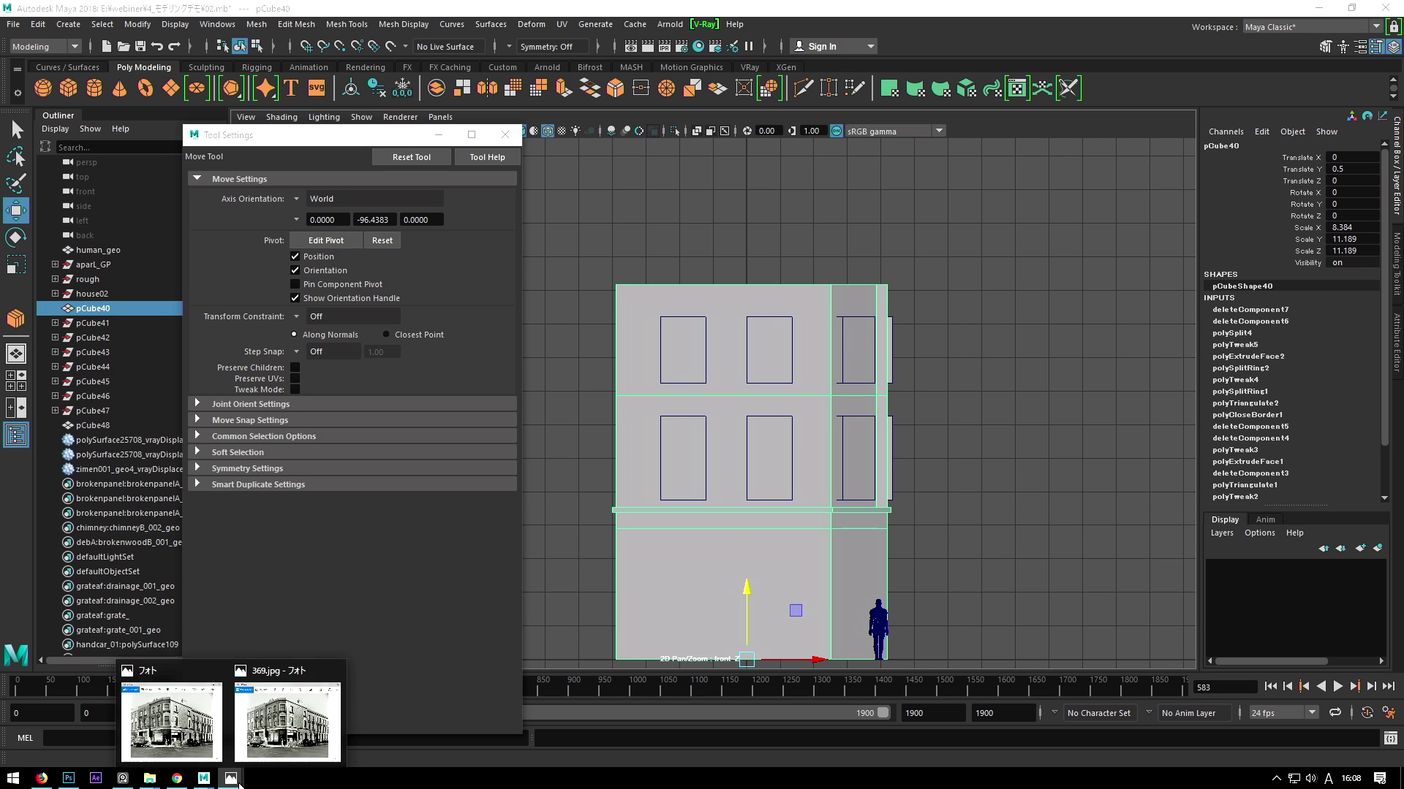
pyautogui.moveTo(230, 778)
pyautogui.click(291, 720)
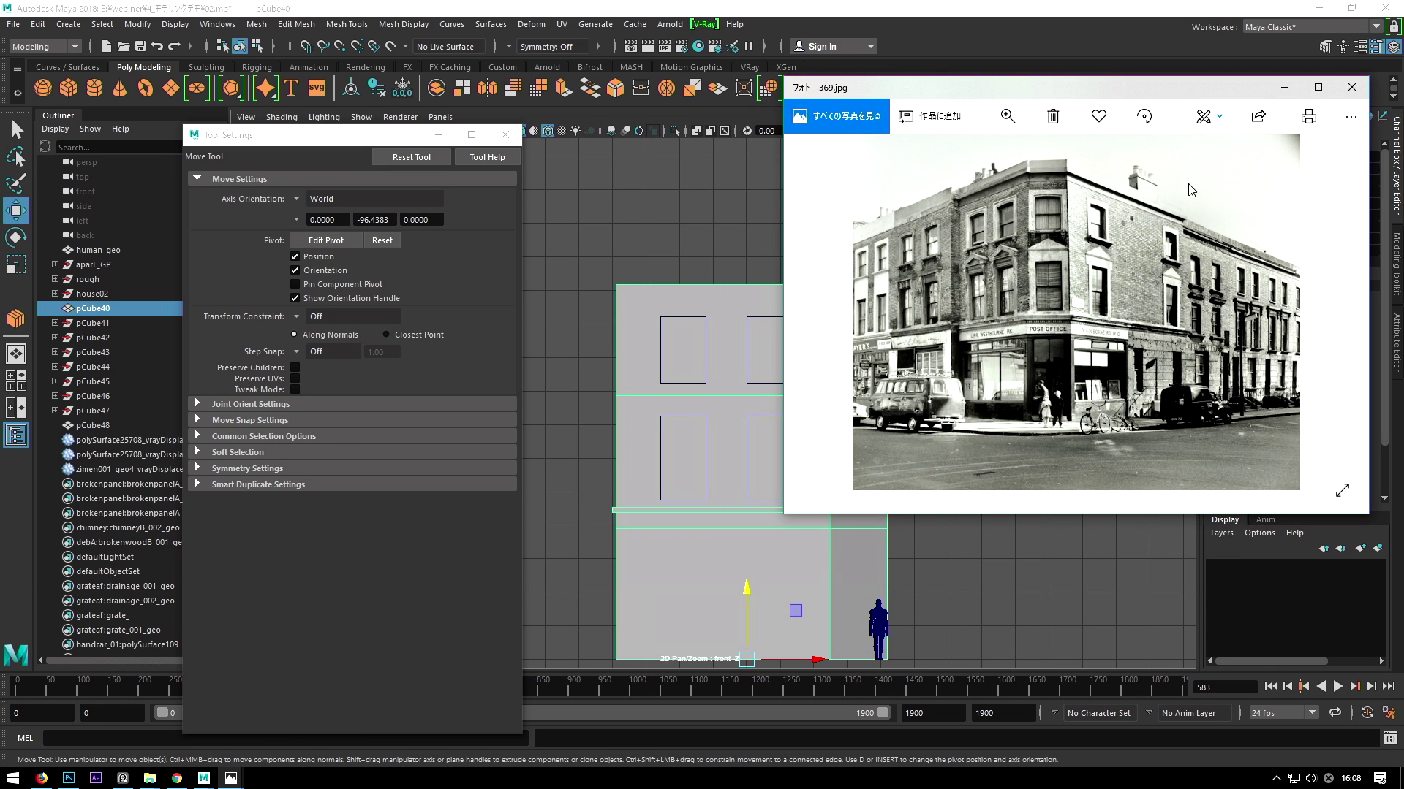
pyautogui.click(1288, 89)
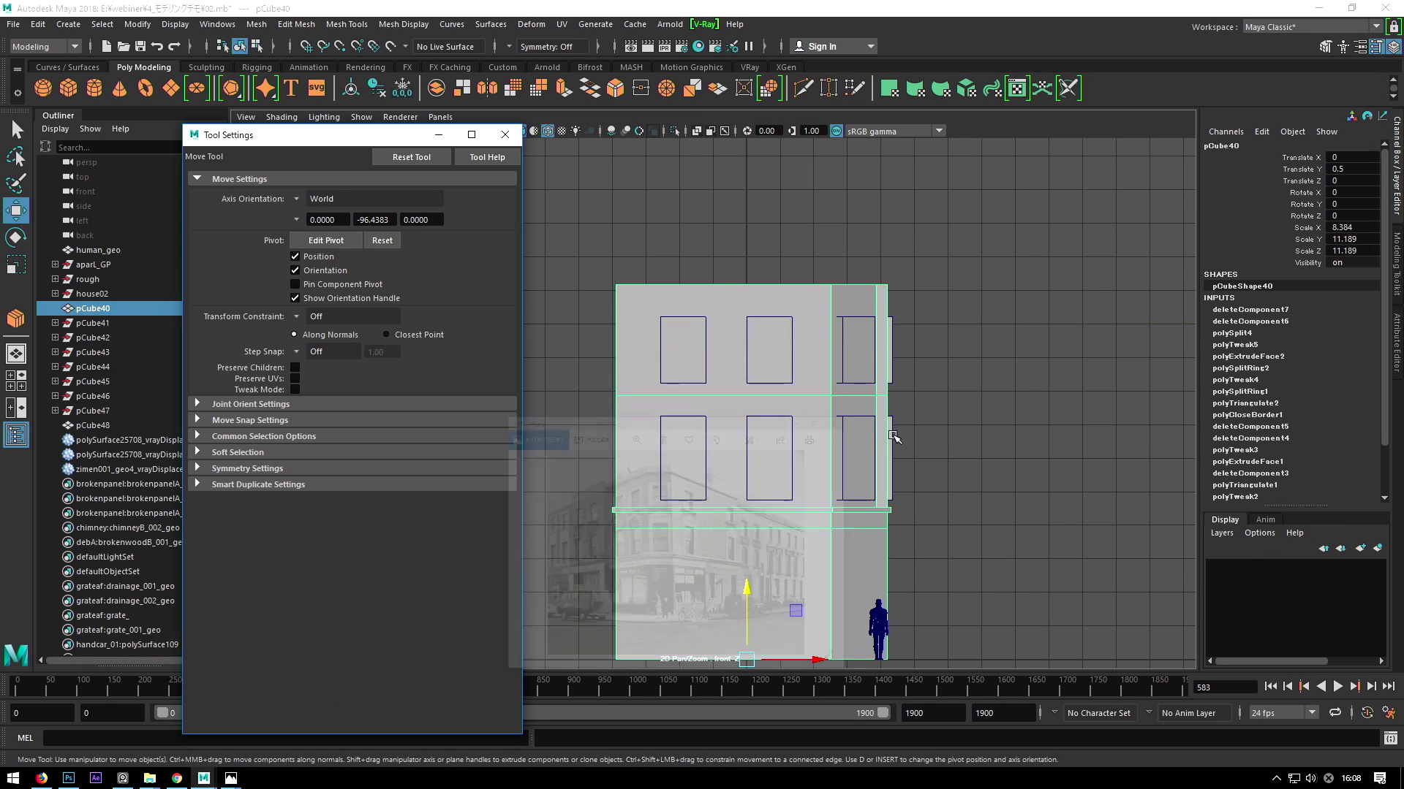
pyautogui.hotkey('ctrl', 'z')
pyautogui.keyDown('shift'); pyautogui.click(694, 401); pyautogui.keyUp('shift')
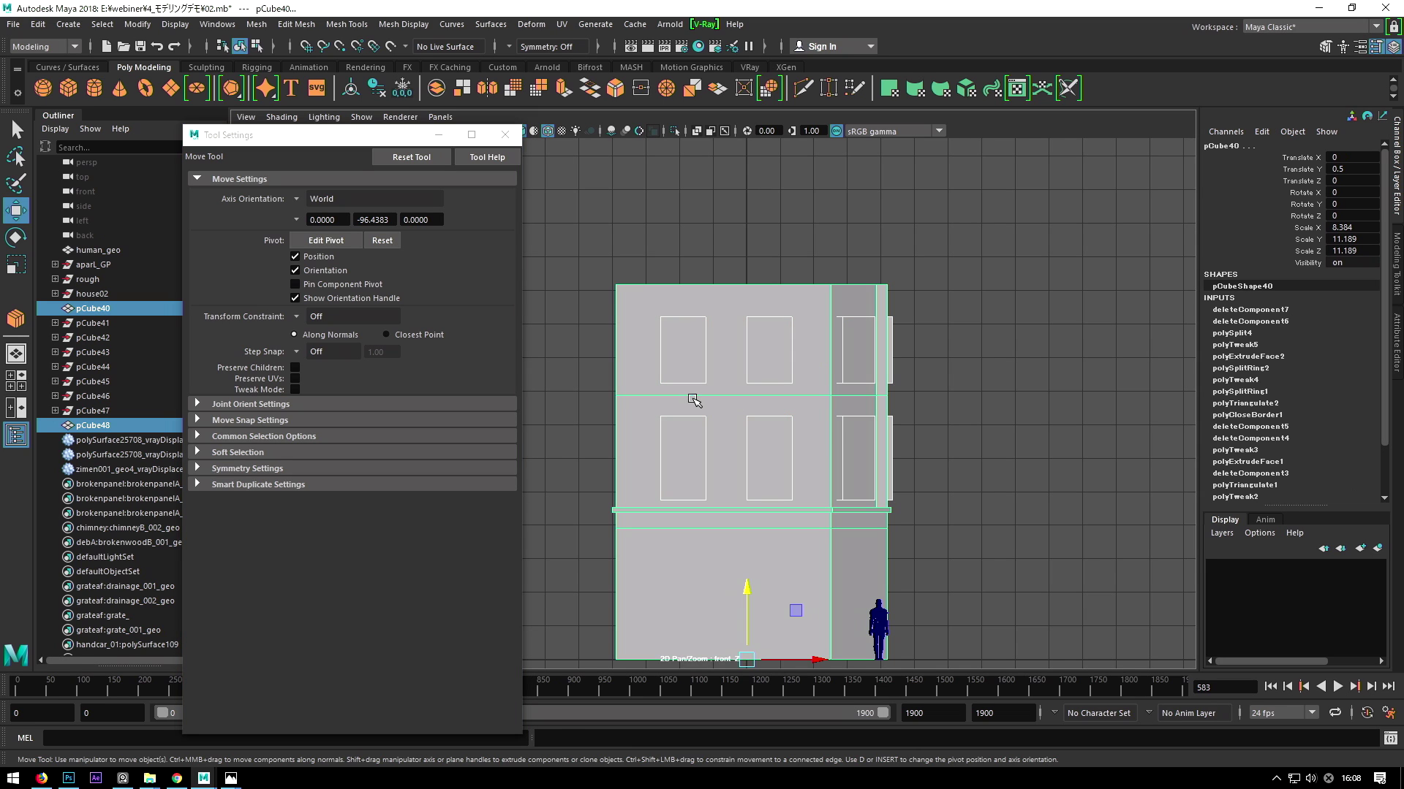
# Move the top vertices of the upper-floor windows down in front view.
pyautogui.press('F9')
pyautogui.moveTo(1020, 454); pyautogui.dragTo(556, 312)
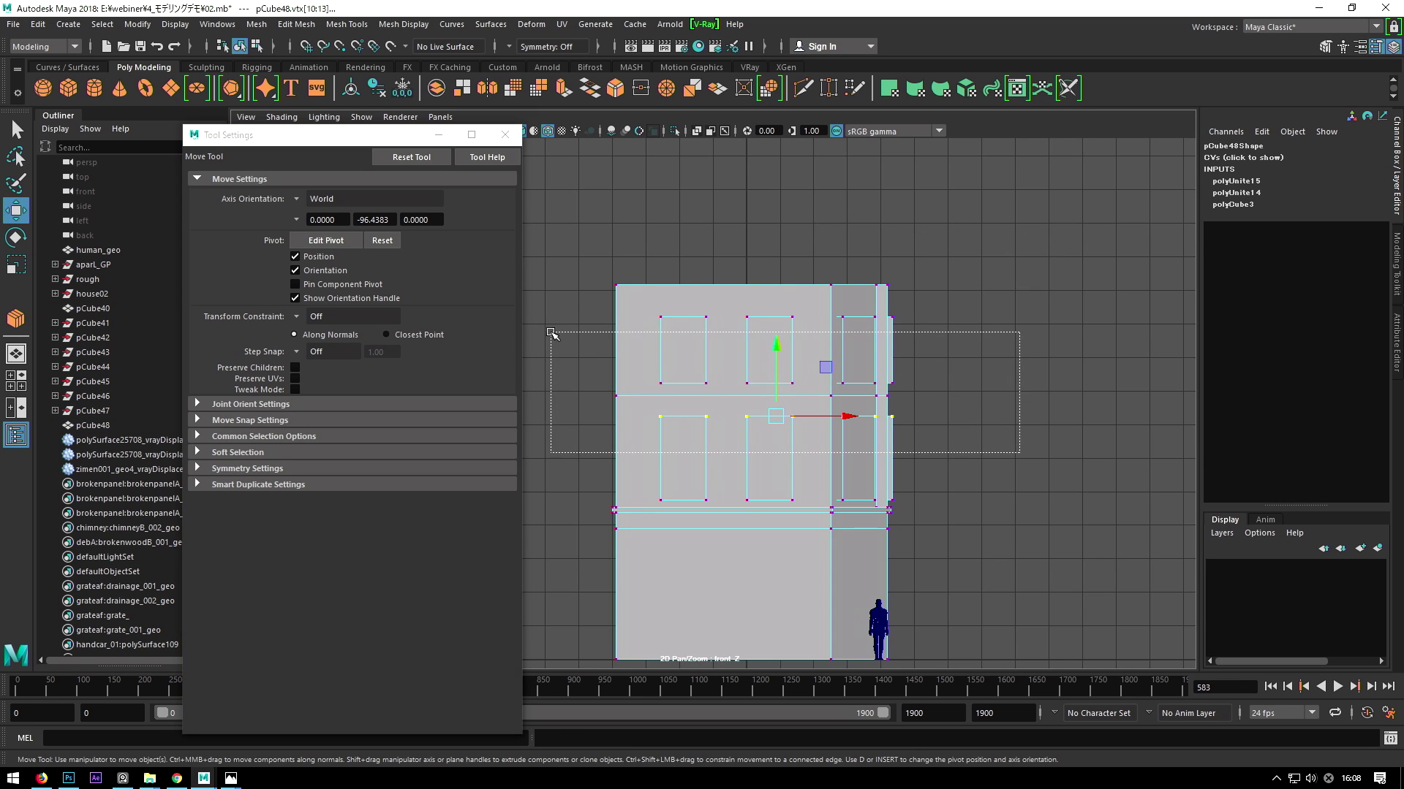
pyautogui.moveTo(753, 300); pyautogui.dragTo(753, 305)
pyautogui.press('F8')
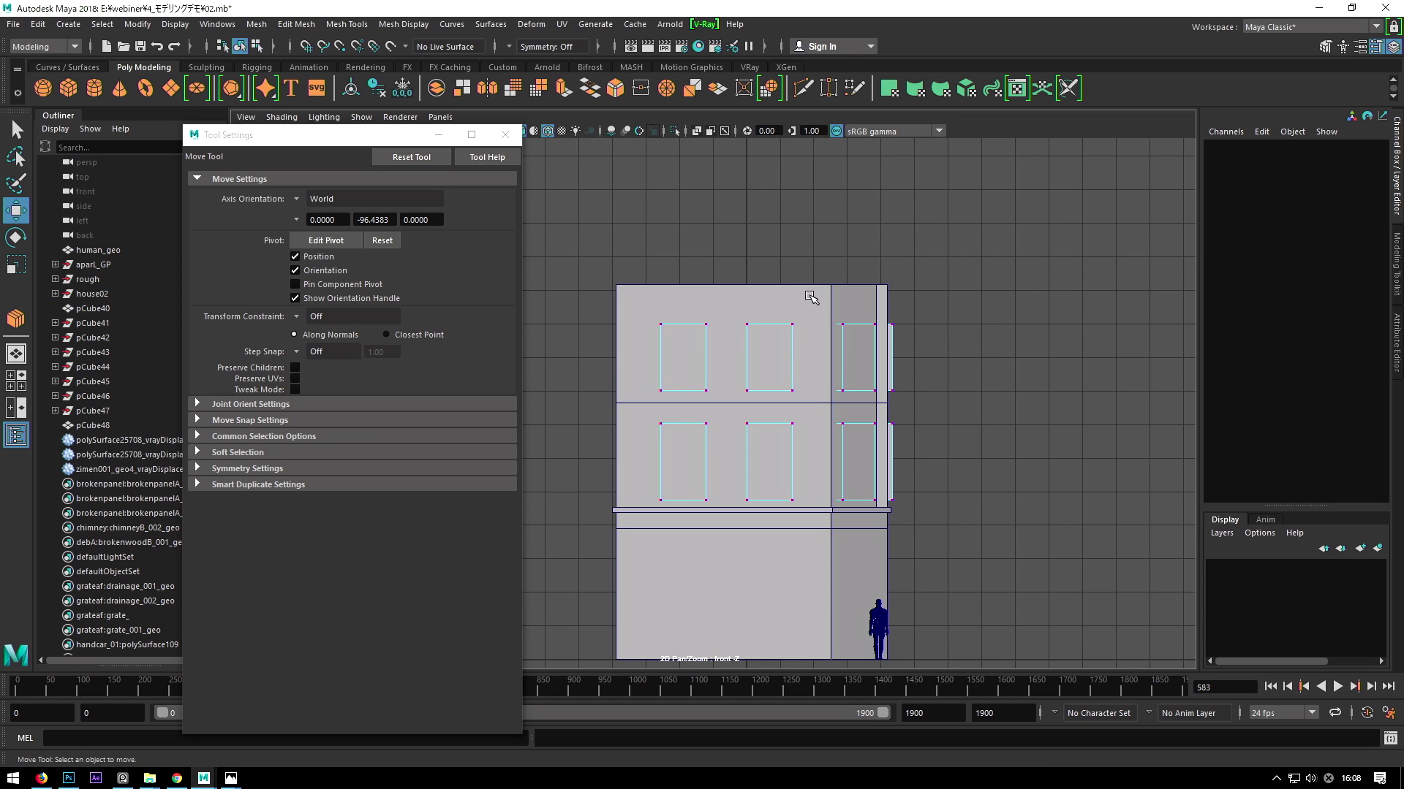
# Return to the perspective view and pick the Insert Edge Loop Tool.
pyautogui.press('space')
pyautogui.press('space')
pyautogui.keyDown('alt'); pyautogui.moveTo(933, 227); pyautogui.dragTo(848, 310); pyautogui.keyUp('alt')
pyautogui.scroll(1, 848, 310)
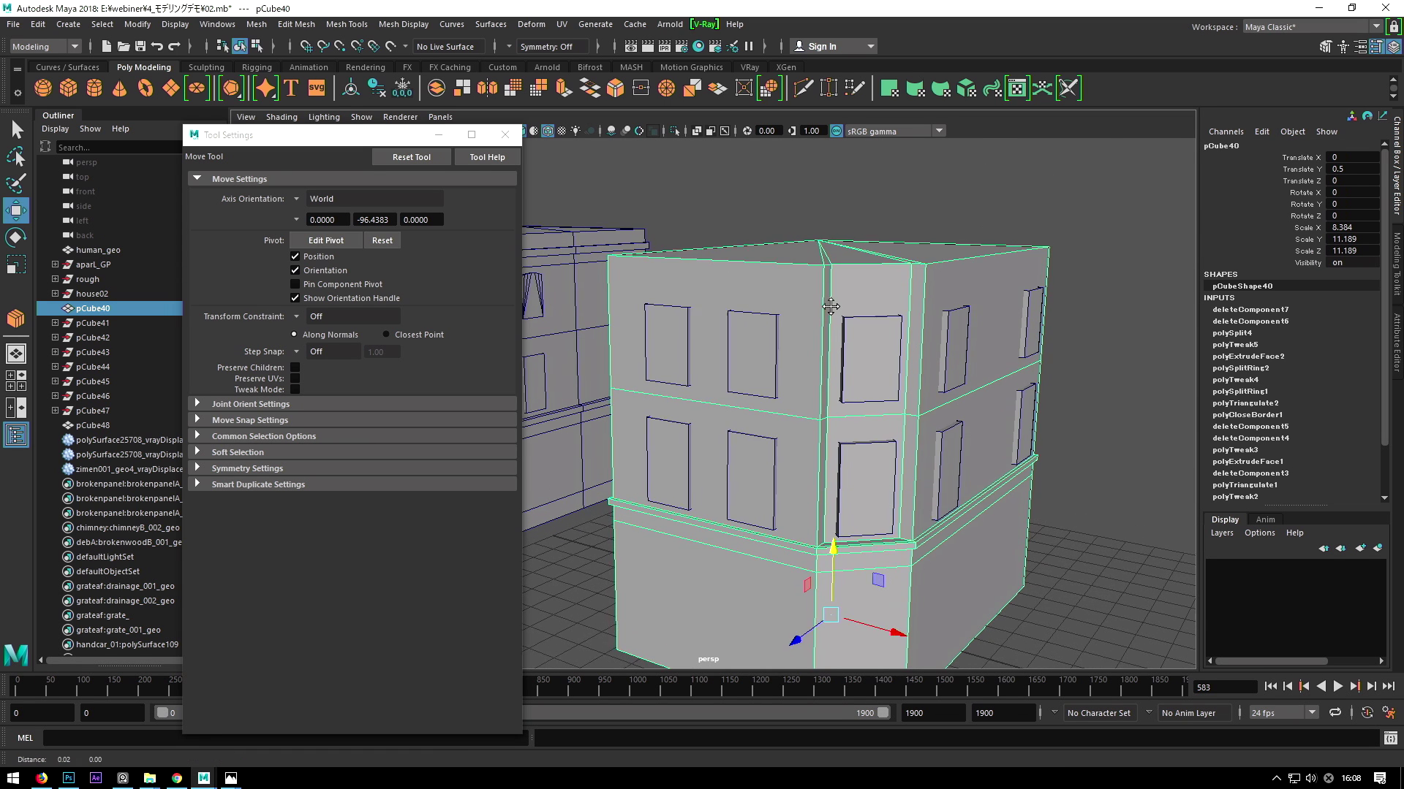
pyautogui.scroll(1, 848, 310)
pyautogui.click(690, 67)
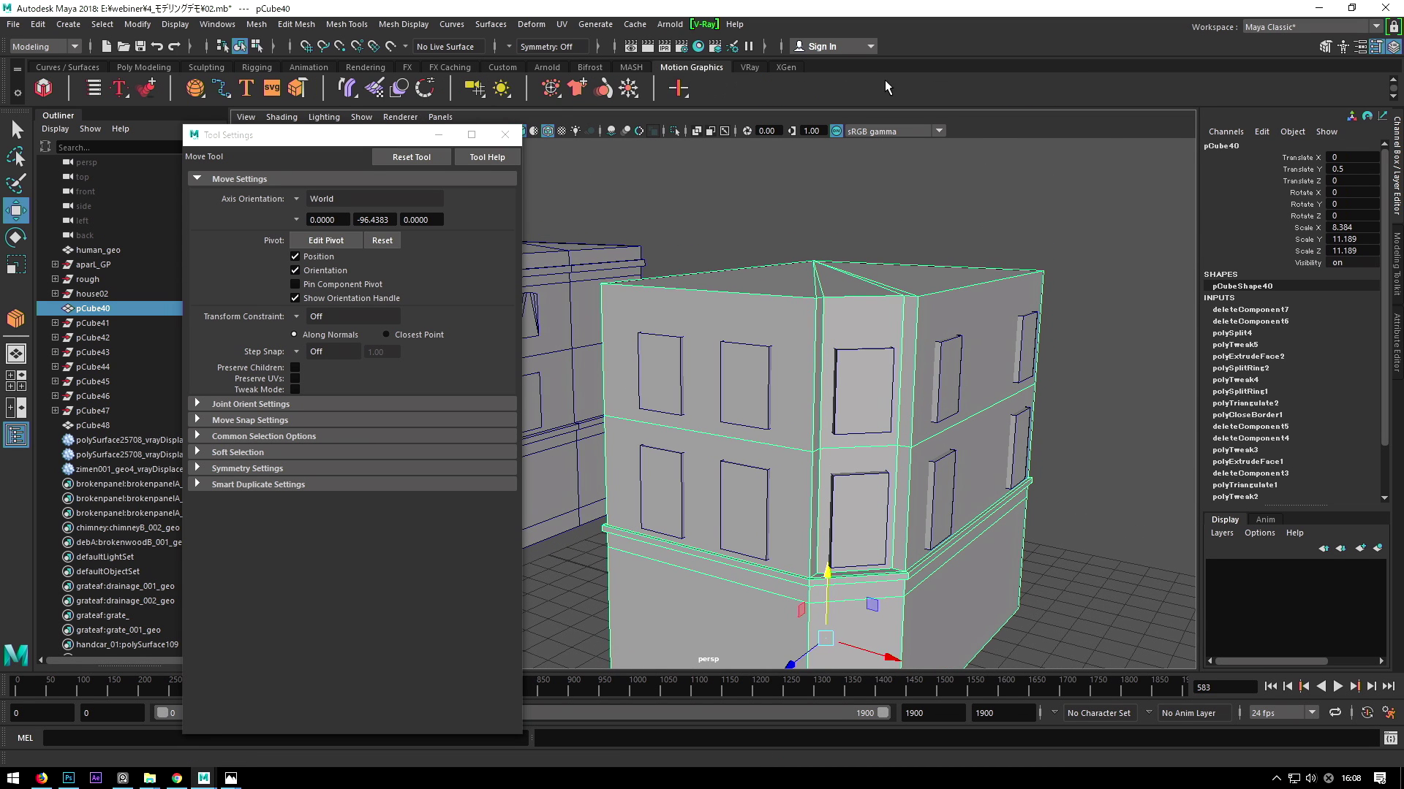
pyautogui.click(190, 67)
pyautogui.click(144, 67)
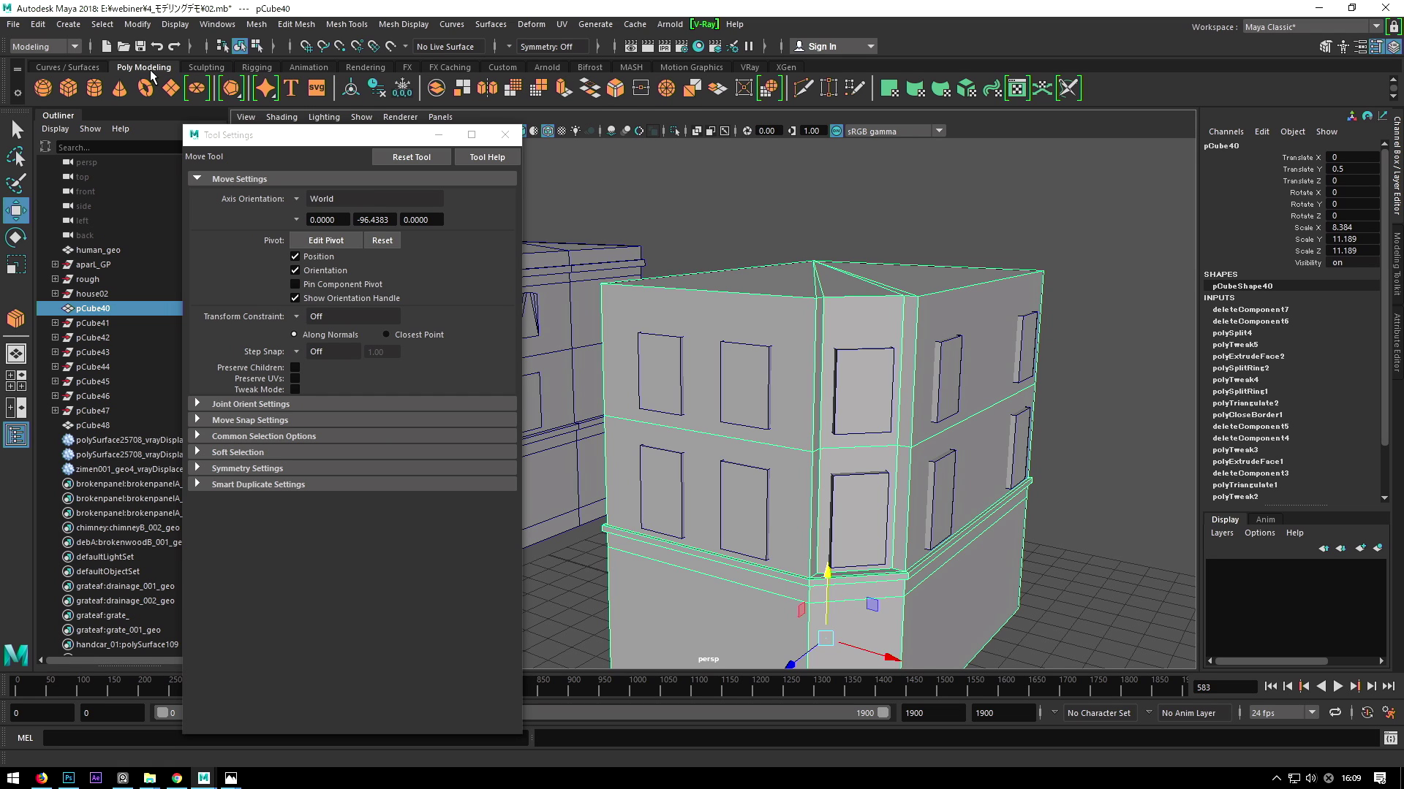
pyautogui.press('space')
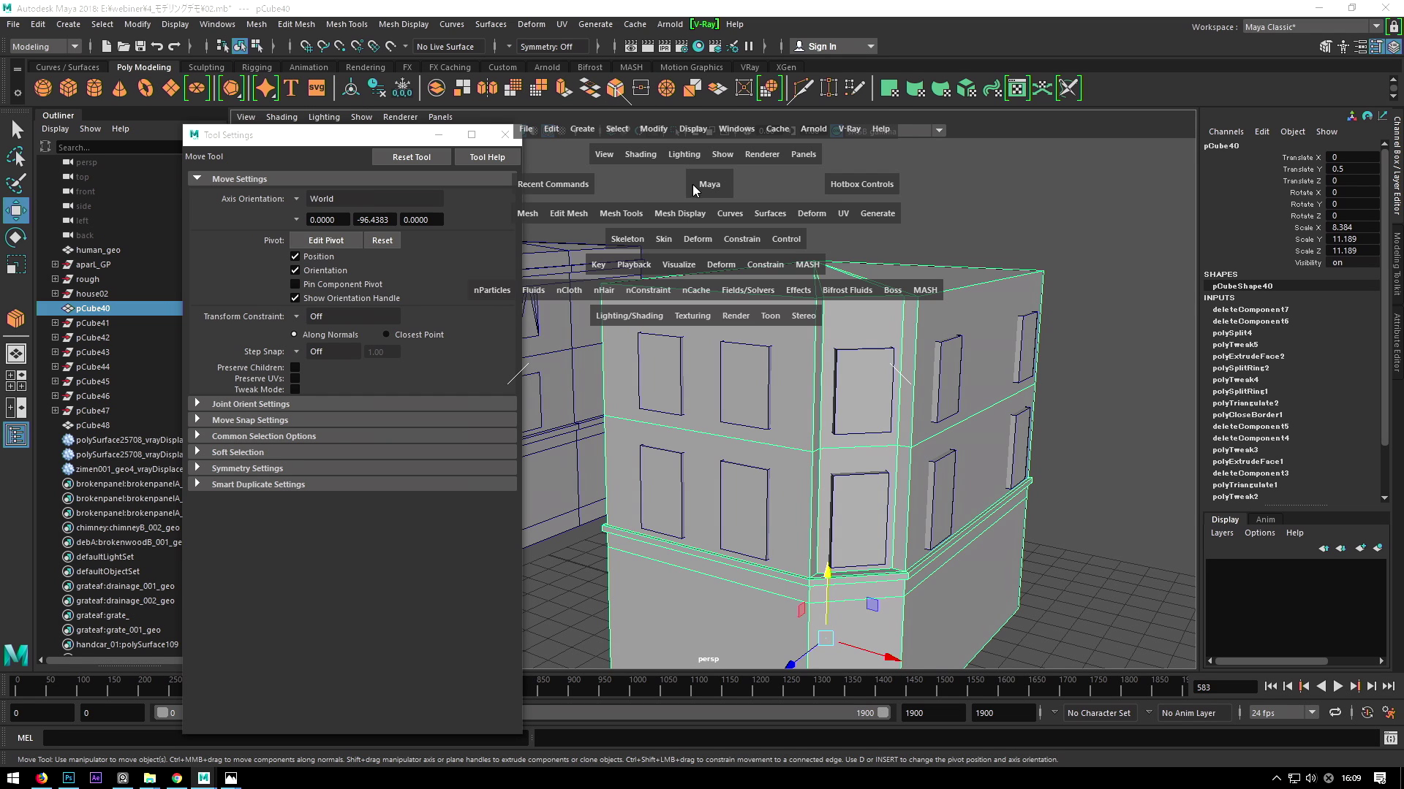
pyautogui.moveTo(526, 214)
pyautogui.mouseDown()
pyautogui.moveTo(553, 360)
pyautogui.moveTo(643, 327)
pyautogui.mouseUp()
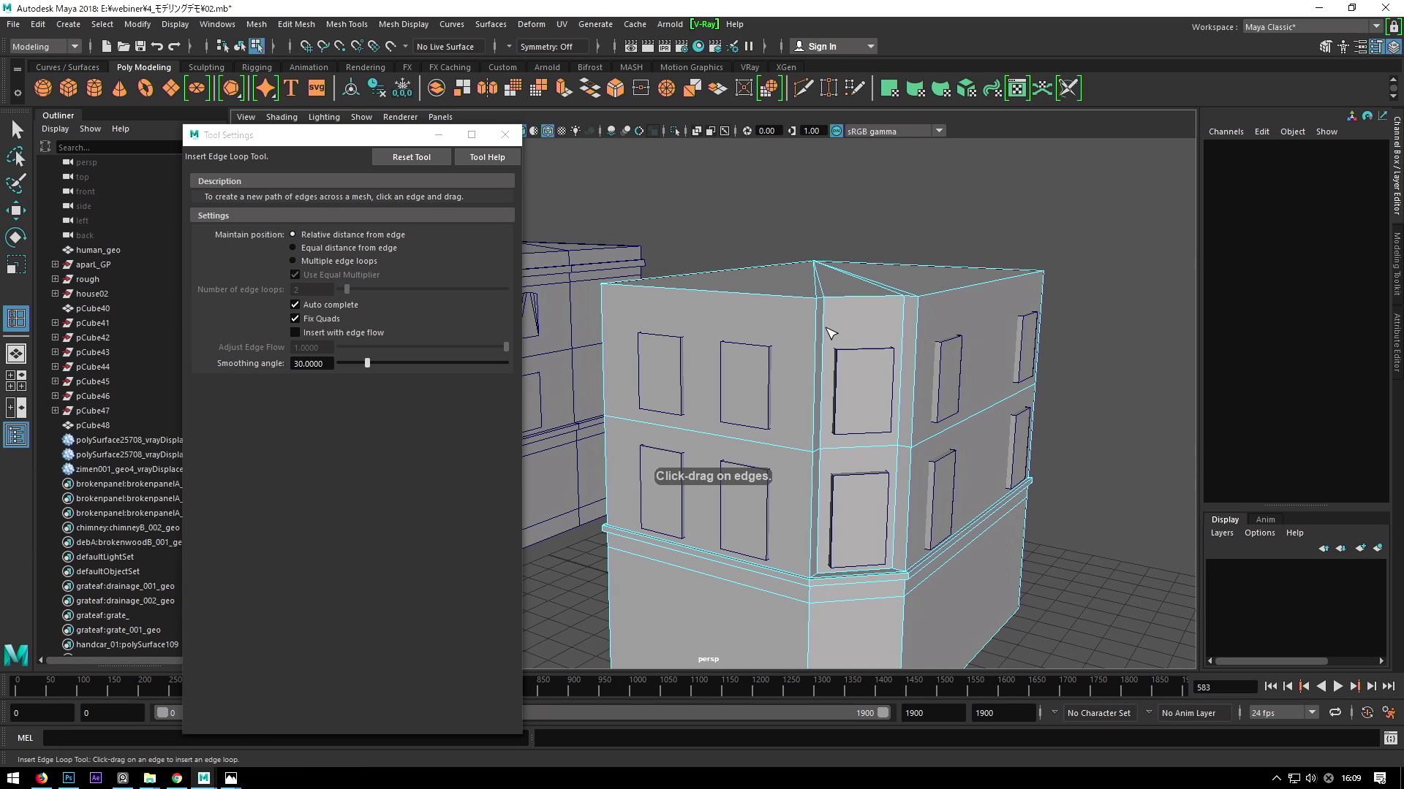
# Insert an edge loop just below the building's roof, then check the reference photo.
pyautogui.click(829, 332)
pyautogui.click(822, 327)
pyautogui.scroll(3, 886, 307)
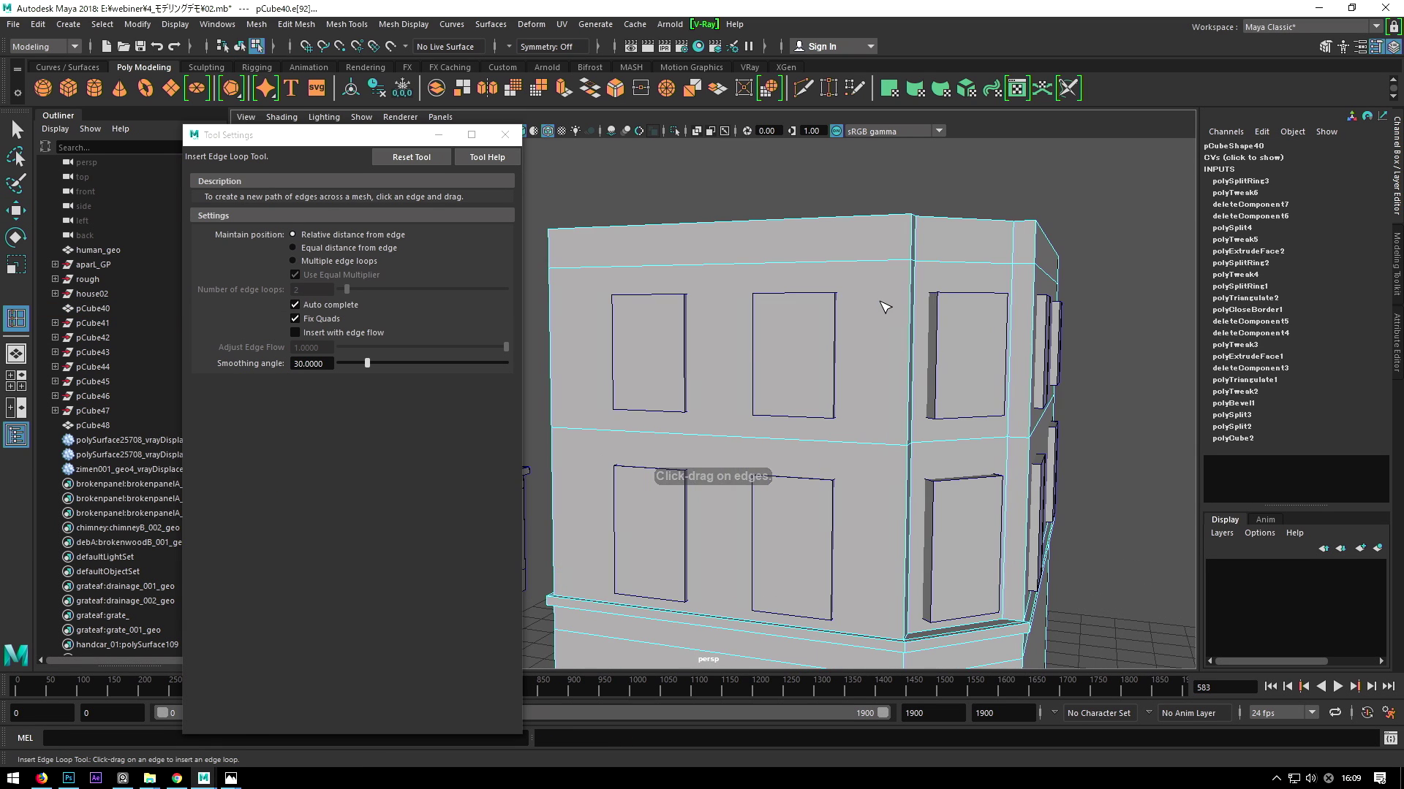
pyautogui.scroll(2, 886, 307)
pyautogui.scroll(3, 821, 319)
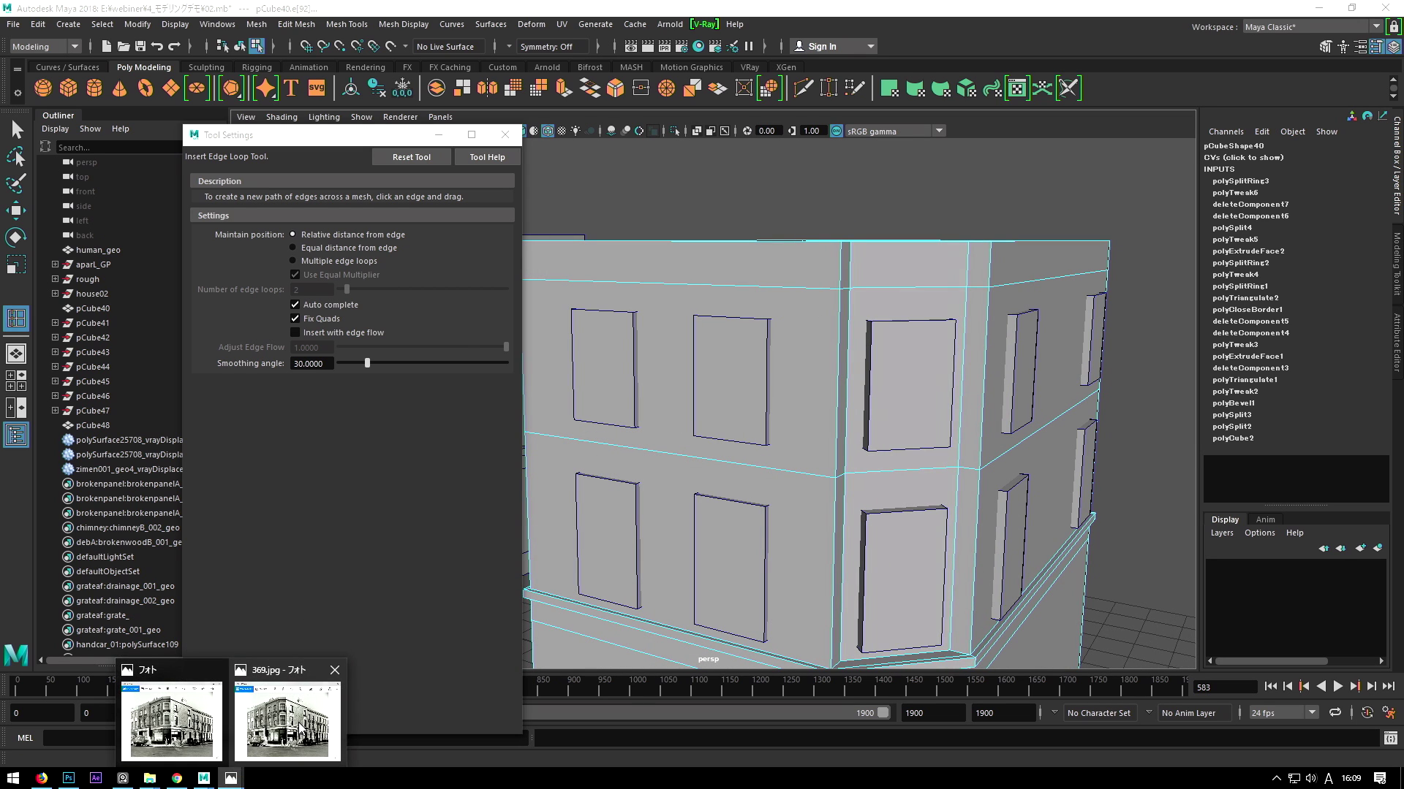
pyautogui.moveTo(230, 778)
pyautogui.click(292, 713)
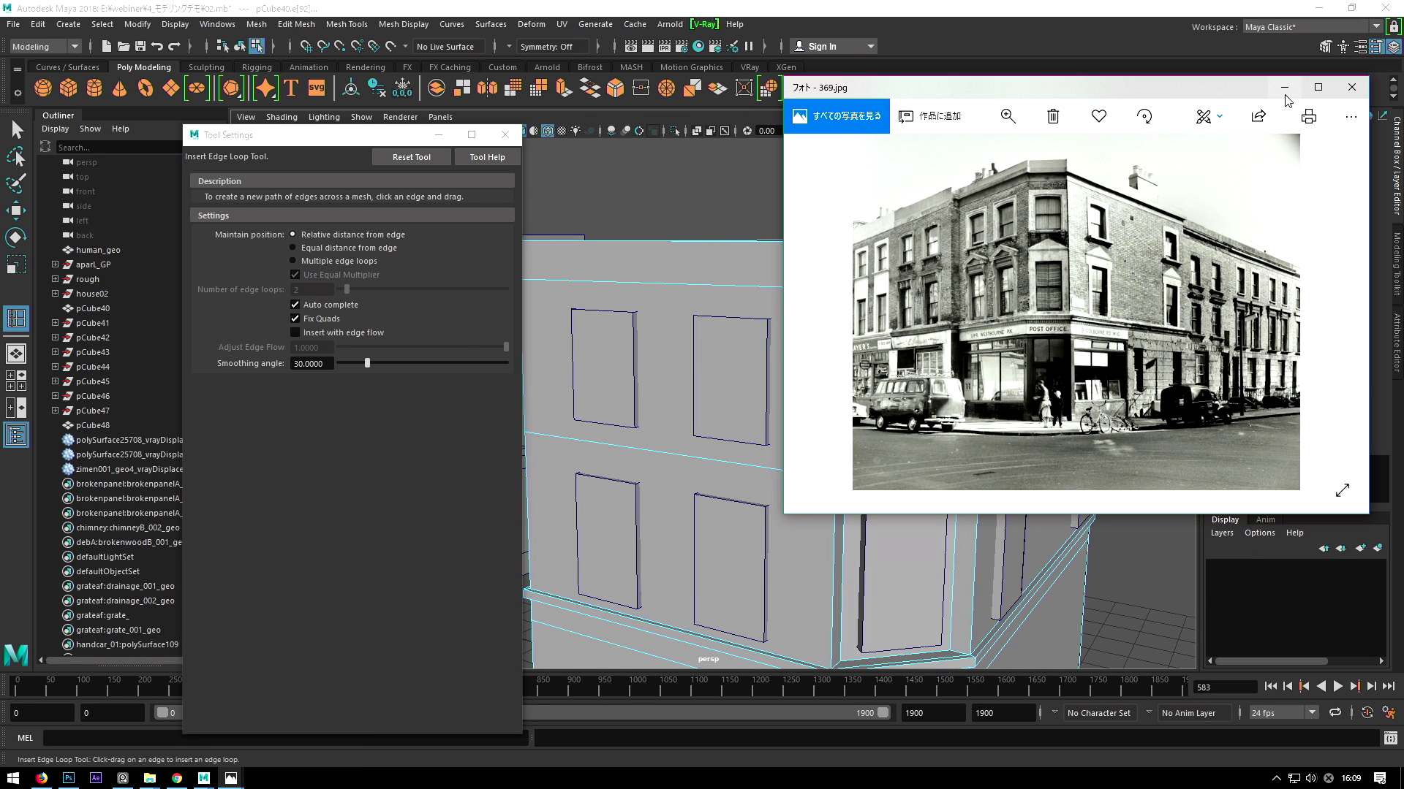
pyautogui.click(1285, 91)
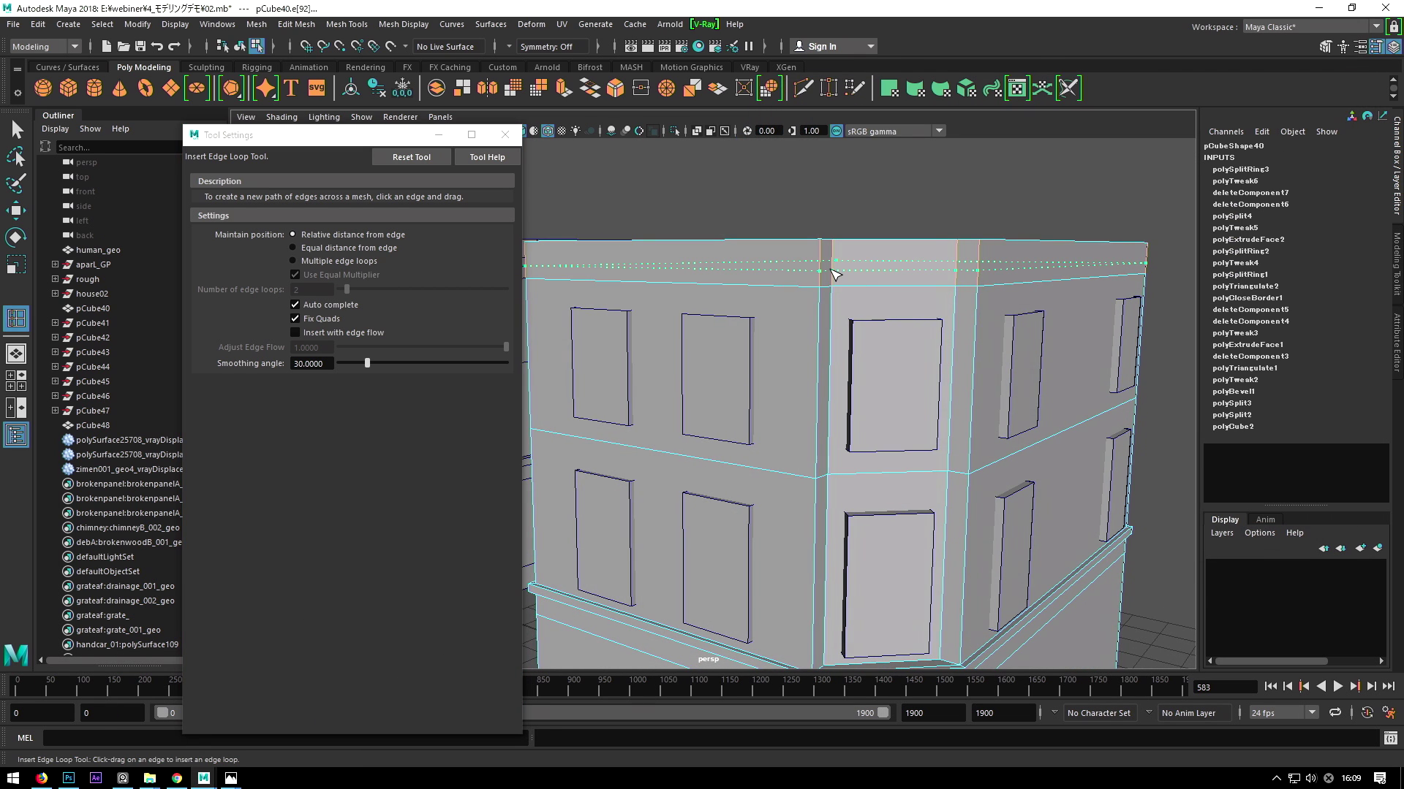
# Raise the vertices along the building's top edge slightly in front view.
pyautogui.press('w')
pyautogui.scroll(2, 893, 300)
pyautogui.moveTo(661, 285)
pyautogui.mouseDown()
pyautogui.moveTo(1078, 325)
pyautogui.moveTo(1024, 307)
pyautogui.mouseUp()
pyautogui.moveTo(801, 255); pyautogui.dragTo(810, 248)
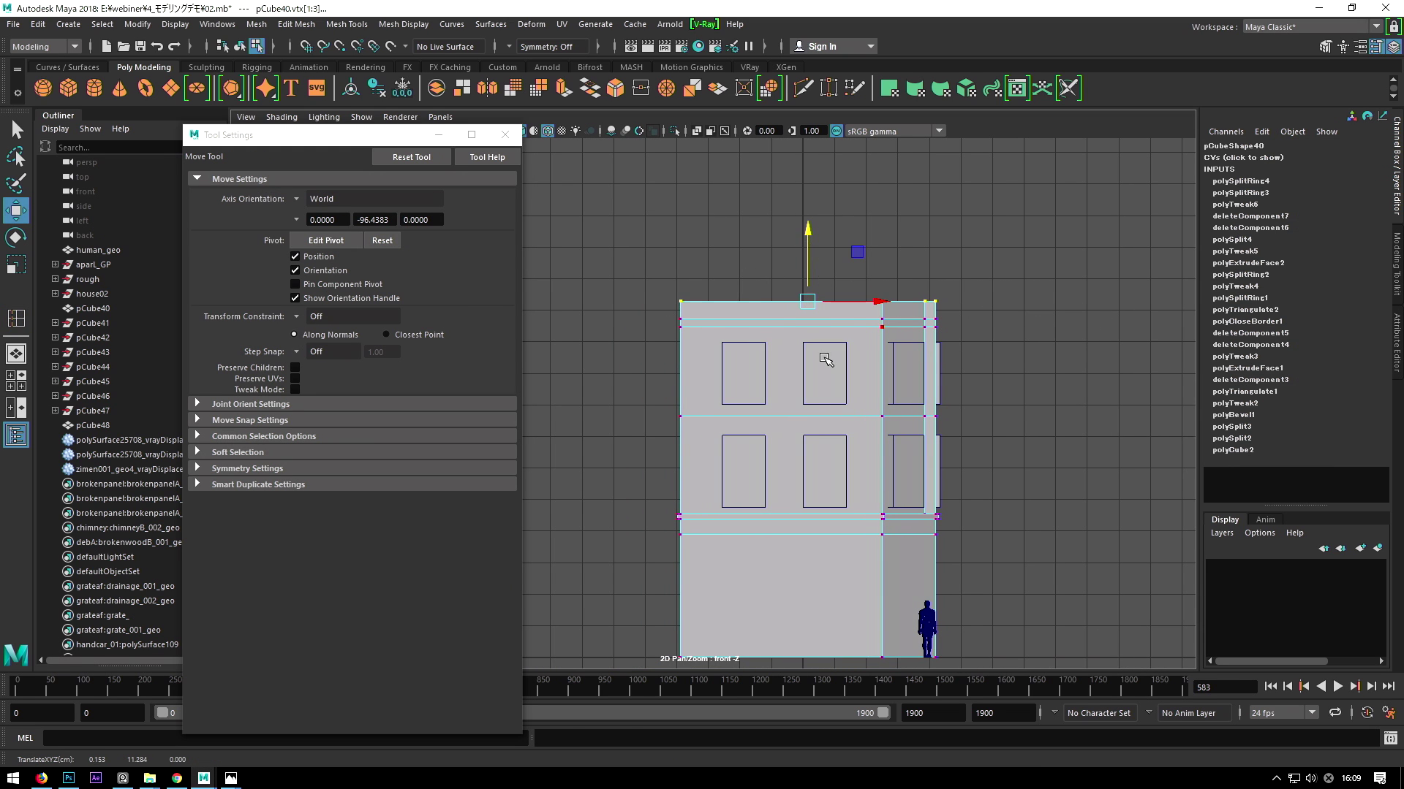
pyautogui.press('space')
pyautogui.press('F11')
pyautogui.keyDown('alt'); pyautogui.moveTo(826, 329); pyautogui.dragTo(875, 310); pyautogui.keyUp('alt')
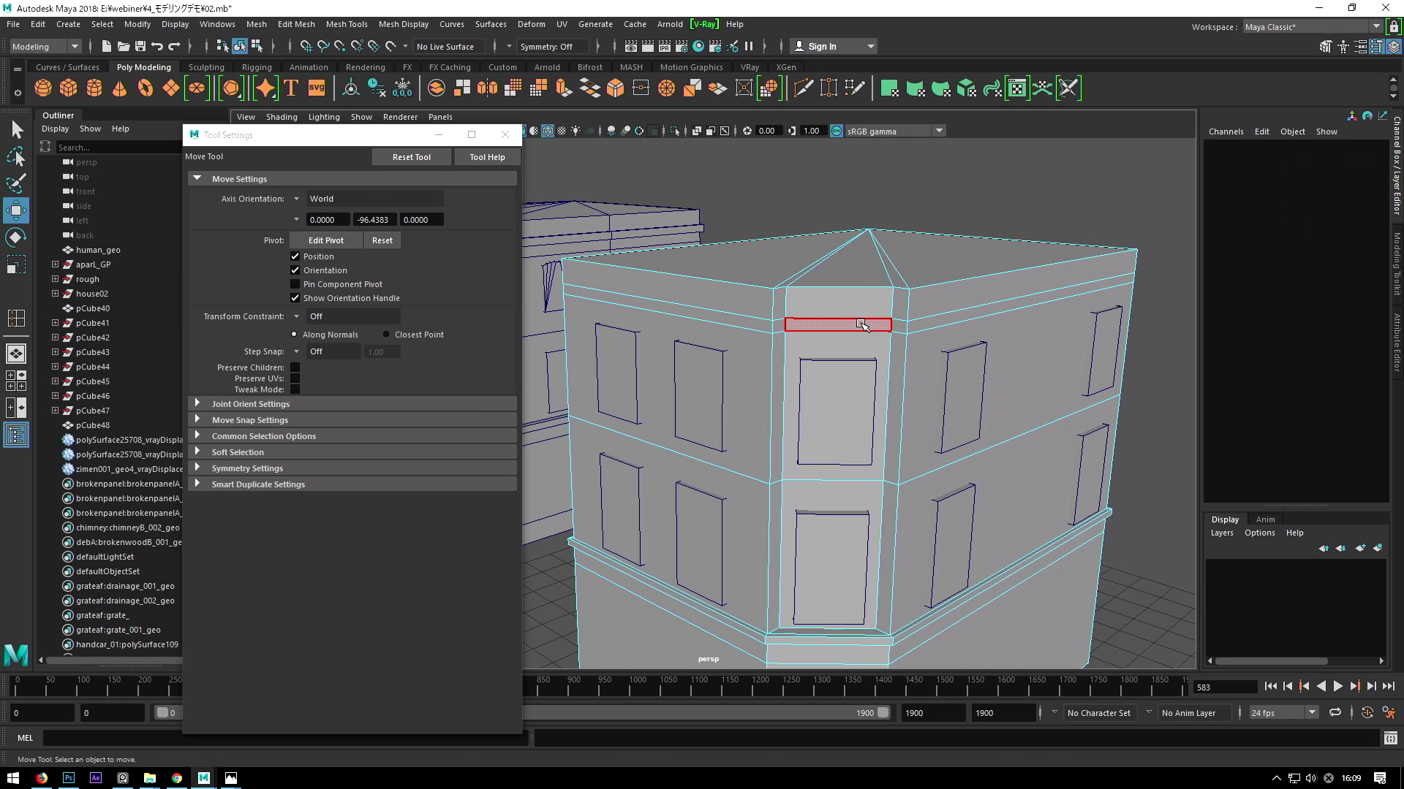
# Select the face loop of the thin top band and study the cornice in the photo.
pyautogui.click(863, 325)
pyautogui.doubleClick(826, 329)
pyautogui.keyDown('alt'); pyautogui.moveTo(826, 329); pyautogui.dragTo(839, 292); pyautogui.keyUp('alt')
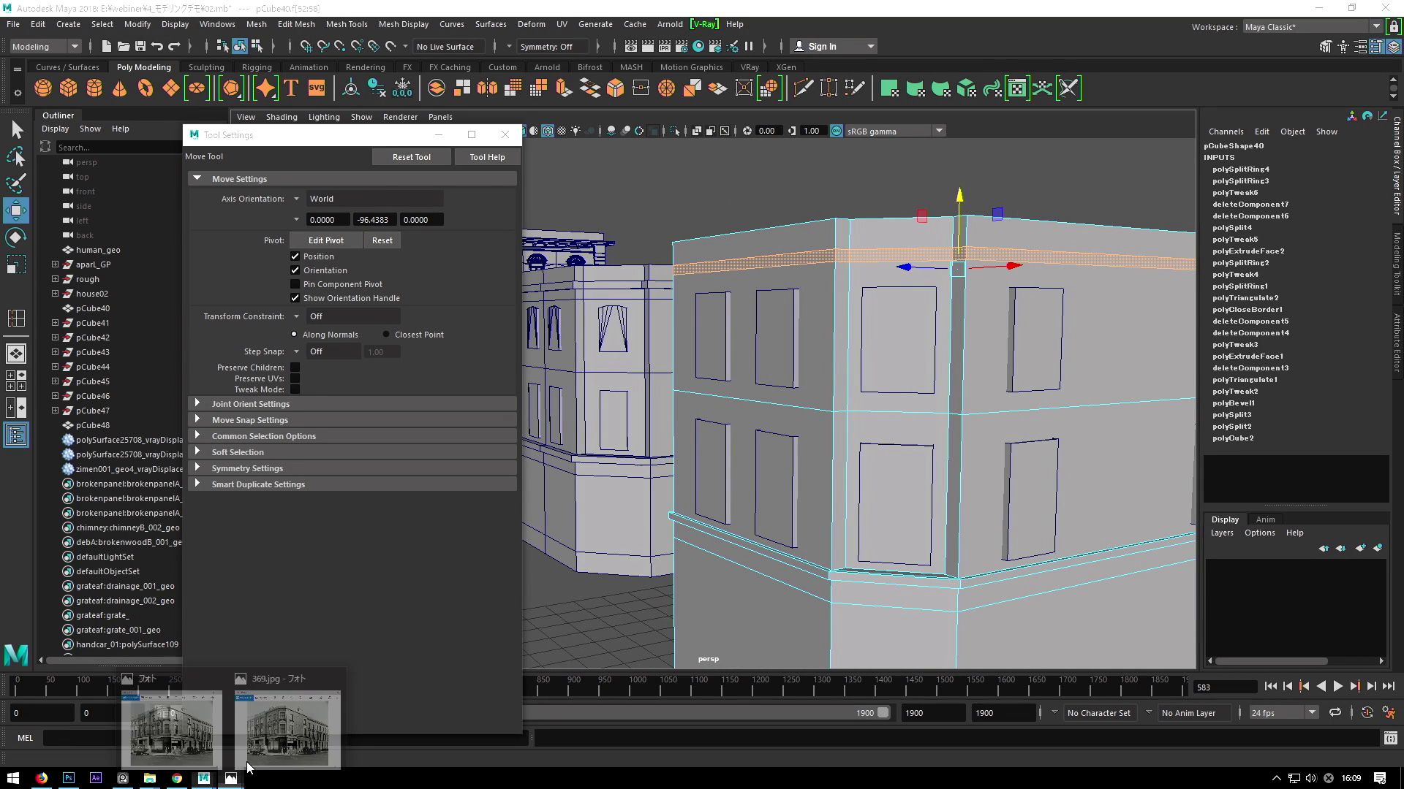
pyautogui.click(230, 778)
pyautogui.scroll(2, 1011, 168)
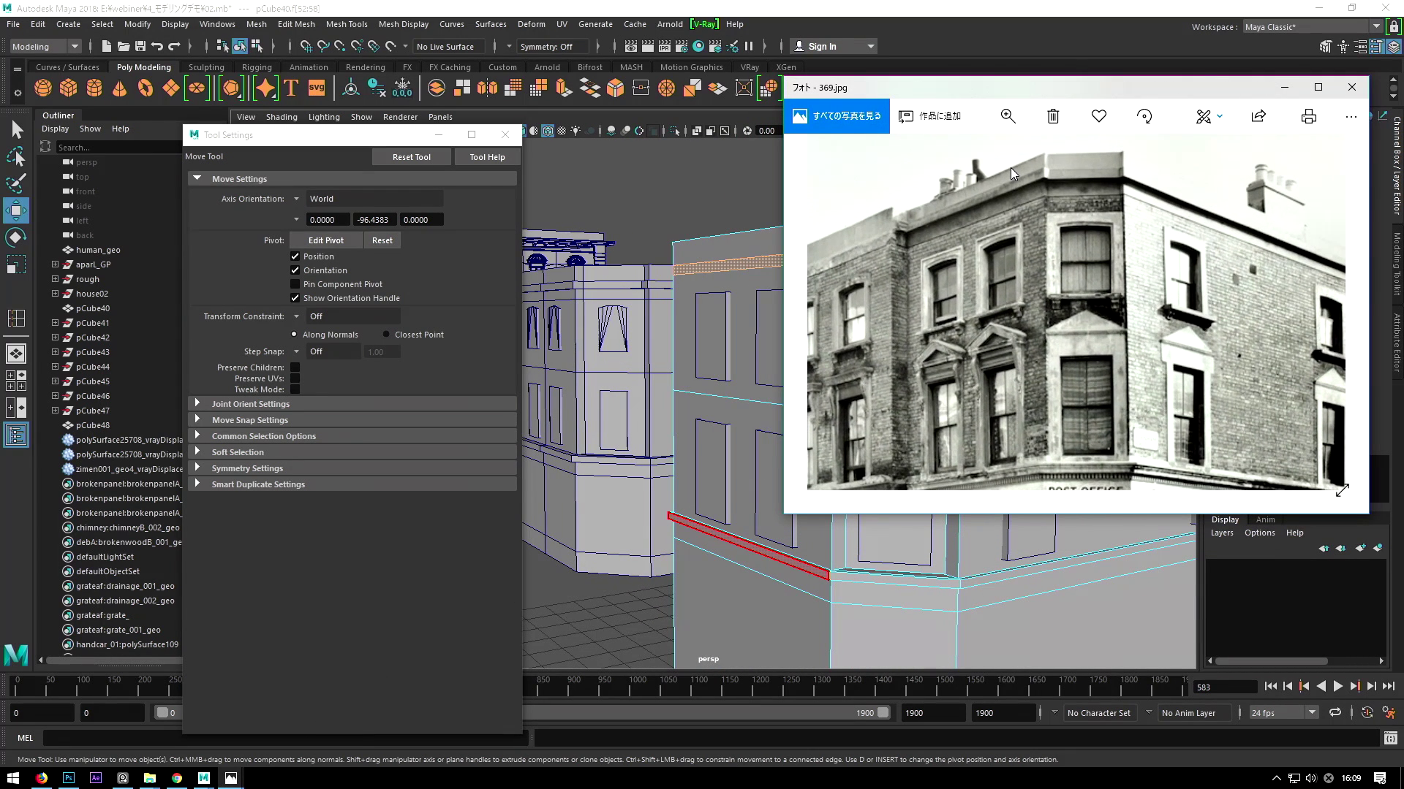
pyautogui.moveTo(1188, 182); pyautogui.dragTo(1197, 209)
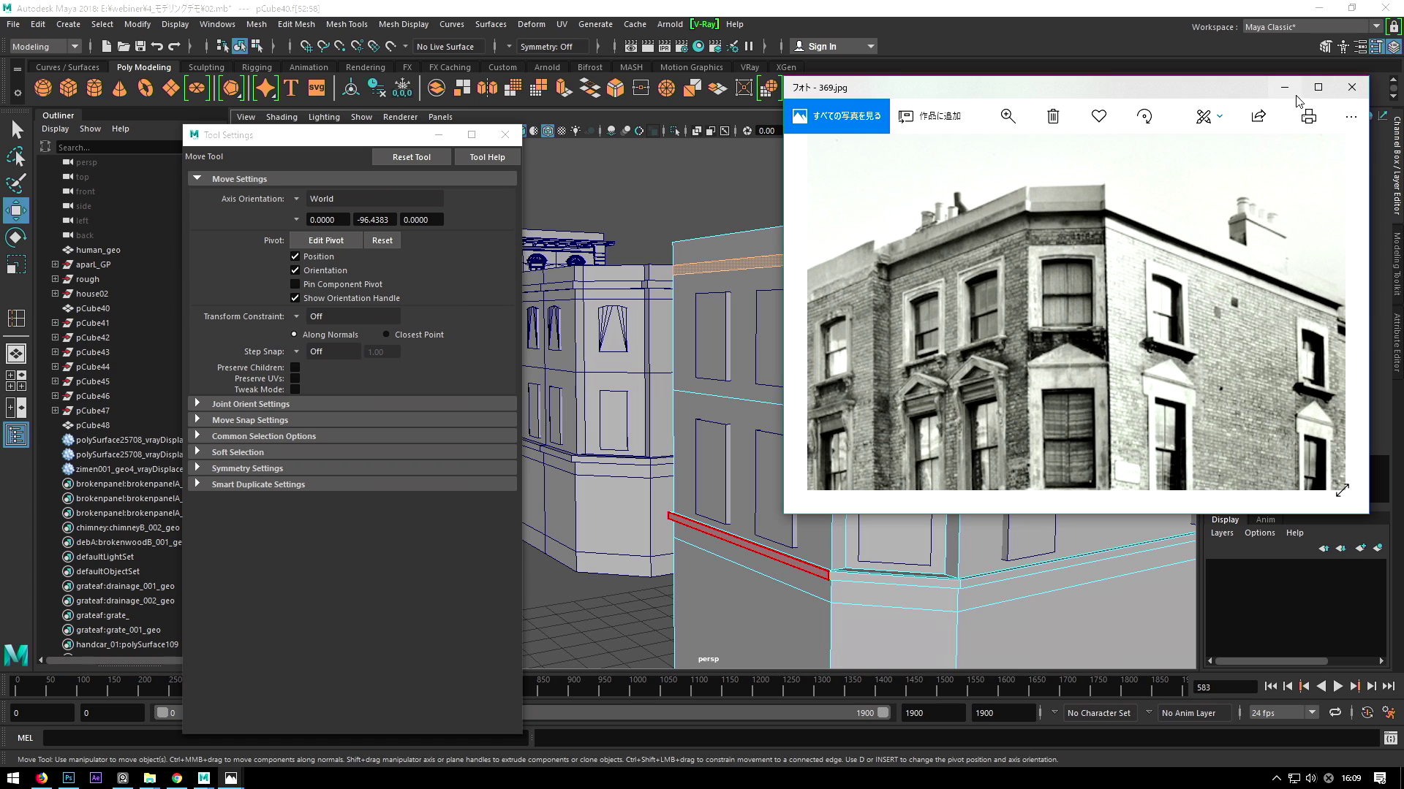
pyautogui.click(1285, 89)
pyautogui.keyDown('alt'); pyautogui.moveTo(805, 366); pyautogui.dragTo(731, 366); pyautogui.keyUp('alt')
pyautogui.scroll(5, 808, 300)
# Extrude the top band's faces outward into a projecting cornice ledge.
pyautogui.keyDown('shift'); pyautogui.rightClick(806, 298); pyautogui.keyUp('shift')
pyautogui.click(804, 337)
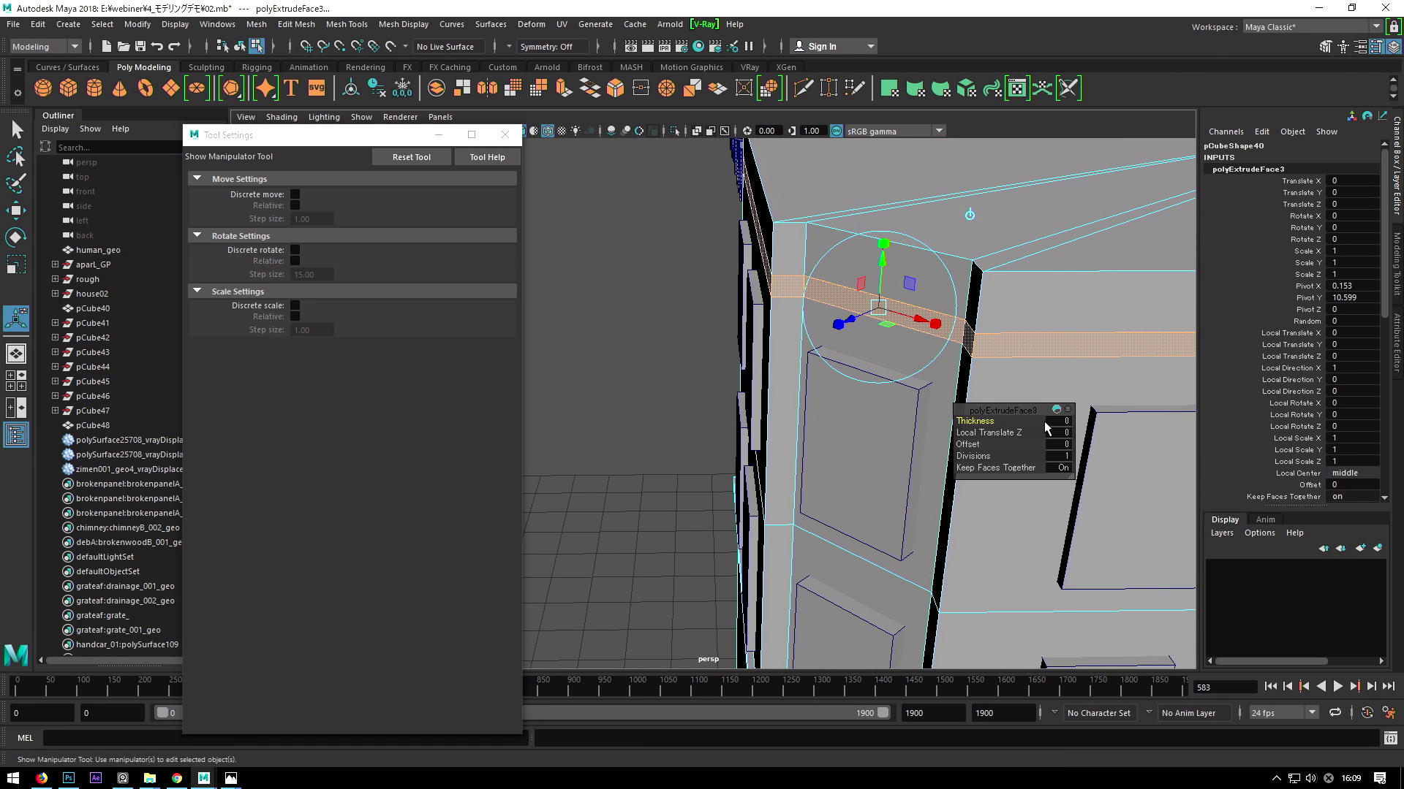
pyautogui.moveTo(1056, 422); pyautogui.dragTo(1056, 423)
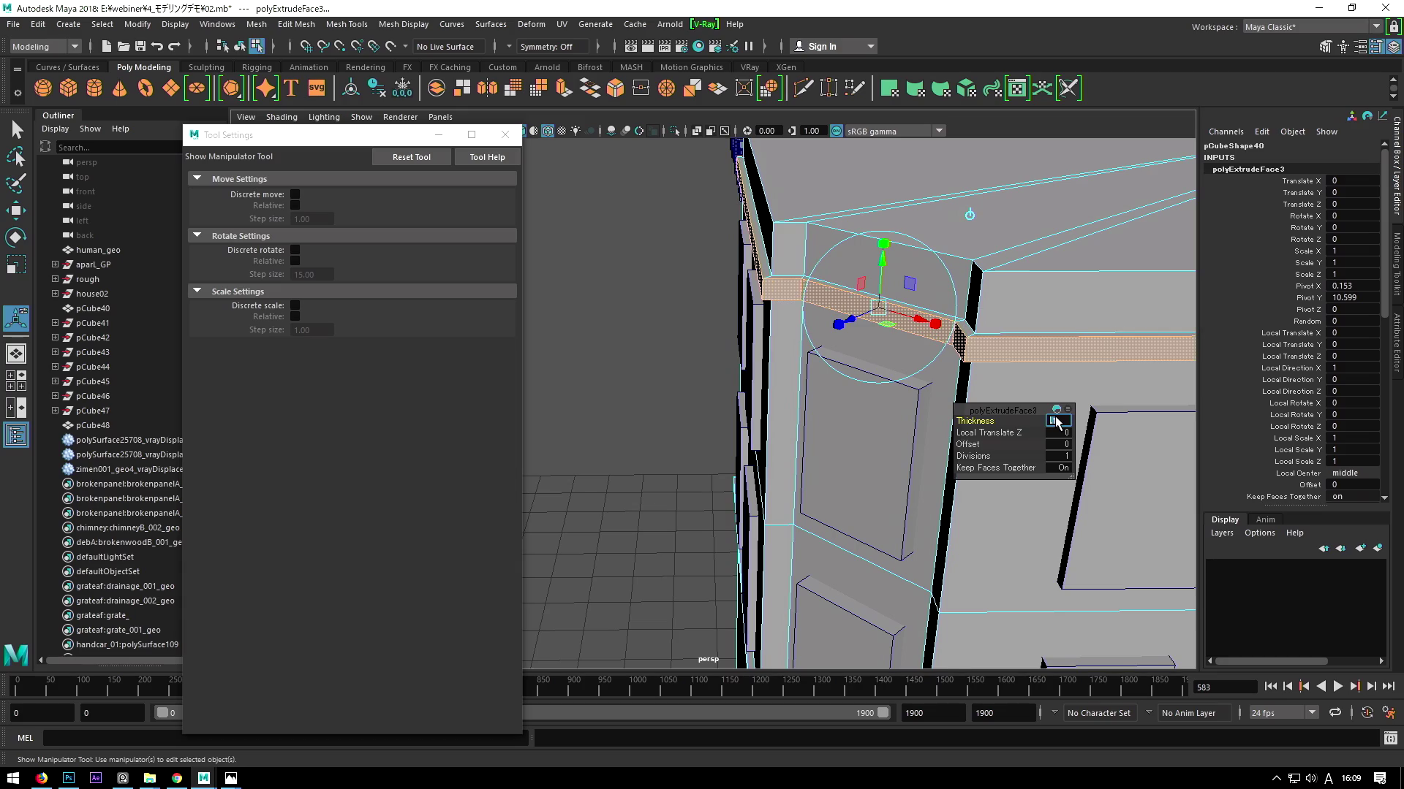
pyautogui.moveTo(758, 370)
pyautogui.keyDown('alt'); pyautogui.mouseDown()
pyautogui.moveTo(859, 357)
pyautogui.moveTo(841, 323)
pyautogui.mouseUp(); pyautogui.keyUp('alt')
pyautogui.press('q')
pyautogui.click(1025, 177)
pyautogui.moveTo(1025, 177)
pyautogui.keyDown('alt'); pyautogui.mouseDown()
pyautogui.moveTo(1002, 256)
pyautogui.moveTo(850, 344)
pyautogui.moveTo(915, 313)
pyautogui.mouseUp(); pyautogui.keyUp('alt')
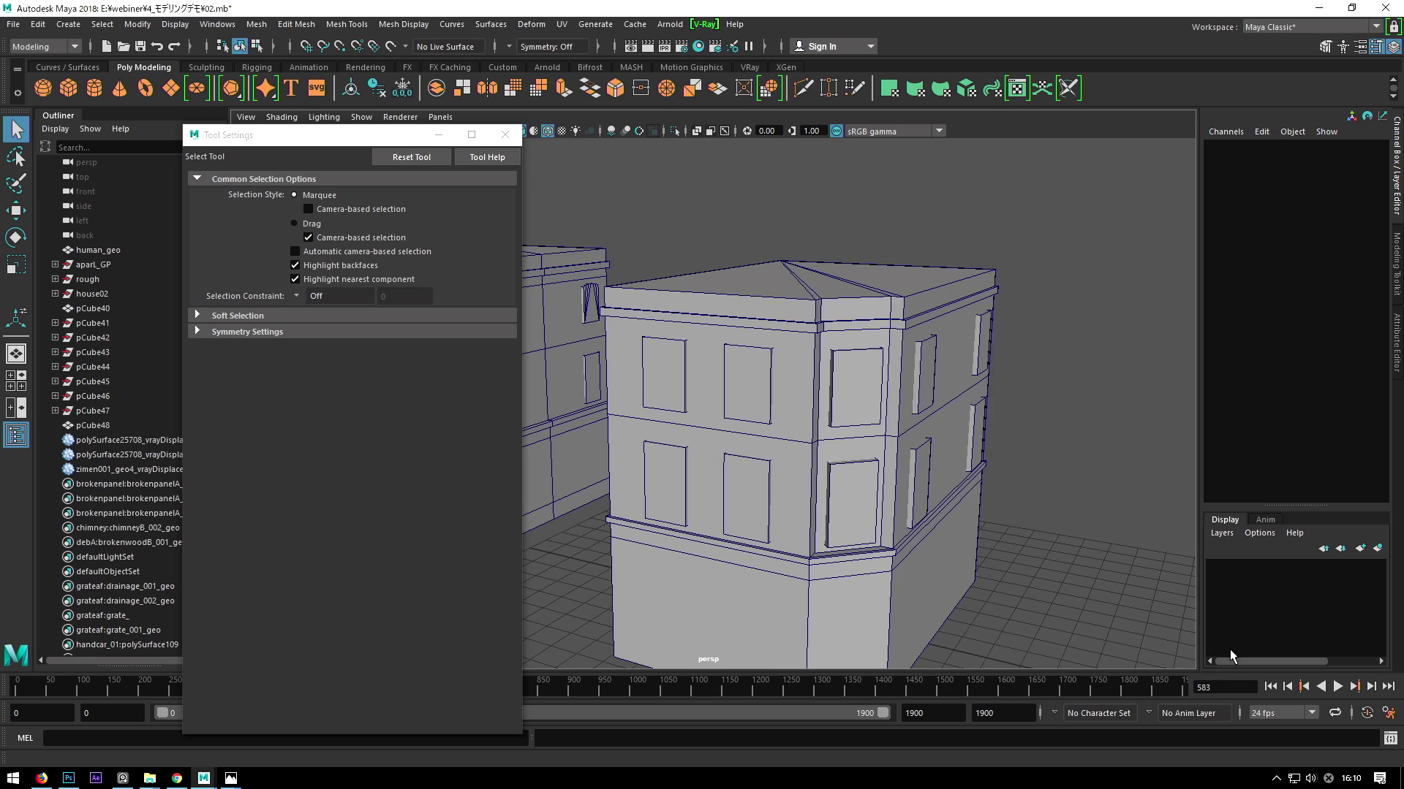
# Select the combined windows object and close the tool options window.
pyautogui.keyDown('alt'); pyautogui.moveTo(962, 406); pyautogui.dragTo(907, 336); pyautogui.keyUp('alt')
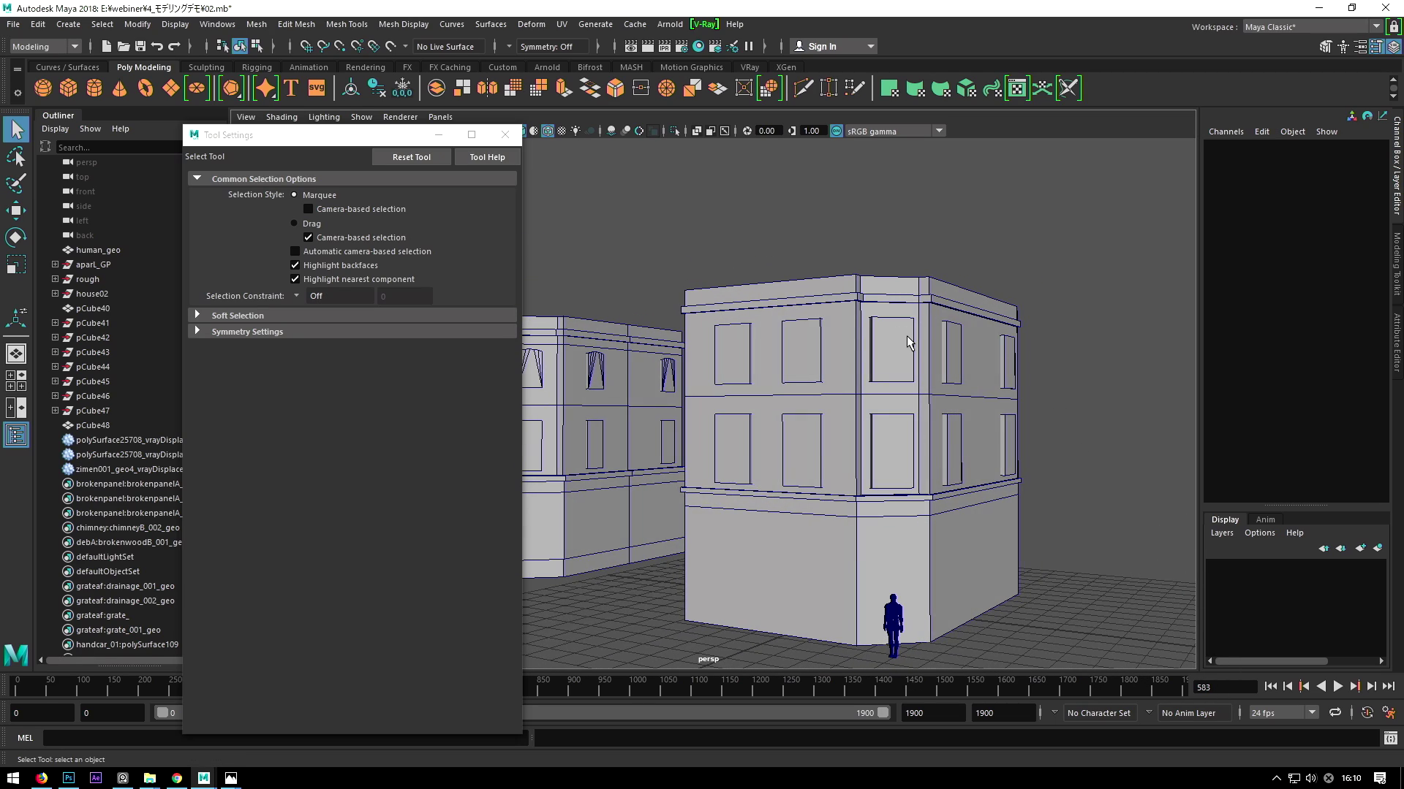
pyautogui.click(906, 336)
pyautogui.press('w')
pyautogui.scroll(3, 906, 335)
pyautogui.moveTo(906, 336)
pyautogui.keyDown('alt'); pyautogui.mouseDown()
pyautogui.moveTo(860, 355)
pyautogui.moveTo(534, 258)
pyautogui.mouseUp(); pyautogui.keyUp('alt')
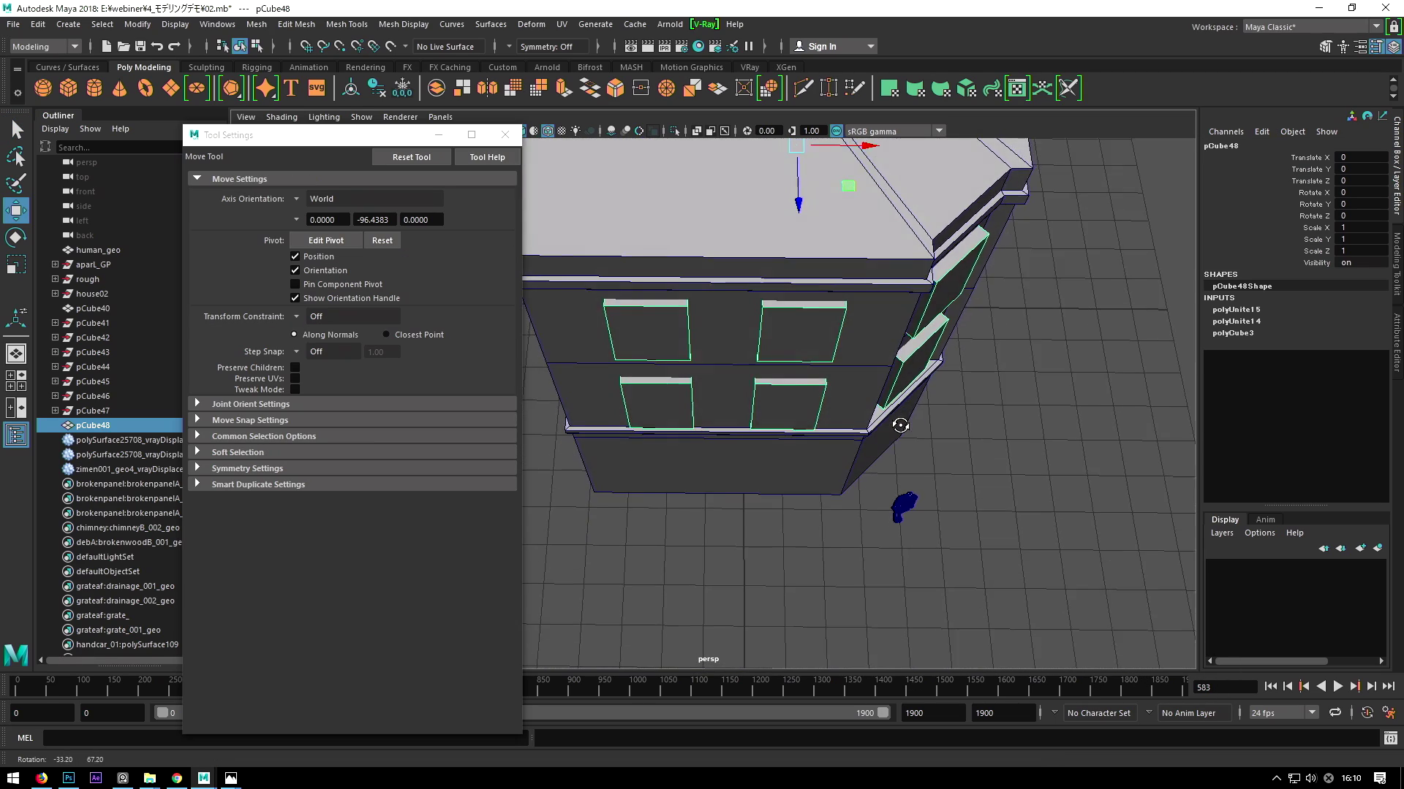
pyautogui.scroll(-5, 859, 355)
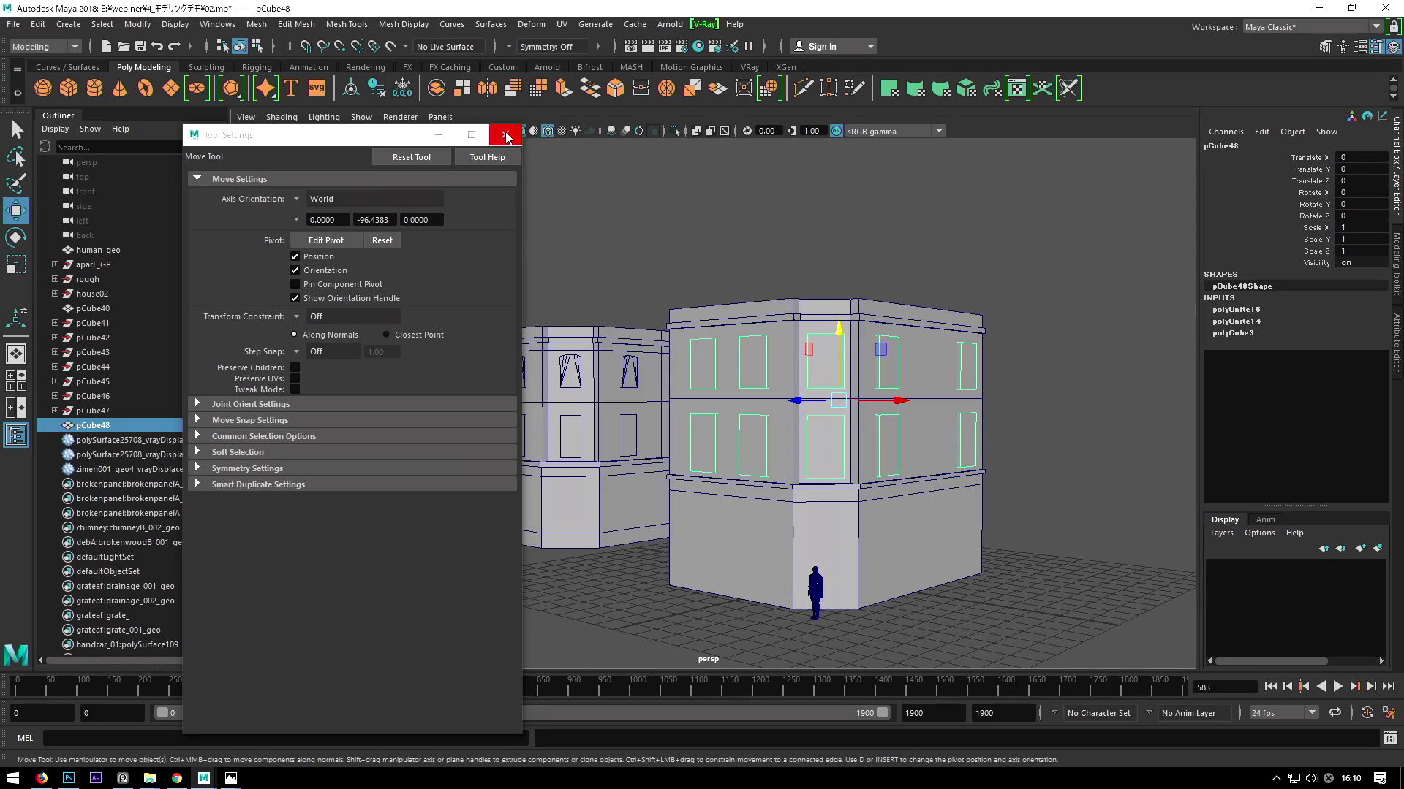
pyautogui.click(505, 135)
pyautogui.keyDown('alt'); pyautogui.moveTo(658, 365); pyautogui.dragTo(366, 585); pyautogui.keyUp('alt')
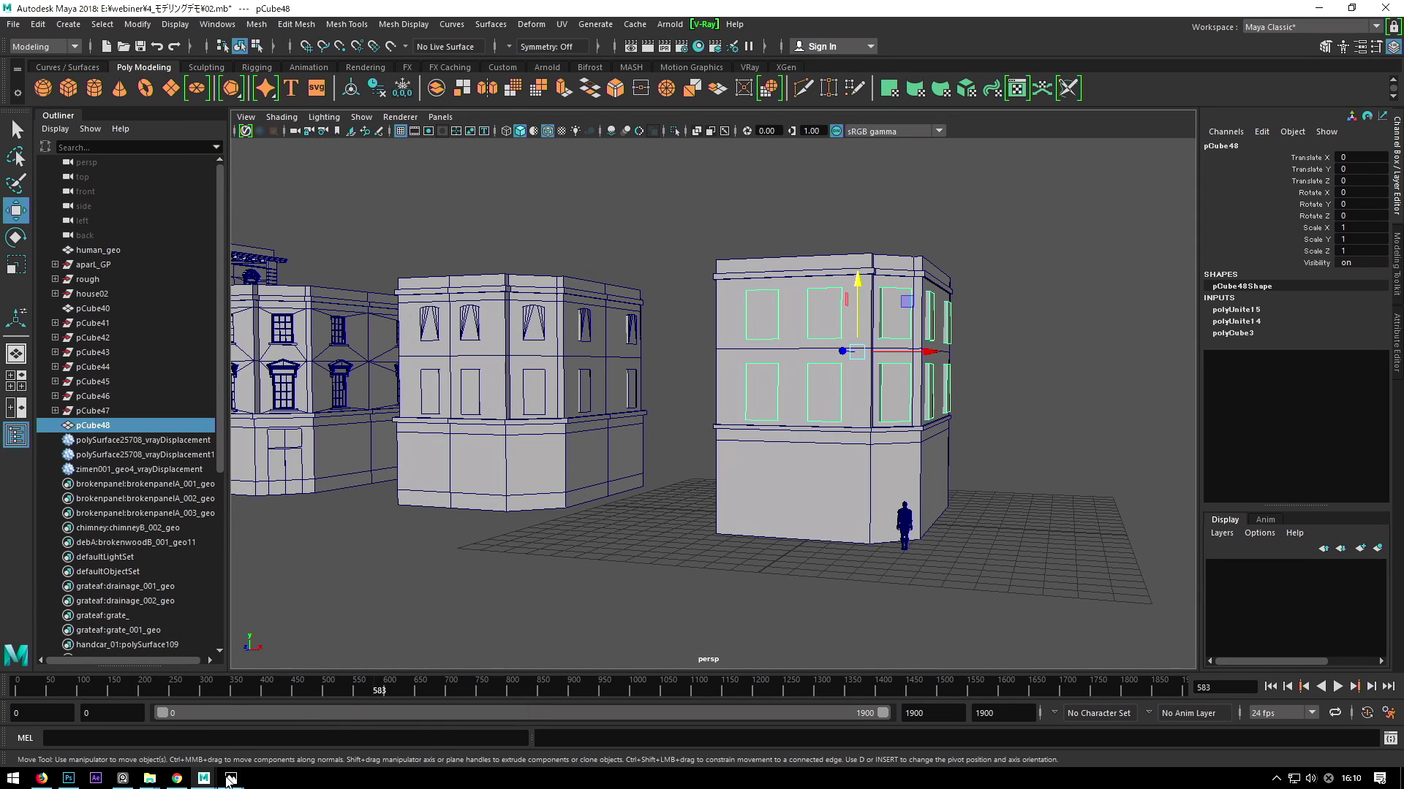
# Zoom reference photo 369.jpg onto the upper floors, then switch to the front view.
pyautogui.click(292, 724)
pyautogui.keyDown('ctrl'); pyautogui.scroll(2, 955, 216); pyautogui.keyUp('ctrl')
pyautogui.keyDown('ctrl'); pyautogui.scroll(-2, 954, 216); pyautogui.keyUp('ctrl')
pyautogui.keyDown('ctrl'); pyautogui.scroll(2, 988, 306); pyautogui.keyUp('ctrl')
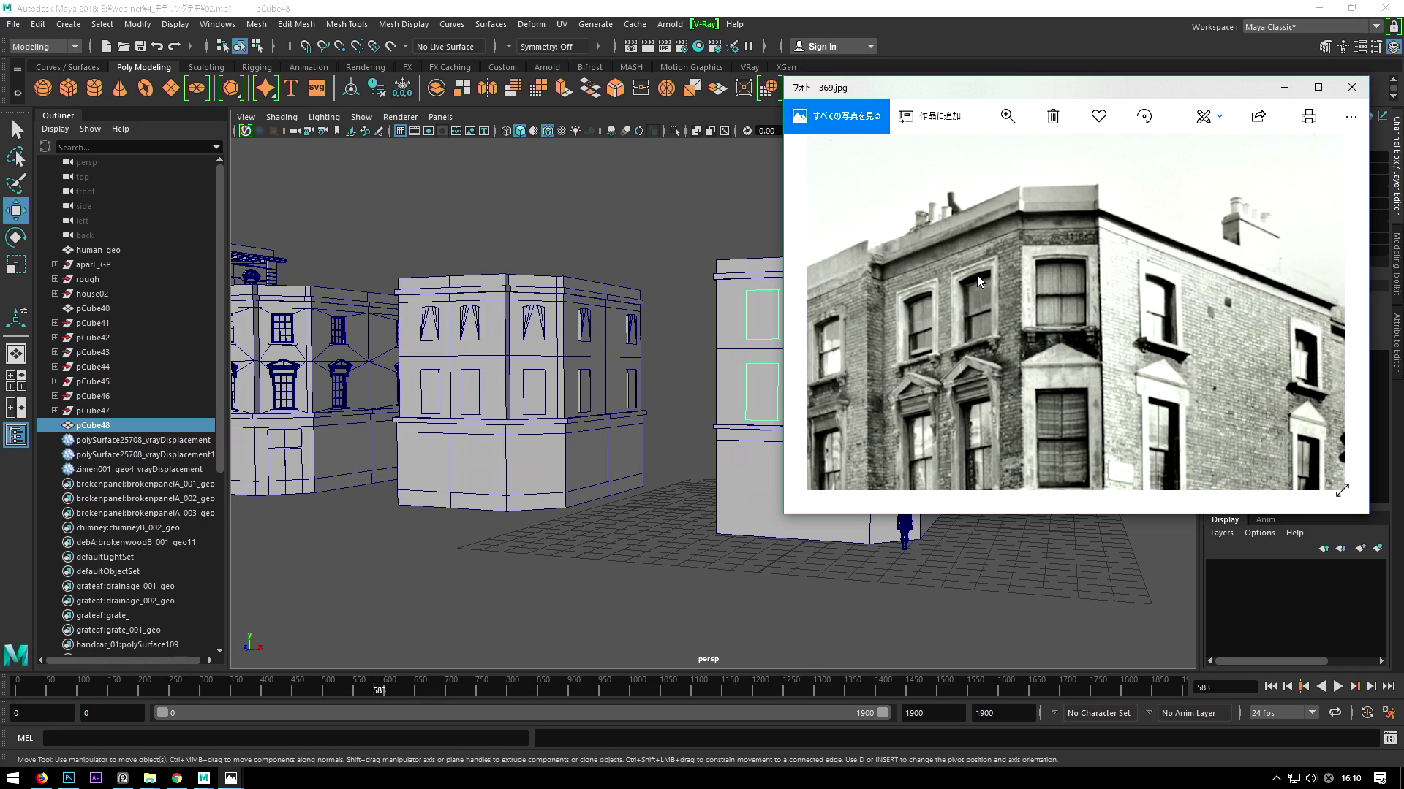
pyautogui.click(1284, 87)
pyautogui.keyDown('alt'); pyautogui.moveTo(913, 351); pyautogui.dragTo(789, 318); pyautogui.keyUp('alt')
pyautogui.press('space')
pyautogui.moveTo(779, 372); pyautogui.dragTo(778, 409)
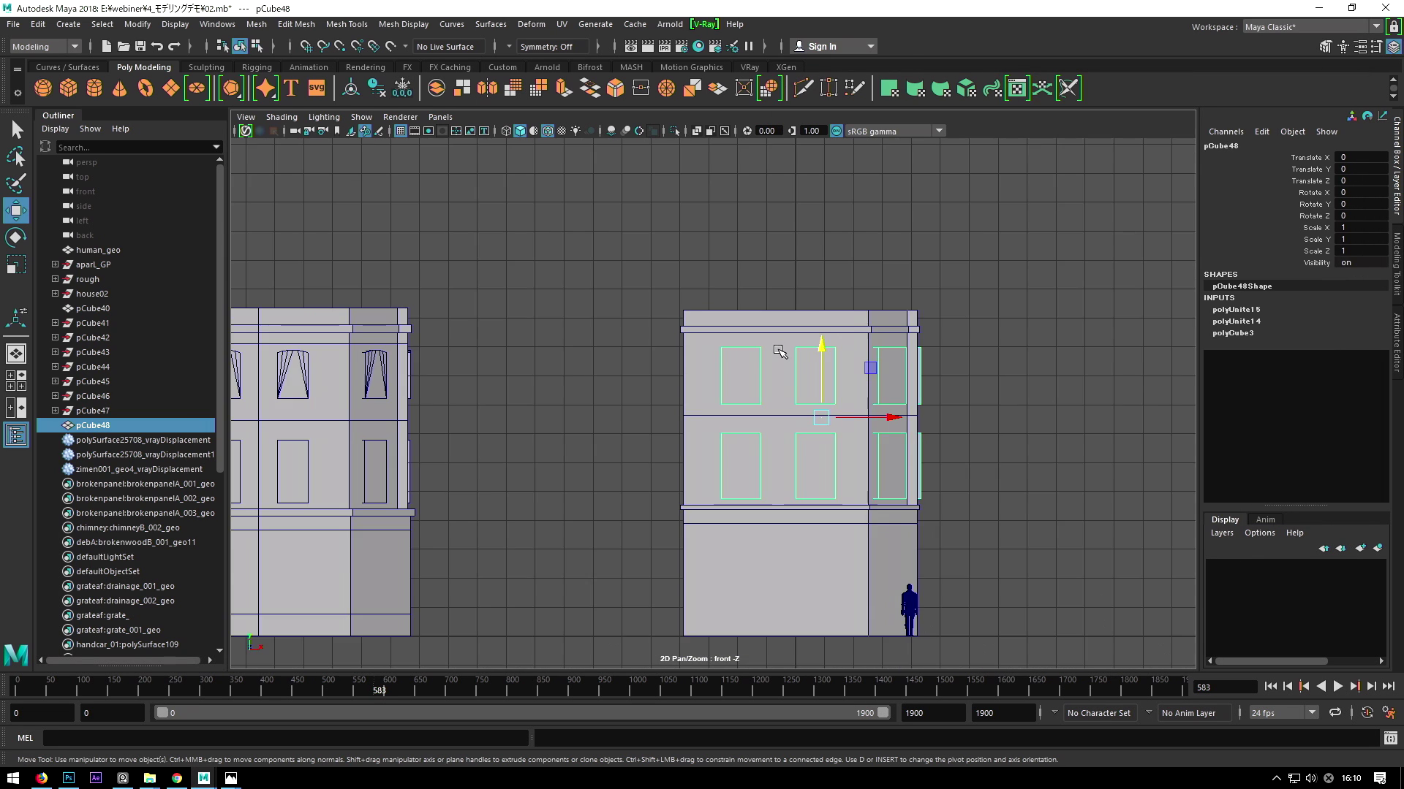
# Split an upper window's border edges with Connect set to 4 segments.
pyautogui.scroll(3, 733, 363)
pyautogui.press('F10')
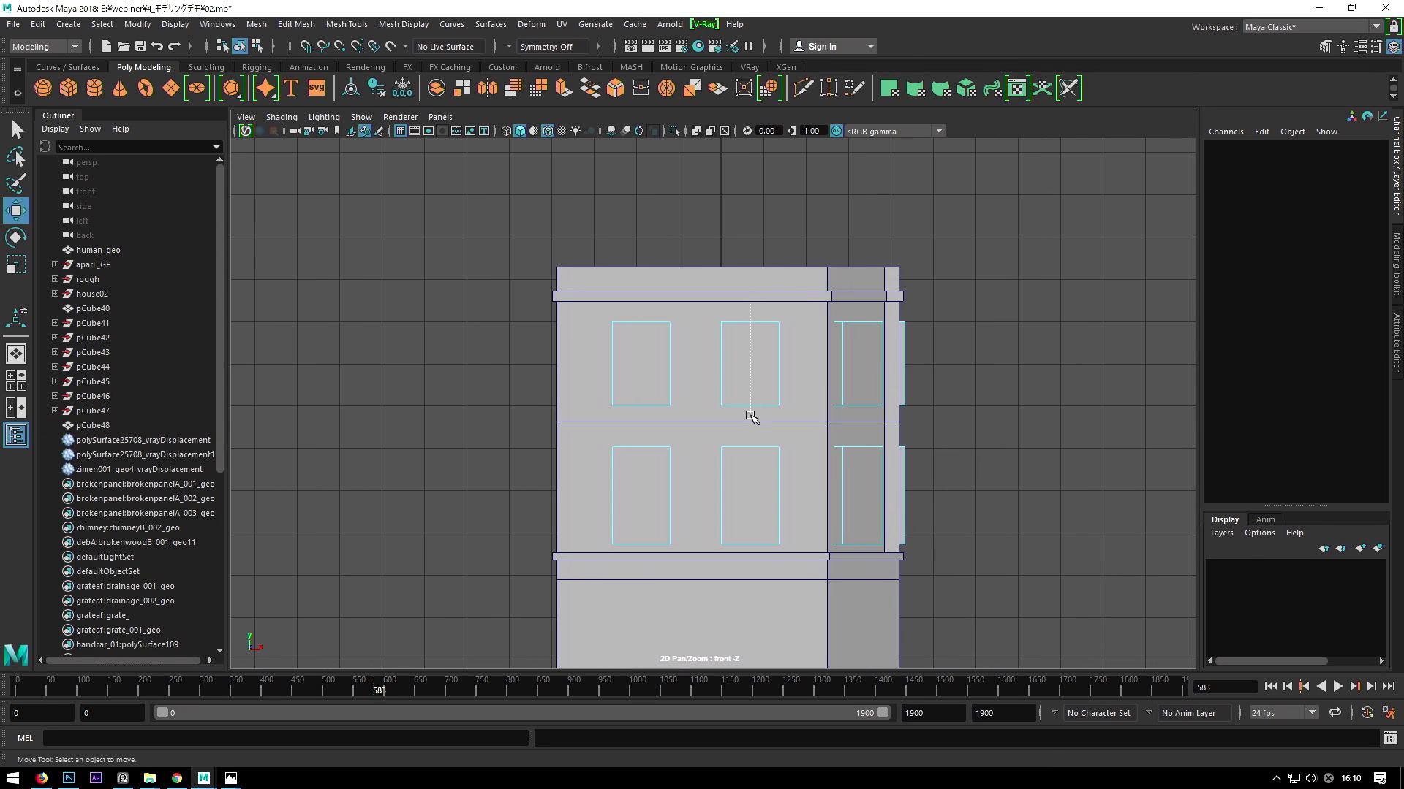
pyautogui.doubleClick(752, 407)
pyautogui.scroll(3, 752, 407)
pyautogui.press('space')
pyautogui.click(555, 476)
pyautogui.click(571, 543)
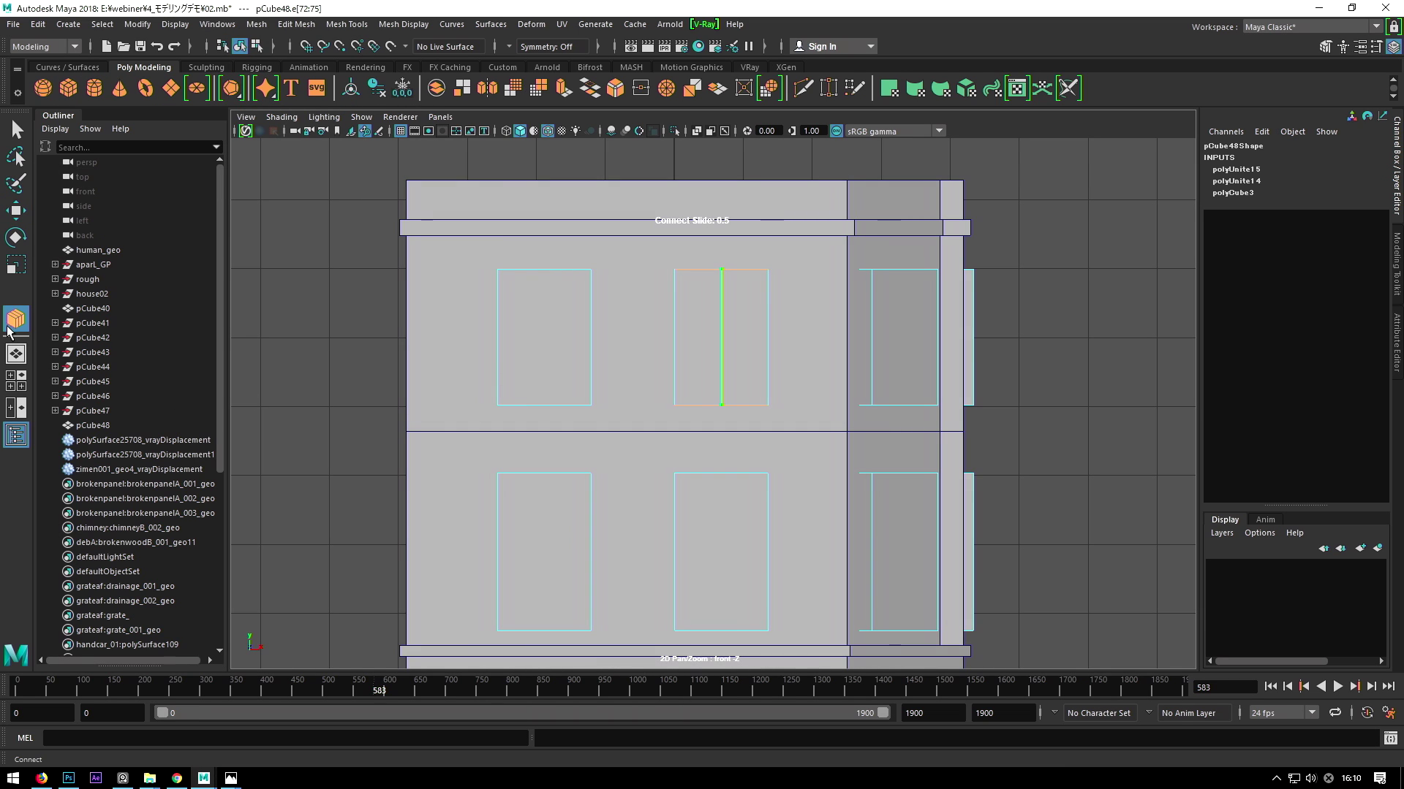
pyautogui.doubleClick(16, 319)
pyautogui.press('Tab')
pyautogui.write('4')
pyautogui.press('Return')
# Raise the window's top middle vertices into a gently arched peak.
pyautogui.press('w')
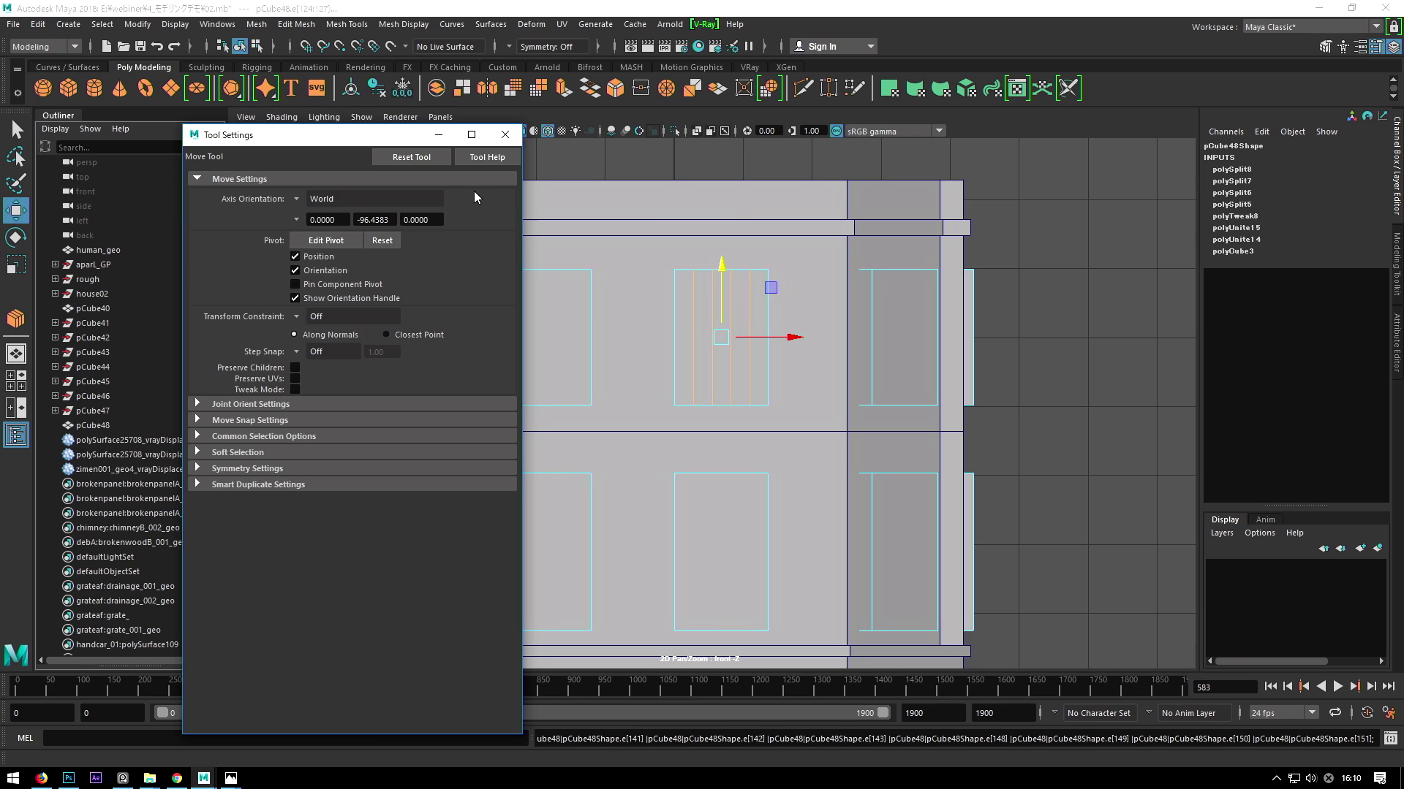
pyautogui.scroll(2, 764, 258)
pyautogui.scroll(1, 718, 354)
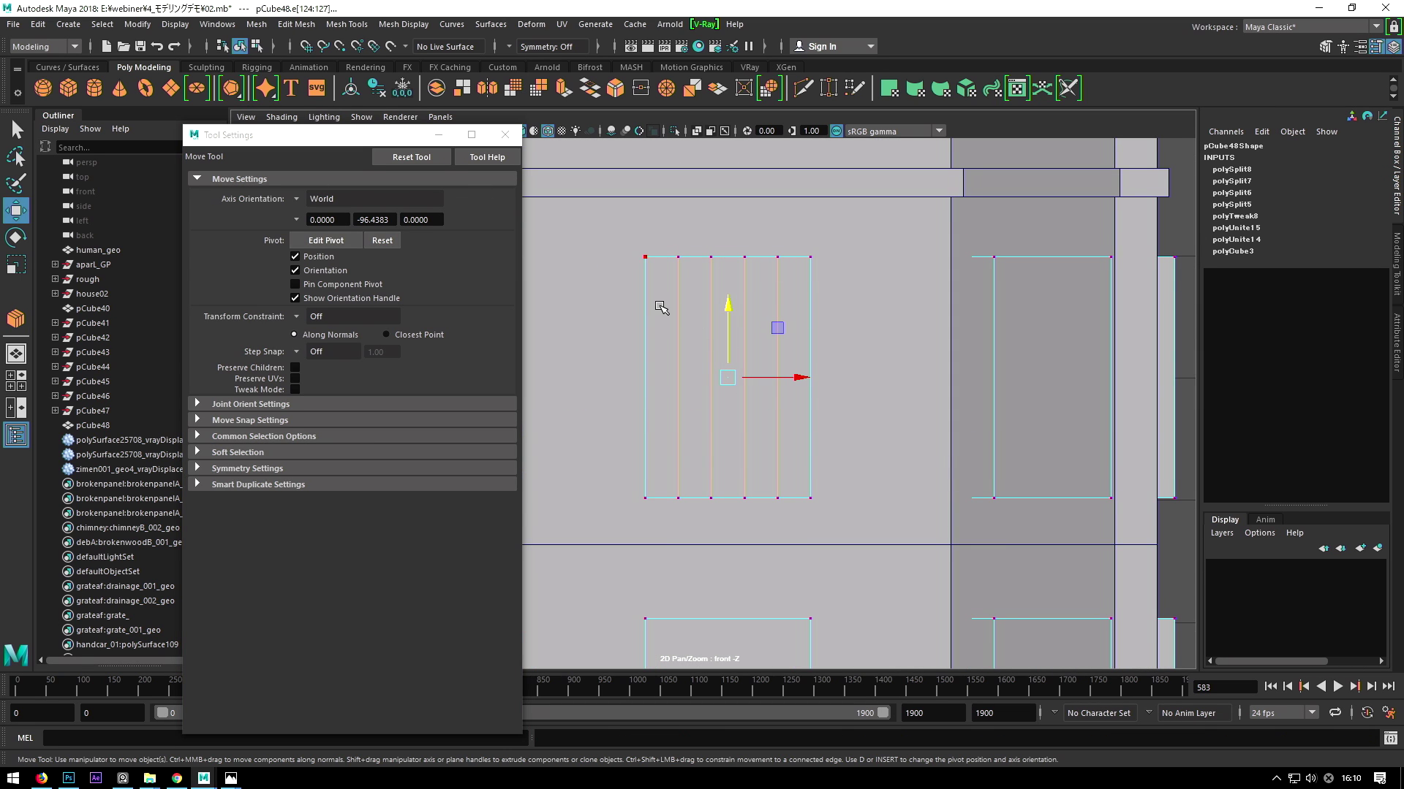
pyautogui.moveTo(807, 231); pyautogui.dragTo(731, 223)
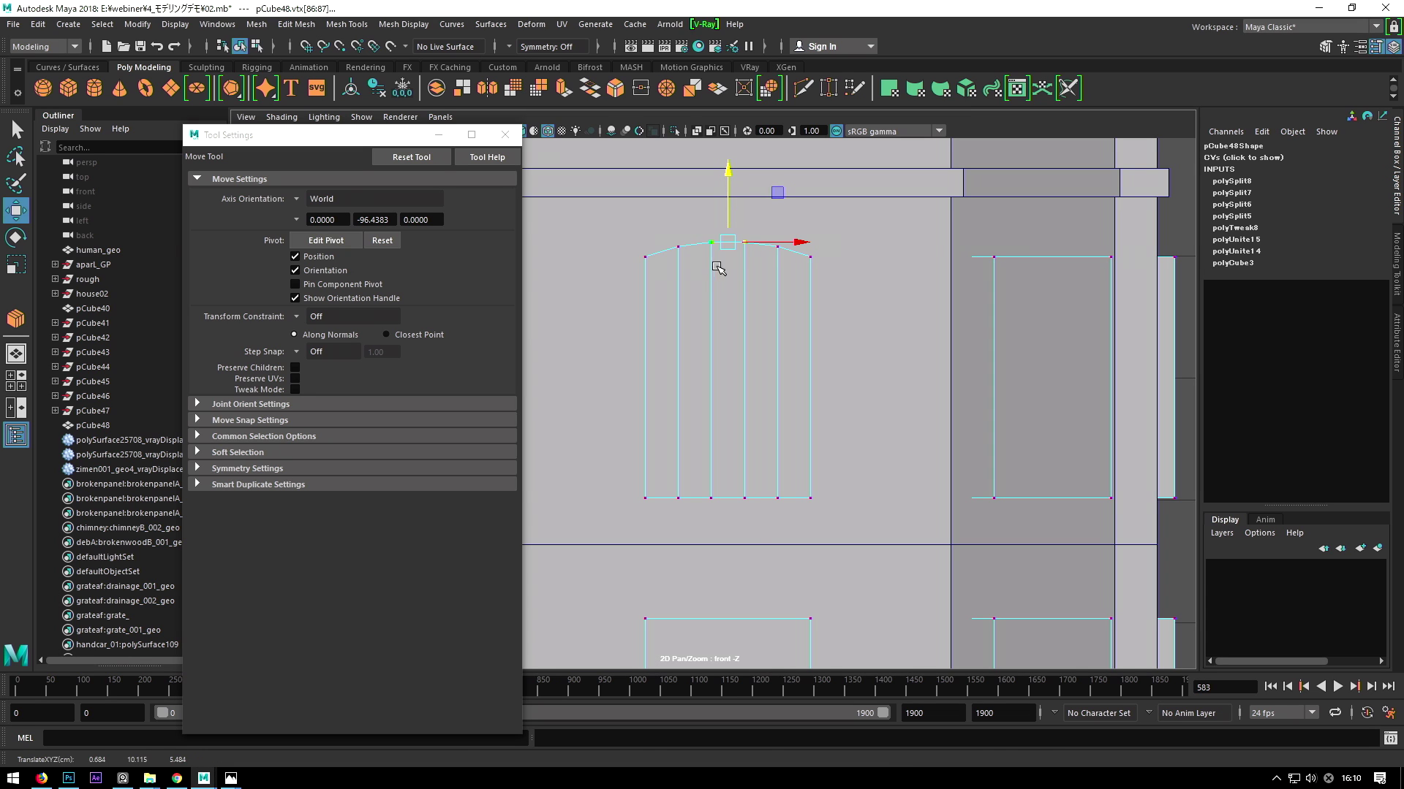
pyautogui.press('F8')
pyautogui.press('space')
pyautogui.keyDown('alt'); pyautogui.moveTo(762, 215); pyautogui.dragTo(810, 311); pyautogui.keyUp('alt')
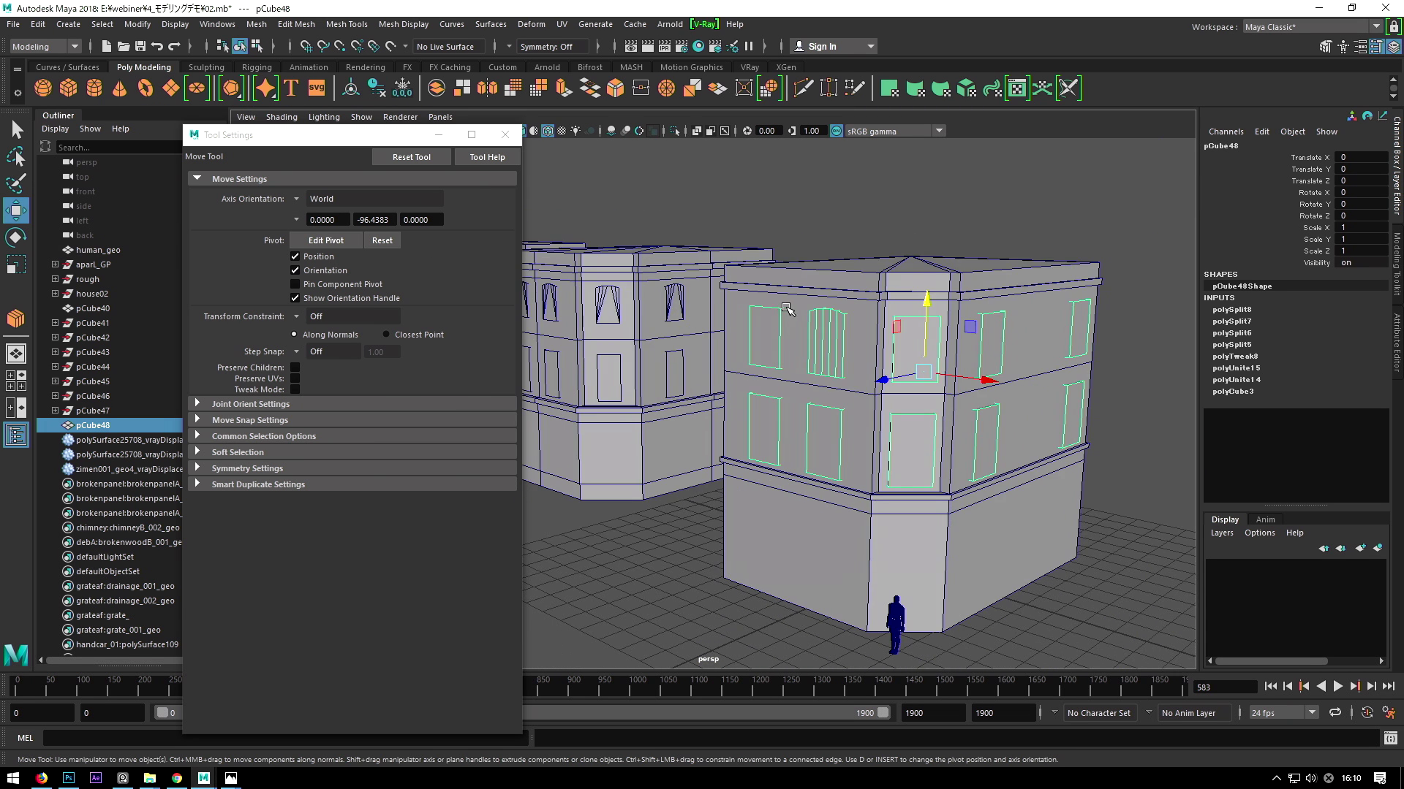
# Select the unwanted window faces on the front and side walls and delete them.
pyautogui.moveTo(809, 310); pyautogui.dragTo(818, 373, button='right')
pyautogui.click(749, 340)
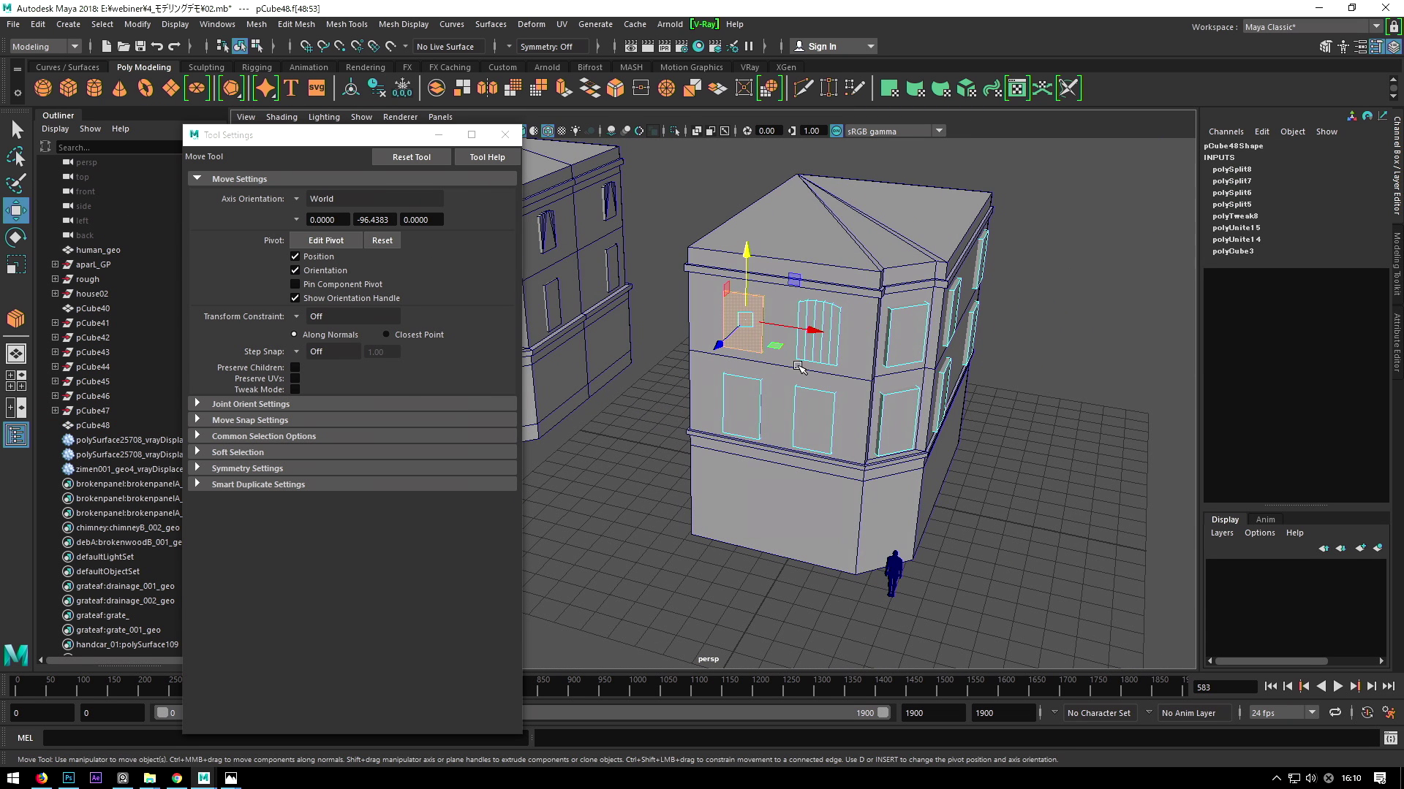
pyautogui.keyDown('alt'); pyautogui.moveTo(800, 368); pyautogui.dragTo(775, 433); pyautogui.keyUp('alt')
pyautogui.keyDown('shift'); pyautogui.click(740, 427); pyautogui.keyUp('shift')
pyautogui.moveTo(852, 399)
pyautogui.keyDown('alt'); pyautogui.mouseDown()
pyautogui.moveTo(759, 393)
pyautogui.moveTo(765, 454)
pyautogui.mouseUp(); pyautogui.keyUp('alt')
pyautogui.keyDown('shift'); pyautogui.click(759, 393); pyautogui.keyUp('shift')
pyautogui.keyDown('shift'); pyautogui.click(759, 466); pyautogui.keyUp('shift')
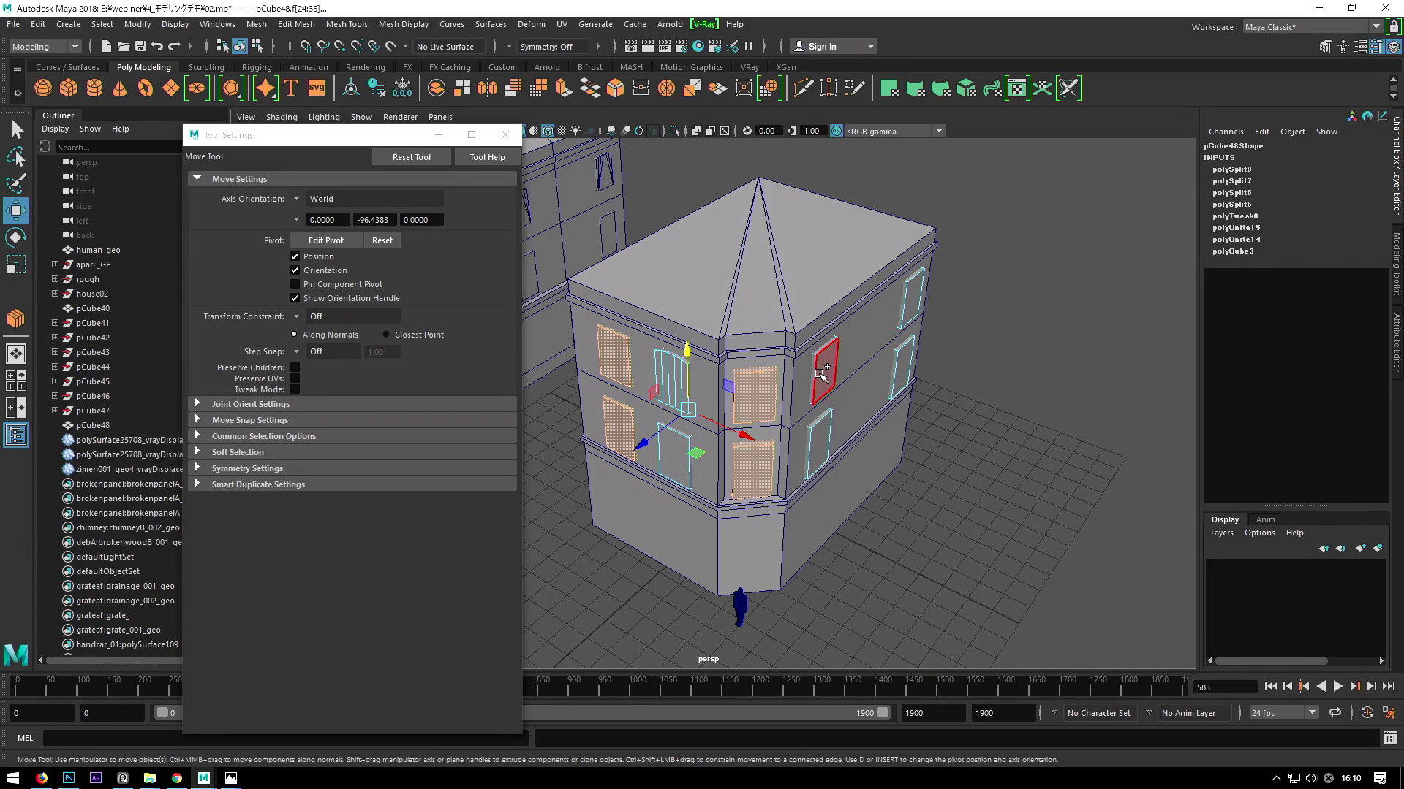
pyautogui.keyDown('shift'); pyautogui.click(824, 371); pyautogui.keyUp('shift')
pyautogui.keyDown('shift'); pyautogui.click(818, 444); pyautogui.keyUp('shift')
pyautogui.keyDown('shift'); pyautogui.click(898, 309); pyautogui.keyUp('shift')
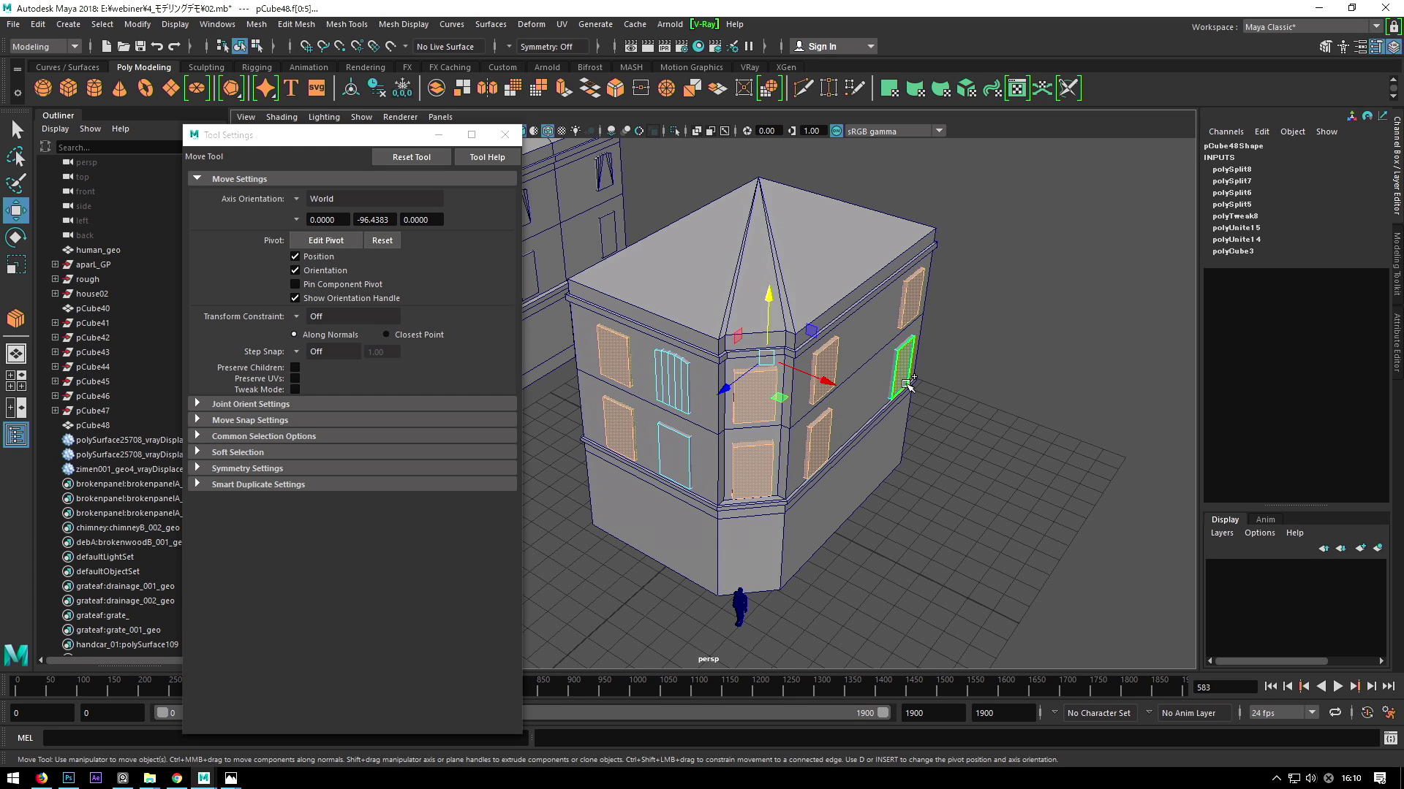
pyautogui.press('F8')
# Reselect the building and orbit to a level view of the remaining windows.
pyautogui.click(790, 286)
pyautogui.moveTo(790, 285)
pyautogui.keyDown('alt'); pyautogui.mouseDown()
pyautogui.moveTo(852, 322)
pyautogui.moveTo(875, 445)
pyautogui.moveTo(828, 406)
pyautogui.mouseUp(); pyautogui.keyUp('alt')
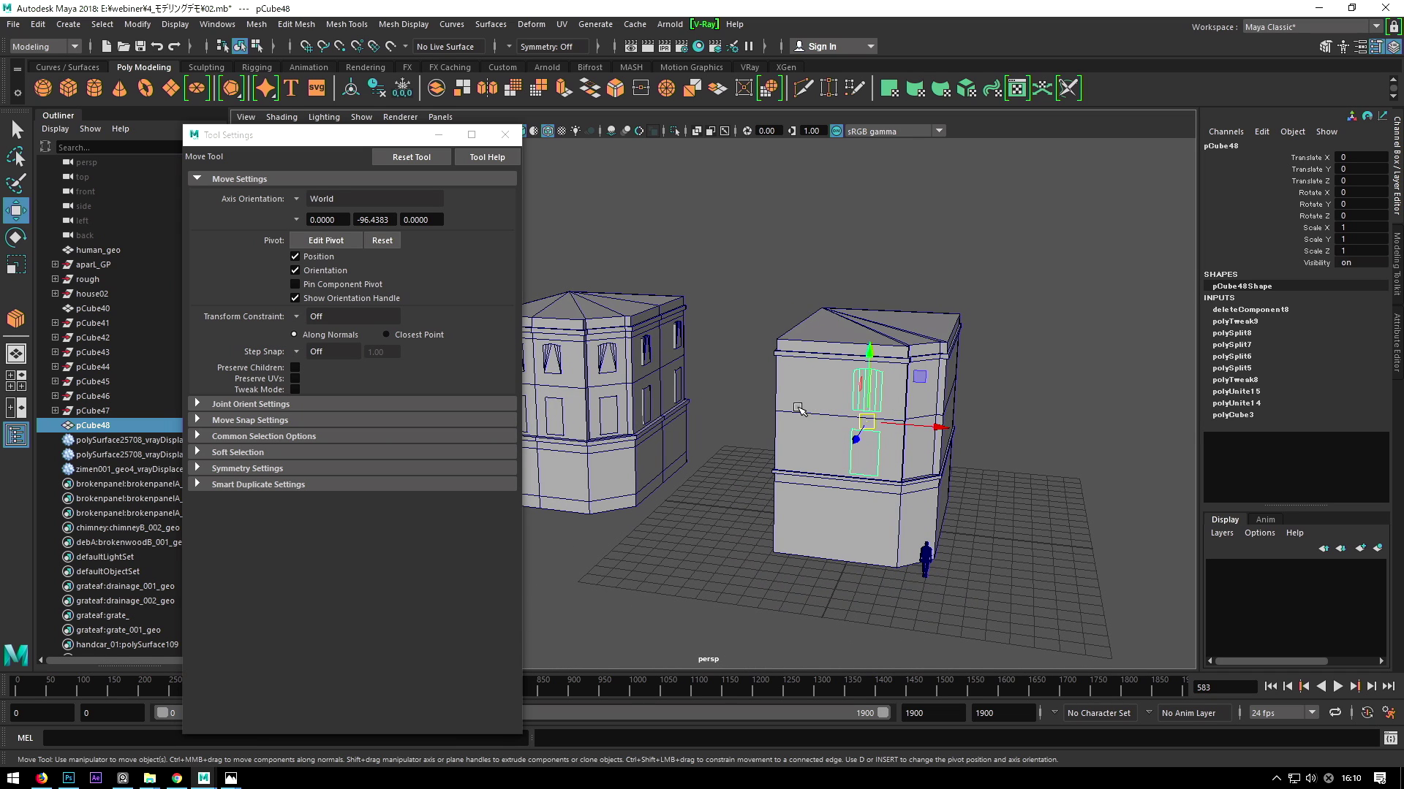
pyautogui.keyDown('alt'); pyautogui.moveTo(859, 428); pyautogui.dragTo(887, 466); pyautogui.keyUp('alt')
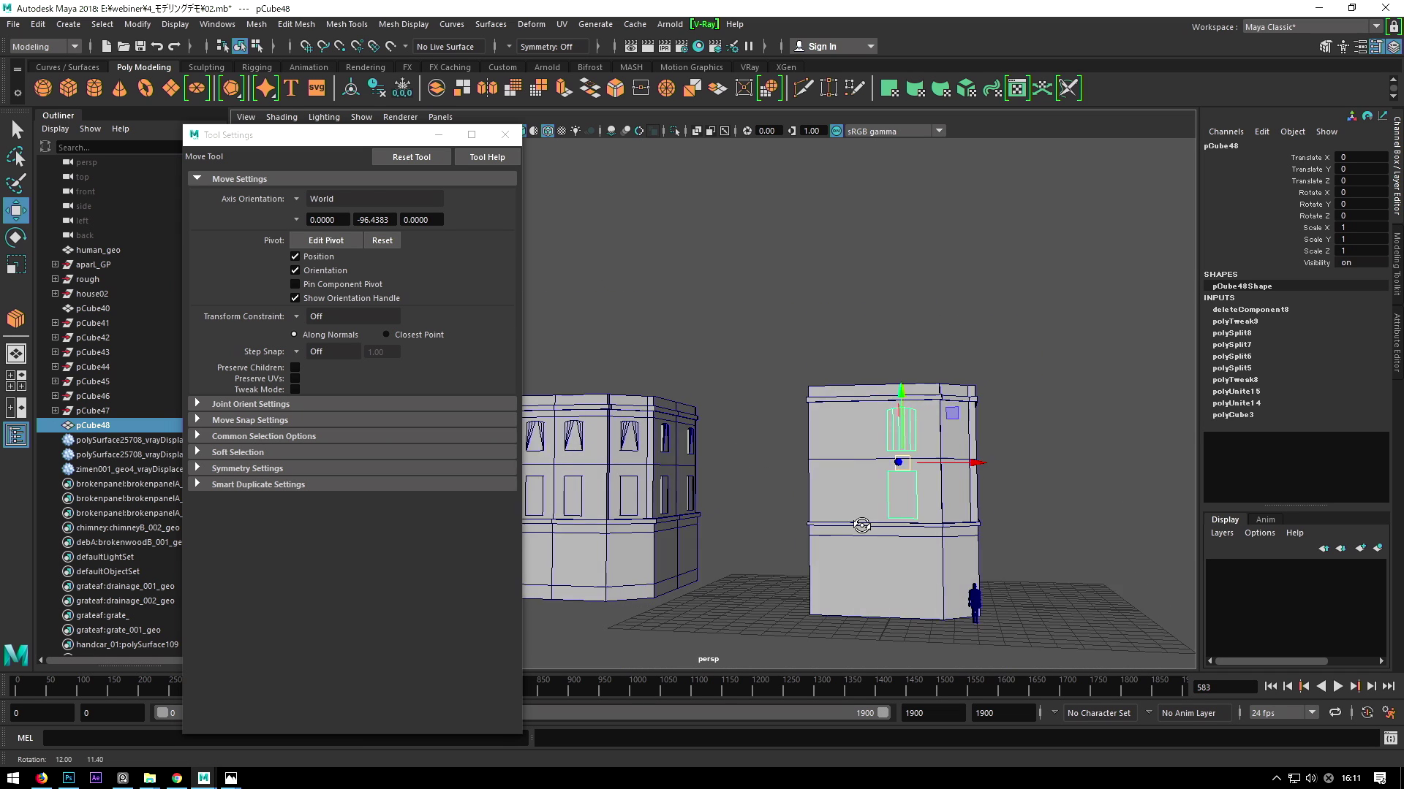
pyautogui.keyDown('alt'); pyautogui.moveTo(886, 467); pyautogui.dragTo(833, 505, button='right'); pyautogui.keyUp('alt')
pyautogui.keyDown('alt'); pyautogui.moveTo(833, 505); pyautogui.dragTo(886, 481); pyautogui.keyUp('alt')
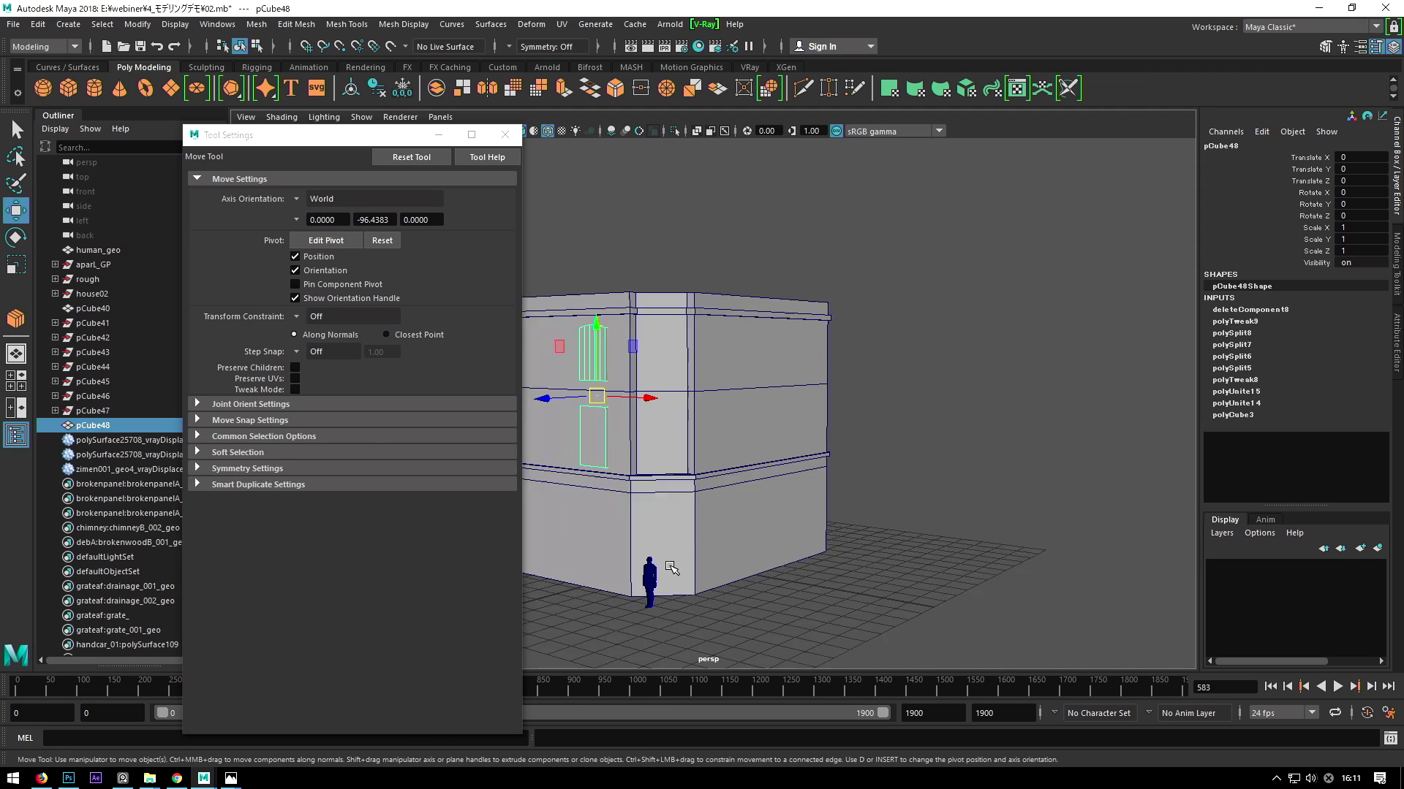
# Reopen reference photo 369.jpg and zoom in on the ground-floor street level.
pyautogui.scroll(5, 779, 486)
pyautogui.keyDown('alt'); pyautogui.moveTo(746, 468); pyautogui.dragTo(778, 486); pyautogui.keyUp('alt')
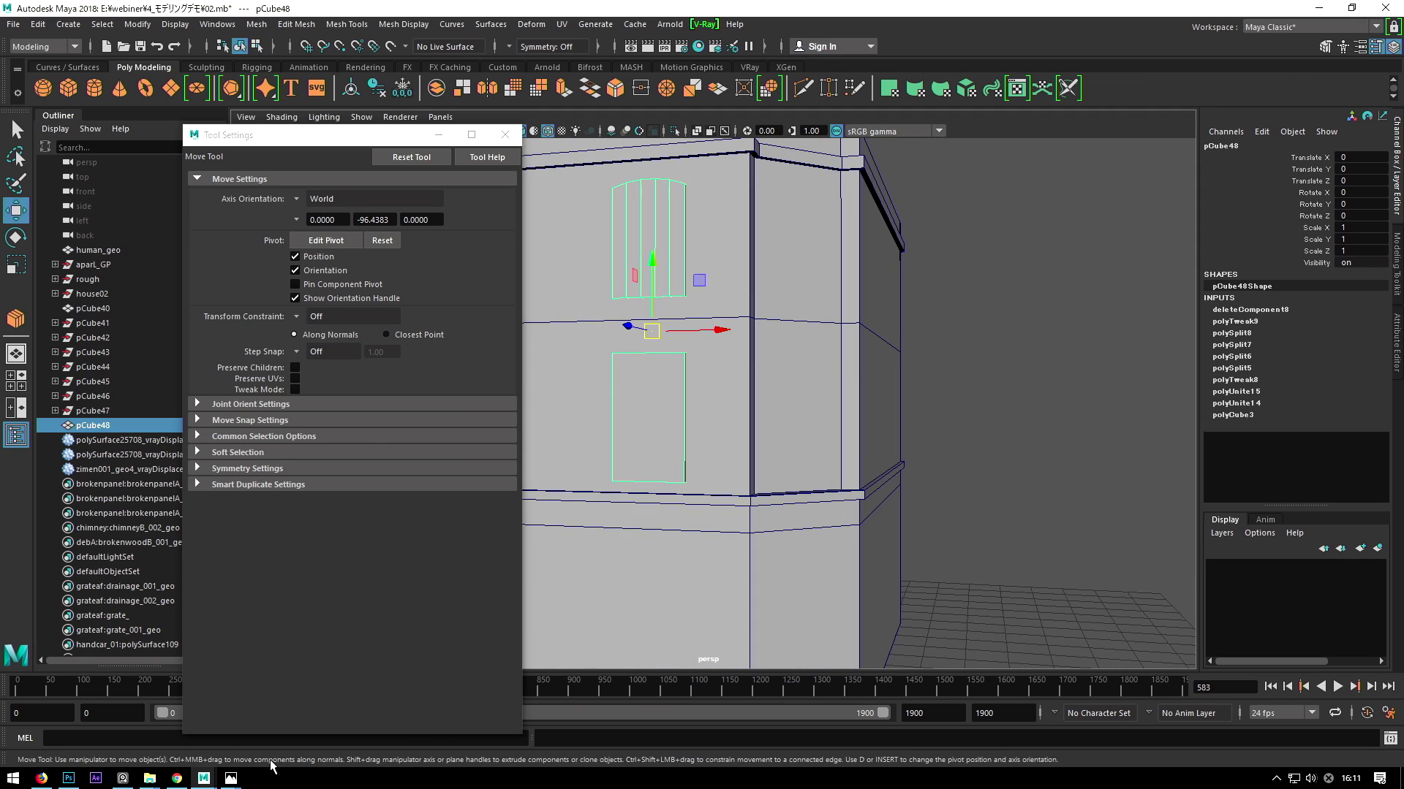
pyautogui.moveTo(230, 778)
pyautogui.click(277, 735)
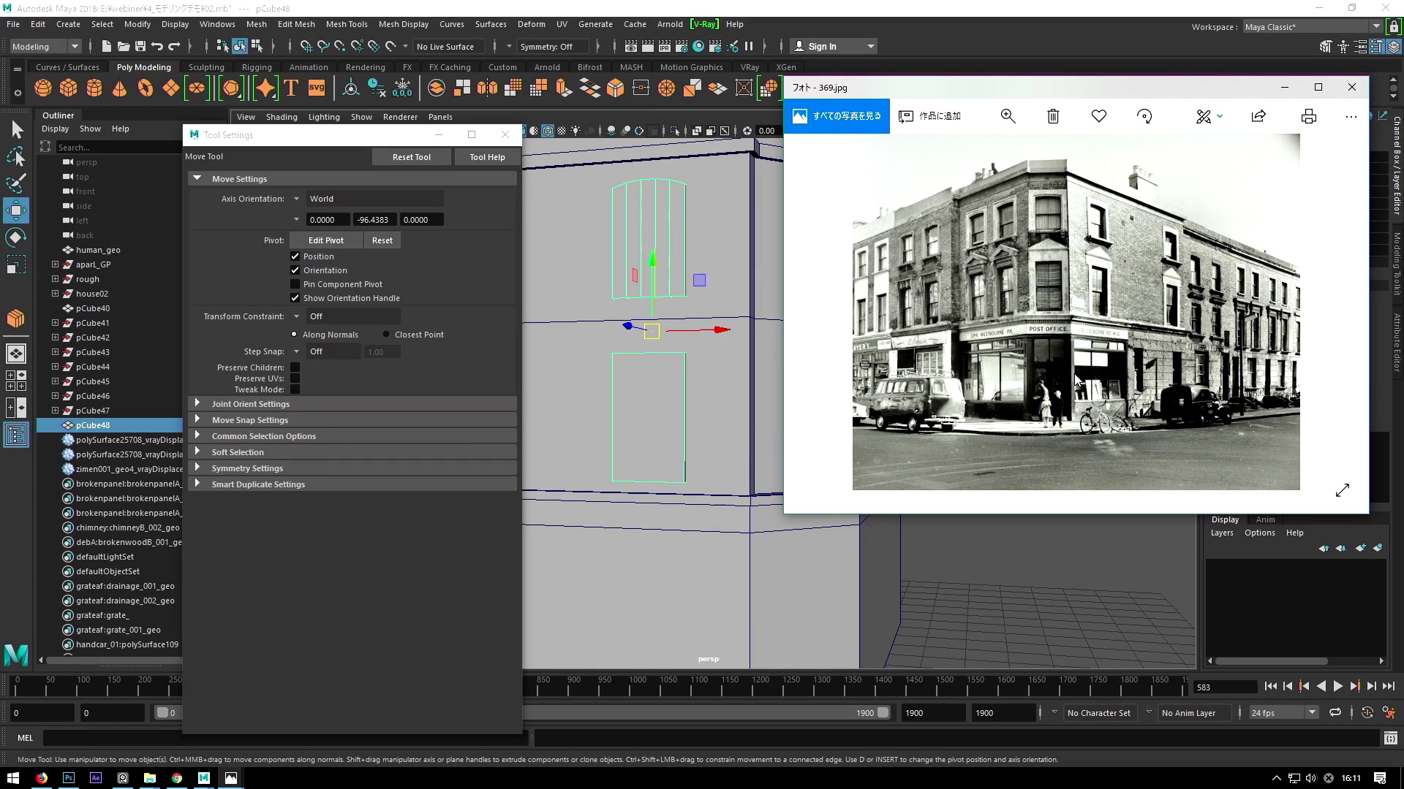
pyautogui.scroll(-1, 1073, 374)
pyautogui.scroll(1, 1073, 375)
pyautogui.keyDown('ctrl'); pyautogui.scroll(2, 1059, 375); pyautogui.keyUp('ctrl')
pyautogui.keyDown('ctrl'); pyautogui.scroll(1, 1076, 351); pyautogui.keyUp('ctrl')
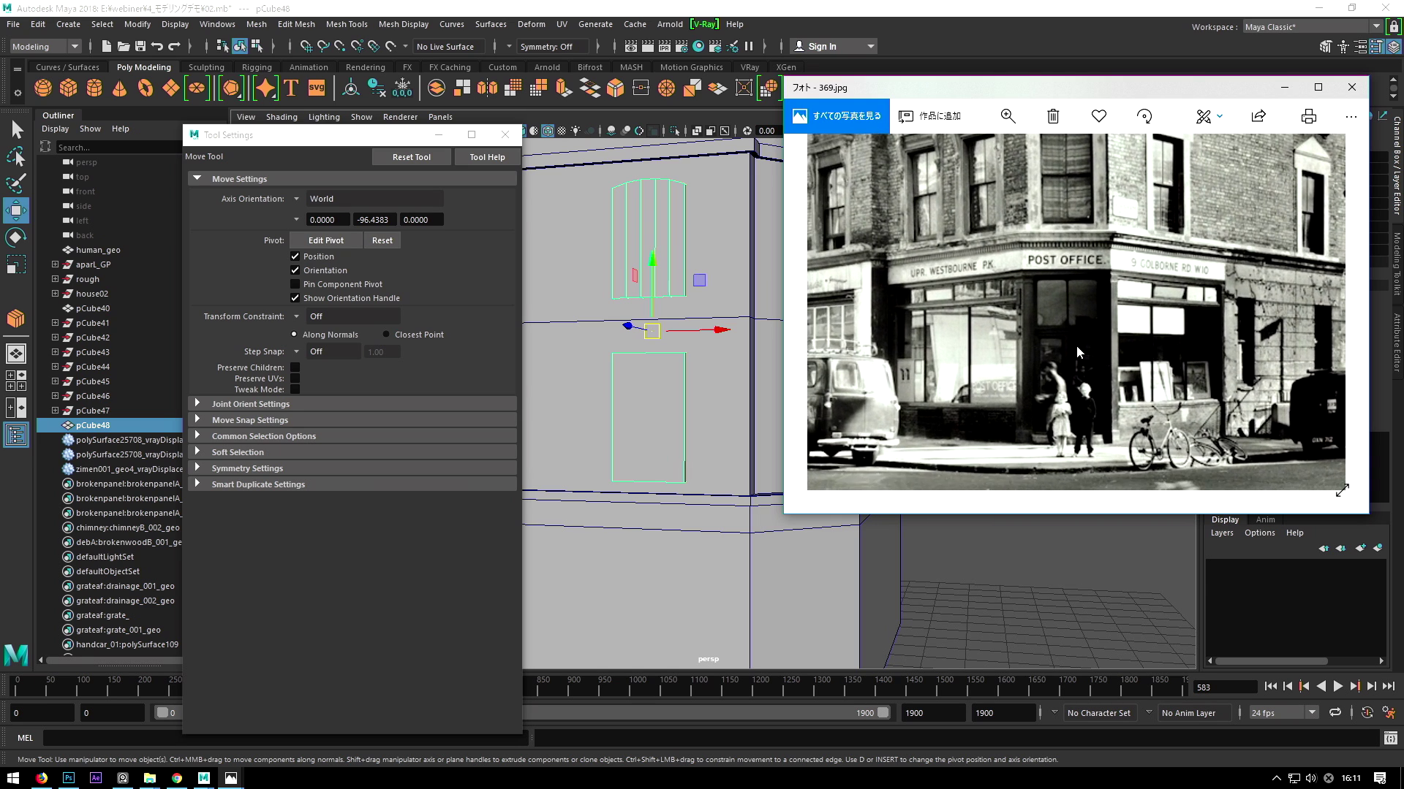
pyautogui.moveTo(1076, 353); pyautogui.dragTo(1077, 318)
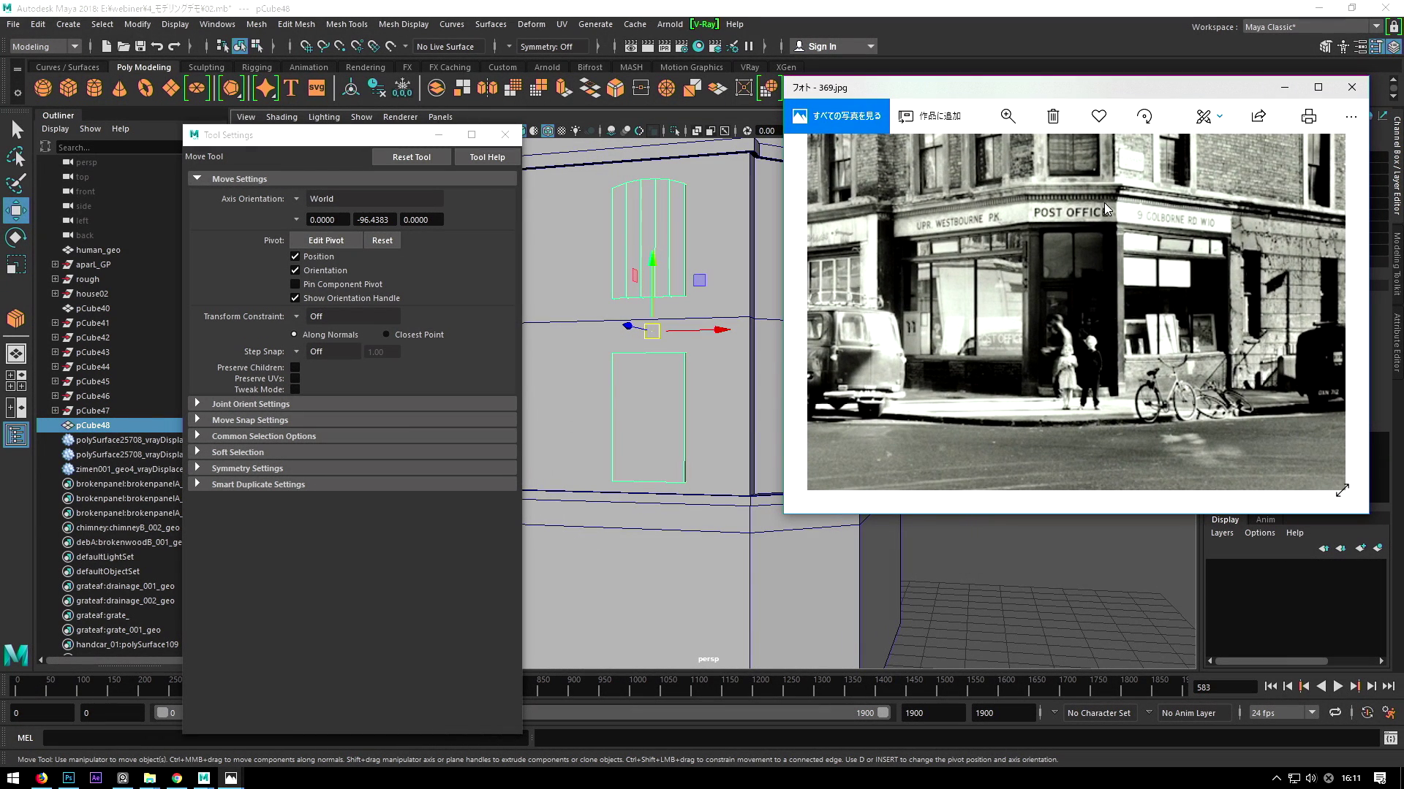
pyautogui.click(1288, 88)
# Select pCube40 and bring the photo back, panned onto the Post Office shopfront.
pyautogui.scroll(-3, 744, 322)
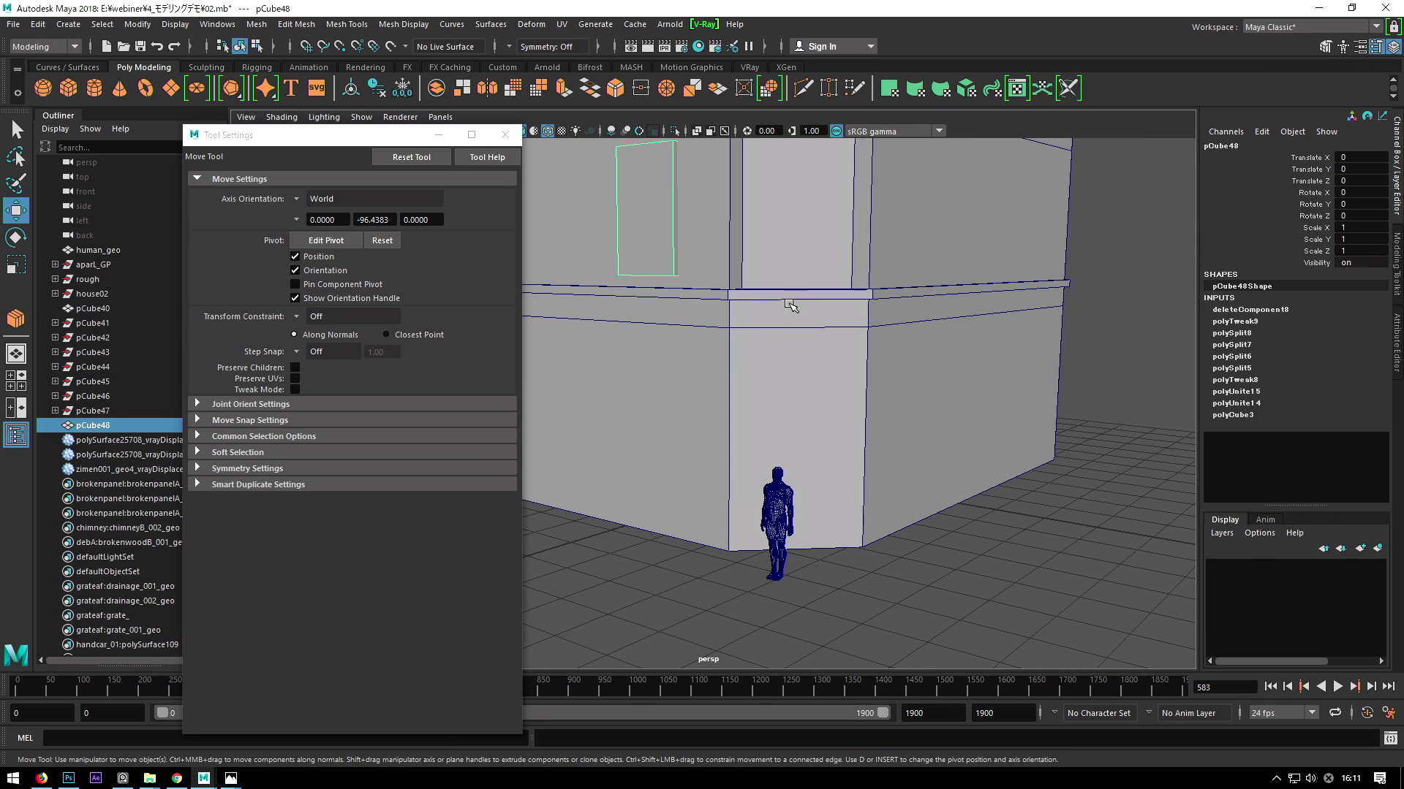
pyautogui.click(790, 306)
pyautogui.click(231, 777)
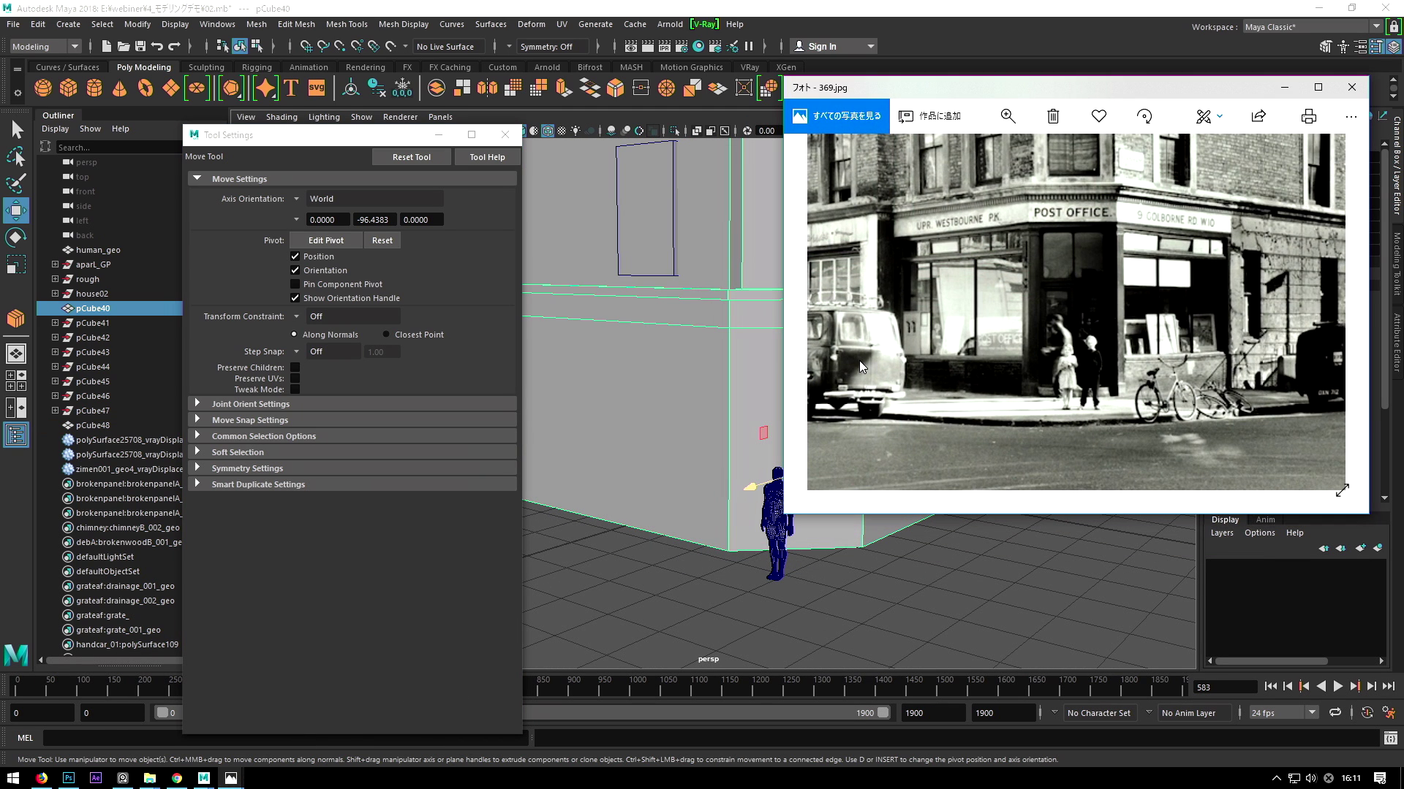
pyautogui.moveTo(1088, 297); pyautogui.dragTo(1090, 321)
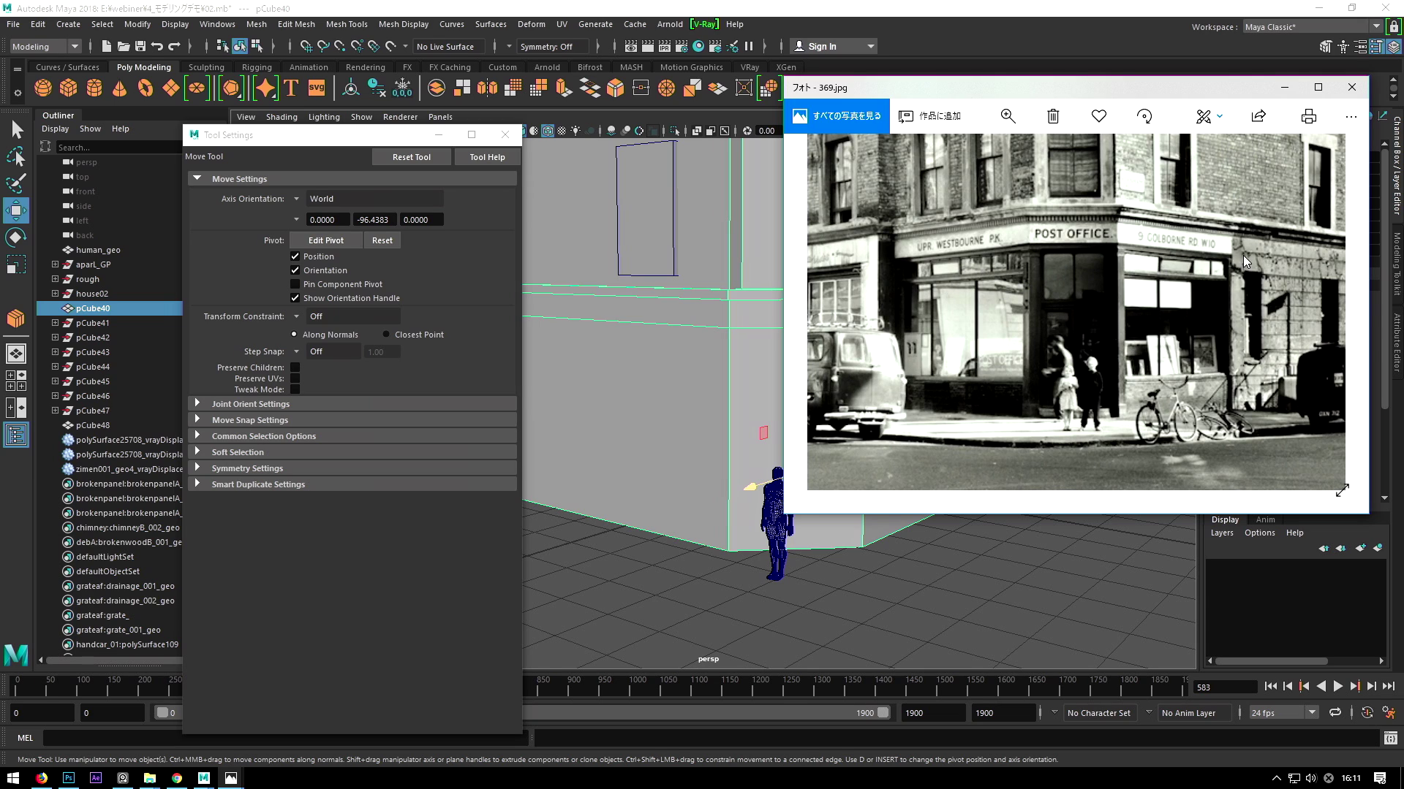
# Hide the reference photo and start Insert Edge Loop on the corner building.
pyautogui.click(1284, 92)
pyautogui.moveTo(761, 407)
pyautogui.keyDown('alt'); pyautogui.mouseDown()
pyautogui.moveTo(741, 345)
pyautogui.moveTo(804, 343)
pyautogui.mouseUp(); pyautogui.keyUp('alt')
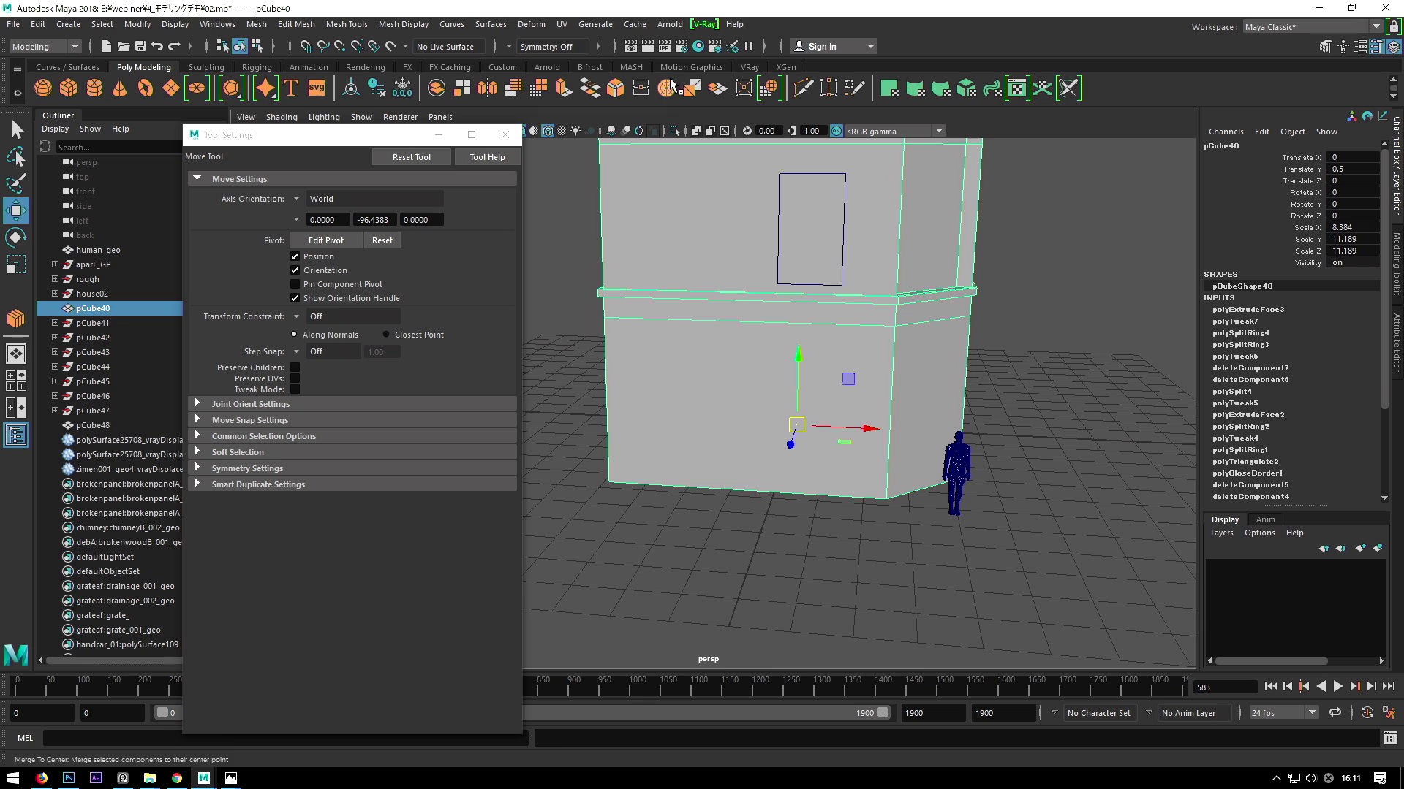
pyautogui.click(485, 66)
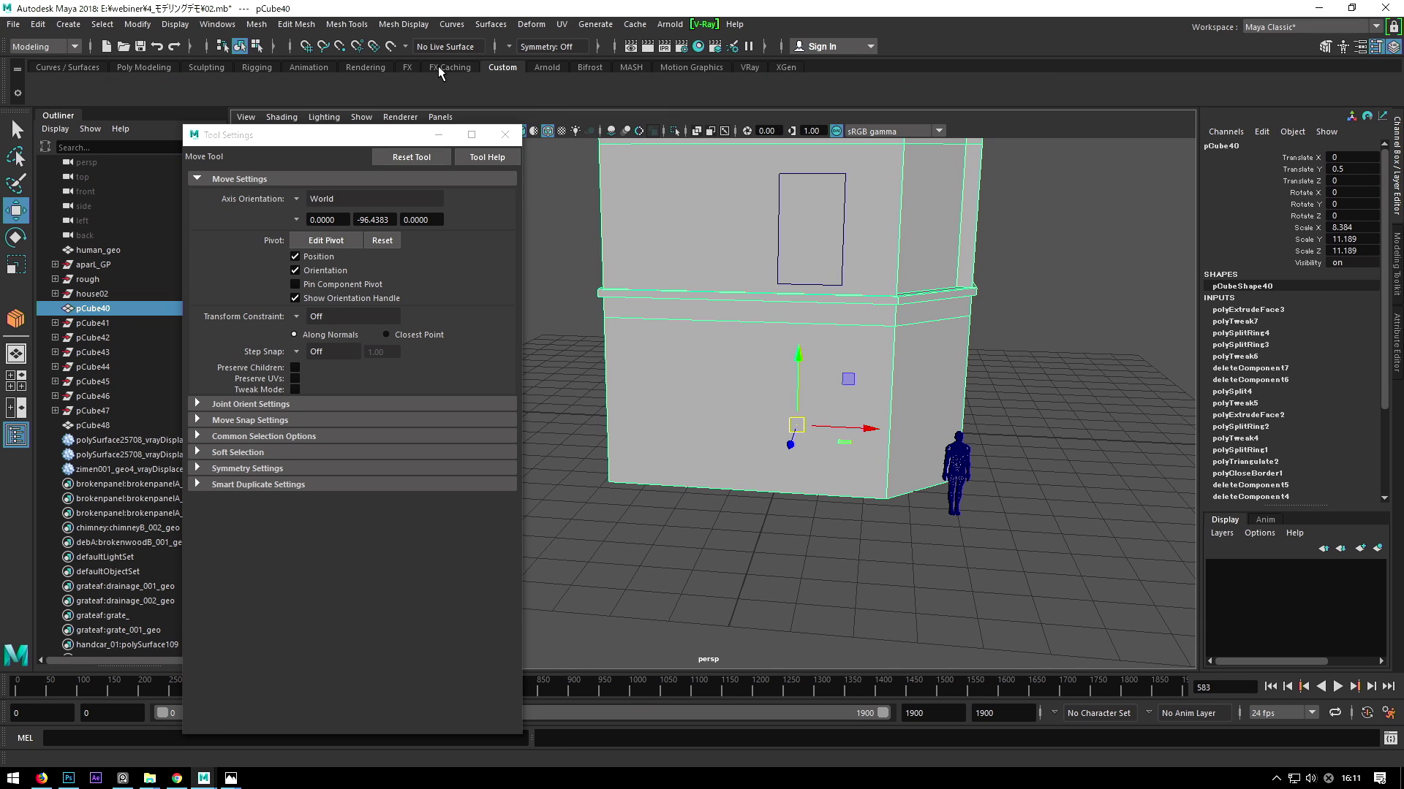
pyautogui.click(347, 24)
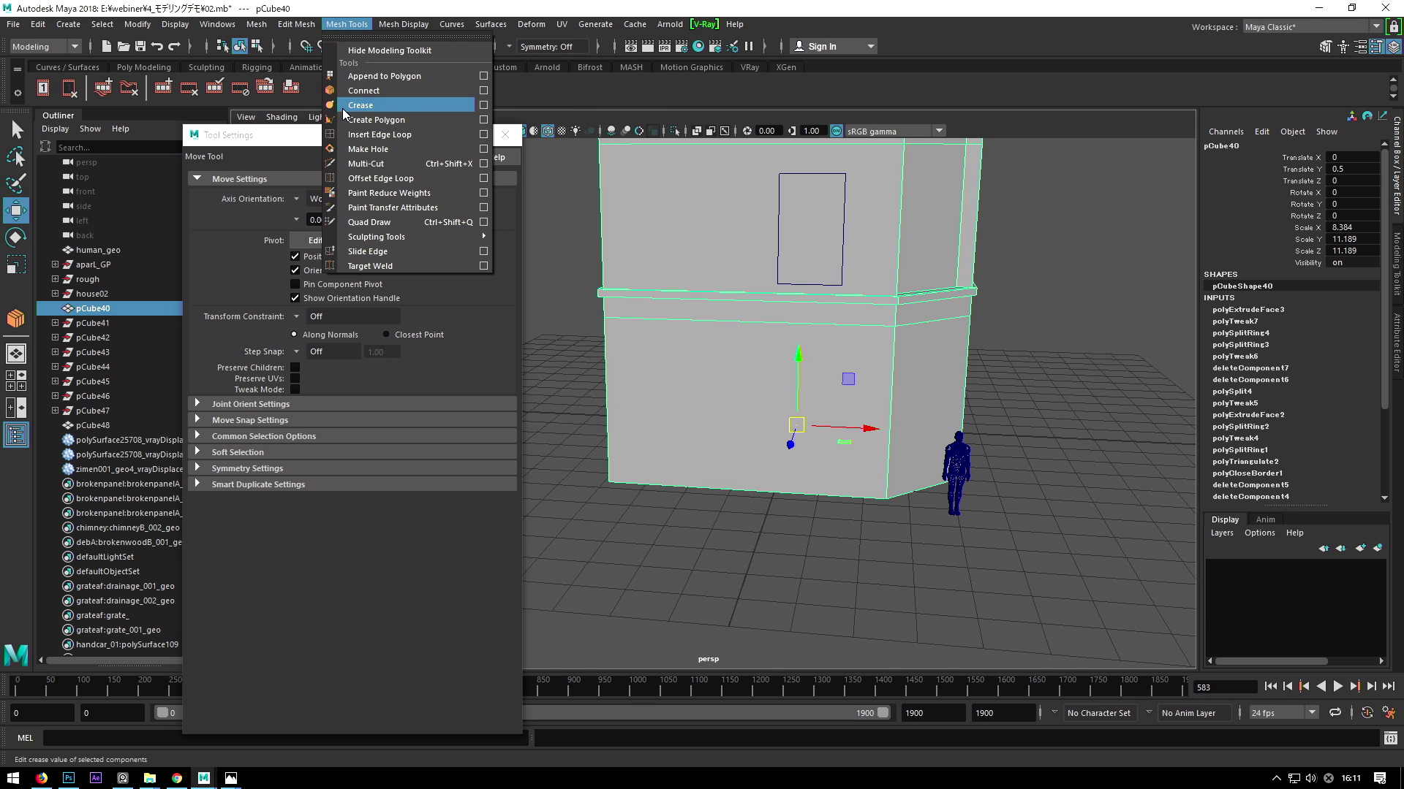
pyautogui.click(361, 134)
# Select the vertical corner edge, then marquee-select the middle and lower floor faces.
pyautogui.moveTo(818, 379)
pyautogui.keyDown('alt'); pyautogui.mouseDown()
pyautogui.moveTo(874, 364)
pyautogui.moveTo(849, 380)
pyautogui.mouseUp(); pyautogui.keyUp('alt')
pyautogui.press('w')
pyautogui.click(840, 277)
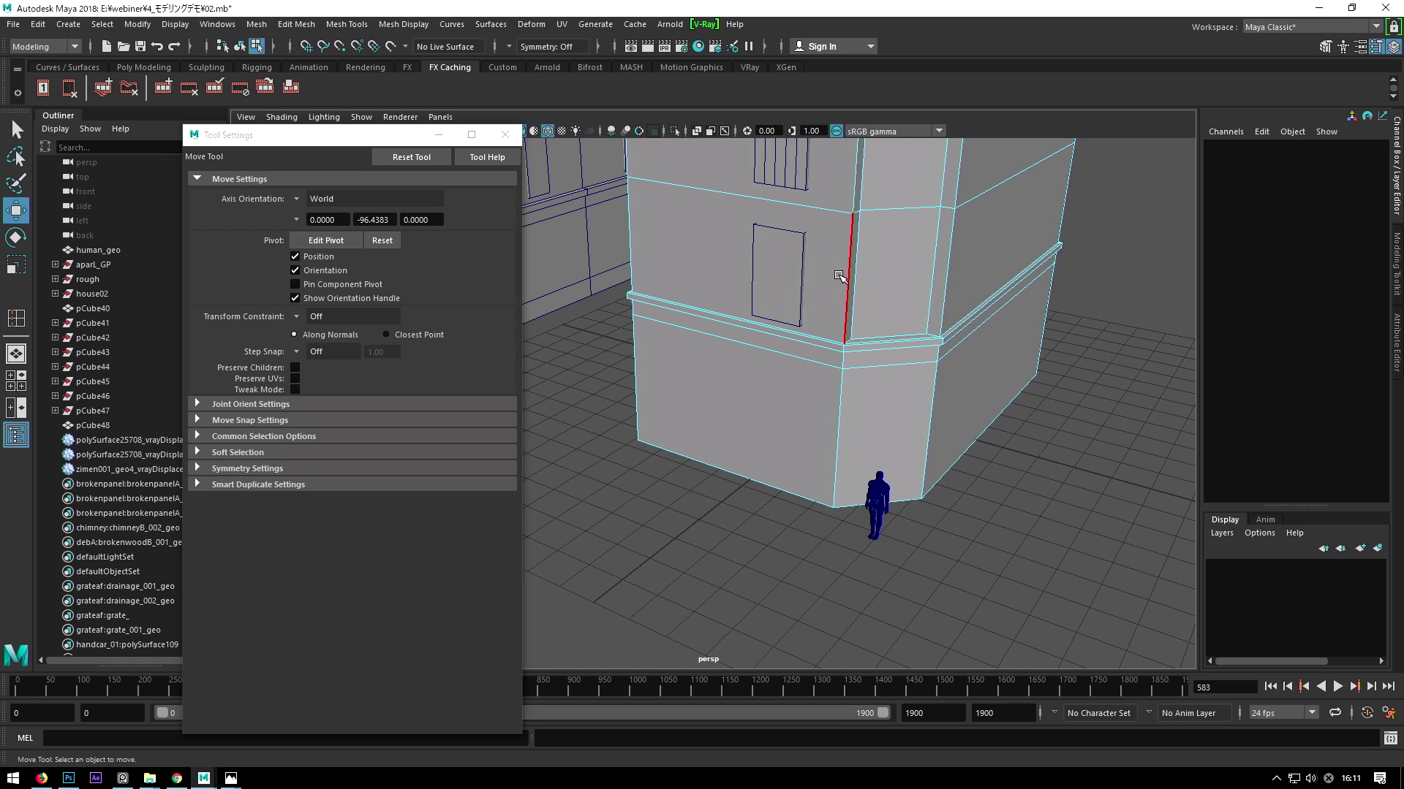
pyautogui.keyDown('alt'); pyautogui.moveTo(927, 454); pyautogui.dragTo(969, 434); pyautogui.keyUp('alt')
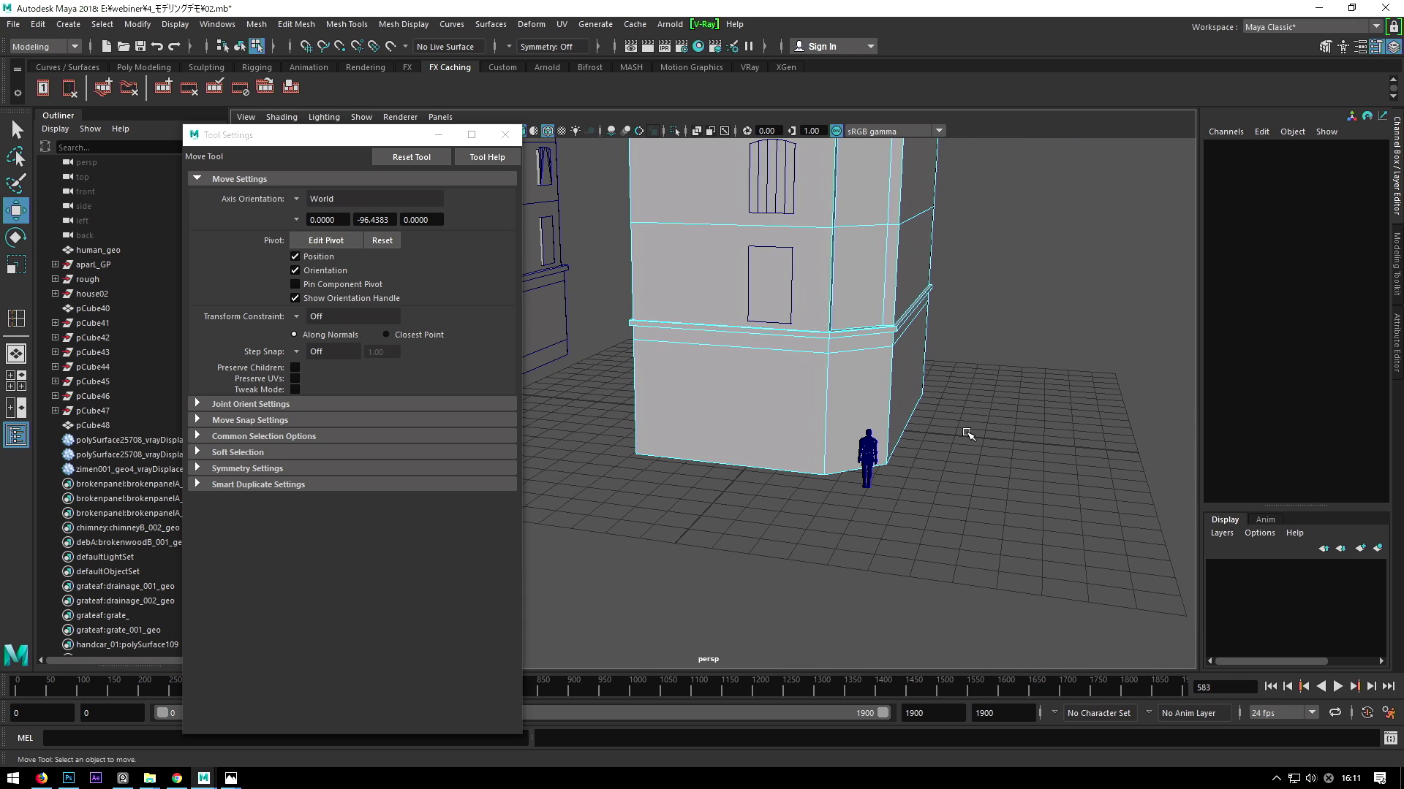
pyautogui.moveTo(898, 327)
pyautogui.keyDown('alt'); pyautogui.mouseDown()
pyautogui.moveTo(996, 492)
pyautogui.moveTo(564, 323)
pyautogui.moveTo(991, 306)
pyautogui.mouseUp(); pyautogui.keyUp('alt')
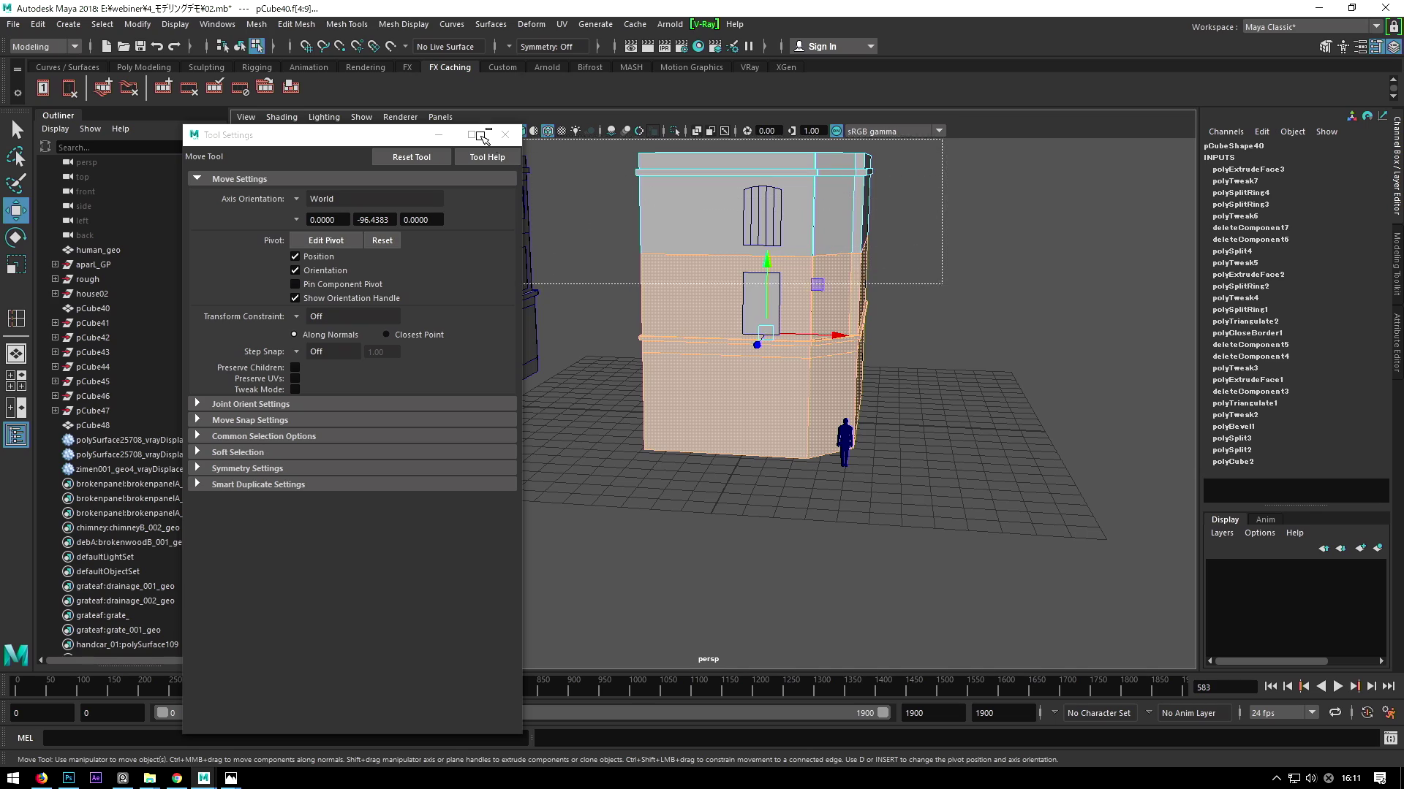
# Extract the selected ground-floor faces of pCube40 into the separate mesh polySurface25876.
pyautogui.keyDown('alt'); pyautogui.moveTo(990, 305); pyautogui.dragTo(874, 294, button='right'); pyautogui.keyUp('alt')
pyautogui.keyDown('alt'); pyautogui.moveTo(723, 304); pyautogui.dragTo(797, 330); pyautogui.keyUp('alt')
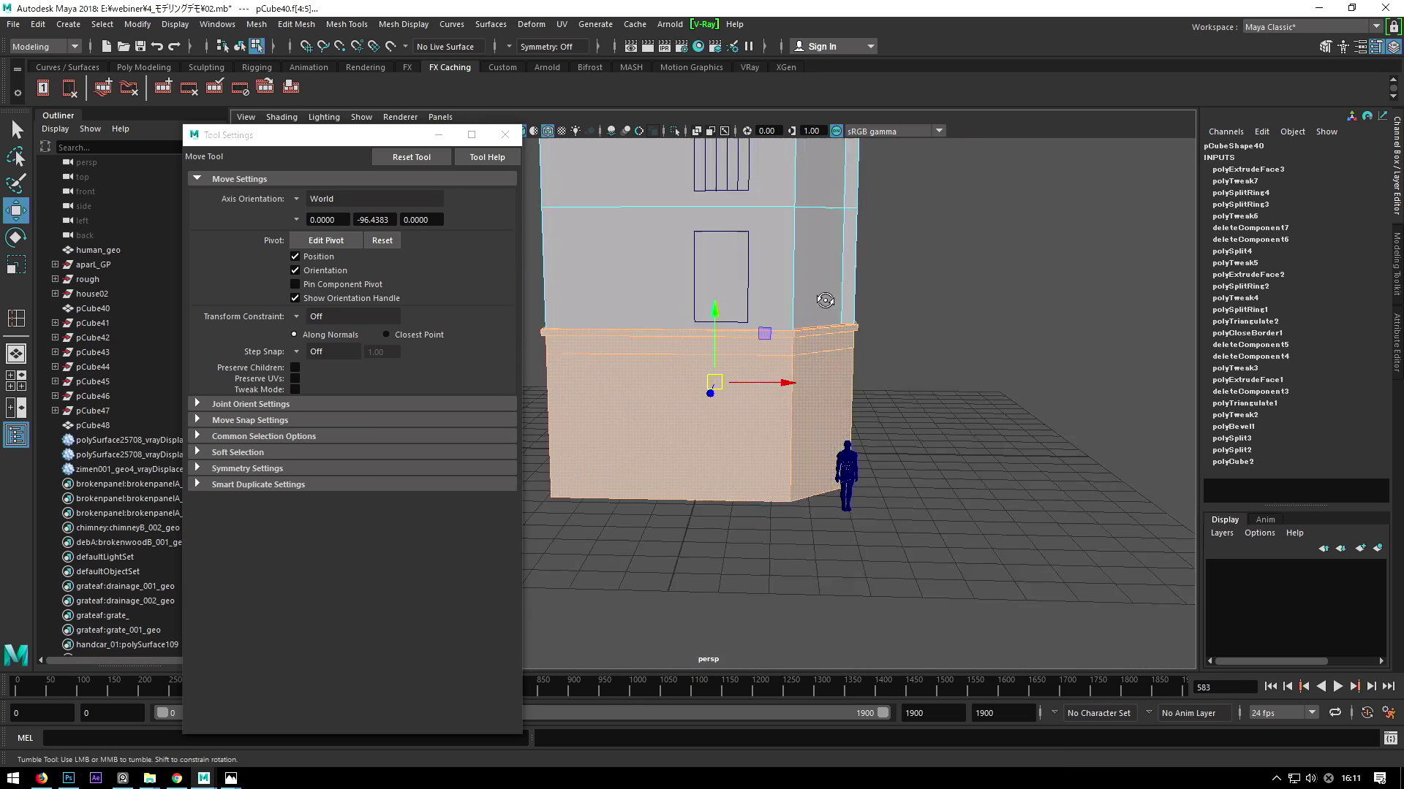
pyautogui.keyDown('alt'); pyautogui.moveTo(797, 331); pyautogui.dragTo(798, 371, button='right'); pyautogui.keyUp('alt')
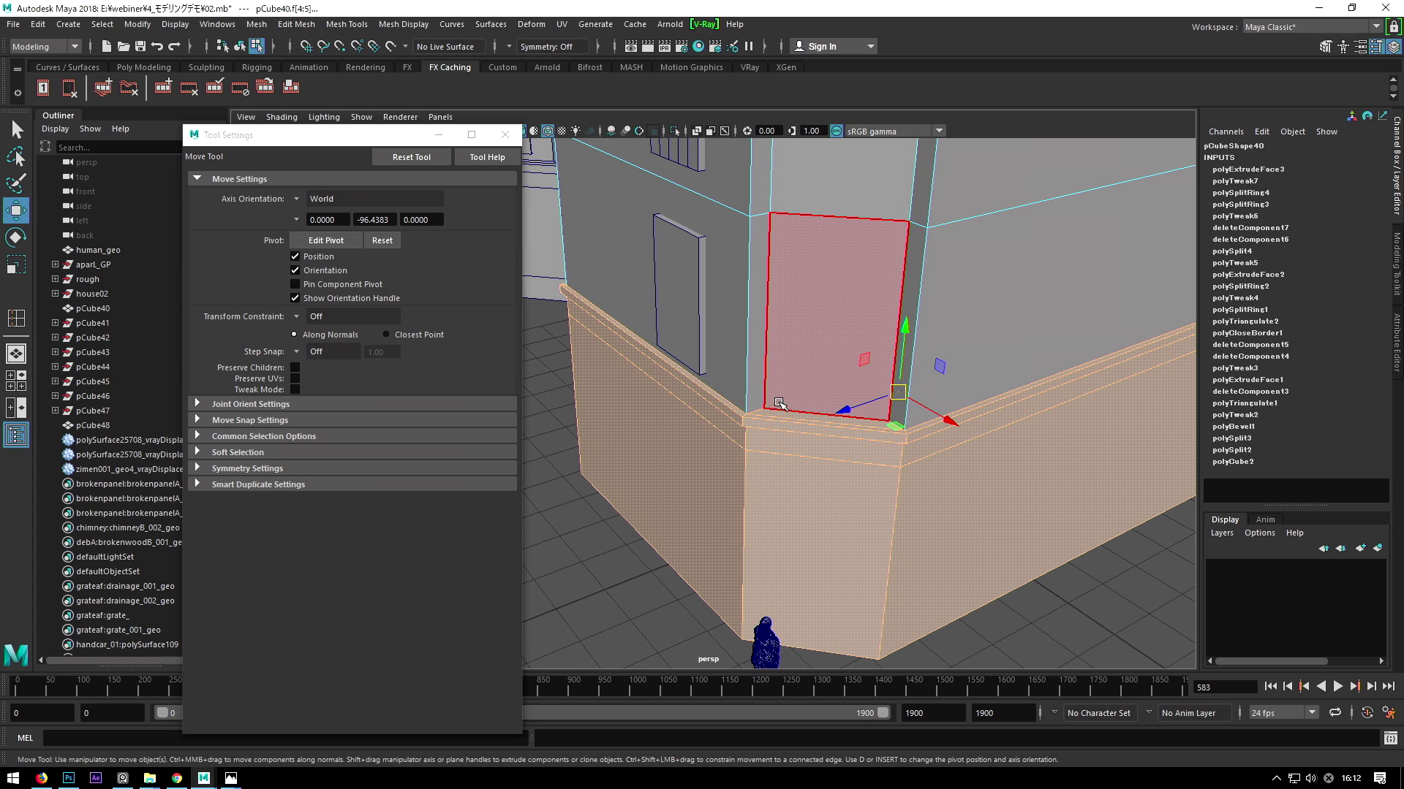
pyautogui.keyDown('alt'); pyautogui.moveTo(783, 414); pyautogui.dragTo(815, 350, button='right'); pyautogui.keyUp('alt')
pyautogui.moveTo(815, 351)
pyautogui.keyDown('alt'); pyautogui.mouseDown()
pyautogui.moveTo(841, 341)
pyautogui.moveTo(861, 356)
pyautogui.mouseUp(); pyautogui.keyUp('alt')
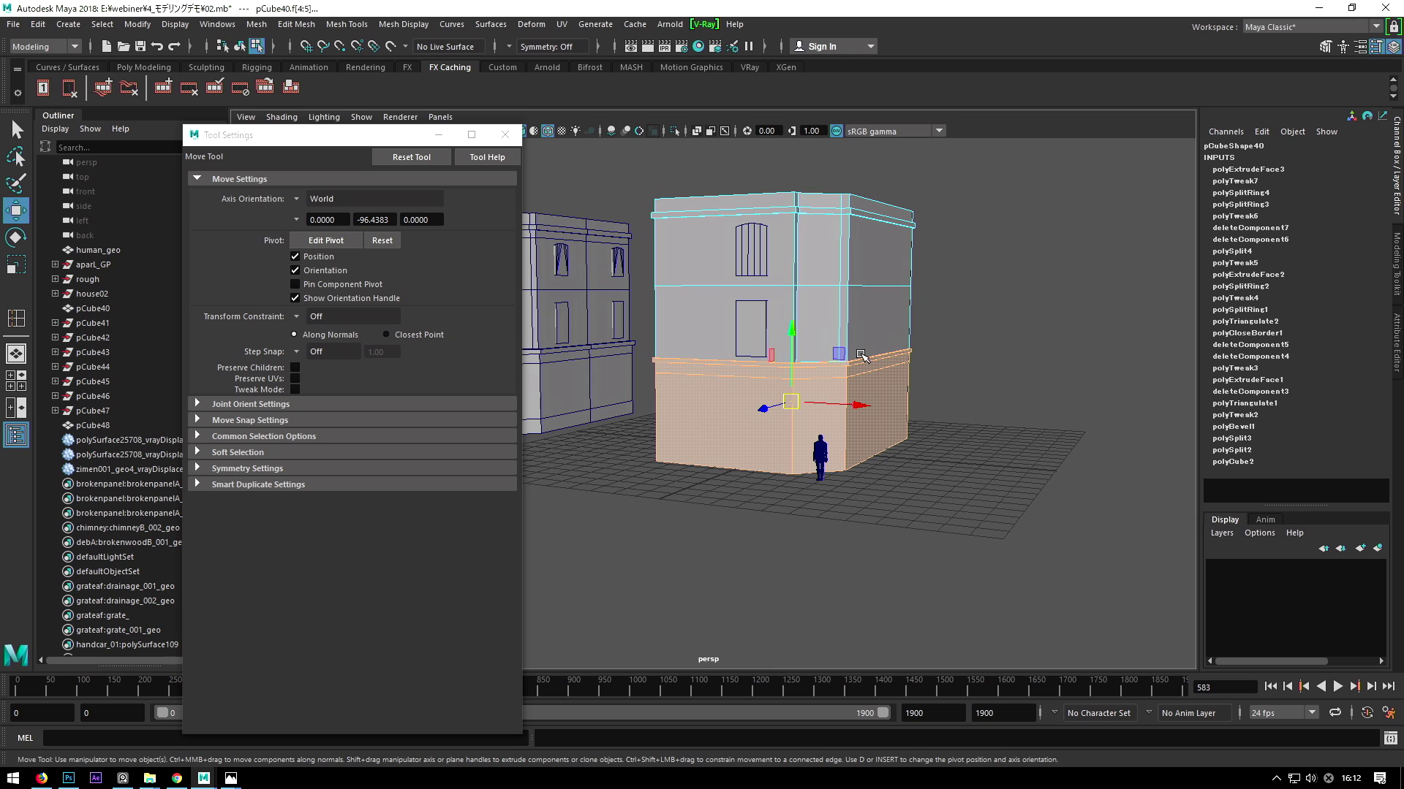
pyautogui.keyDown('alt'); pyautogui.moveTo(727, 313); pyautogui.dragTo(753, 328); pyautogui.keyUp('alt')
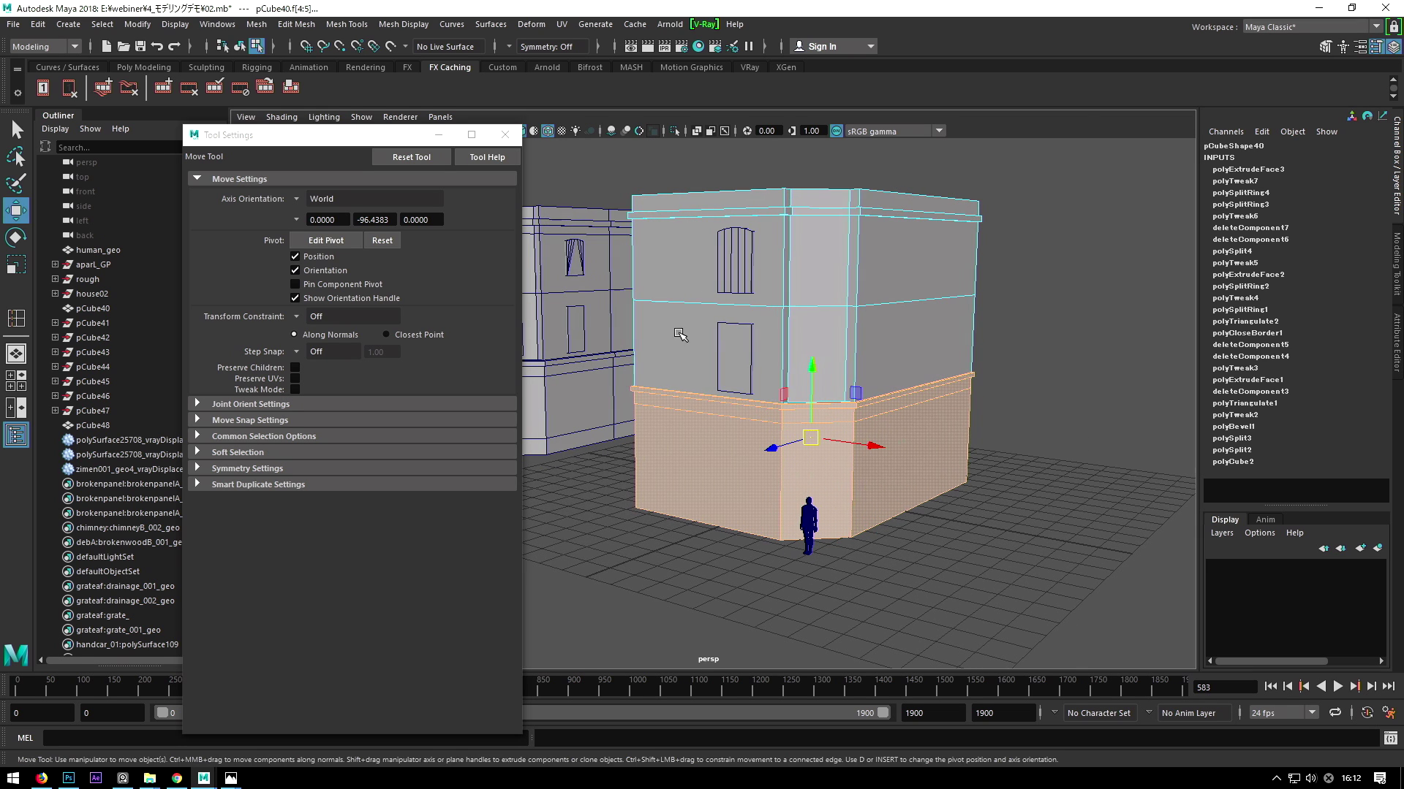
pyautogui.click(174, 67)
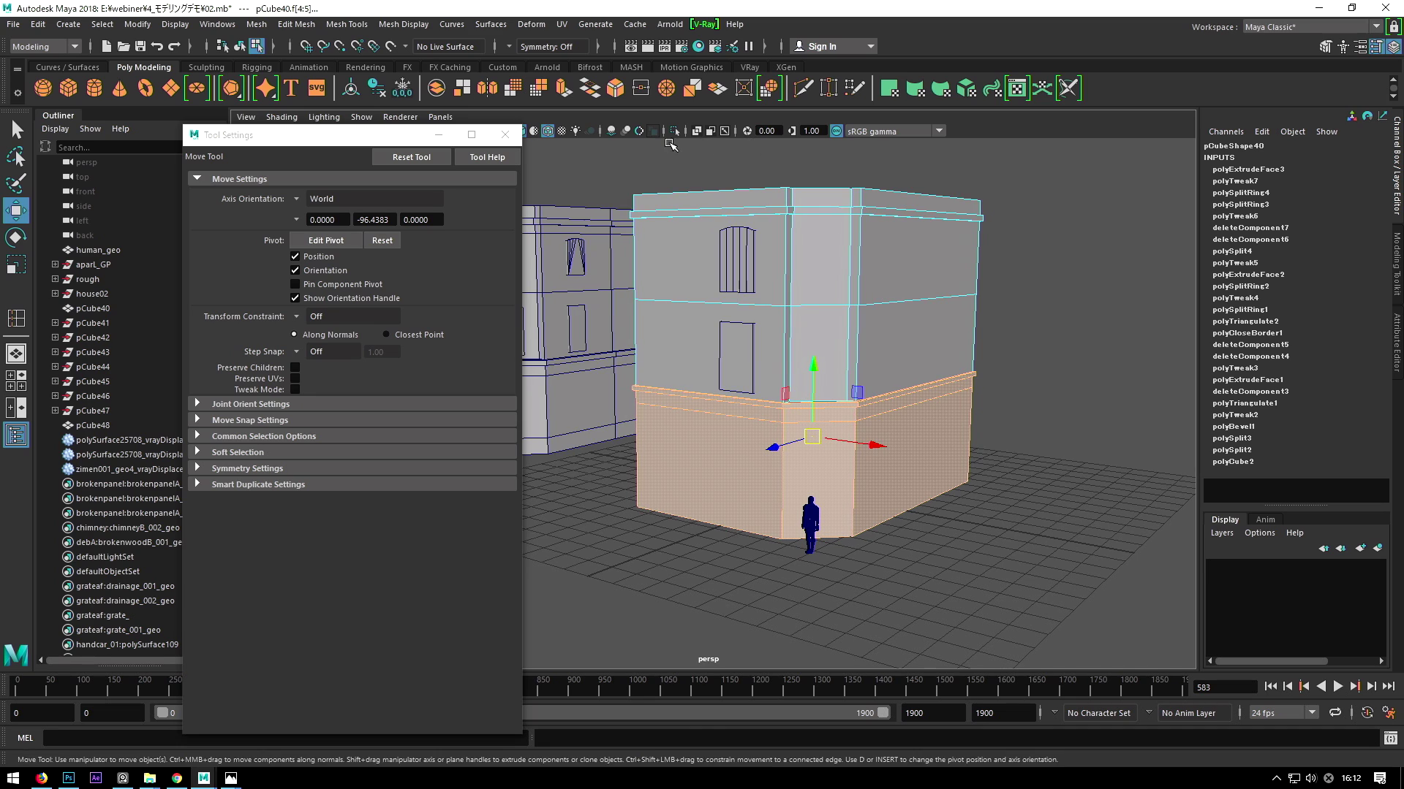
pyautogui.press('space')
pyautogui.click(478, 226)
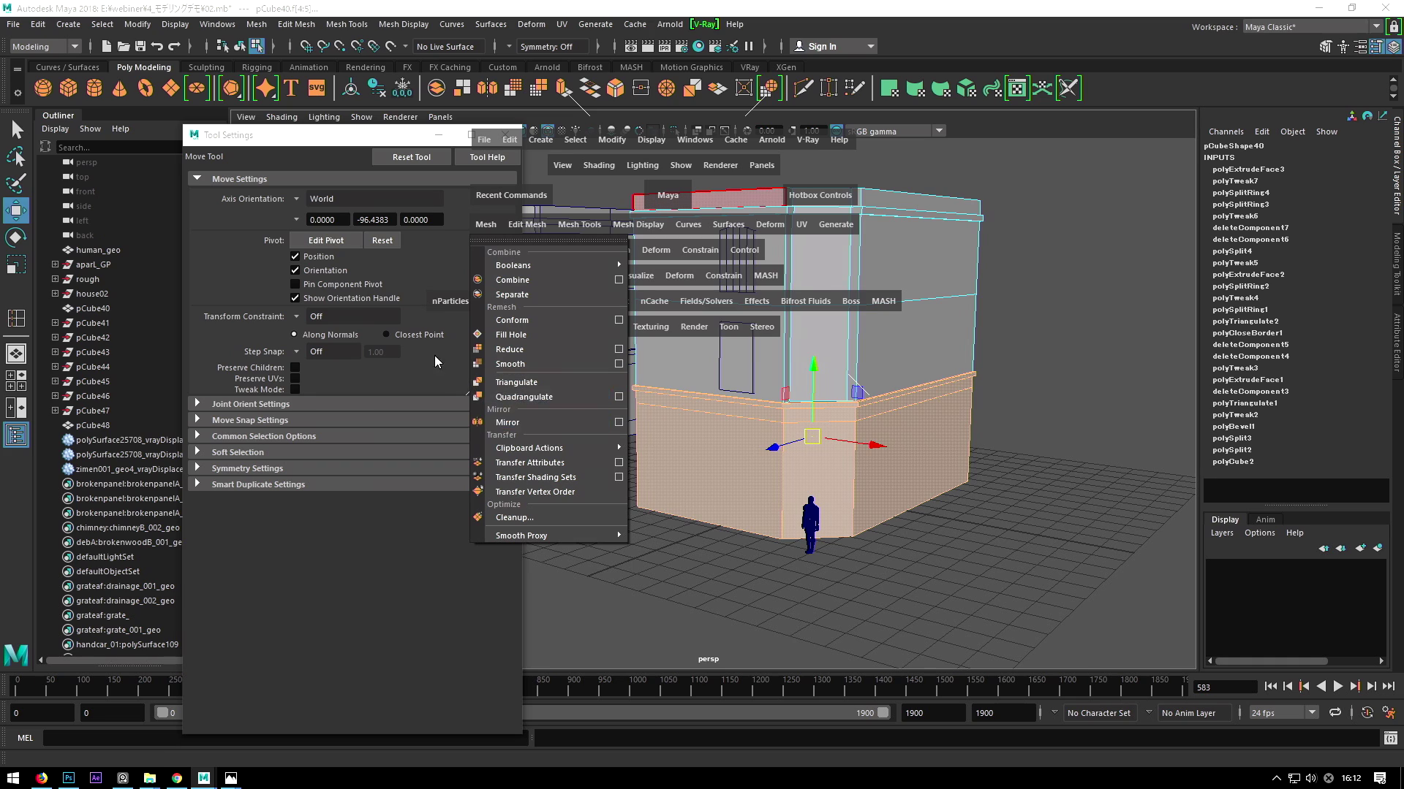
pyautogui.click(532, 226)
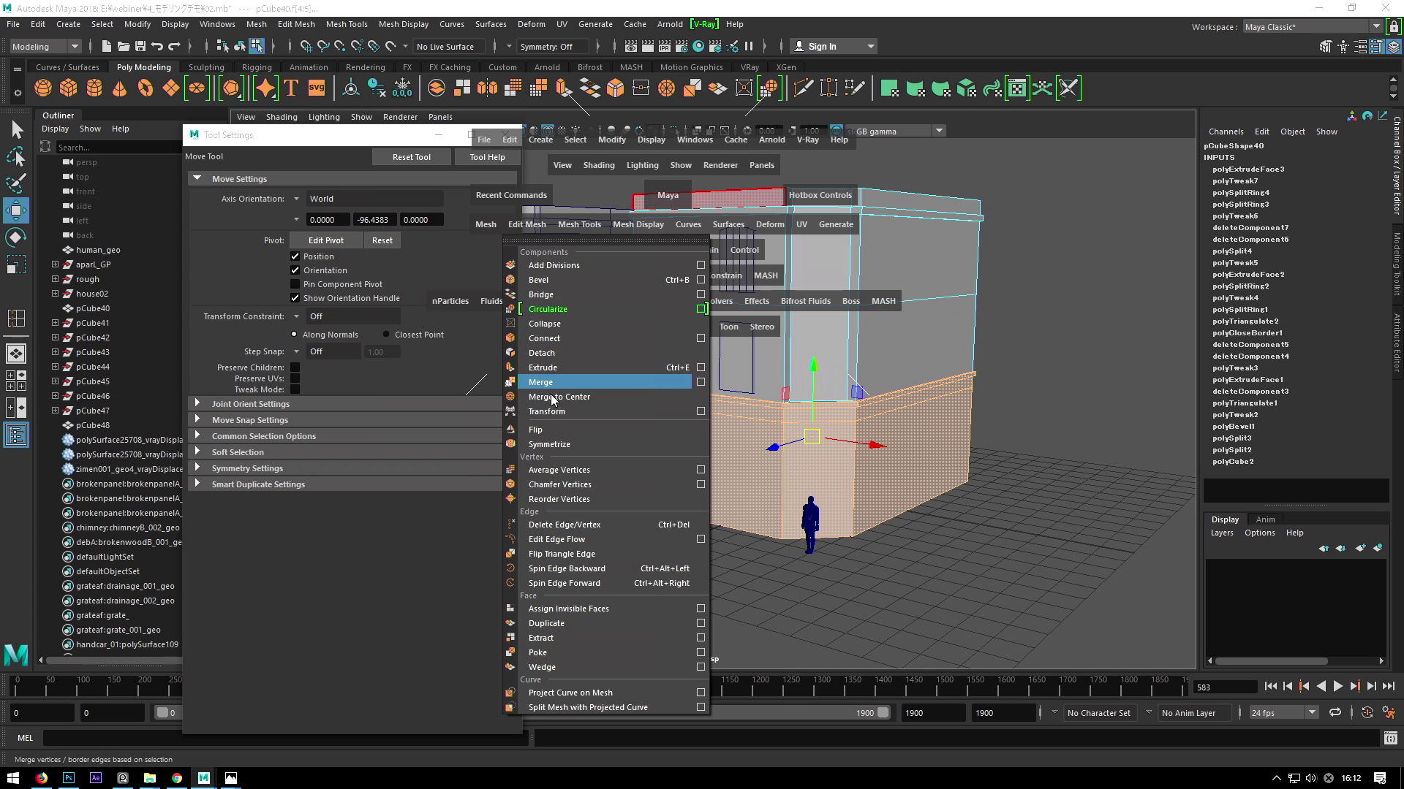
pyautogui.click(544, 625)
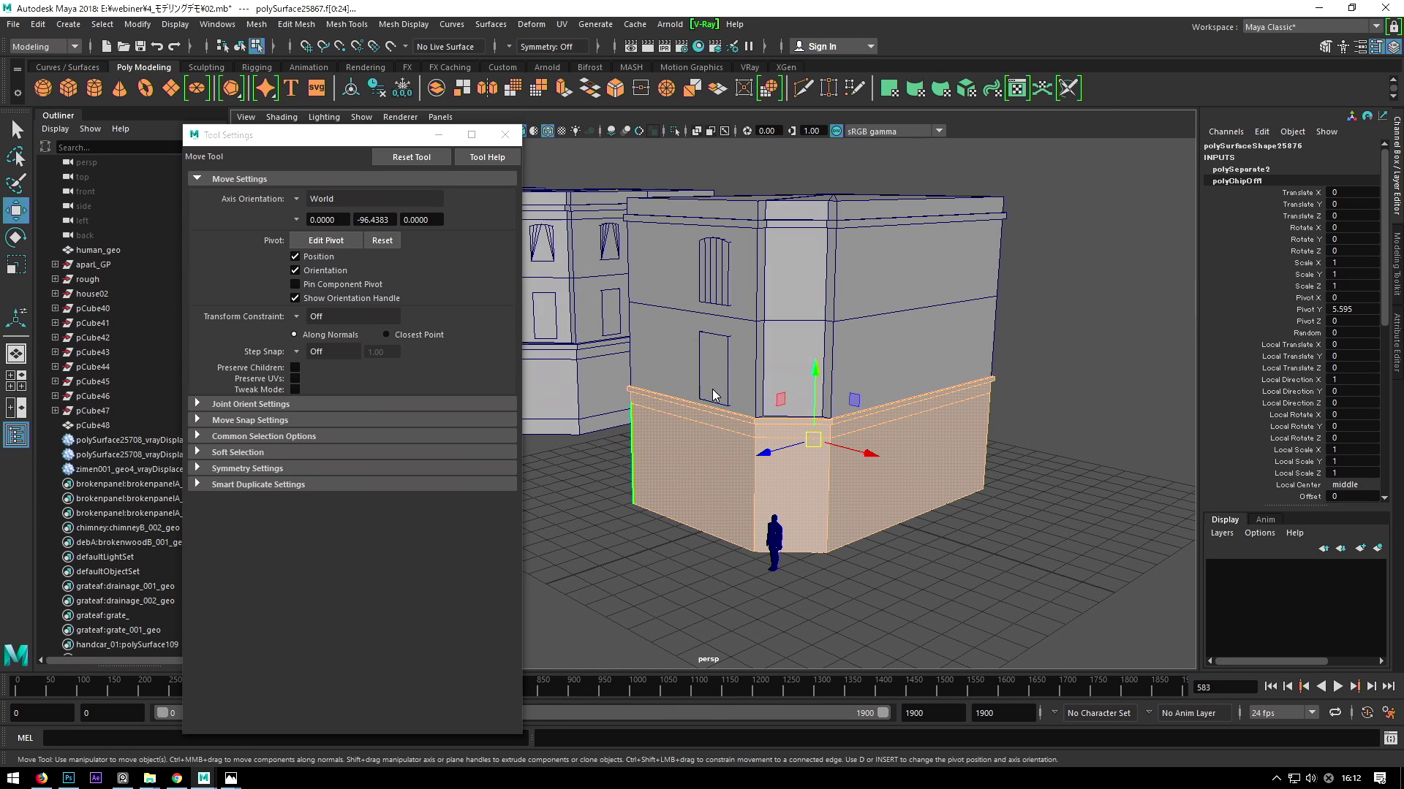
pyautogui.press('F8')
# Study the reference photo 369.jpg of the shopfront, then hide it.
pyautogui.moveTo(712, 396)
pyautogui.keyDown('alt'); pyautogui.mouseDown()
pyautogui.moveTo(884, 425)
pyautogui.moveTo(843, 425)
pyautogui.mouseUp(); pyautogui.keyUp('alt')
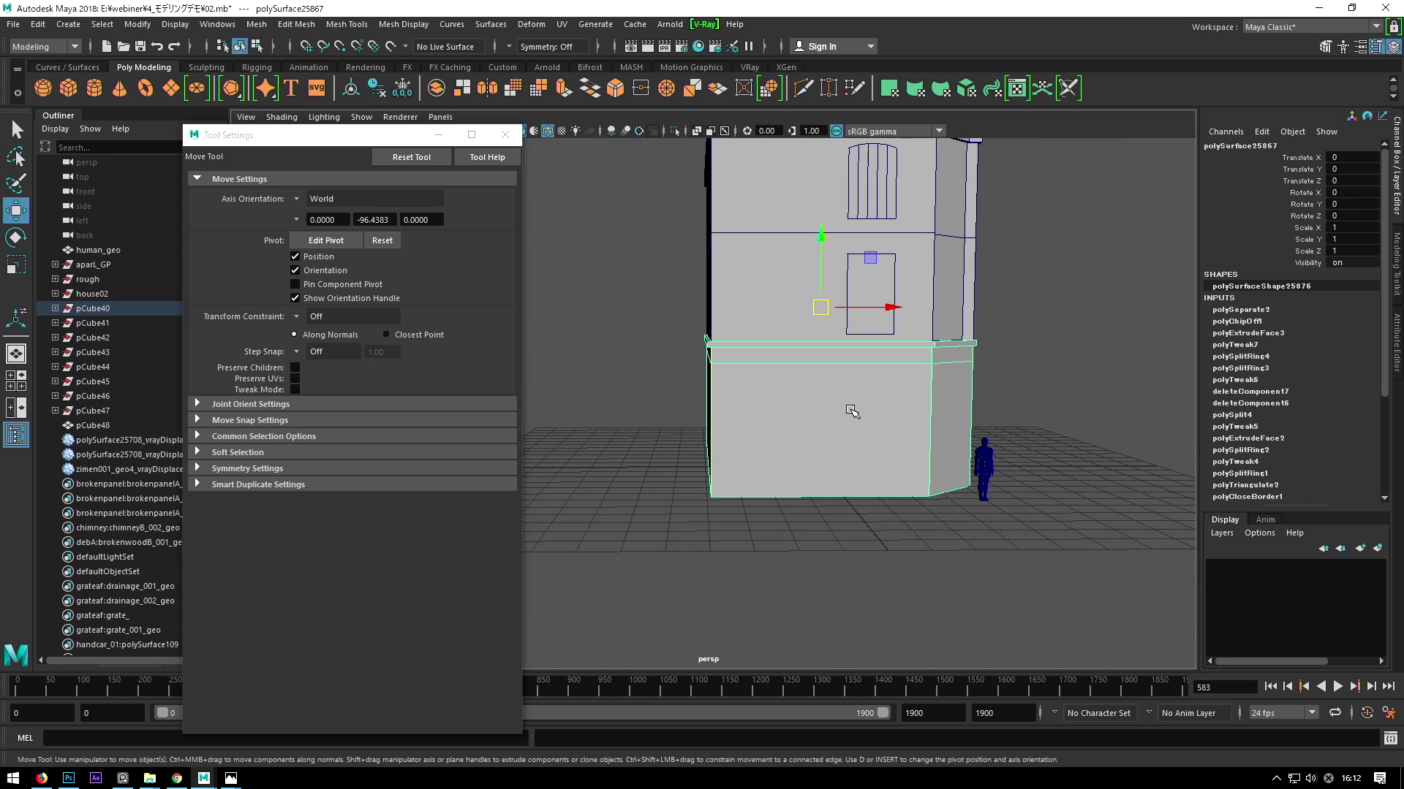
pyautogui.click(185, 779)
pyautogui.moveTo(231, 779)
pyautogui.click(1045, 71)
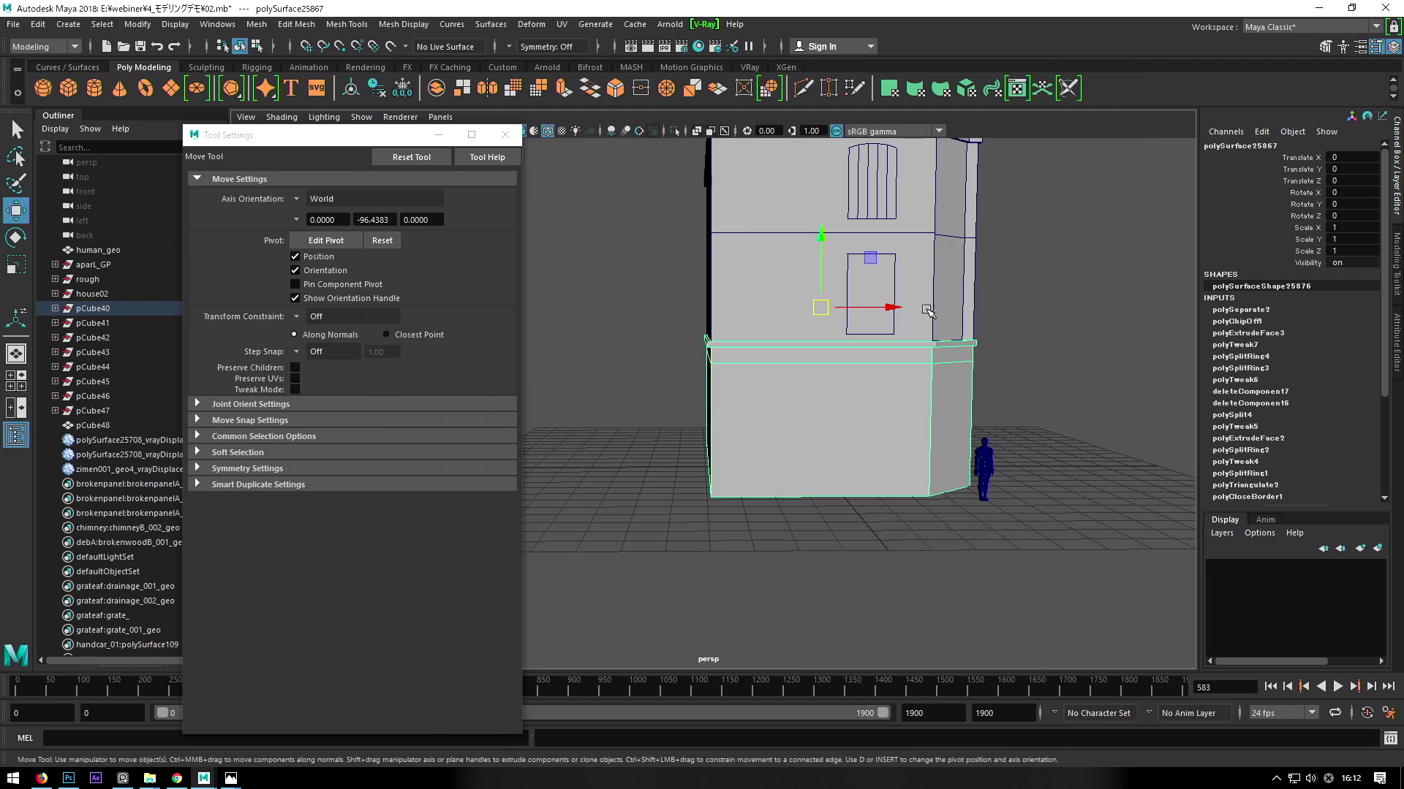
pyautogui.click(285, 713)
pyautogui.scroll(2, 1041, 358)
pyautogui.scroll(2, 1067, 344)
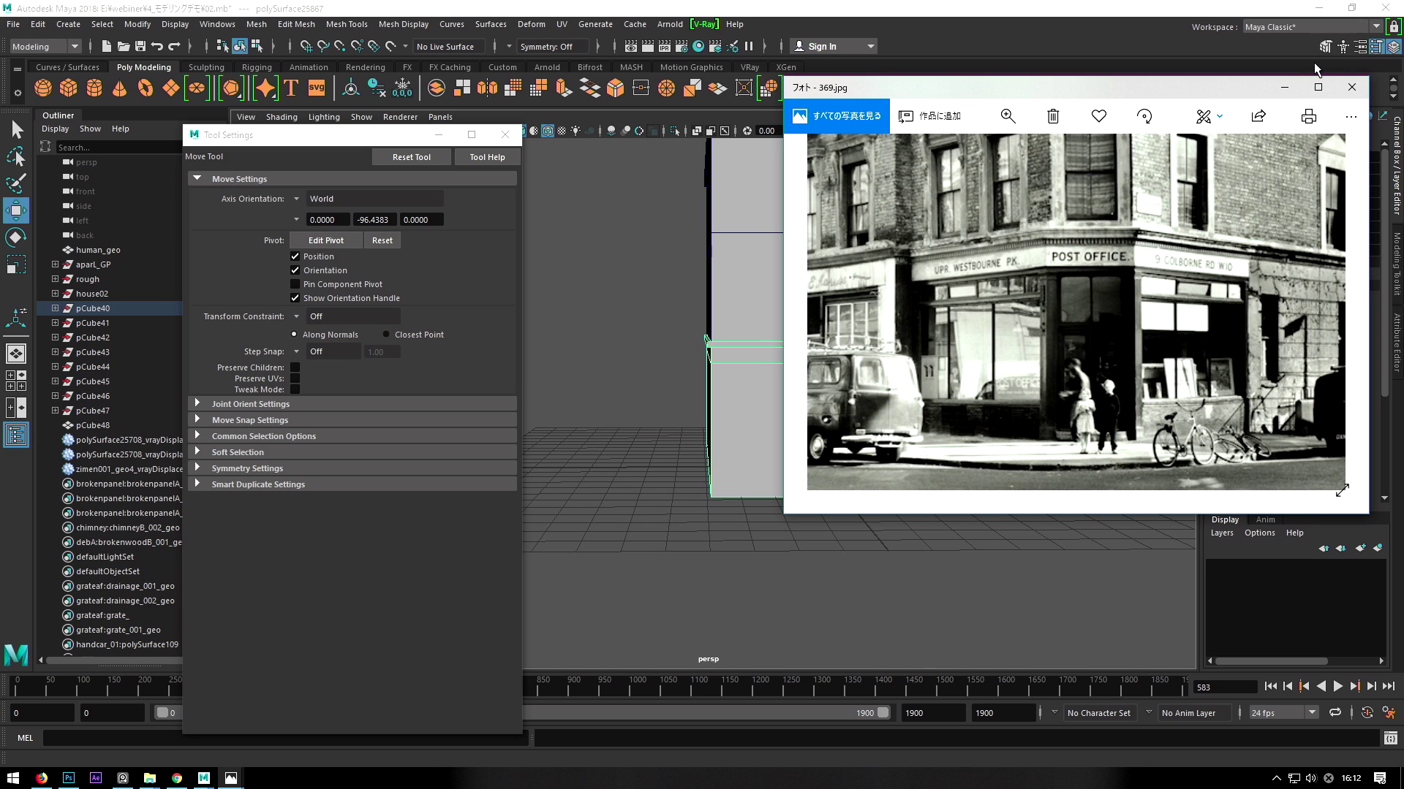
pyautogui.click(1288, 92)
# Switch to the front view and select the separated ground-floor piece.
pyautogui.press('space')
pyautogui.moveTo(830, 380); pyautogui.dragTo(831, 416)
pyautogui.scroll(-5, 803, 468)
pyautogui.scroll(3, 803, 468)
pyautogui.click(793, 458)
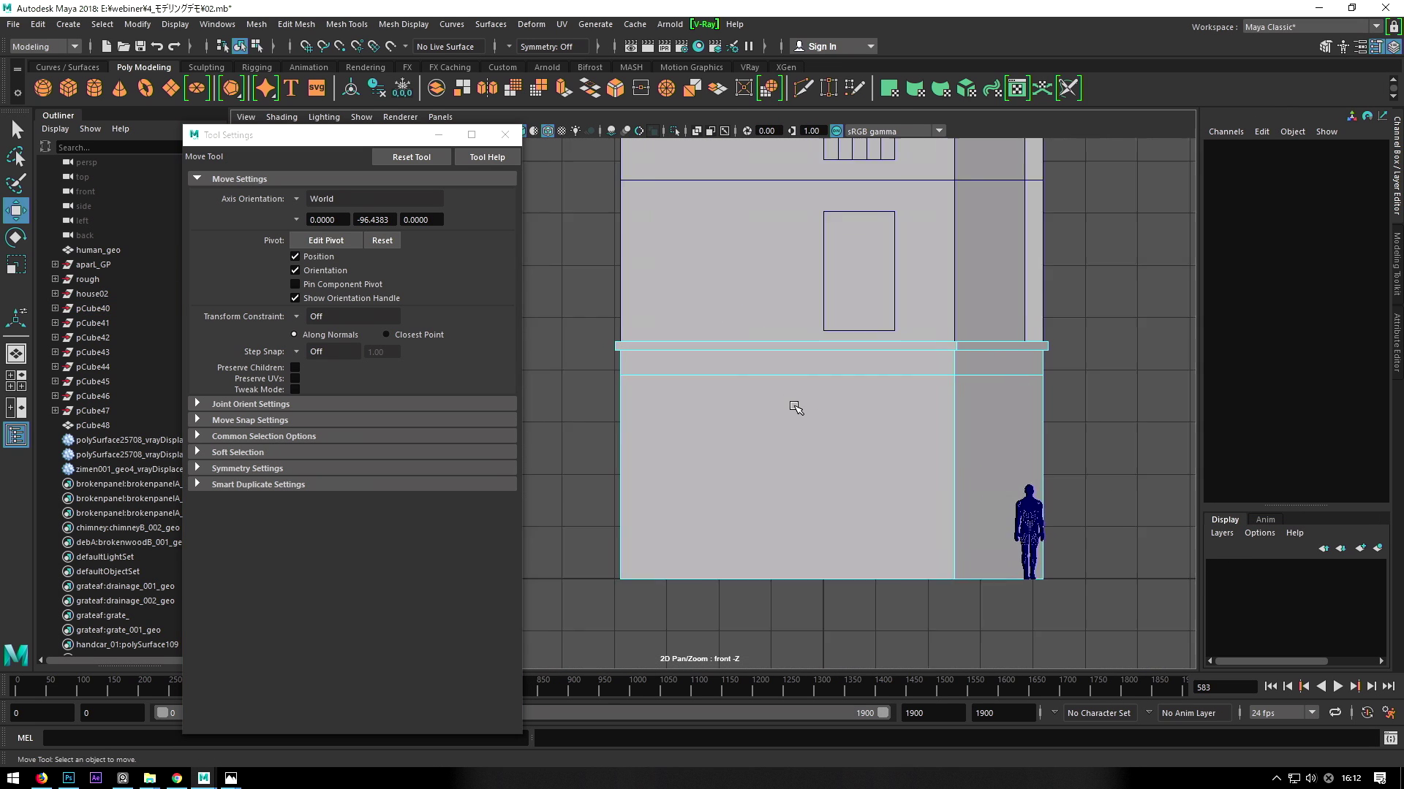
pyautogui.scroll(2, 796, 407)
pyautogui.click(768, 558)
pyautogui.keyDown('alt'); pyautogui.moveTo(767, 558); pyautogui.dragTo(711, 486, button='middle'); pyautogui.keyUp('alt')
# Try the Connect tool, undo it, and return to the perspective view.
pyautogui.press('space')
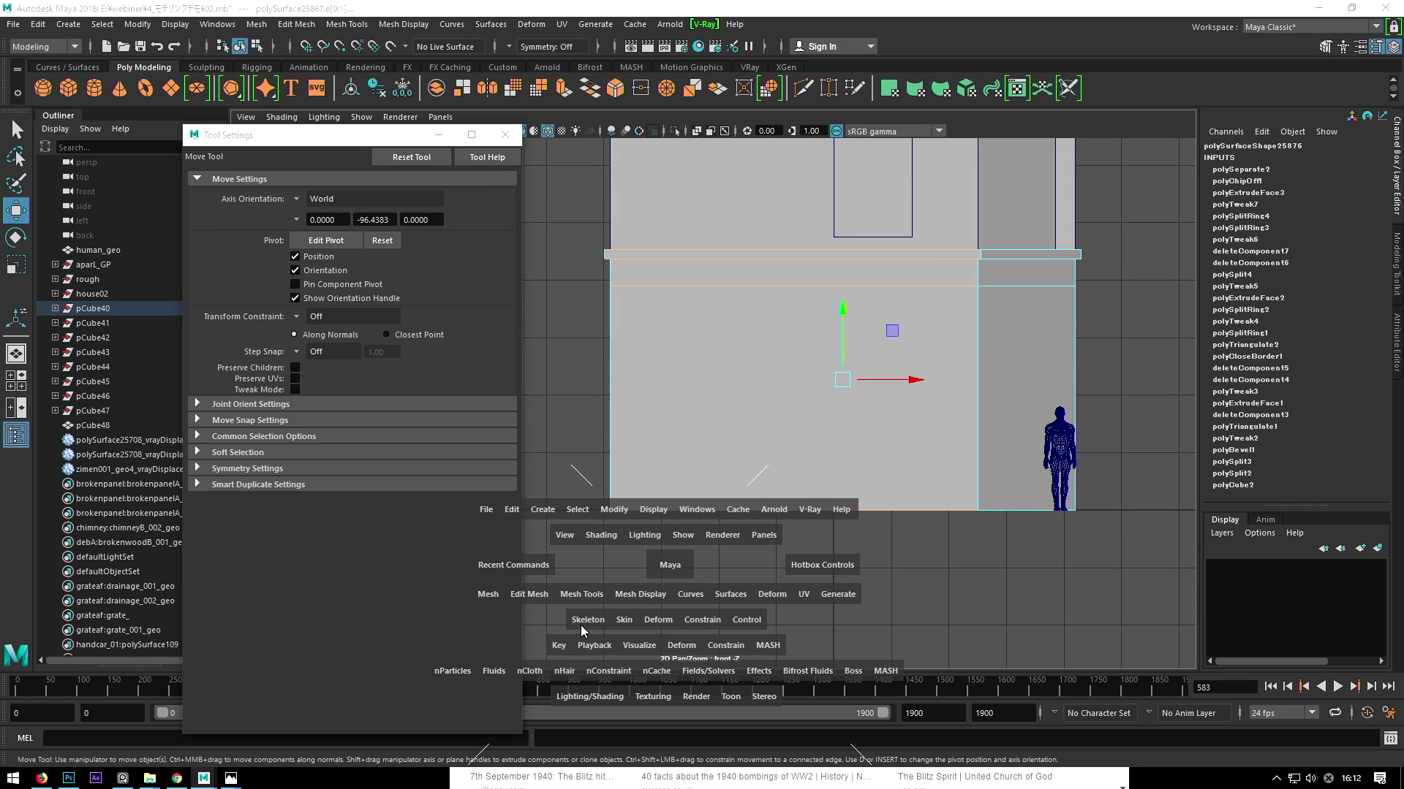
pyautogui.click(594, 582)
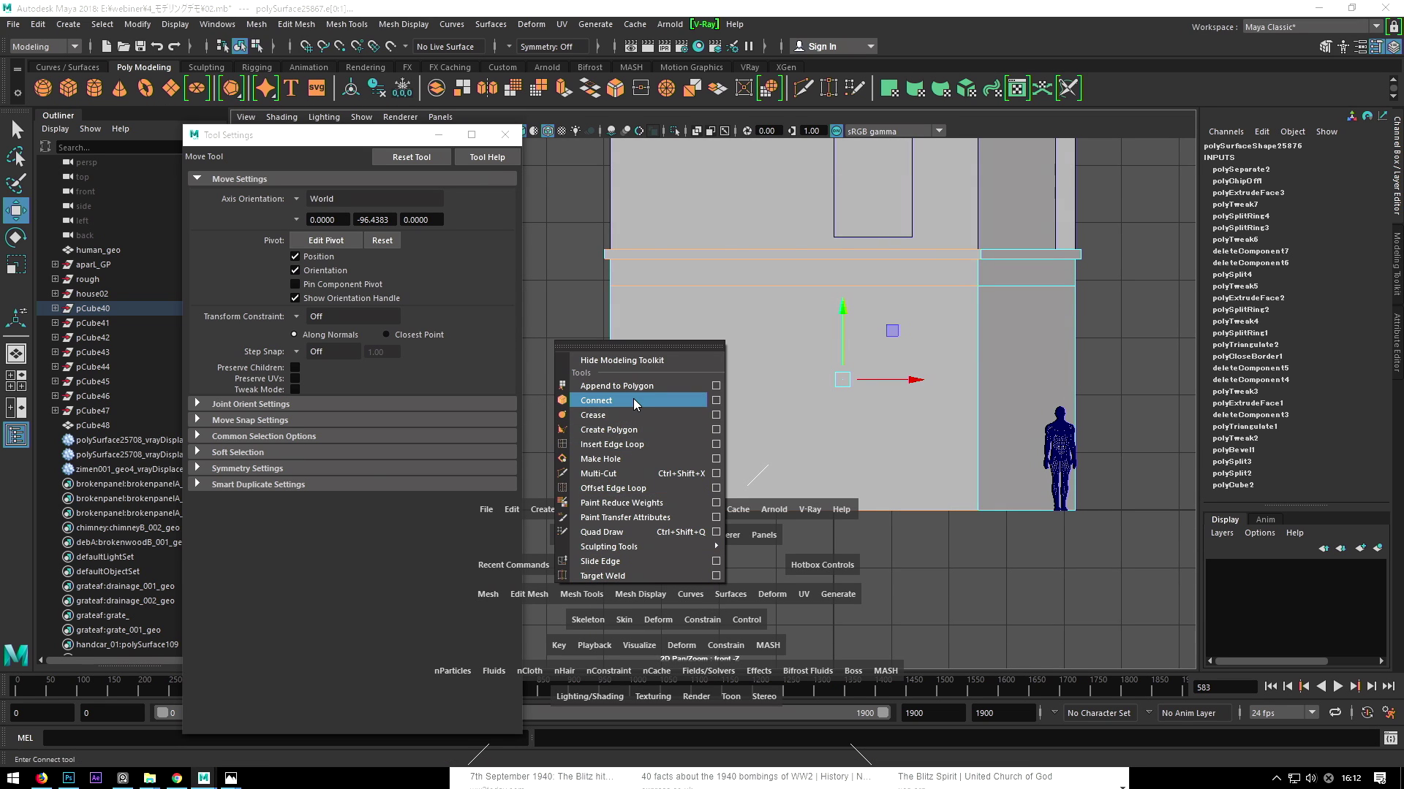
pyautogui.click(633, 397)
pyautogui.scroll(-2, 726, 388)
pyautogui.hotkey('ctrl', 'z')
pyautogui.press('space')
pyautogui.moveTo(776, 405)
pyautogui.mouseDown()
pyautogui.moveTo(777, 387)
pyautogui.moveTo(767, 407)
pyautogui.moveTo(785, 396)
pyautogui.moveTo(713, 540)
pyautogui.mouseUp()
# Select the ledge edge loop and connect it with vertical cuts into panels.
pyautogui.press('w')
pyautogui.doubleClick(782, 437)
pyautogui.press('space')
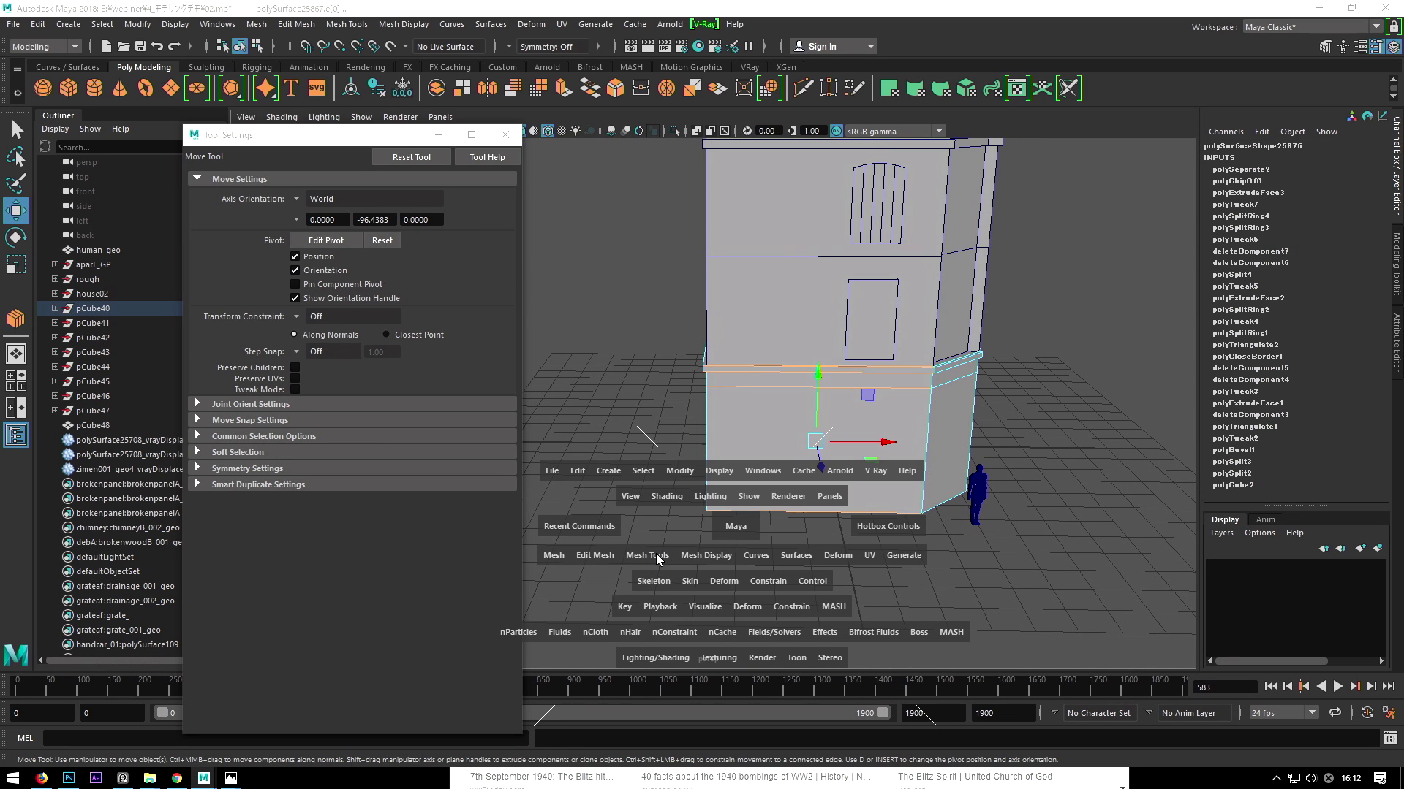
pyautogui.click(655, 554)
pyautogui.click(683, 368)
pyautogui.press('w')
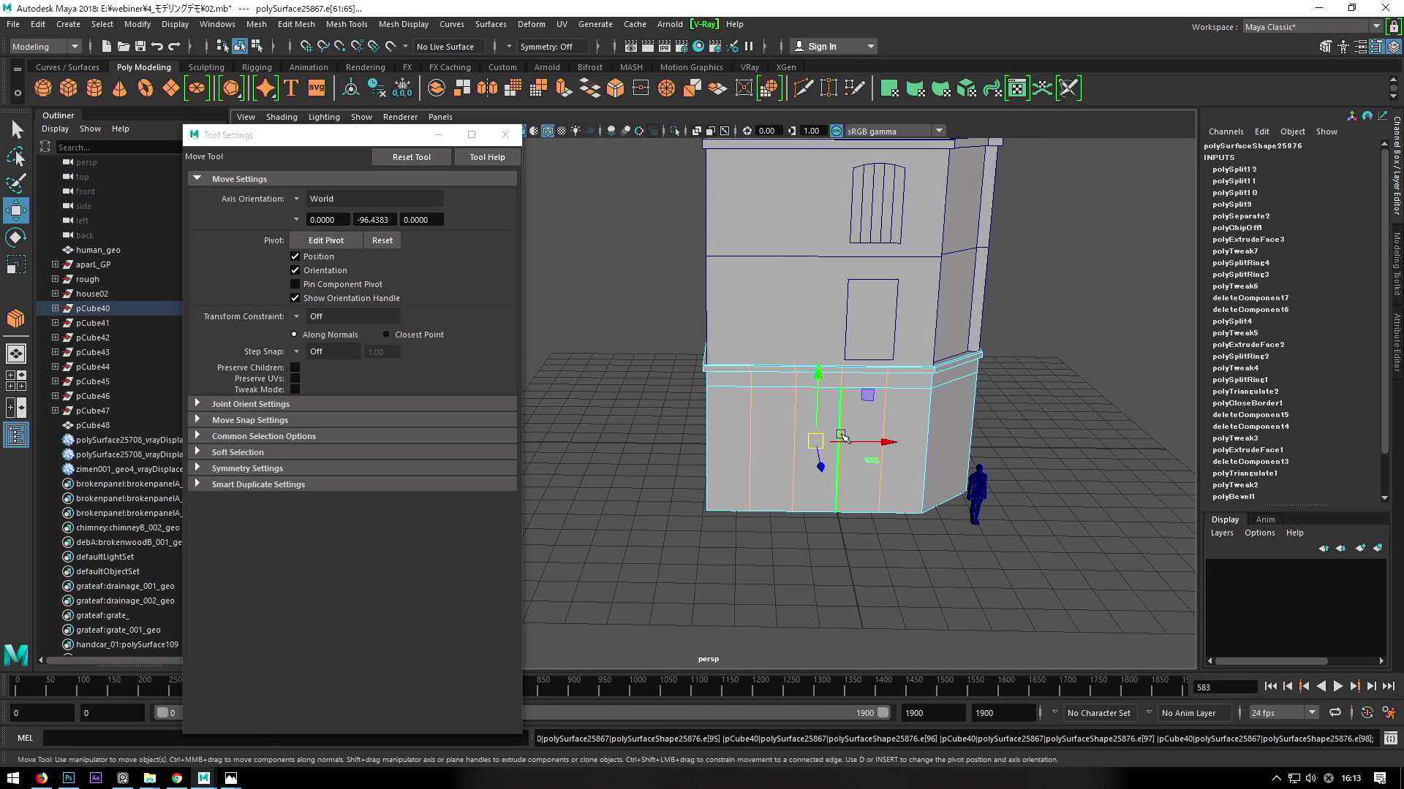
pyautogui.moveTo(842, 444)
pyautogui.keyDown('alt'); pyautogui.mouseDown()
pyautogui.moveTo(861, 429)
pyautogui.moveTo(839, 438)
pyautogui.mouseUp(); pyautogui.keyUp('alt')
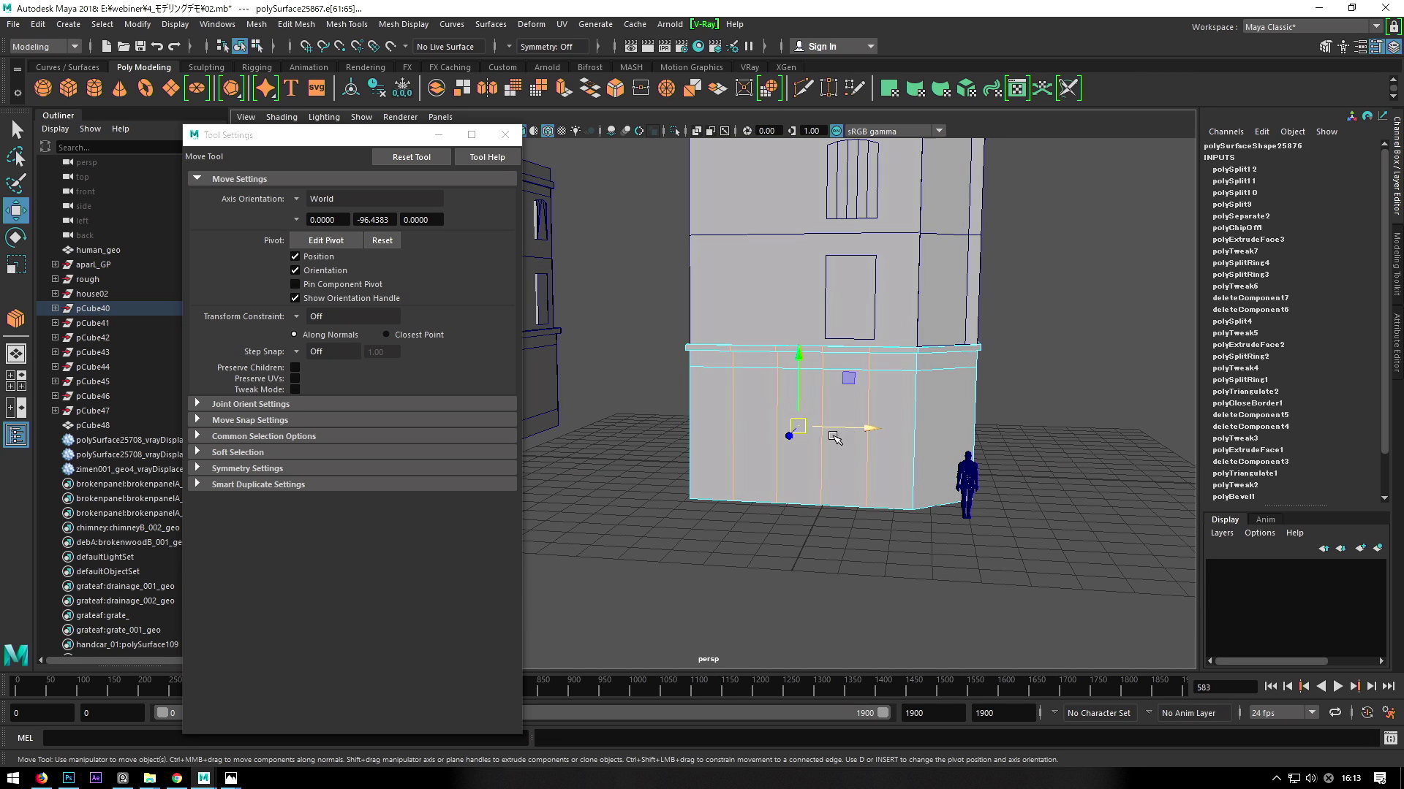
pyautogui.click(287, 726)
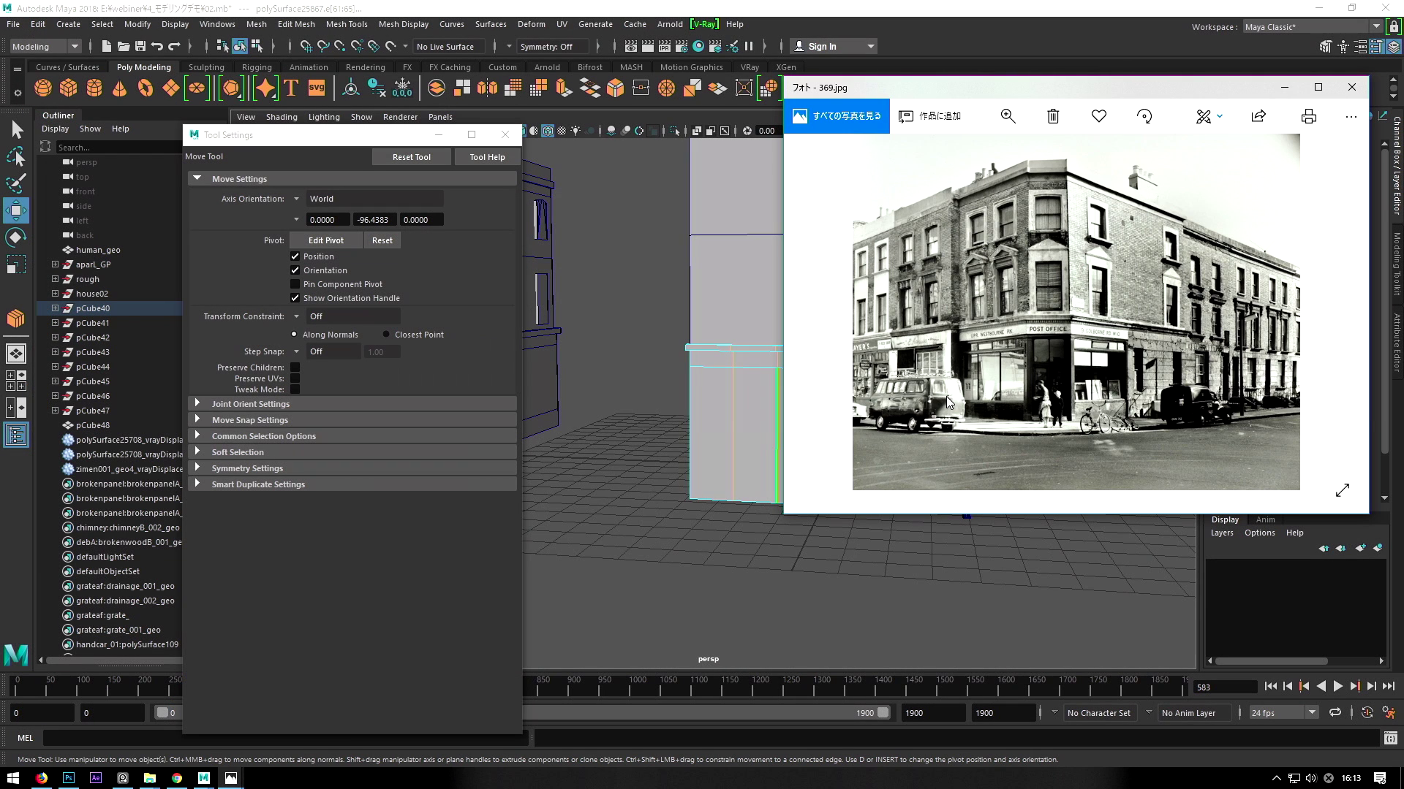
pyautogui.scroll(2, 993, 372)
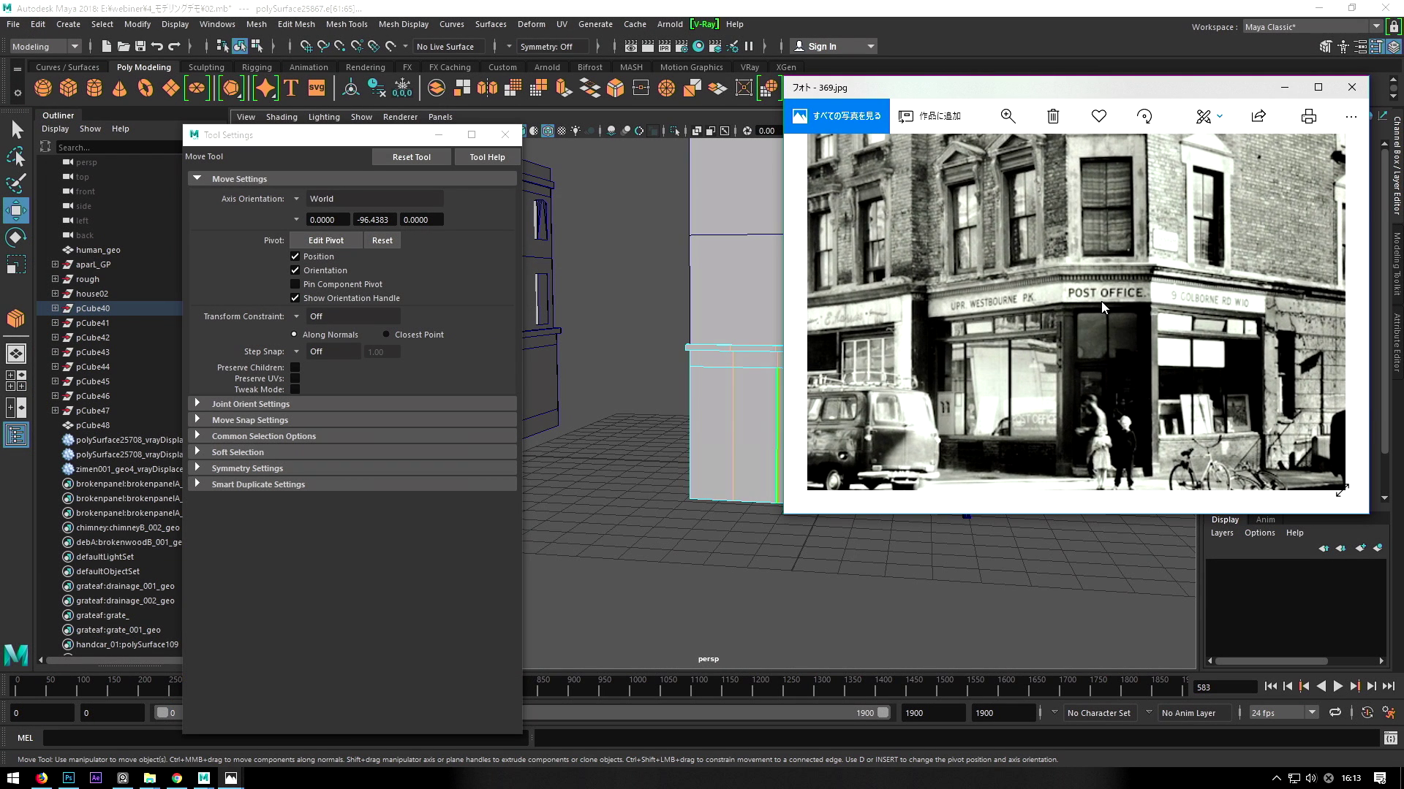
pyautogui.click(1284, 87)
pyautogui.keyDown('alt'); pyautogui.moveTo(818, 446); pyautogui.dragTo(849, 462); pyautogui.keyUp('alt')
pyautogui.press('r')
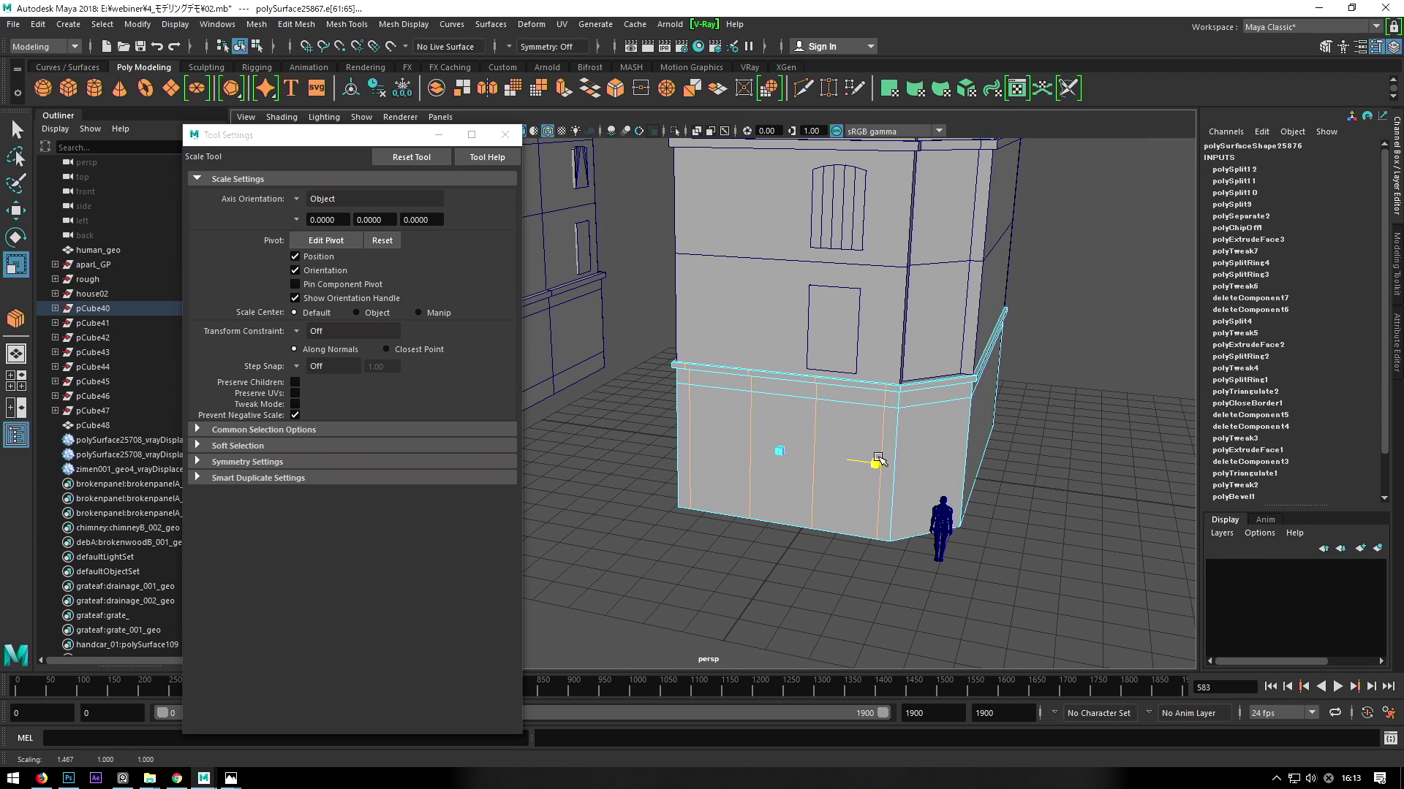
pyautogui.keyDown('alt'); pyautogui.moveTo(880, 458); pyautogui.dragTo(929, 406); pyautogui.keyUp('alt')
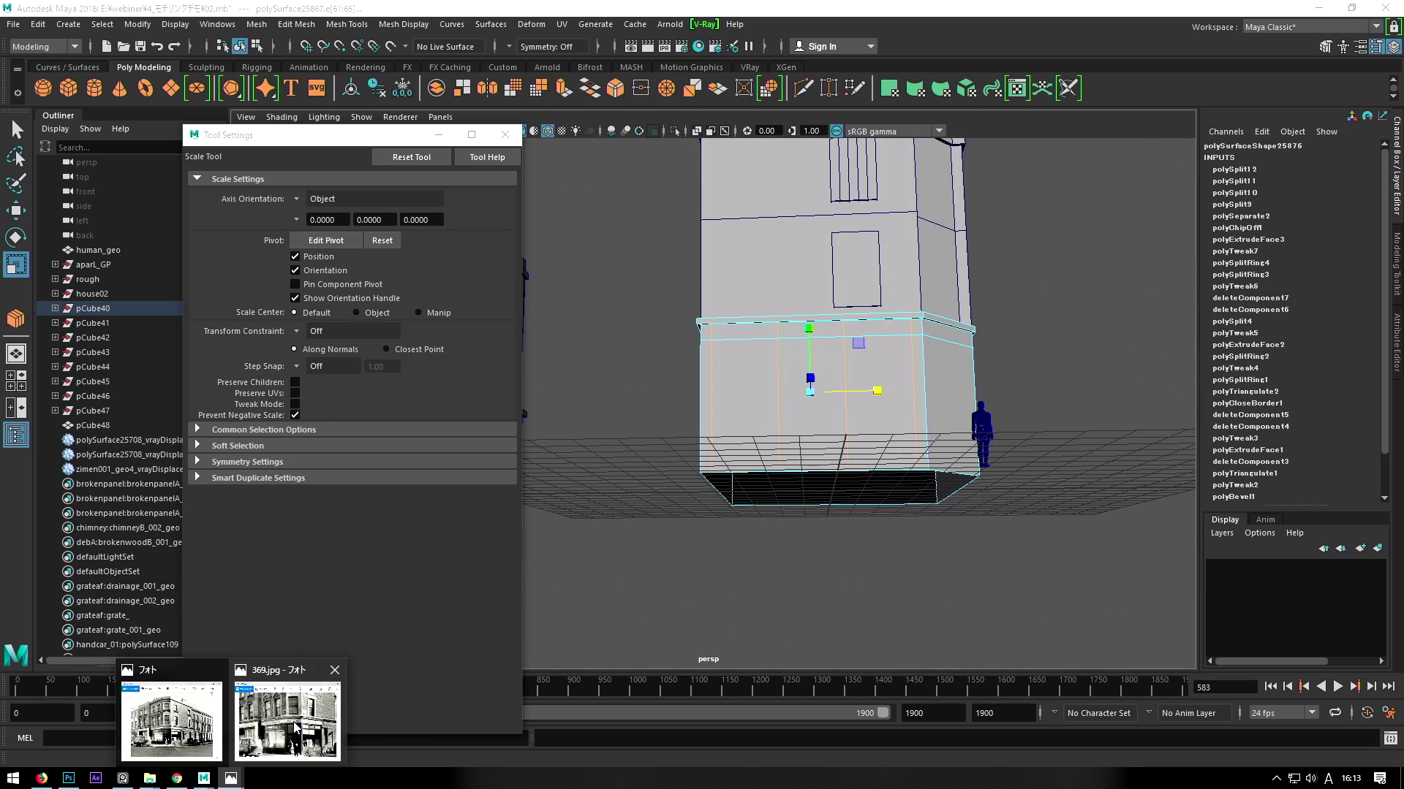
pyautogui.moveTo(230, 779)
pyautogui.click(168, 712)
pyautogui.scroll(2, 1020, 366)
pyautogui.scroll(-2, 1019, 366)
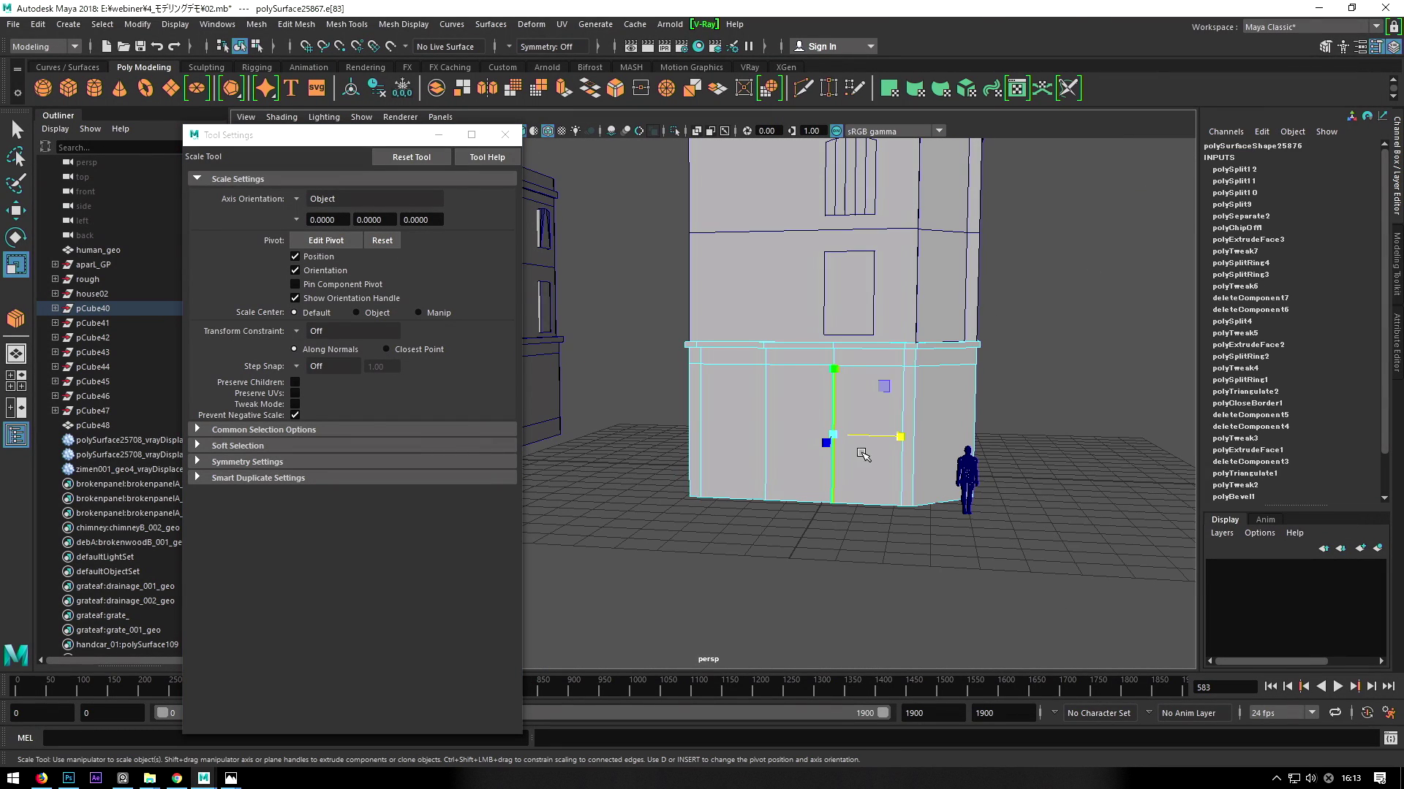
pyautogui.keyDown('alt'); pyautogui.moveTo(863, 453); pyautogui.dragTo(628, 457); pyautogui.keyUp('alt')
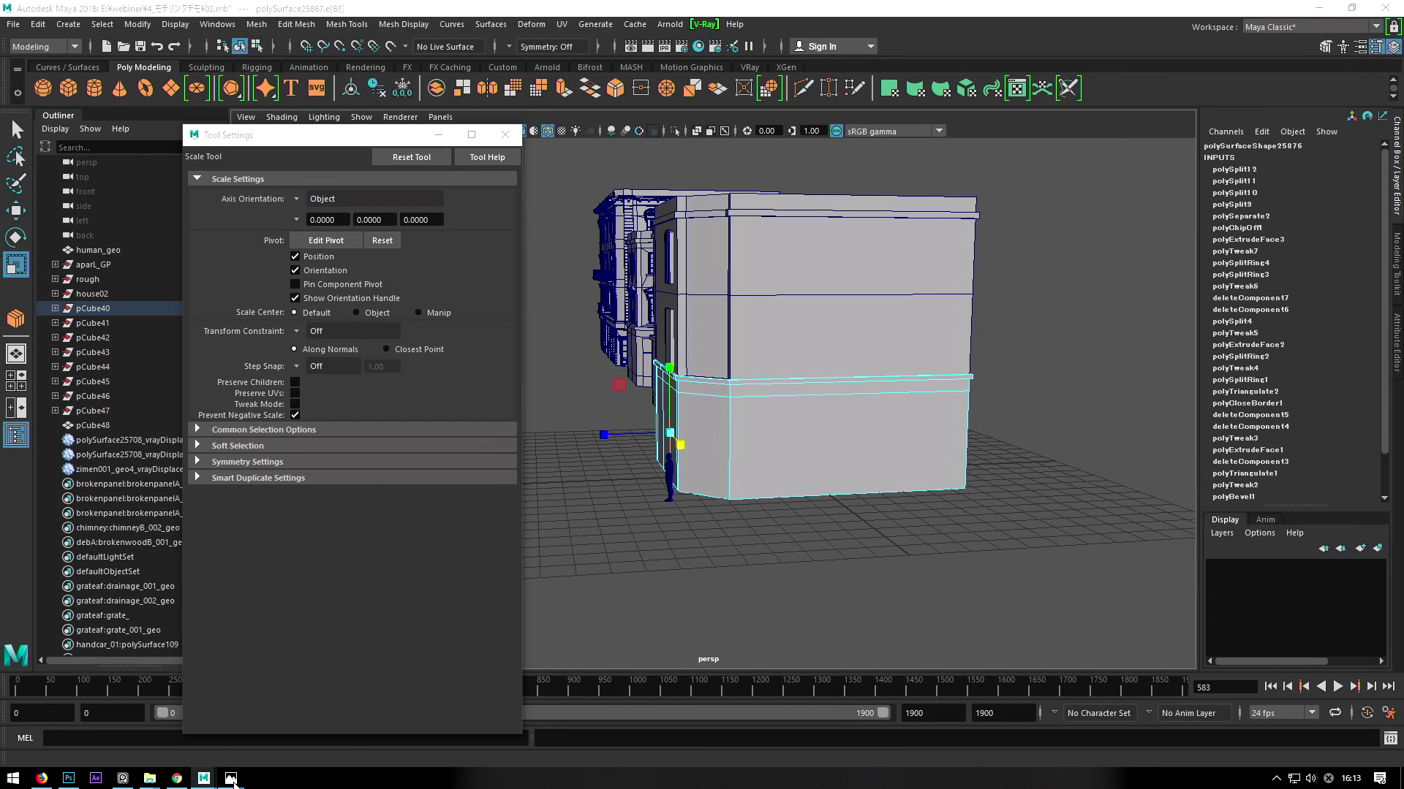
pyautogui.click(231, 780)
pyautogui.press('Right')
pyautogui.press('Left')
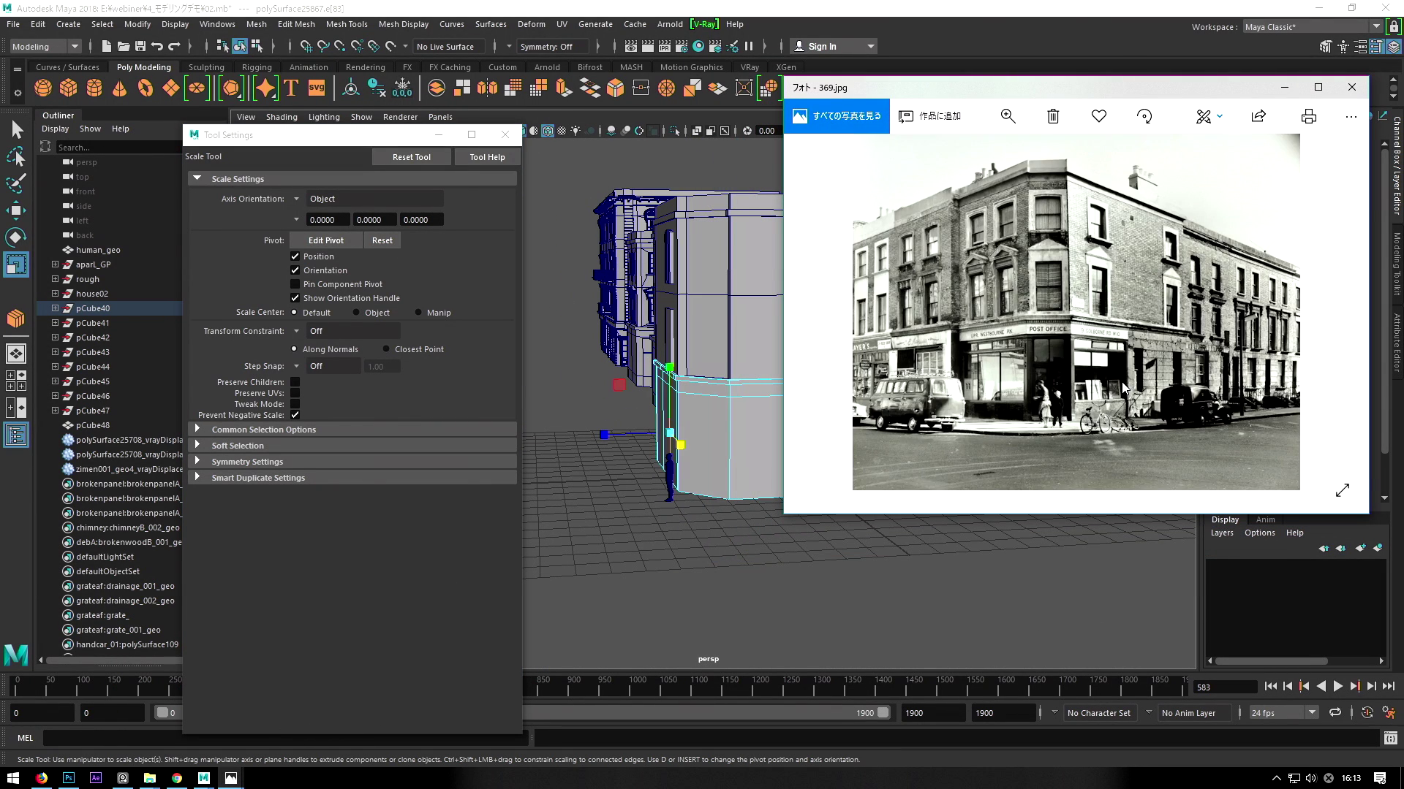
pyautogui.scroll(1, 1123, 388)
pyautogui.scroll(1, 1121, 382)
pyautogui.scroll(1, 1098, 402)
pyautogui.scroll(1, 1078, 415)
pyautogui.scroll(1, 1184, 345)
pyautogui.scroll(1, 1067, 349)
pyautogui.scroll(-1, 1101, 366)
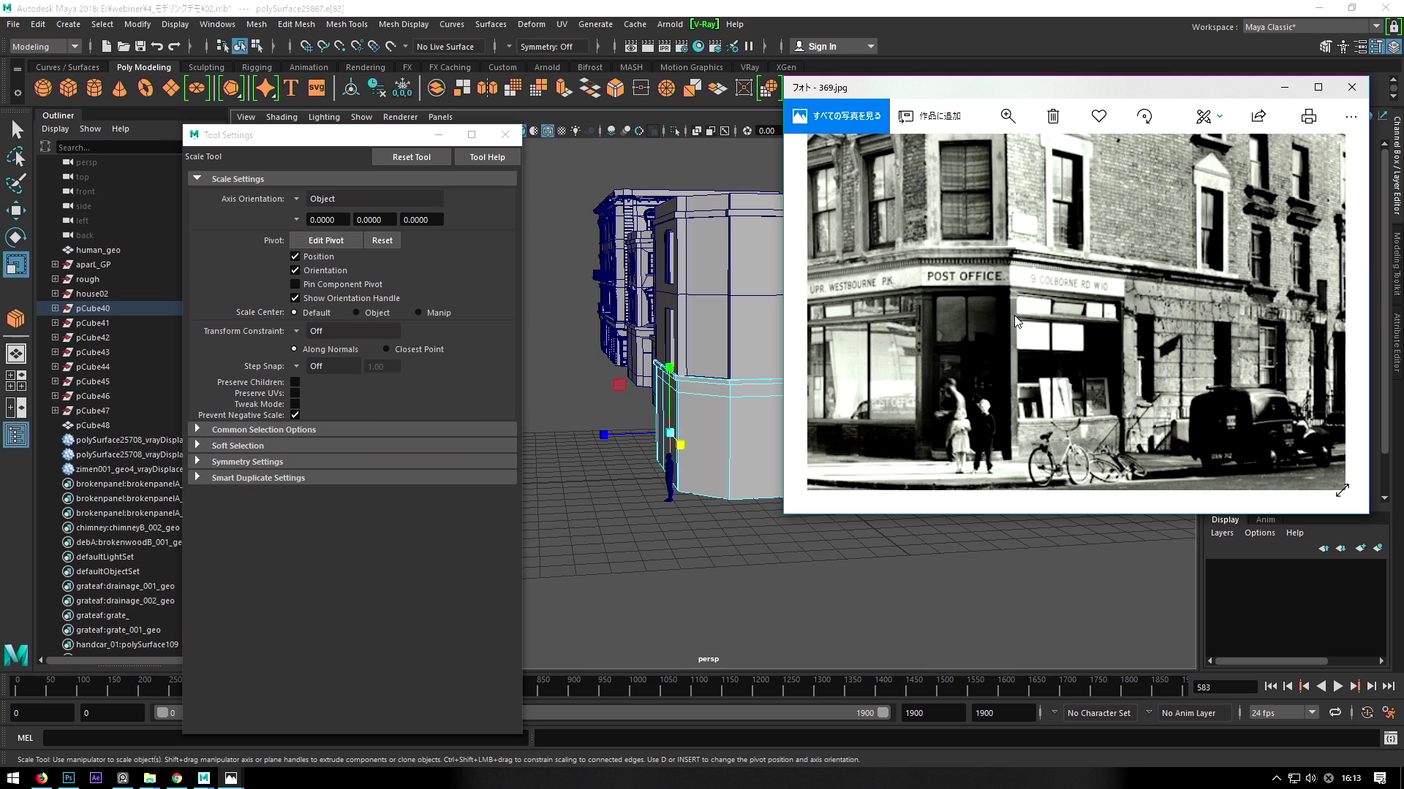
pyautogui.moveTo(1123, 300); pyautogui.dragTo(1219, 227)
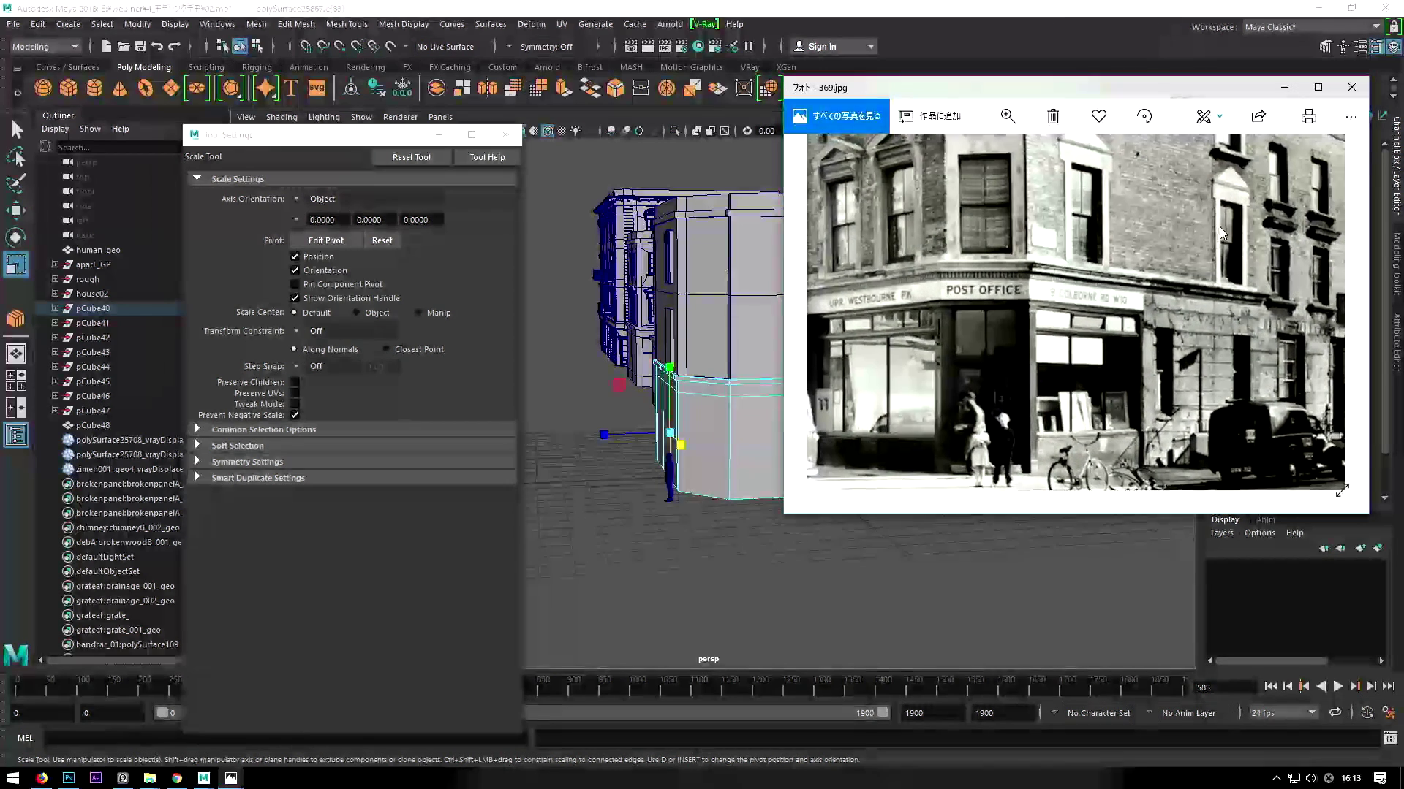
pyautogui.click(1284, 87)
pyautogui.keyDown('alt'); pyautogui.moveTo(813, 438); pyautogui.dragTo(802, 448); pyautogui.keyUp('alt')
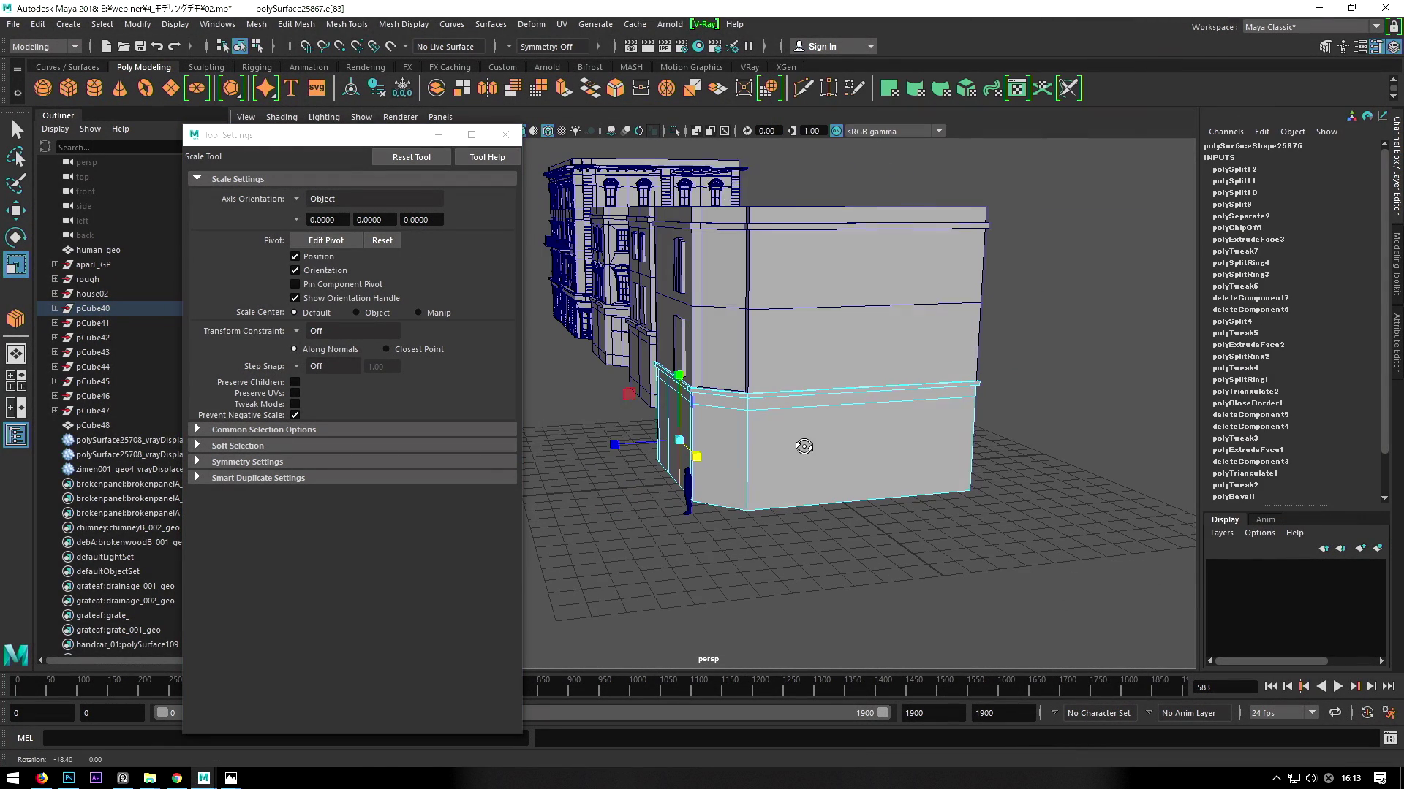
pyautogui.moveTo(818, 332)
pyautogui.keyDown('alt'); pyautogui.mouseDown()
pyautogui.moveTo(731, 338)
pyautogui.moveTo(757, 351)
pyautogui.mouseUp(); pyautogui.keyUp('alt')
pyautogui.press('w')
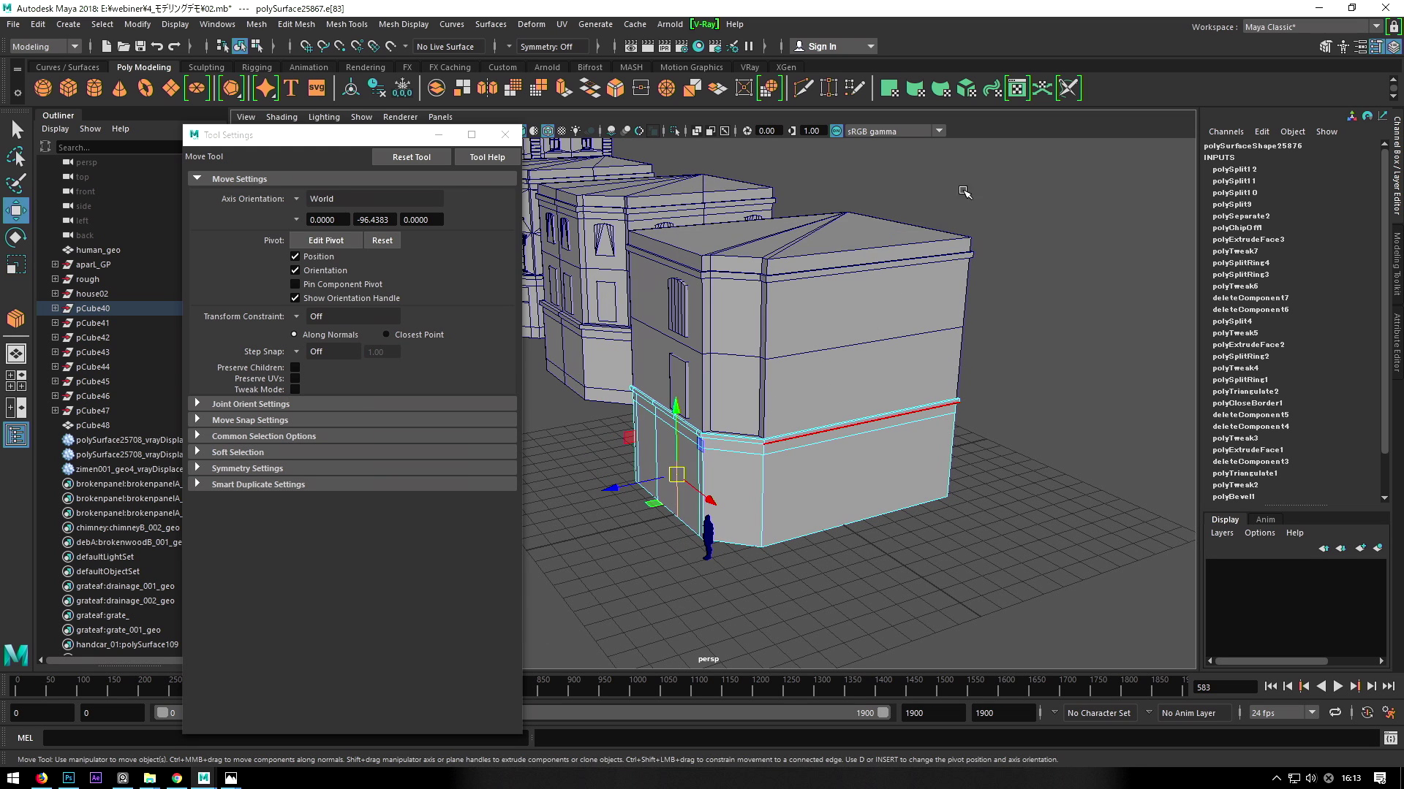
# Frame the building and insert an edge loop across the ground-floor band.
pyautogui.press('F8')
pyautogui.press('f')
pyautogui.press('space')
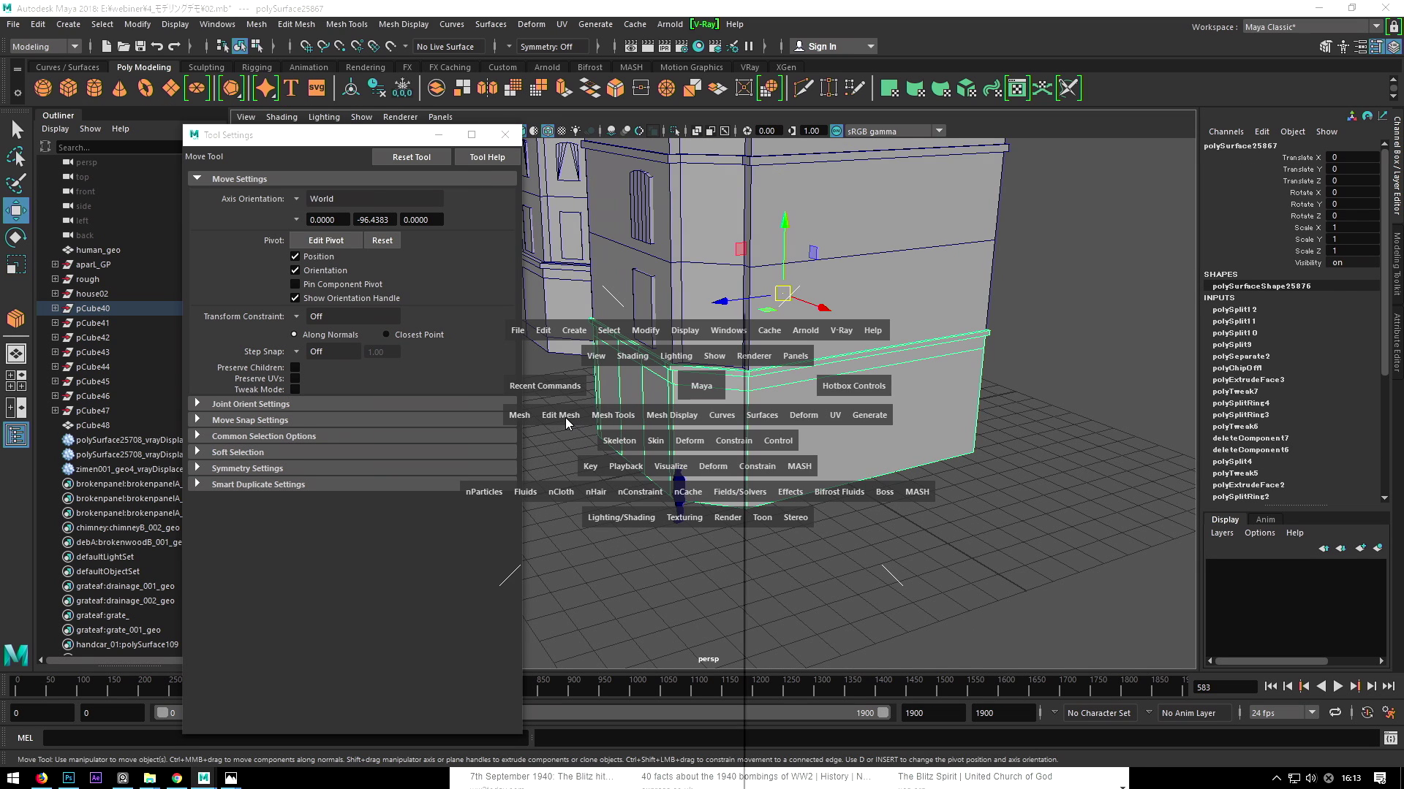
pyautogui.click(566, 422)
pyautogui.click(611, 423)
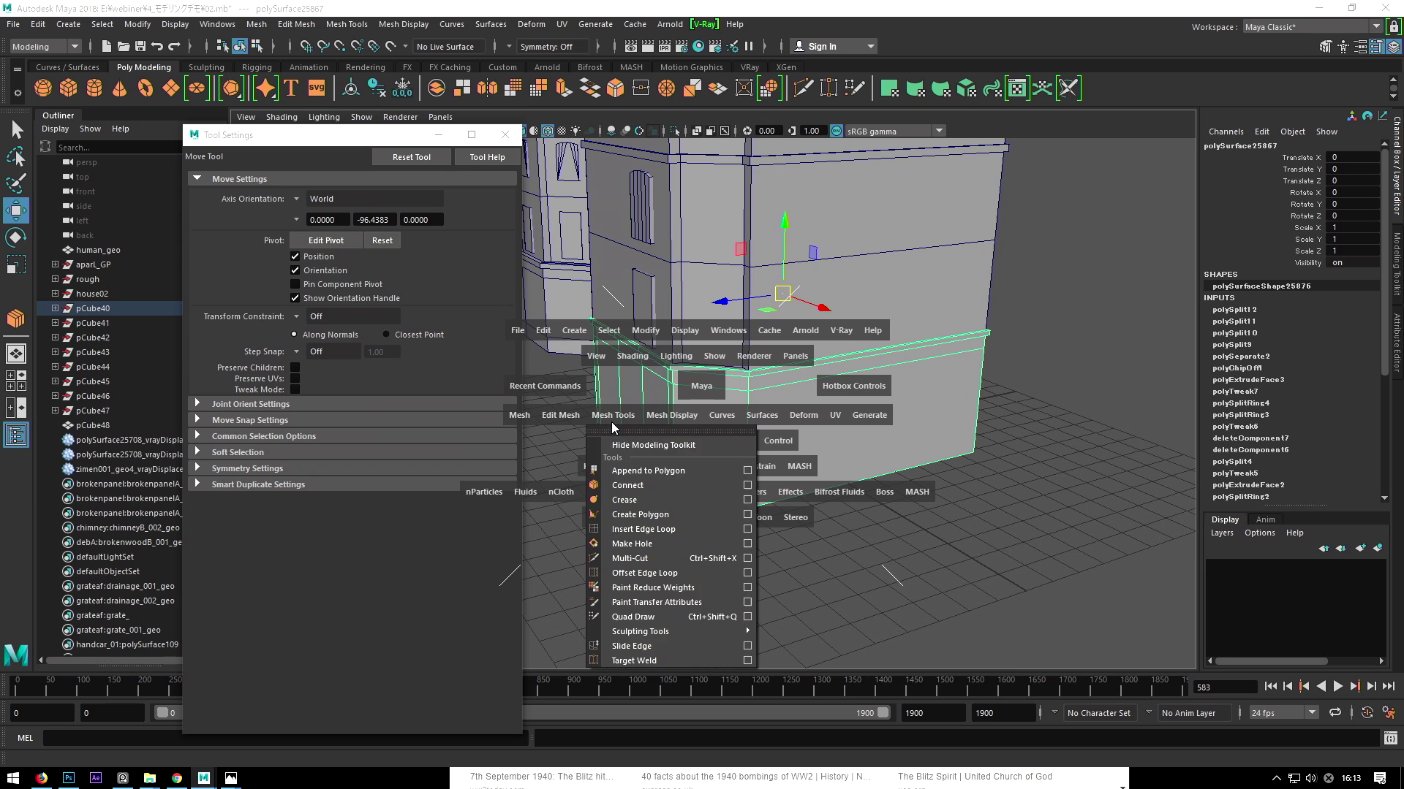
pyautogui.click(633, 529)
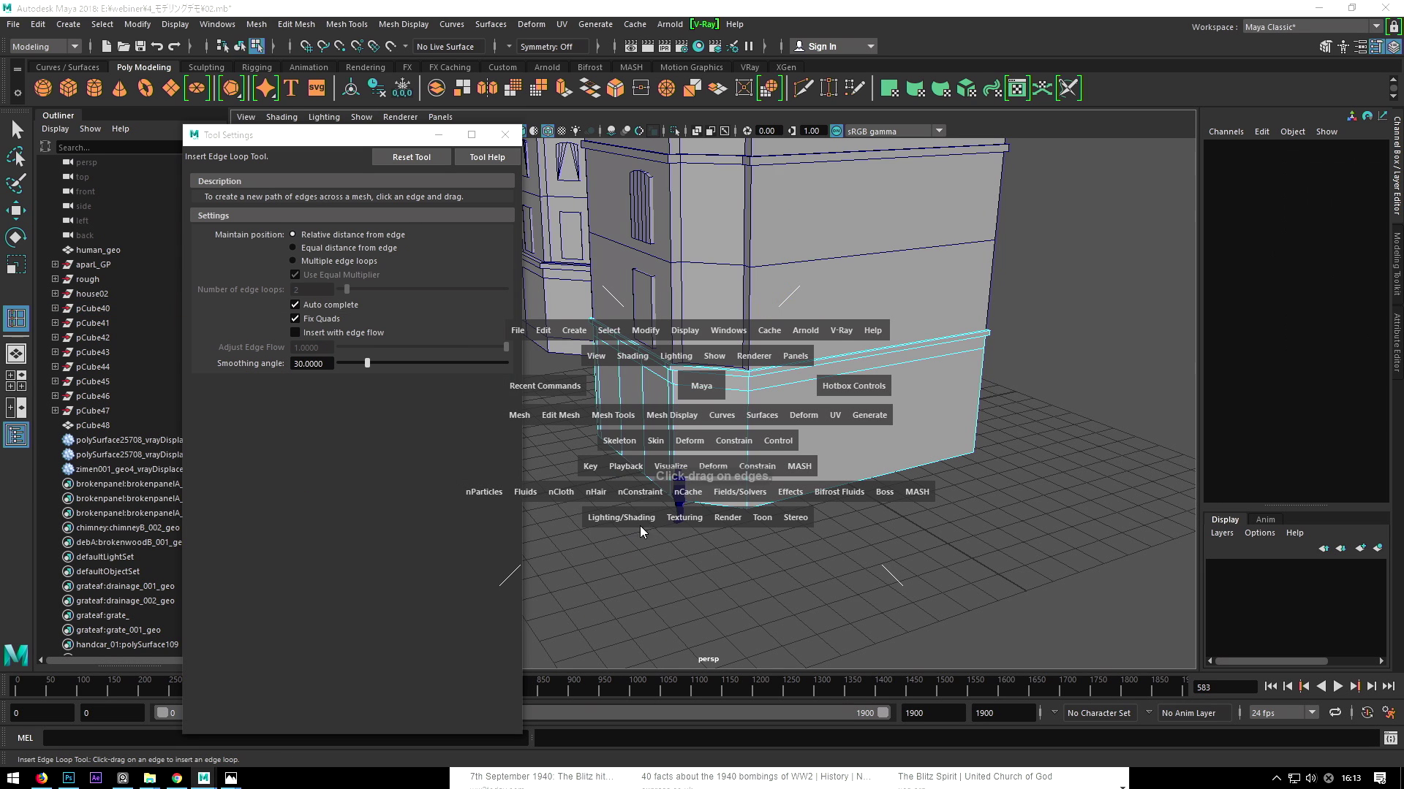
pyautogui.click(878, 371)
# Compare the new edge loop against the reference photo, then return to the Move tool.
pyautogui.moveTo(875, 370)
pyautogui.keyDown('alt'); pyautogui.mouseDown()
pyautogui.moveTo(936, 362)
pyautogui.moveTo(749, 510)
pyautogui.mouseUp(); pyautogui.keyUp('alt')
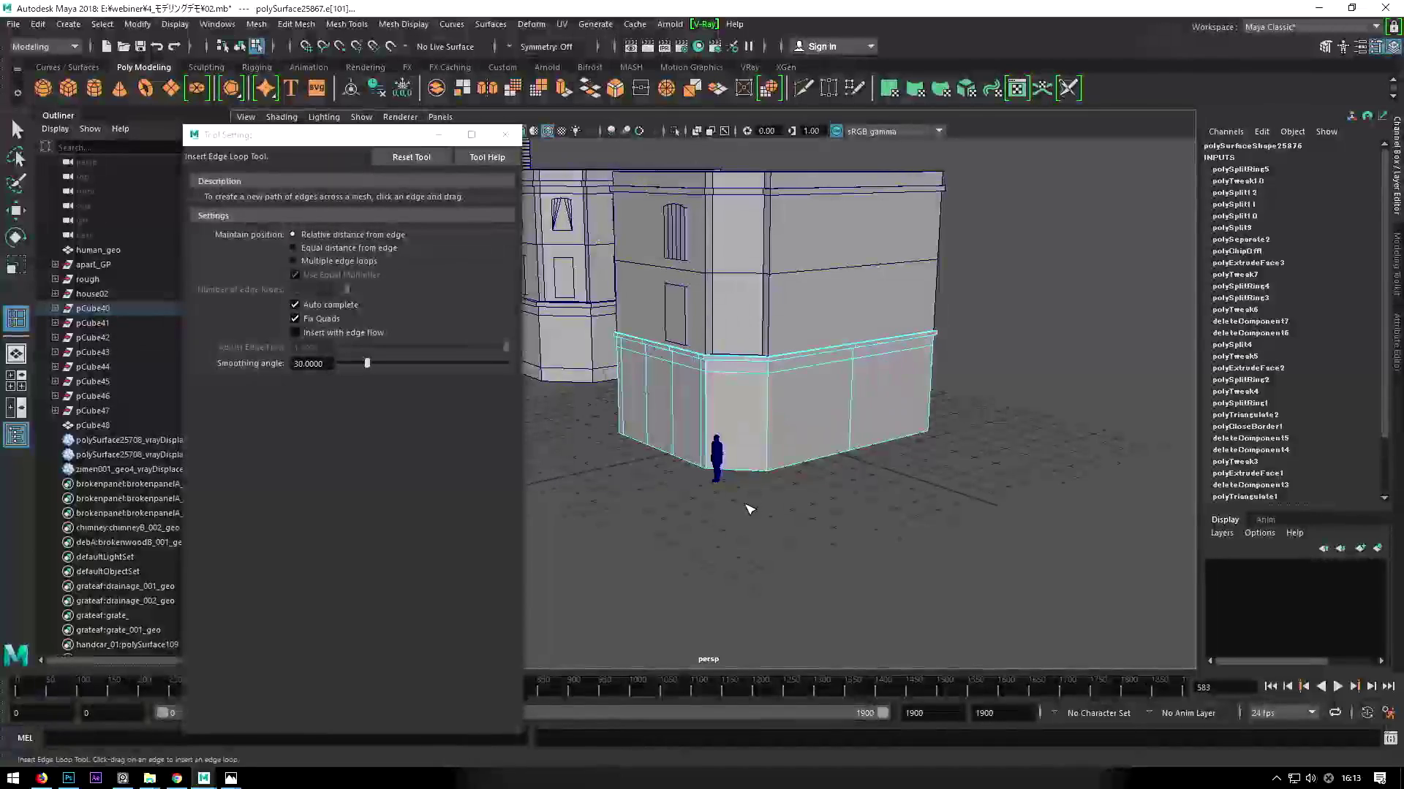
pyautogui.click(231, 778)
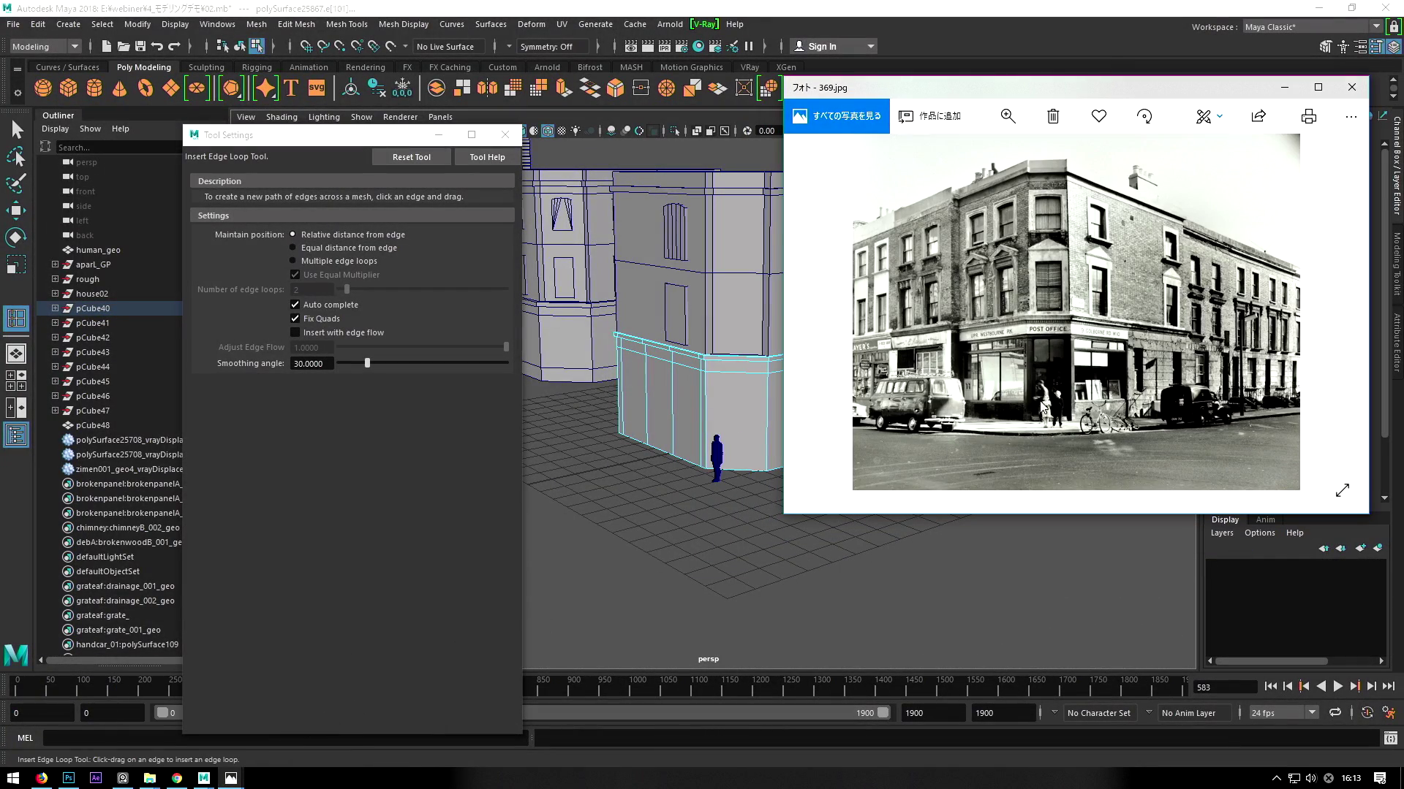
pyautogui.scroll(3, 1099, 369)
pyautogui.scroll(-3, 1099, 369)
pyautogui.click(1288, 91)
pyautogui.keyDown('alt'); pyautogui.moveTo(804, 394); pyautogui.dragTo(880, 422); pyautogui.keyUp('alt')
pyautogui.press('w')
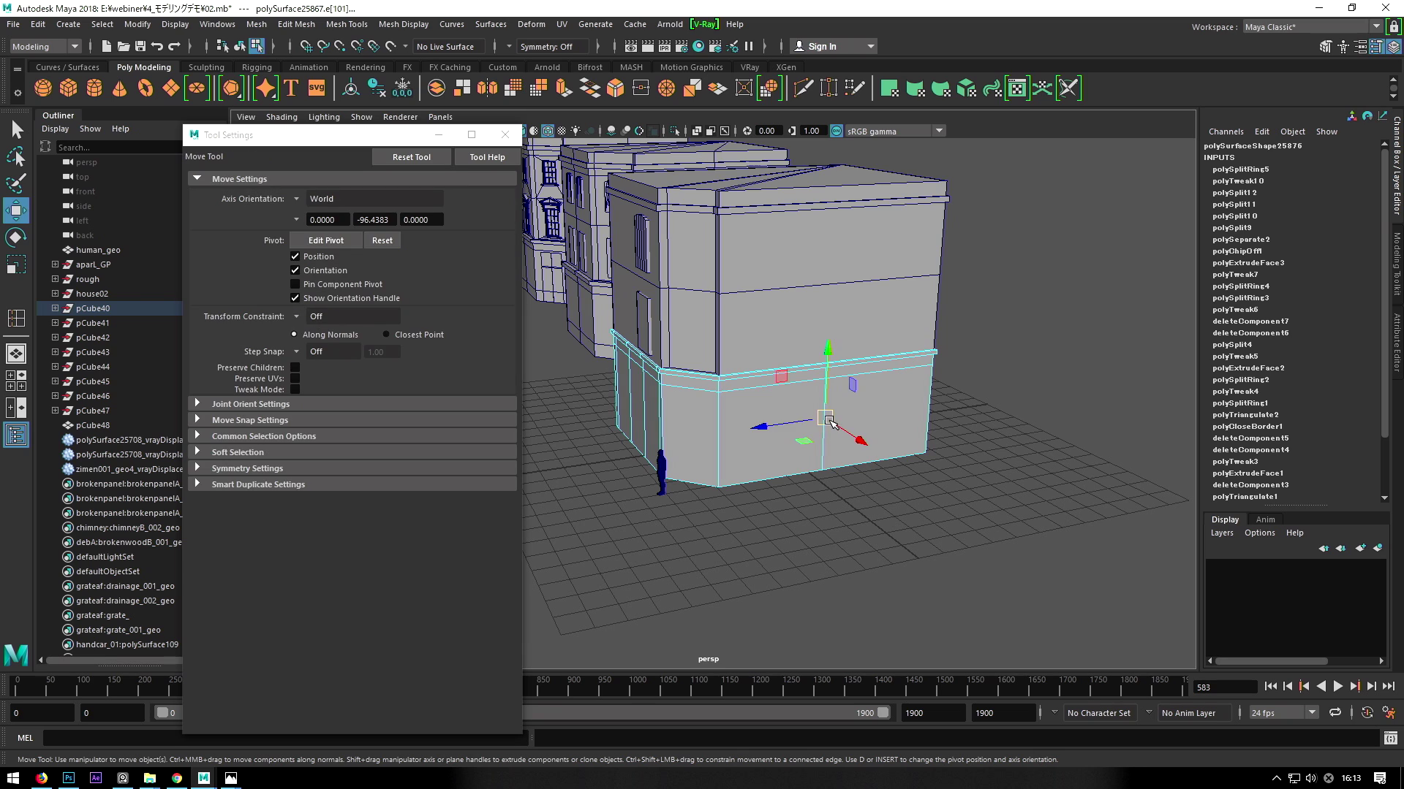
pyautogui.click(781, 430)
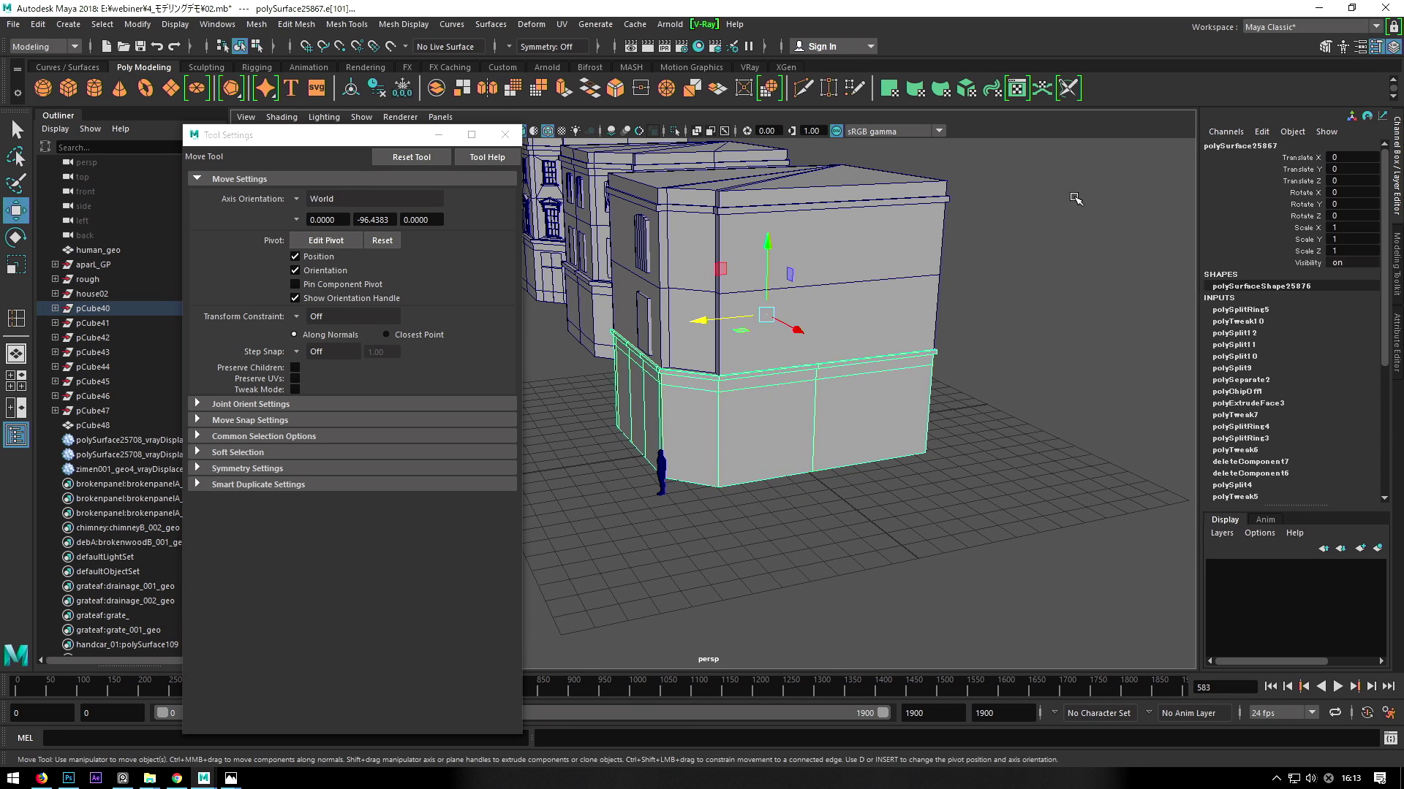
pyautogui.keyDown('alt'); pyautogui.moveTo(777, 429); pyautogui.dragTo(830, 357); pyautogui.keyUp('alt')
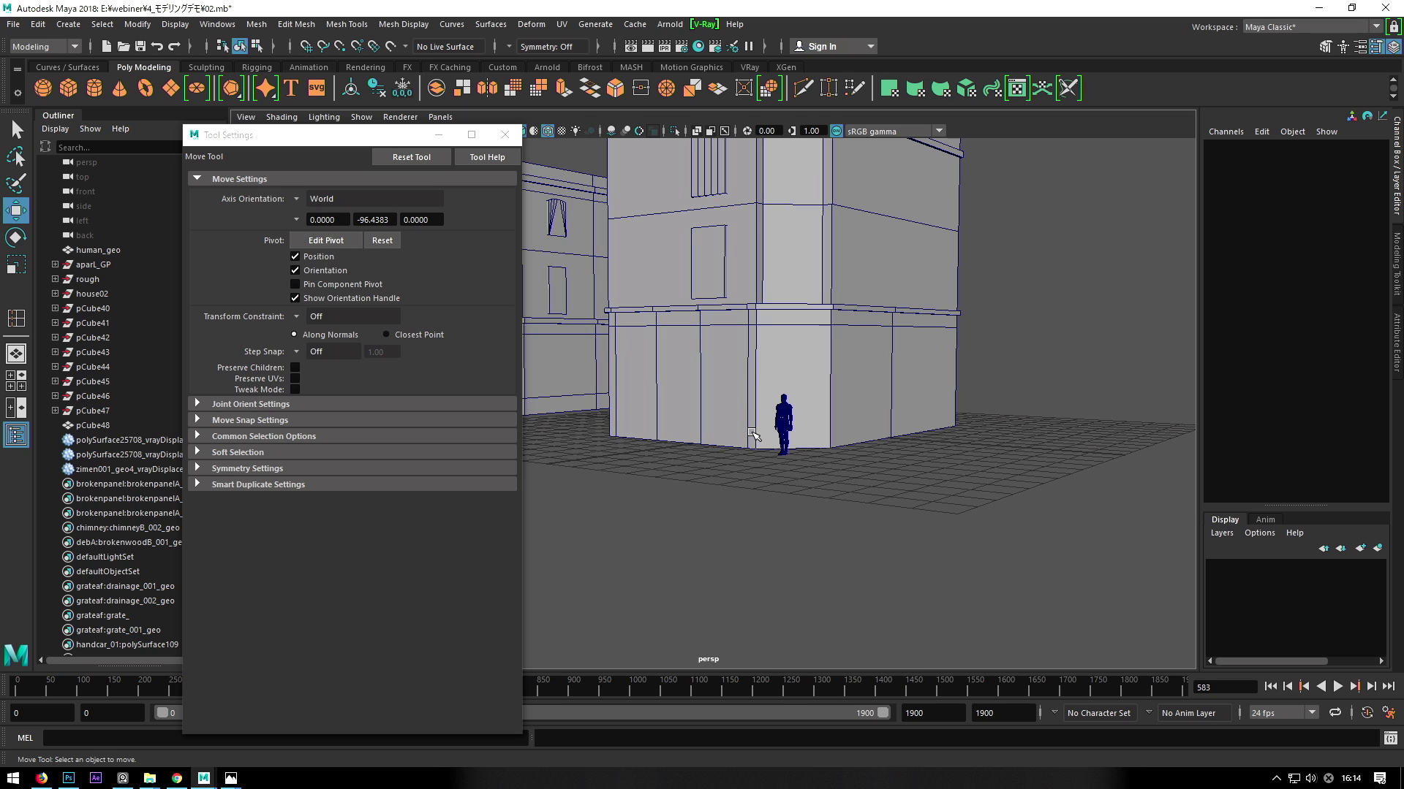
pyautogui.keyDown('alt'); pyautogui.moveTo(753, 437); pyautogui.dragTo(601, 527); pyautogui.keyUp('alt')
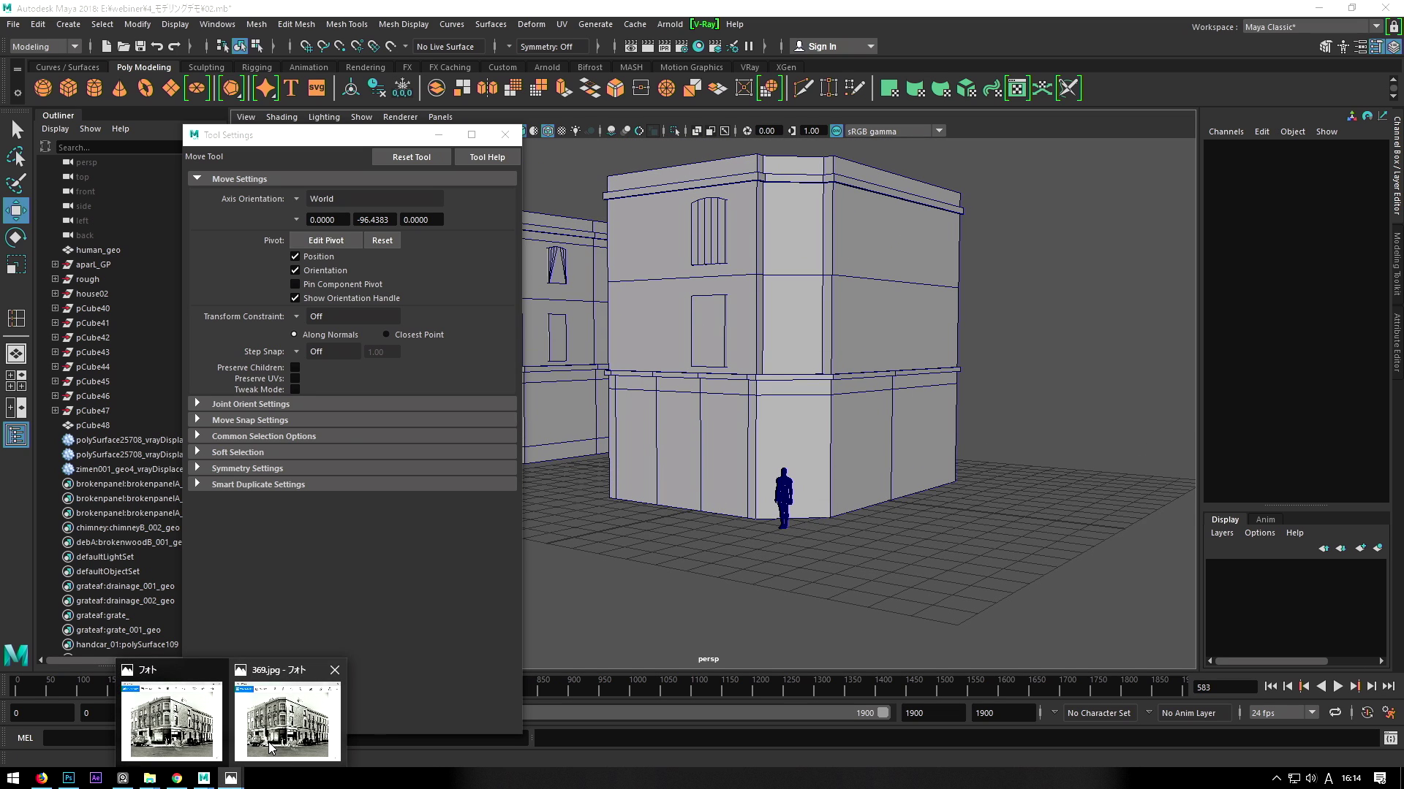
pyautogui.moveTo(230, 779)
pyautogui.click(267, 744)
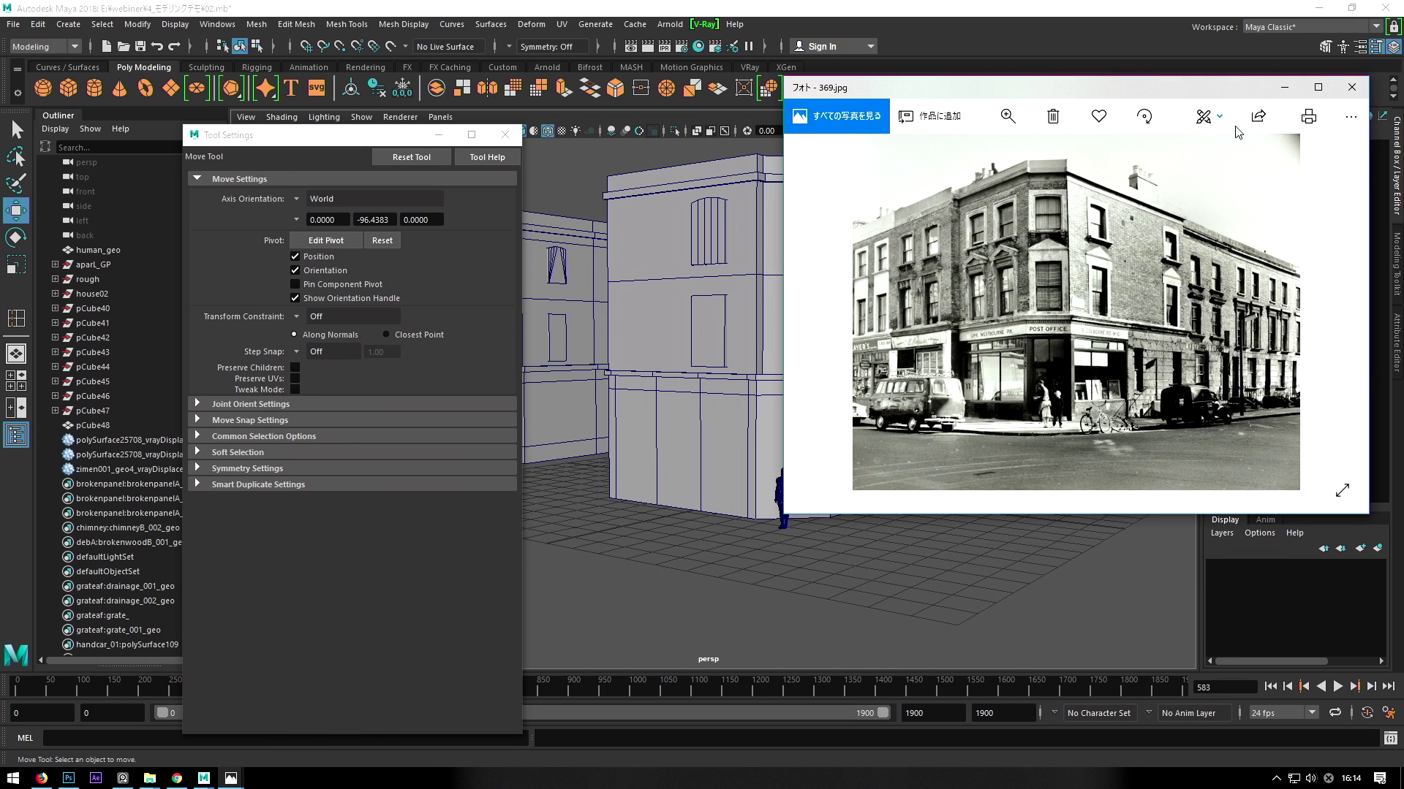
pyautogui.click(1284, 93)
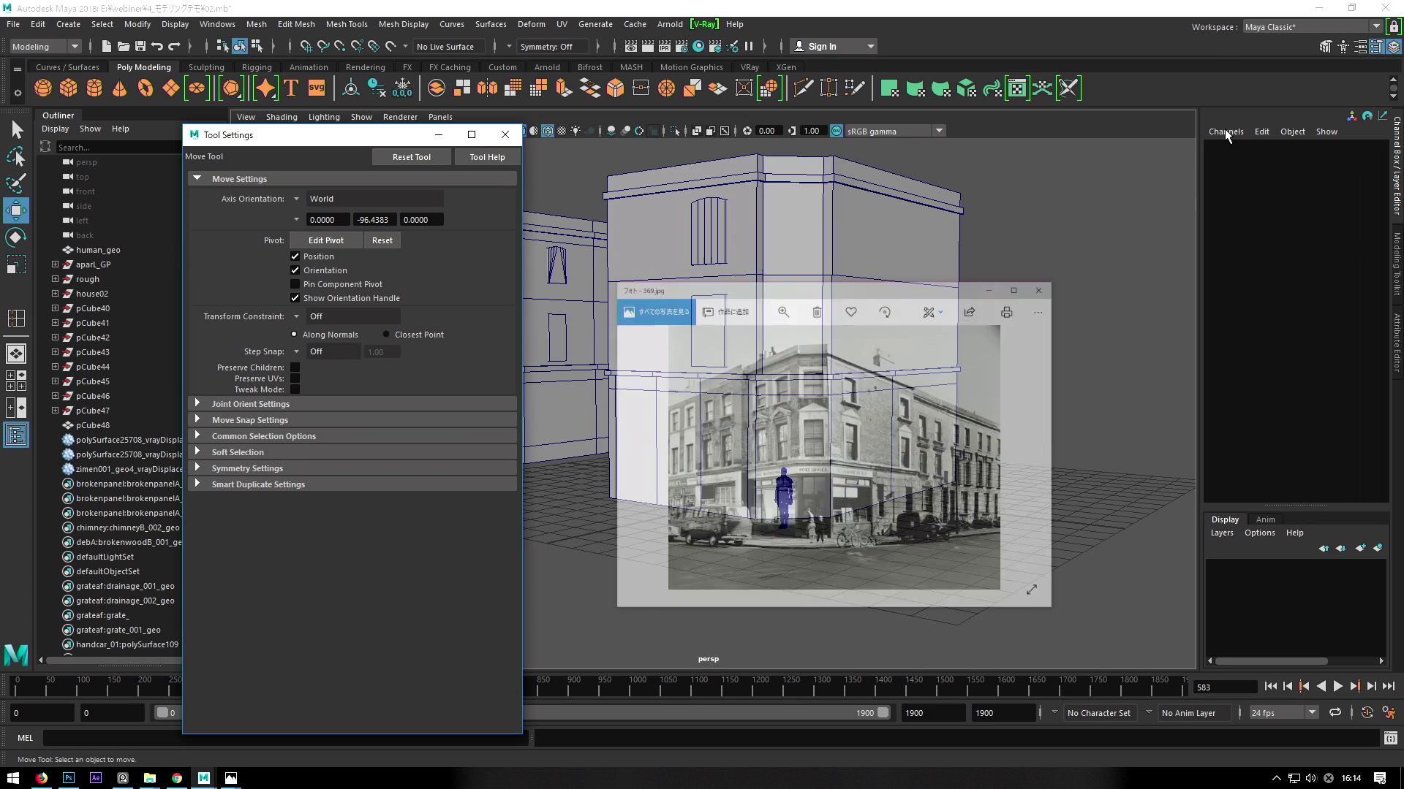
pyautogui.scroll(5, 774, 376)
# Bevel a ground-floor band edge at fraction 0.1, then raise the band's edge loop slightly.
pyautogui.click(785, 374)
pyautogui.moveTo(790, 388)
pyautogui.keyDown('alt'); pyautogui.mouseDown()
pyautogui.moveTo(712, 360)
pyautogui.moveTo(731, 362)
pyautogui.mouseUp(); pyautogui.keyUp('alt')
pyautogui.keyDown('shift'); pyautogui.moveTo(731, 362); pyautogui.dragTo(815, 372, button='right'); pyautogui.keyUp('shift')
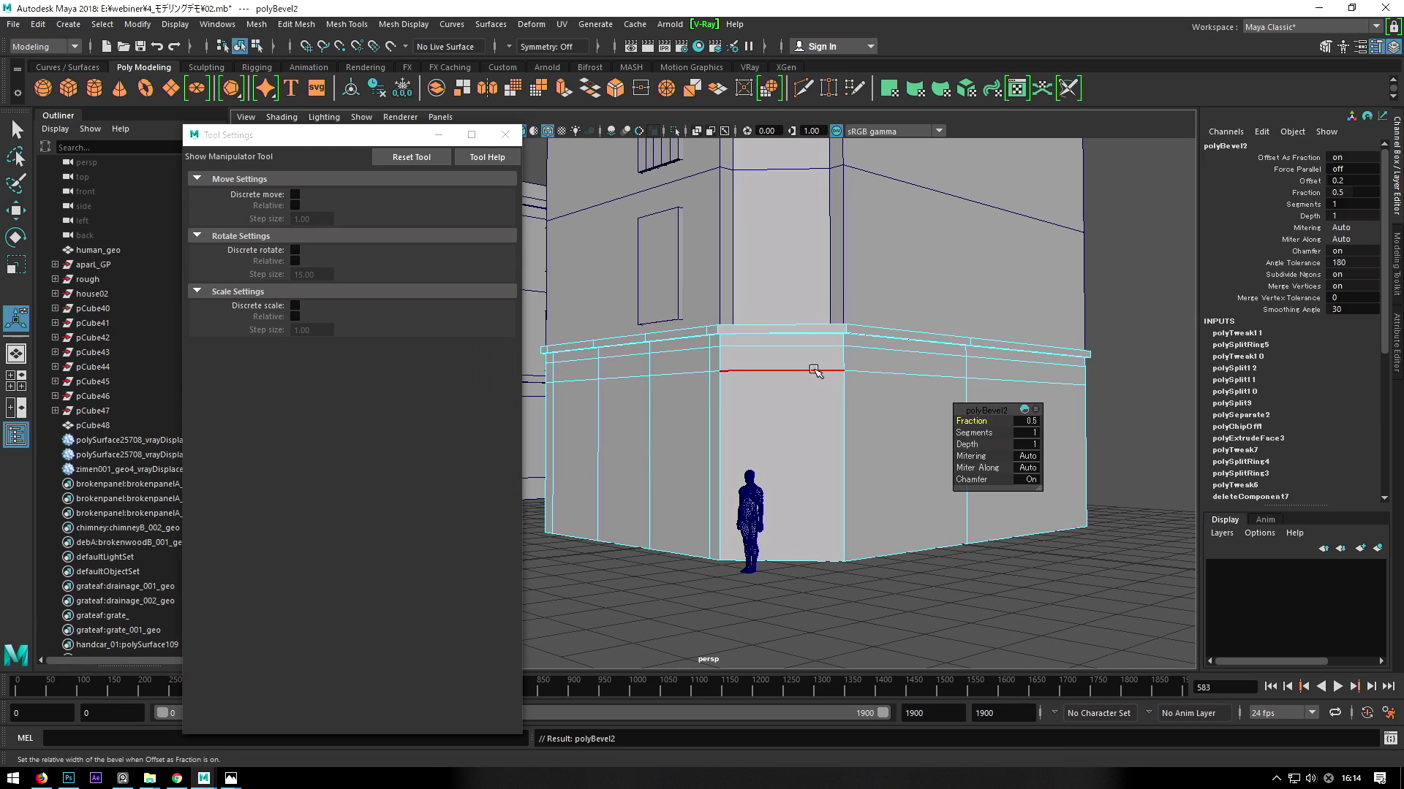
pyautogui.moveTo(976, 421); pyautogui.dragTo(899, 422)
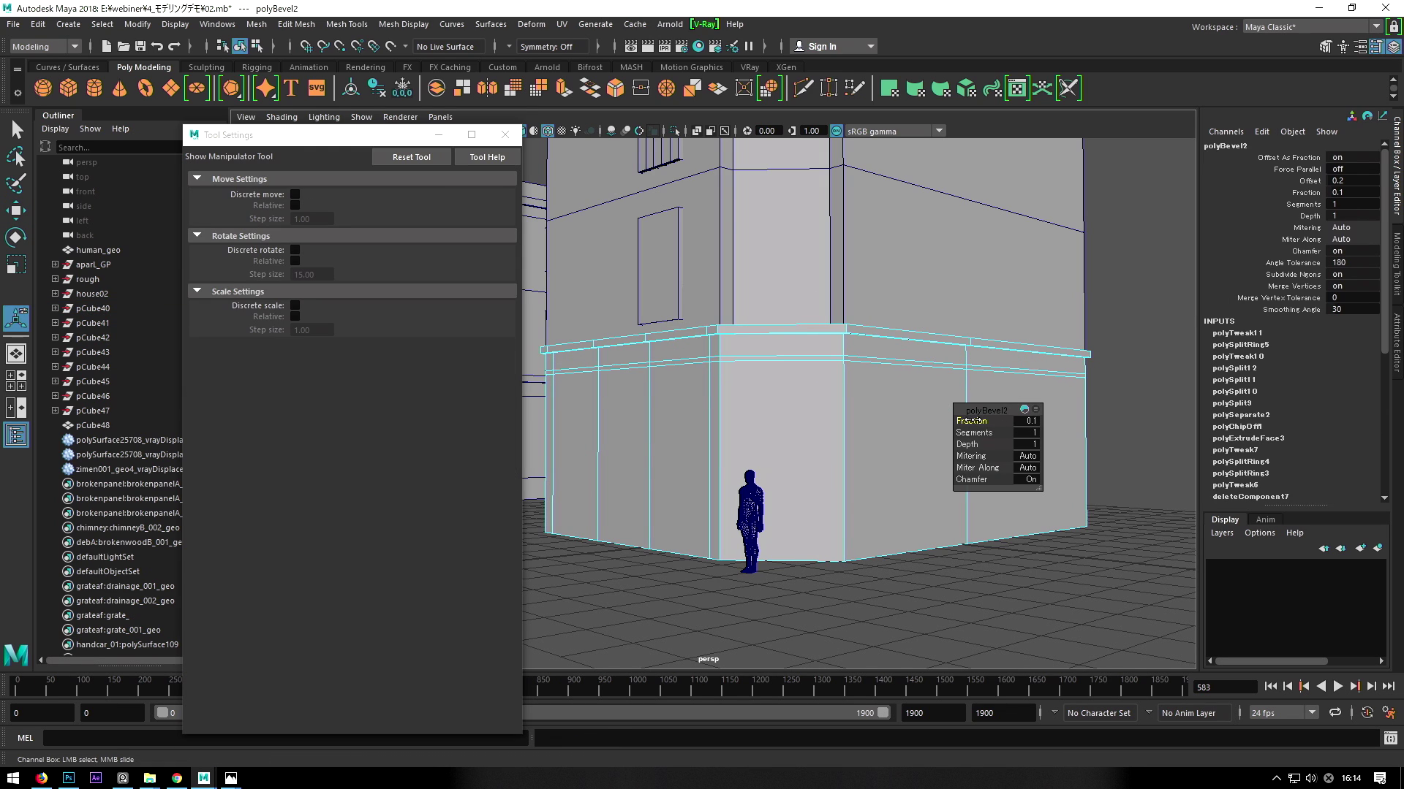
pyautogui.press('w')
pyautogui.doubleClick(751, 359)
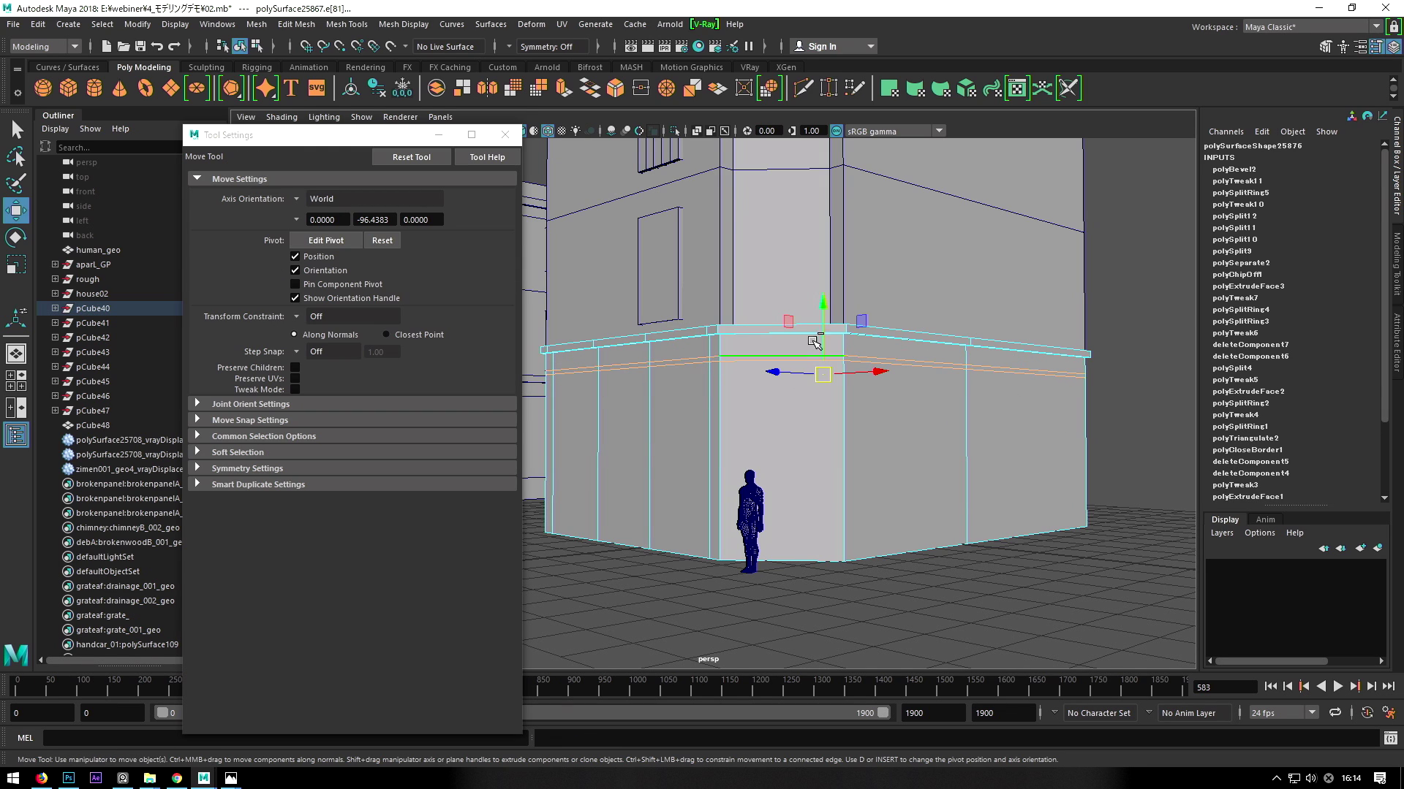
pyautogui.moveTo(829, 344); pyautogui.dragTo(825, 346)
pyautogui.moveTo(685, 355); pyautogui.dragTo(1046, 313, button='right')
pyautogui.moveTo(1046, 313)
pyautogui.keyDown('alt'); pyautogui.mouseDown()
pyautogui.moveTo(753, 375)
pyautogui.moveTo(775, 372)
pyautogui.mouseUp(); pyautogui.keyUp('alt')
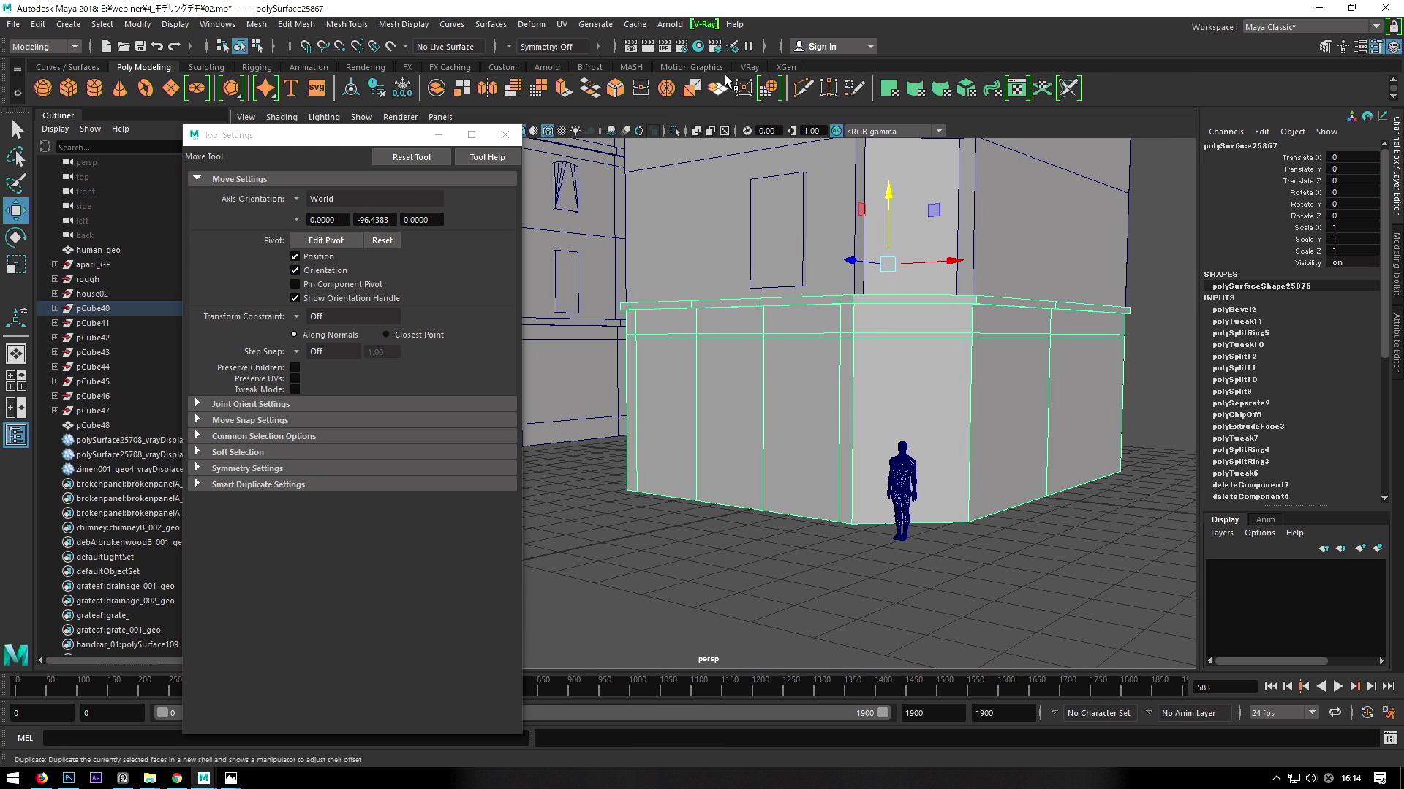
# Start Insert Edge Loop and check the reference photo again.
pyautogui.press('space')
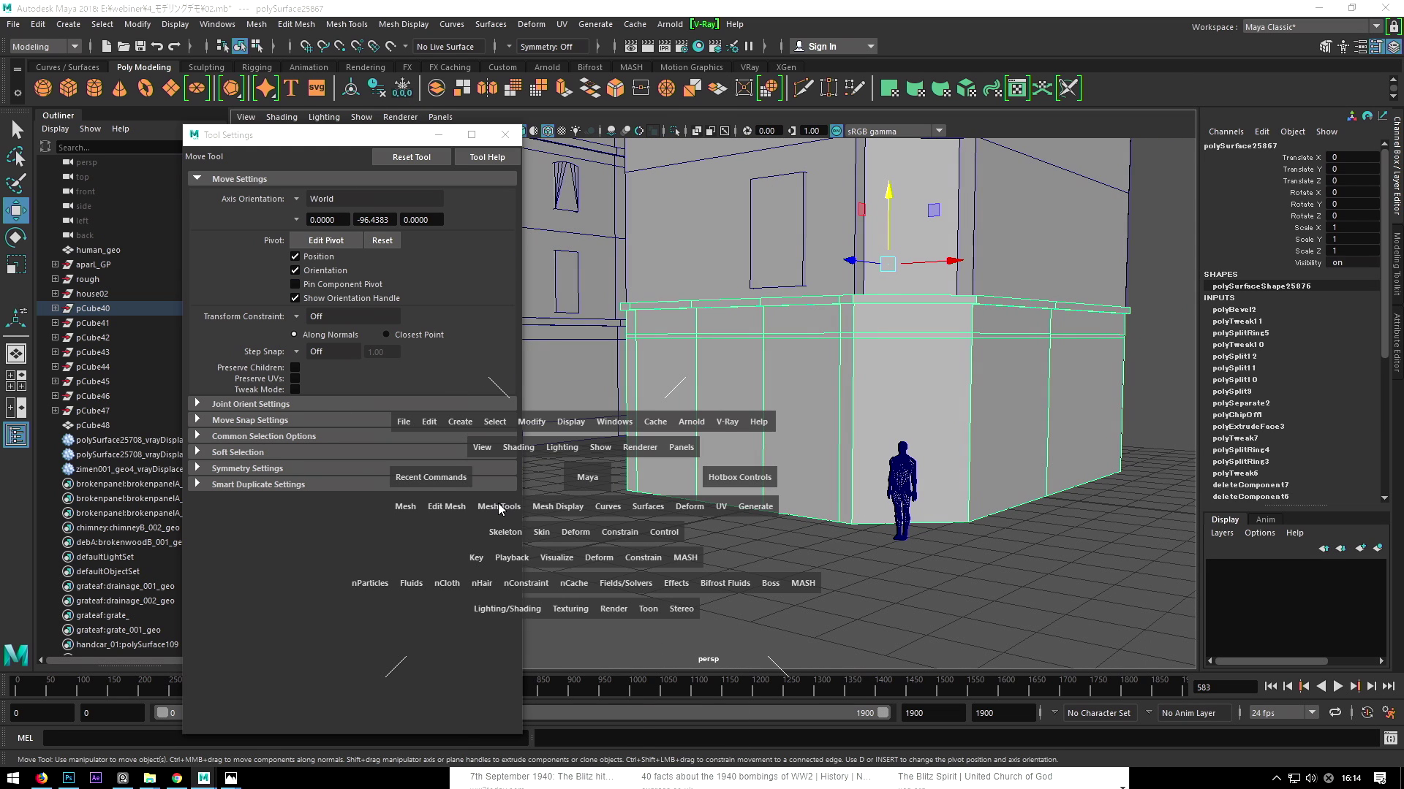
pyautogui.click(498, 503)
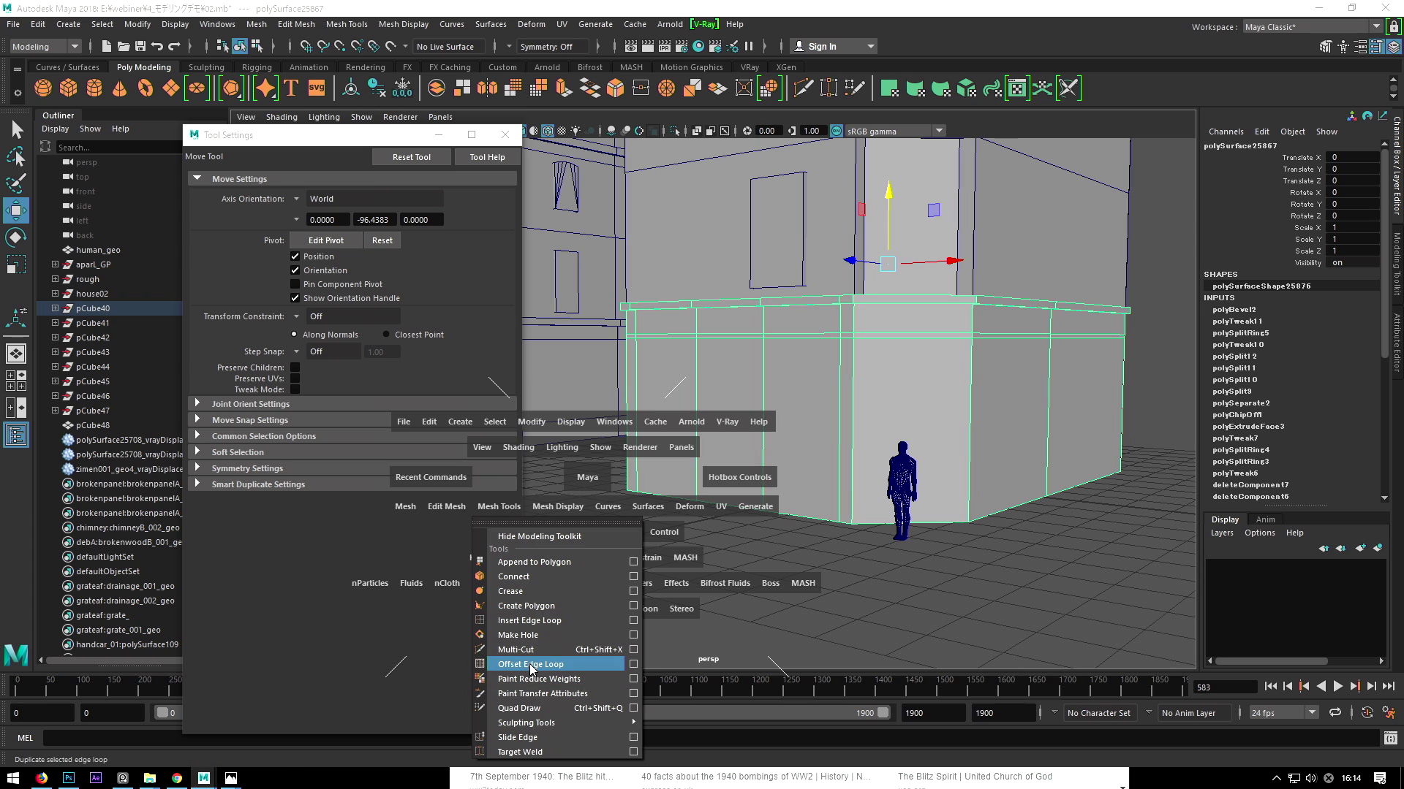
pyautogui.click(529, 620)
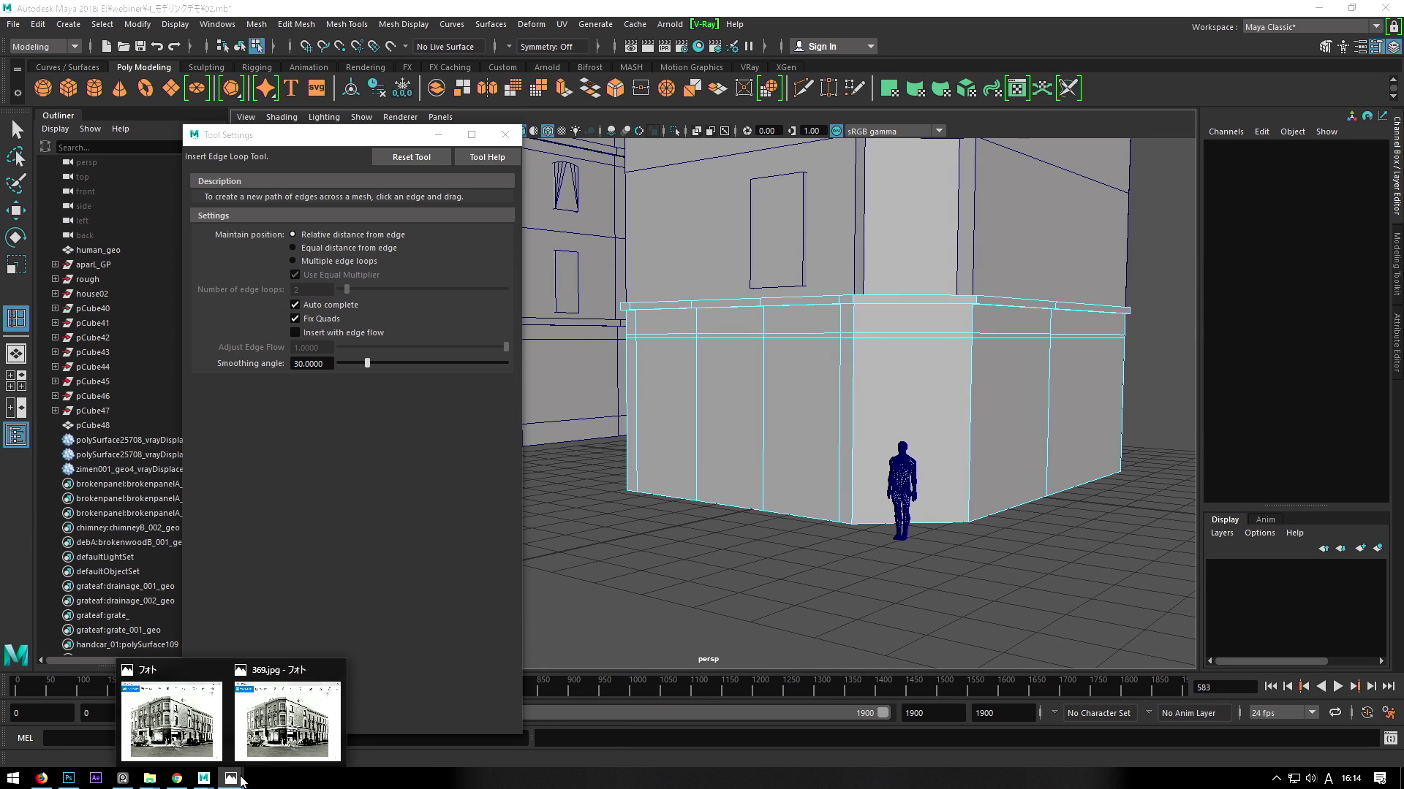
pyautogui.click(288, 724)
pyautogui.scroll(3, 1026, 376)
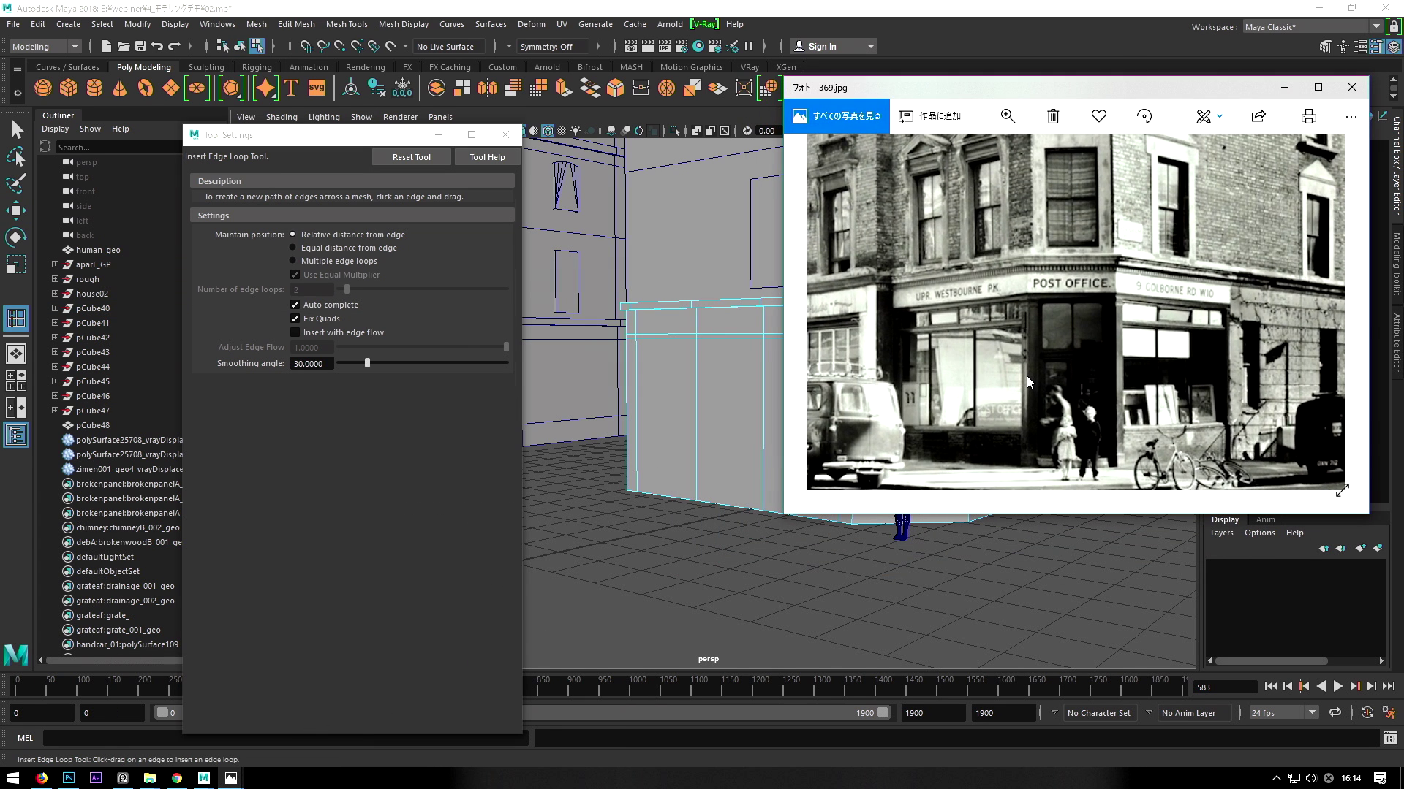
pyautogui.scroll(-3, 1033, 371)
pyautogui.click(1286, 88)
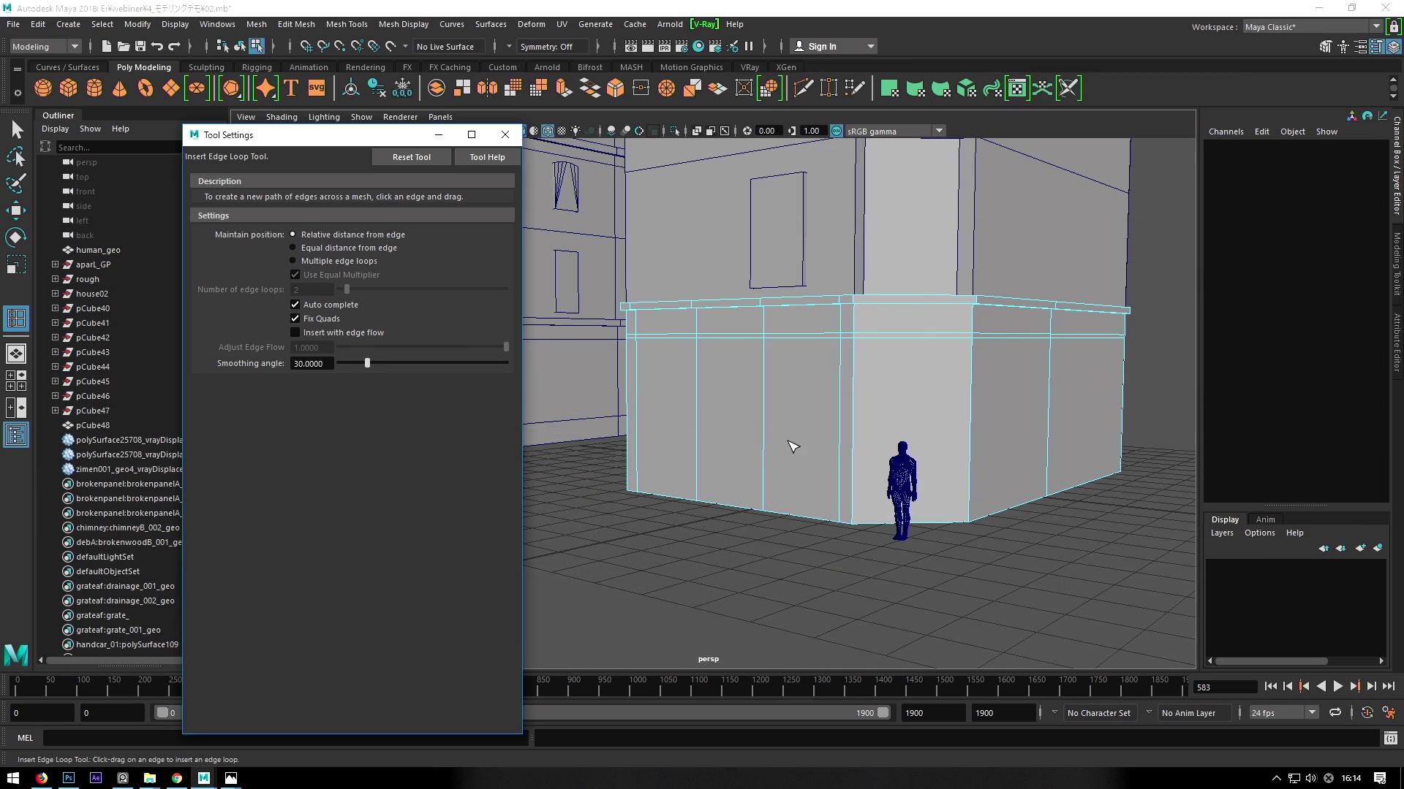
# Bevel a vertical wall edge with the fraction set to 0.05.
pyautogui.scroll(3, 839, 438)
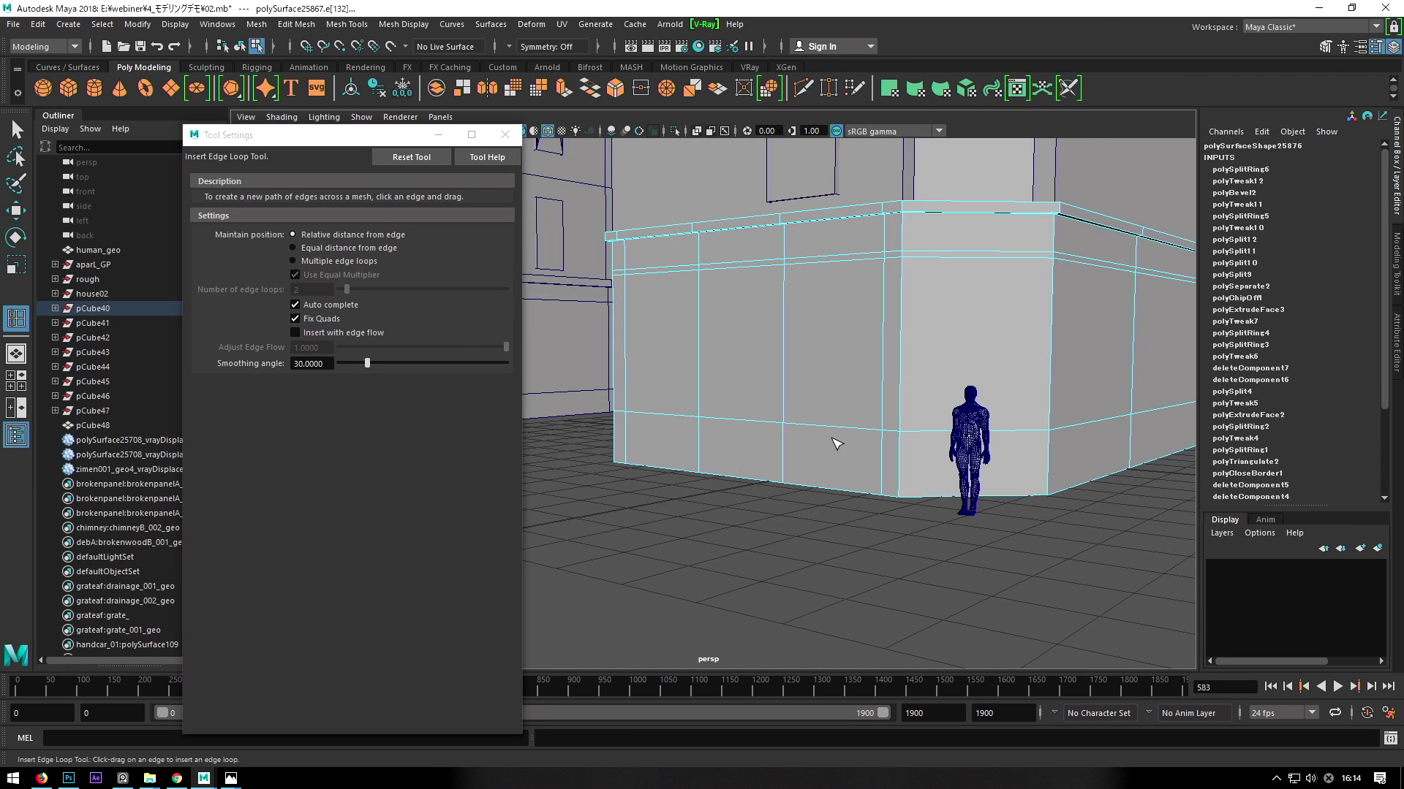
pyautogui.scroll(4, 852, 440)
pyautogui.press('w')
pyautogui.click(861, 294)
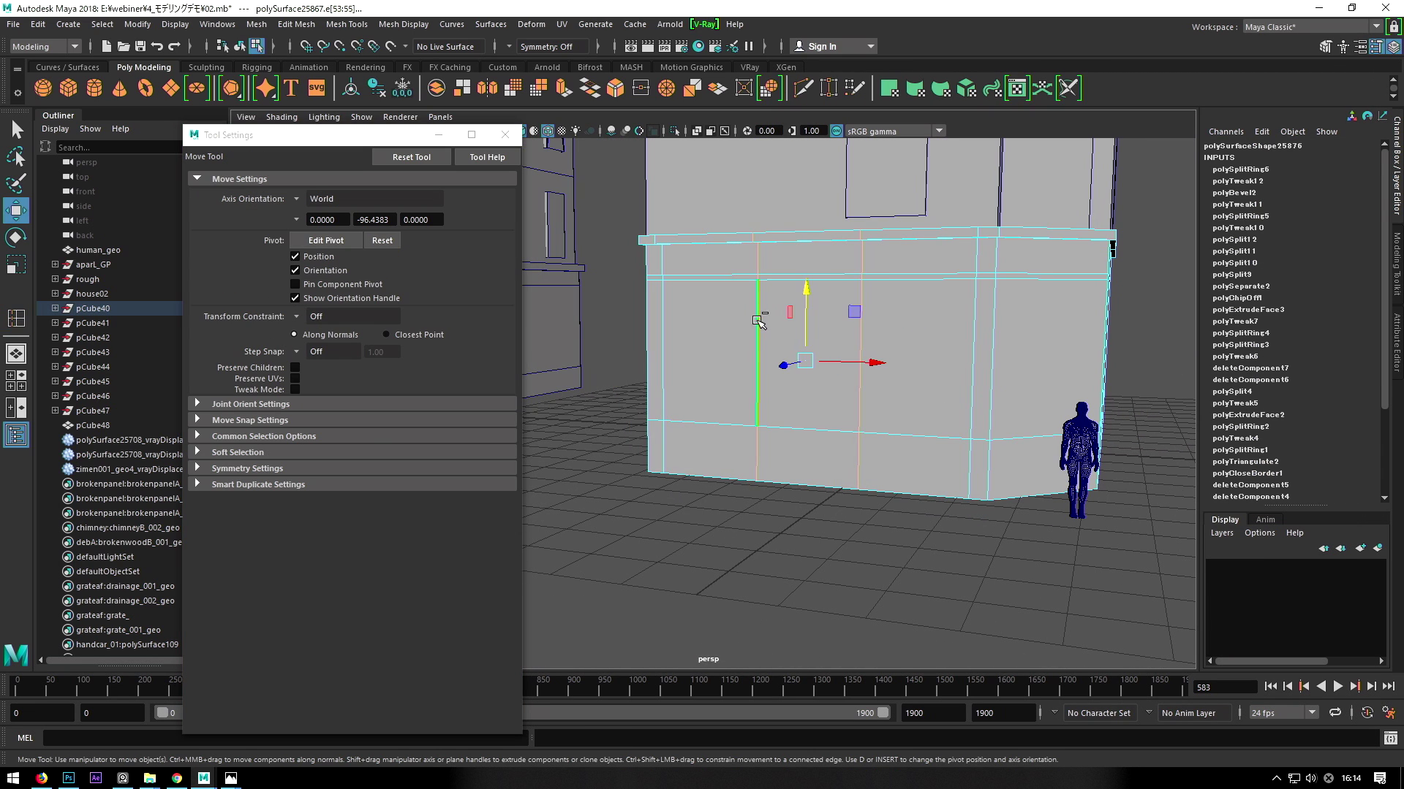
pyautogui.keyDown('alt'); pyautogui.moveTo(756, 317); pyautogui.dragTo(717, 328); pyautogui.keyUp('alt')
pyautogui.scroll(3, 716, 329)
pyautogui.keyDown('shift'); pyautogui.moveTo(739, 329); pyautogui.dragTo(828, 339, button='right'); pyautogui.keyUp('shift')
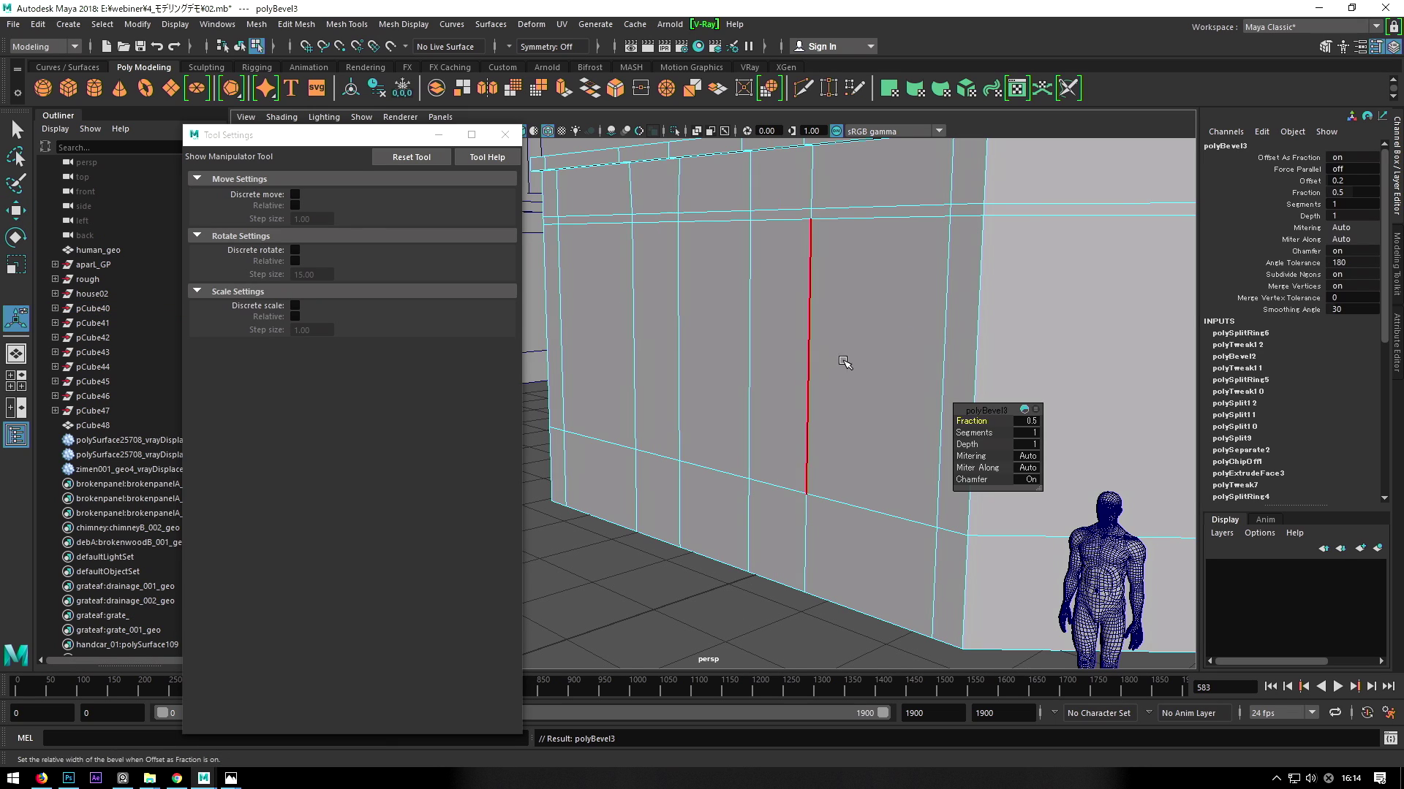
pyautogui.moveTo(993, 421); pyautogui.dragTo(994, 421)
pyautogui.write('0.1')
pyautogui.press('Return')
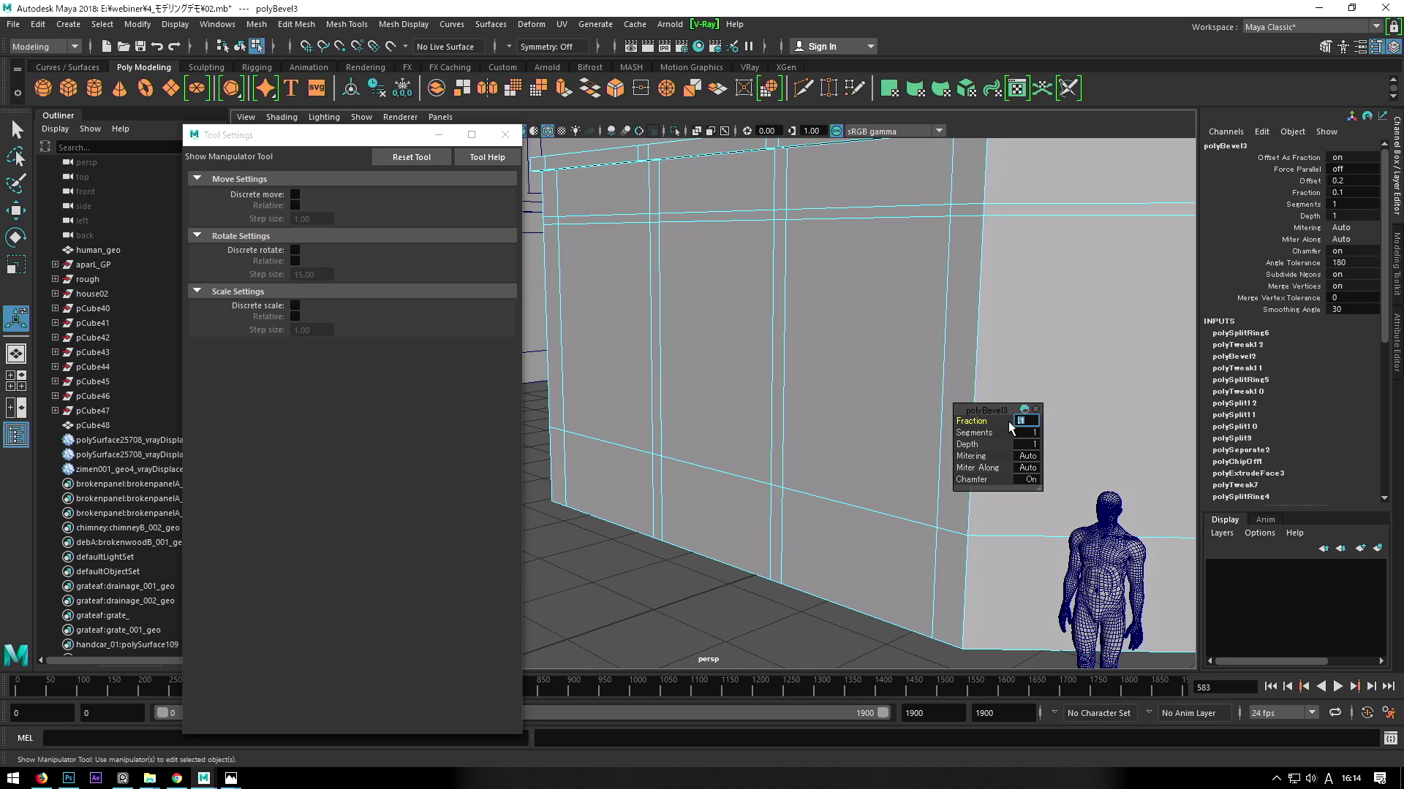
pyautogui.write('5')
pyautogui.press('Return')
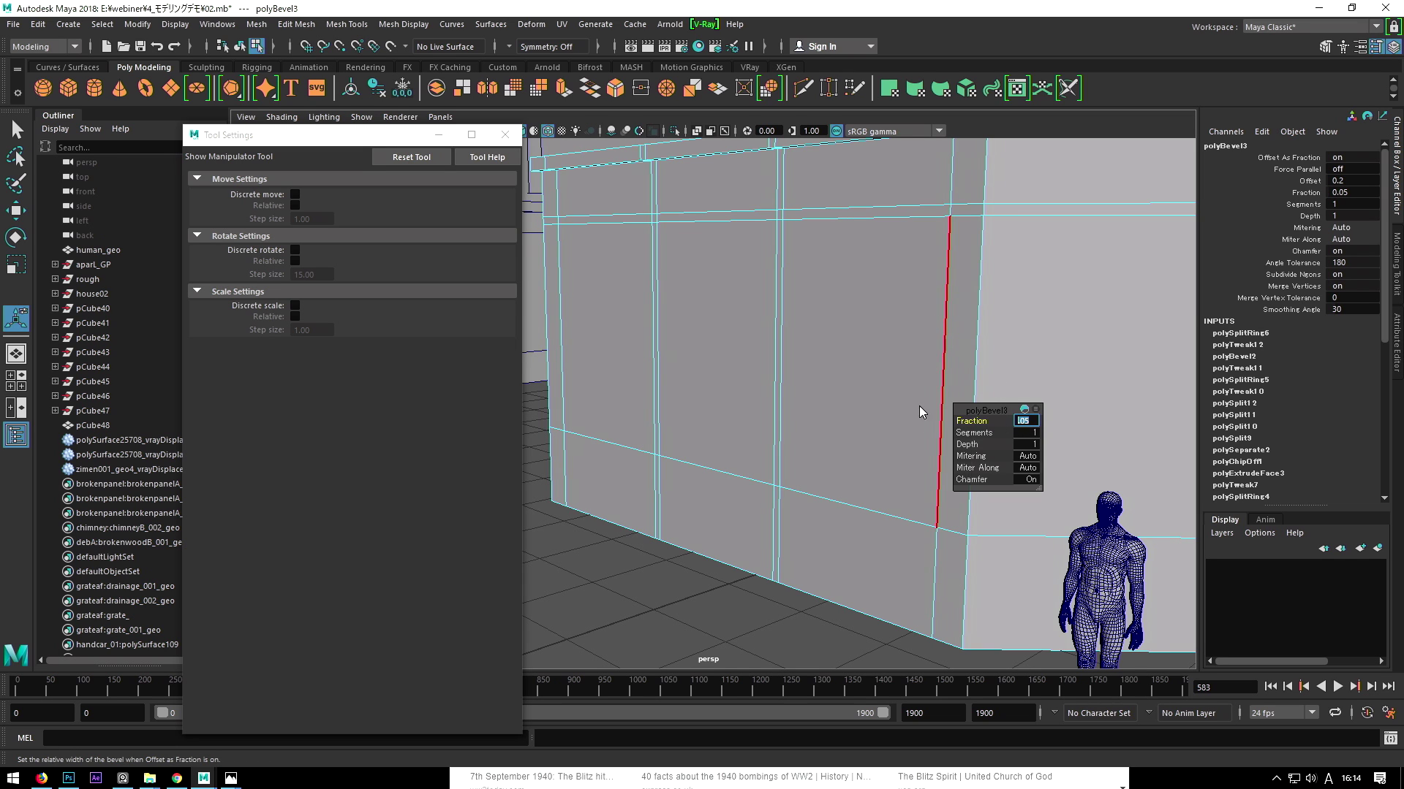
pyautogui.press('q')
# Select a wall face below the cornice plus its neighbouring wall faces.
pyautogui.click(797, 370)
pyautogui.moveTo(797, 370)
pyautogui.keyDown('alt'); pyautogui.mouseDown()
pyautogui.moveTo(744, 343)
pyautogui.moveTo(642, 373)
pyautogui.moveTo(858, 384)
pyautogui.mouseUp(); pyautogui.keyUp('alt')
pyautogui.keyDown('shift'); pyautogui.click(643, 373); pyautogui.keyUp('shift')
pyautogui.keyDown('alt'); pyautogui.moveTo(858, 384); pyautogui.dragTo(803, 351, button='middle'); pyautogui.keyUp('alt')
pyautogui.keyDown('alt'); pyautogui.moveTo(803, 352); pyautogui.dragTo(868, 350); pyautogui.keyUp('alt')
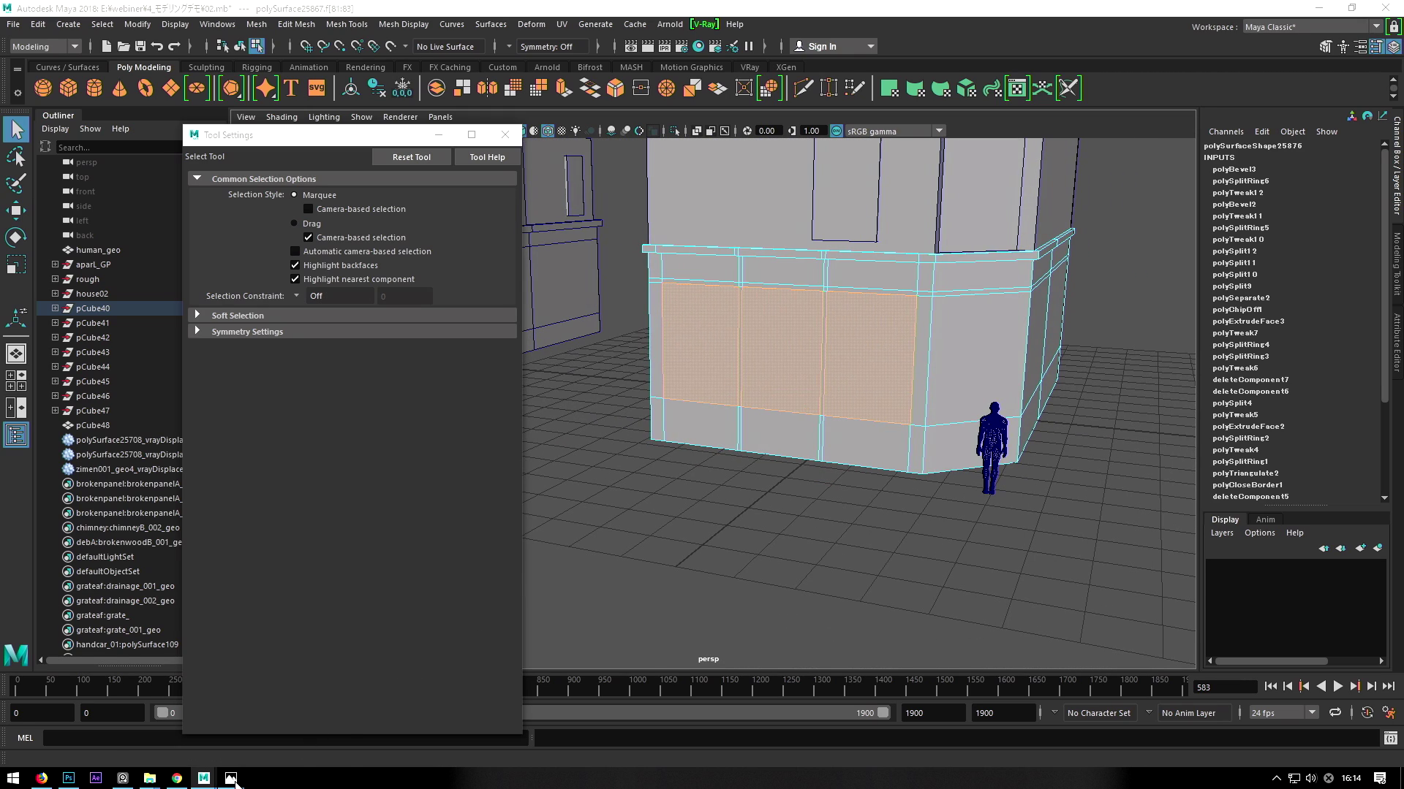
# Check the reference photo, then select and slightly nudge the human scale figure.
pyautogui.moveTo(231, 779)
pyautogui.click(269, 743)
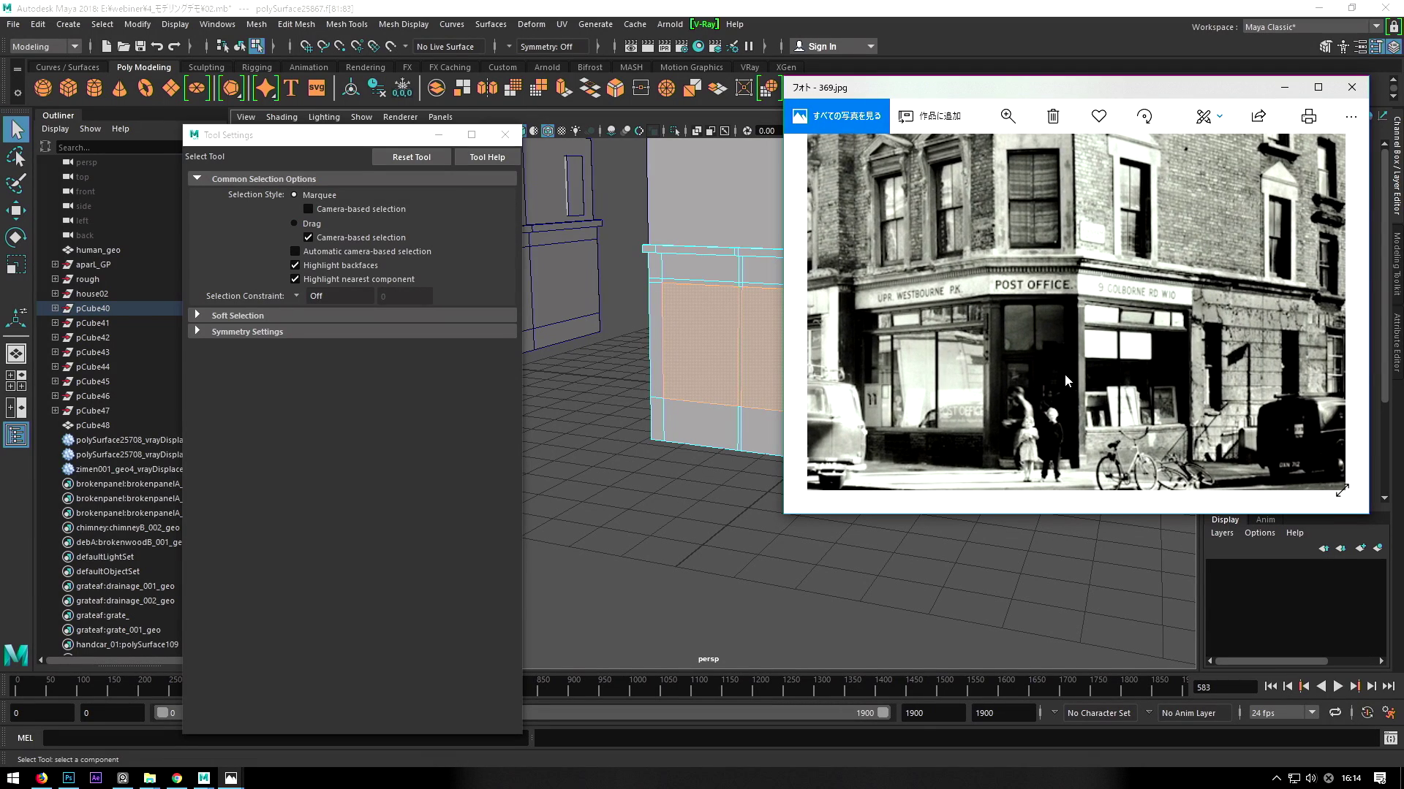
pyautogui.click(1285, 88)
pyautogui.press('f')
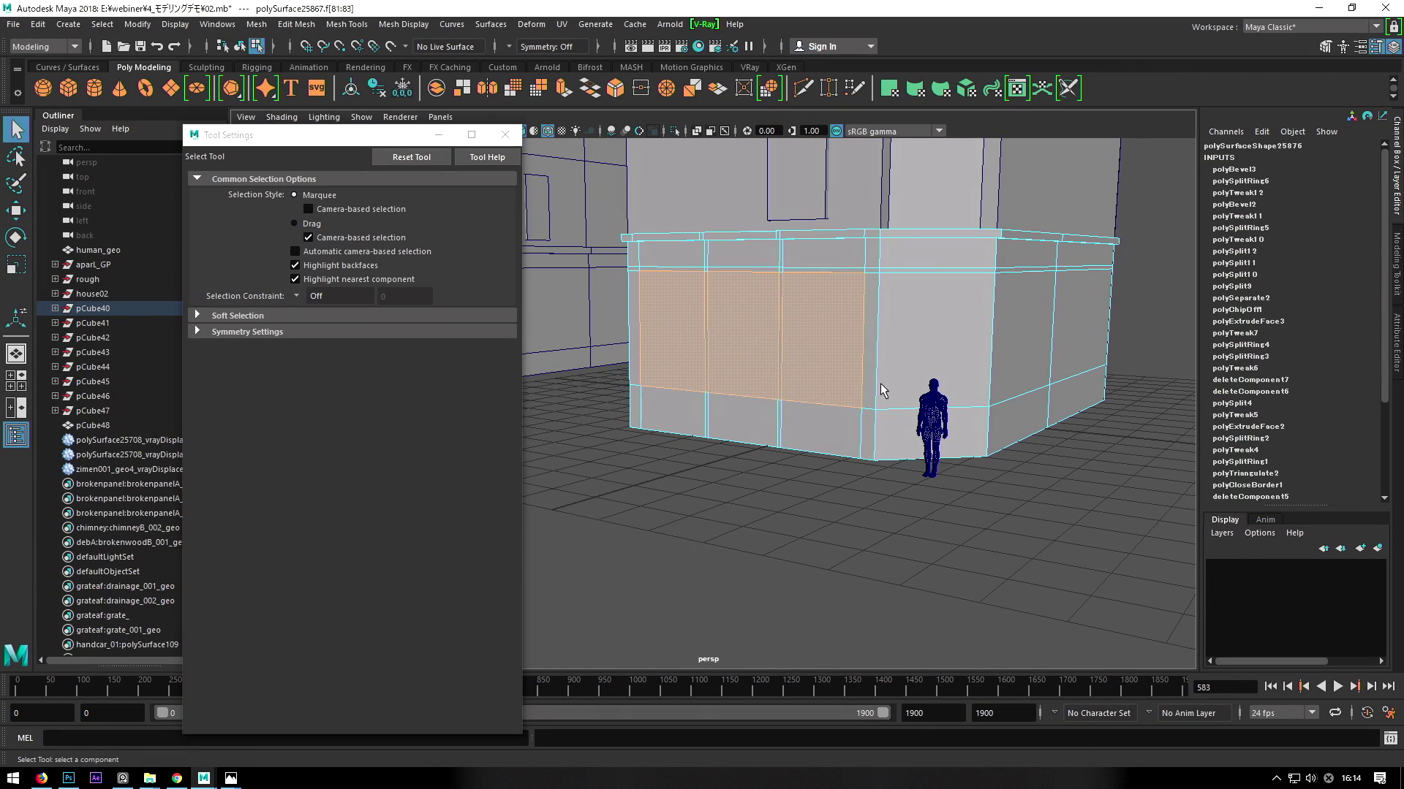
pyautogui.press('F8')
pyautogui.click(901, 413)
pyautogui.keyDown('alt'); pyautogui.moveTo(900, 413); pyautogui.dragTo(829, 557); pyautogui.keyUp('alt')
pyautogui.press('w')
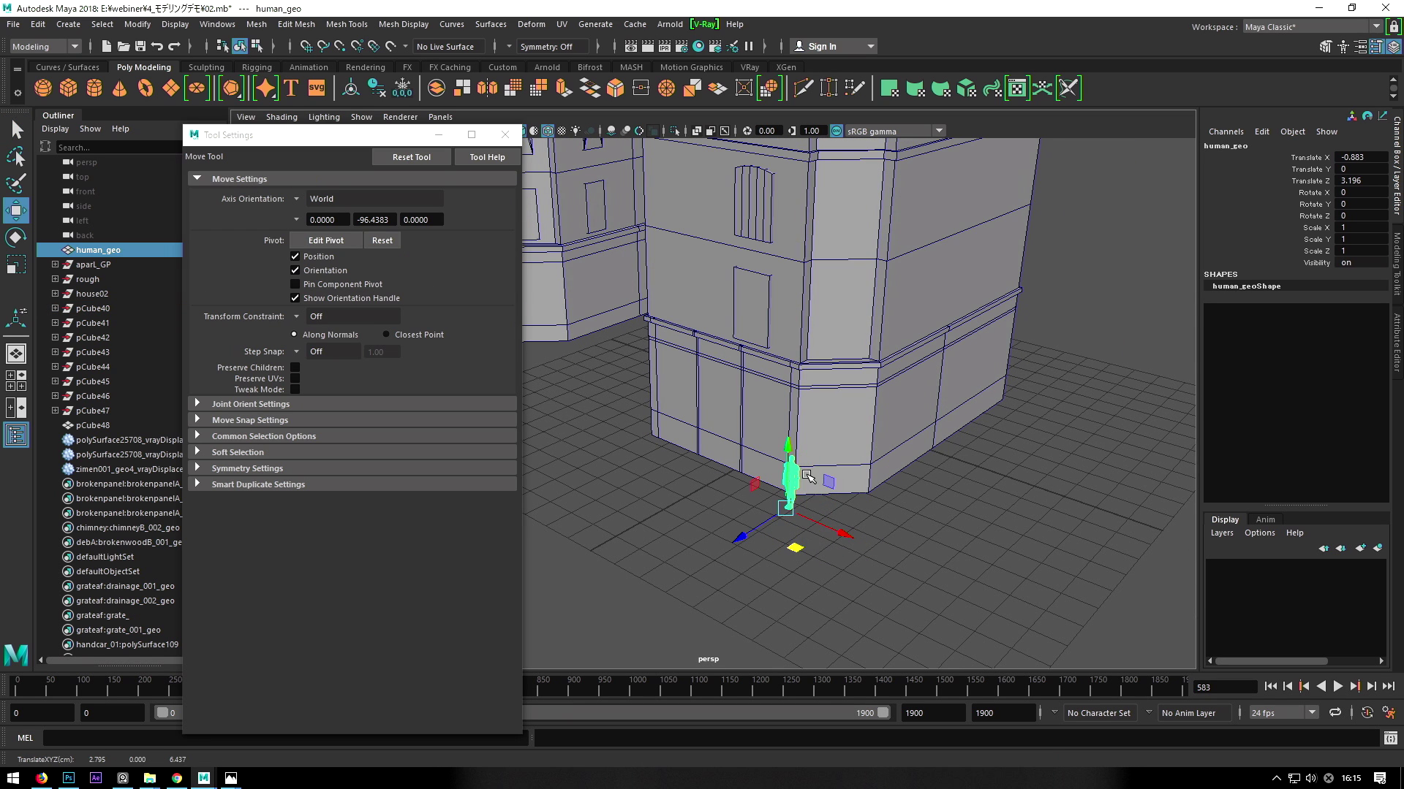
# In the front view, select the ground-floor mesh with the reference photo placed on the left.
pyautogui.press('space')
pyautogui.scroll(3, 866, 448)
pyautogui.scroll(2, 866, 448)
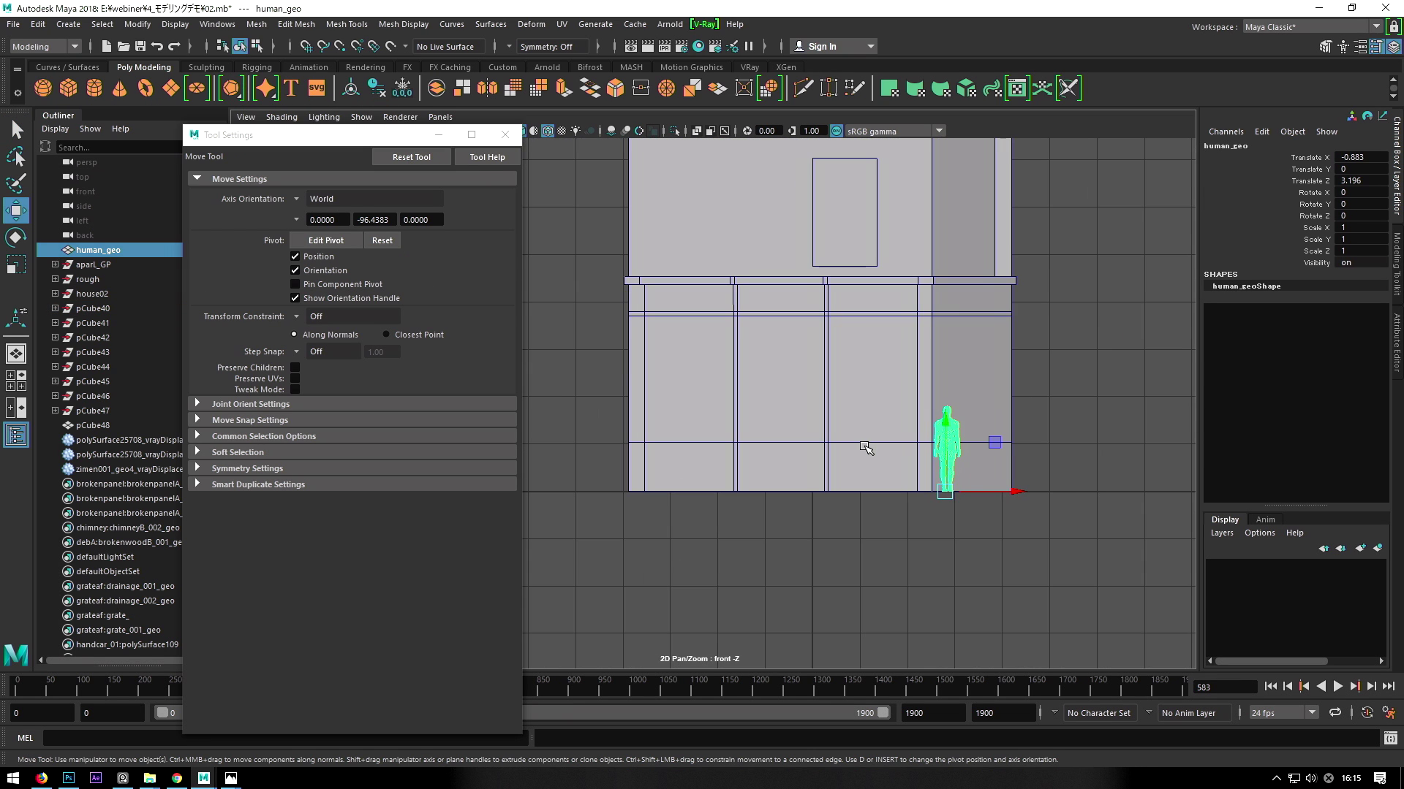
pyautogui.click(865, 448)
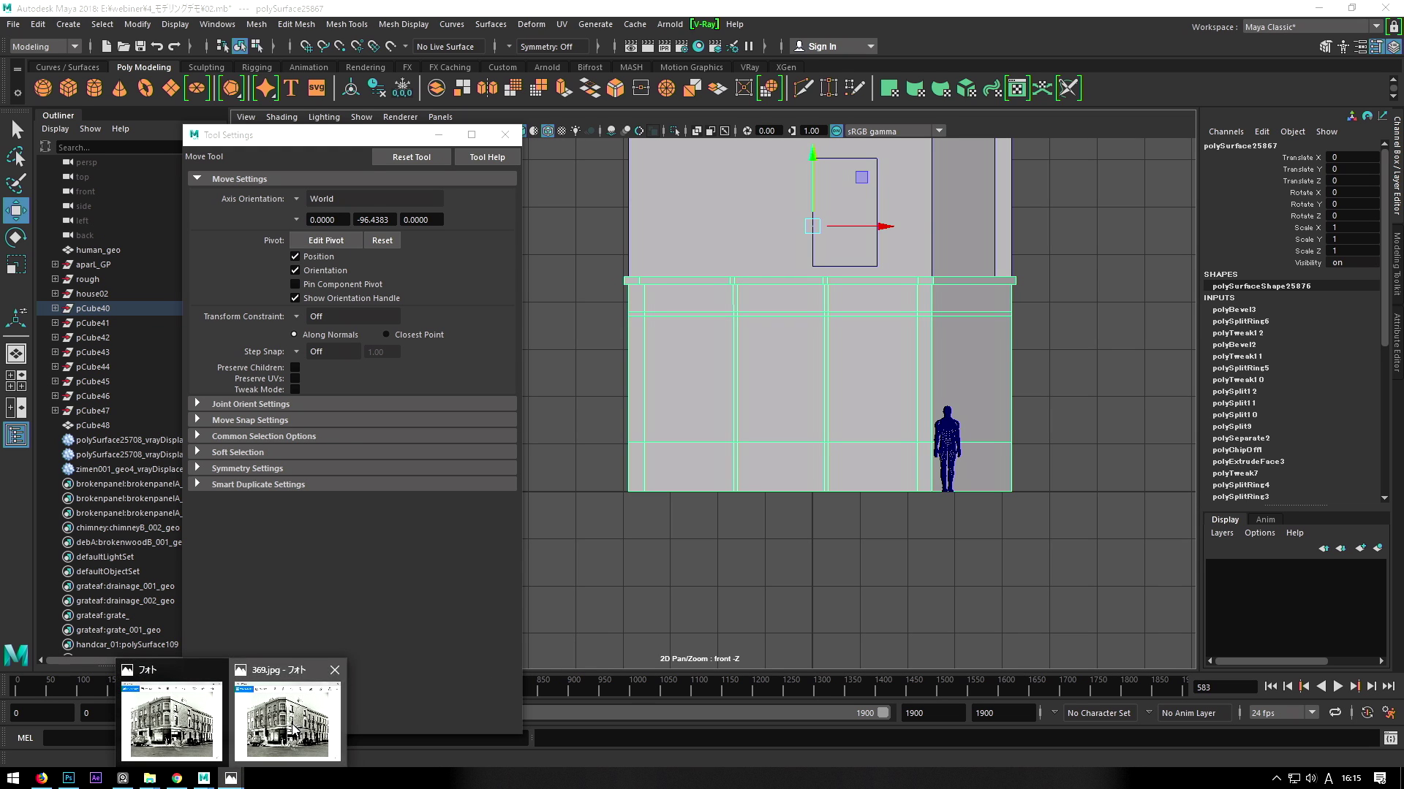
pyautogui.click(214, 723)
pyautogui.scroll(2, 1044, 390)
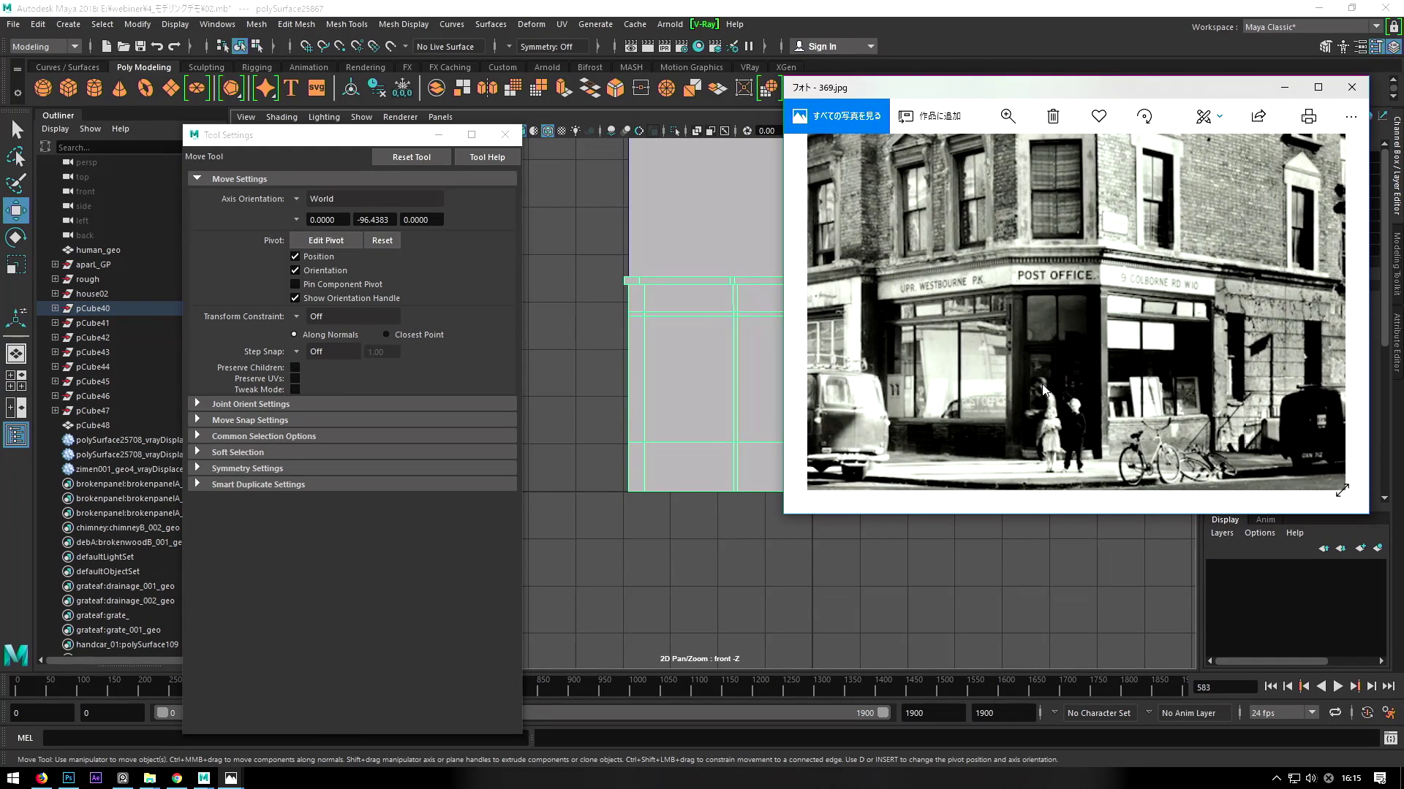
pyautogui.moveTo(1146, 100); pyautogui.dragTo(376, 154)
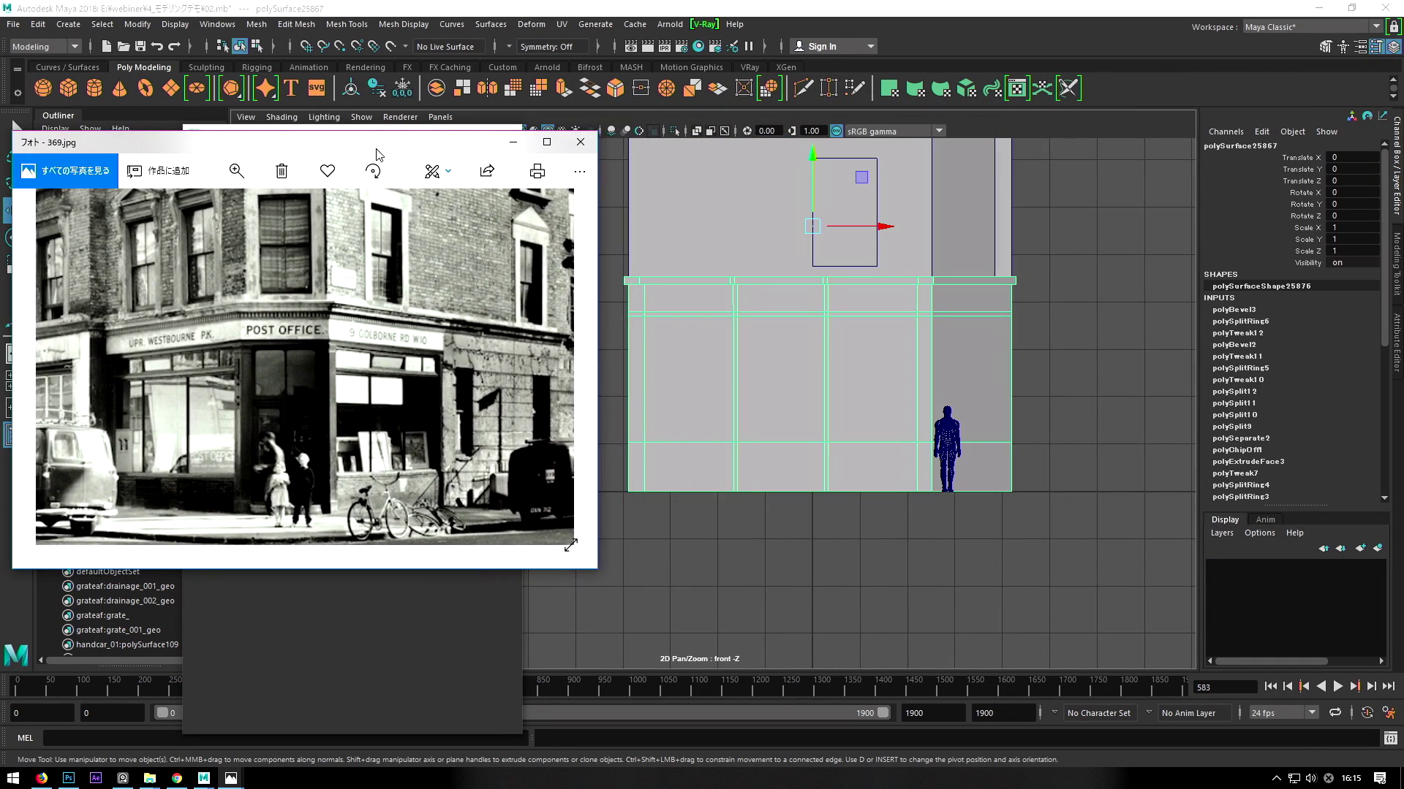
pyautogui.moveTo(810, 437); pyautogui.dragTo(888, 439, button='middle')
pyautogui.click(287, 722)
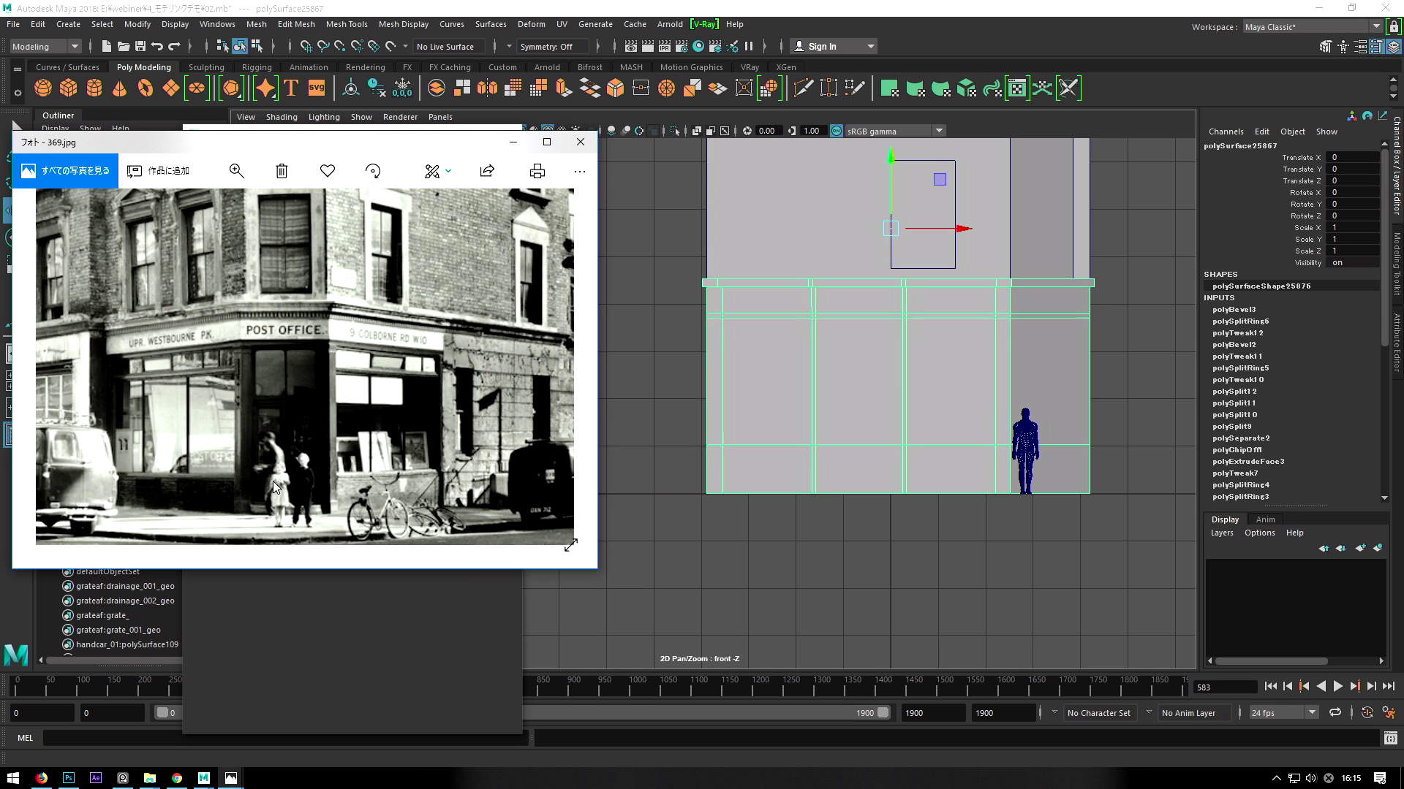
pyautogui.click(667, 421)
# Lower the bottom row of shopfront vertices slightly, then return to the perspective view.
pyautogui.press('F9')
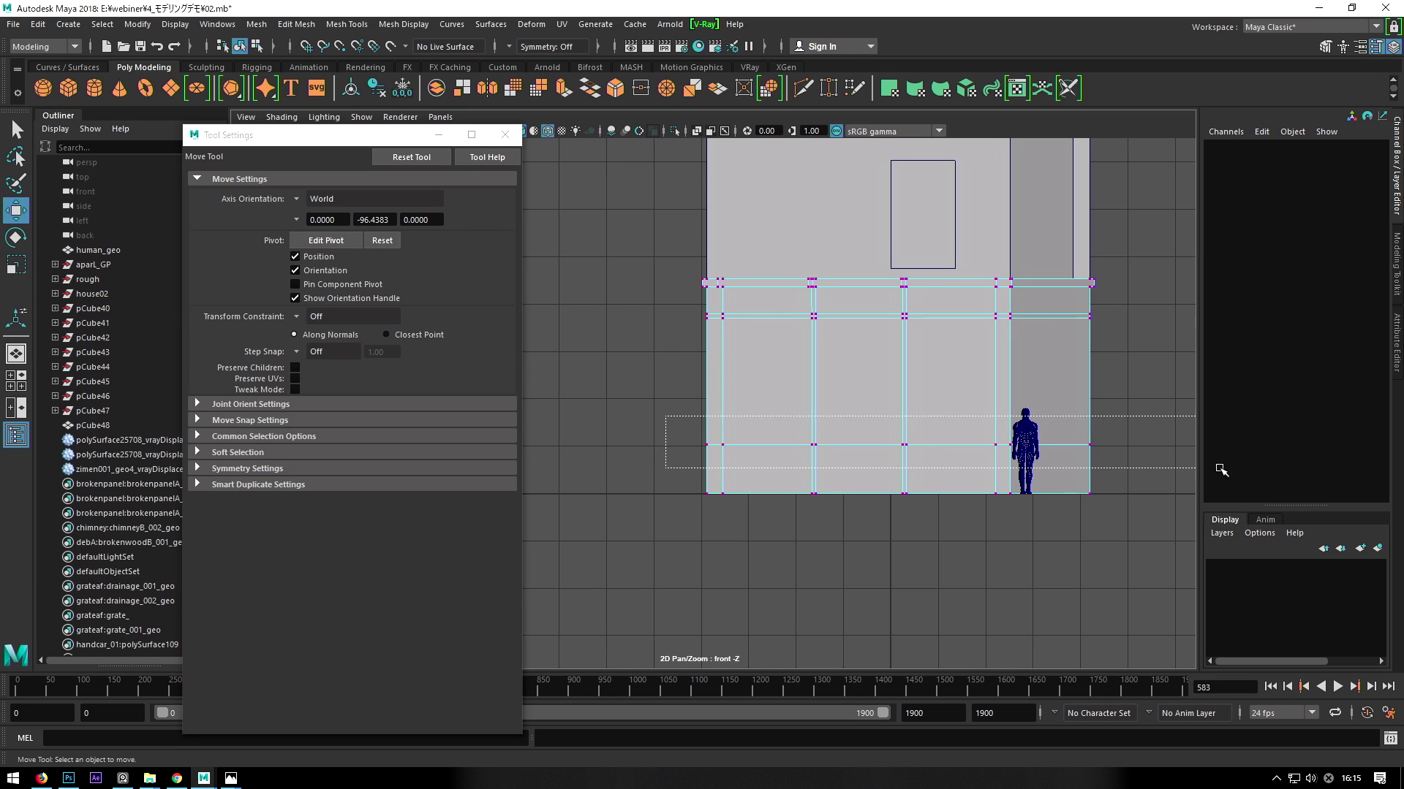
pyautogui.moveTo(1200, 467); pyautogui.dragTo(1201, 468)
pyautogui.moveTo(893, 392); pyautogui.dragTo(893, 402)
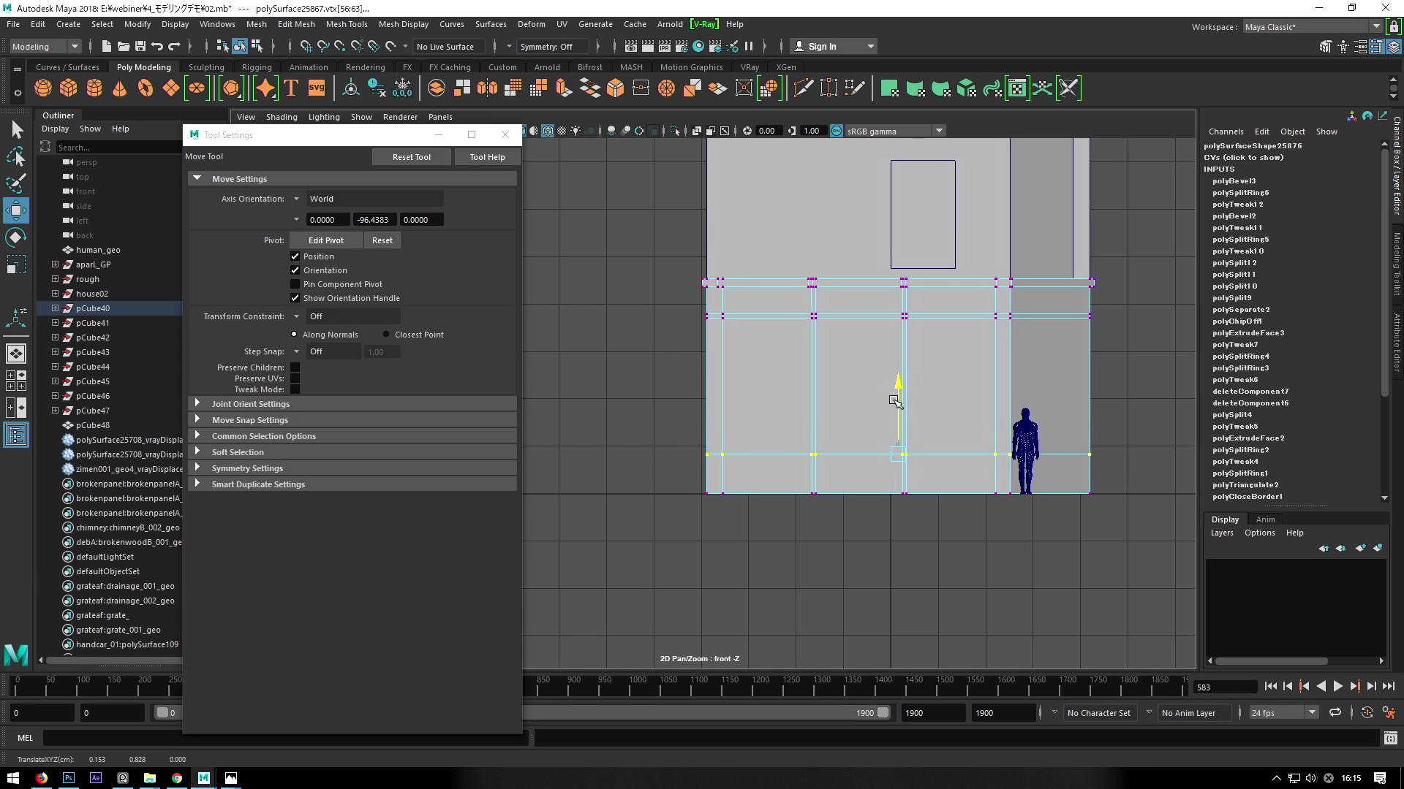
pyautogui.scroll(1, 899, 405)
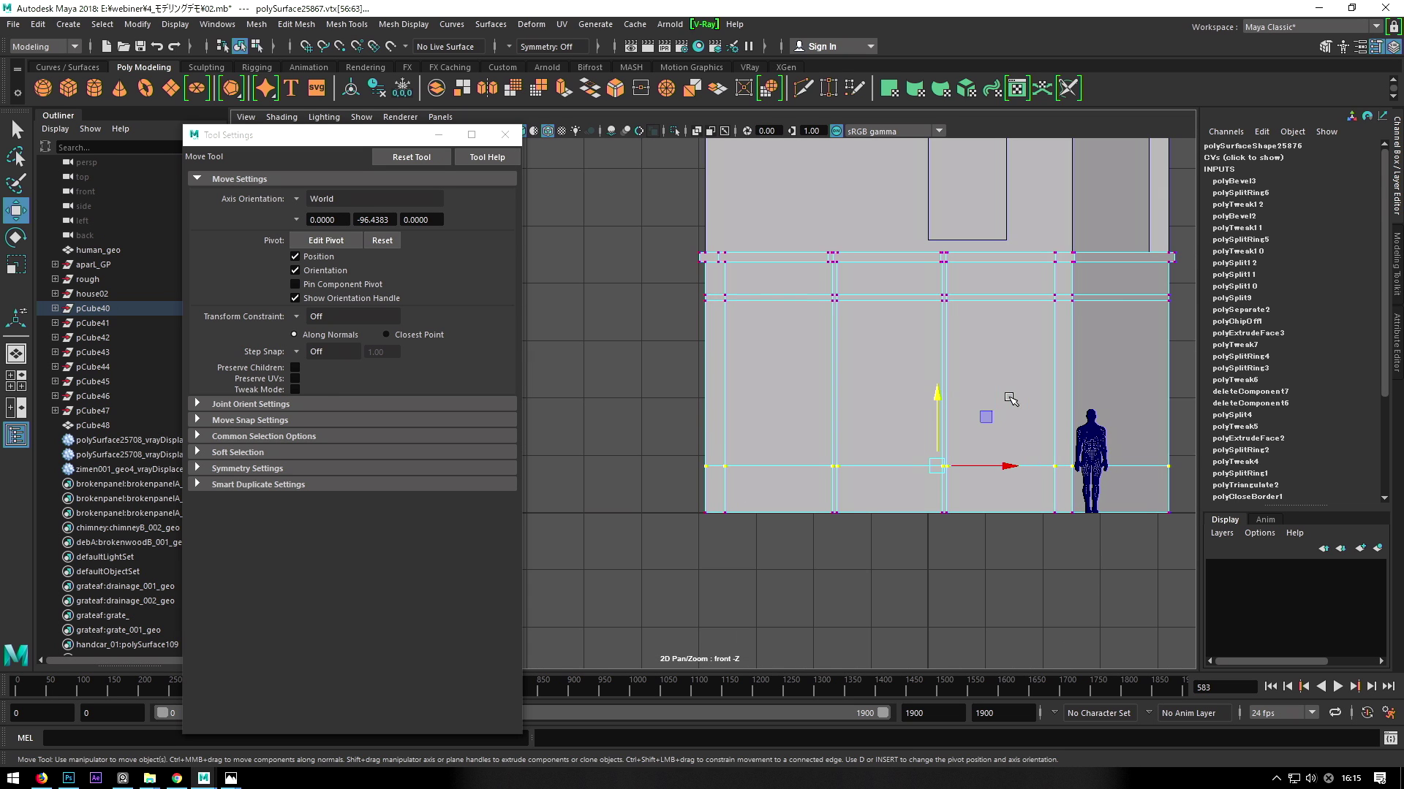
pyautogui.scroll(1, 911, 422)
pyautogui.press('space')
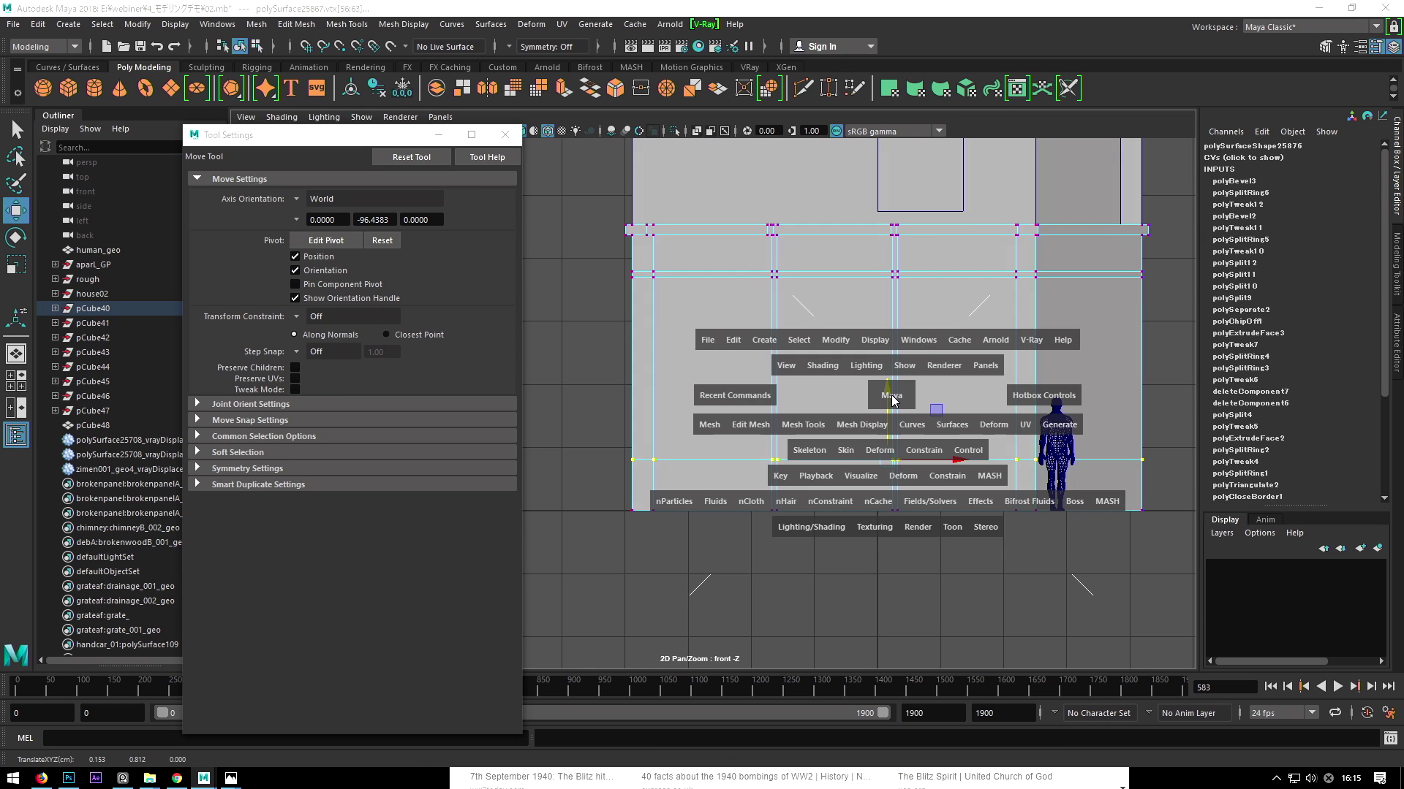
pyautogui.moveTo(895, 394); pyautogui.dragTo(1016, 281)
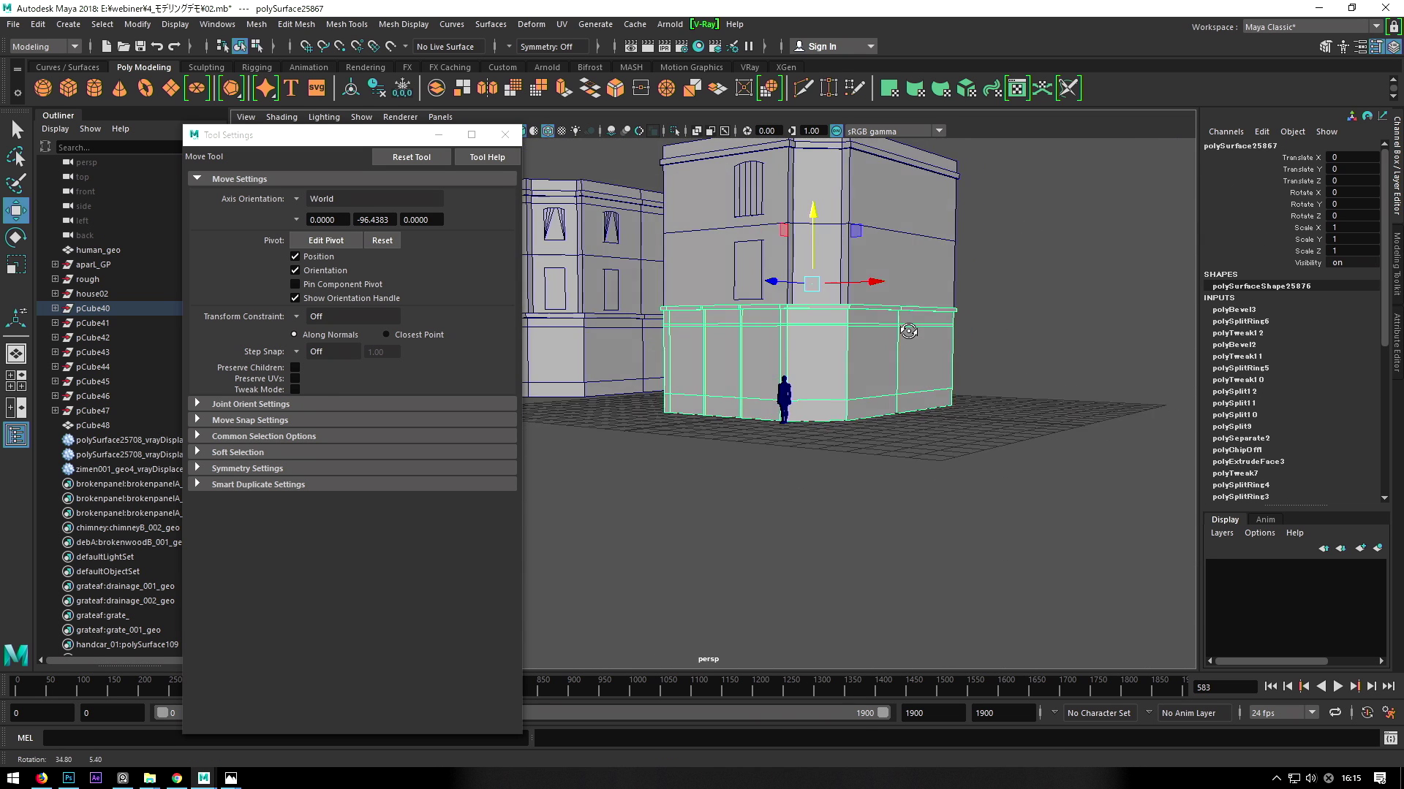
pyautogui.moveTo(230, 778)
pyautogui.click(293, 724)
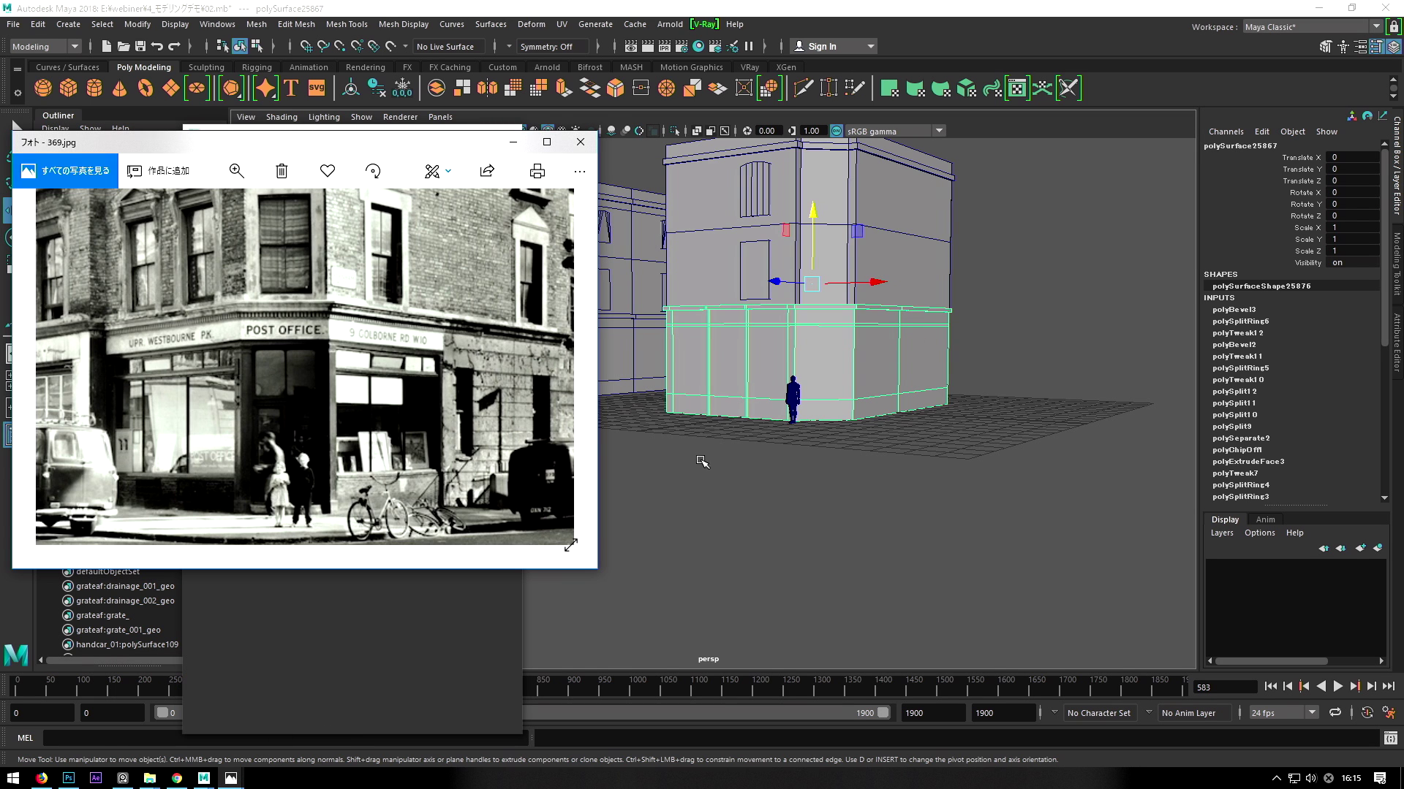
# Pan and zoom the enlarged reference photo to study the storefront.
pyautogui.moveTo(336, 468); pyautogui.dragTo(389, 447)
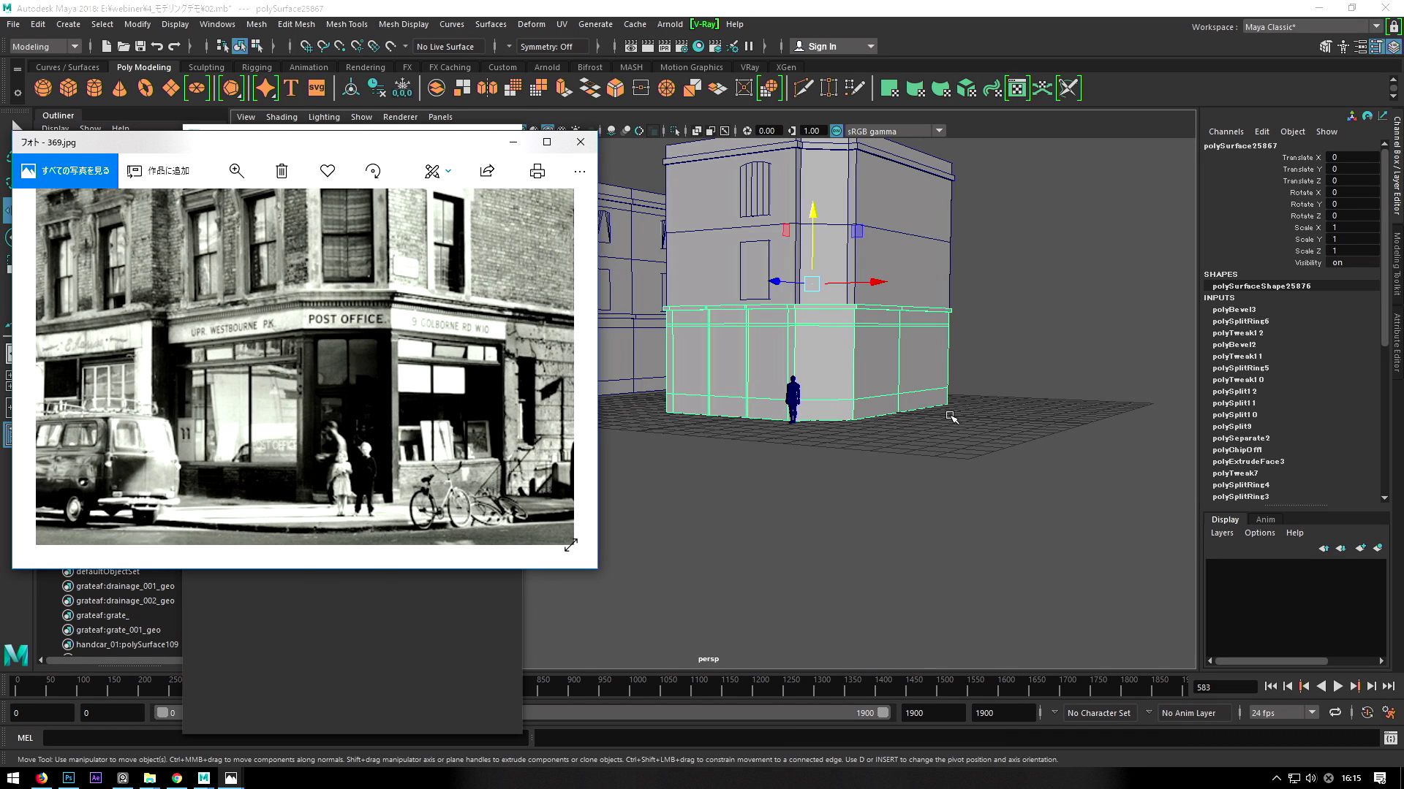
pyautogui.click(231, 777)
pyautogui.click(231, 778)
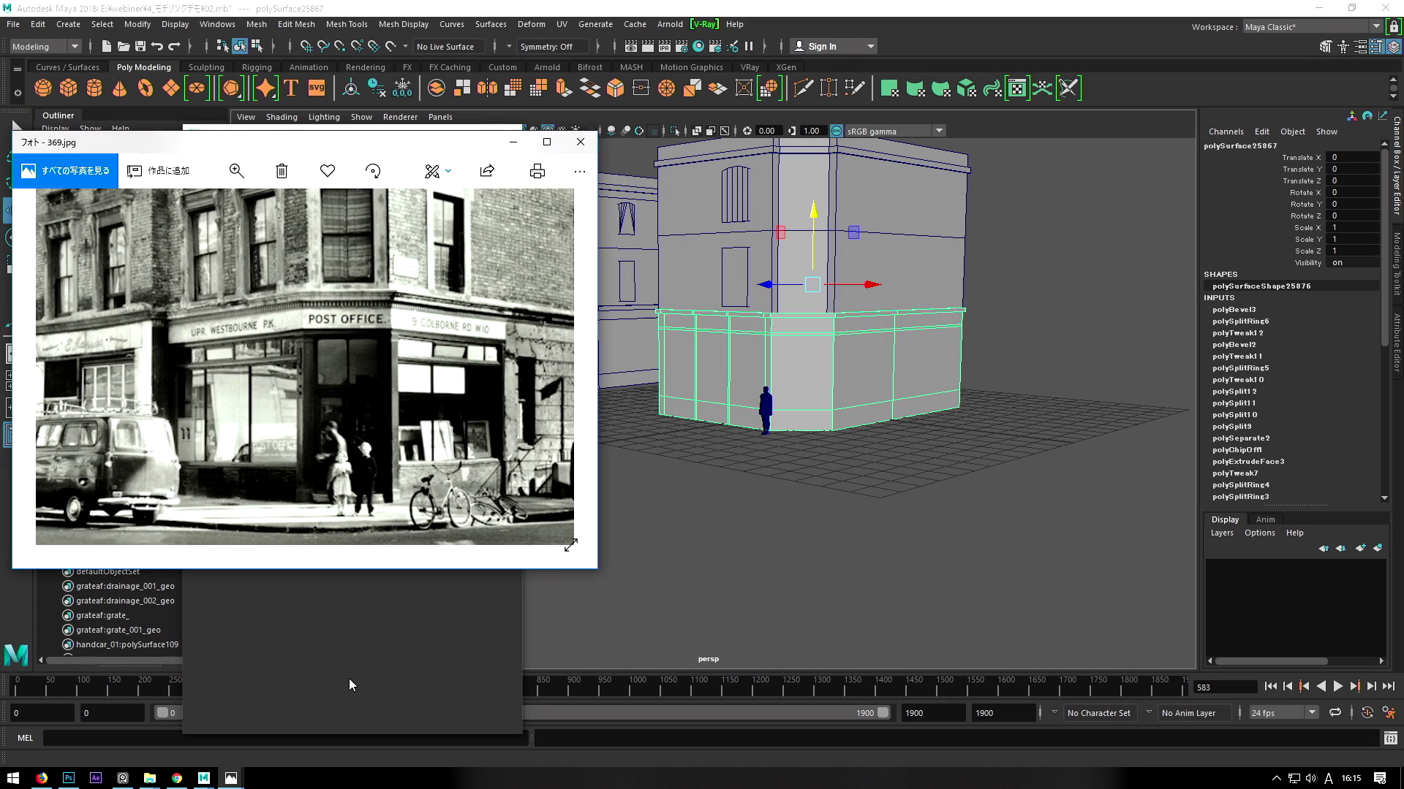
pyautogui.keyDown('ctrl'); pyautogui.scroll(-3, 356, 502); pyautogui.keyUp('ctrl')
pyautogui.keyDown('ctrl'); pyautogui.scroll(3, 264, 490); pyautogui.keyUp('ctrl')
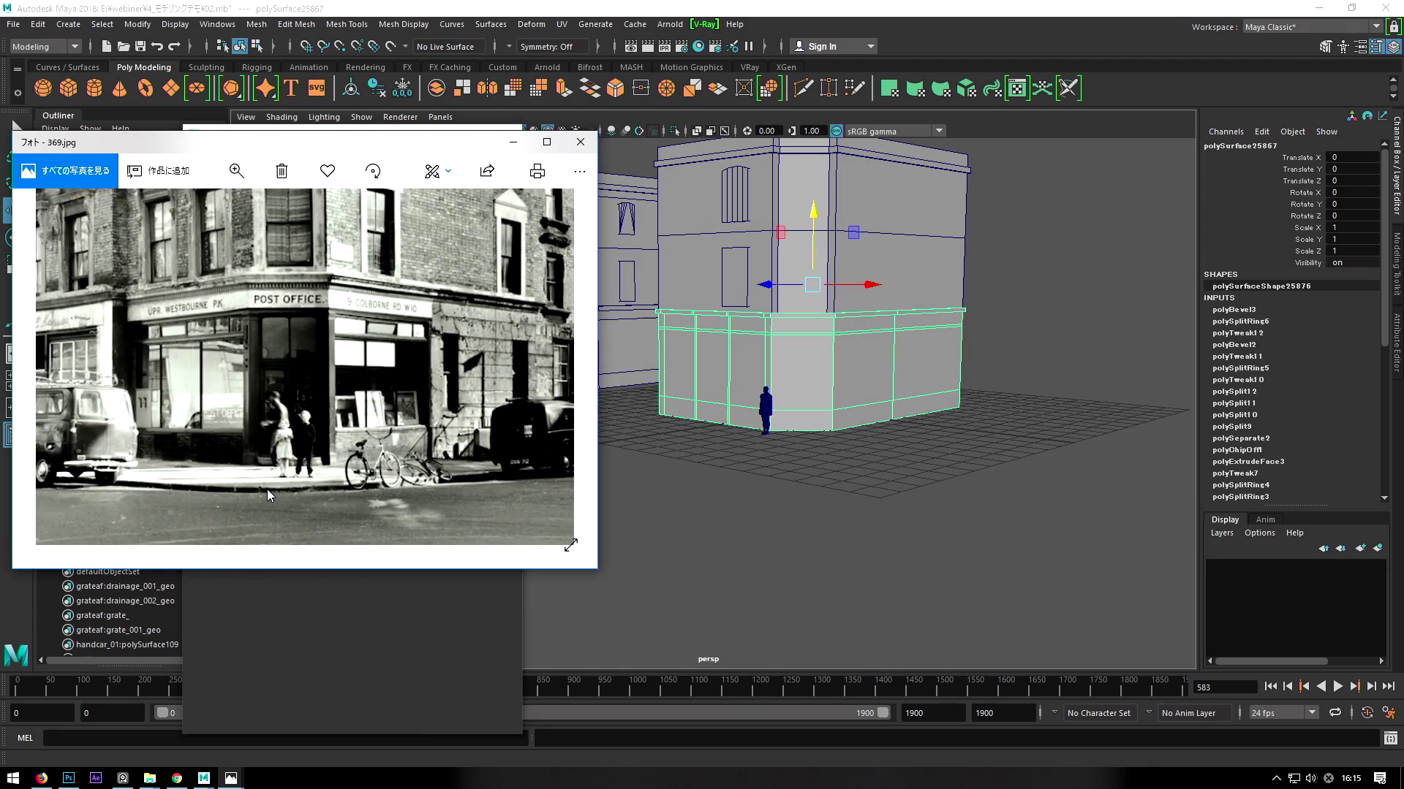
pyautogui.keyDown('ctrl'); pyautogui.scroll(2, 344, 493); pyautogui.keyUp('ctrl')
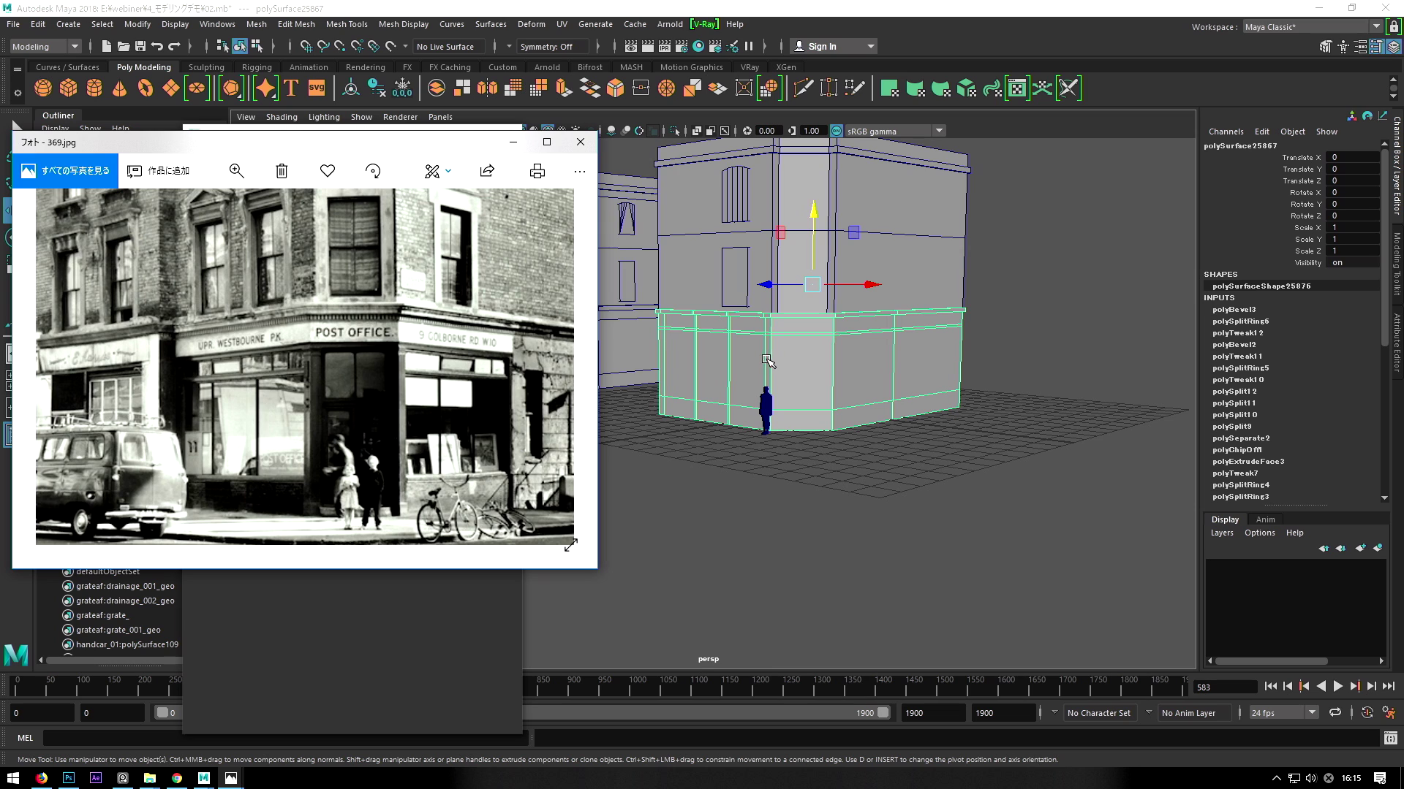
# Select the angled corner face of the shopfront and switch to the top view.
pyautogui.click(833, 308)
pyautogui.scroll(3, 807, 368)
pyautogui.scroll(3, 807, 366)
pyautogui.scroll(2, 804, 363)
pyautogui.click(804, 364)
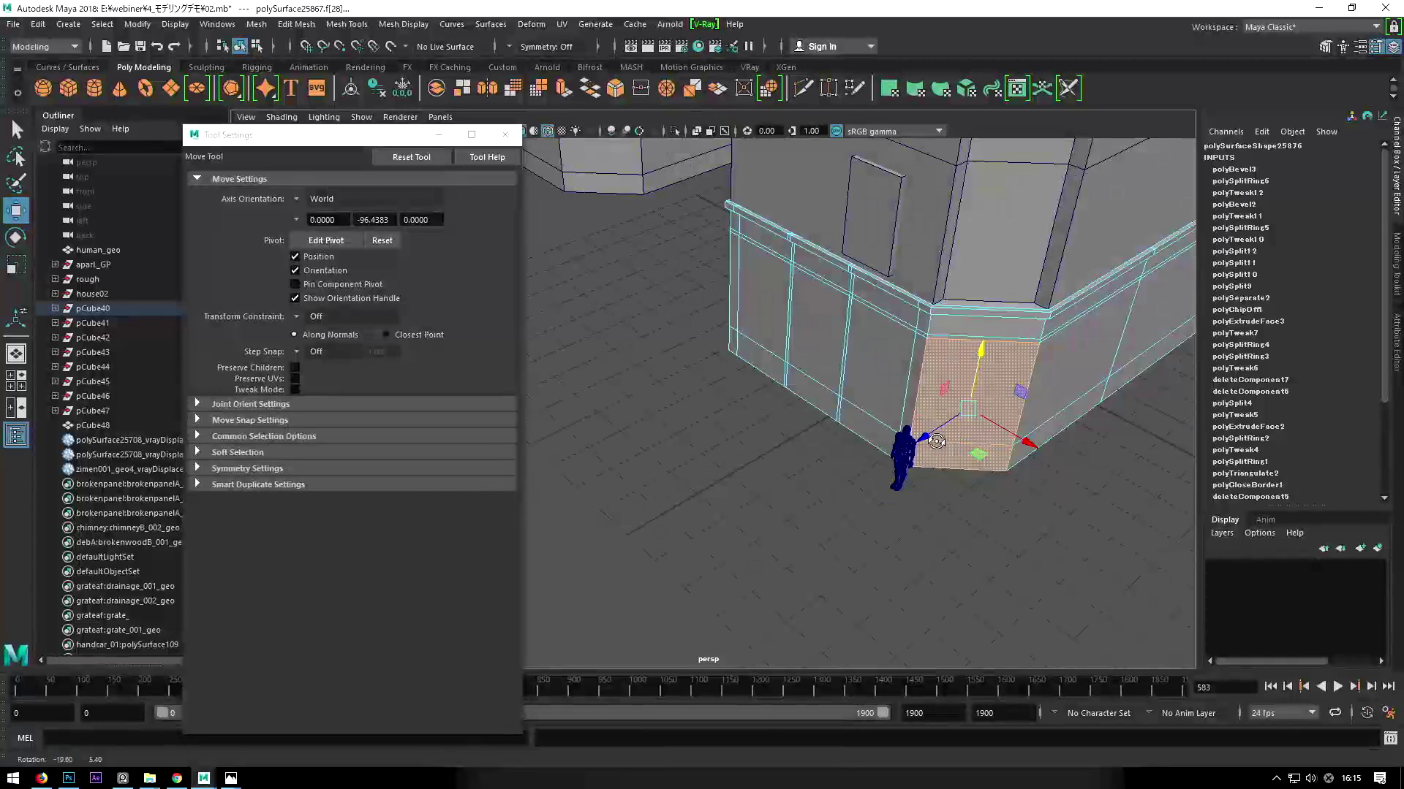
pyautogui.press('space')
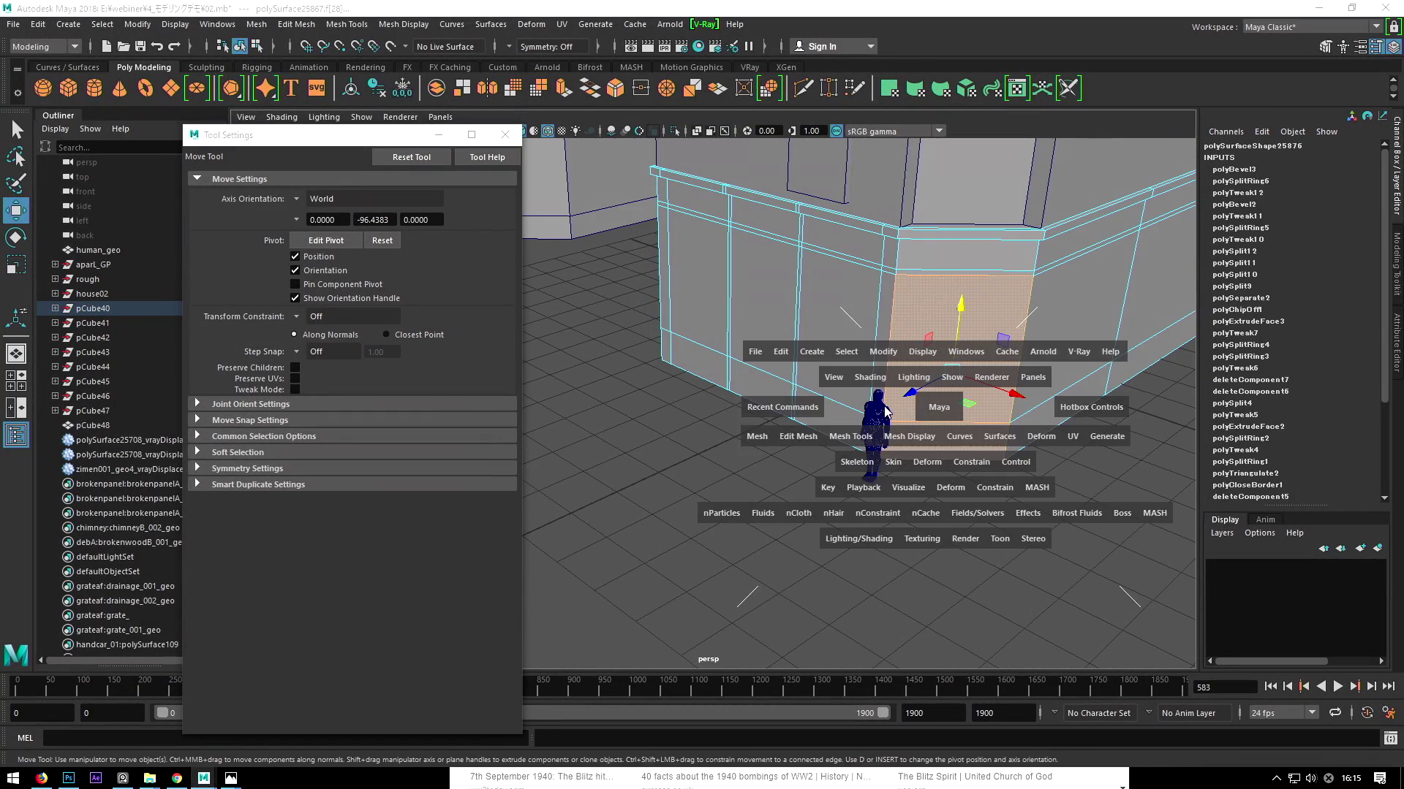